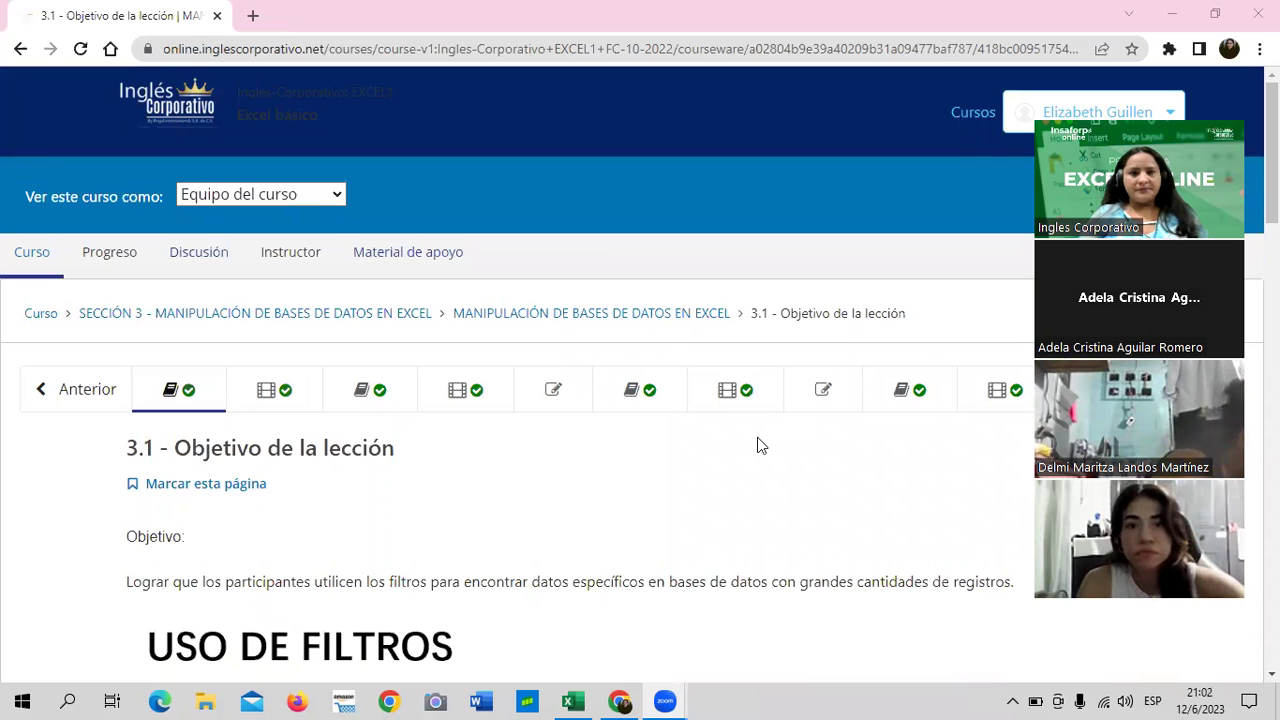
# Open lesson 3.2 Uso de filtros and scroll through its page.
pyautogui.scroll(-5, 717, 463)
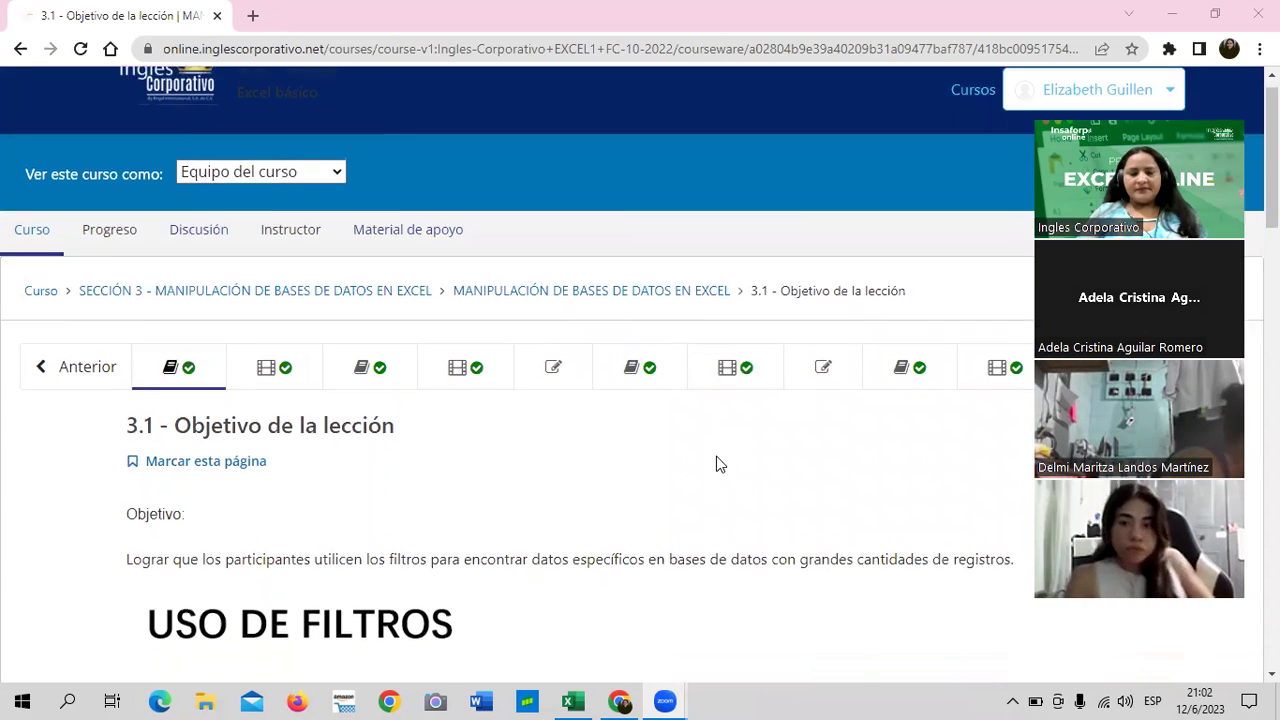
pyautogui.scroll(5, 716, 463)
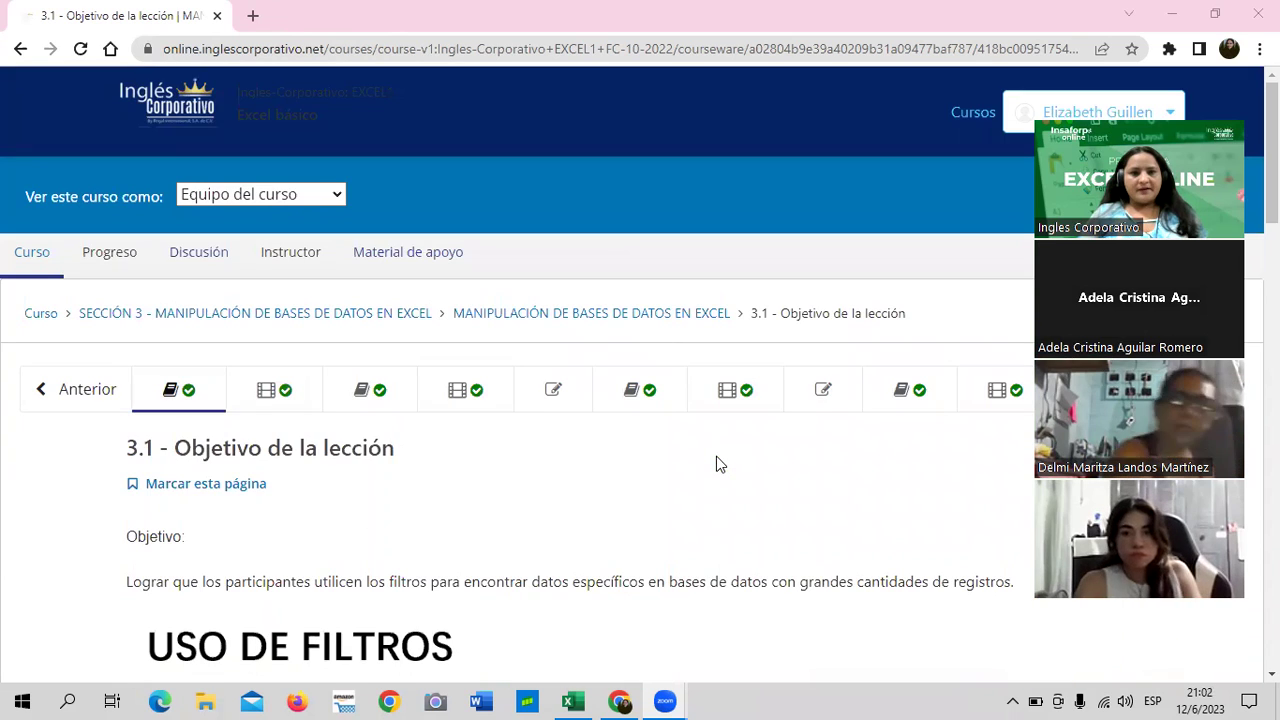
pyautogui.click(306, 393)
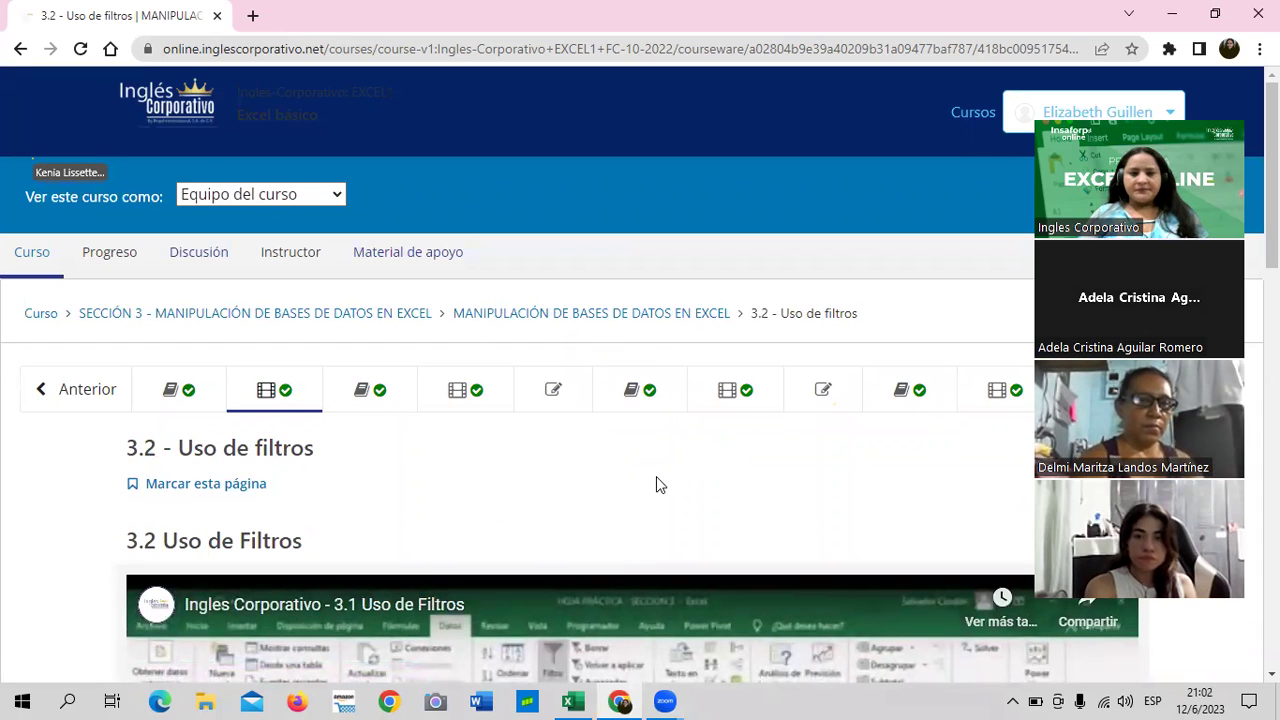
pyautogui.scroll(-2, 656, 484)
pyautogui.scroll(-1, 656, 476)
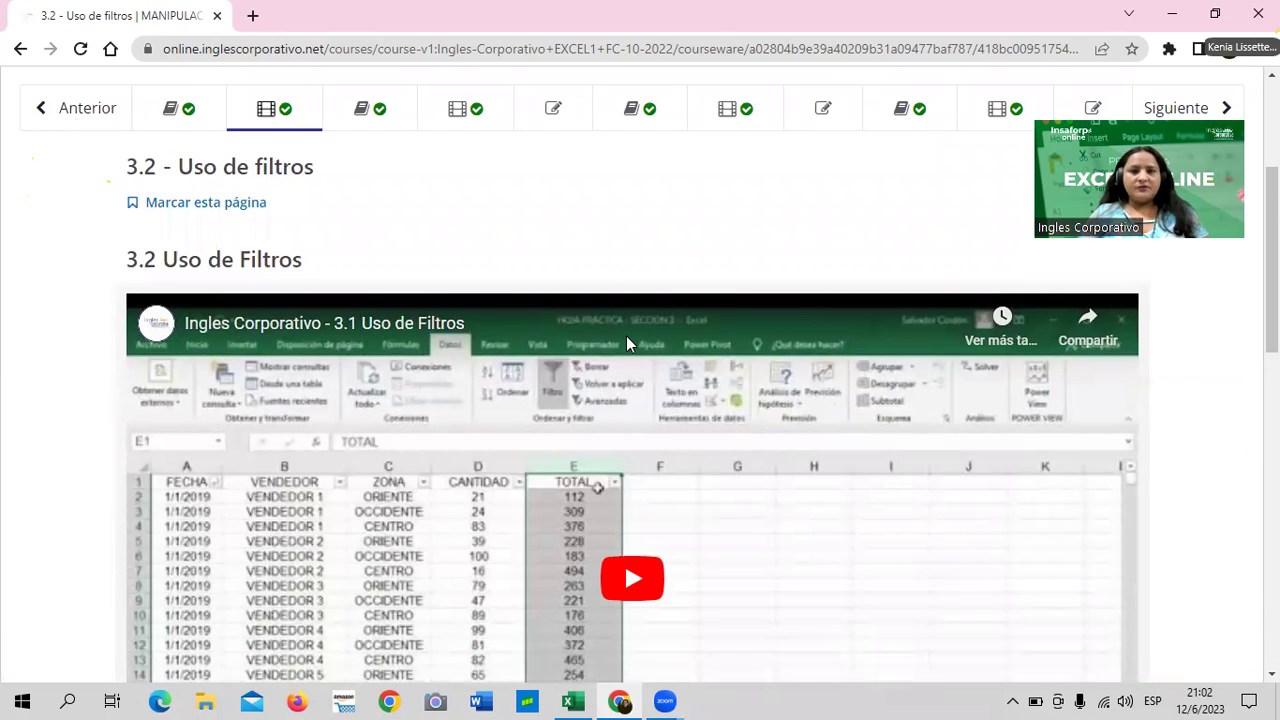
pyautogui.scroll(-2, 549, 410)
pyautogui.scroll(4, 549, 410)
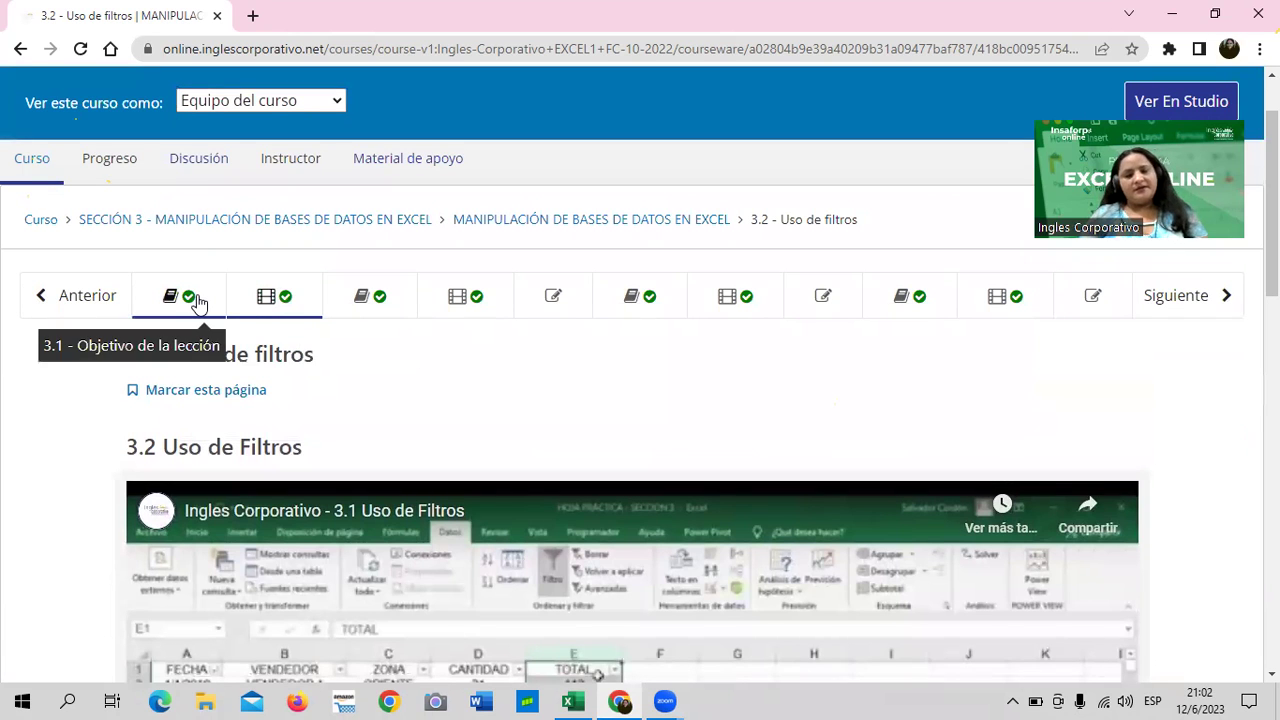
# Revisit lesson 3.1, return to 3.2, and follow the PLANTILLA DE ACTIVIDADES SECCIÓN 3 link.
pyautogui.click(197, 303)
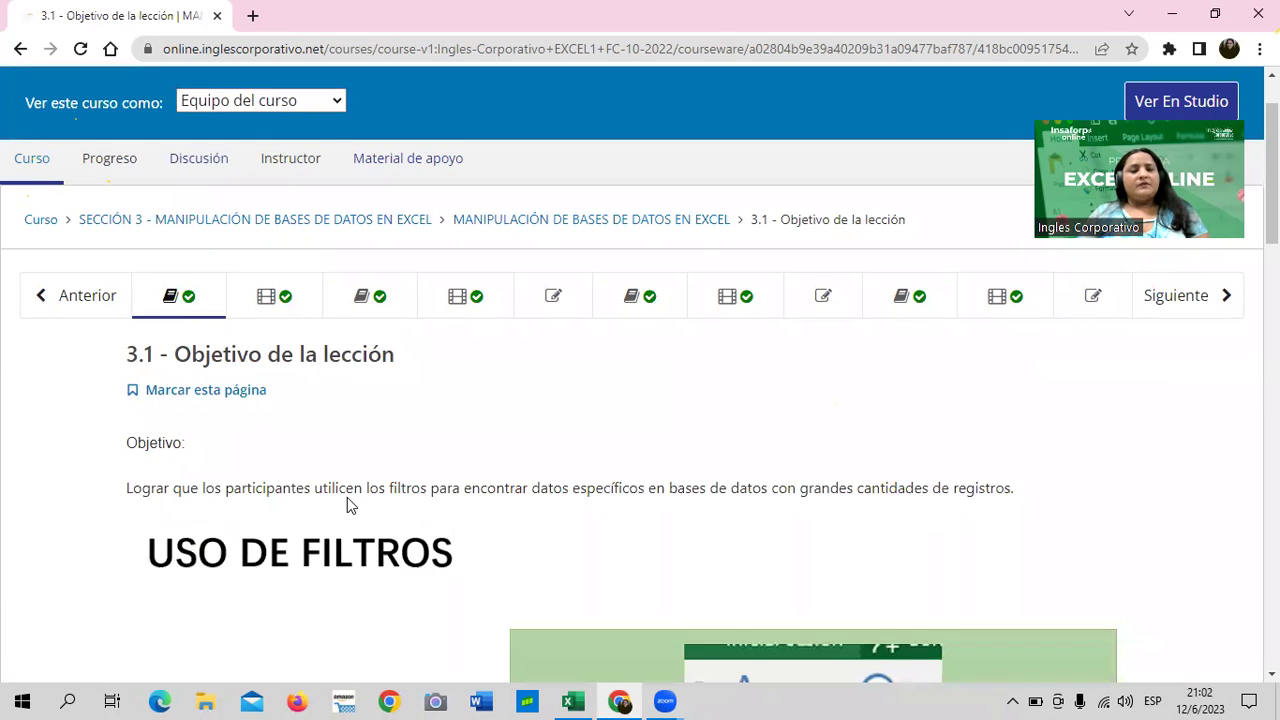
pyautogui.scroll(-1, 337, 510)
pyautogui.scroll(-3, 337, 510)
pyautogui.scroll(5, 337, 414)
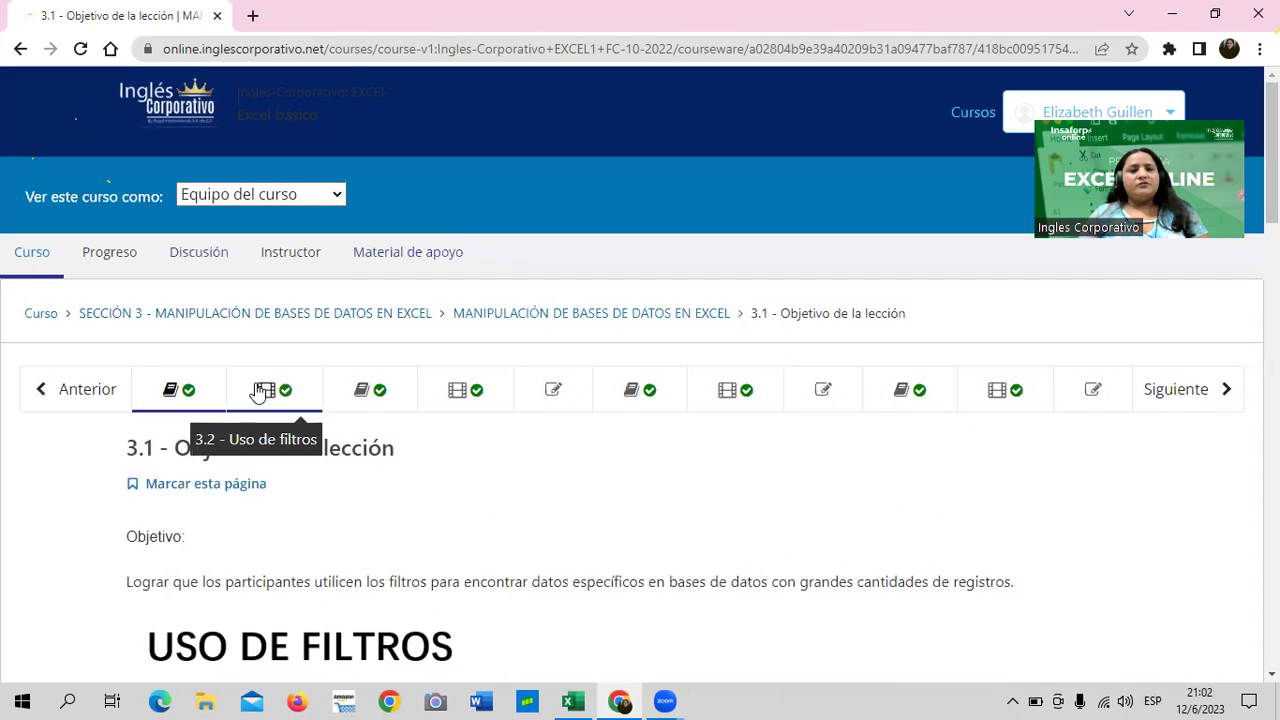
pyautogui.click(313, 391)
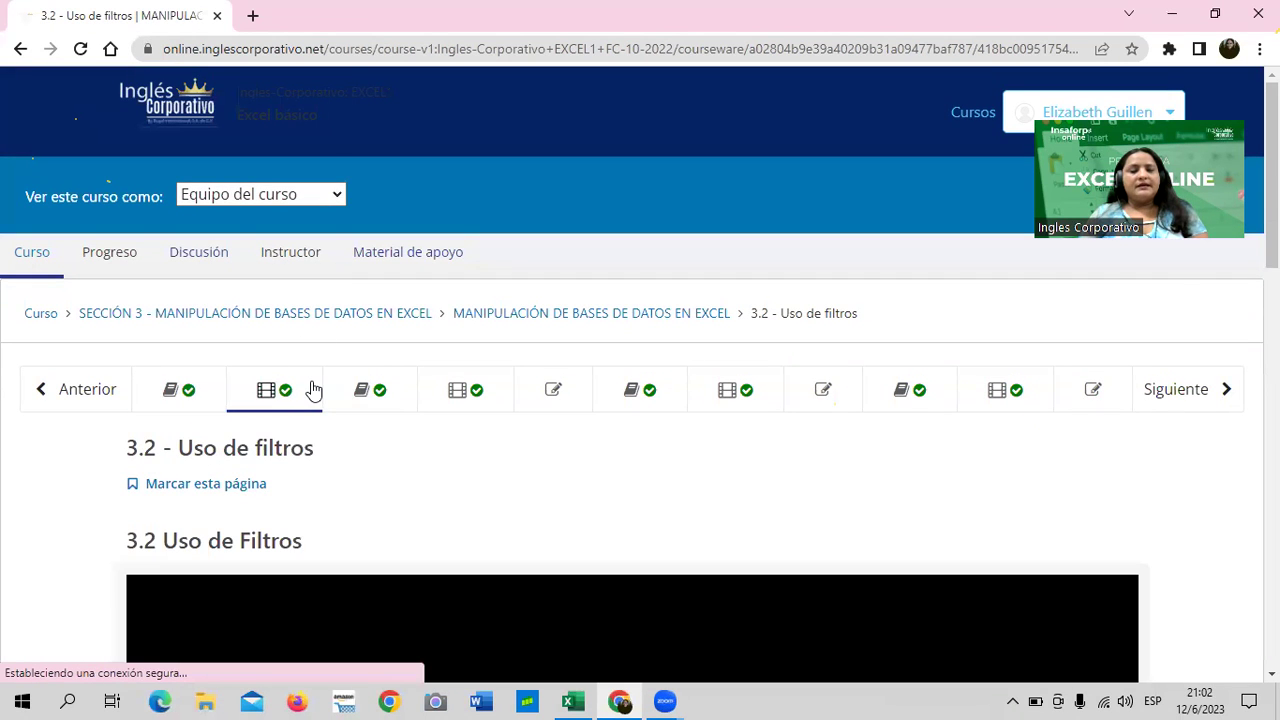
pyautogui.scroll(-3, 510, 420)
pyautogui.scroll(-6, 512, 422)
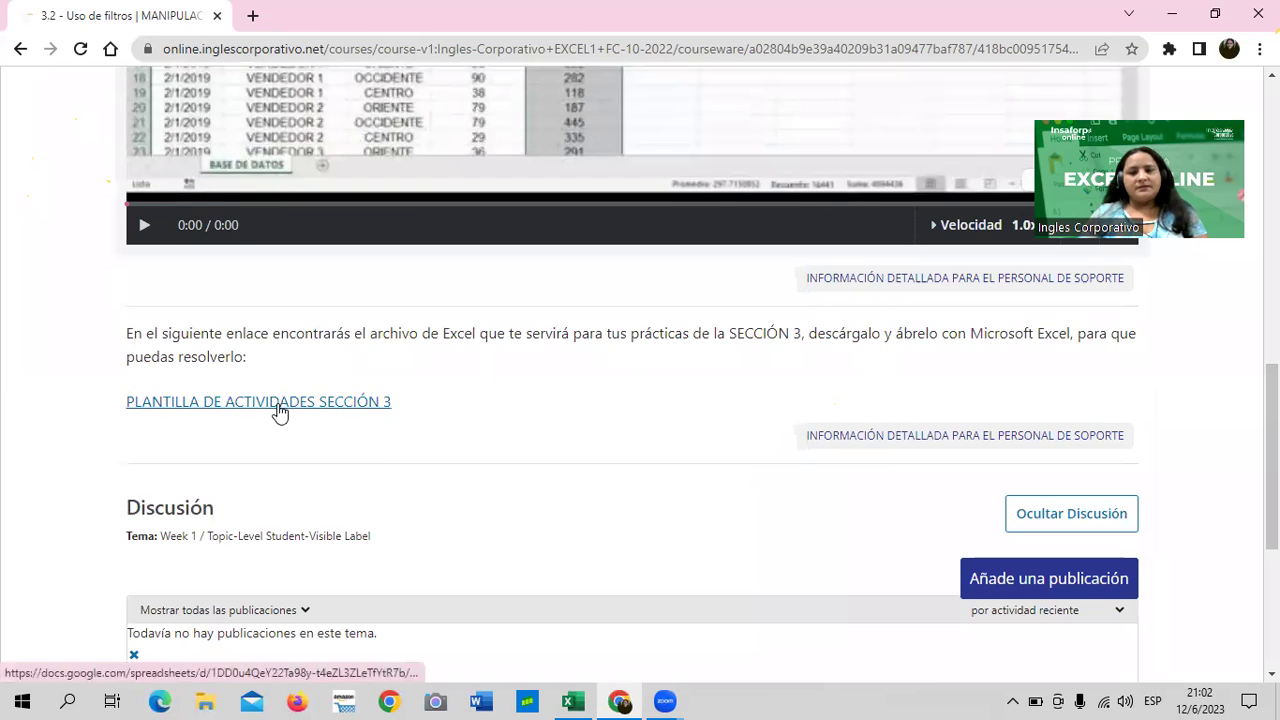
pyautogui.click(280, 404)
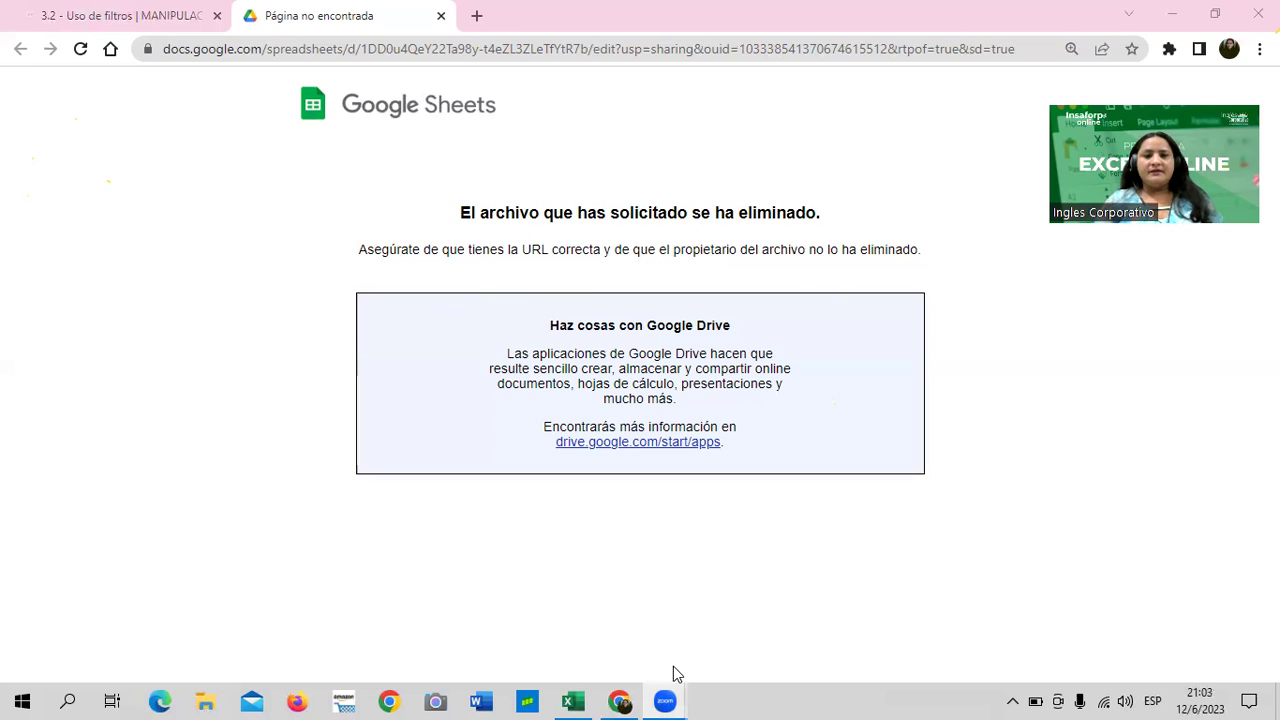
# Close the deleted-file page, scroll up to the video, and bring up the 3.1 Uso de Filtros workbook.
pyautogui.click(441, 16)
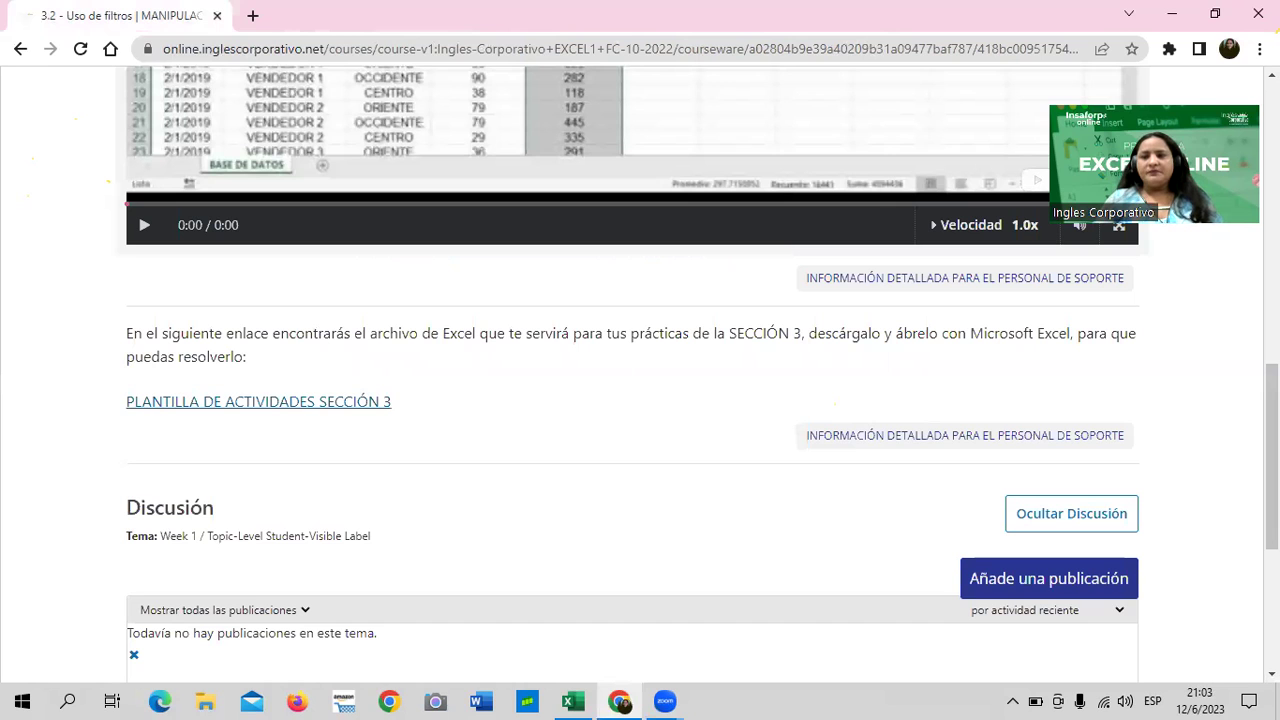
pyautogui.scroll(5, 731, 294)
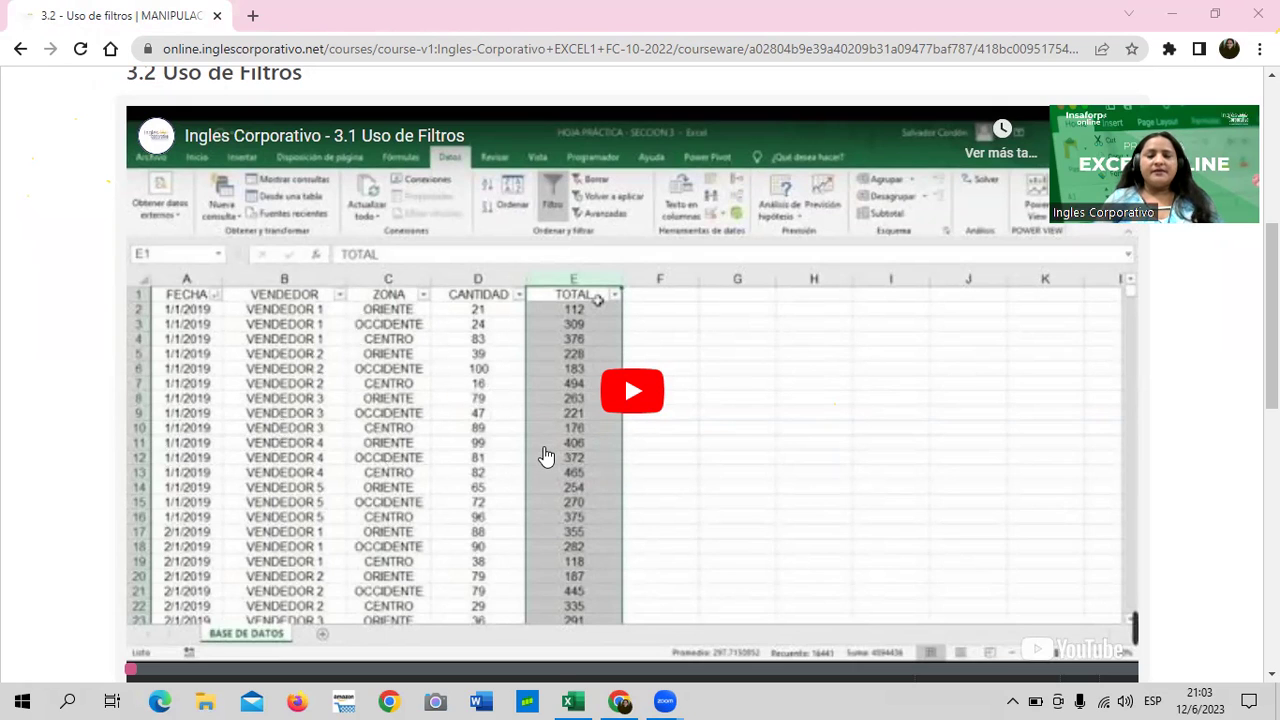
pyautogui.moveTo(572, 700)
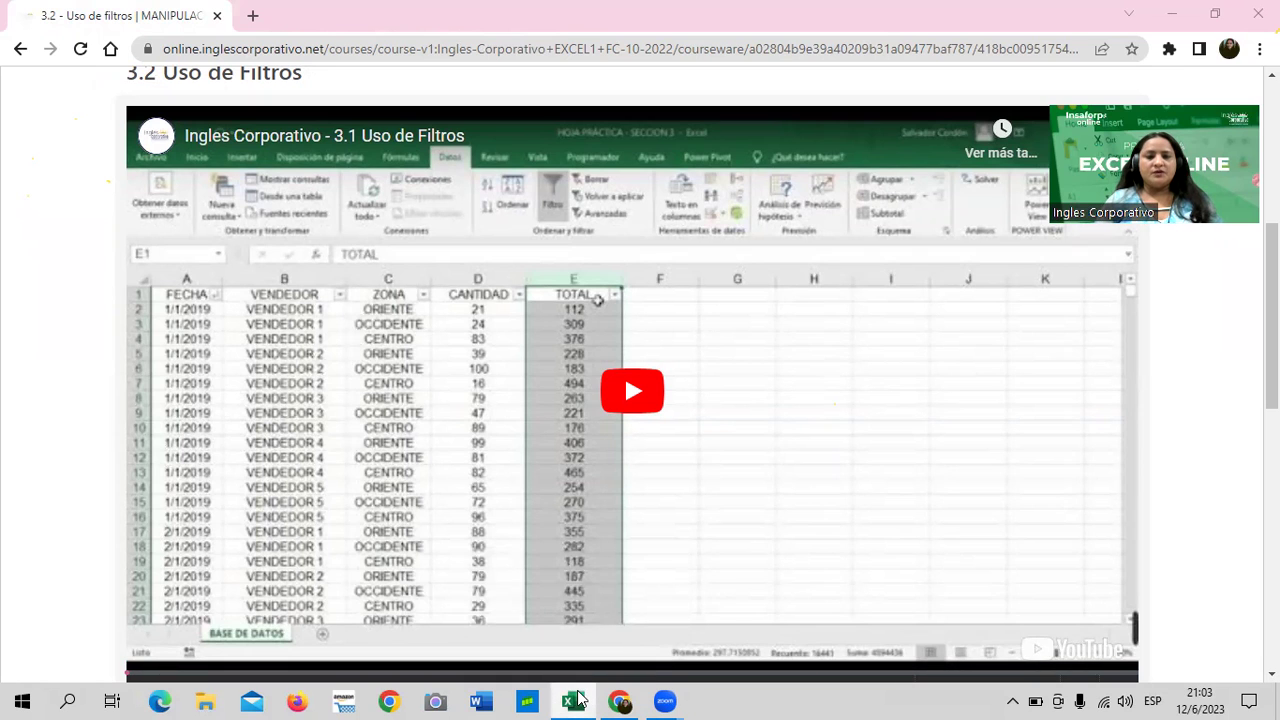
pyautogui.click(594, 624)
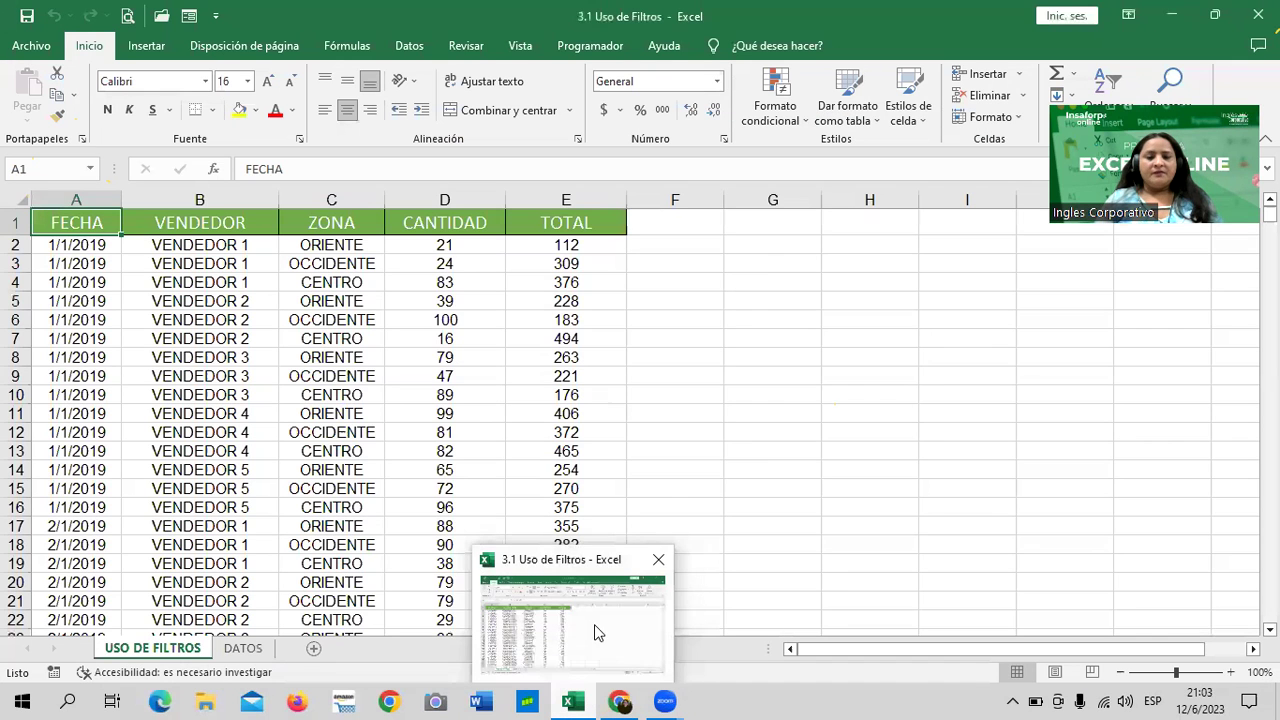
pyautogui.click(739, 357)
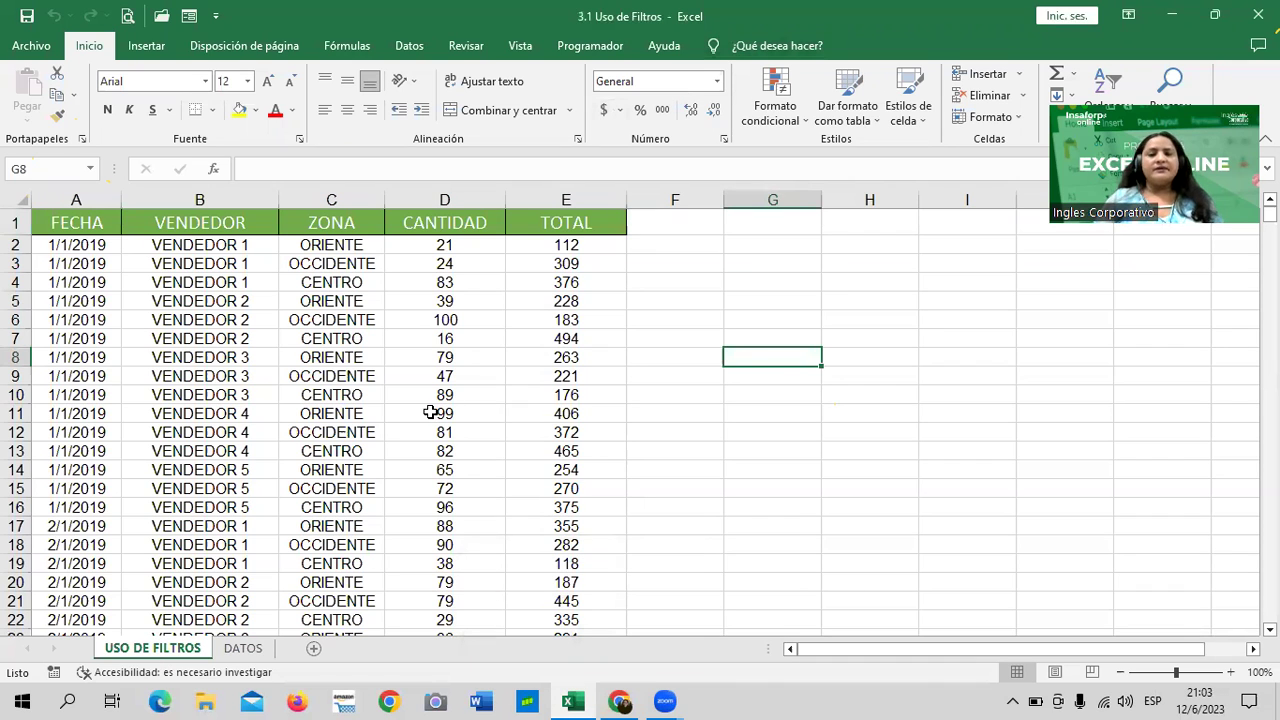
pyautogui.scroll(-4, 430, 412)
pyautogui.scroll(-5, 350, 371)
pyautogui.scroll(-5, 354, 386)
pyautogui.scroll(-8, 354, 386)
pyautogui.scroll(5, 354, 386)
pyautogui.scroll(6, 354, 386)
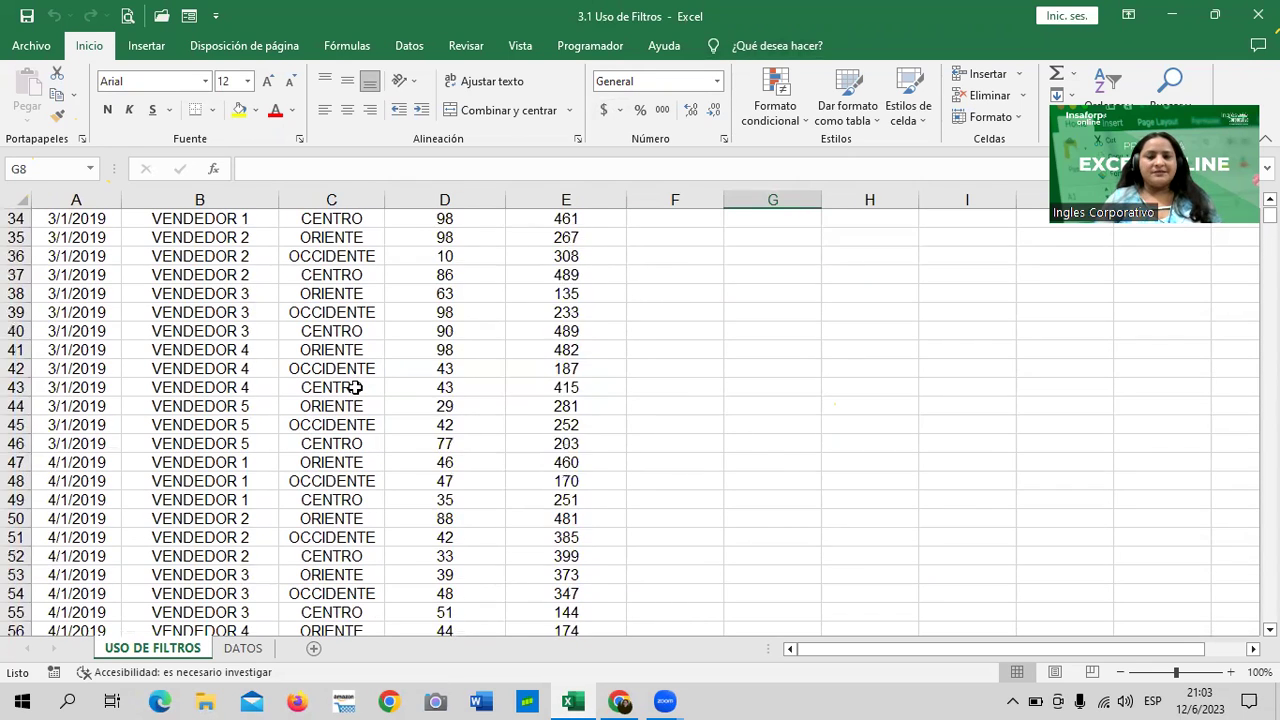
pyautogui.scroll(11, 355, 390)
pyautogui.click(86, 220)
pyautogui.click(331, 300)
pyautogui.click(86, 222)
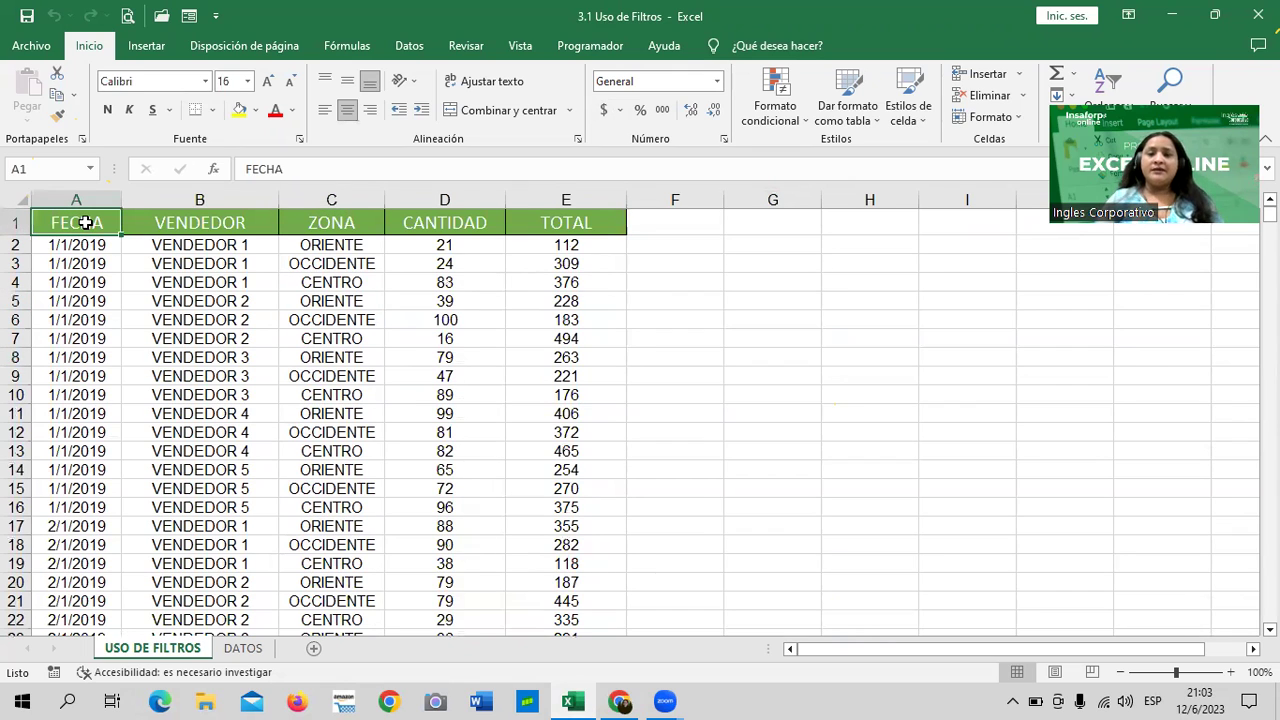
pyautogui.click(440, 446)
pyautogui.click(77, 222)
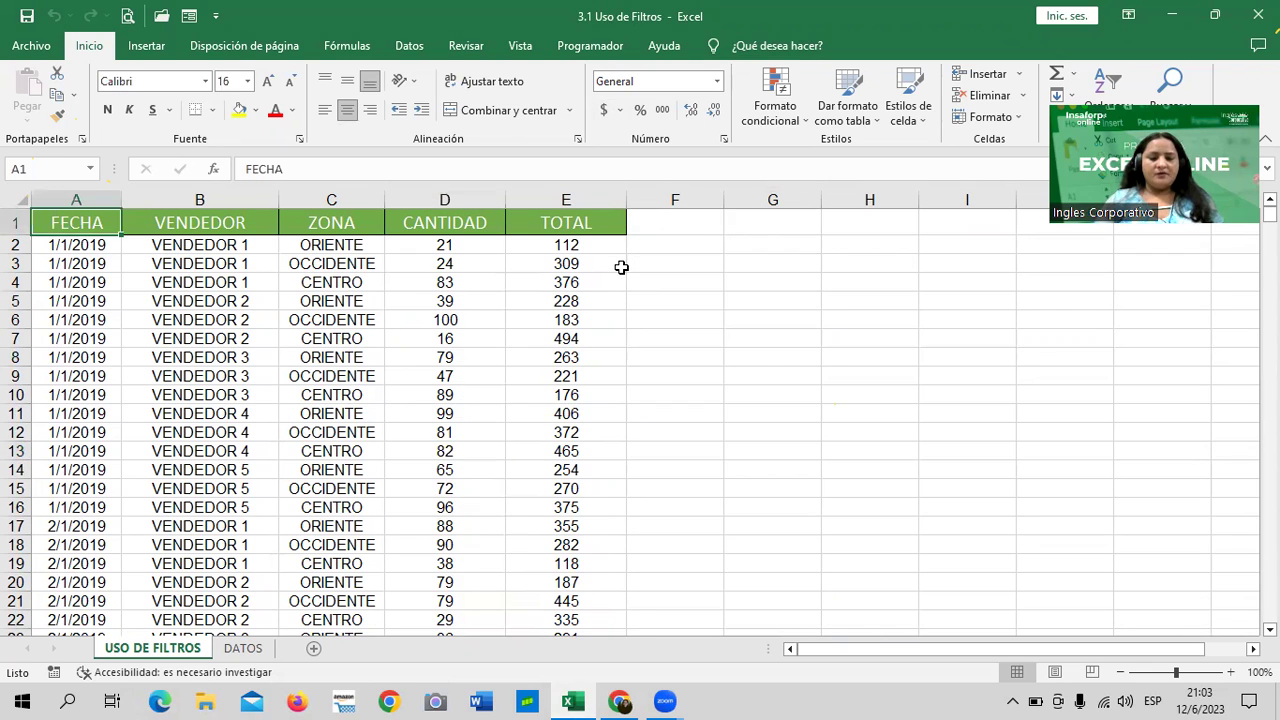
pyautogui.hotkey('ctrl', 'Down')
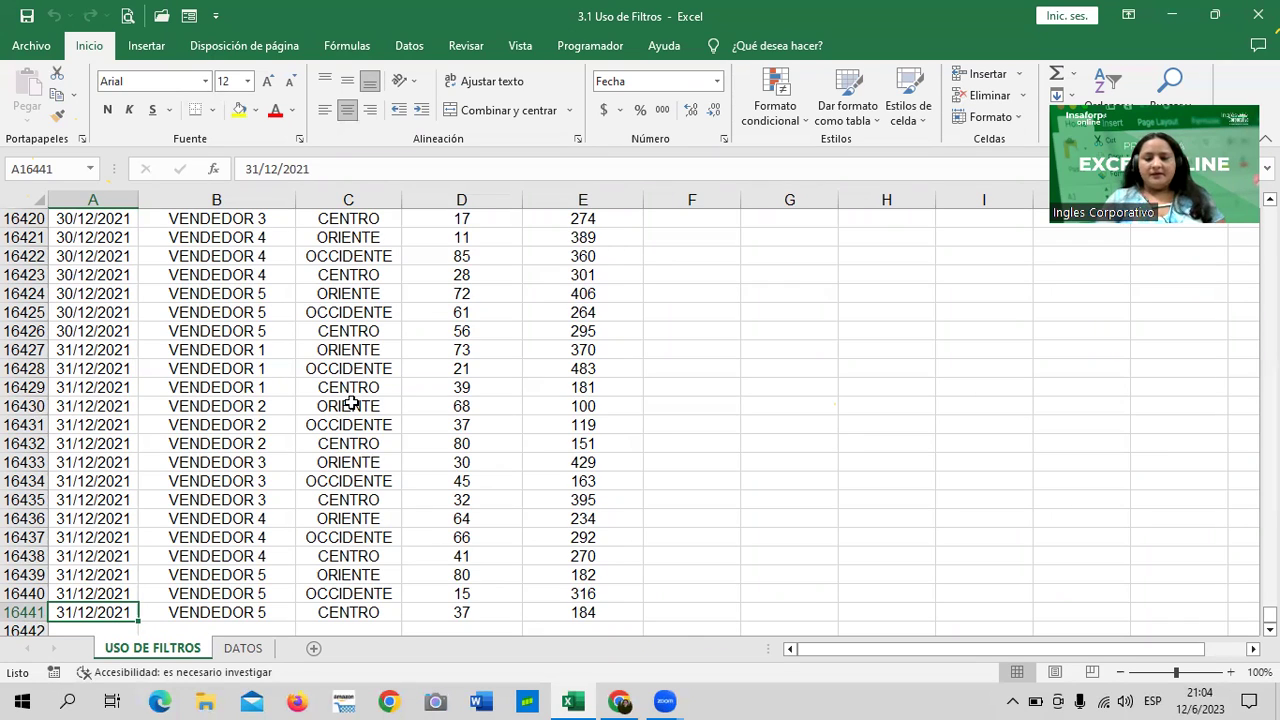
pyautogui.hotkey('ctrl', 'Right')
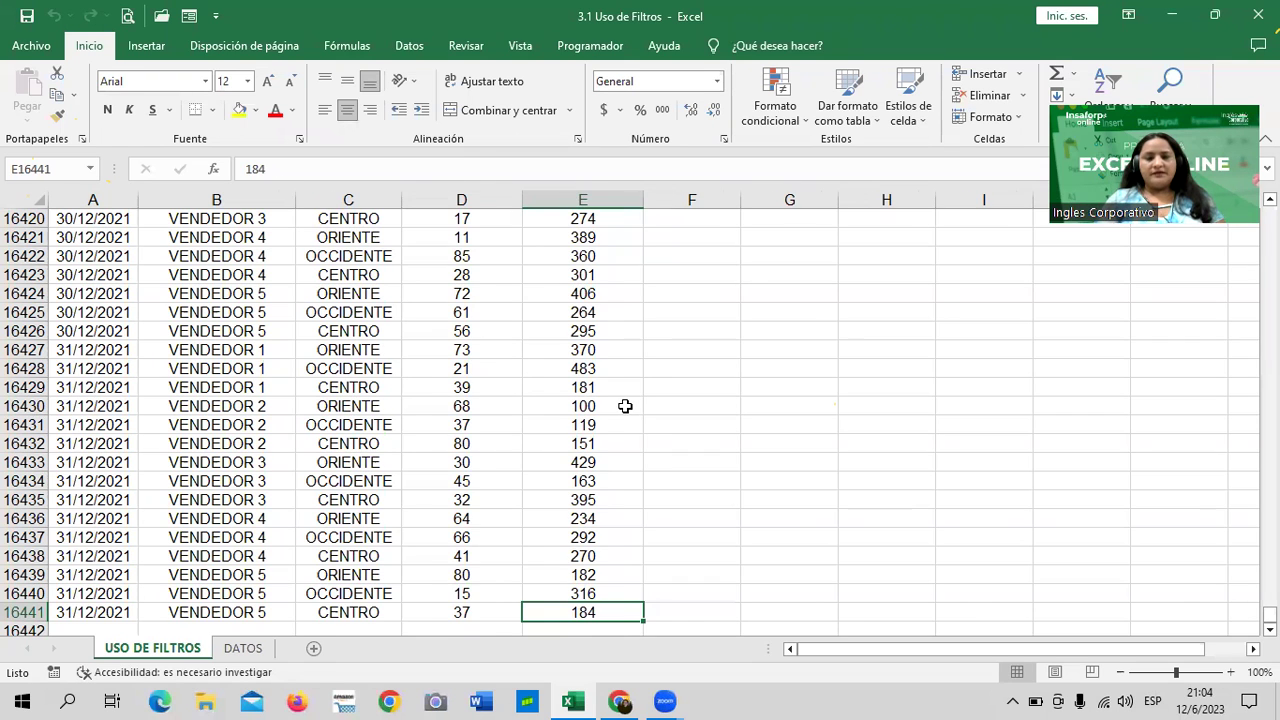
pyautogui.hotkey('ctrl', 'Up')
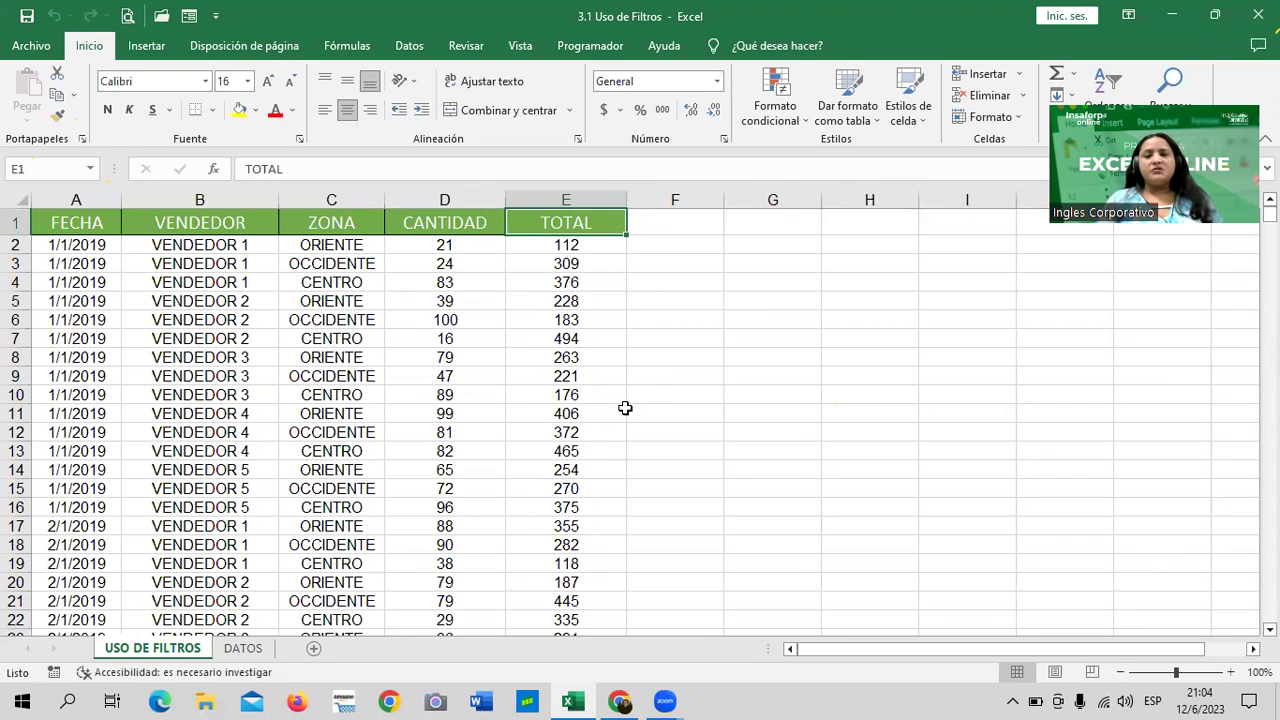
pyautogui.click(92, 220)
pyautogui.click(186, 230)
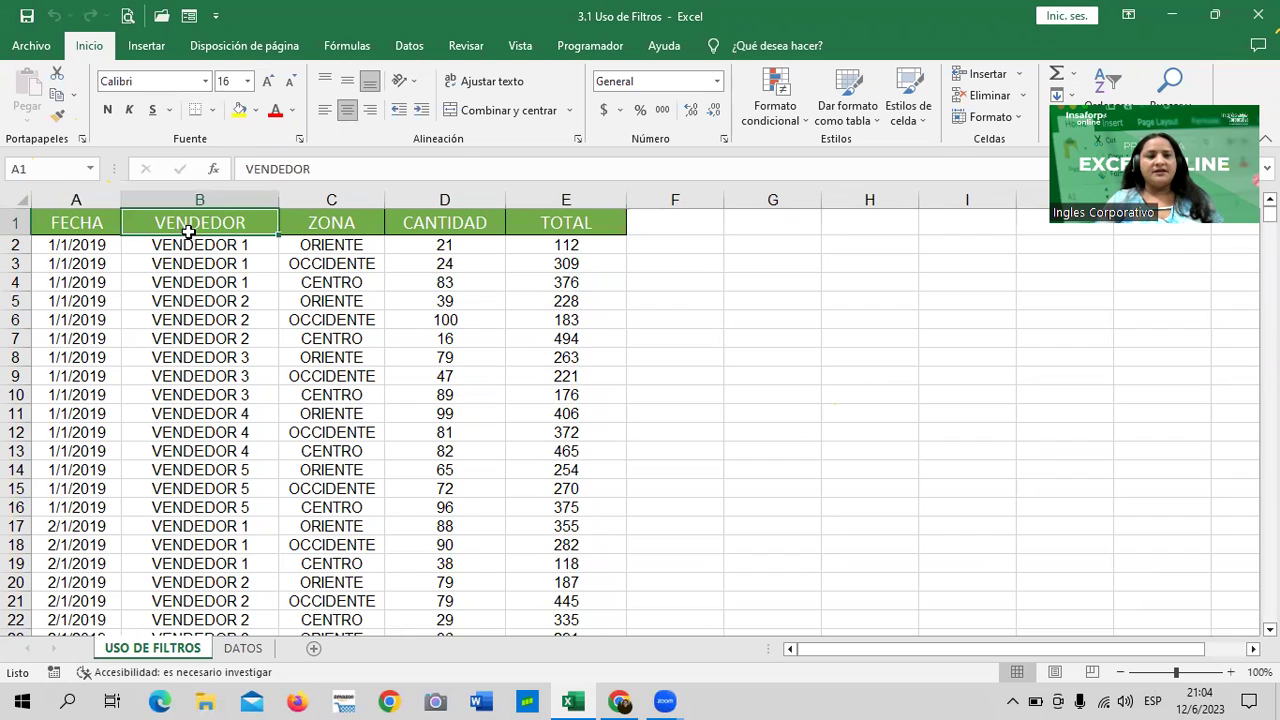
pyautogui.click(310, 221)
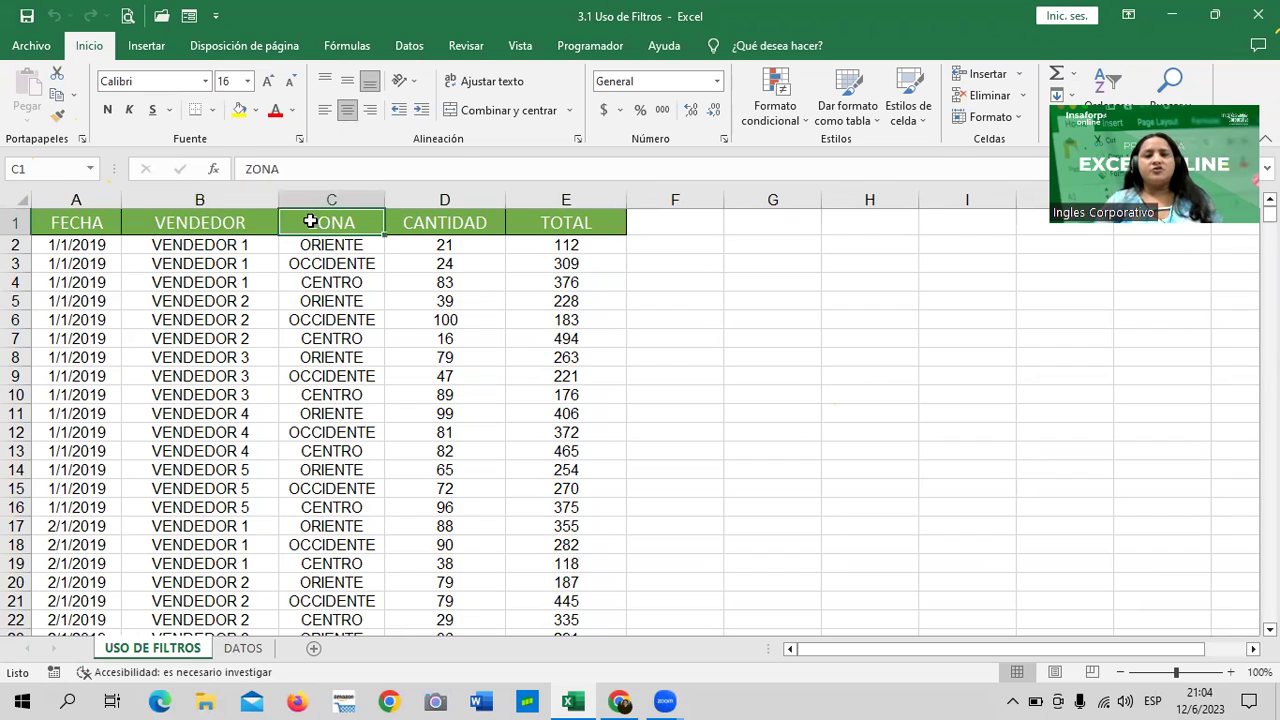
pyautogui.click(439, 223)
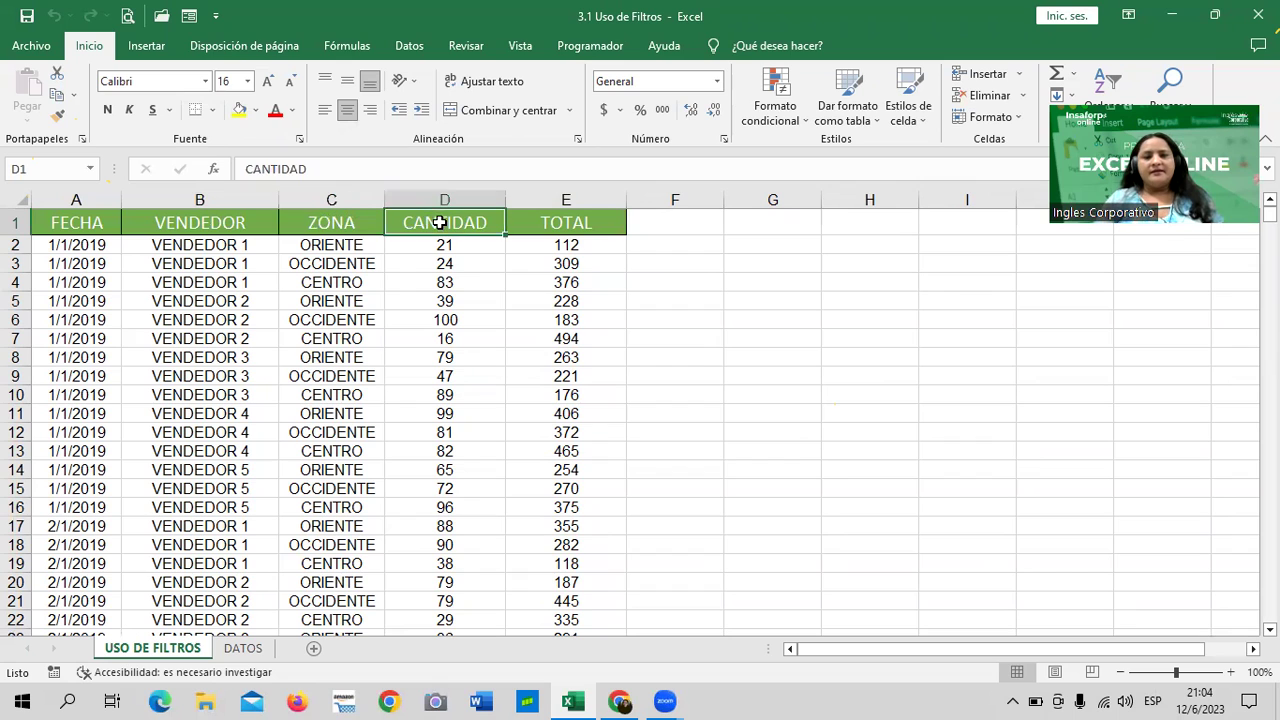
pyautogui.click(596, 221)
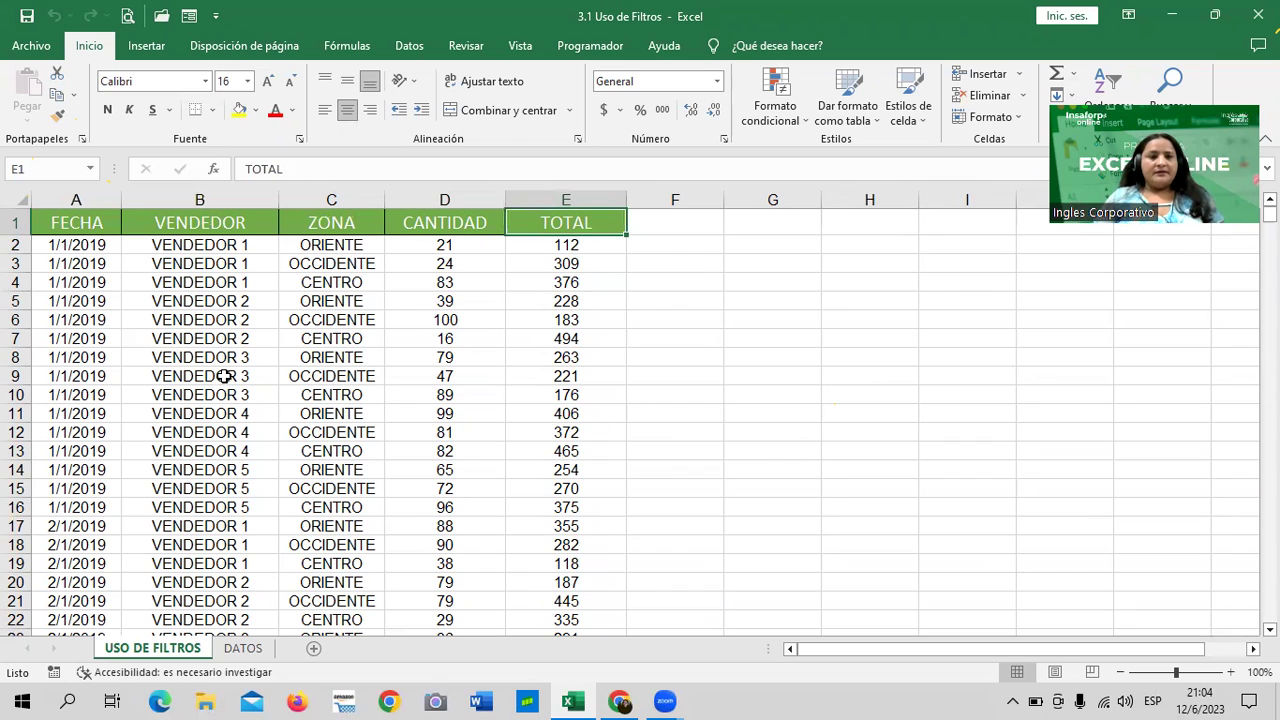
pyautogui.scroll(-5, 269, 410)
pyautogui.scroll(-5, 269, 410)
pyautogui.scroll(-6, 269, 410)
pyautogui.scroll(-11, 266, 411)
pyautogui.scroll(-5, 266, 411)
pyautogui.scroll(-4, 263, 412)
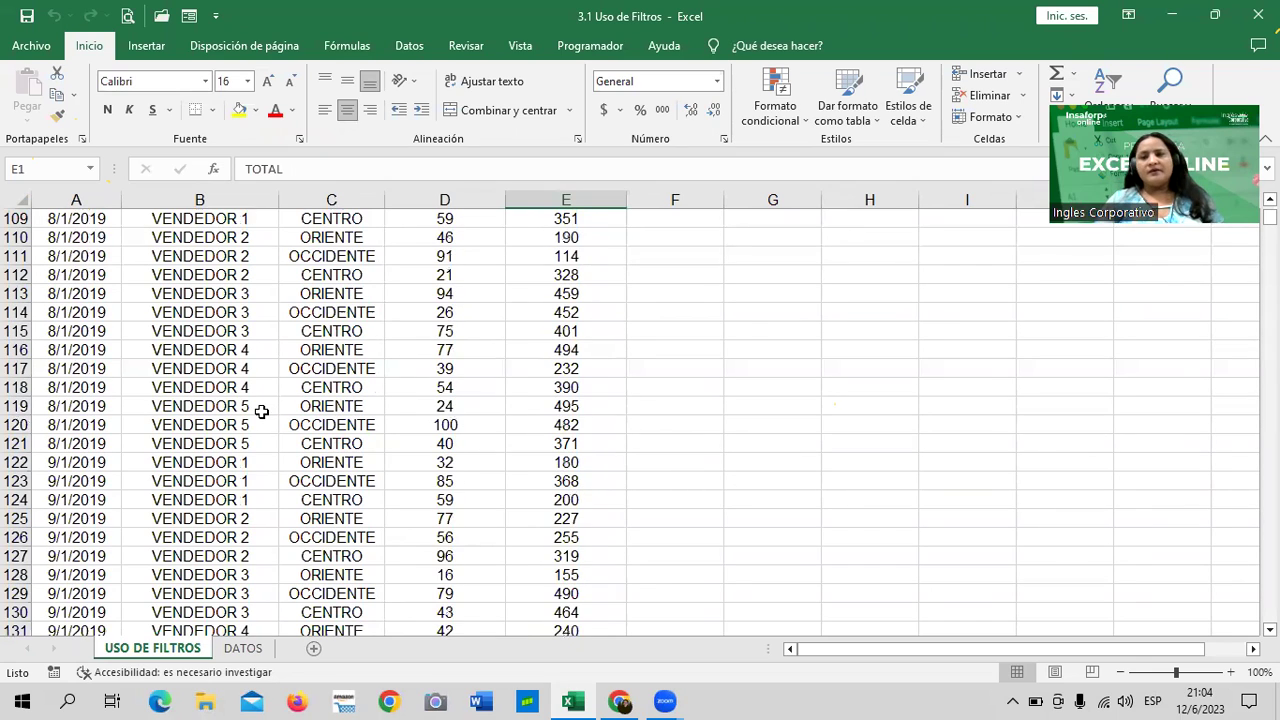
pyautogui.scroll(-5, 250, 410)
pyautogui.scroll(-10, 248, 407)
pyautogui.scroll(-5, 246, 405)
pyautogui.scroll(-12, 246, 405)
pyautogui.scroll(-9, 241, 404)
pyautogui.scroll(-7, 241, 404)
pyautogui.scroll(-5, 239, 396)
pyautogui.scroll(-10, 237, 393)
pyautogui.scroll(-5, 235, 395)
pyautogui.scroll(-6, 225, 394)
pyautogui.scroll(-7, 217, 390)
pyautogui.scroll(-6, 215, 386)
pyautogui.scroll(-7, 215, 385)
pyautogui.scroll(-6, 214, 382)
pyautogui.scroll(-6, 216, 380)
pyautogui.scroll(-5, 220, 374)
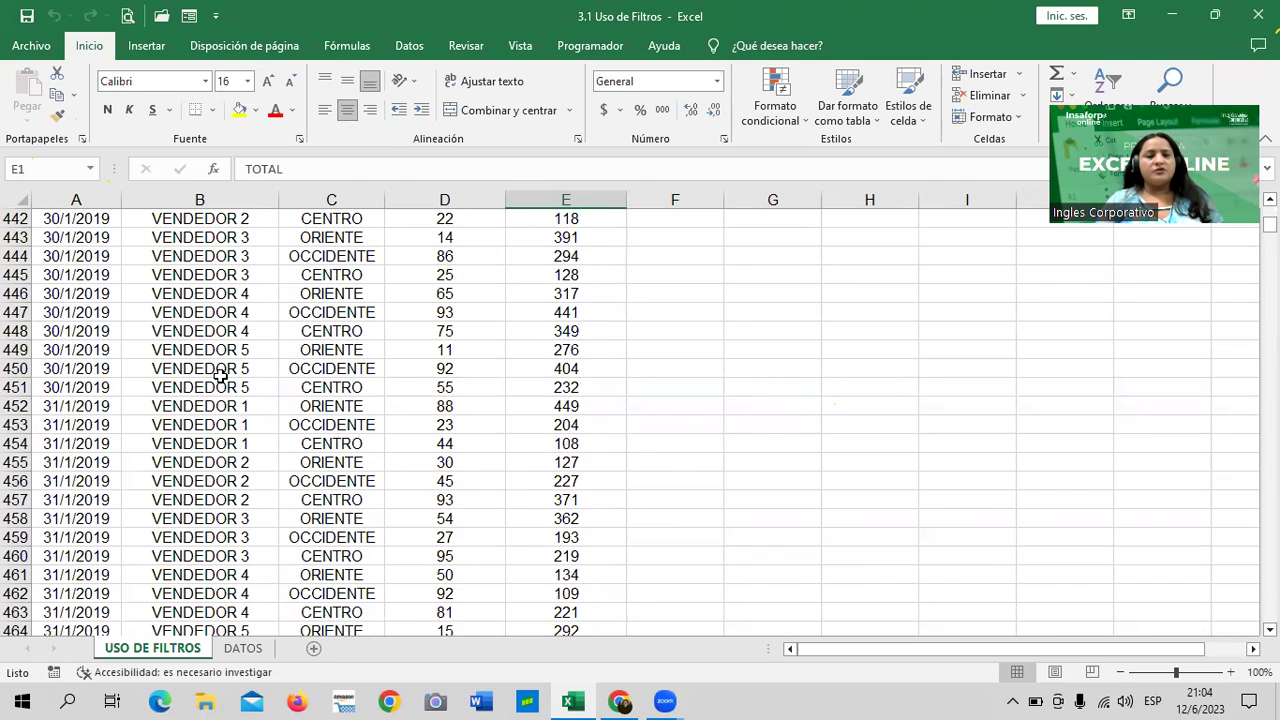
pyautogui.click(218, 241)
pyautogui.press('Right')
pyautogui.press('Right')
pyautogui.press('Right')
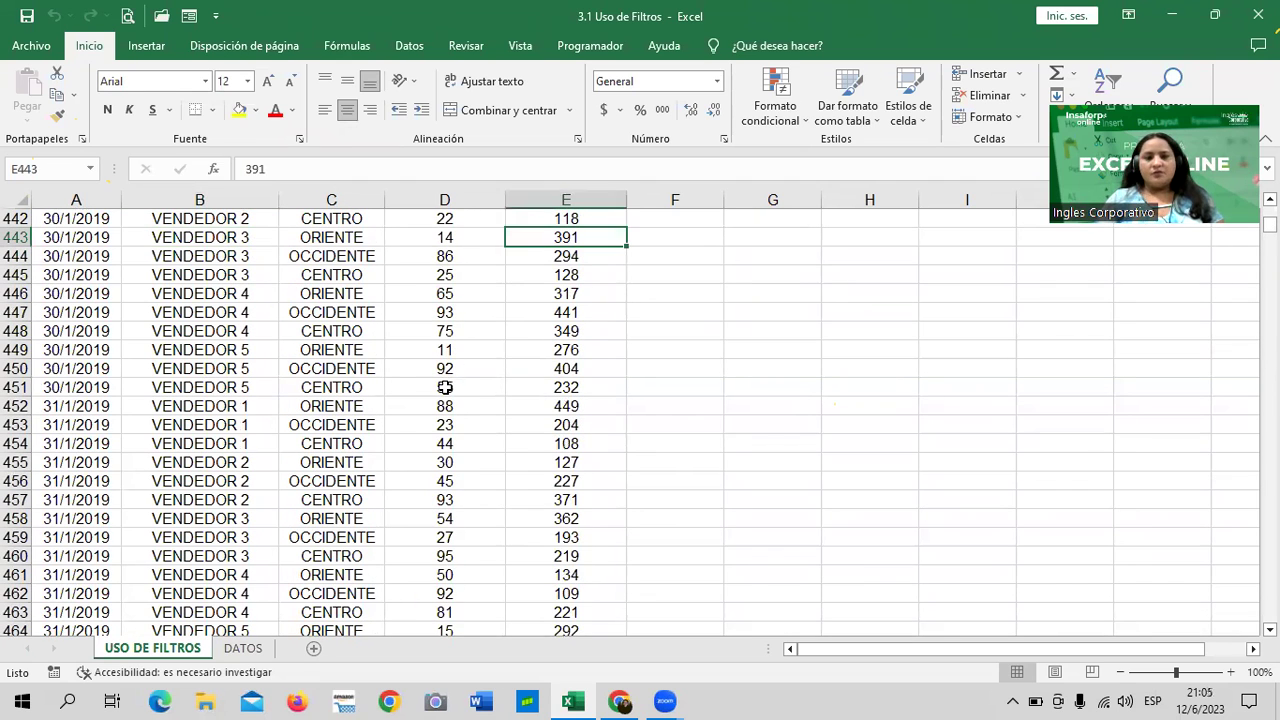
pyautogui.press('Home')
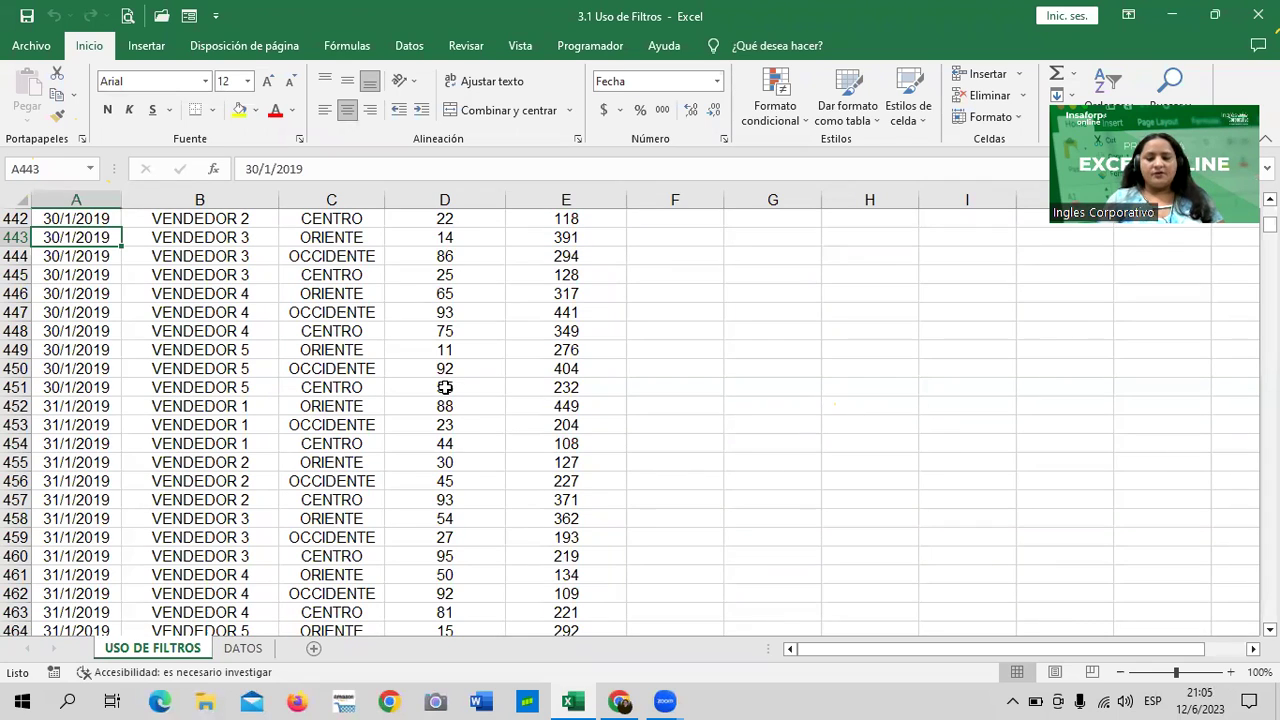
pyautogui.hotkey('ctrl', 'Home')
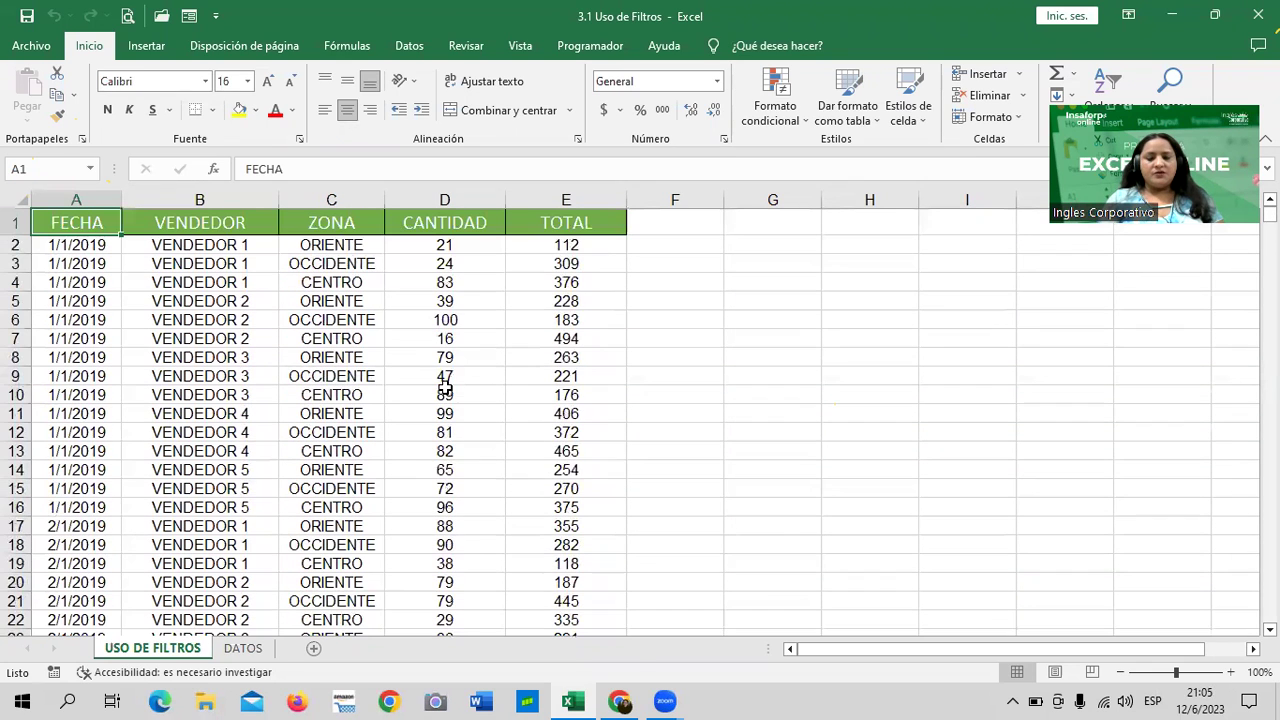
pyautogui.hotkey('ctrl', 'Down')
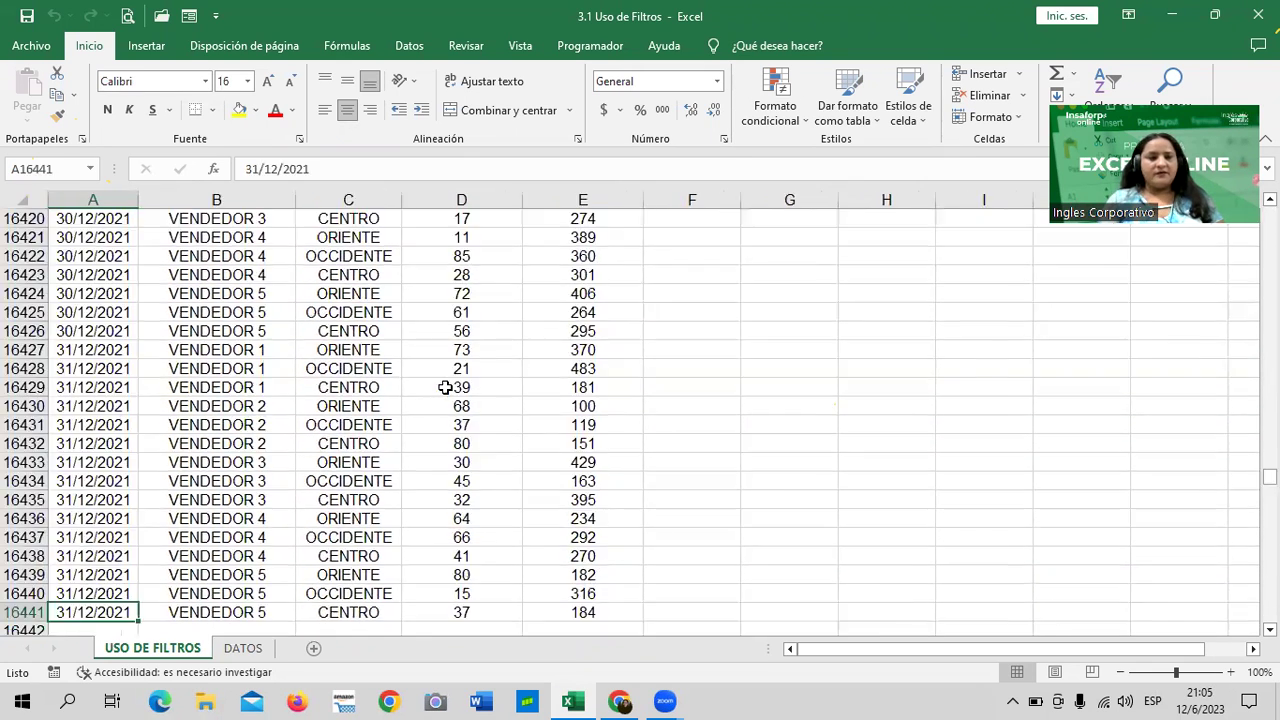
pyautogui.scroll(-2, 301, 560)
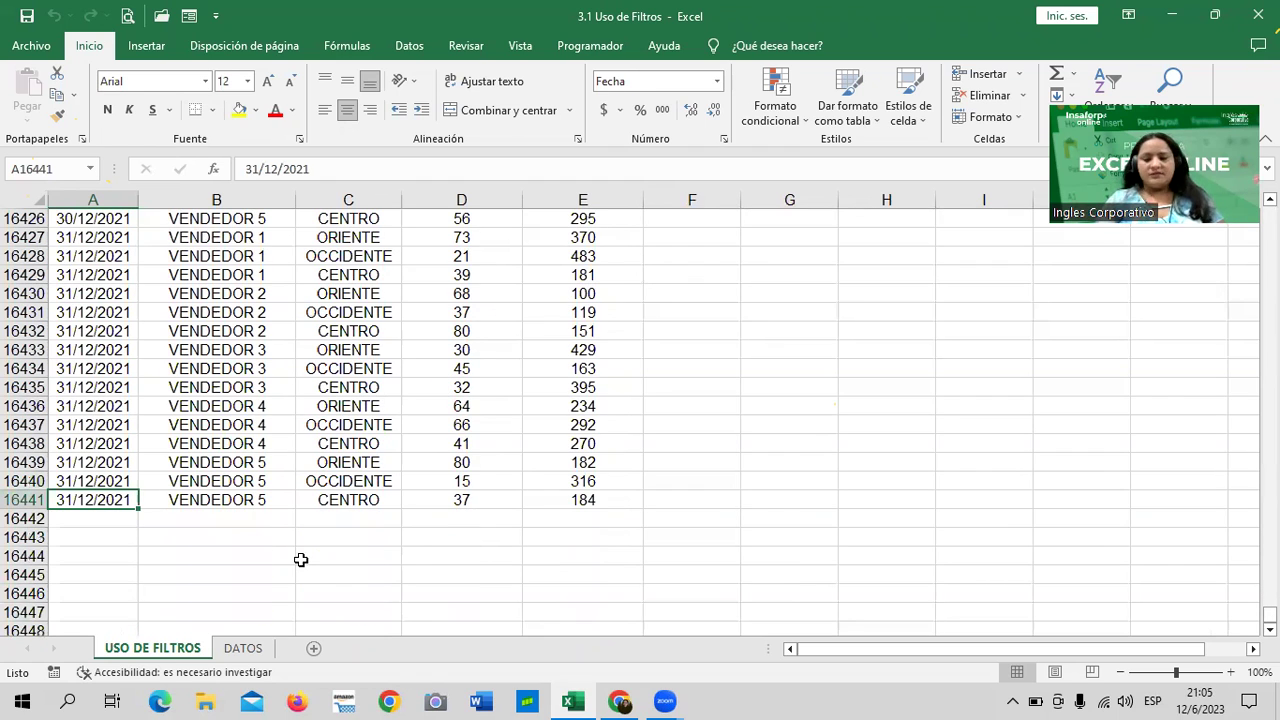
pyautogui.hotkey('ctrl', 'Up')
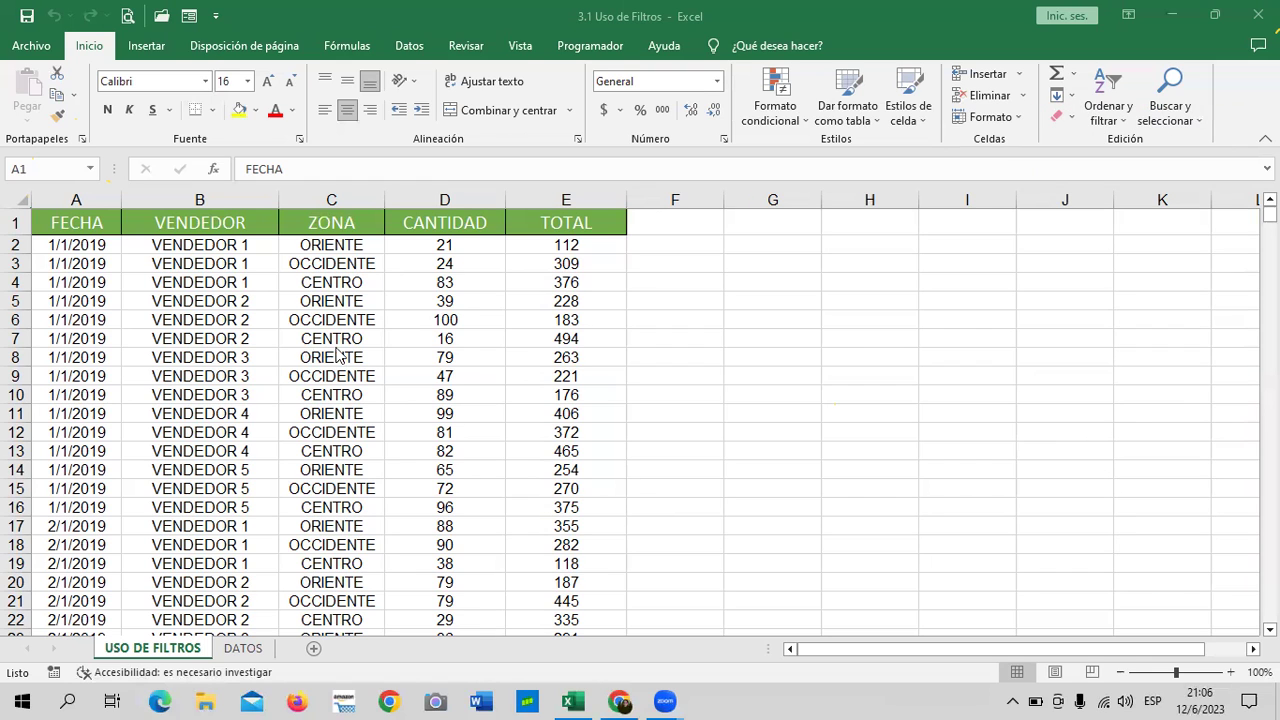
# Scroll down through the USO DE FILTROS sales table.
pyautogui.scroll(-2, 338, 354)
pyautogui.scroll(-1, 338, 354)
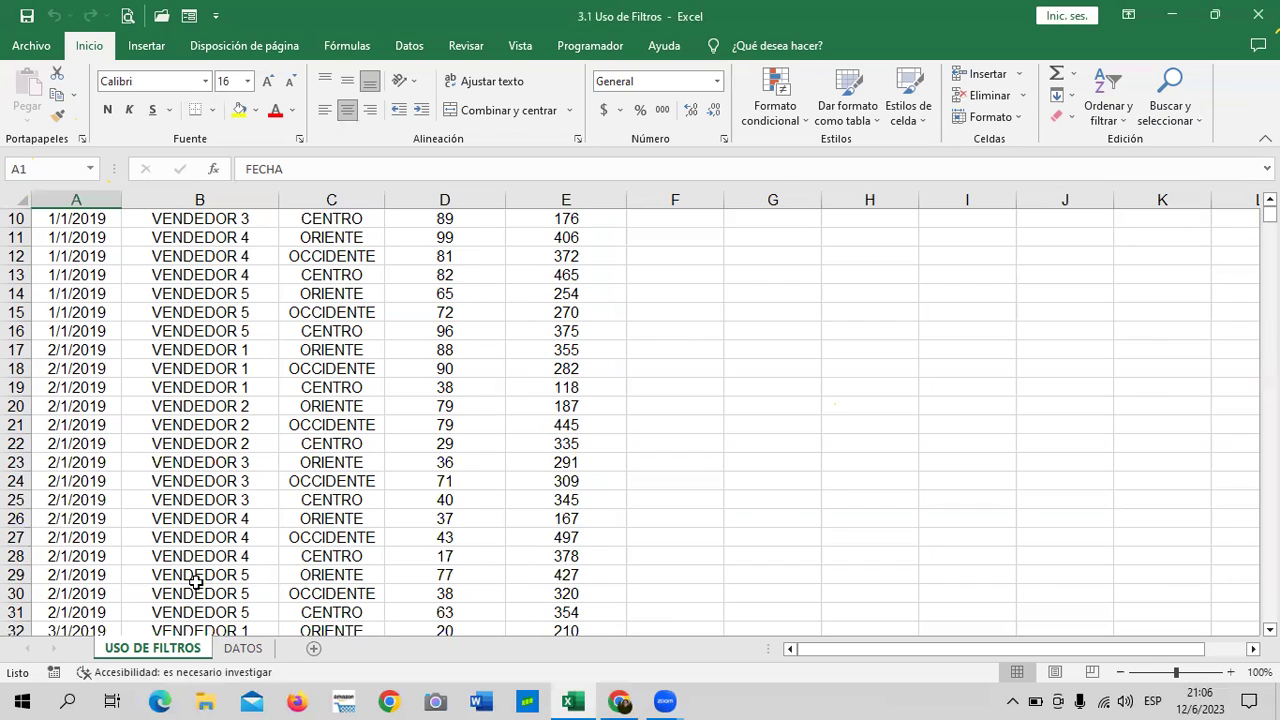
# Toggle between the DATOS and USO DE FILTROS sheets, ending on DATOS.
pyautogui.click(243, 648)
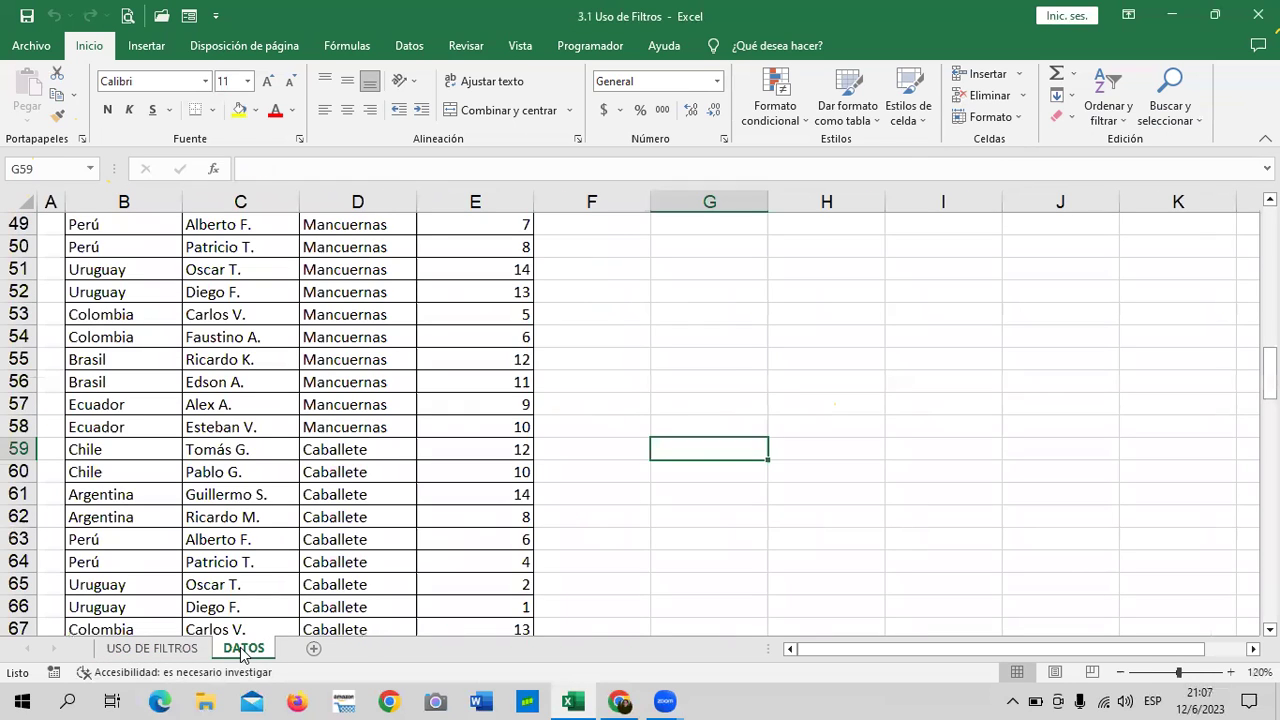
pyautogui.scroll(5, 250, 572)
pyautogui.scroll(6, 252, 574)
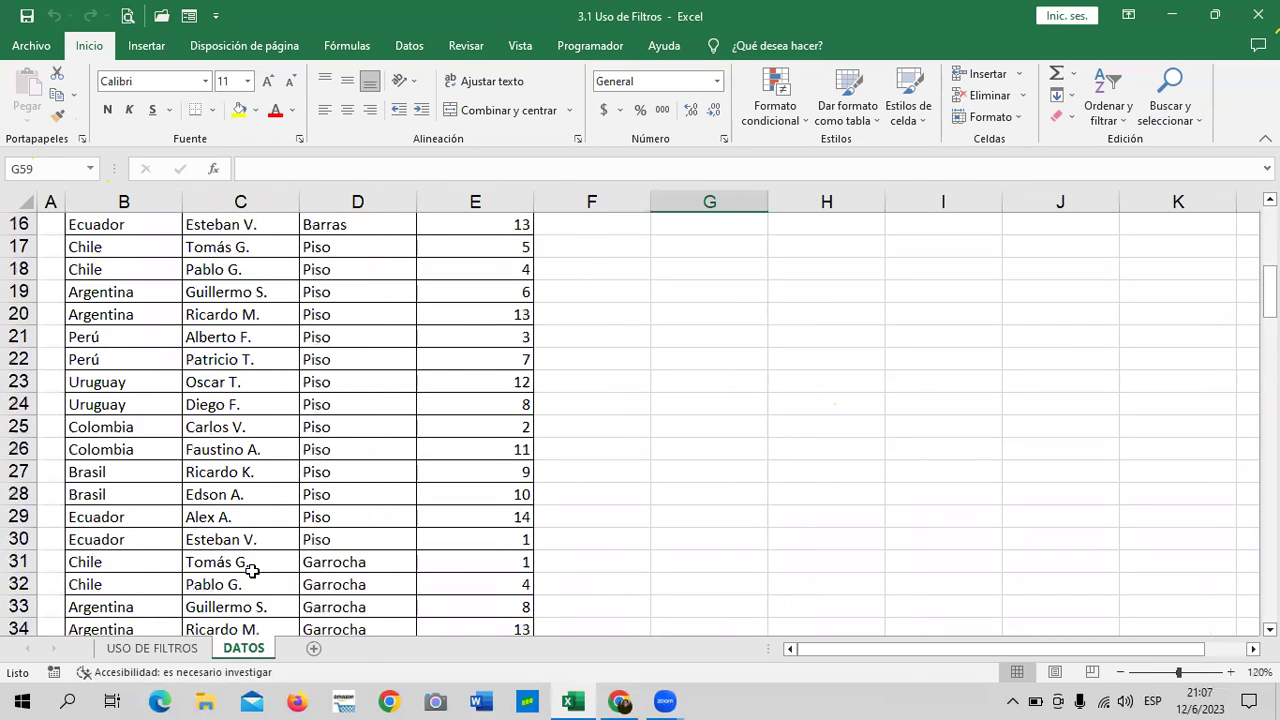
pyautogui.scroll(5, 252, 570)
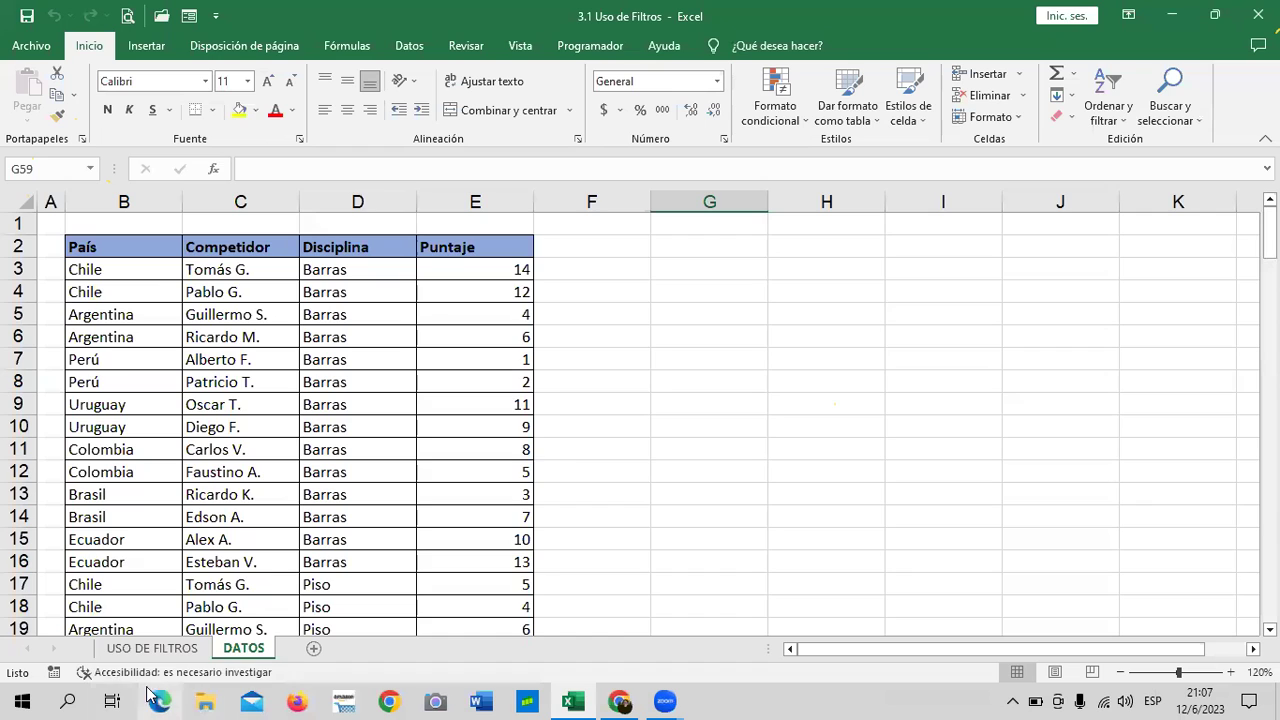
pyautogui.click(153, 648)
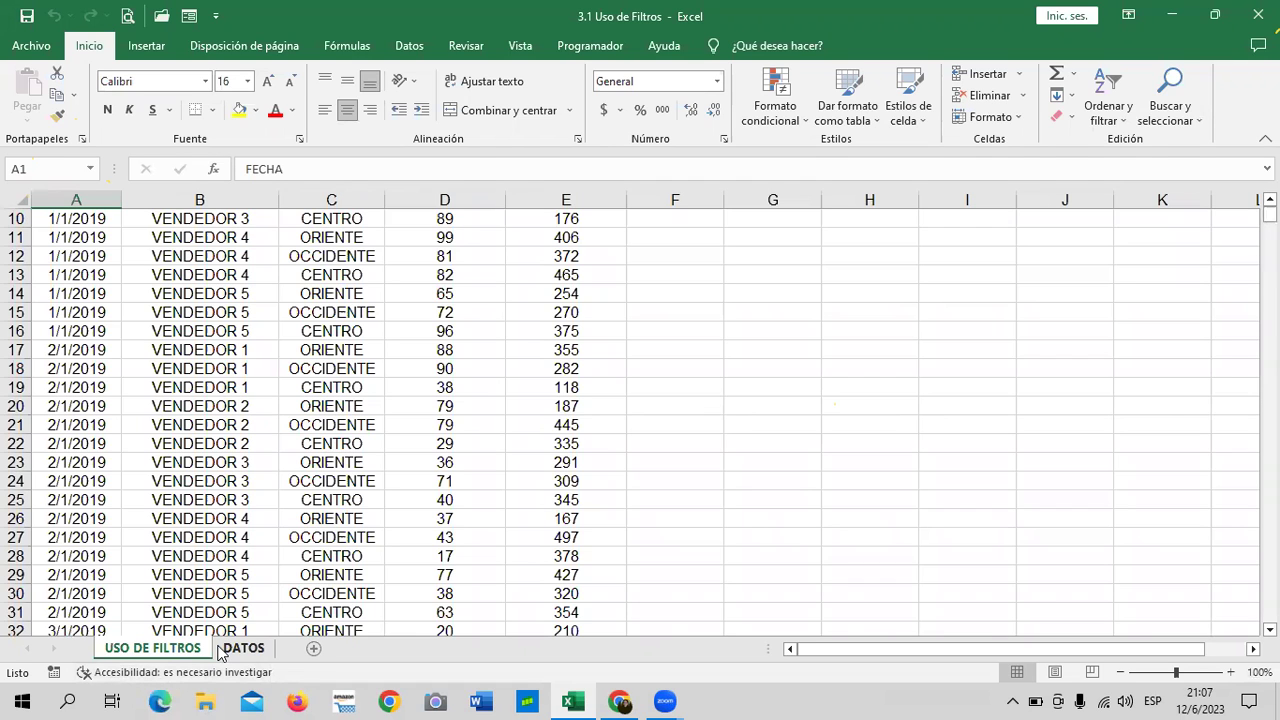
pyautogui.click(245, 649)
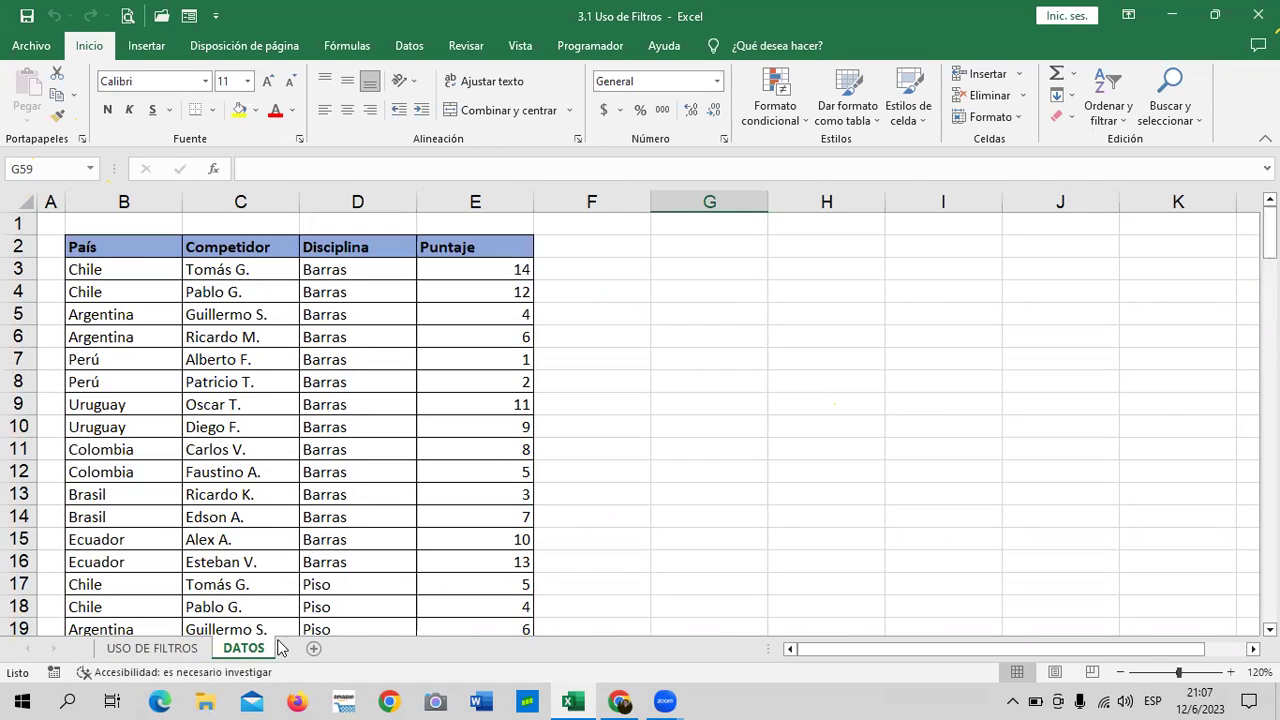
# Scroll to the end of the DATOS table and inspect cells B142, B133 and D141.
pyautogui.scroll(-4, 390, 455)
pyautogui.scroll(-5, 385, 455)
pyautogui.scroll(-9, 380, 455)
pyautogui.scroll(-1, 380, 455)
pyautogui.scroll(-5, 380, 455)
pyautogui.scroll(-4, 385, 455)
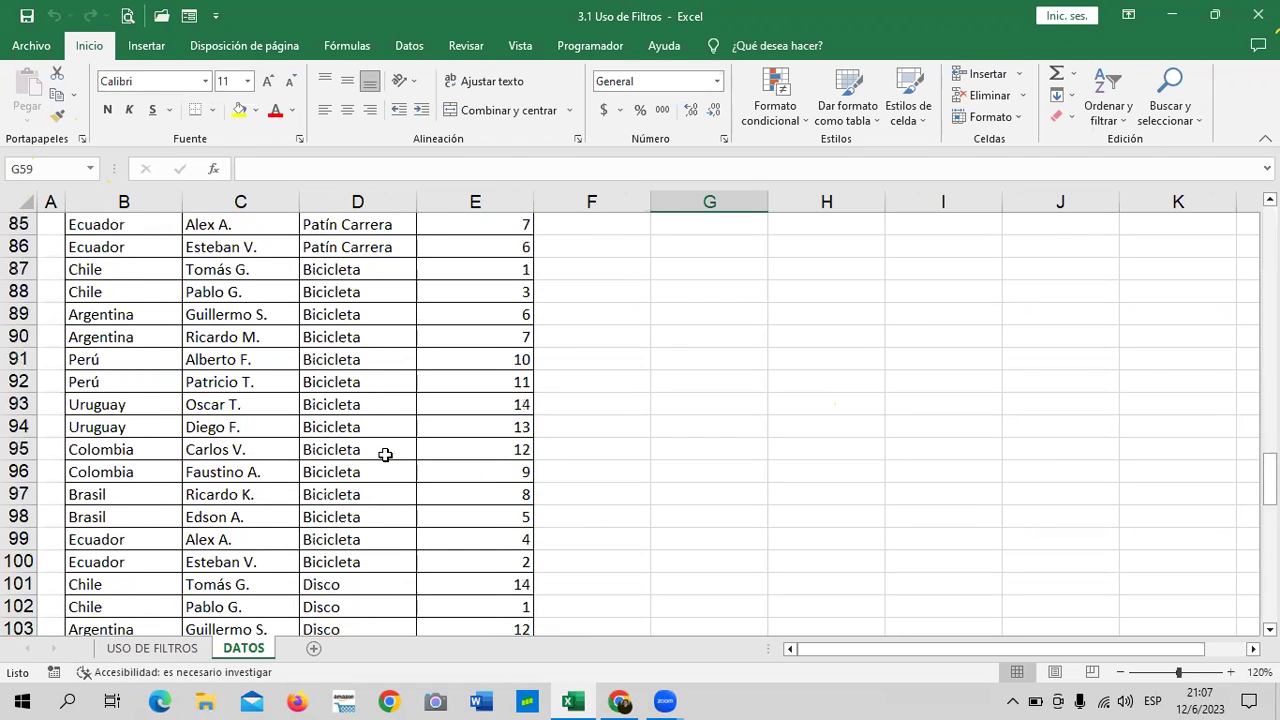
pyautogui.scroll(-4, 385, 455)
pyautogui.scroll(-9, 380, 449)
pyautogui.scroll(-4, 378, 447)
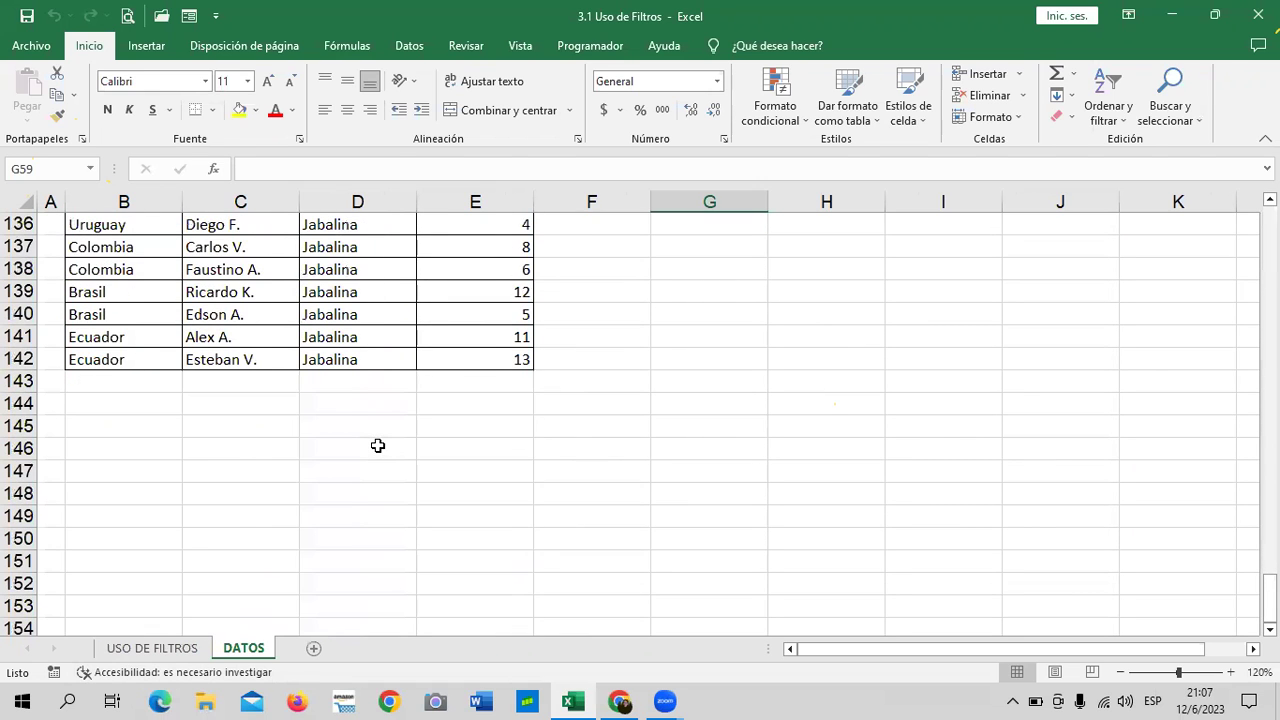
pyautogui.scroll(3, 378, 445)
pyautogui.click(108, 558)
pyautogui.click(117, 358)
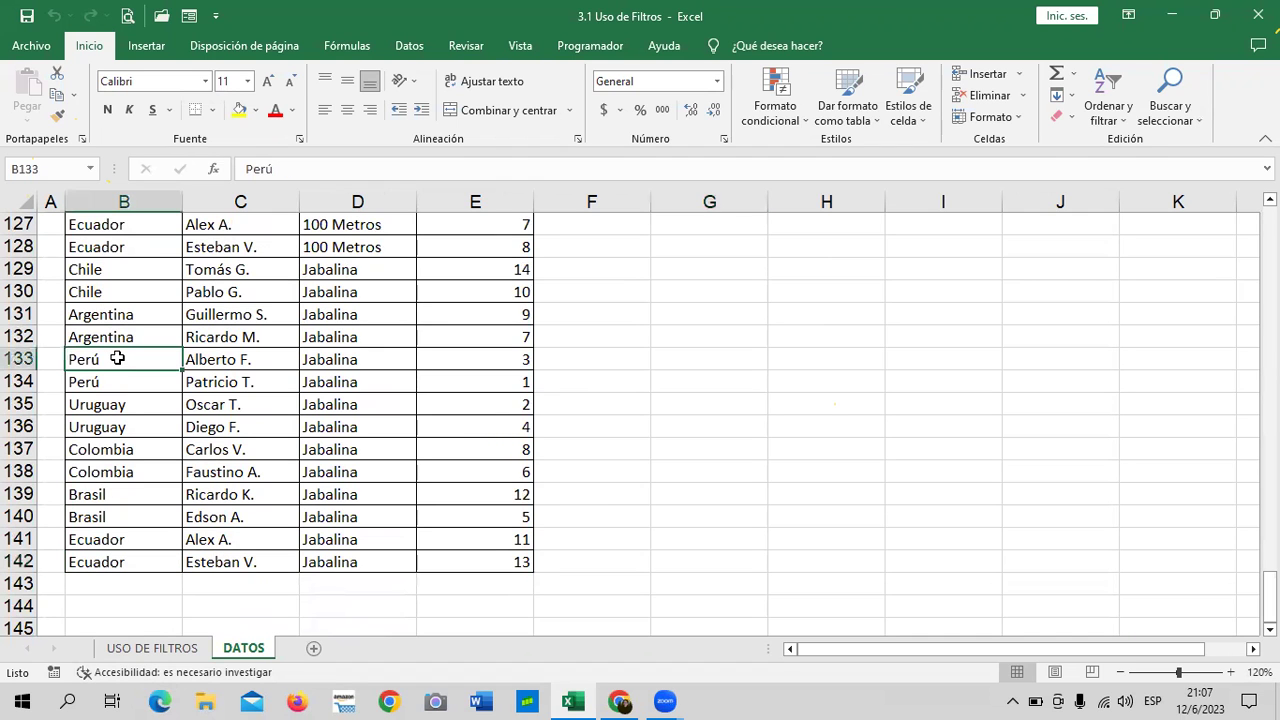
pyautogui.click(342, 538)
# Scroll back to the top, check cells F2 and D4, then bring up the course page.
pyautogui.scroll(9, 411, 555)
pyautogui.scroll(5, 411, 555)
pyautogui.scroll(11, 411, 555)
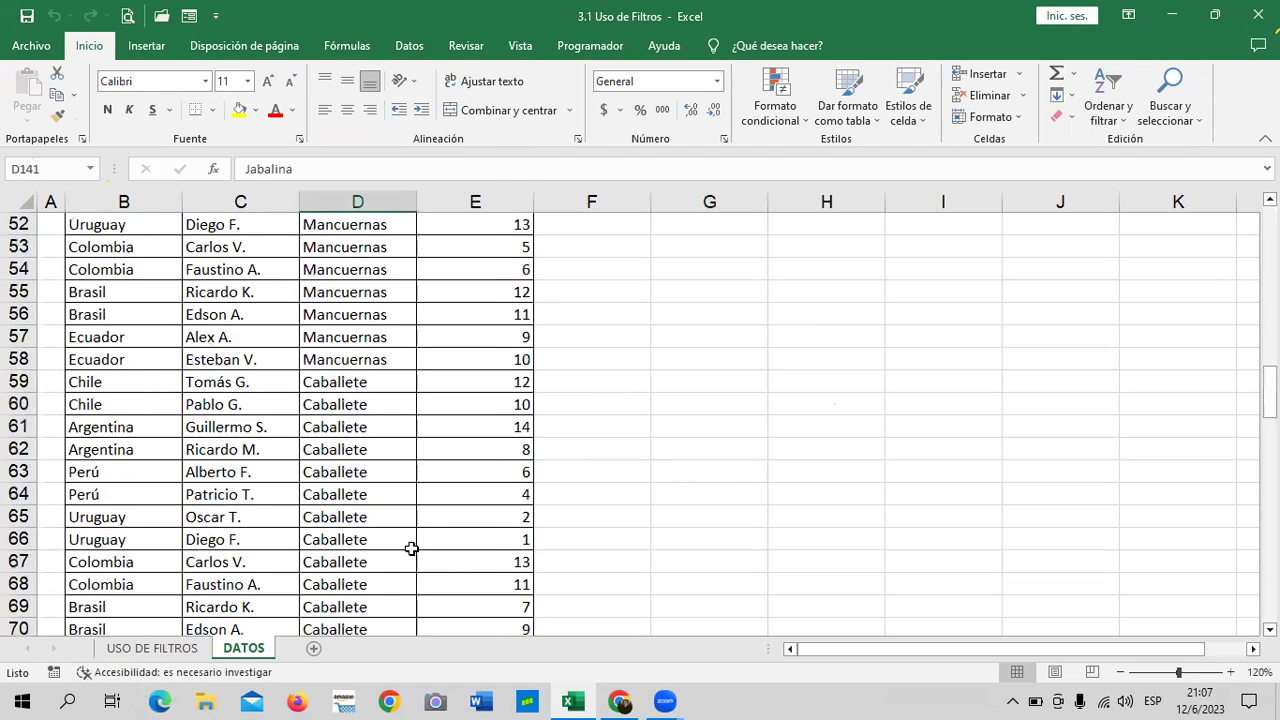
pyautogui.scroll(10, 419, 539)
pyautogui.scroll(4, 419, 539)
pyautogui.scroll(3, 403, 534)
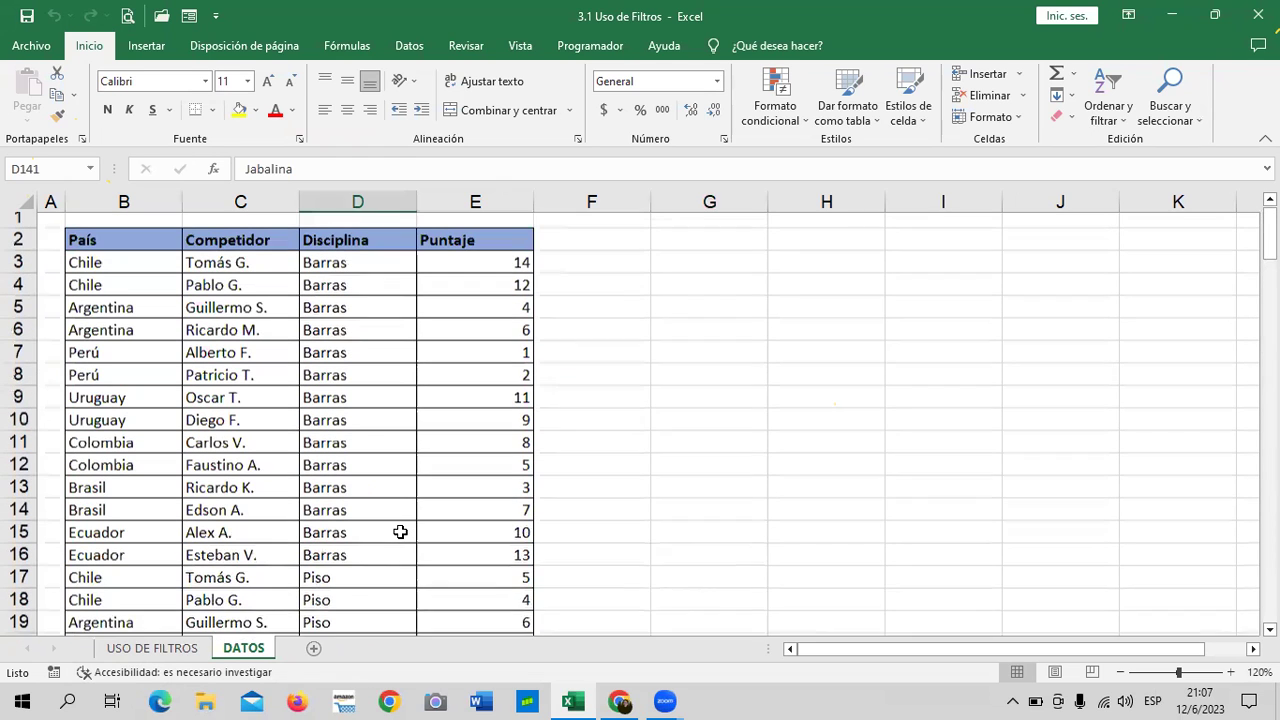
pyautogui.click(610, 257)
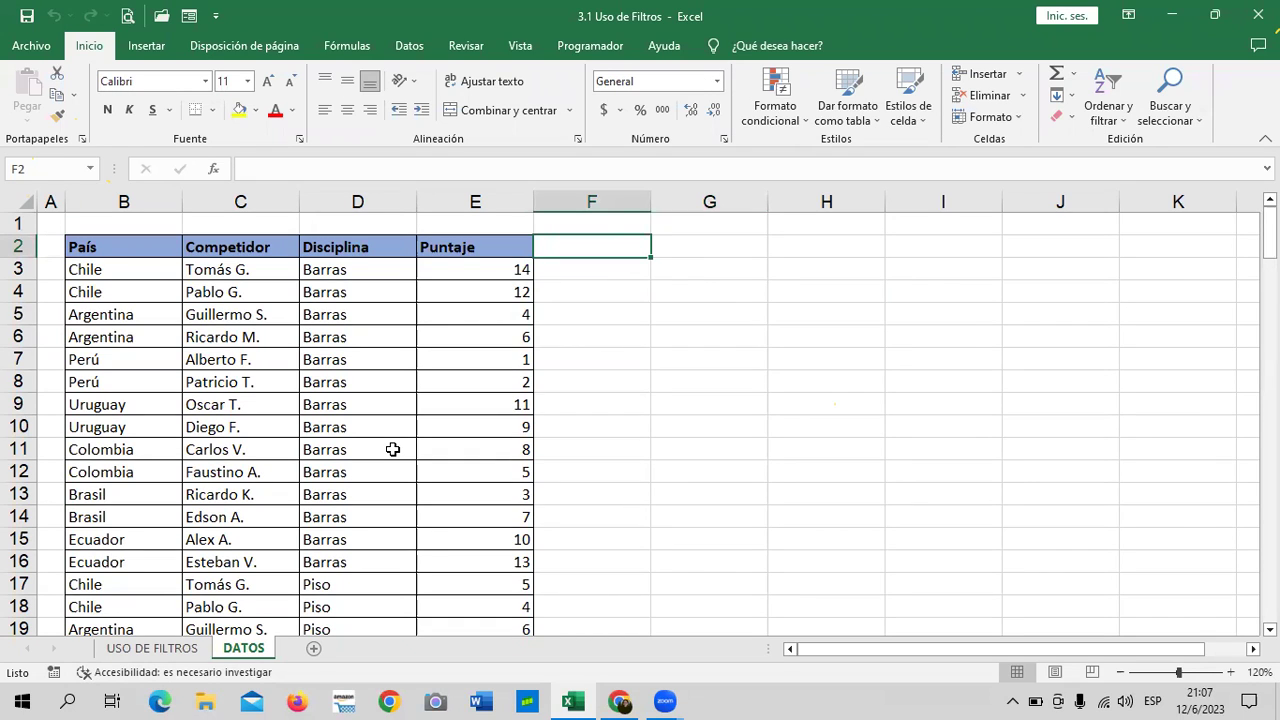
pyautogui.click(358, 292)
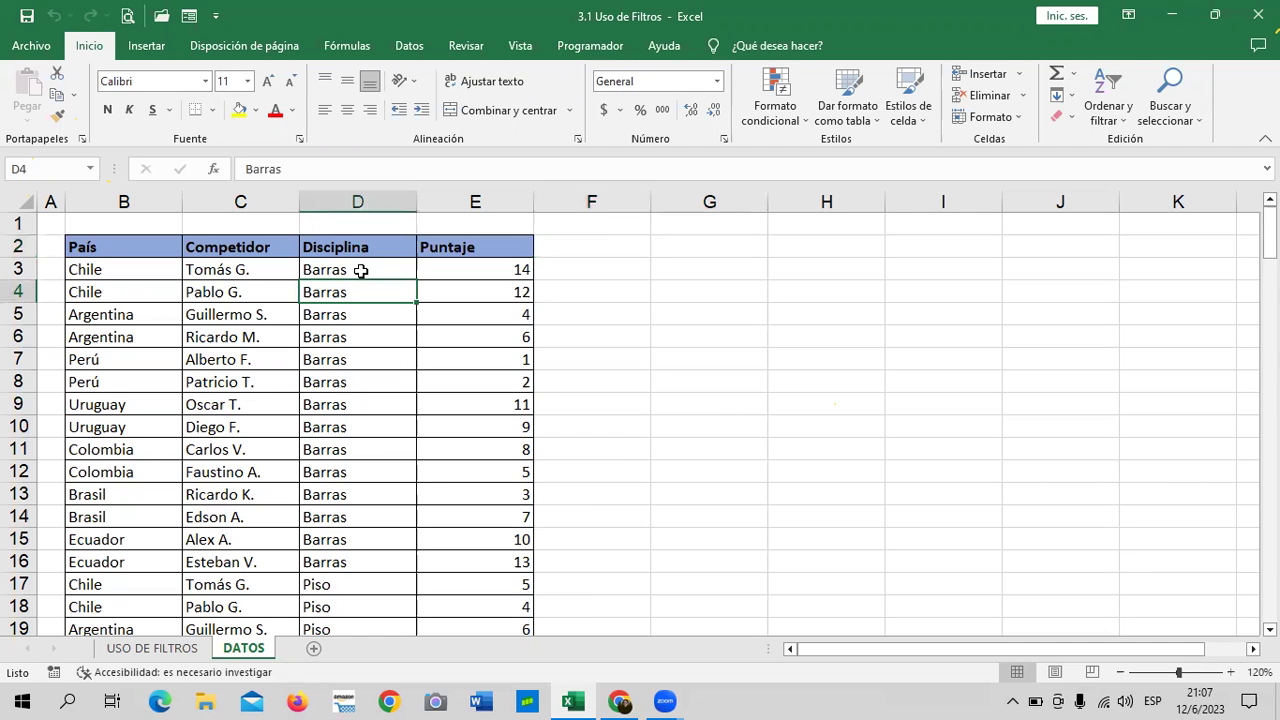
pyautogui.click(619, 701)
pyautogui.scroll(-3, 409, 443)
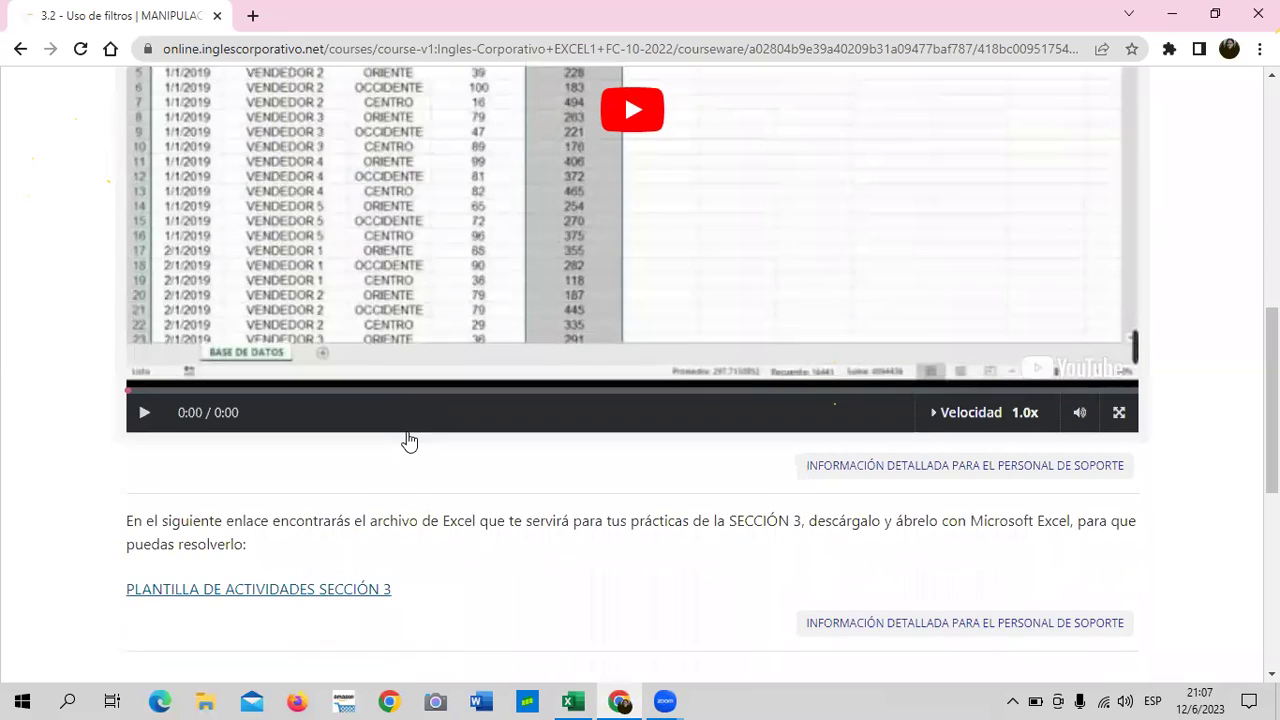
pyautogui.click(318, 595)
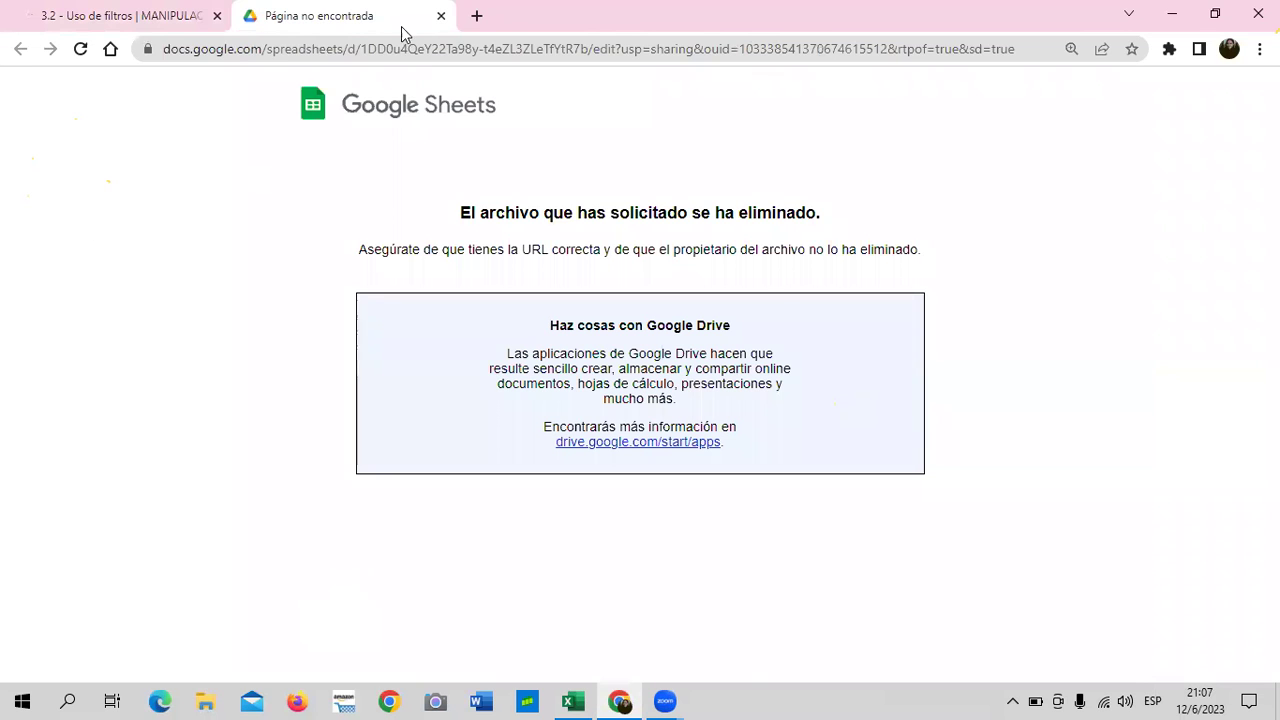
pyautogui.hotkey('ctrl', 'w')
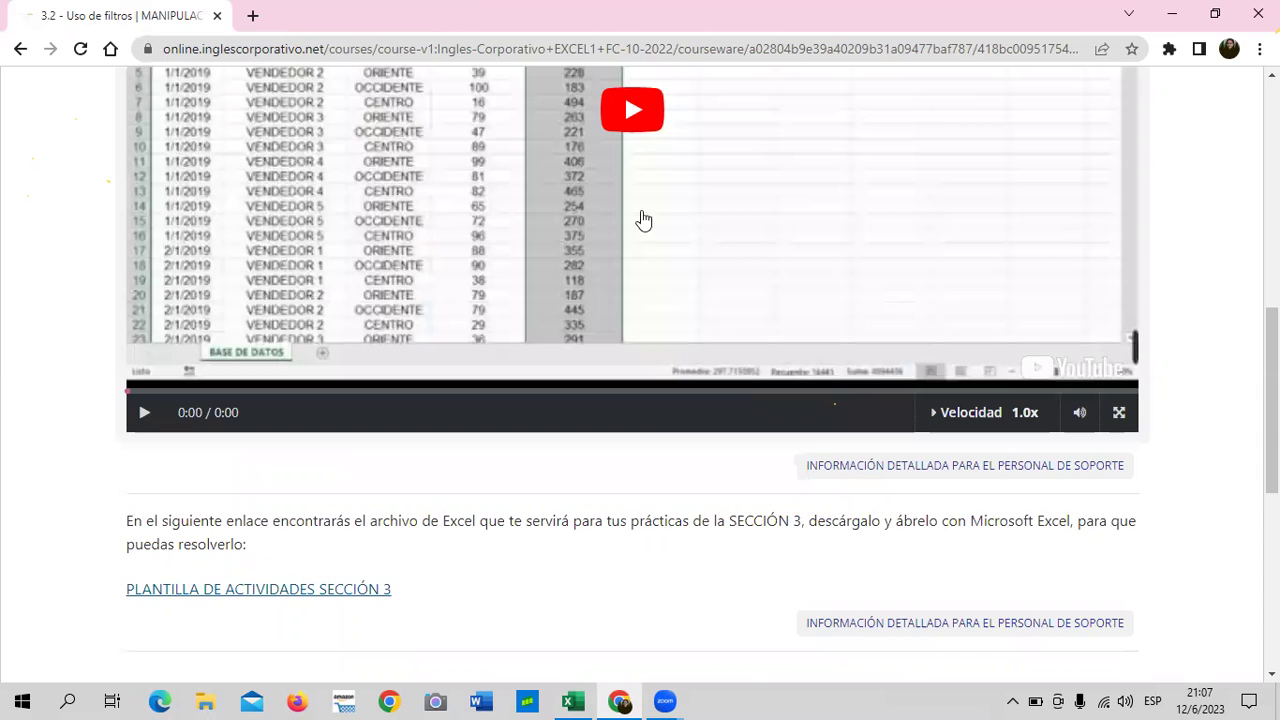
pyautogui.scroll(3, 457, 451)
pyautogui.scroll(1, 459, 451)
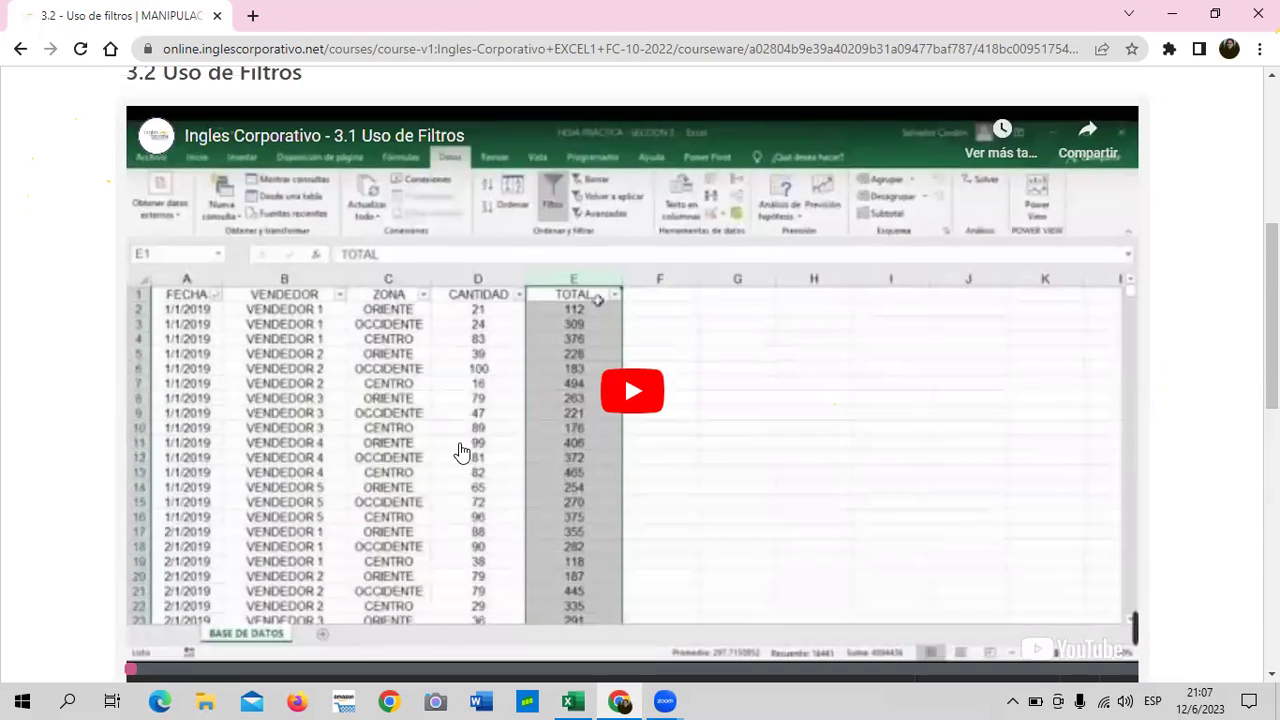
pyautogui.scroll(2, 460, 451)
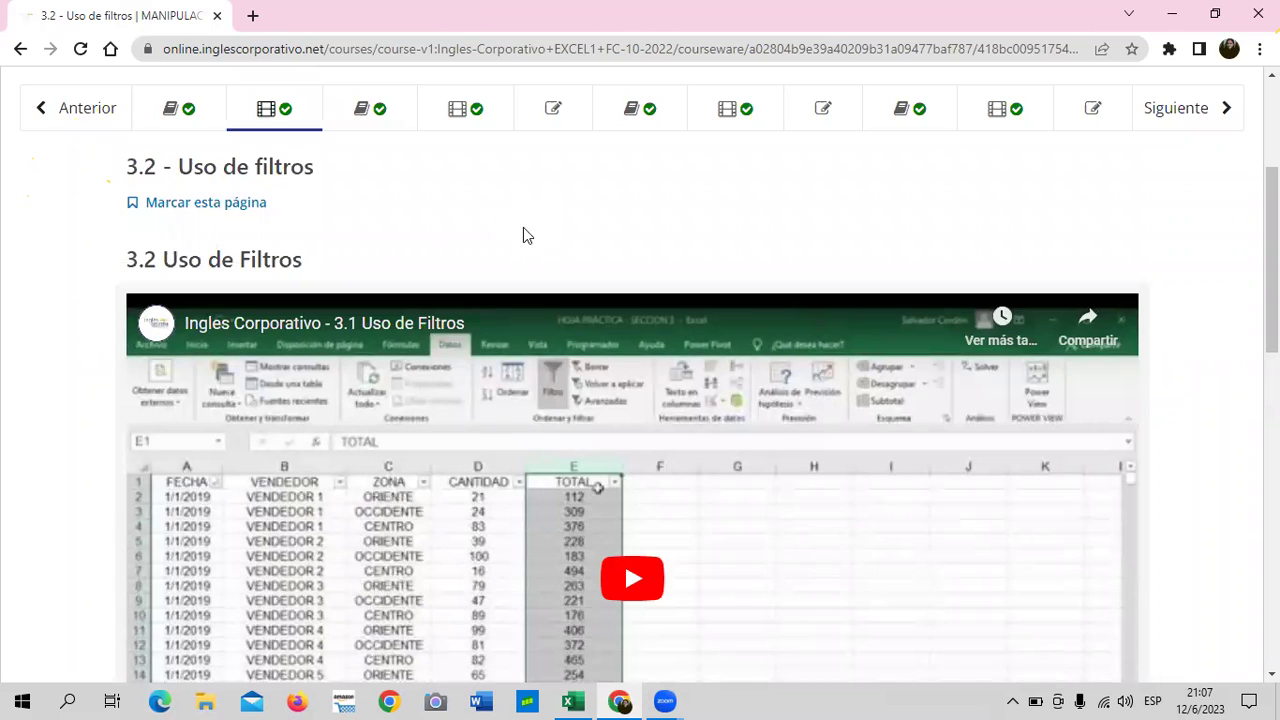
# Open the 3.1 Objetivo de la lección page from the course navigation bar.
pyautogui.click(219, 117)
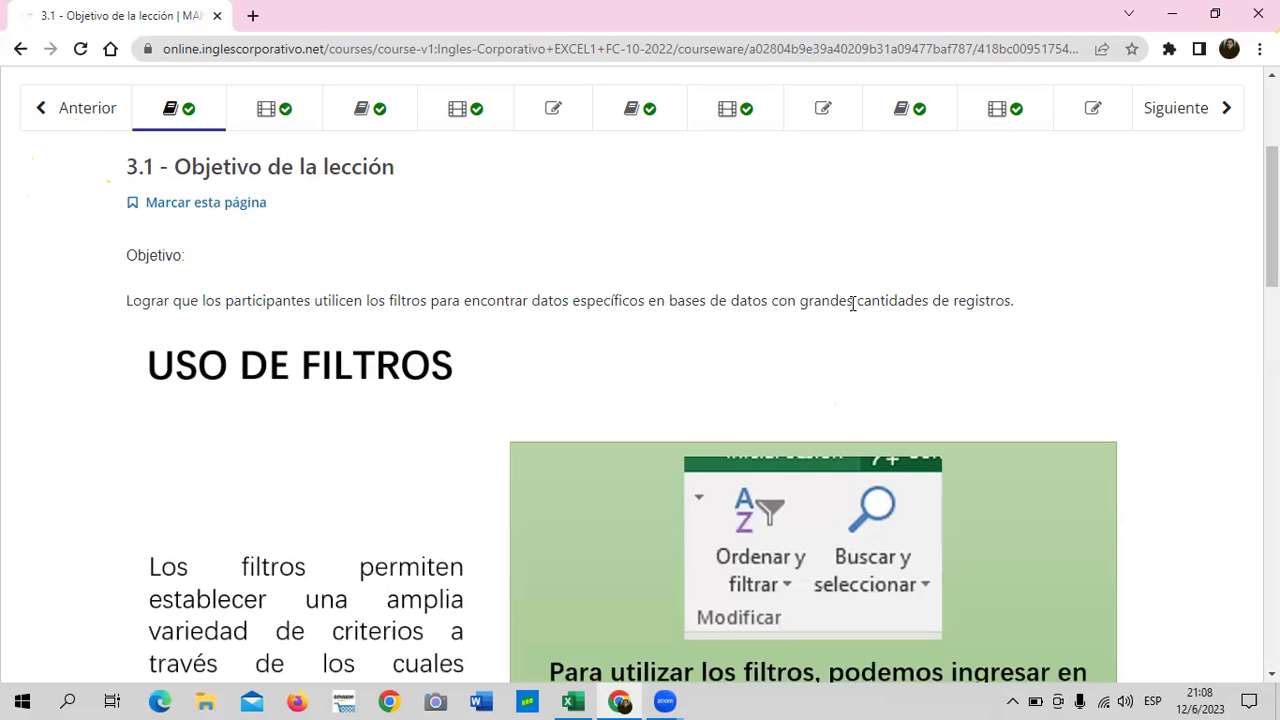
# In a new Hoja1 sheet, apply Todos los bordes to B3:I12, then return to USO DE FILTROS.
pyautogui.click(573, 701)
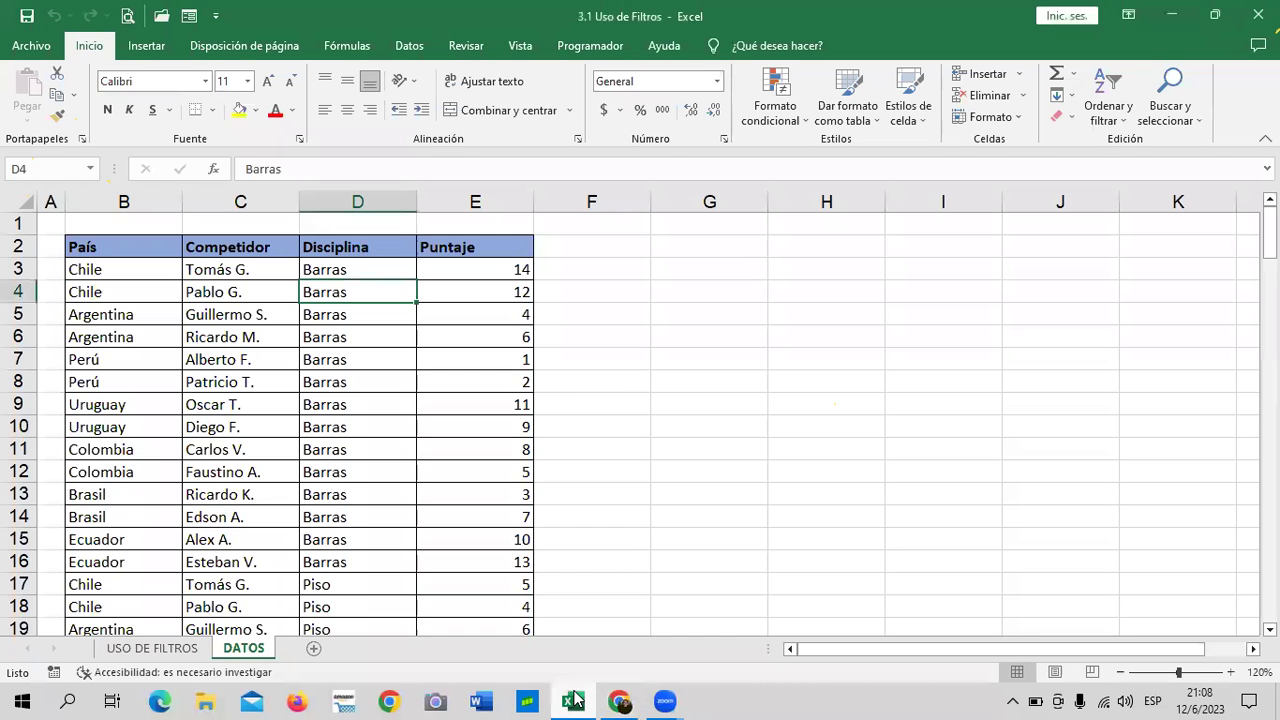
pyautogui.click(313, 648)
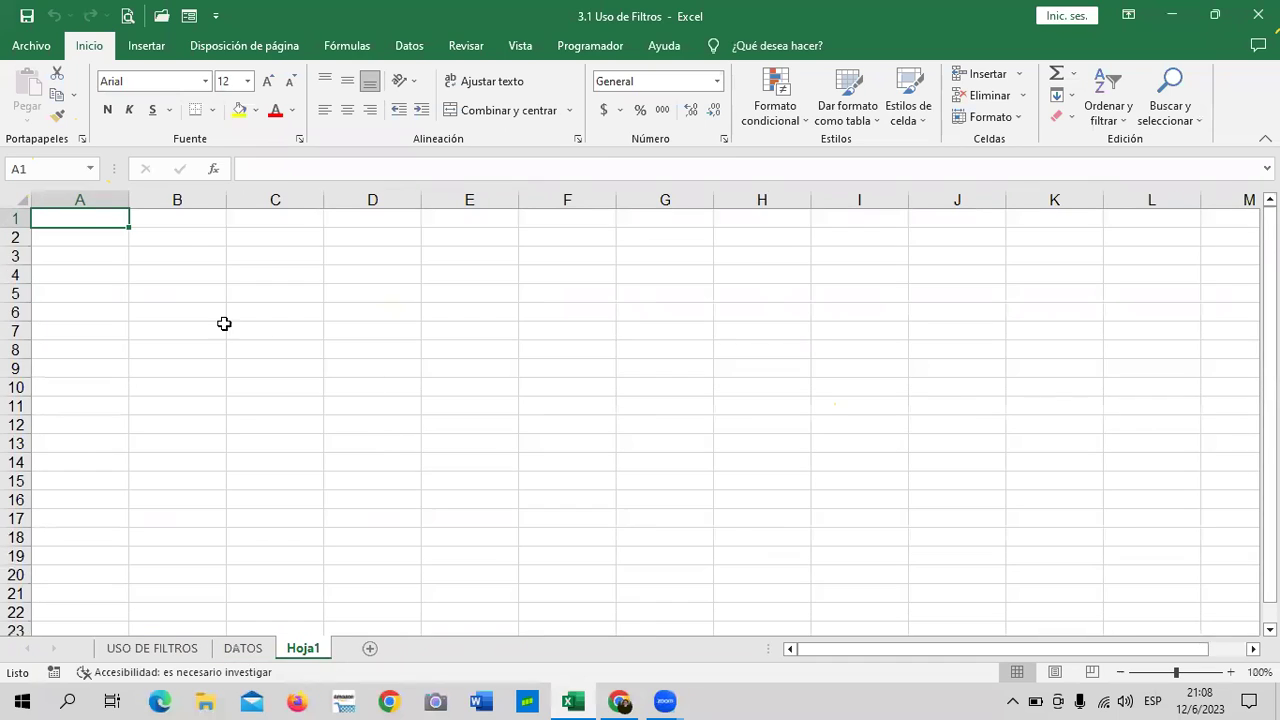
pyautogui.moveTo(182, 252); pyautogui.dragTo(855, 424)
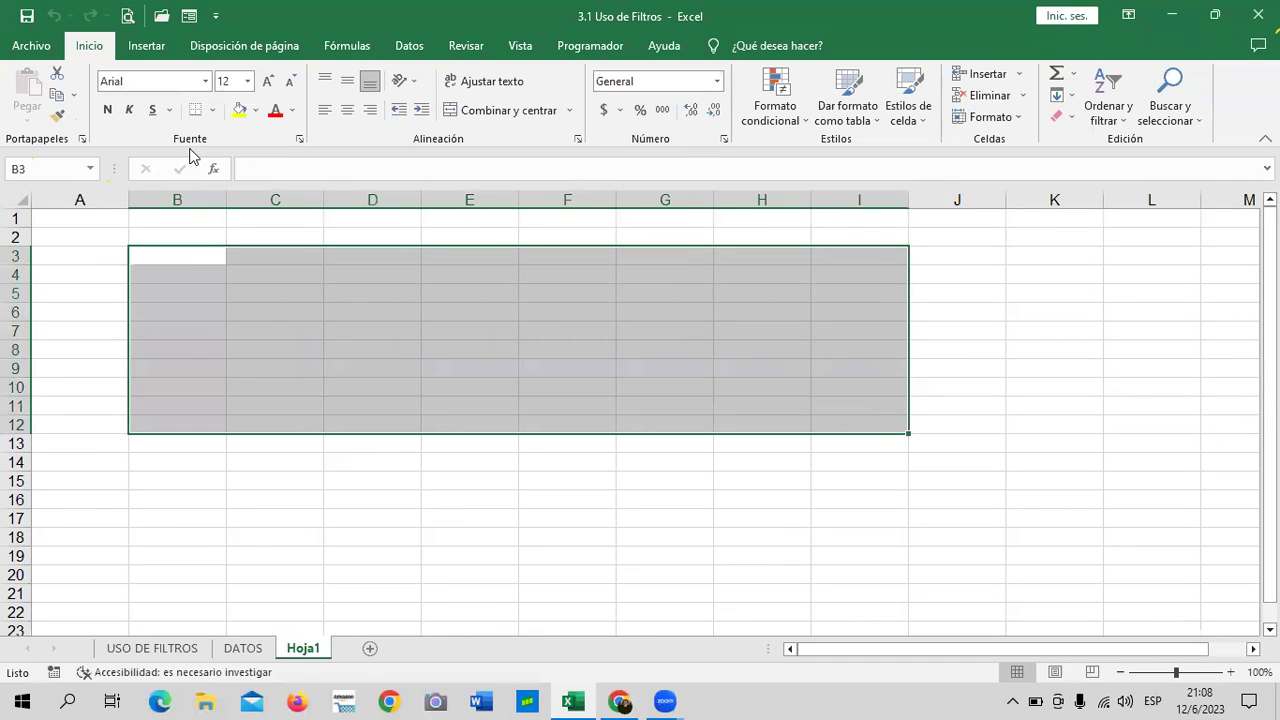
pyautogui.click(209, 110)
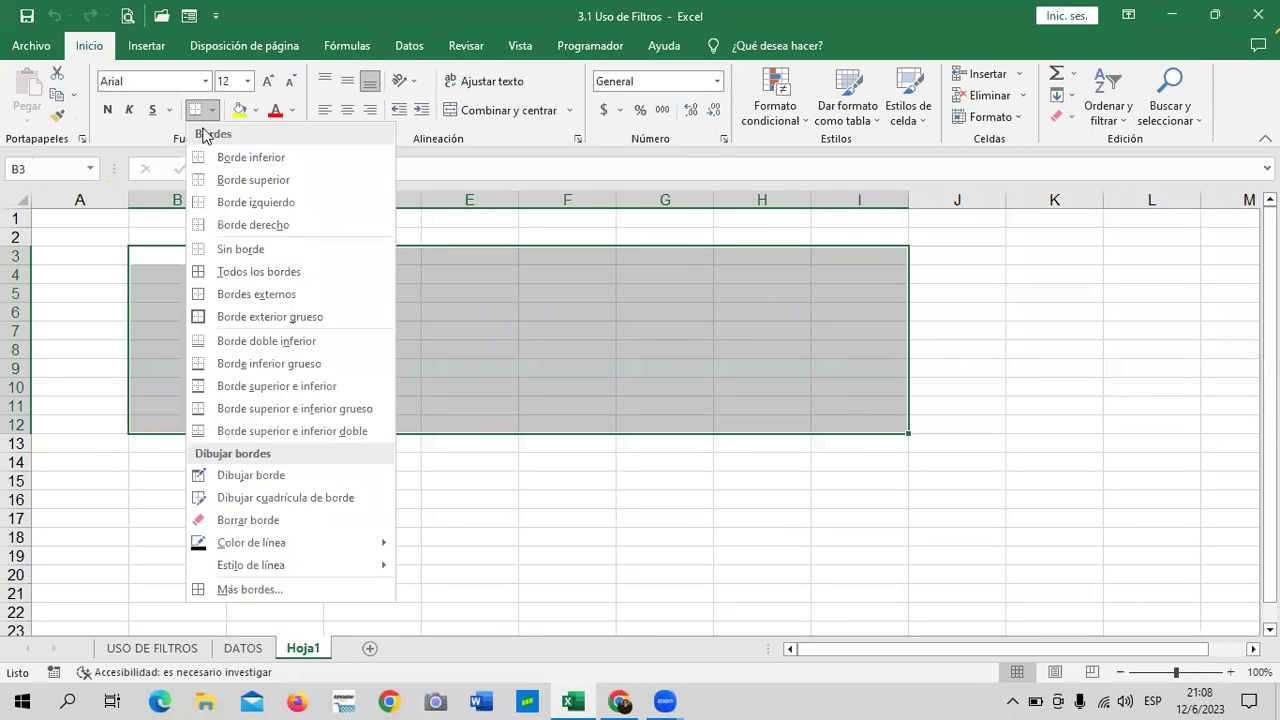
pyautogui.click(232, 272)
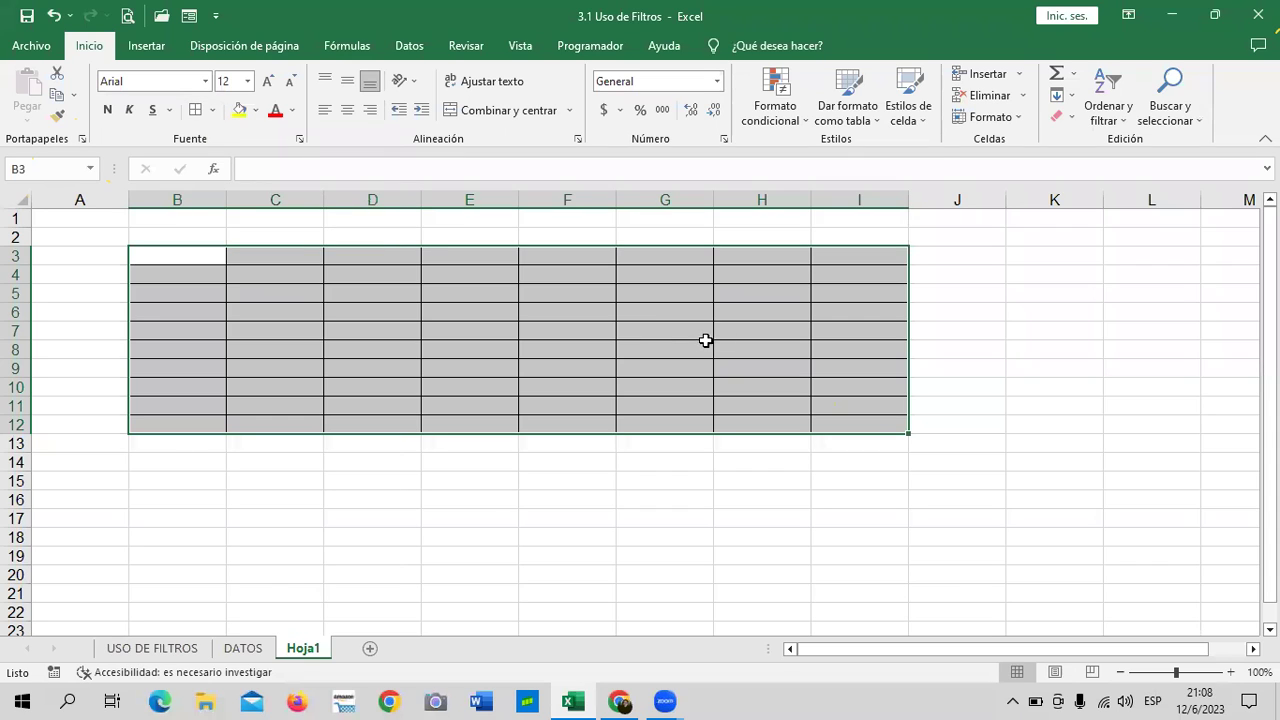
pyautogui.click(722, 324)
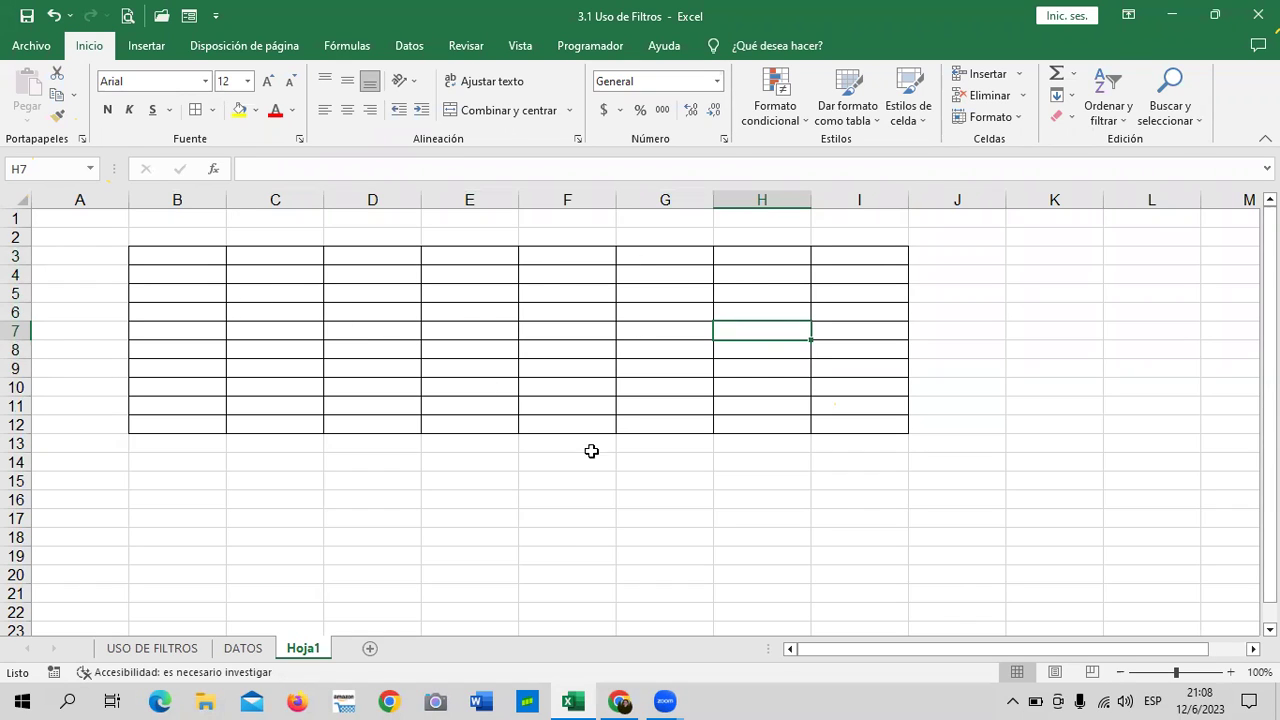
pyautogui.click(574, 532)
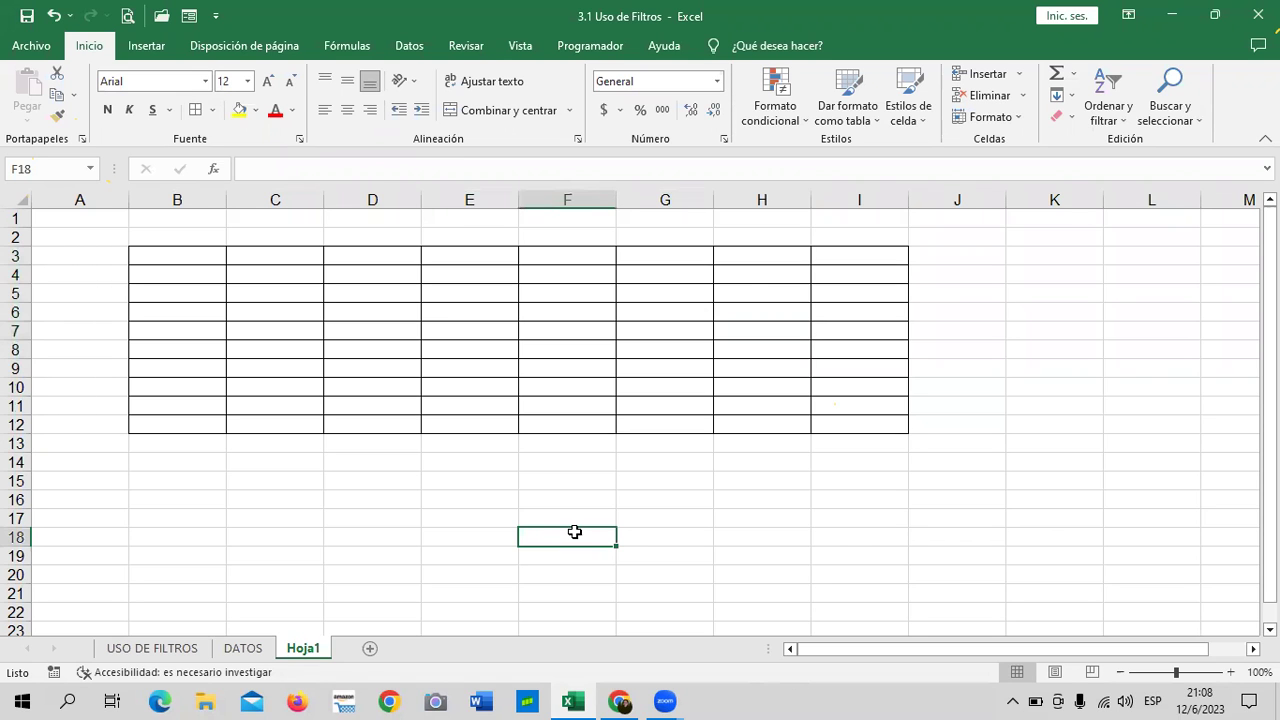
pyautogui.click(157, 649)
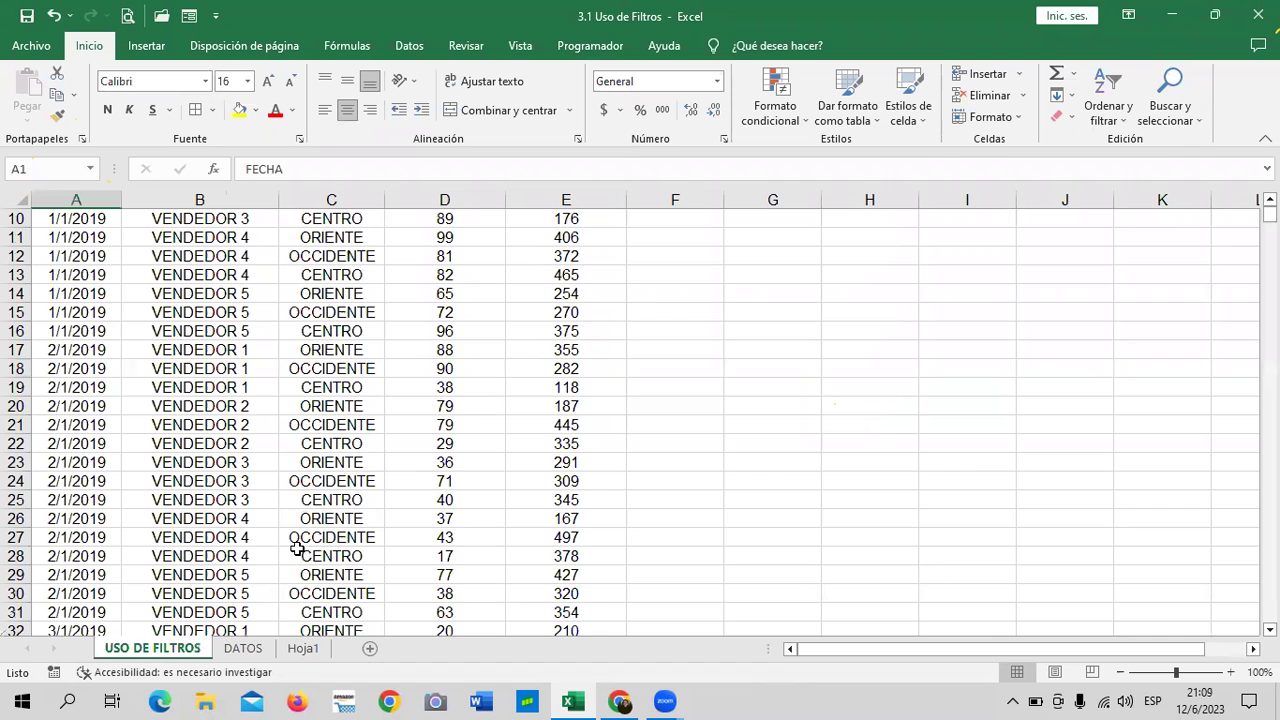
# Scroll through the DATOS competitor table and briefly select its header row.
pyautogui.click(243, 650)
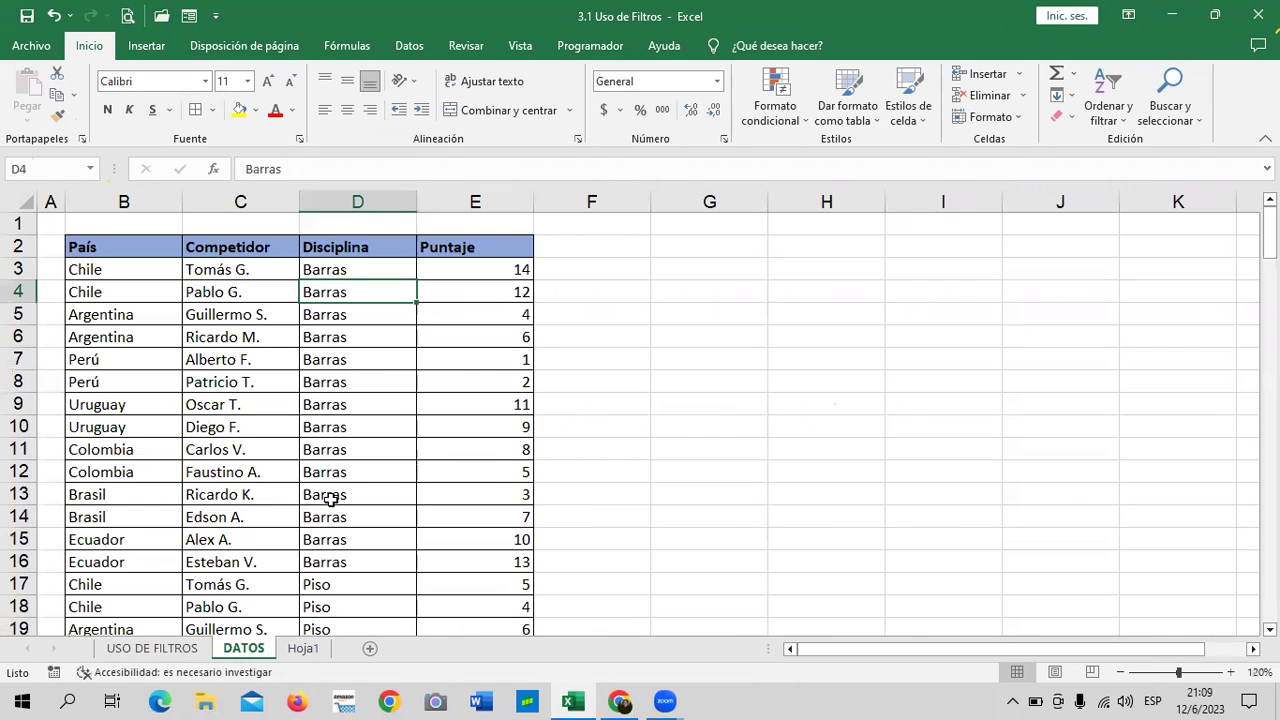
pyautogui.scroll(-14, 331, 460)
pyautogui.scroll(-12, 334, 471)
pyautogui.scroll(-7, 340, 477)
pyautogui.scroll(-13, 340, 477)
pyautogui.scroll(-1, 340, 480)
pyautogui.scroll(1, 340, 485)
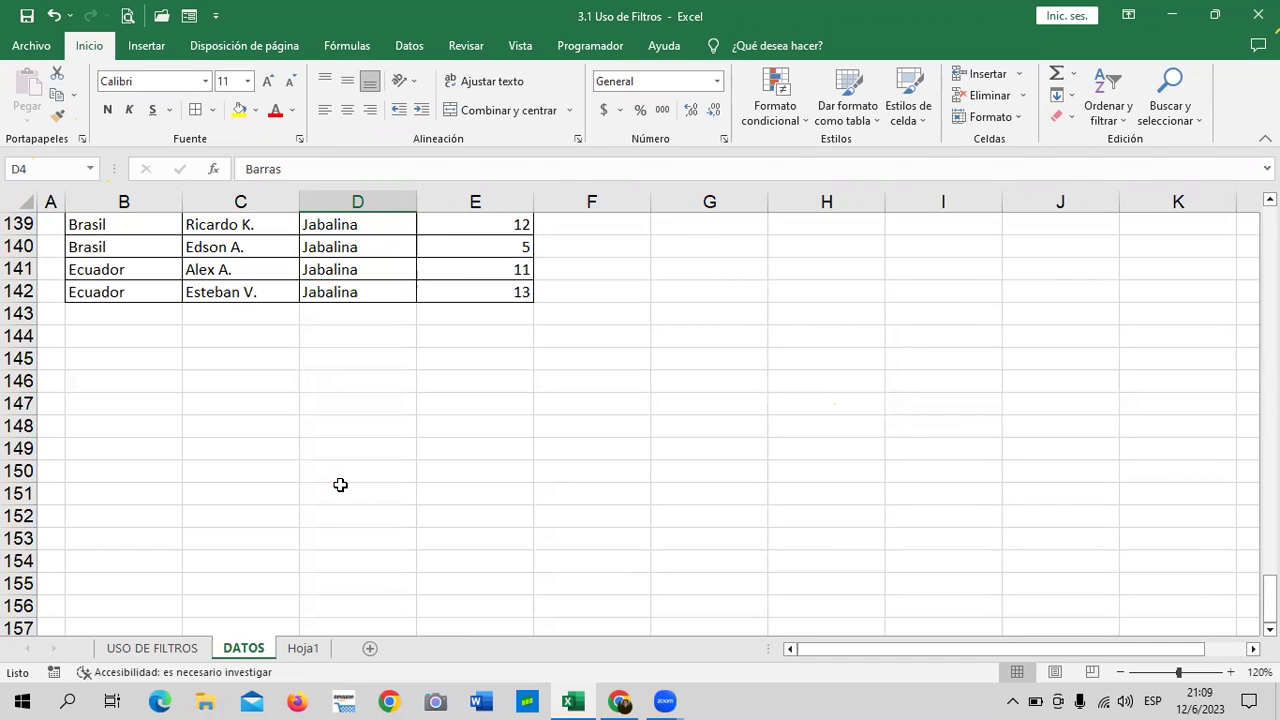
pyautogui.scroll(6, 340, 483)
pyautogui.scroll(15, 370, 460)
pyautogui.scroll(14, 375, 440)
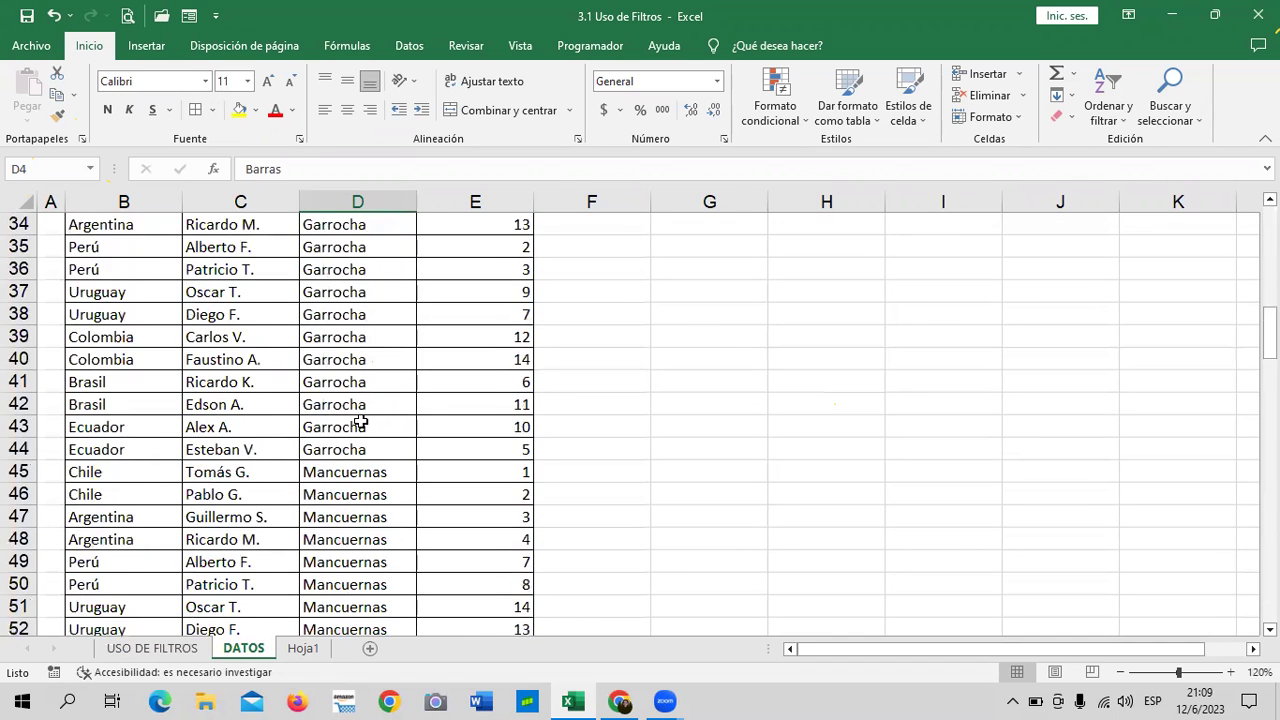
pyautogui.scroll(11, 365, 415)
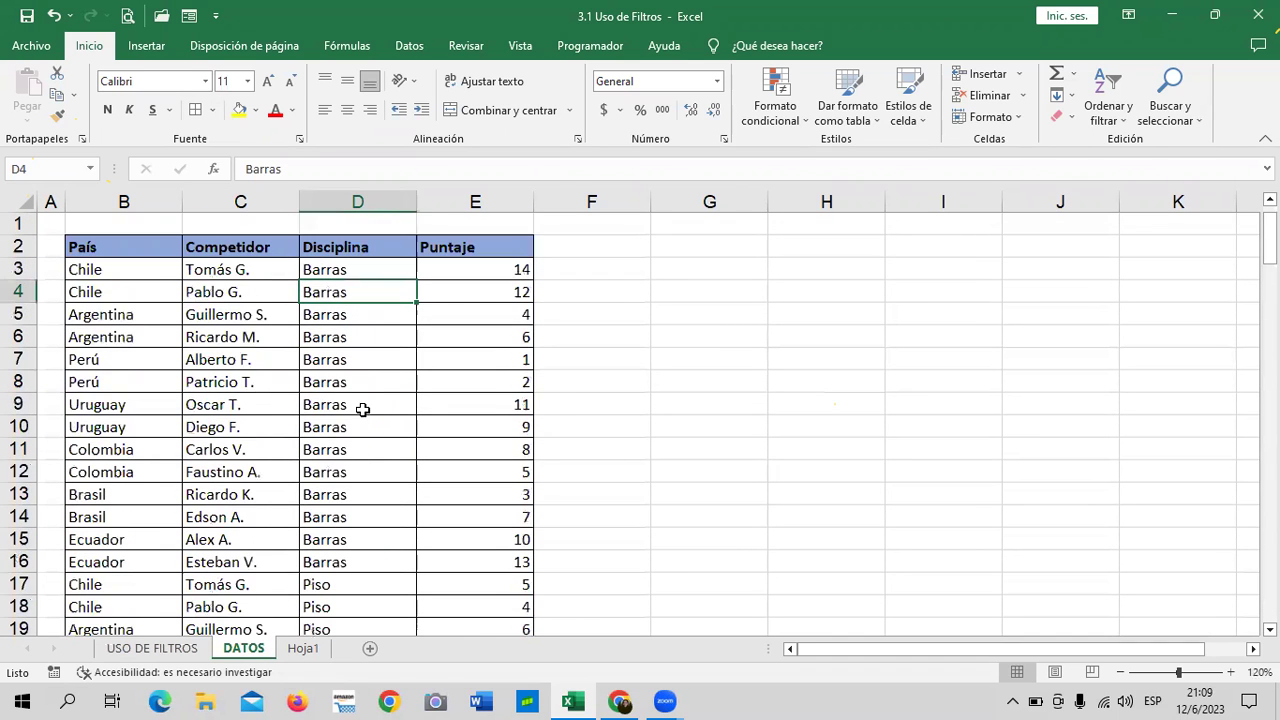
pyautogui.click(18, 250)
pyautogui.click(670, 387)
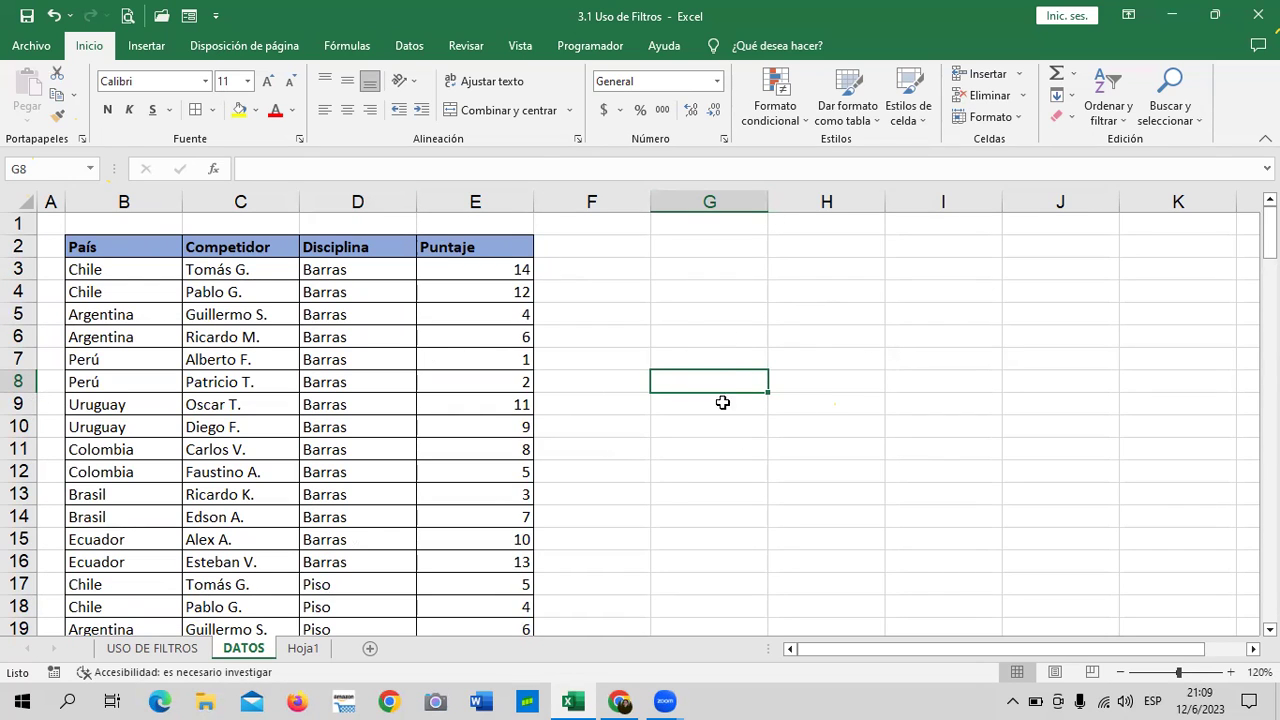
# Scroll further down DATOS, go back to USO DE FILTROS, and bring the course page forward.
pyautogui.scroll(-3, 660, 336)
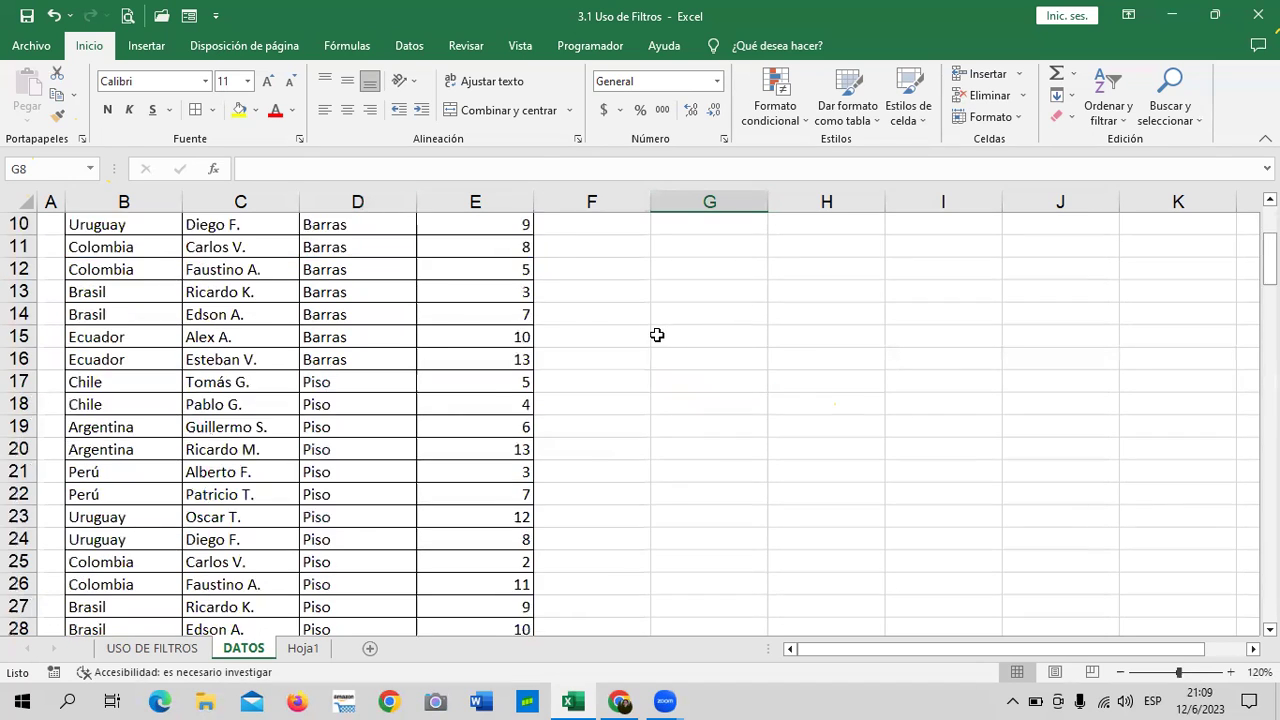
pyautogui.scroll(-10, 655, 336)
pyautogui.scroll(-4, 630, 350)
pyautogui.scroll(-11, 614, 362)
pyautogui.scroll(-6, 612, 359)
pyautogui.scroll(-7, 611, 356)
pyautogui.scroll(-5, 606, 383)
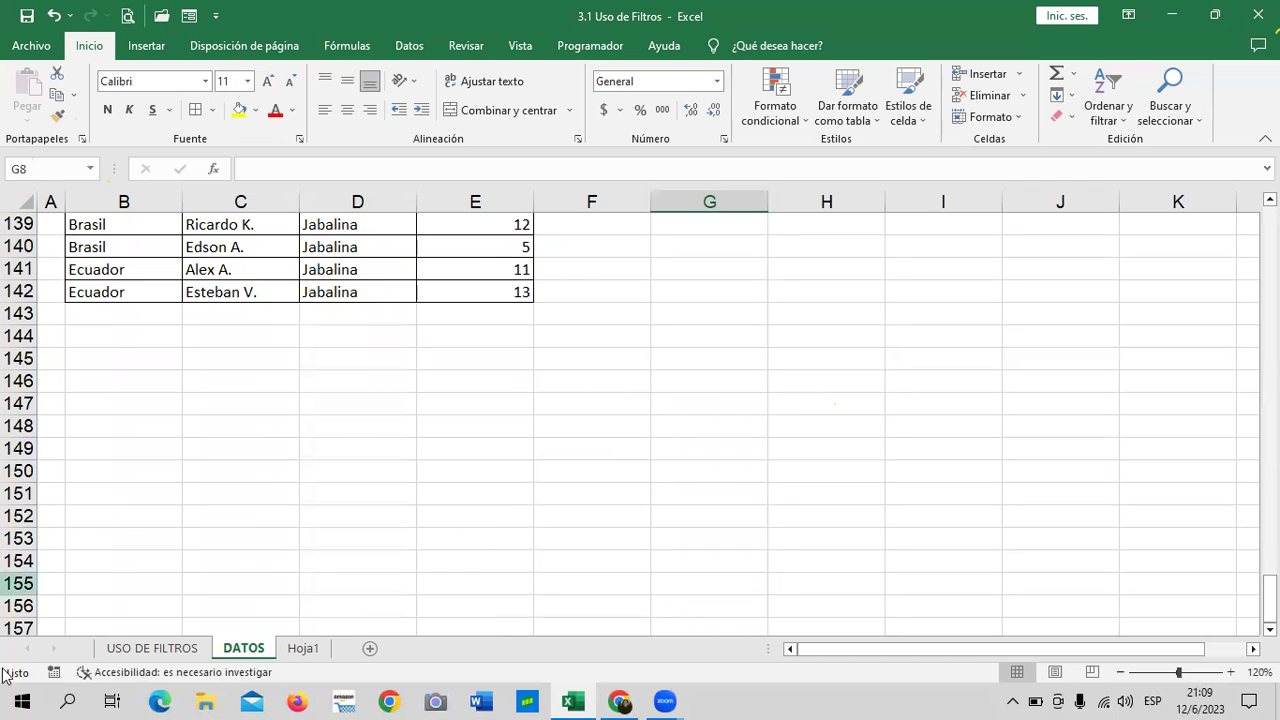
pyautogui.click(160, 648)
pyautogui.scroll(-6, 608, 341)
pyautogui.scroll(6, 626, 423)
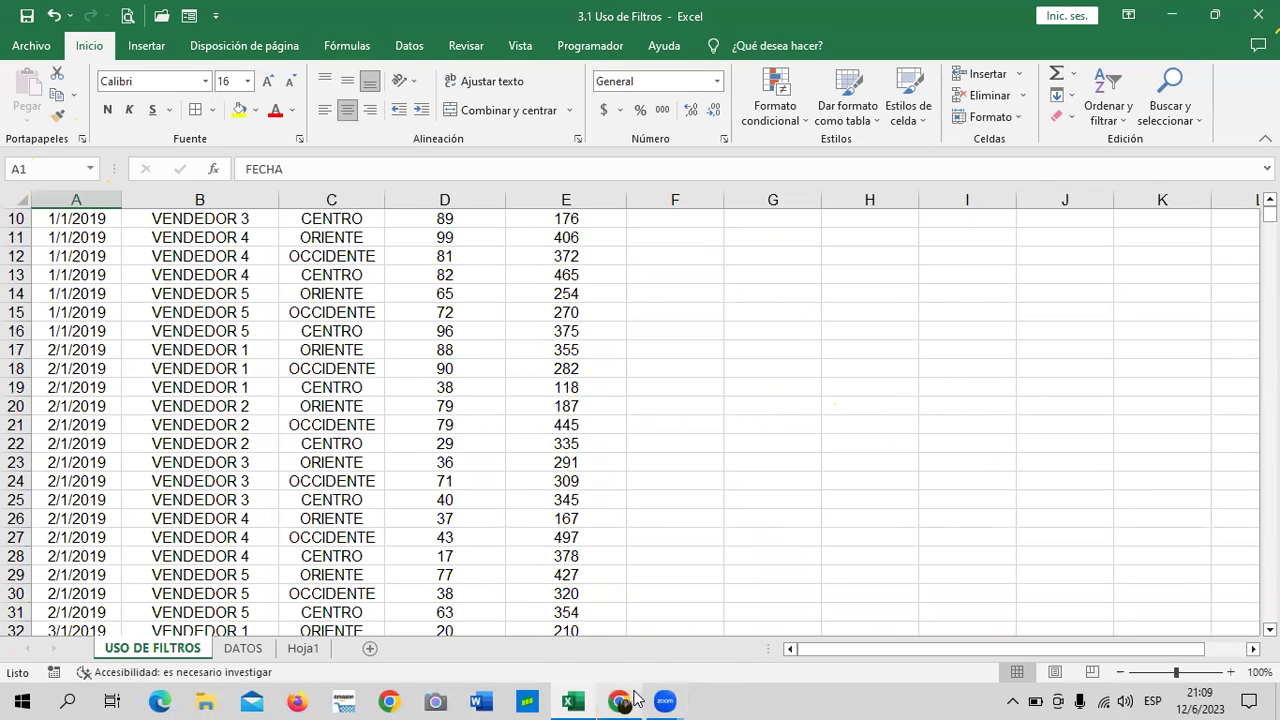
pyautogui.moveTo(635, 698)
pyautogui.click(630, 606)
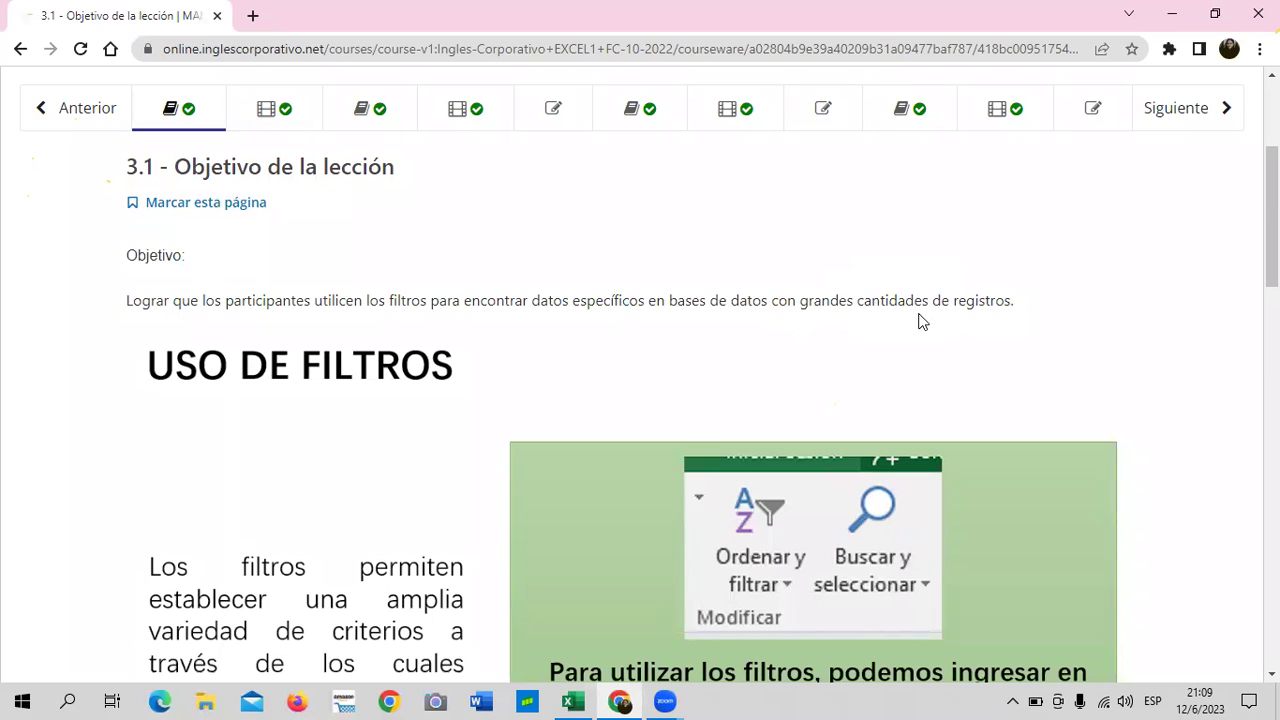
# Read the slide on three ways to access filters, then return to the workbook.
pyautogui.scroll(-3, 900, 320)
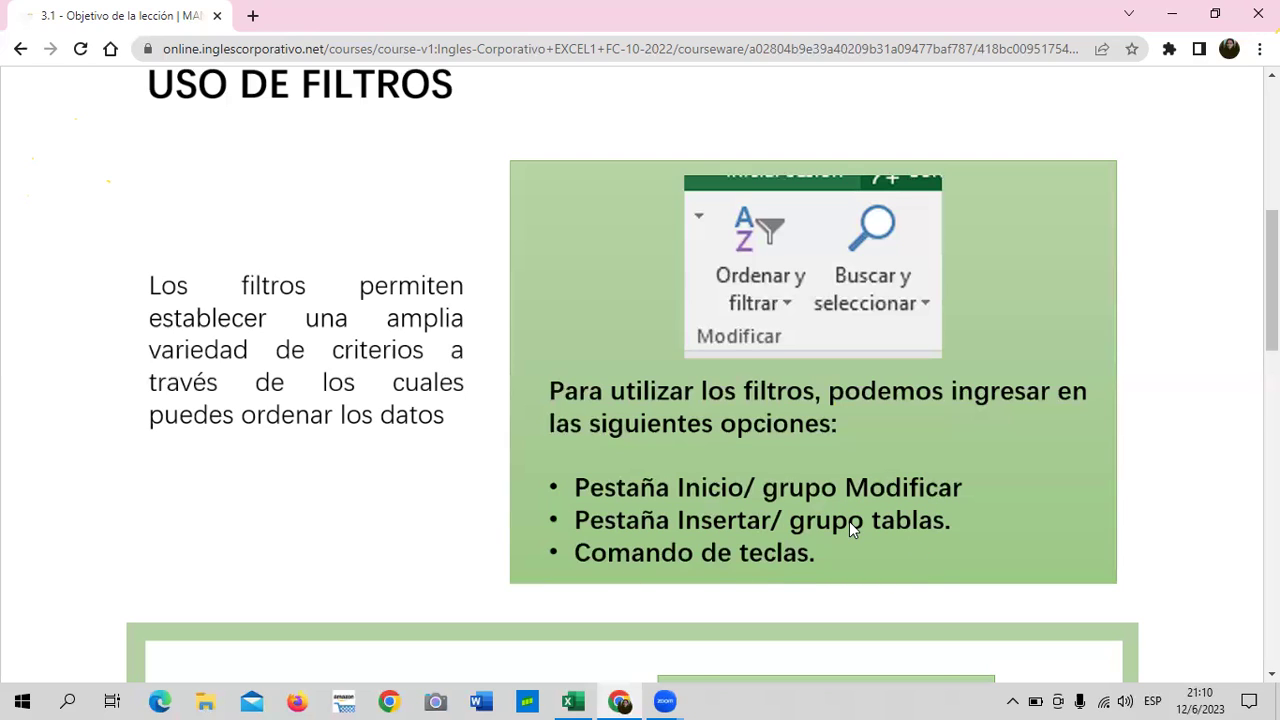
pyautogui.click(572, 701)
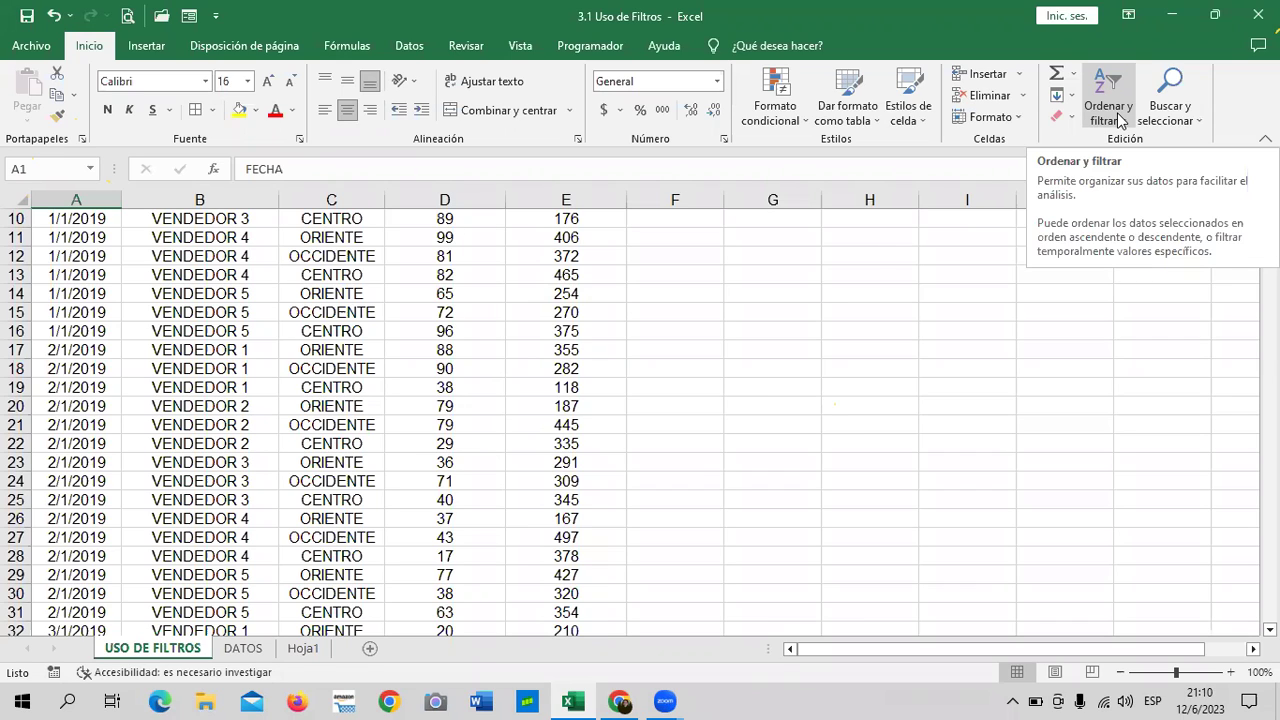
# Preview the Filtro option under Ordenar y filtrar without applying it, then return to the course page.
pyautogui.click(1120, 120)
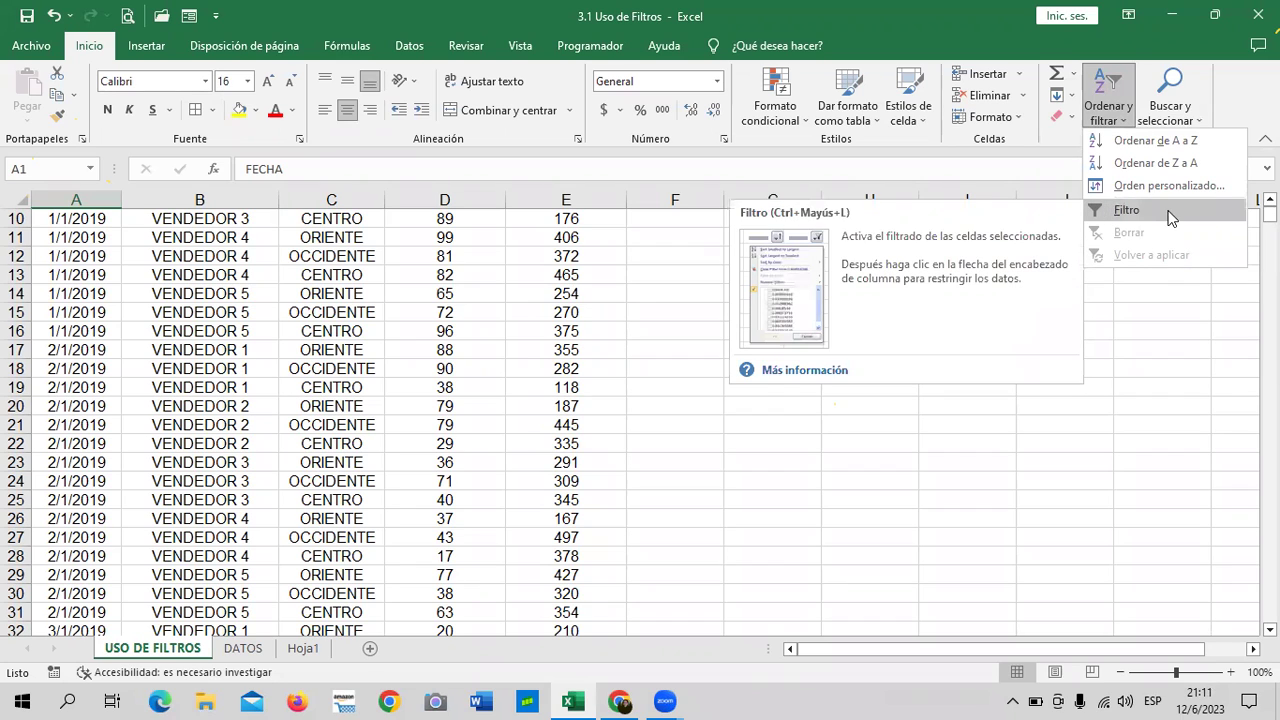
pyautogui.click(780, 510)
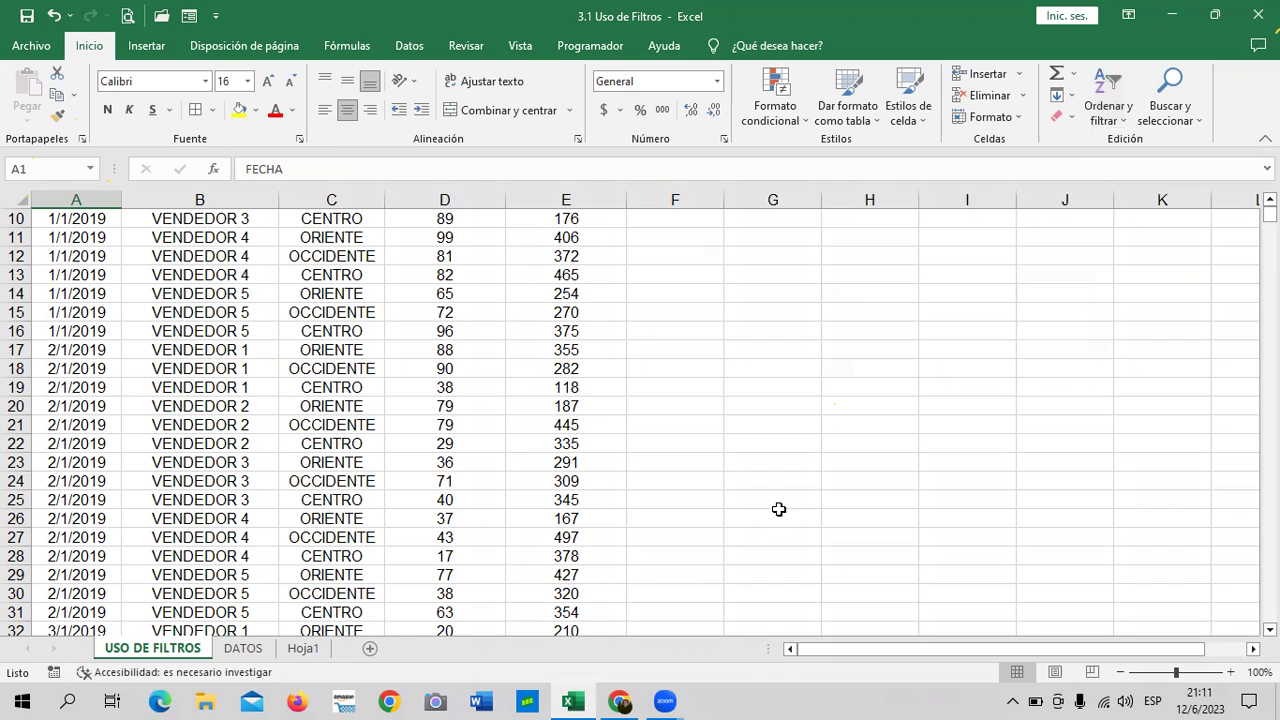
pyautogui.click(619, 701)
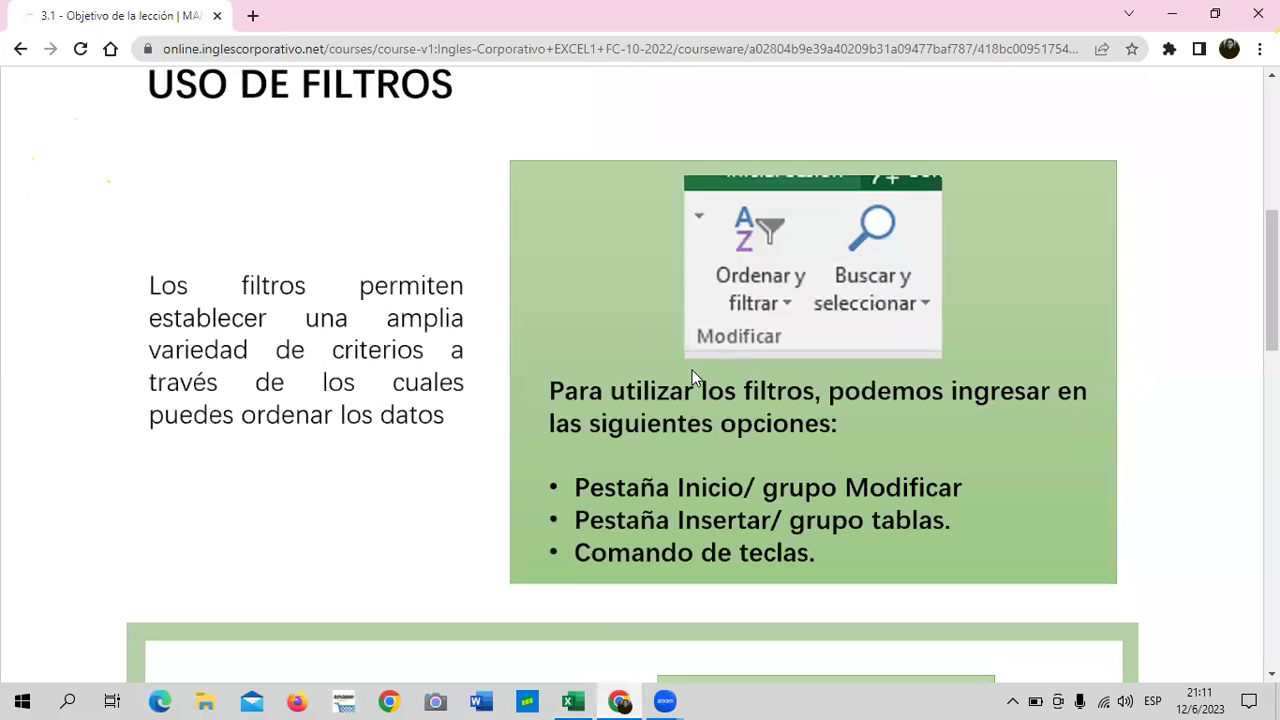
# Scroll down to the Filtros de selección slide and the custom filter screenshots.
pyautogui.scroll(-3, 690, 373)
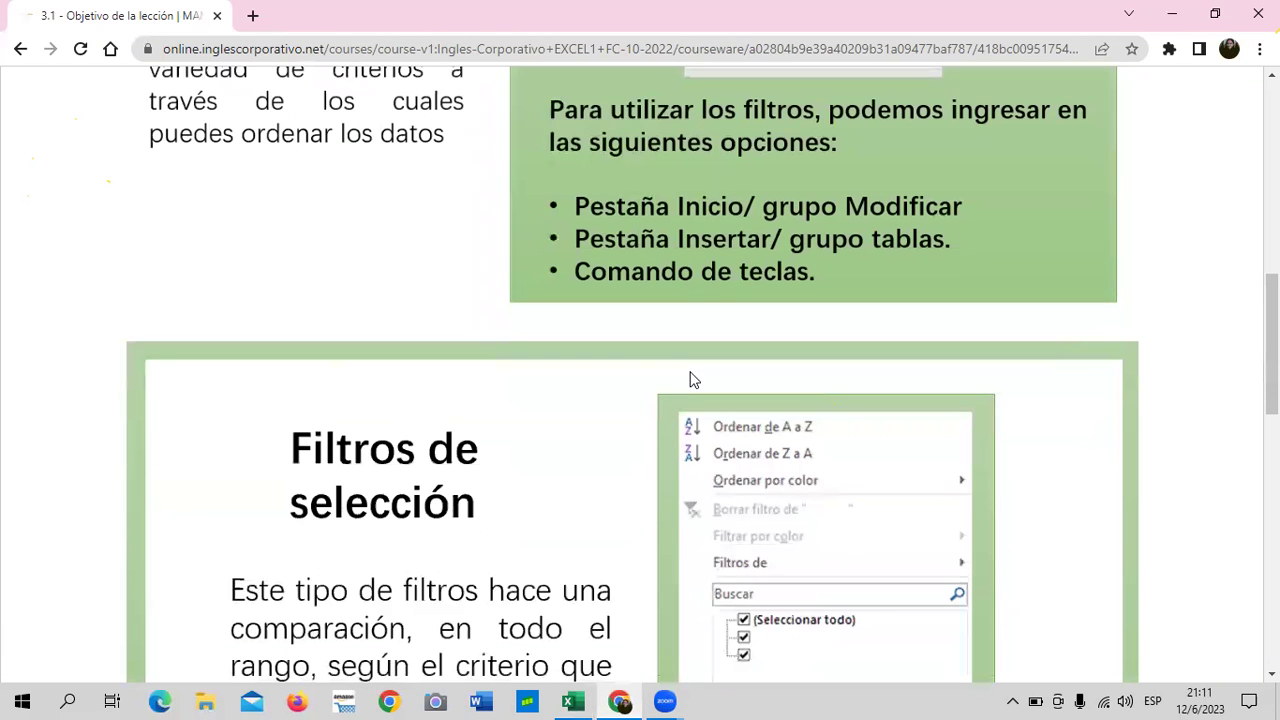
pyautogui.scroll(-1, 693, 380)
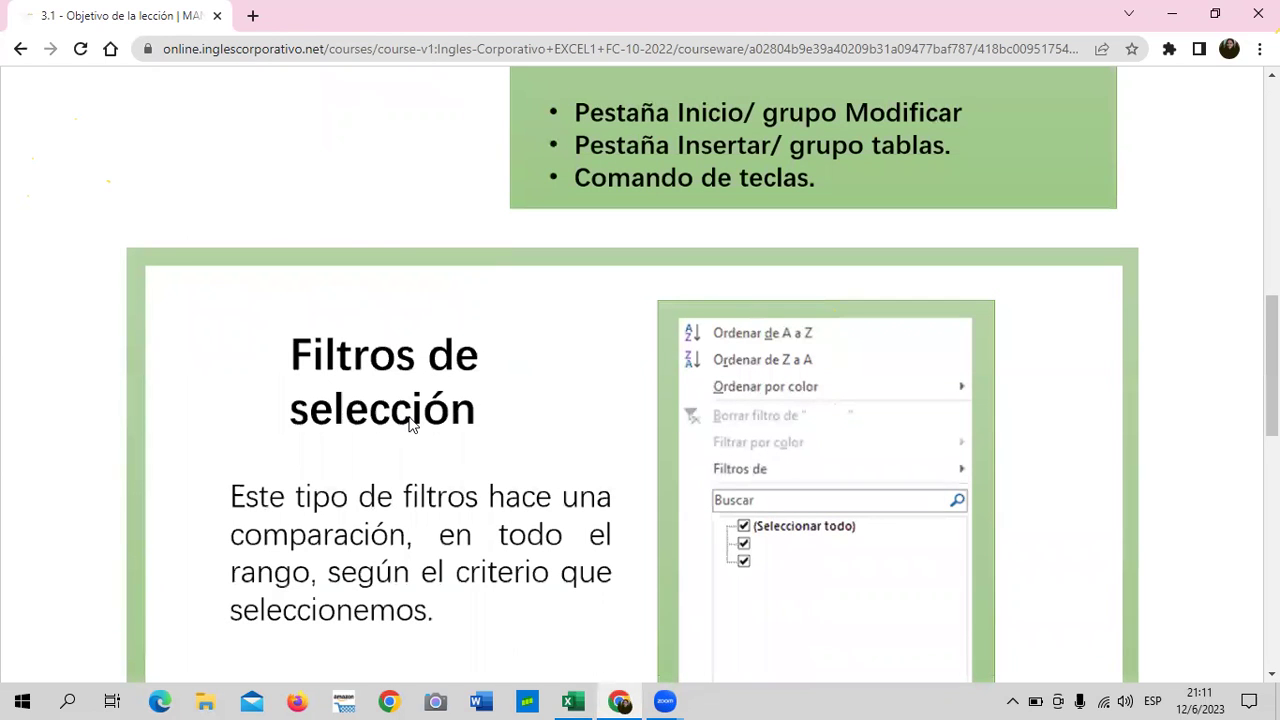
pyautogui.scroll(-2, 394, 443)
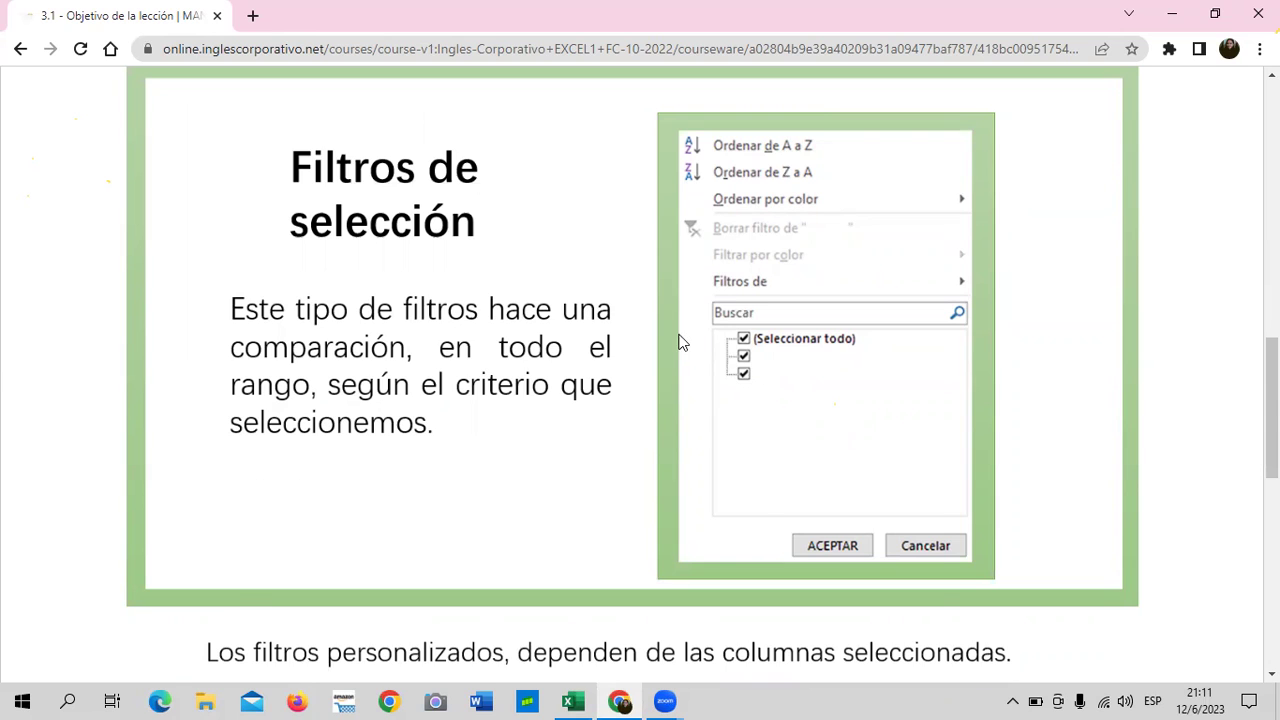
pyautogui.scroll(-3, 665, 333)
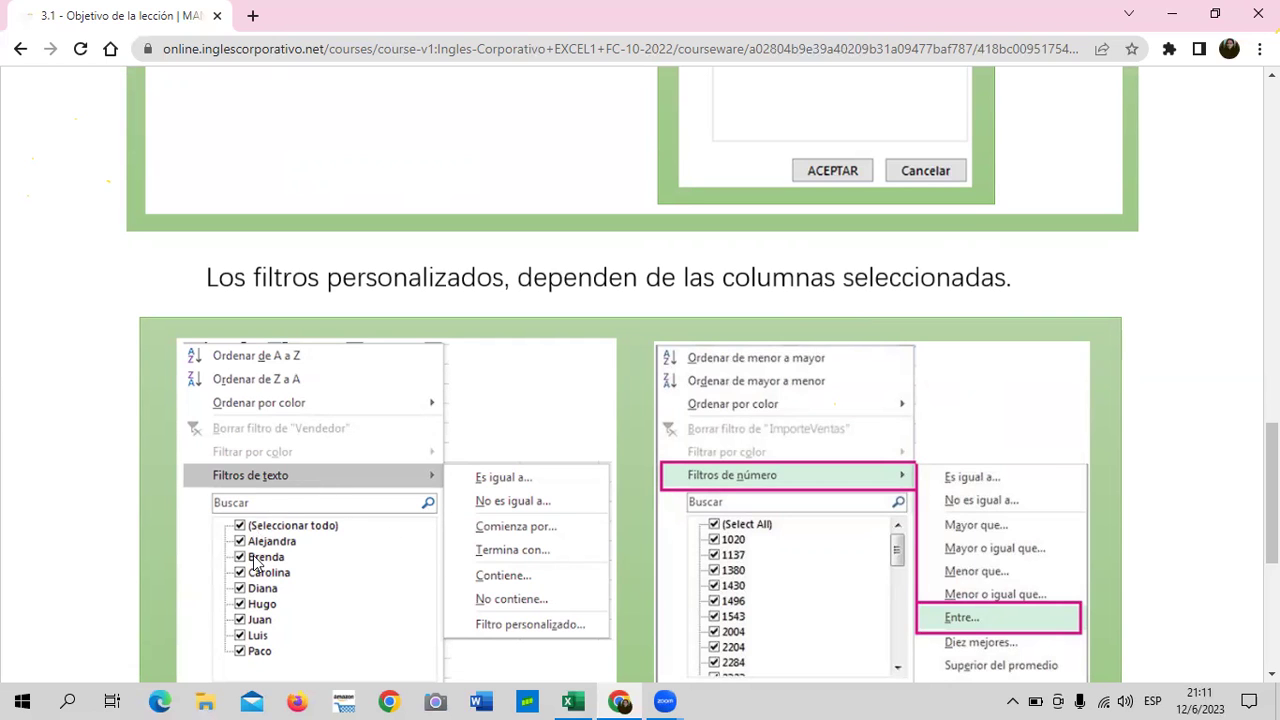
# Scroll through the course's custom filter example images and back to the top.
pyautogui.scroll(-2, 262, 610)
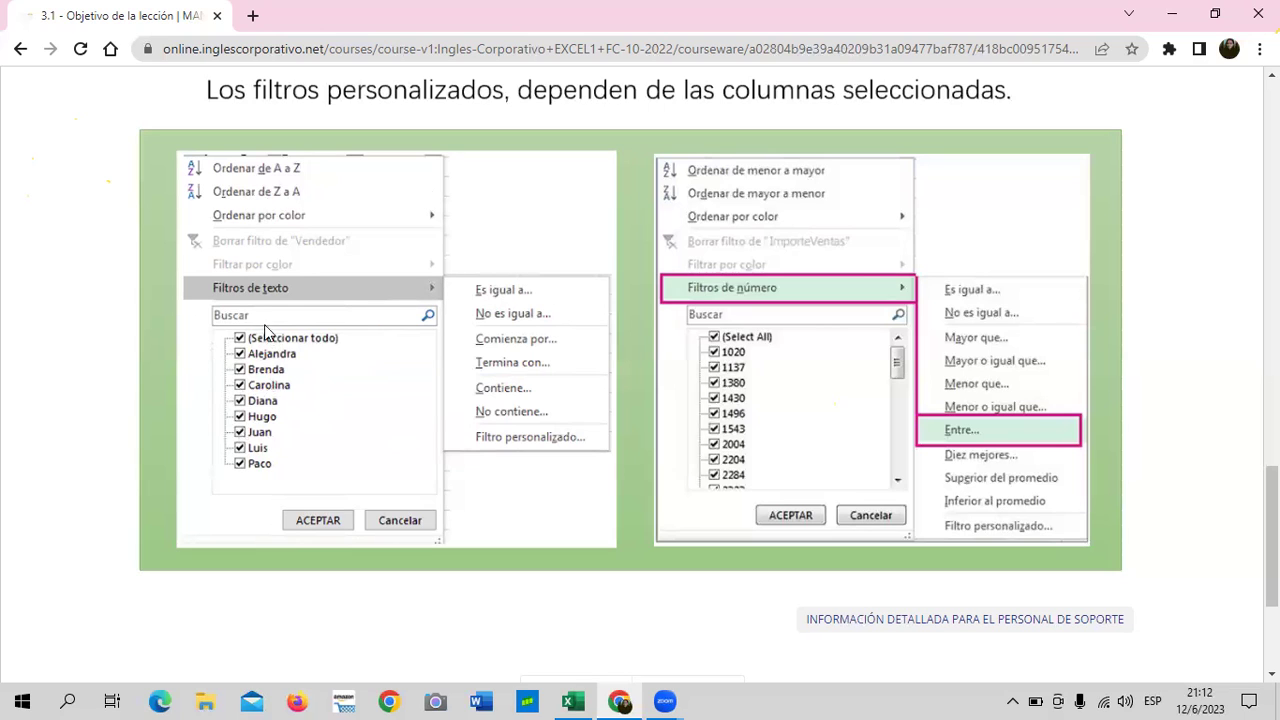
pyautogui.scroll(1, 836, 316)
pyautogui.scroll(-1, 832, 313)
pyautogui.scroll(-3, 820, 434)
pyautogui.scroll(5, 711, 477)
pyautogui.scroll(4, 707, 487)
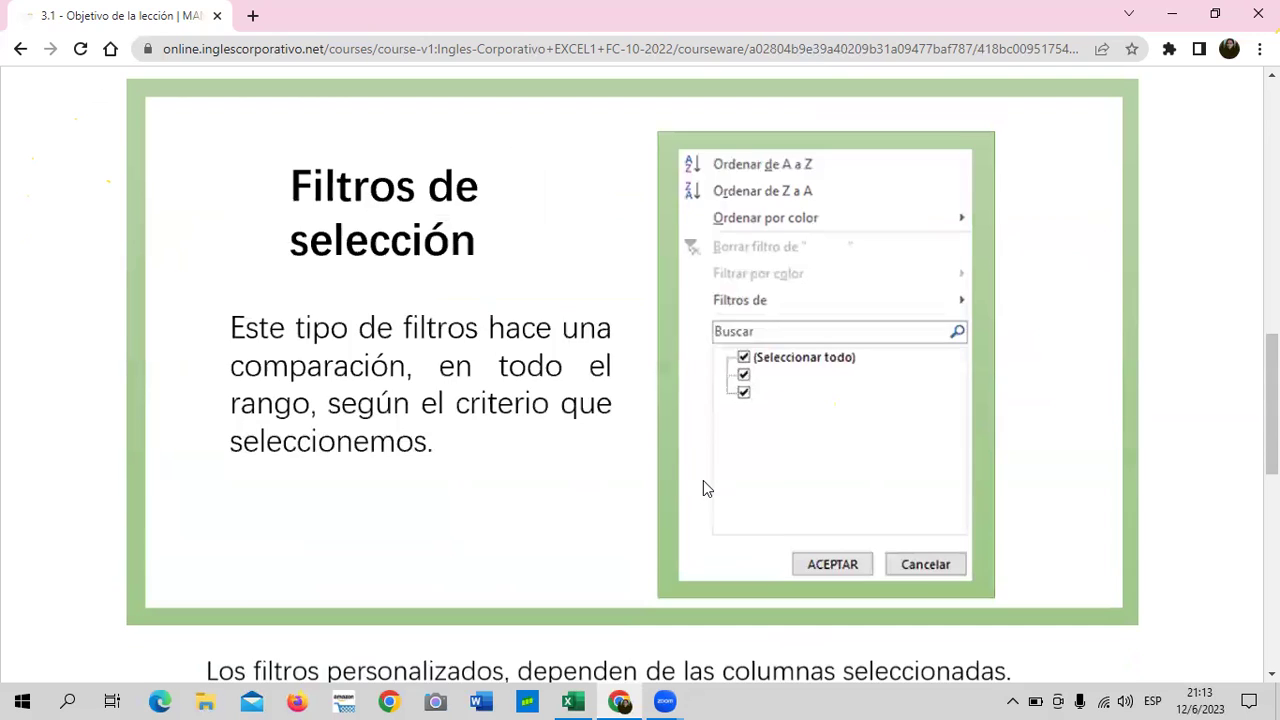
pyautogui.scroll(3, 703, 480)
pyautogui.scroll(5, 697, 476)
pyautogui.scroll(4, 684, 474)
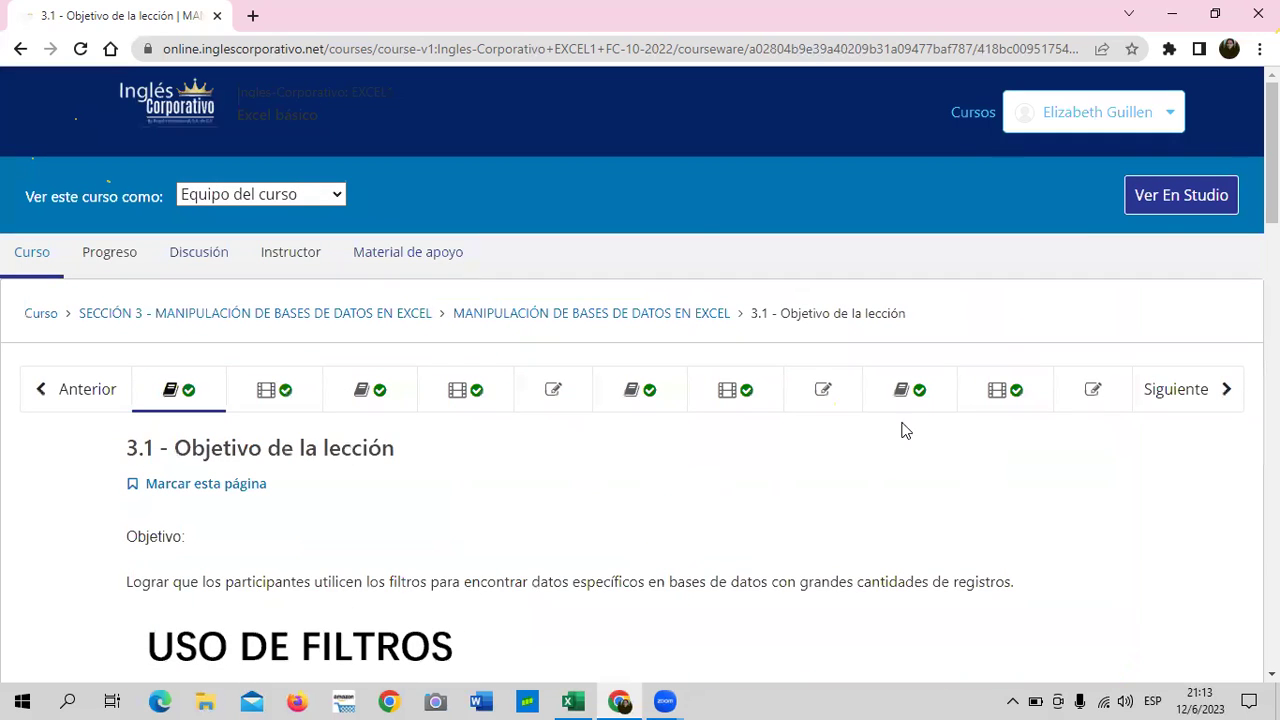
pyautogui.scroll(-3, 603, 508)
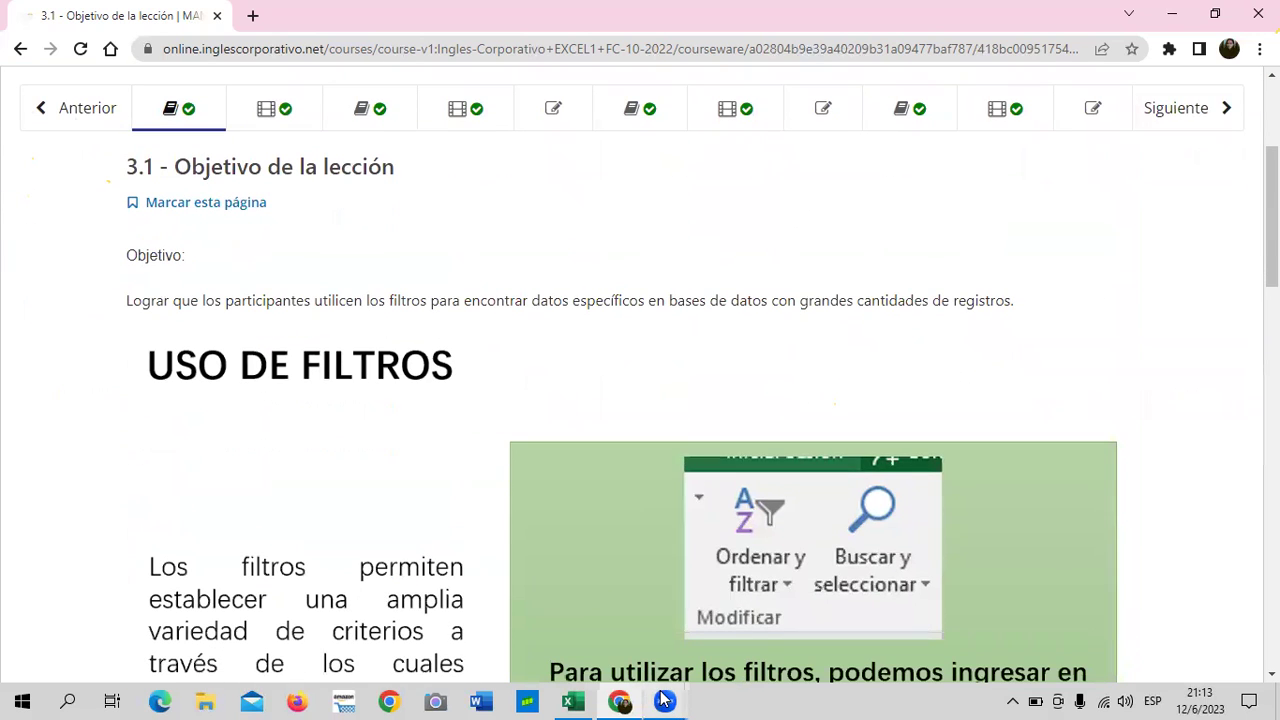
# Bring the Excel workbook to the front and select an ORIENTE entry in the ZONA column.
pyautogui.moveTo(572, 701)
pyautogui.click(580, 635)
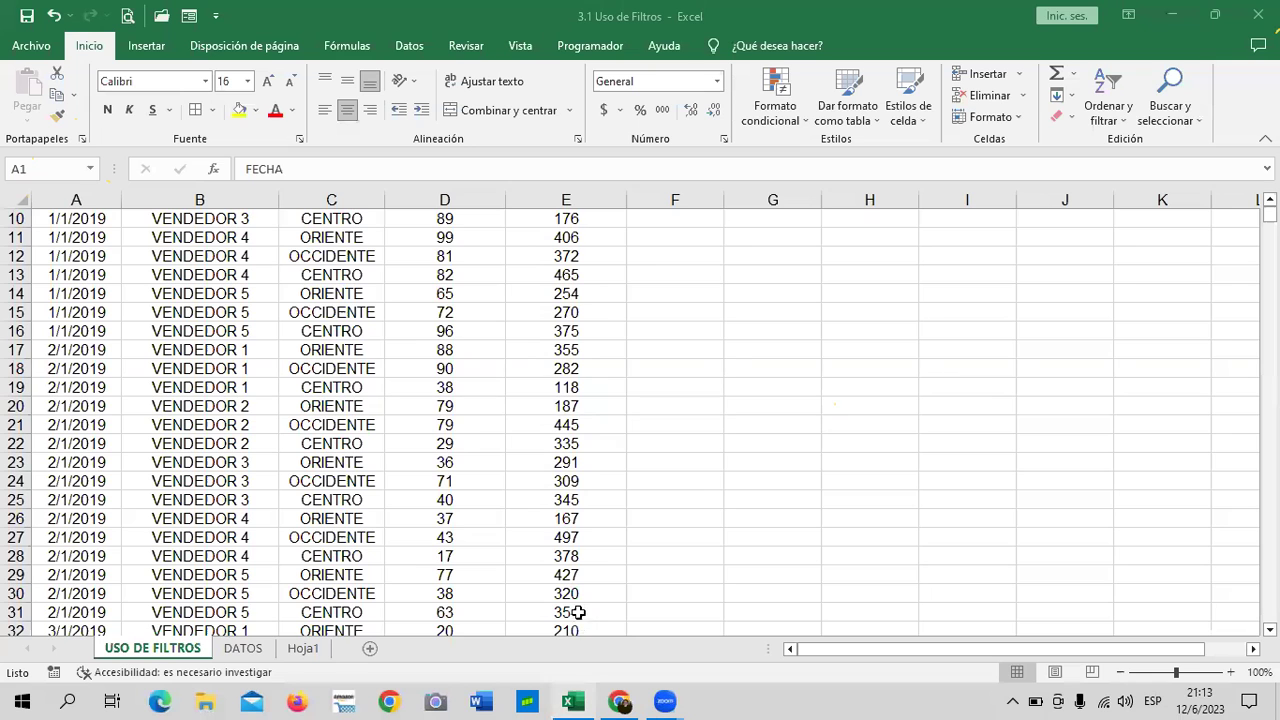
pyautogui.scroll(3, 641, 430)
pyautogui.click(921, 323)
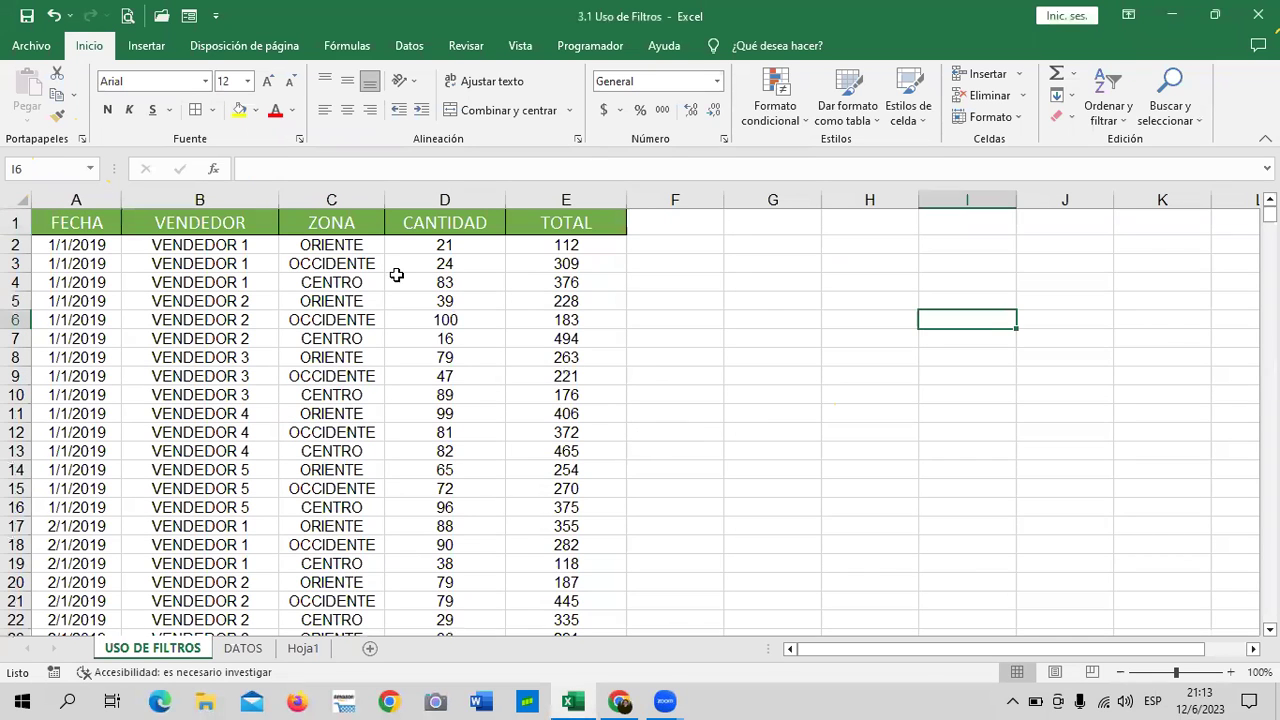
pyautogui.click(298, 297)
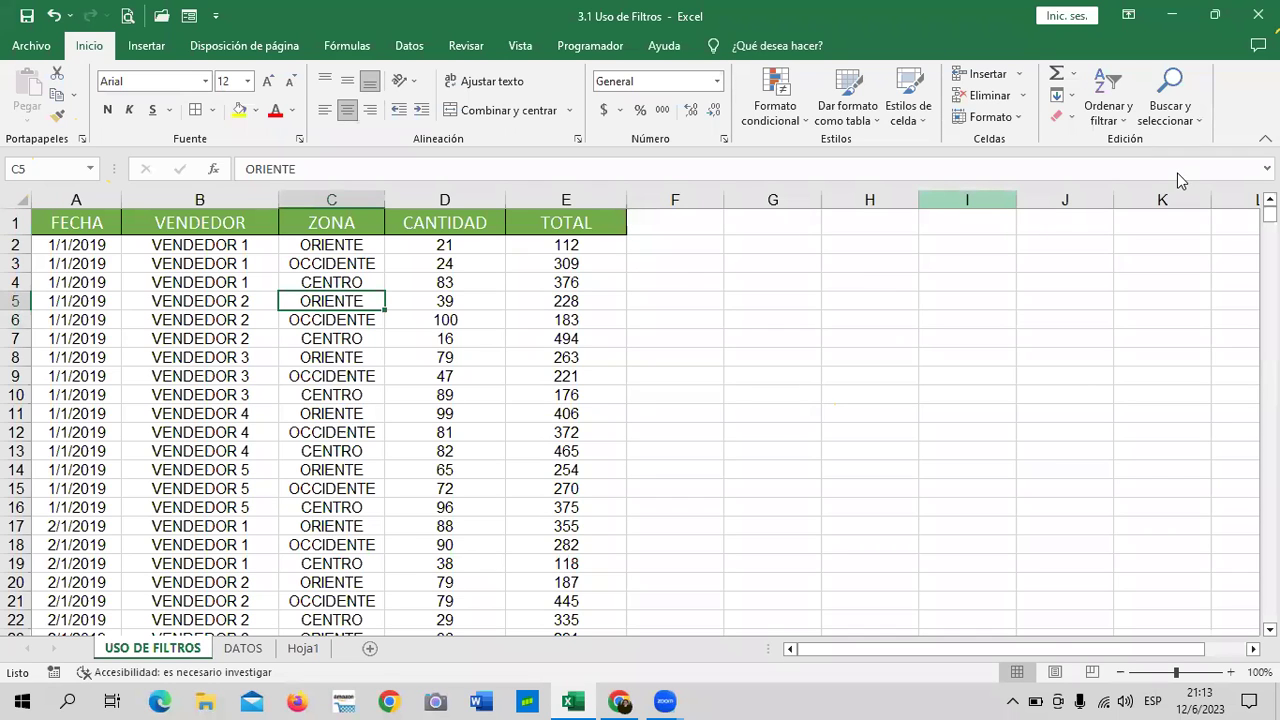
# Switch to the DATOS competitor sheet and scroll toward its top.
pyautogui.click(243, 648)
pyautogui.scroll(2, 409, 462)
pyautogui.scroll(10, 415, 451)
pyautogui.scroll(4, 415, 451)
pyautogui.scroll(6, 415, 451)
# Select the whole competitor table down to row 142, then deselect it.
pyautogui.scroll(5, 415, 451)
pyautogui.click(651, 335)
pyautogui.scroll(5, 177, 420)
pyautogui.scroll(9, 176, 436)
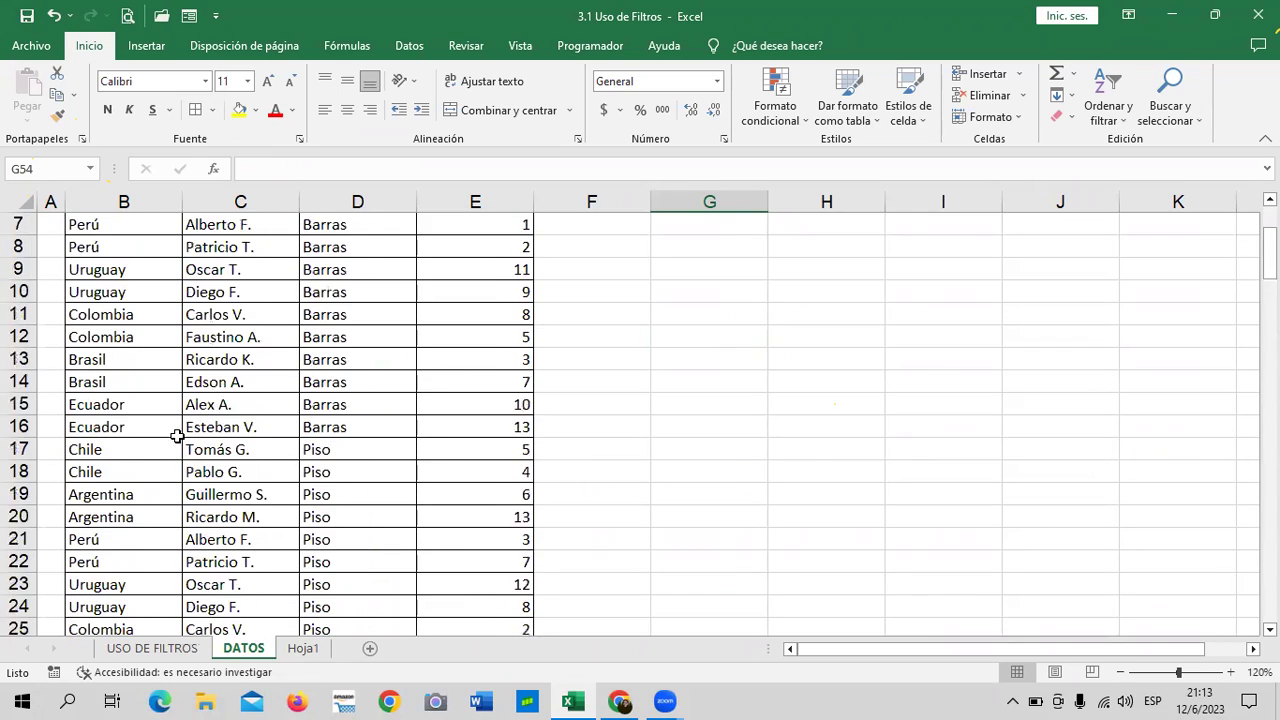
pyautogui.scroll(2, 177, 436)
pyautogui.moveTo(128, 247); pyautogui.dragTo(497, 700)
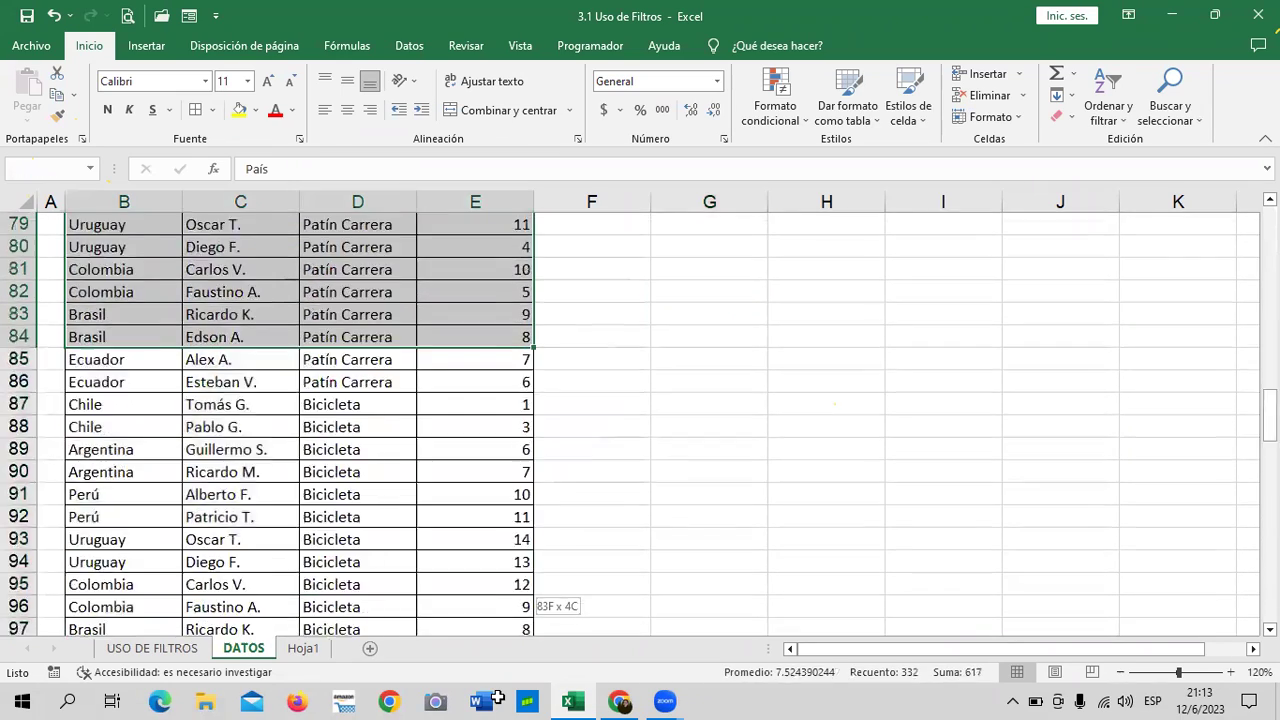
pyautogui.moveTo(497, 700); pyautogui.dragTo(477, 597)
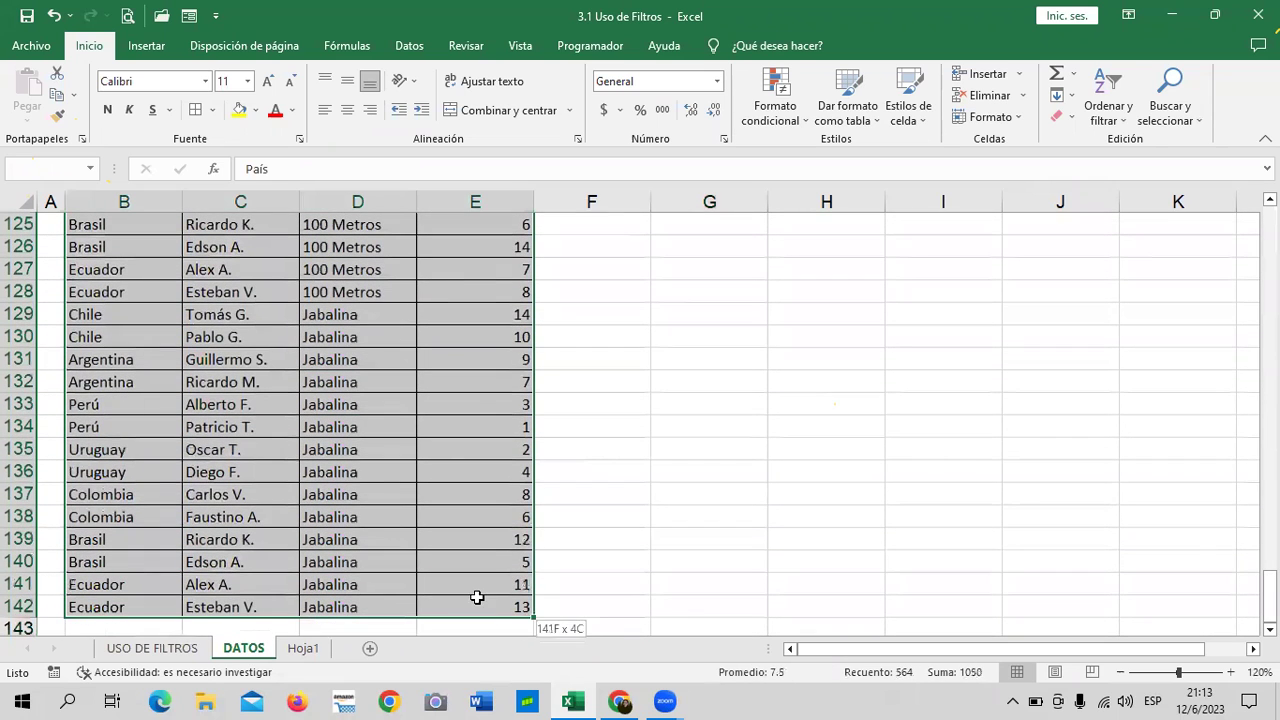
pyautogui.click(820, 320)
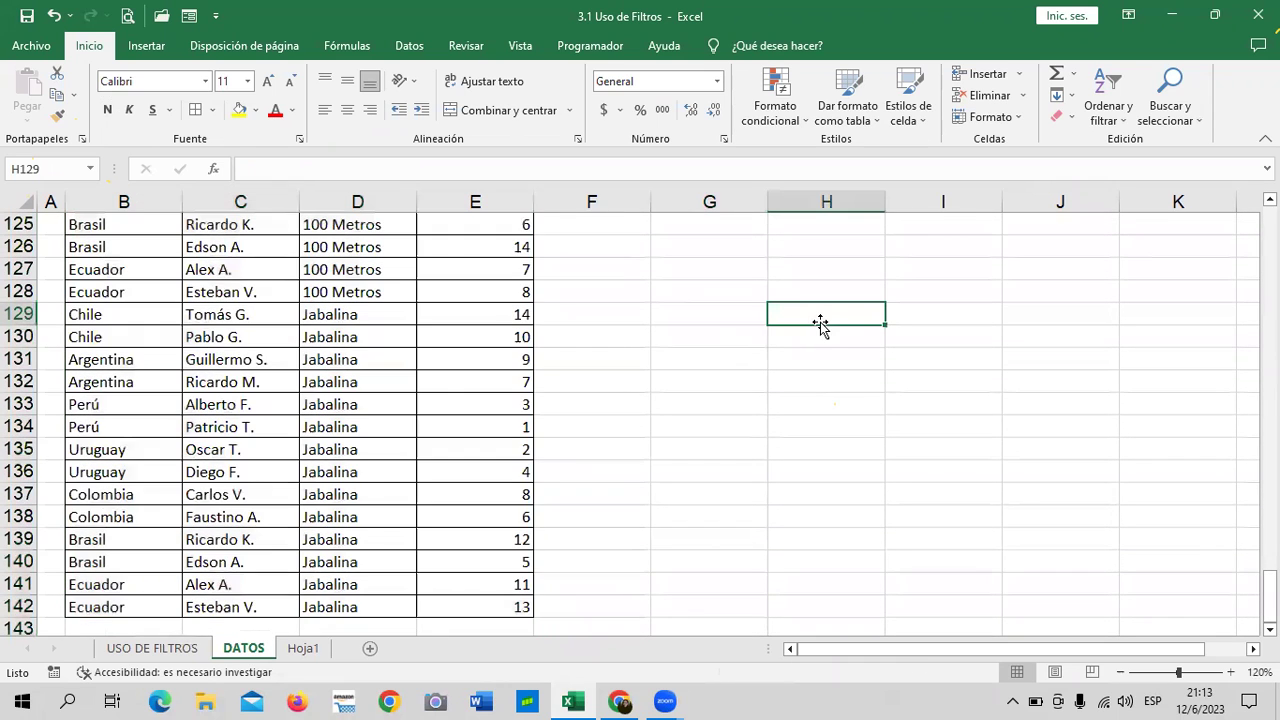
# Scroll up to row 1 of DATOS and place the cursor in cell E6 inside the table.
pyautogui.scroll(4, 660, 470)
pyautogui.click(235, 270)
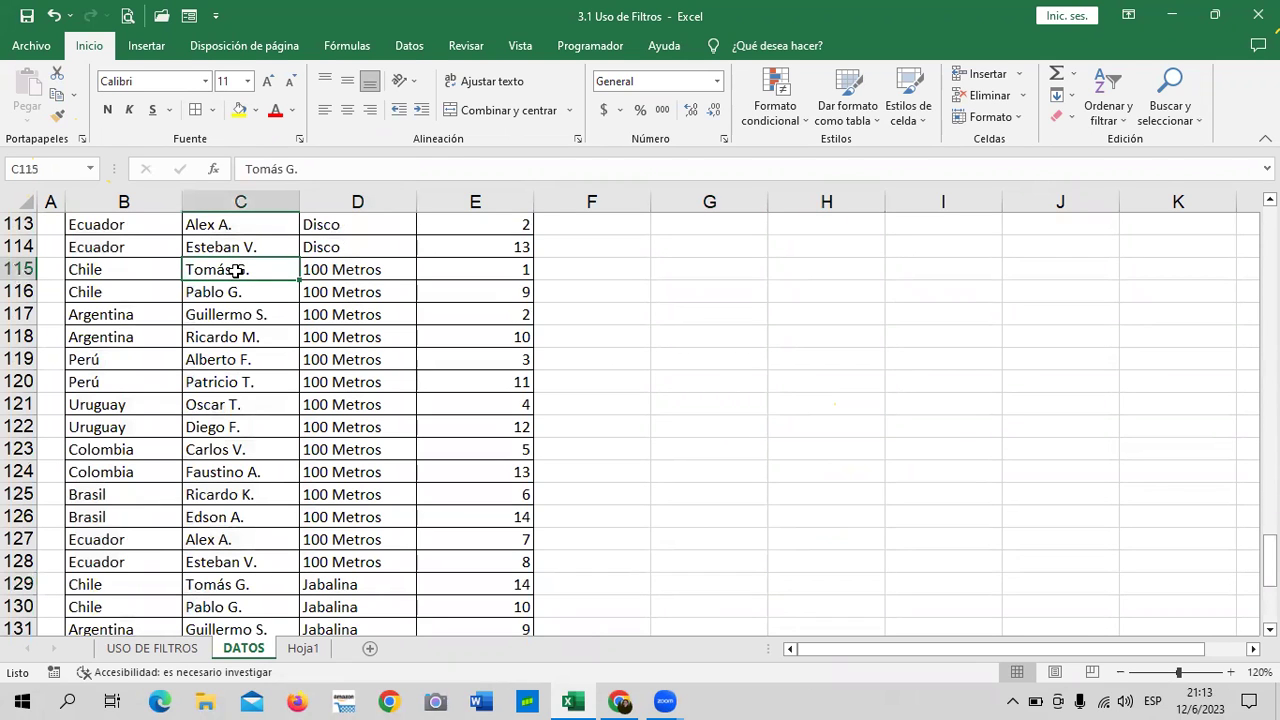
pyautogui.scroll(6, 337, 363)
pyautogui.scroll(8, 380, 383)
pyautogui.scroll(8, 408, 366)
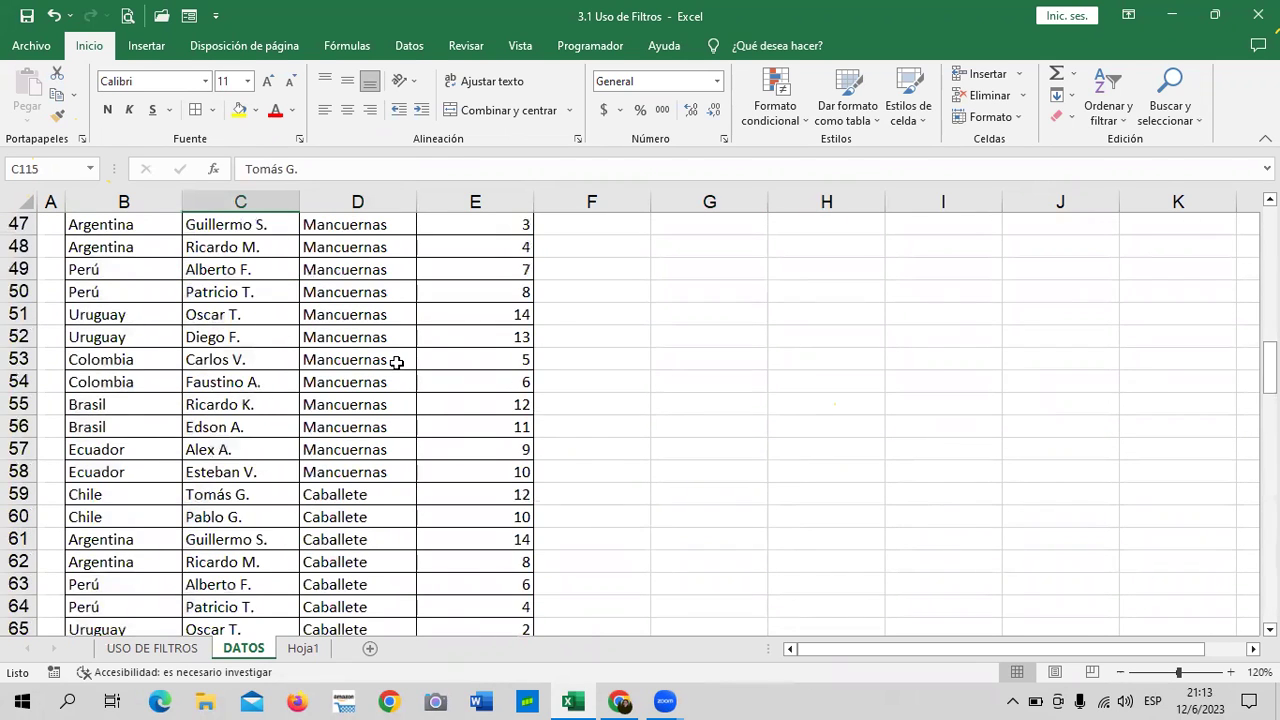
pyautogui.scroll(5, 410, 400)
pyautogui.scroll(5, 421, 440)
pyautogui.scroll(5, 412, 430)
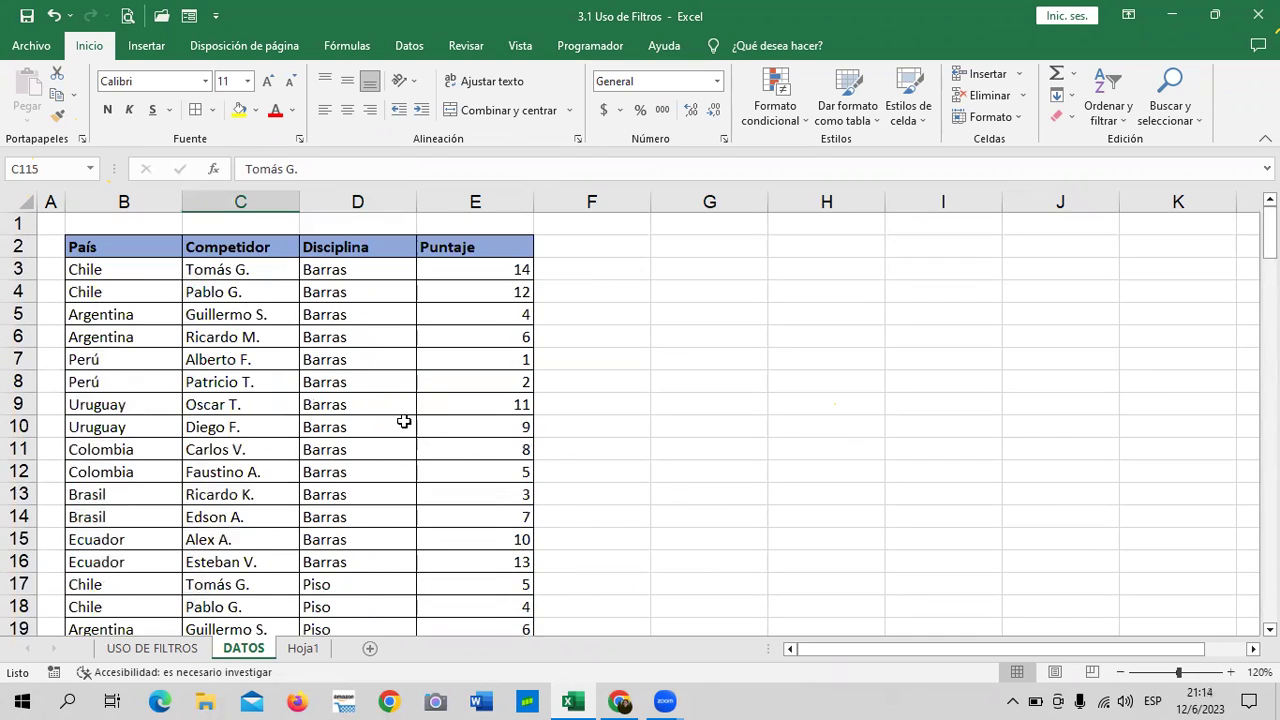
pyautogui.click(853, 269)
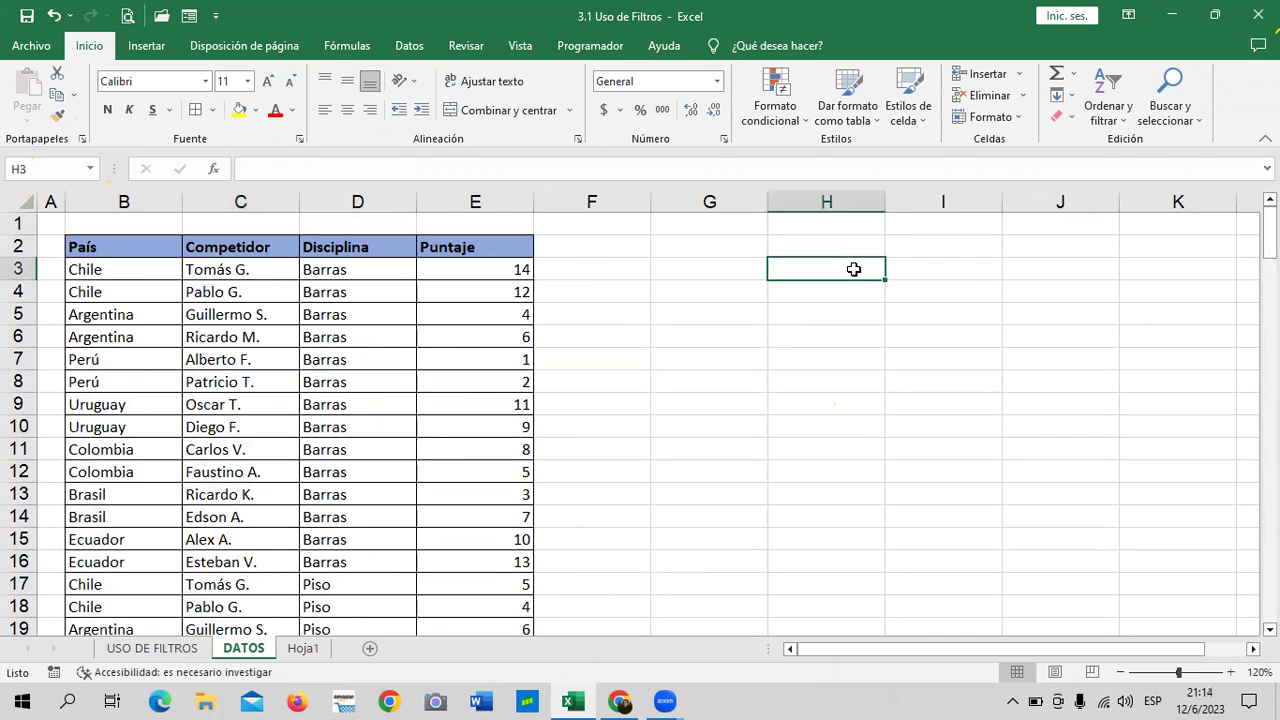
pyautogui.click(580, 252)
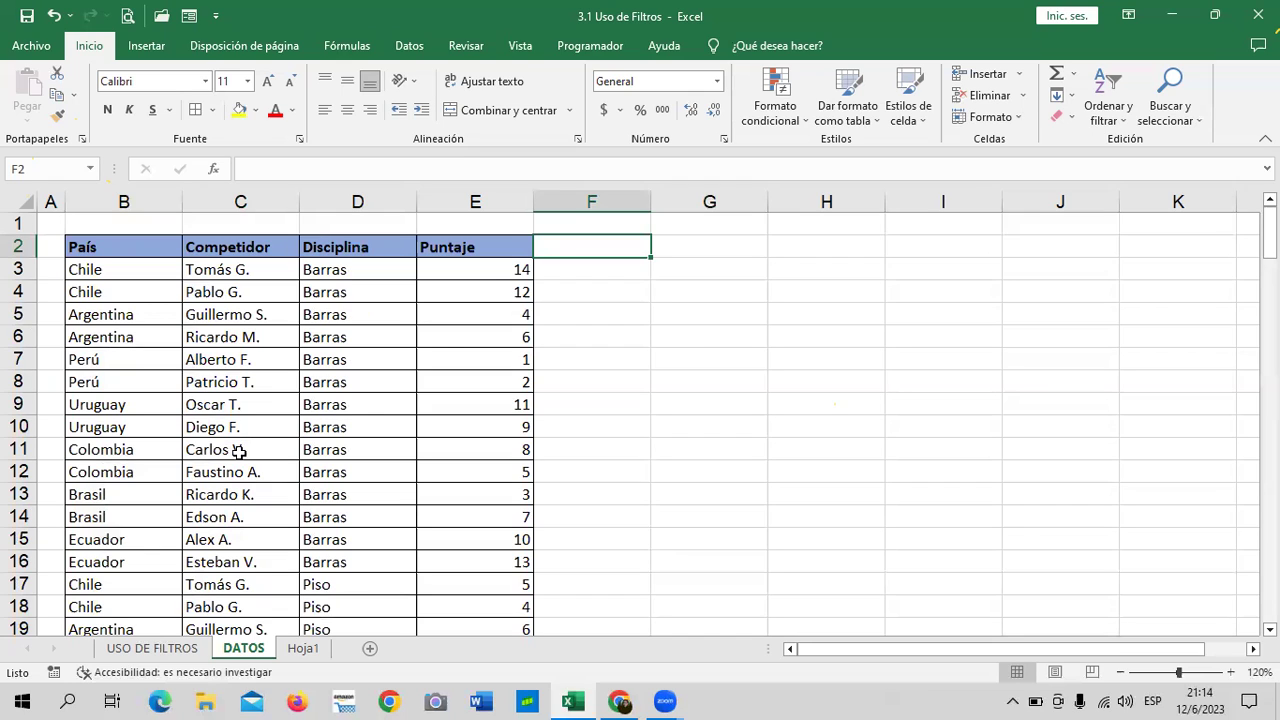
pyautogui.click(451, 337)
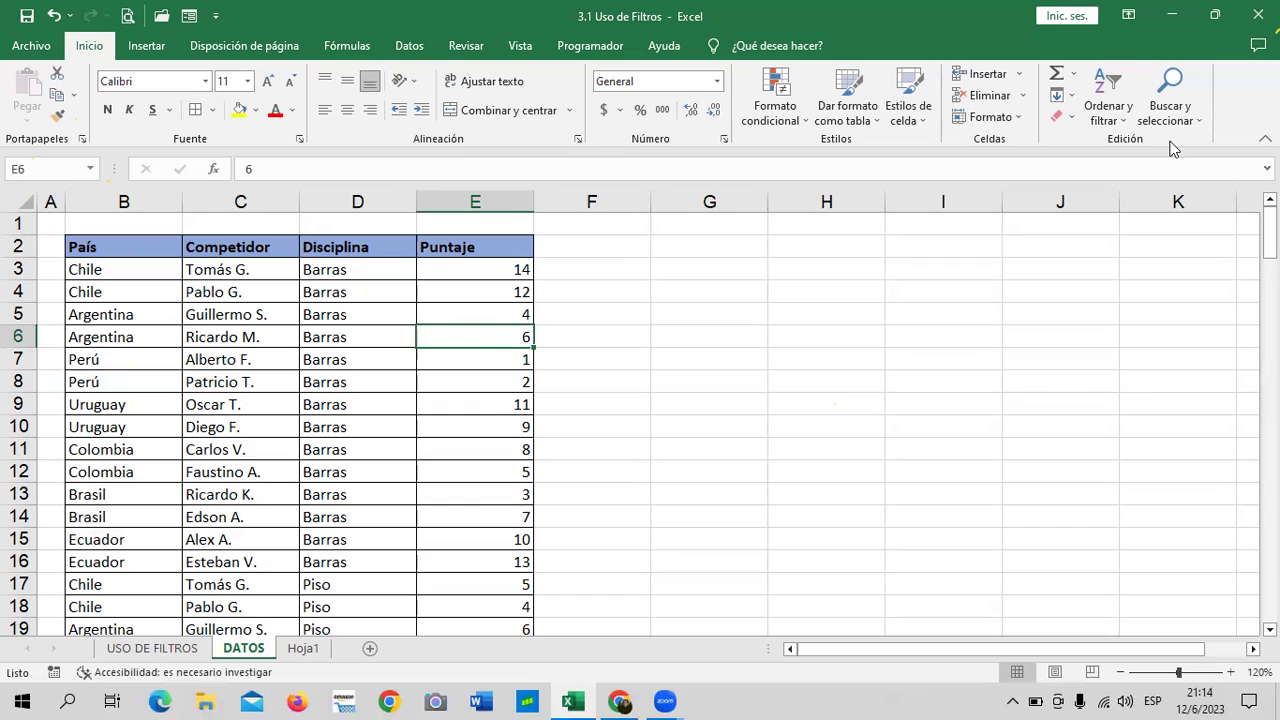
# Add filter arrows via Ordenar y filtrar > Filtro and open the Disciplina filter list.
pyautogui.click(1118, 112)
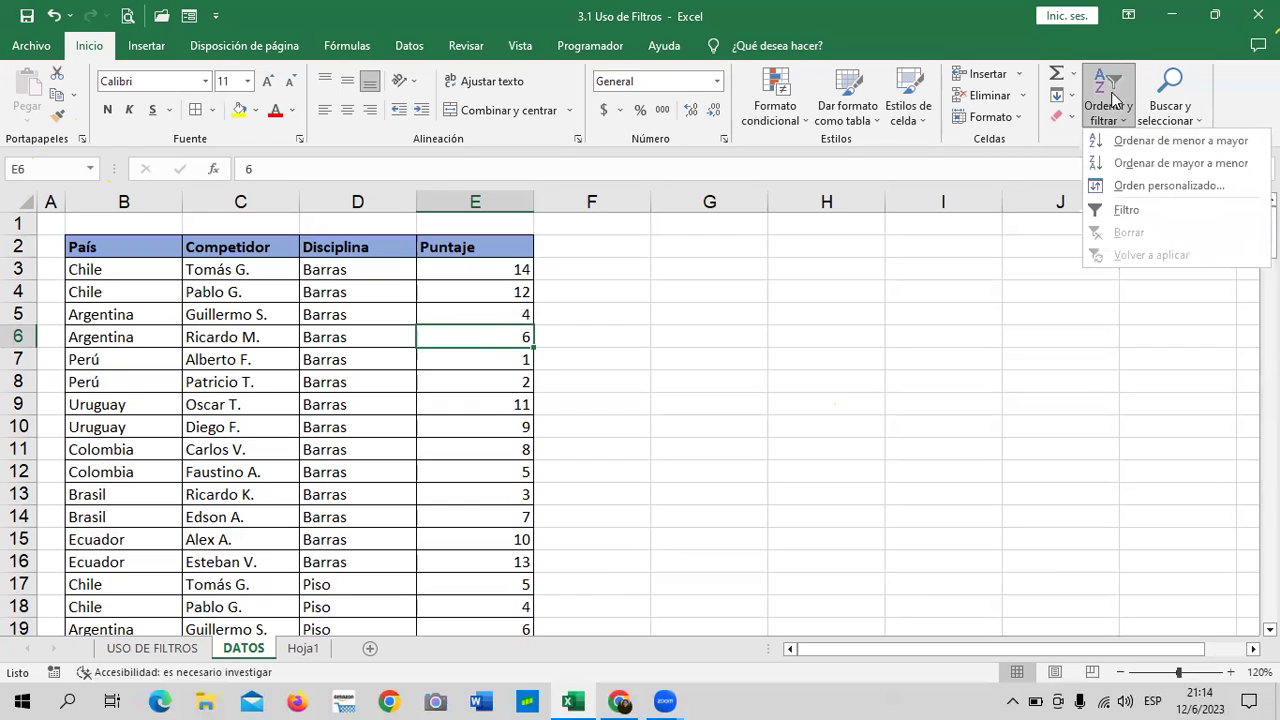
pyautogui.click(1181, 210)
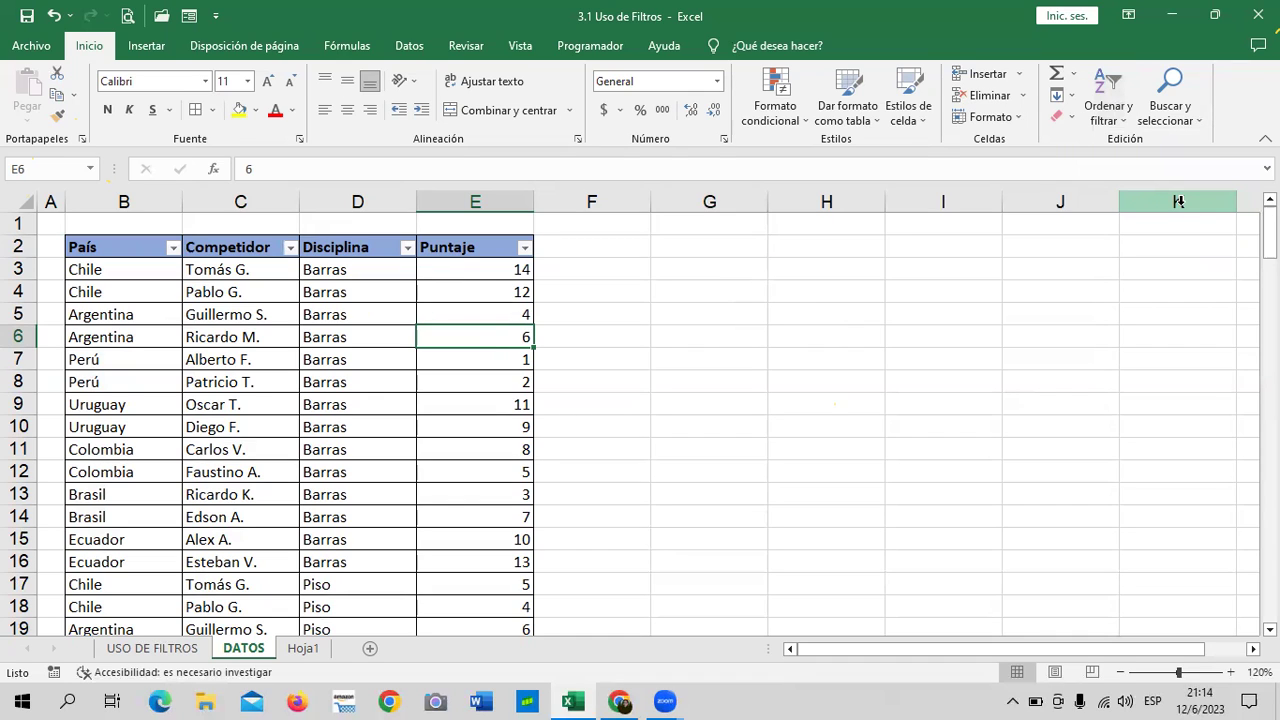
pyautogui.click(786, 340)
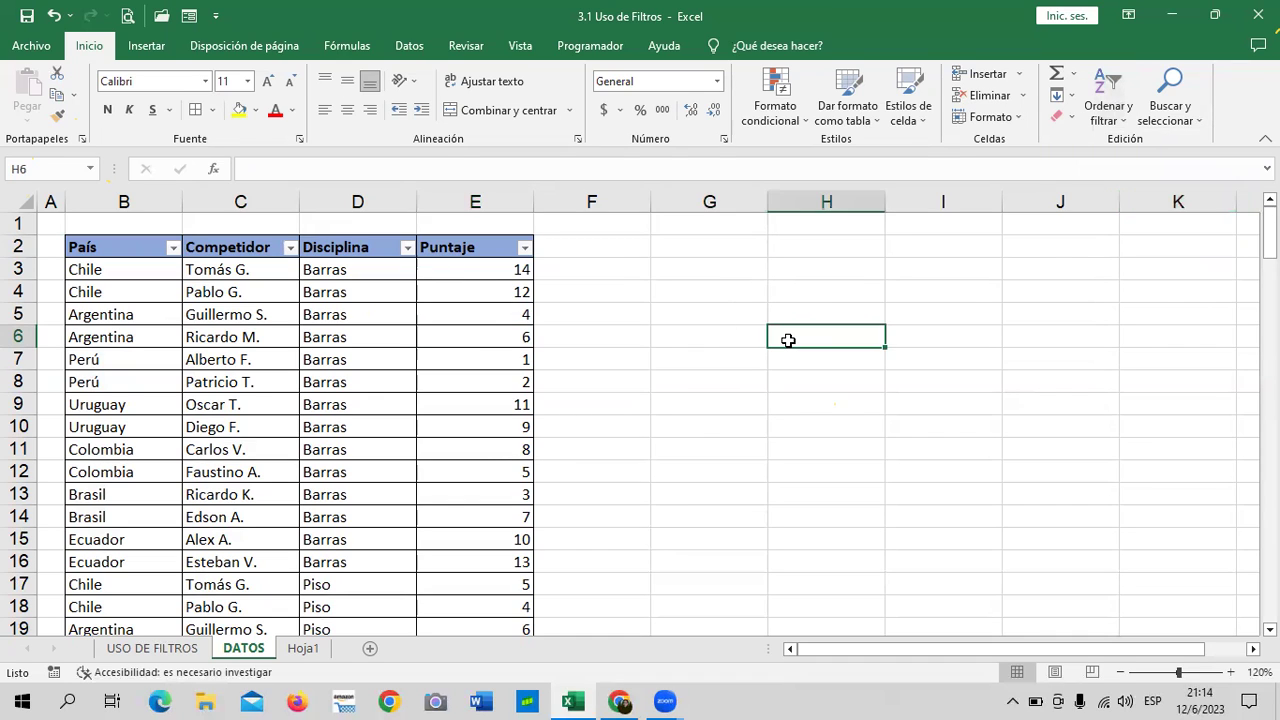
pyautogui.click(147, 242)
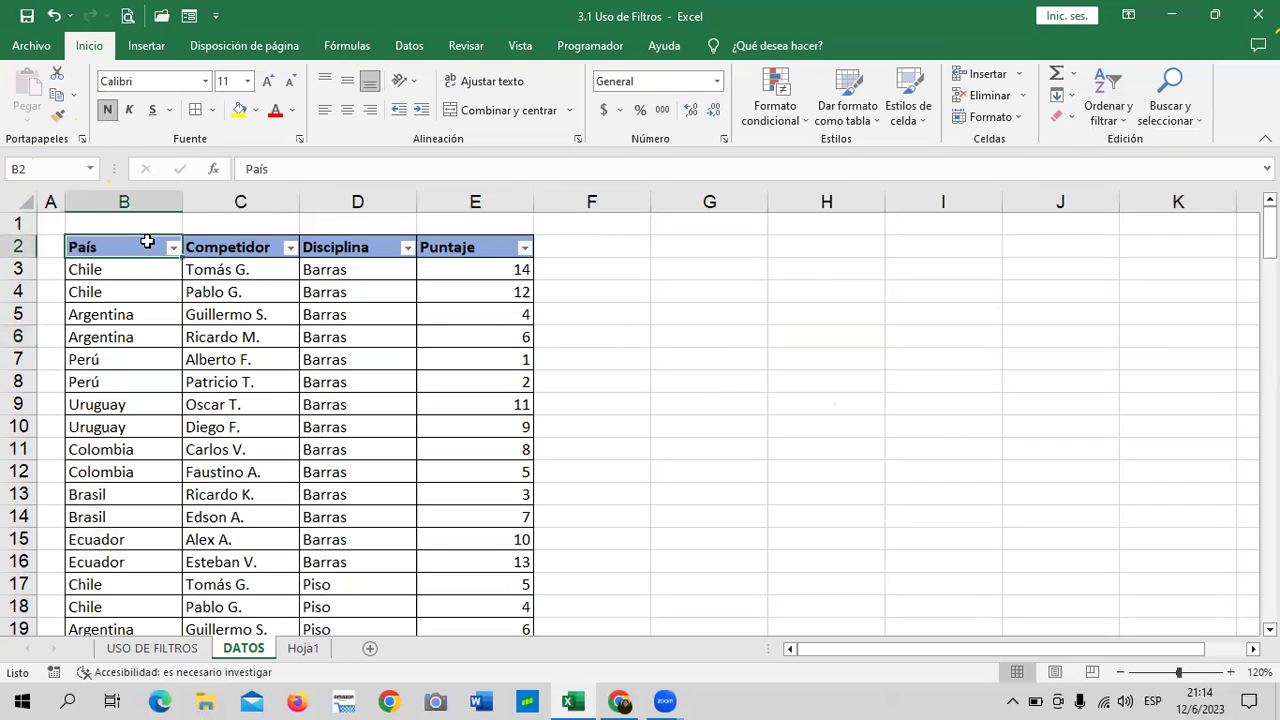
pyautogui.click(244, 250)
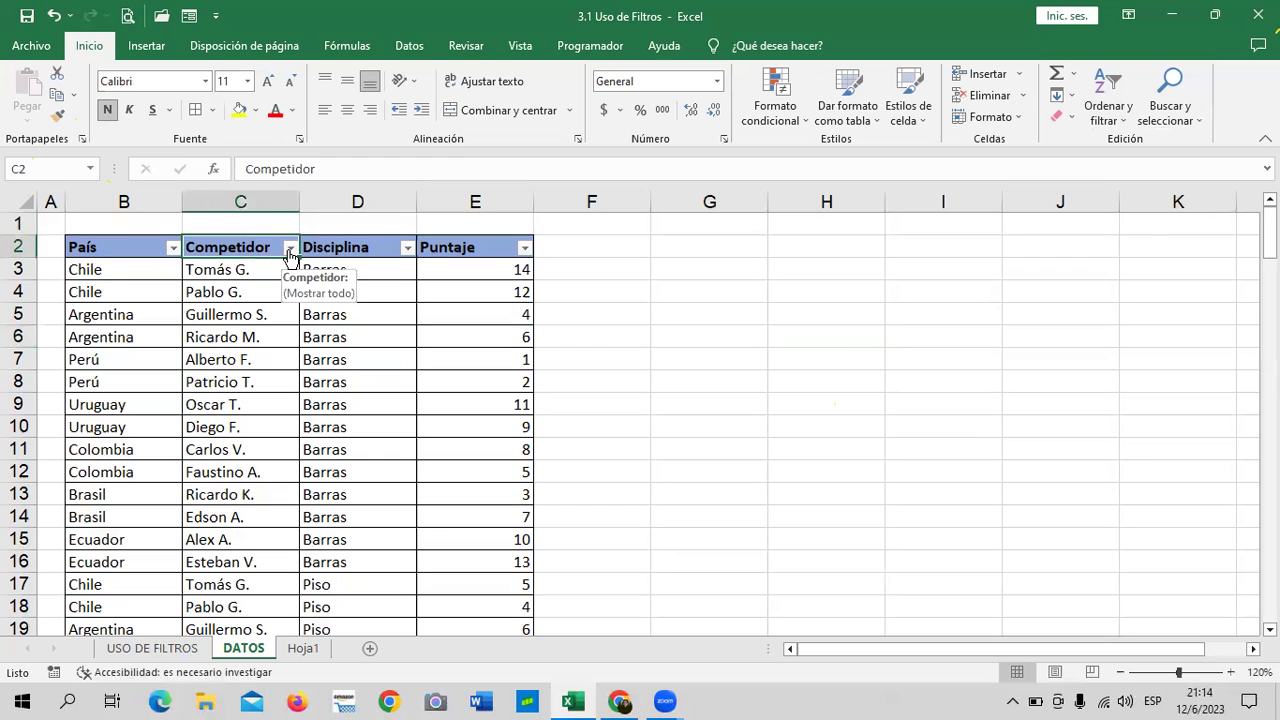
pyautogui.click(405, 248)
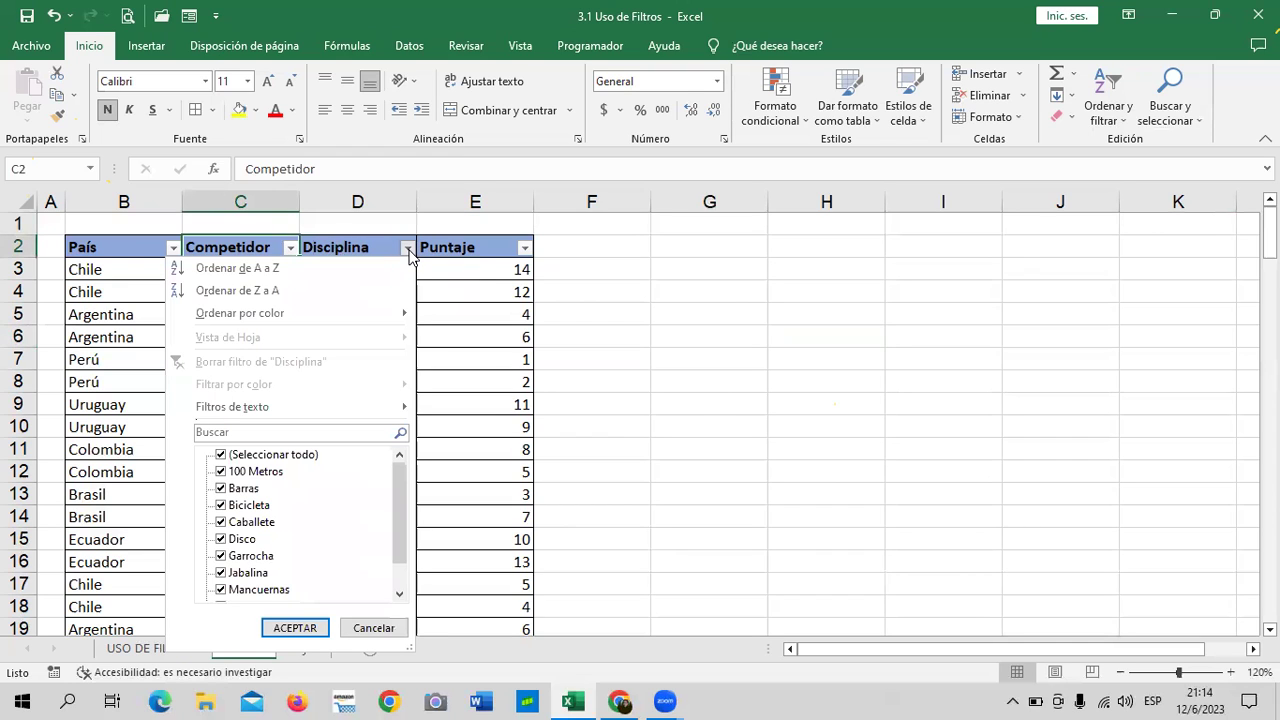
pyautogui.click(478, 272)
pyautogui.click(472, 268)
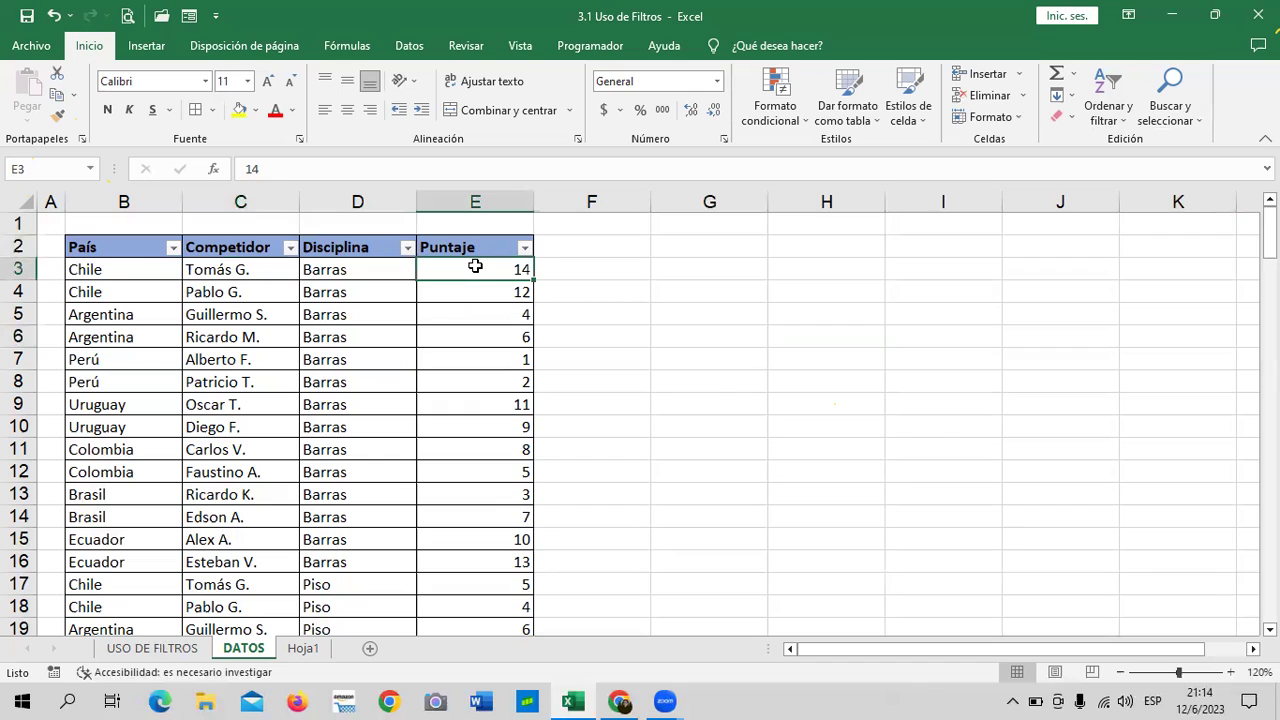
pyautogui.click(449, 327)
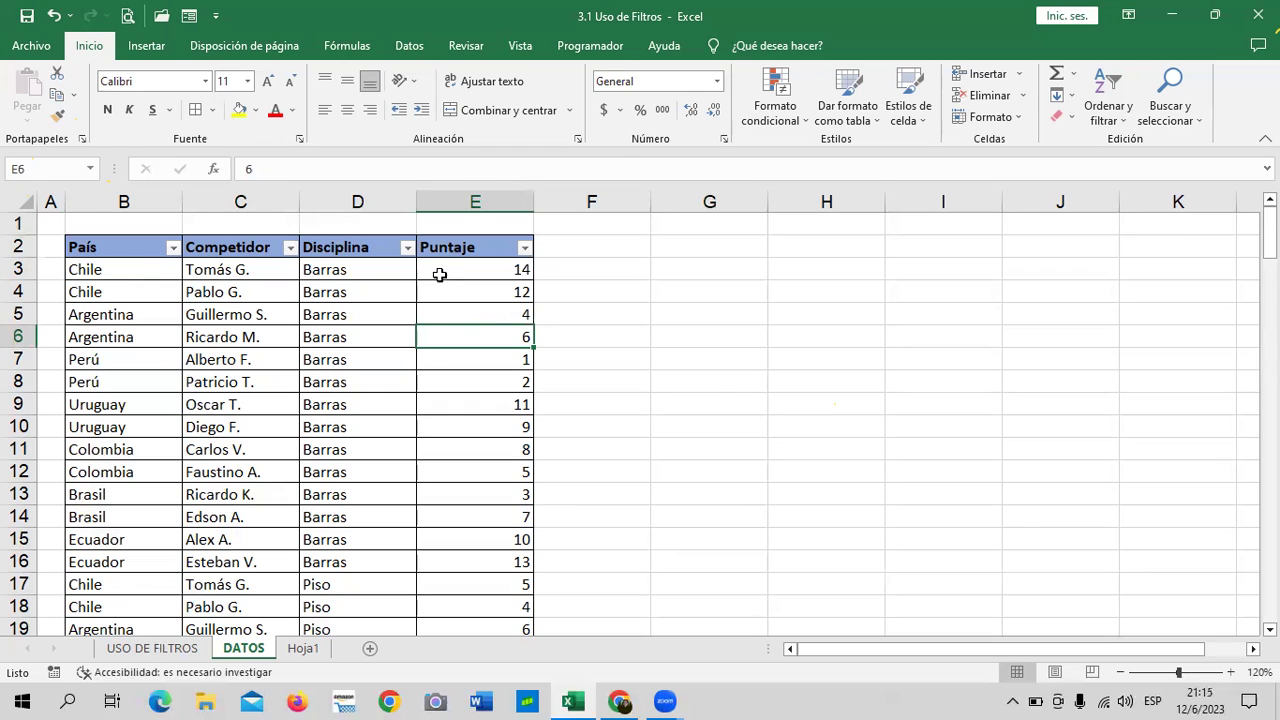
pyautogui.click(492, 247)
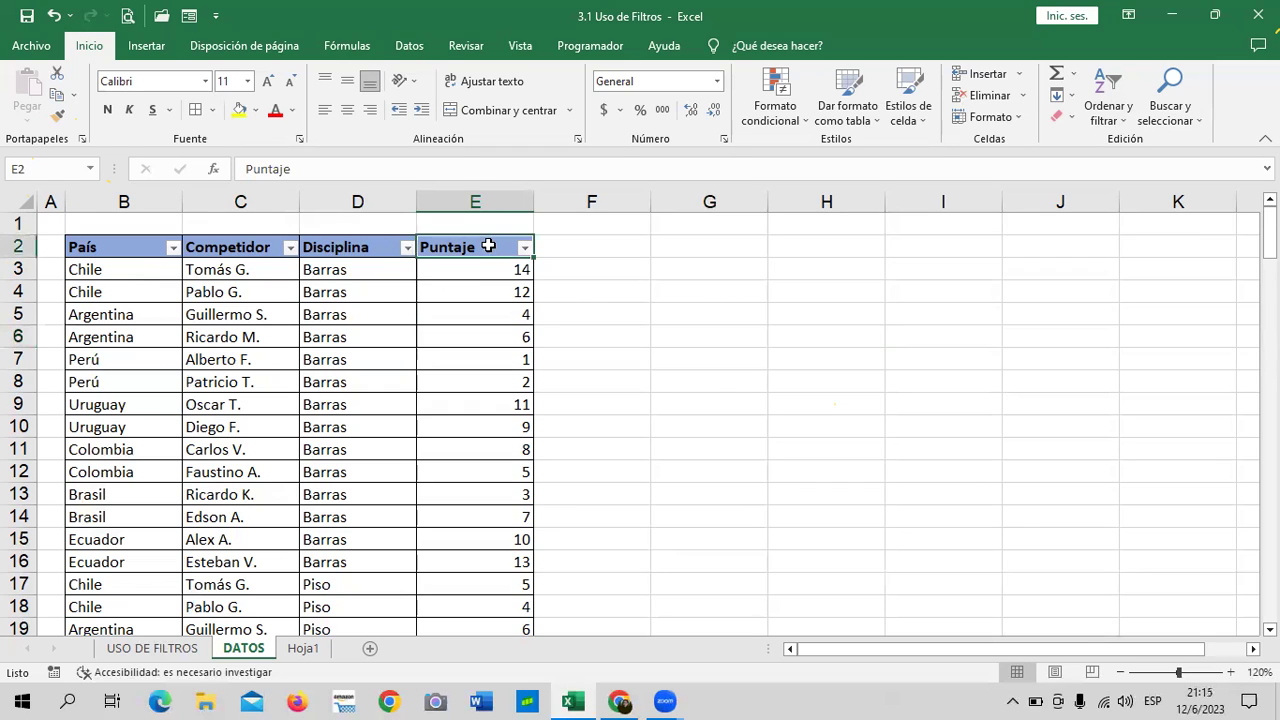
pyautogui.click(380, 246)
pyautogui.click(240, 247)
pyautogui.click(155, 247)
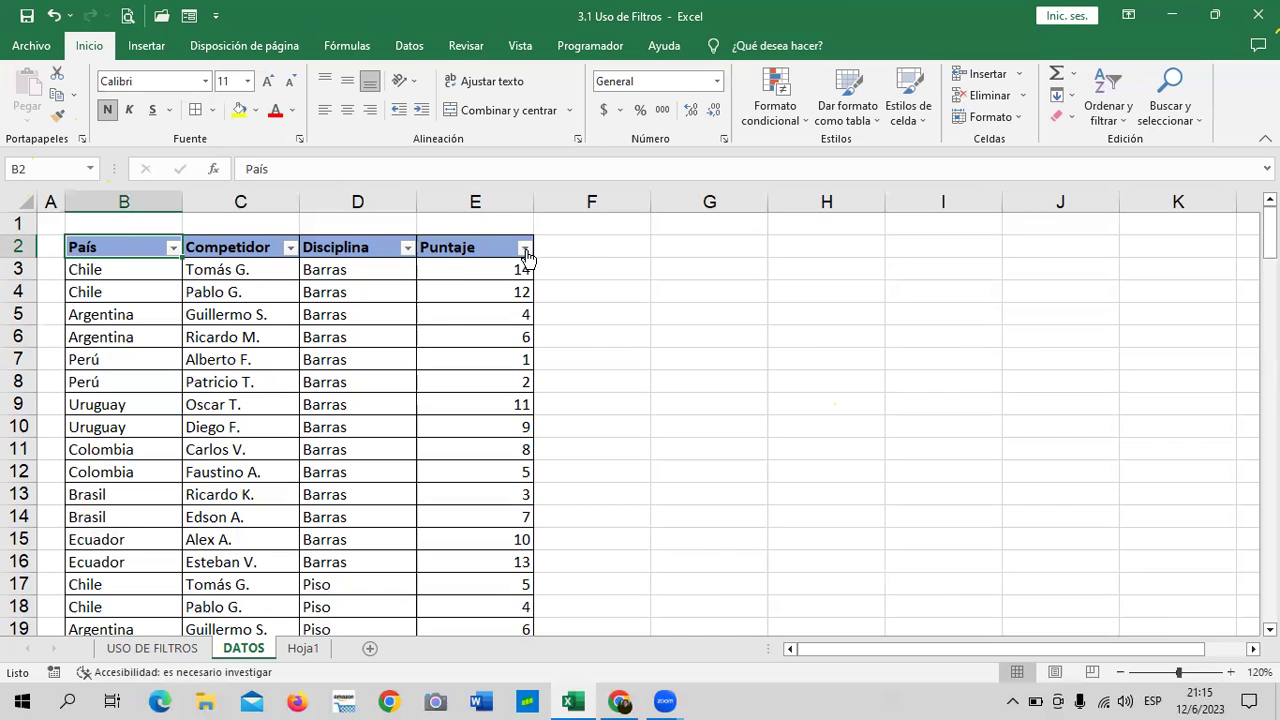
pyautogui.scroll(-5, 497, 431)
pyautogui.scroll(-6, 503, 437)
pyautogui.scroll(-10, 503, 437)
pyautogui.scroll(-4, 503, 442)
pyautogui.scroll(-4, 503, 442)
pyautogui.scroll(-4, 503, 442)
pyautogui.scroll(-4, 503, 444)
pyautogui.scroll(-5, 503, 447)
pyautogui.scroll(2, 503, 447)
pyautogui.scroll(5, 503, 449)
pyautogui.scroll(7, 503, 449)
pyautogui.scroll(6, 497, 449)
pyautogui.scroll(10, 497, 449)
pyautogui.scroll(6, 497, 449)
pyautogui.scroll(6, 493, 449)
pyautogui.click(479, 270)
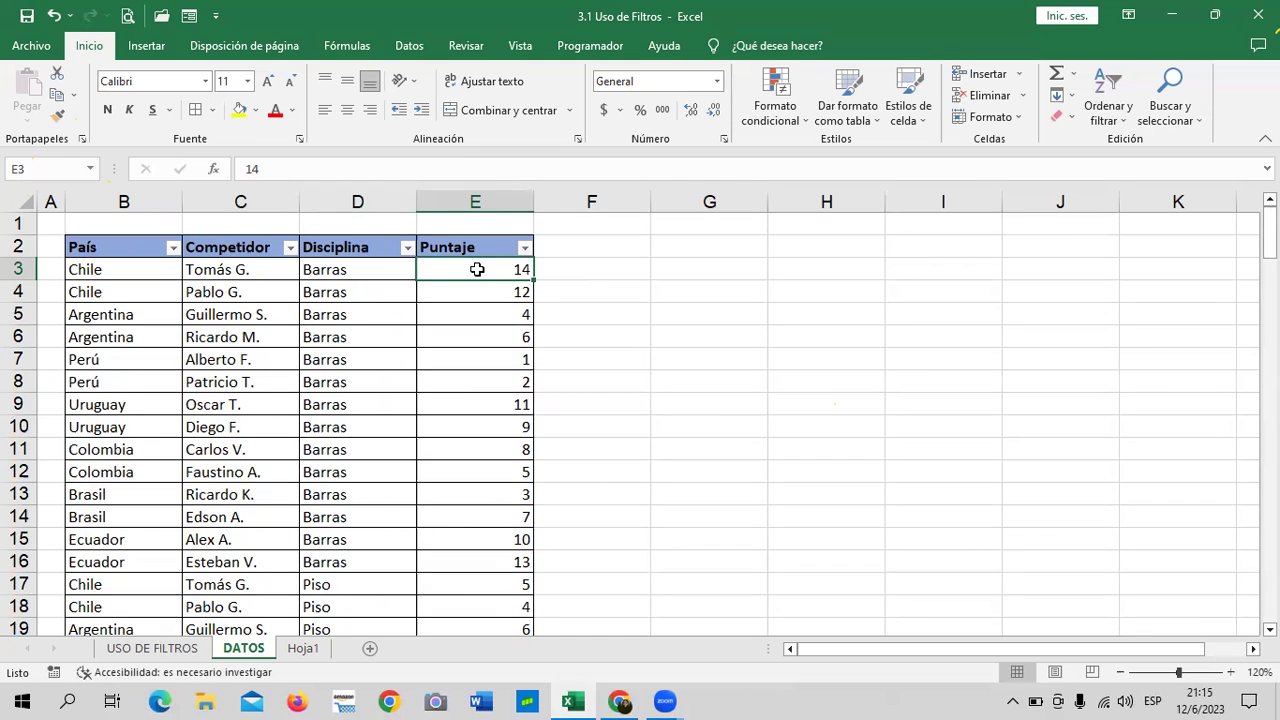
pyautogui.click(474, 408)
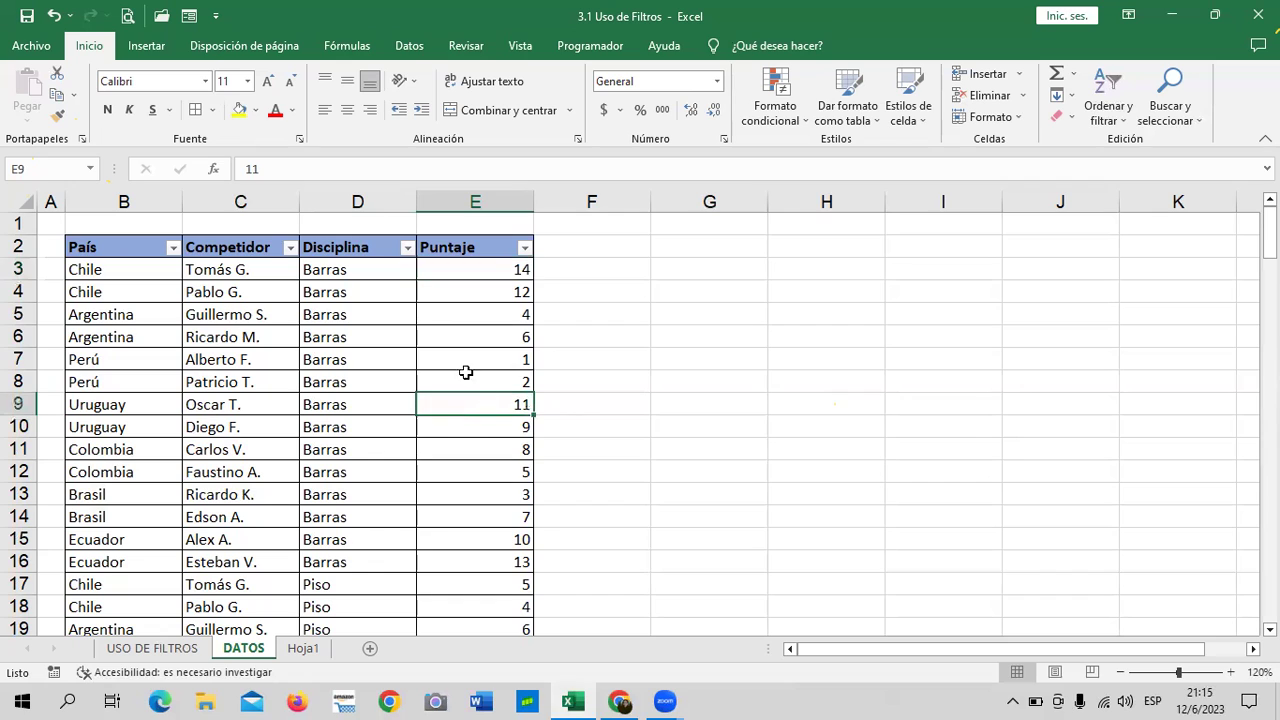
pyautogui.click(432, 274)
pyautogui.click(457, 532)
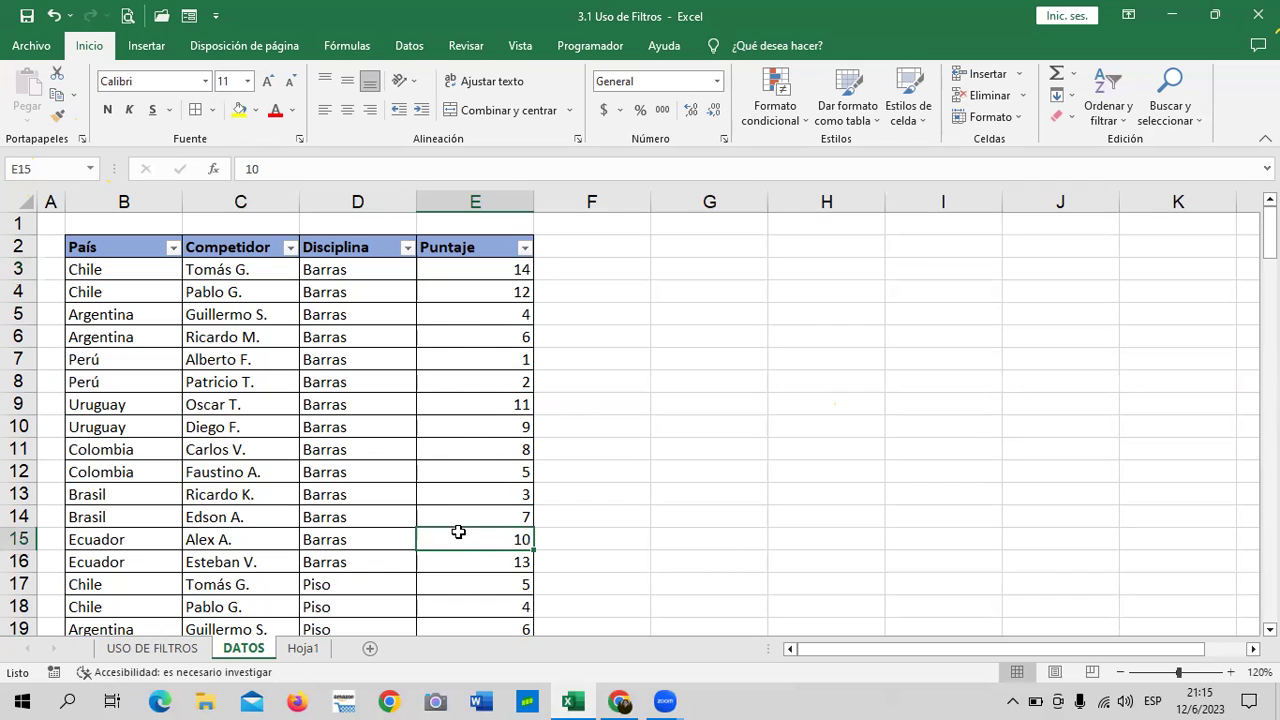
pyautogui.click(486, 359)
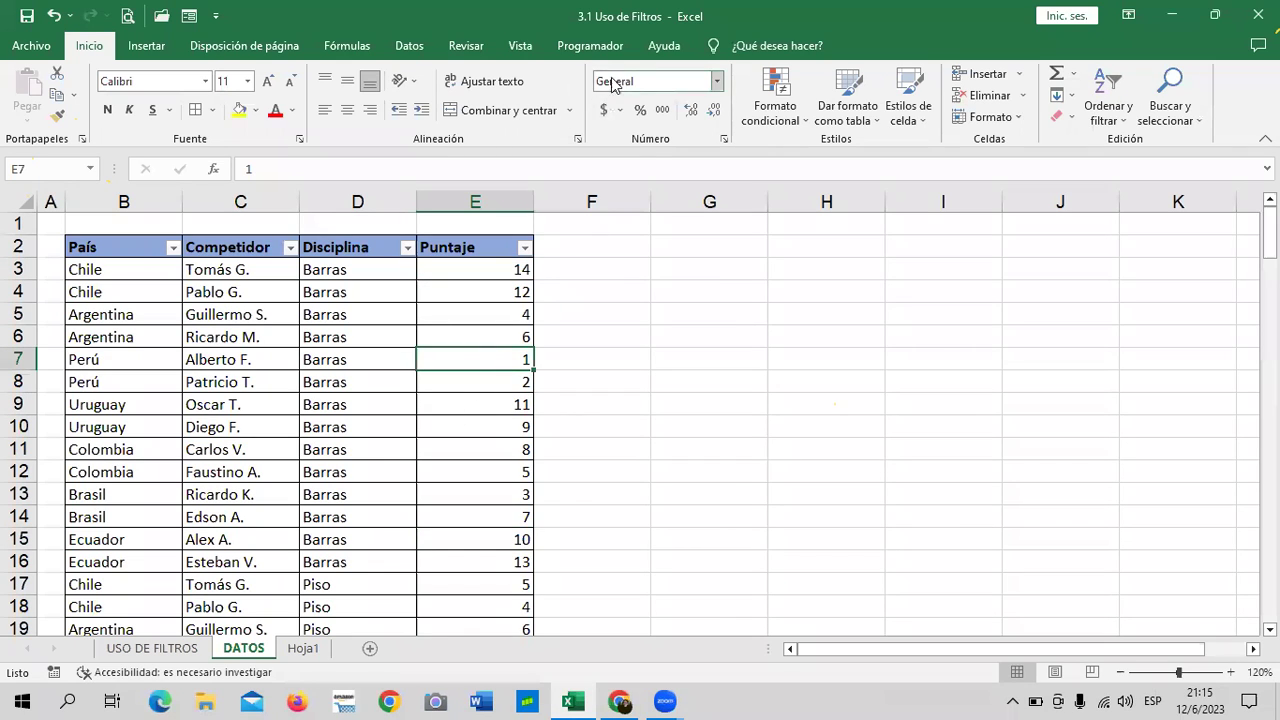
pyautogui.click(486, 290)
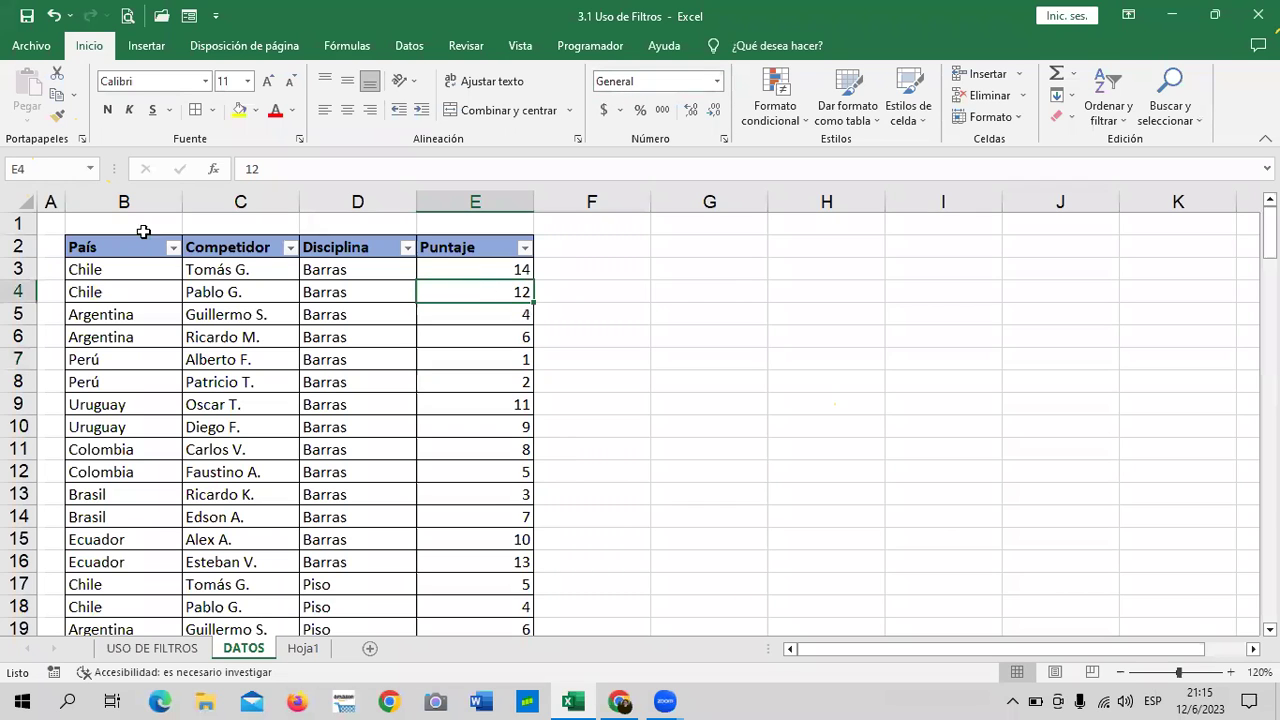
pyautogui.click(128, 277)
pyautogui.scroll(-6, 130, 283)
pyautogui.scroll(-6, 131, 286)
pyautogui.scroll(6, 131, 288)
pyautogui.scroll(6, 132, 295)
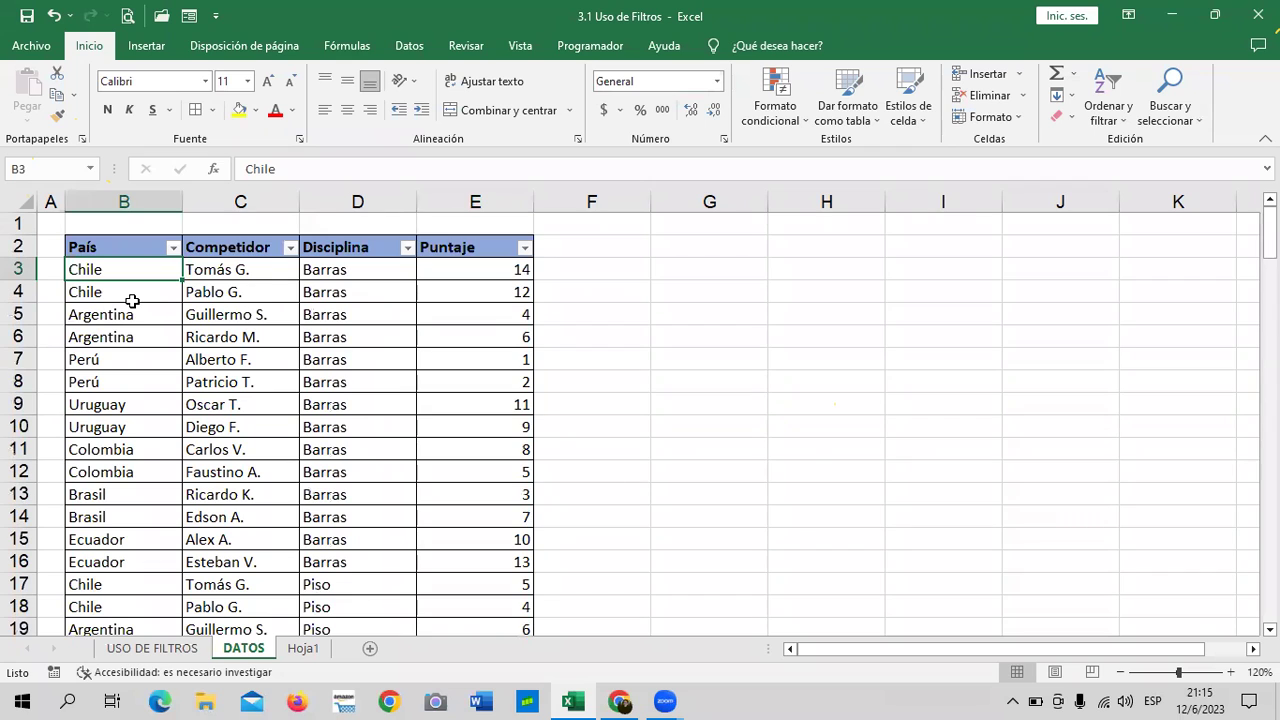
pyautogui.click(272, 278)
pyautogui.scroll(-3, 231, 540)
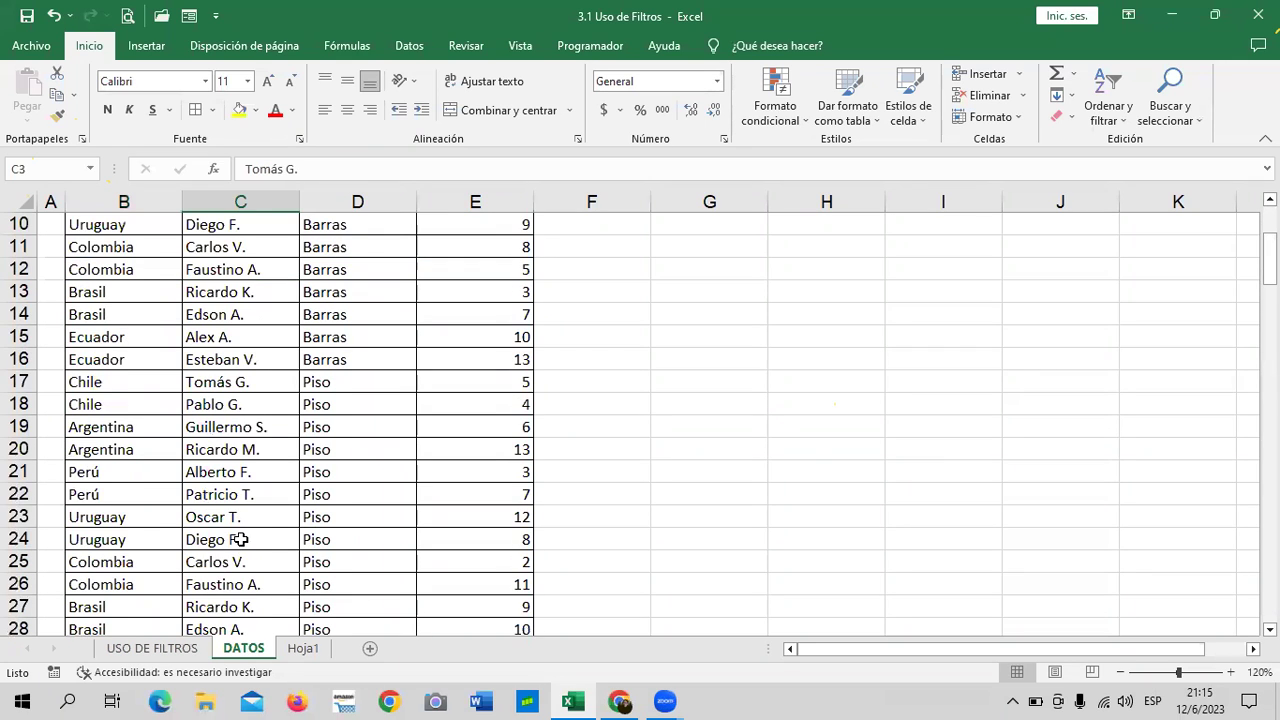
pyautogui.click(231, 540)
pyautogui.scroll(3, 236, 530)
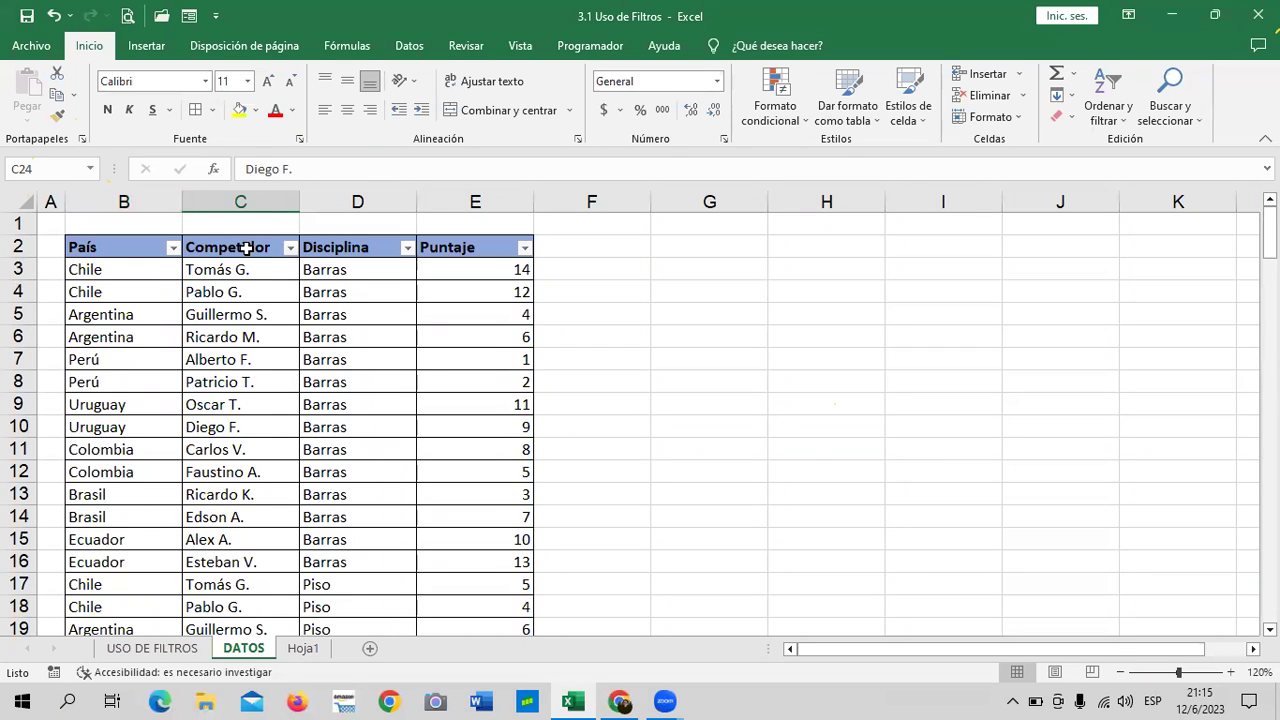
pyautogui.click(357, 250)
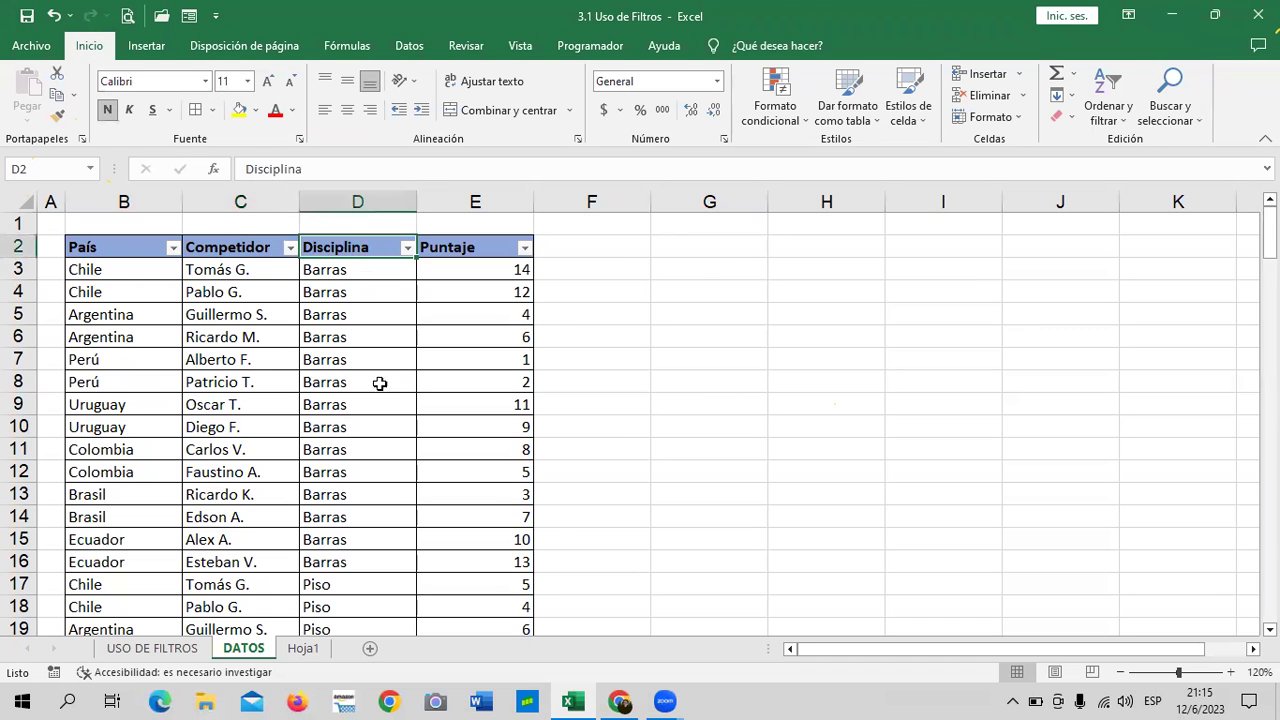
pyautogui.scroll(-6, 378, 387)
pyautogui.scroll(-5, 378, 387)
pyautogui.scroll(-6, 378, 387)
pyautogui.scroll(-5, 417, 397)
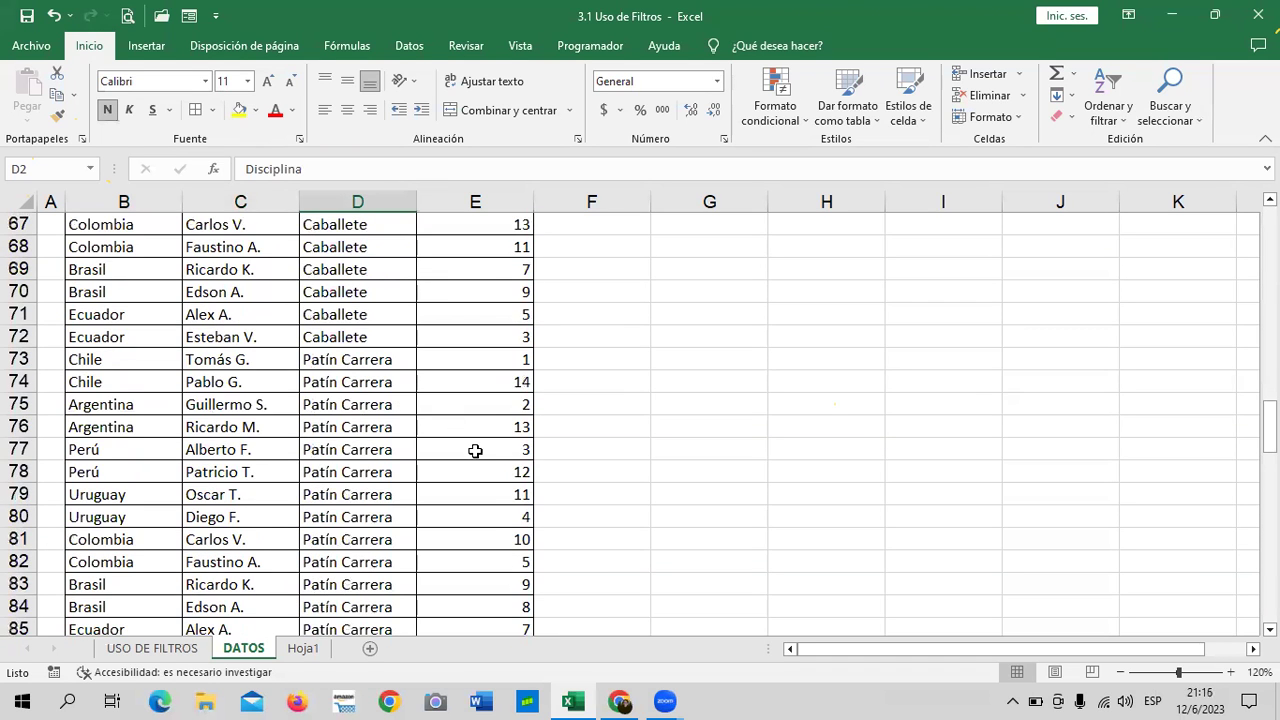
pyautogui.scroll(5, 460, 483)
pyautogui.scroll(10, 460, 483)
pyautogui.scroll(5, 451, 480)
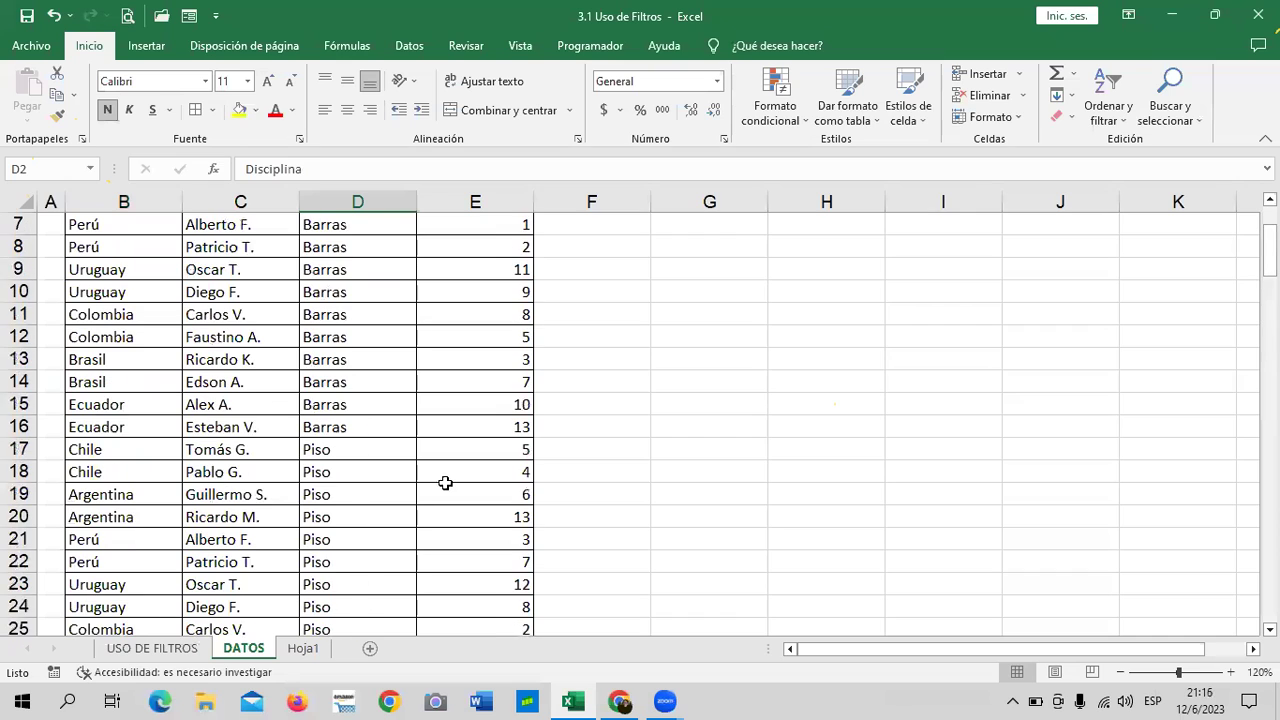
pyautogui.scroll(2, 313, 420)
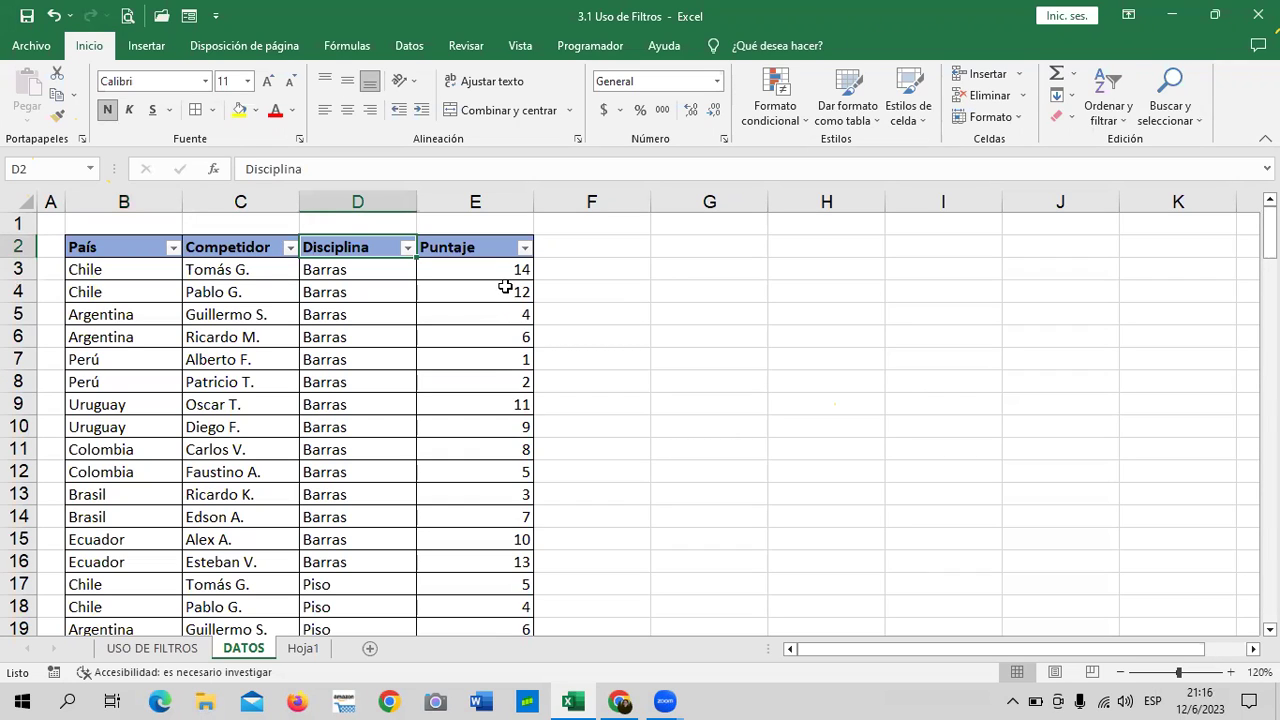
pyautogui.click(612, 308)
pyautogui.click(501, 247)
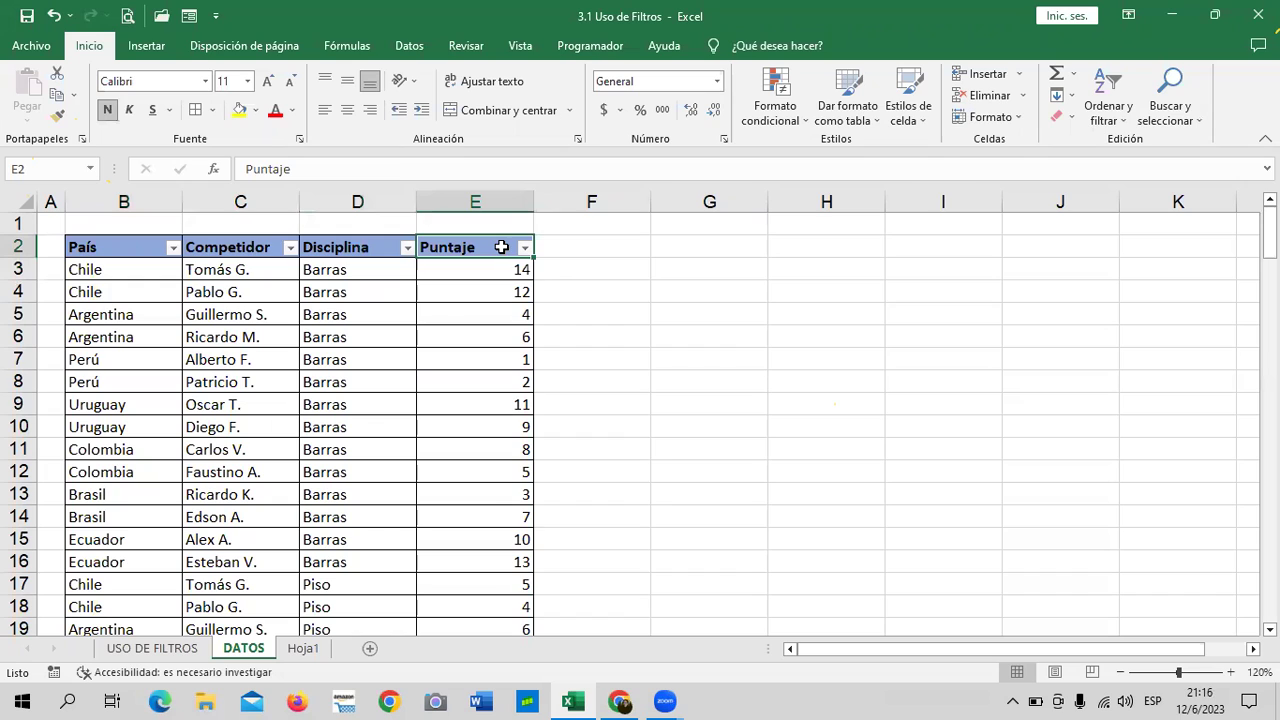
pyautogui.click(522, 250)
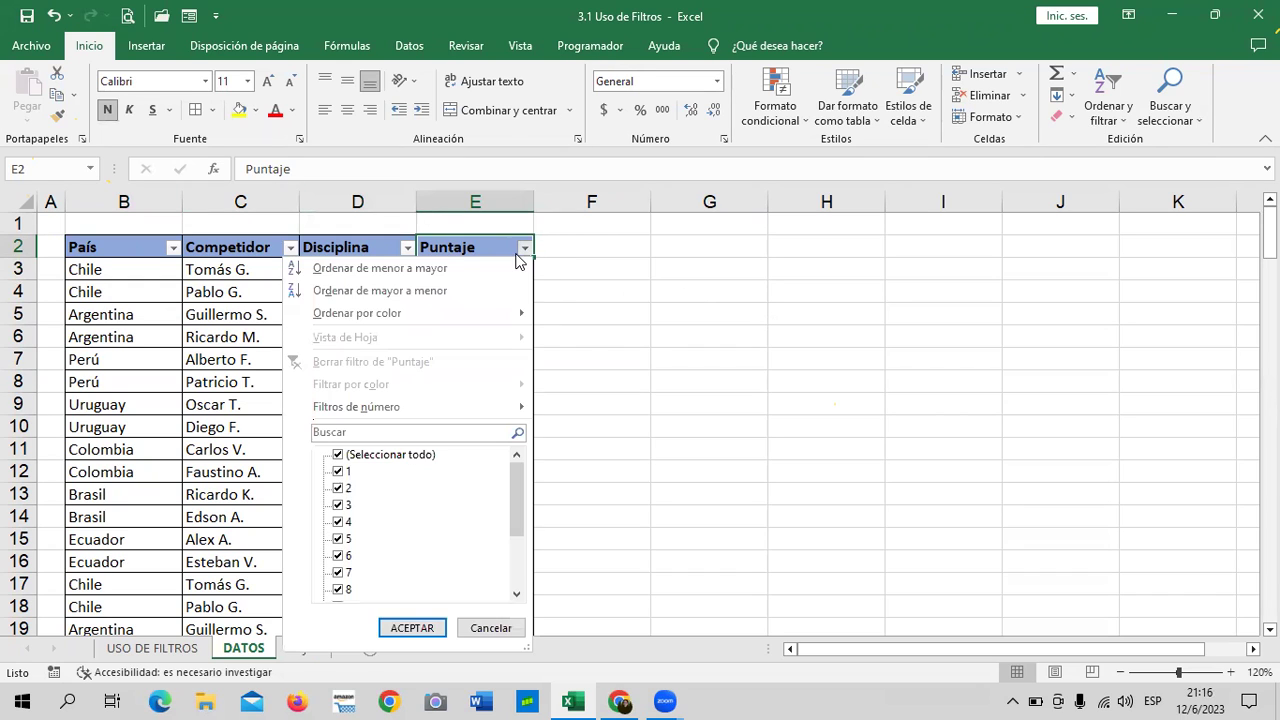
pyautogui.click(344, 471)
pyautogui.click(478, 629)
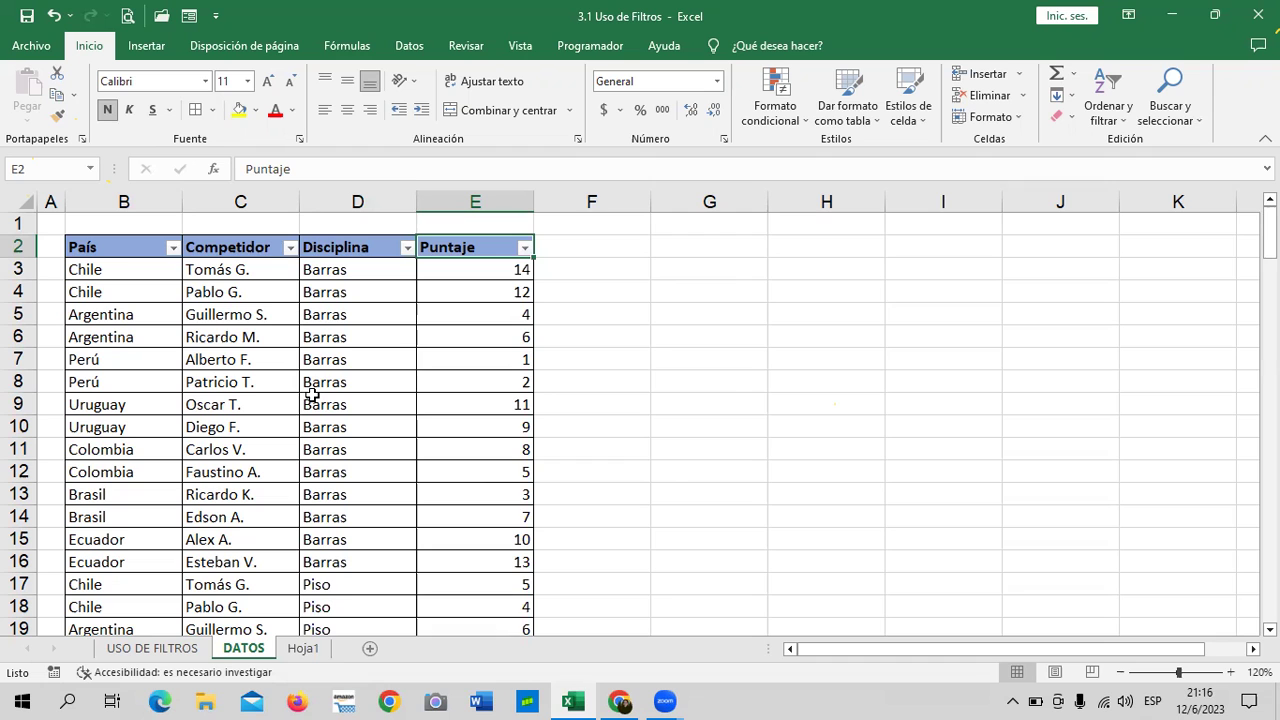
pyautogui.scroll(-1, 312, 395)
pyautogui.scroll(1, 313, 395)
pyautogui.scroll(-4, 315, 380)
pyautogui.scroll(-6, 337, 411)
pyautogui.scroll(-5, 345, 452)
pyautogui.scroll(4, 354, 449)
pyautogui.scroll(10, 360, 443)
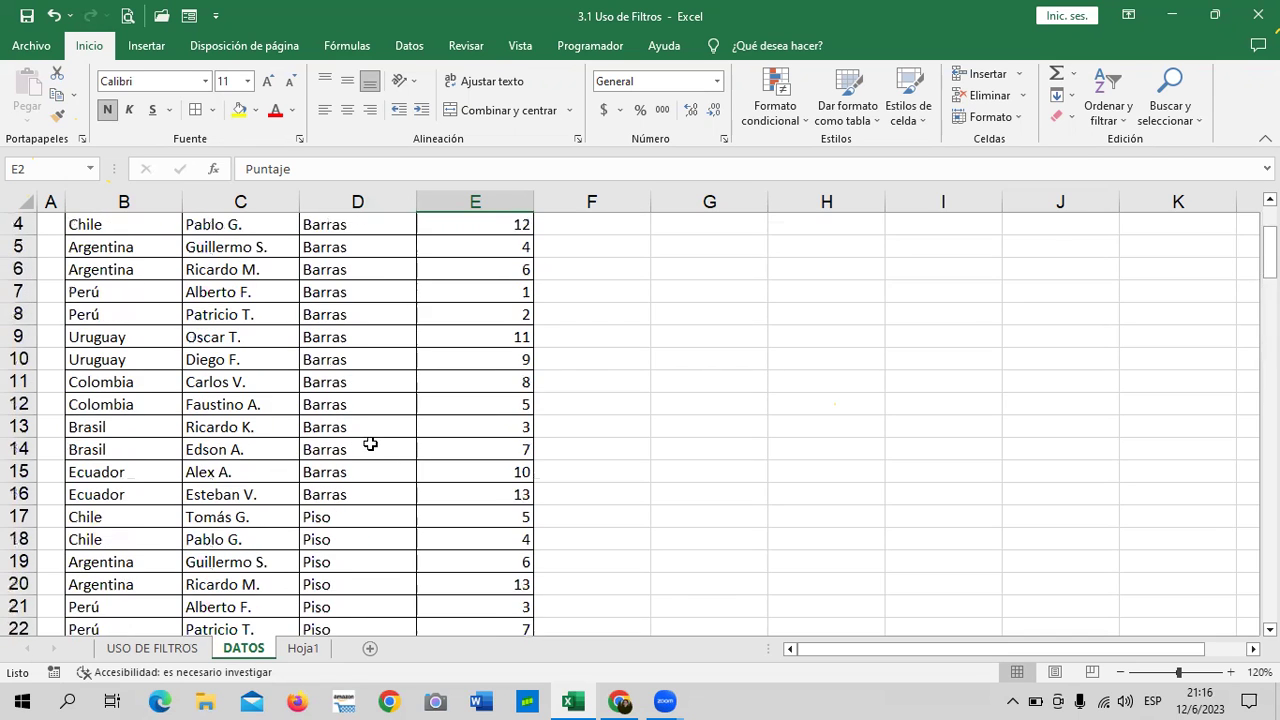
pyautogui.scroll(1, 369, 443)
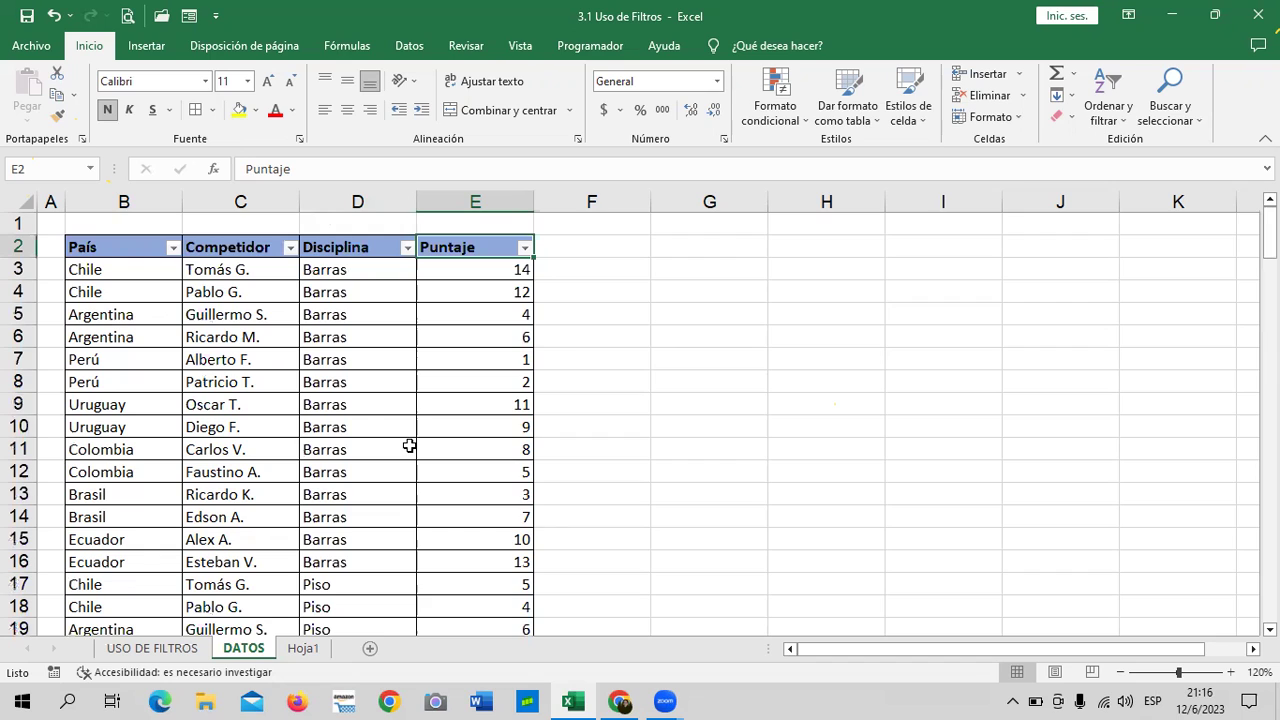
# In the País filter, untick and retick Uruguay, then cancel without changes.
pyautogui.click(174, 249)
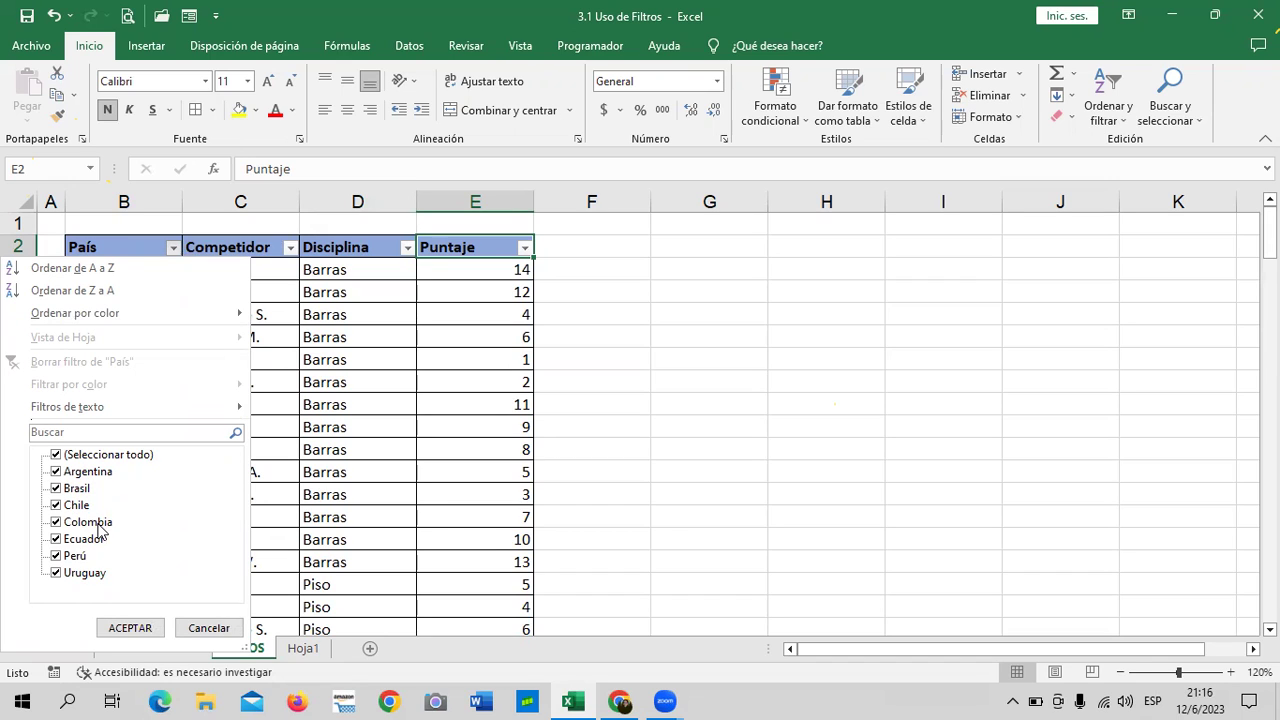
pyautogui.click(82, 573)
pyautogui.click(73, 577)
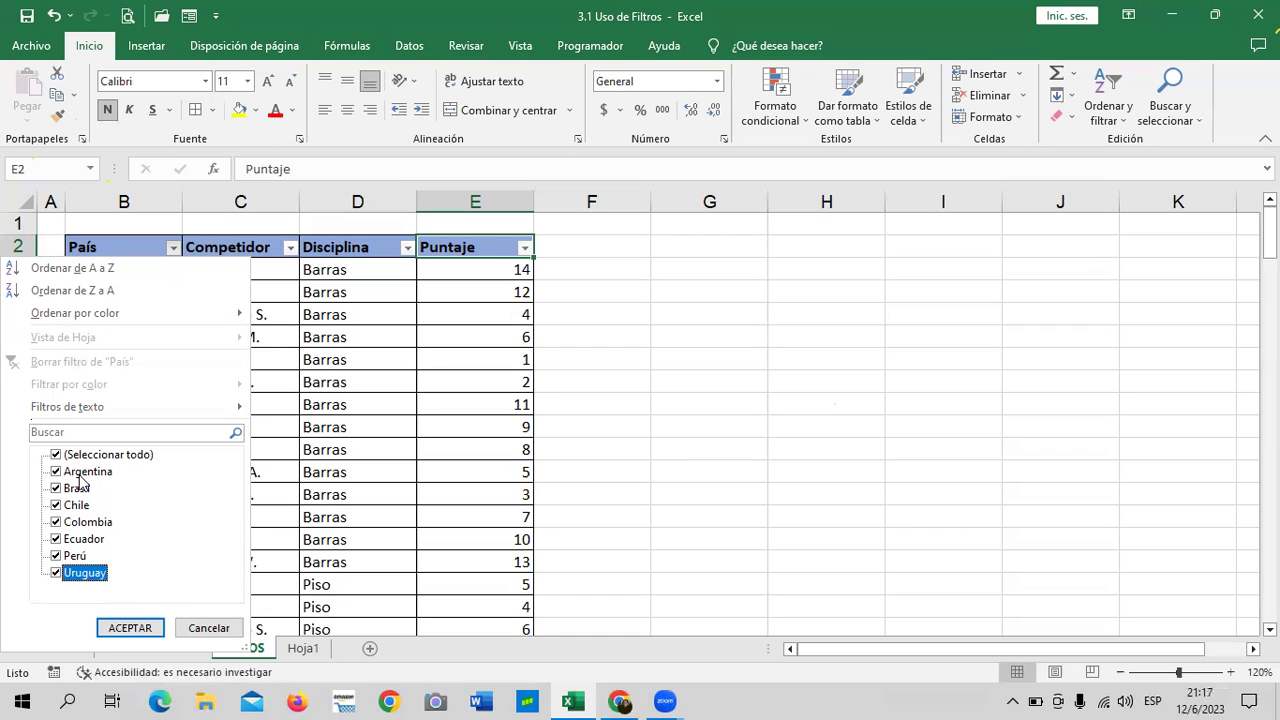
pyautogui.click(197, 628)
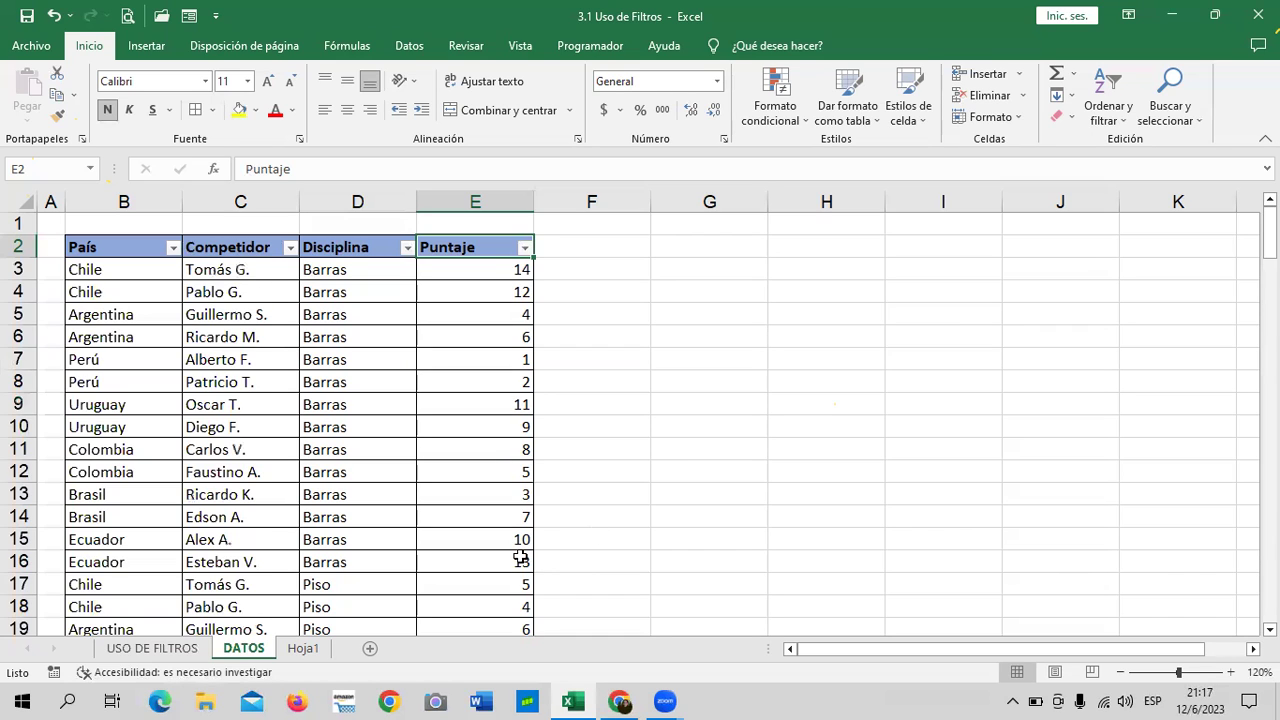
# Deselect the table, scroll the sheet, and reopen the País filter list with all seven countries.
pyautogui.click(678, 487)
pyautogui.scroll(-1, 126, 458)
pyautogui.scroll(-11, 130, 560)
pyautogui.scroll(-7, 123, 595)
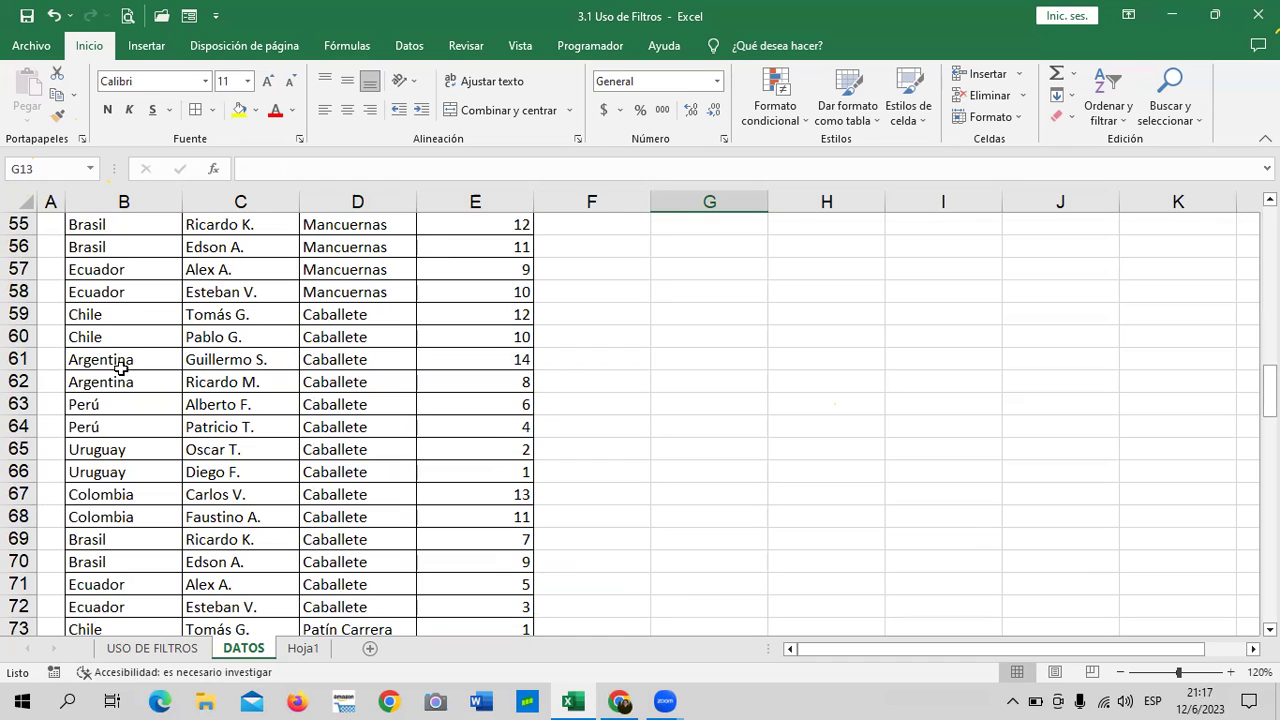
pyautogui.scroll(5, 172, 368)
pyautogui.scroll(5, 180, 392)
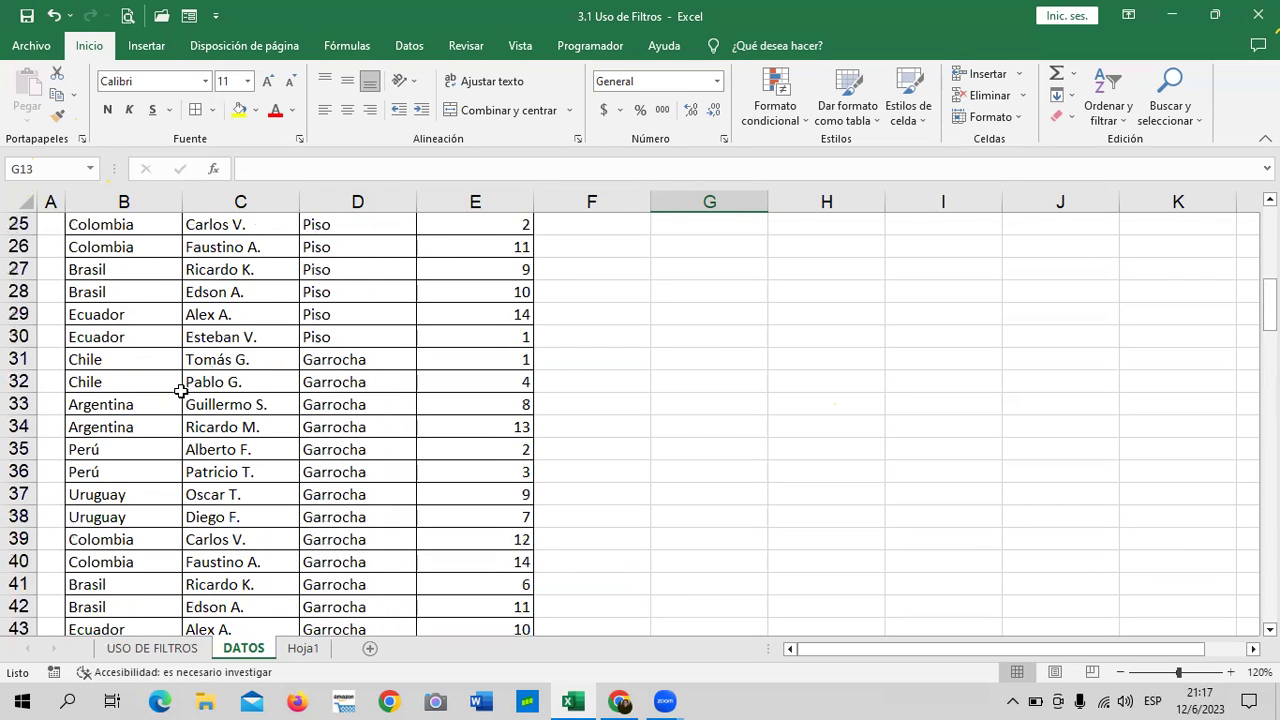
pyautogui.scroll(4, 183, 376)
pyautogui.scroll(4, 183, 376)
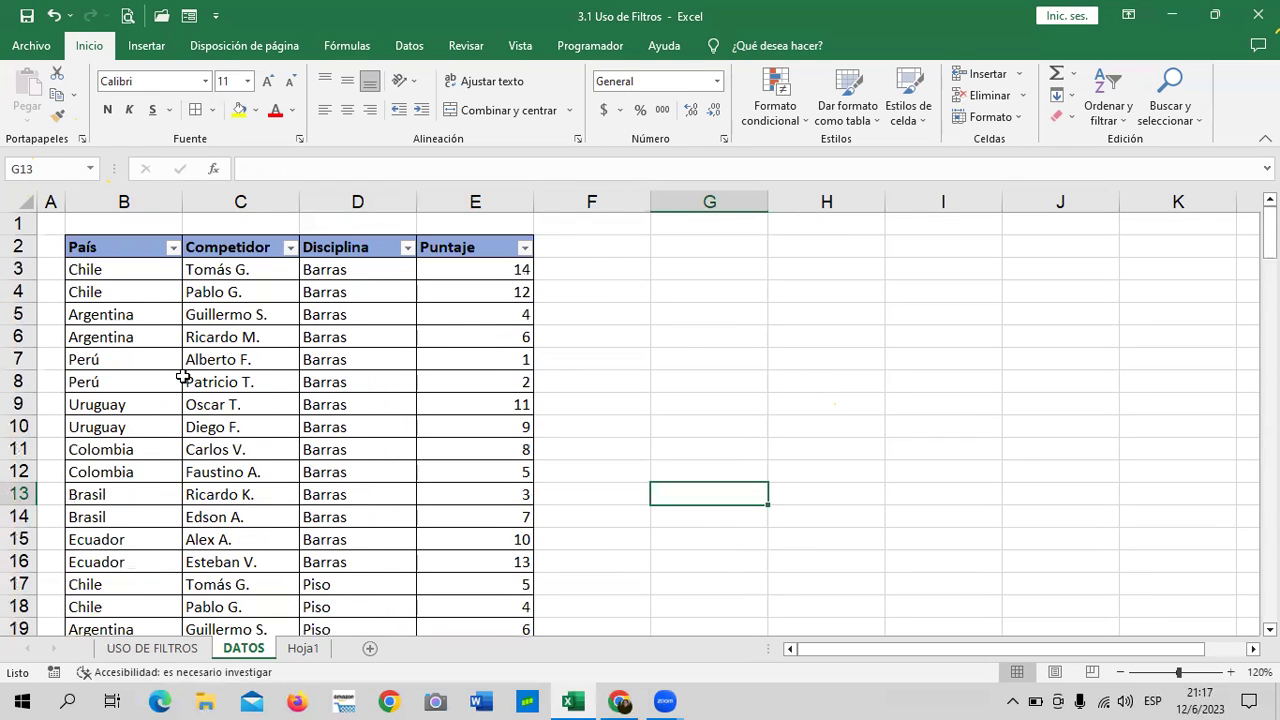
pyautogui.scroll(-5, 140, 409)
pyautogui.scroll(5, 140, 409)
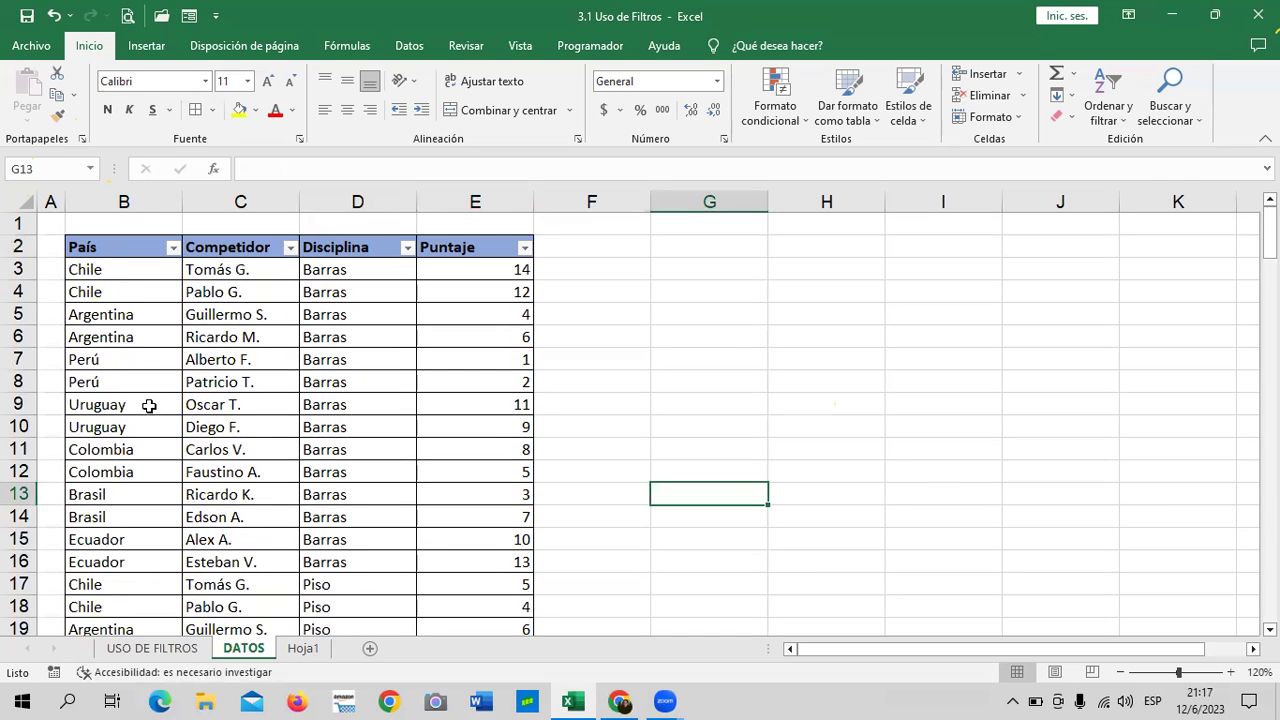
pyautogui.click(173, 249)
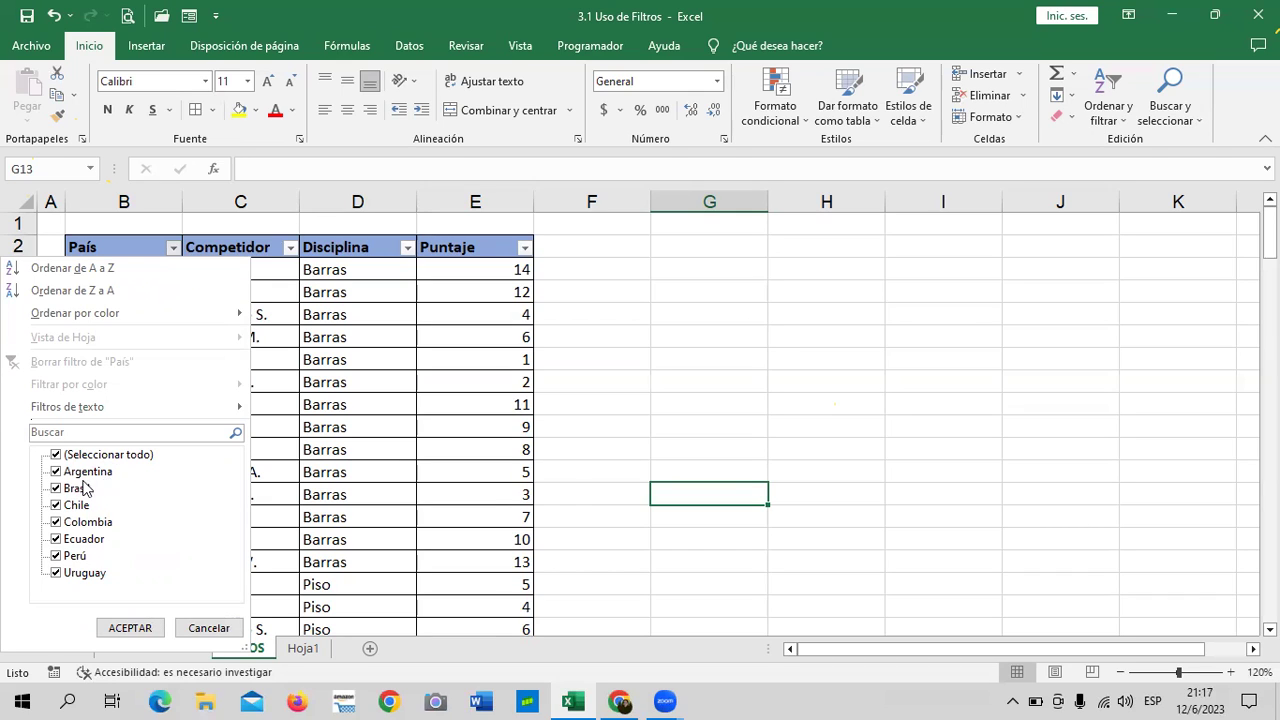
# Untick all seven countries, Argentina through Uruguay, then close the list without ACEPTAR.
pyautogui.click(85, 474)
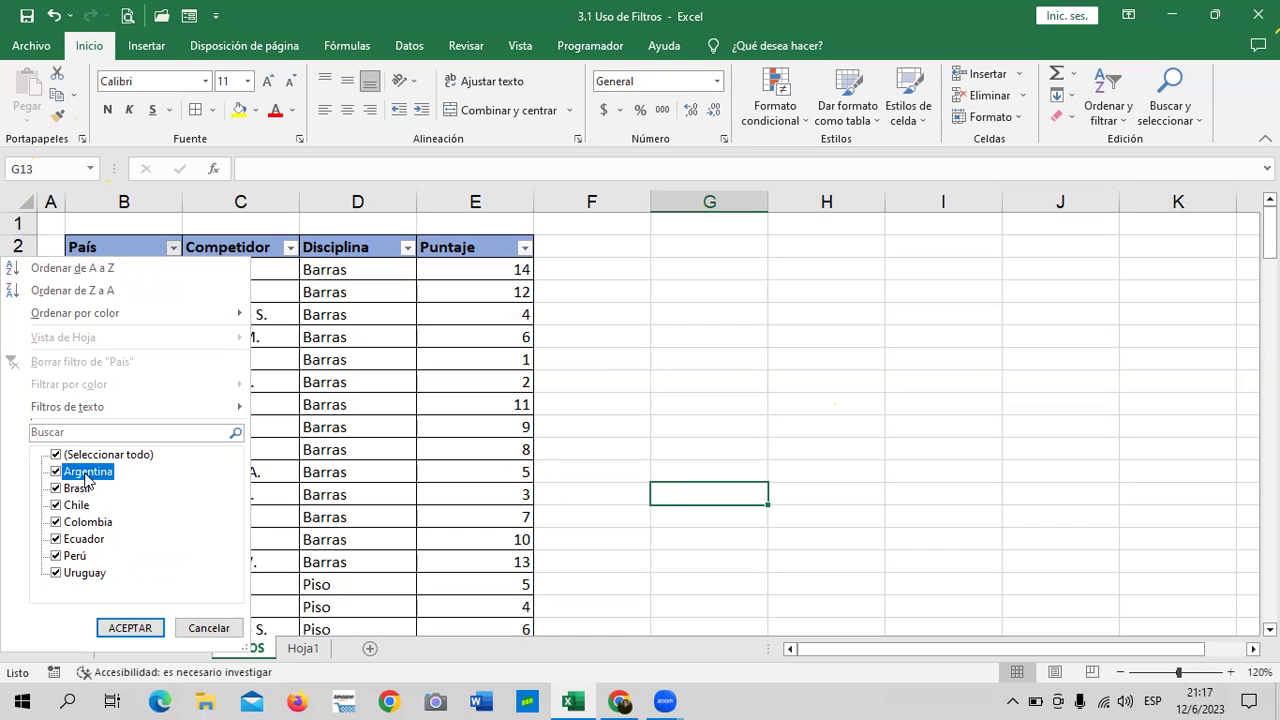
pyautogui.click(77, 490)
pyautogui.click(77, 506)
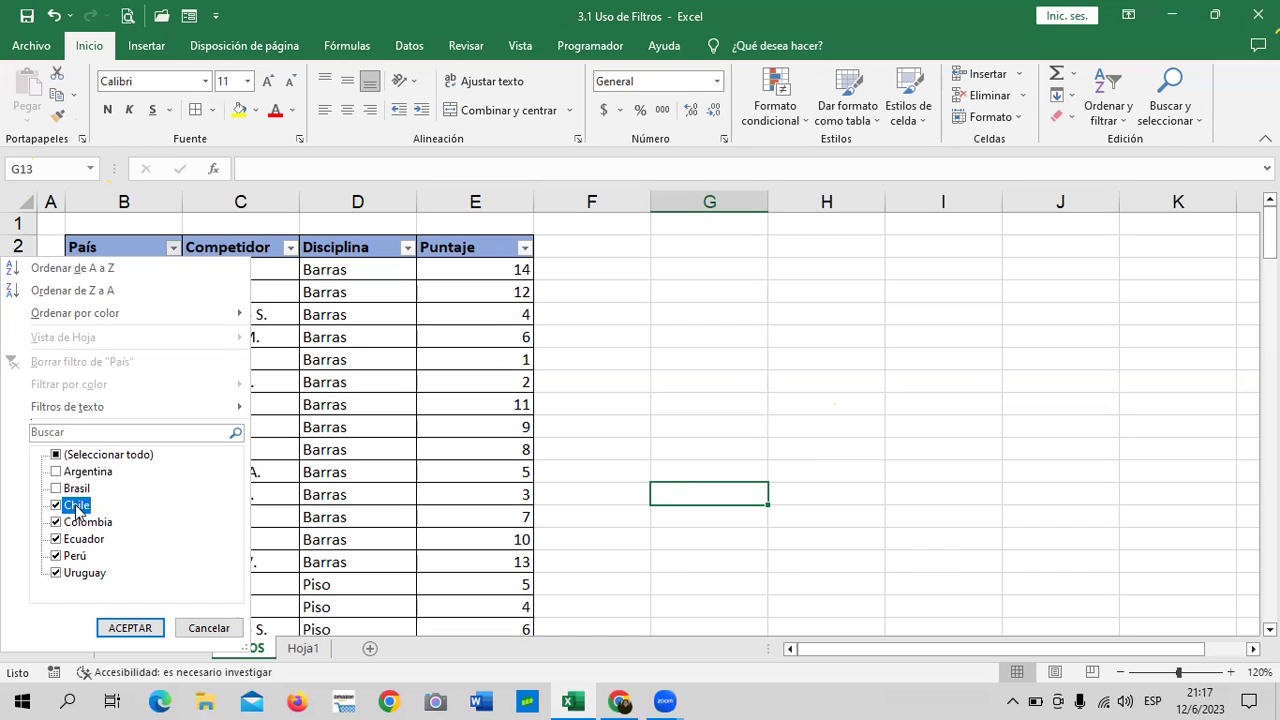
pyautogui.click(84, 523)
pyautogui.click(87, 540)
pyautogui.click(82, 557)
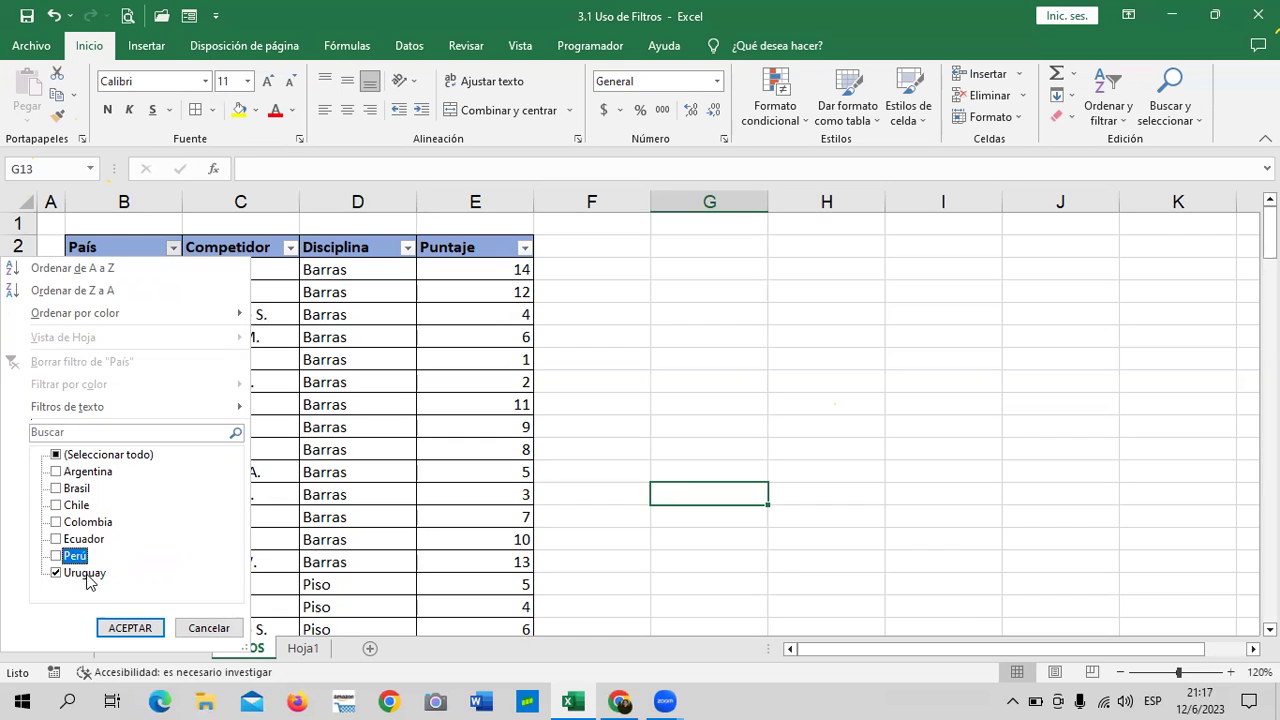
pyautogui.click(86, 572)
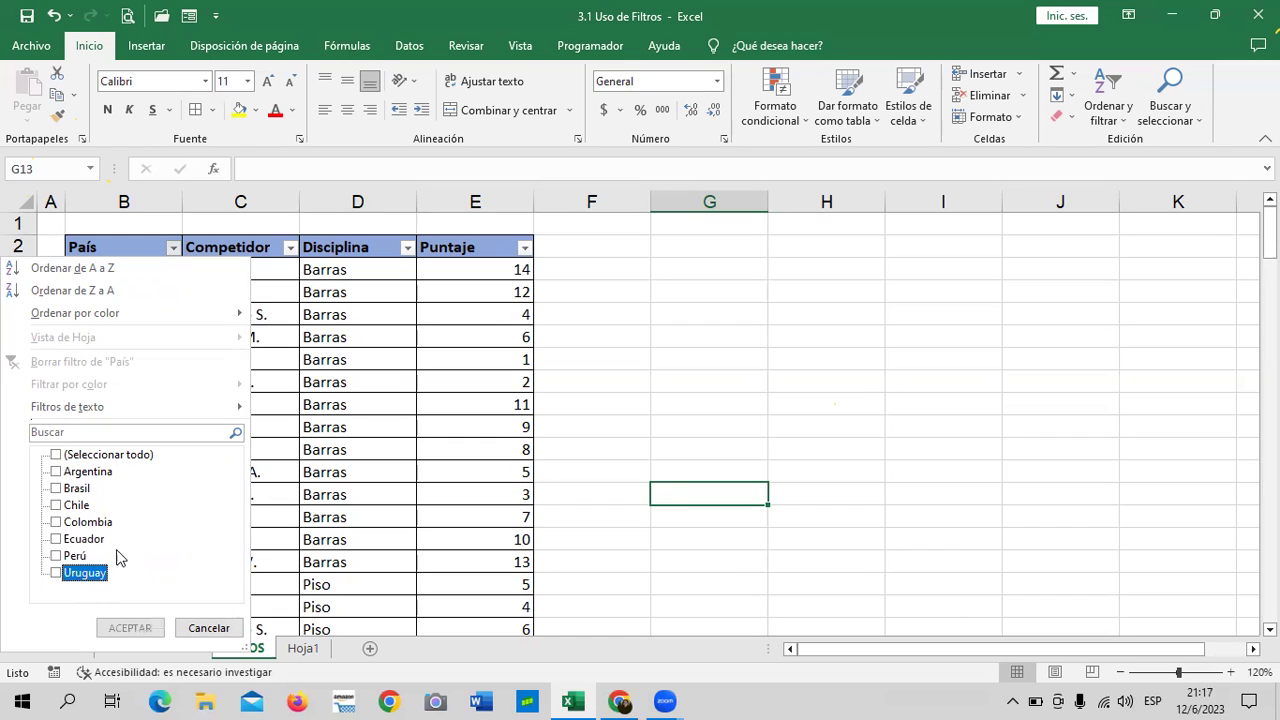
pyautogui.click(752, 272)
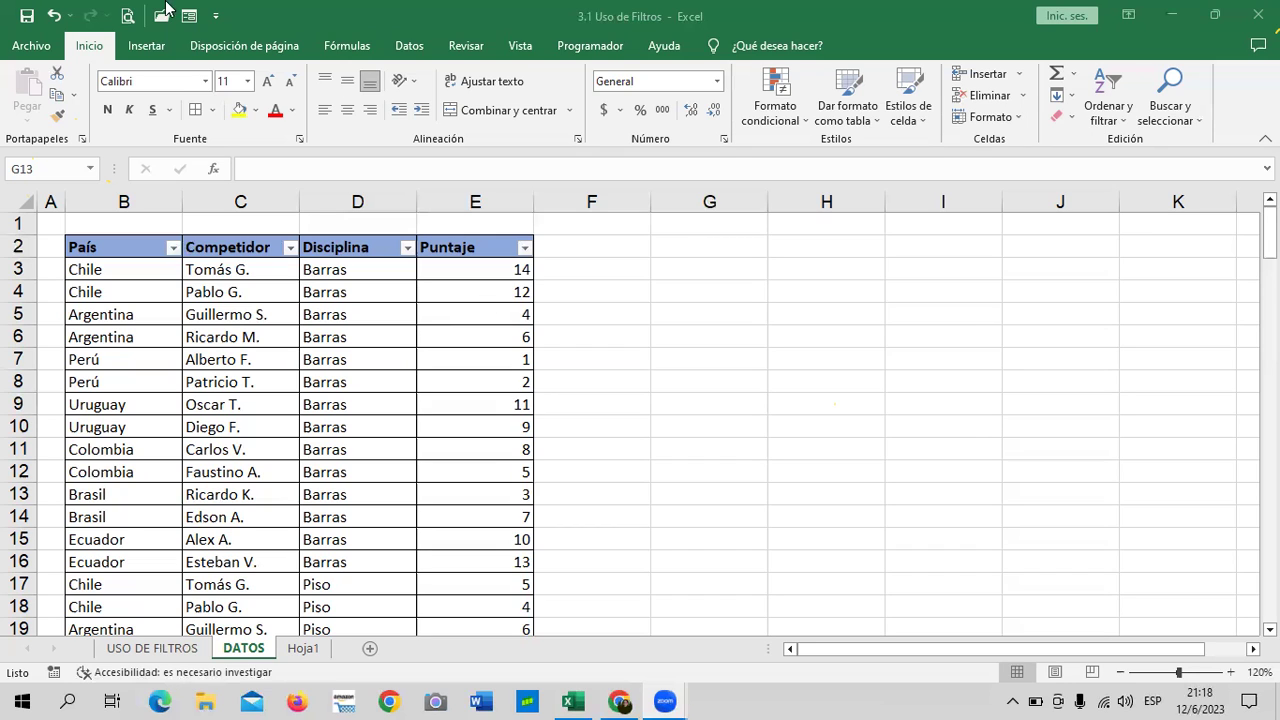
pyautogui.scroll(-6, 240, 435)
pyautogui.scroll(-5, 244, 440)
pyautogui.scroll(-5, 246, 449)
pyautogui.scroll(-6, 237, 491)
pyautogui.scroll(-5, 220, 517)
pyautogui.scroll(-5, 217, 527)
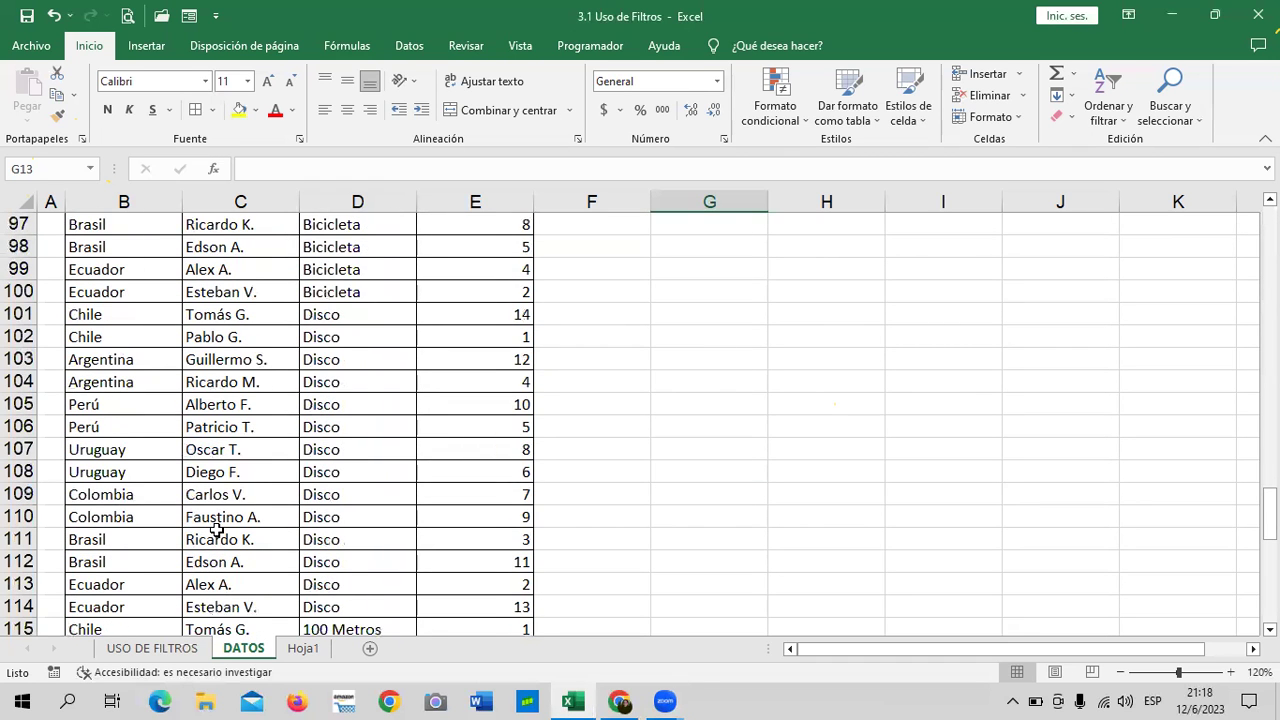
pyautogui.scroll(-5, 217, 530)
pyautogui.scroll(-5, 218, 532)
pyautogui.scroll(-4, 219, 534)
pyautogui.scroll(7, 220, 537)
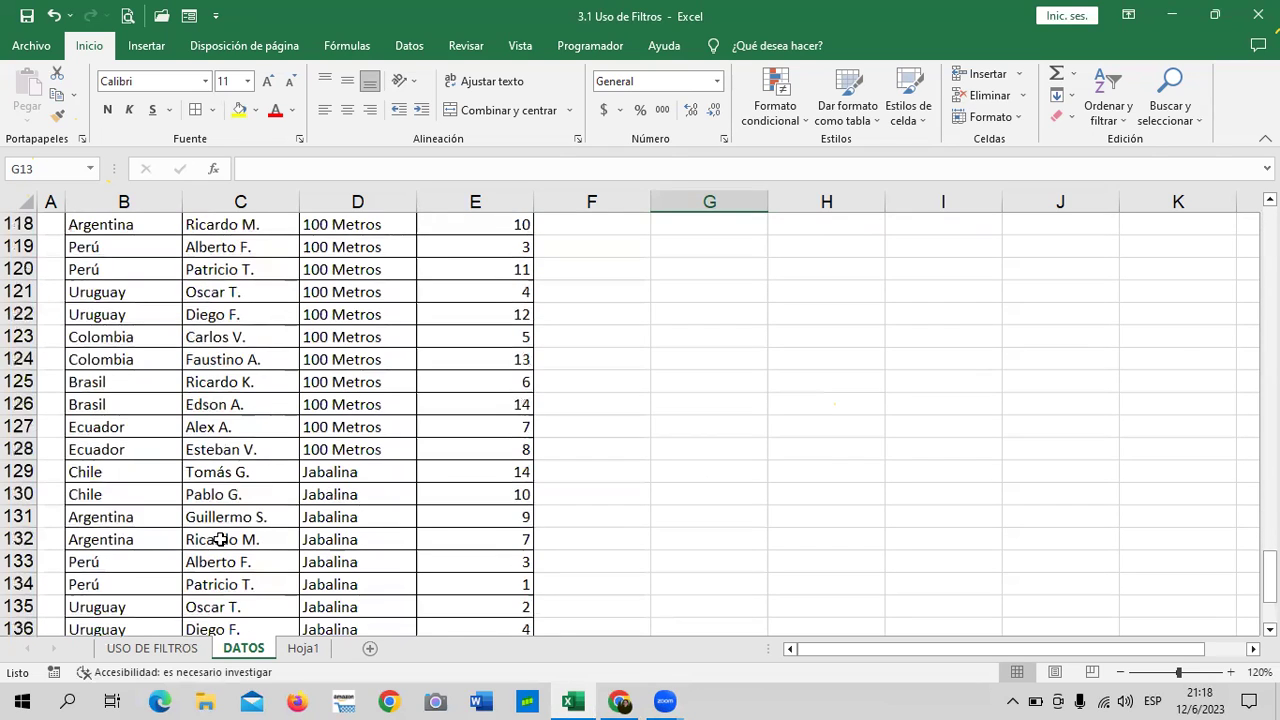
pyautogui.scroll(7, 220, 539)
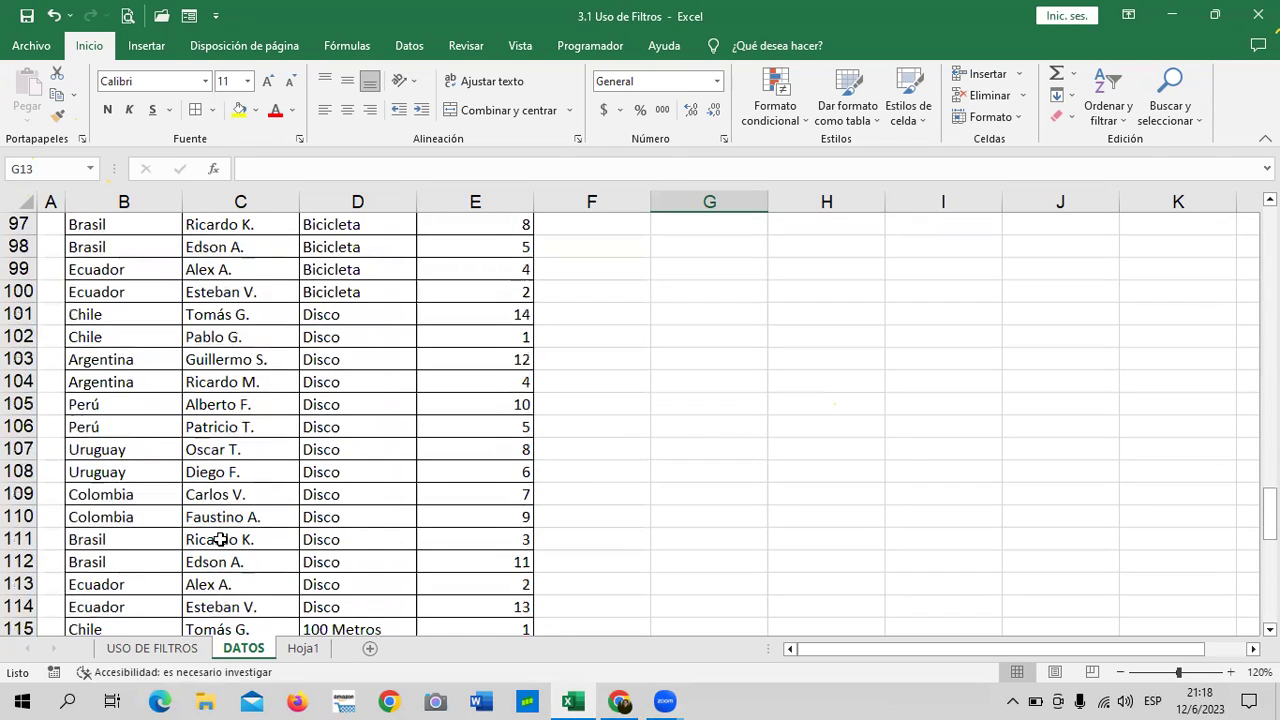
pyautogui.scroll(6, 221, 538)
pyautogui.scroll(7, 224, 537)
pyautogui.scroll(5, 228, 535)
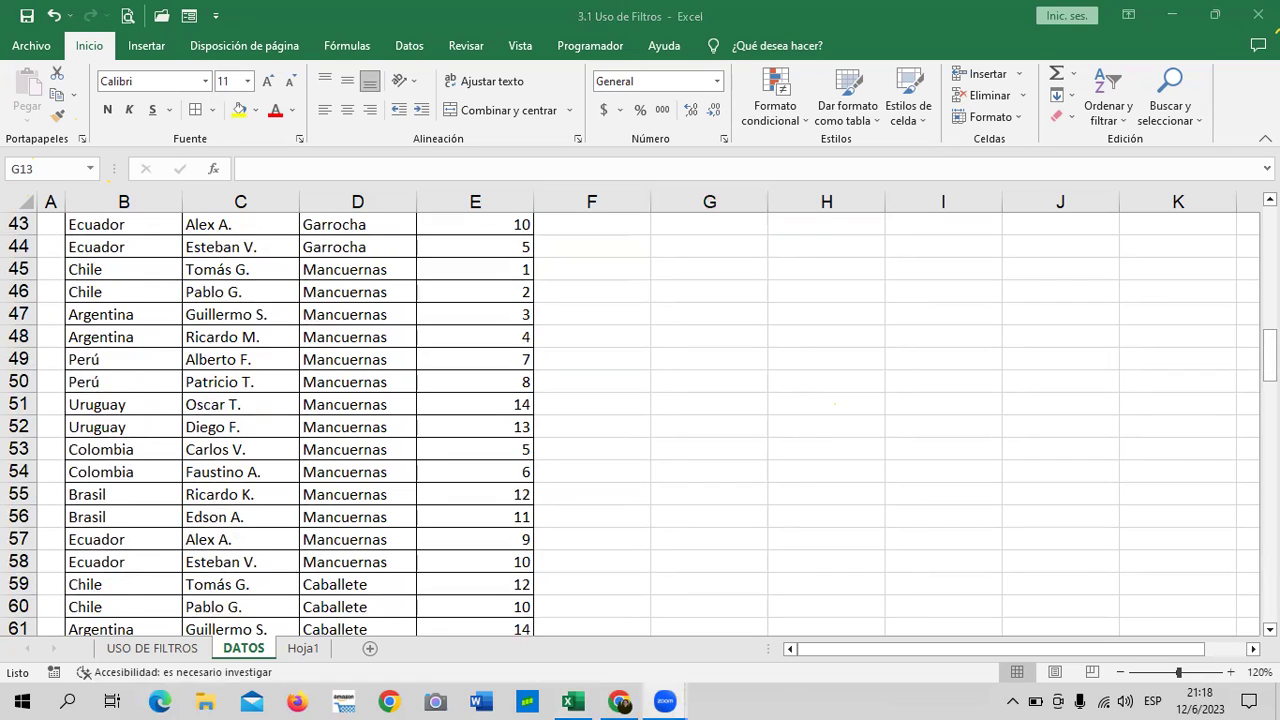
pyautogui.scroll(5, 346, 390)
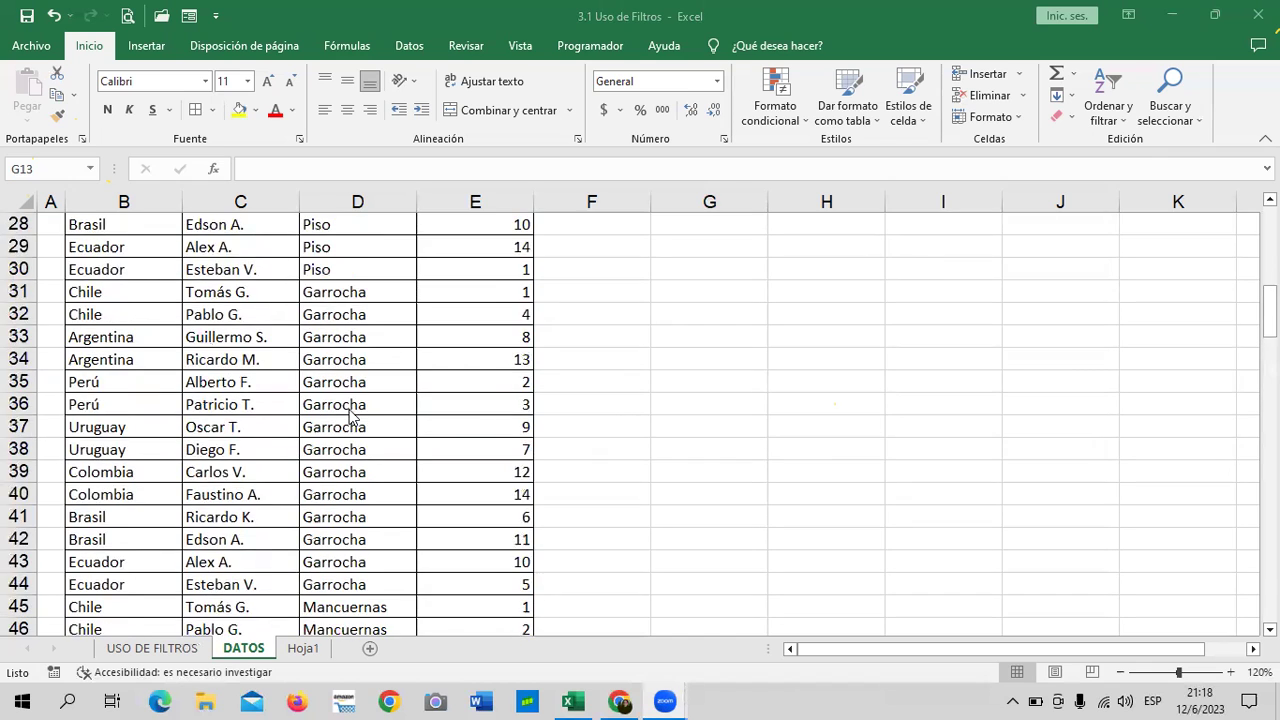
pyautogui.scroll(9, 336, 422)
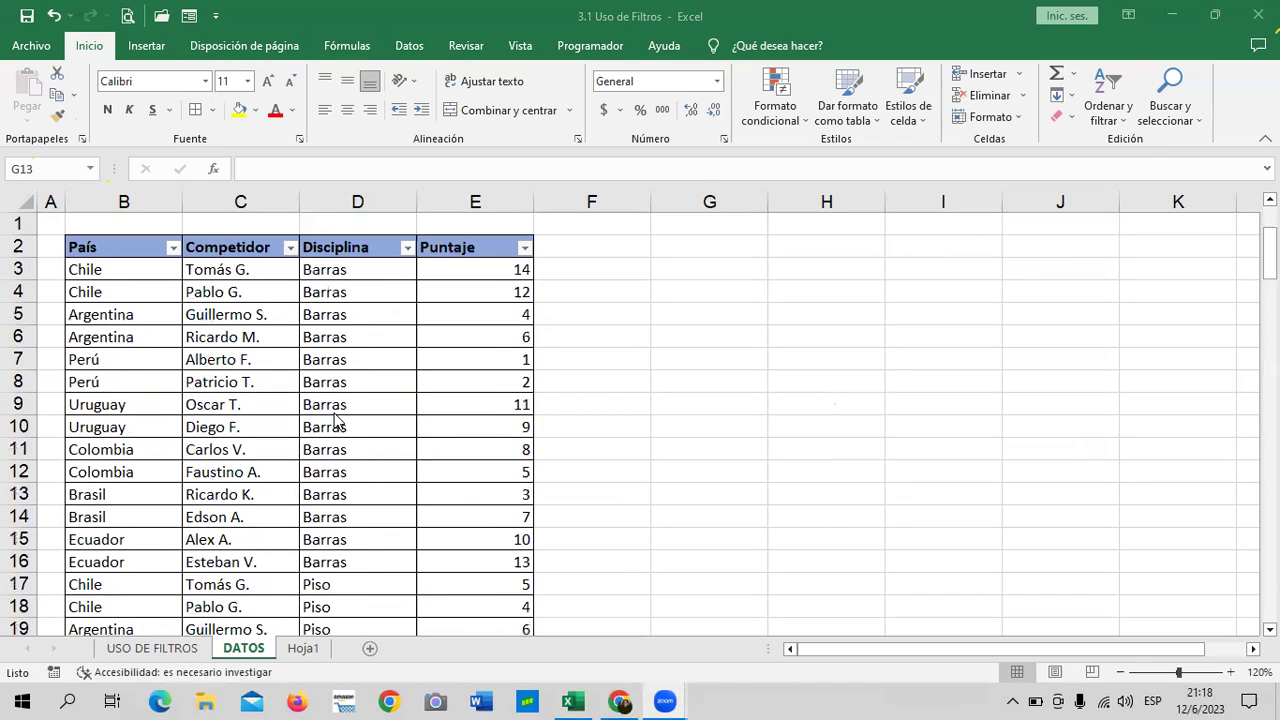
pyautogui.click(172, 250)
# Set up a País Filtros de texto 'Comienza por' filter with the value Colombia.
pyautogui.click(172, 250)
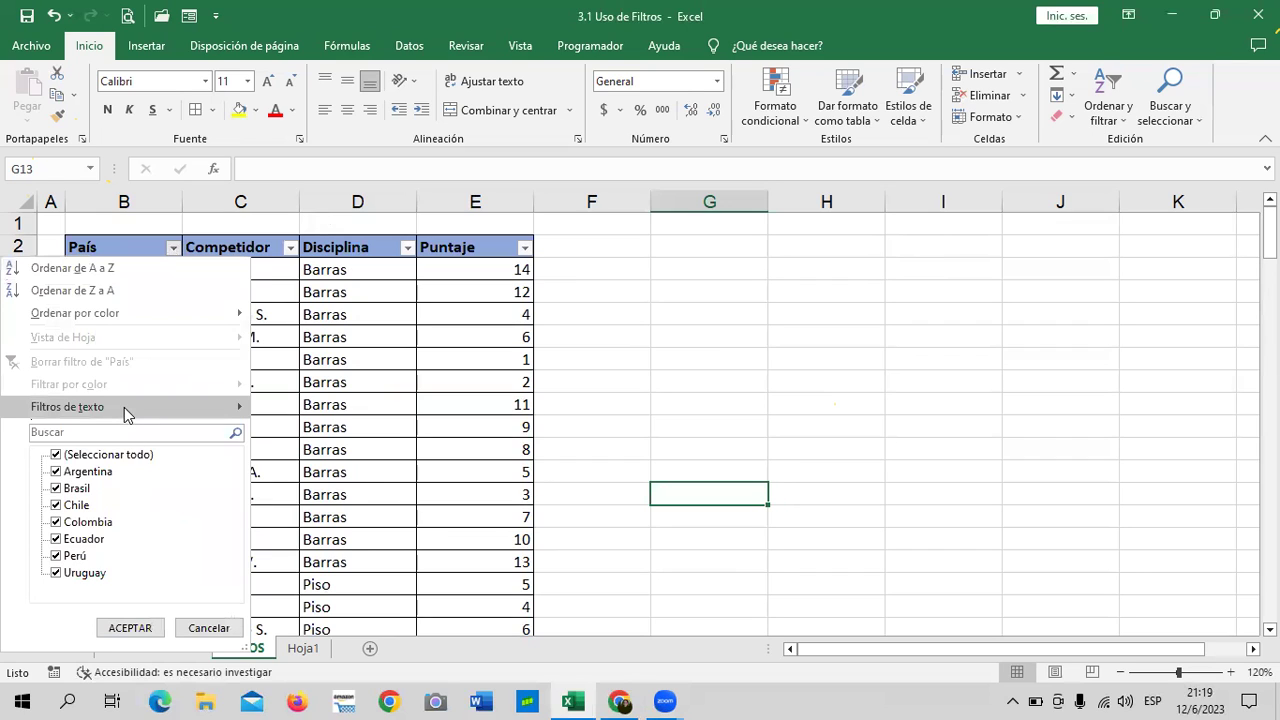
pyautogui.moveTo(127, 414)
pyautogui.moveTo(201, 407)
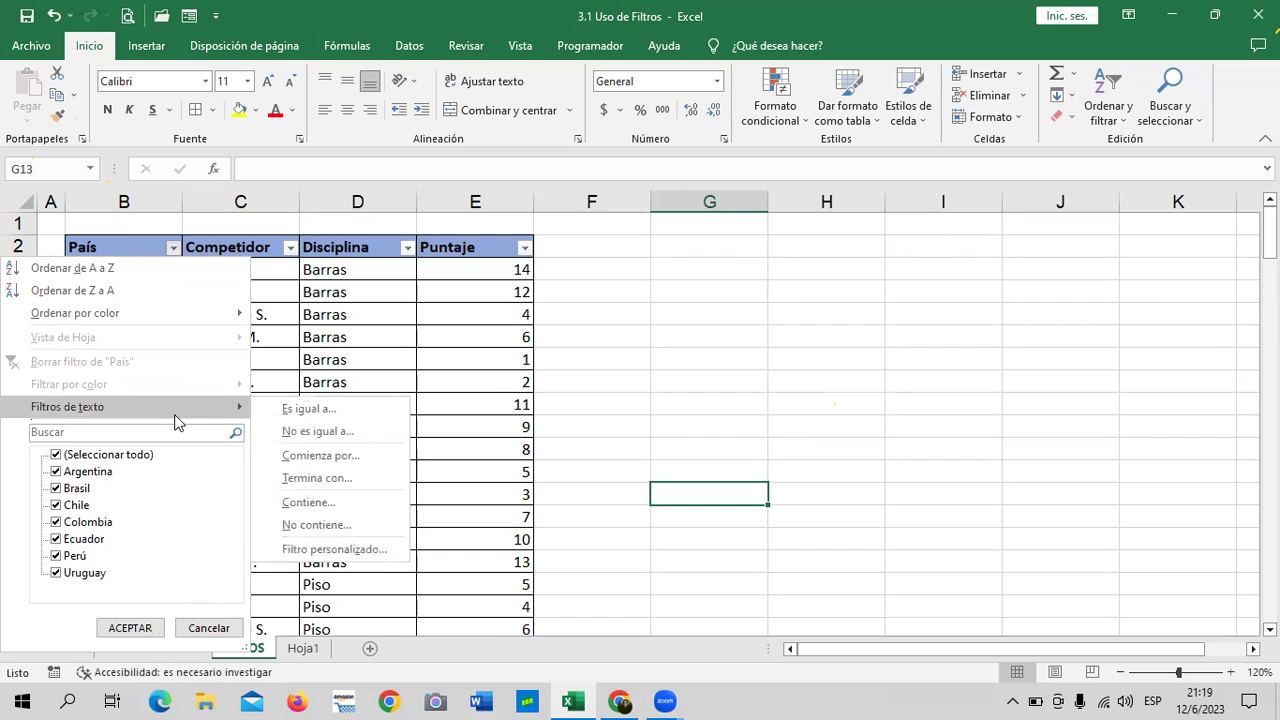
pyautogui.click(371, 456)
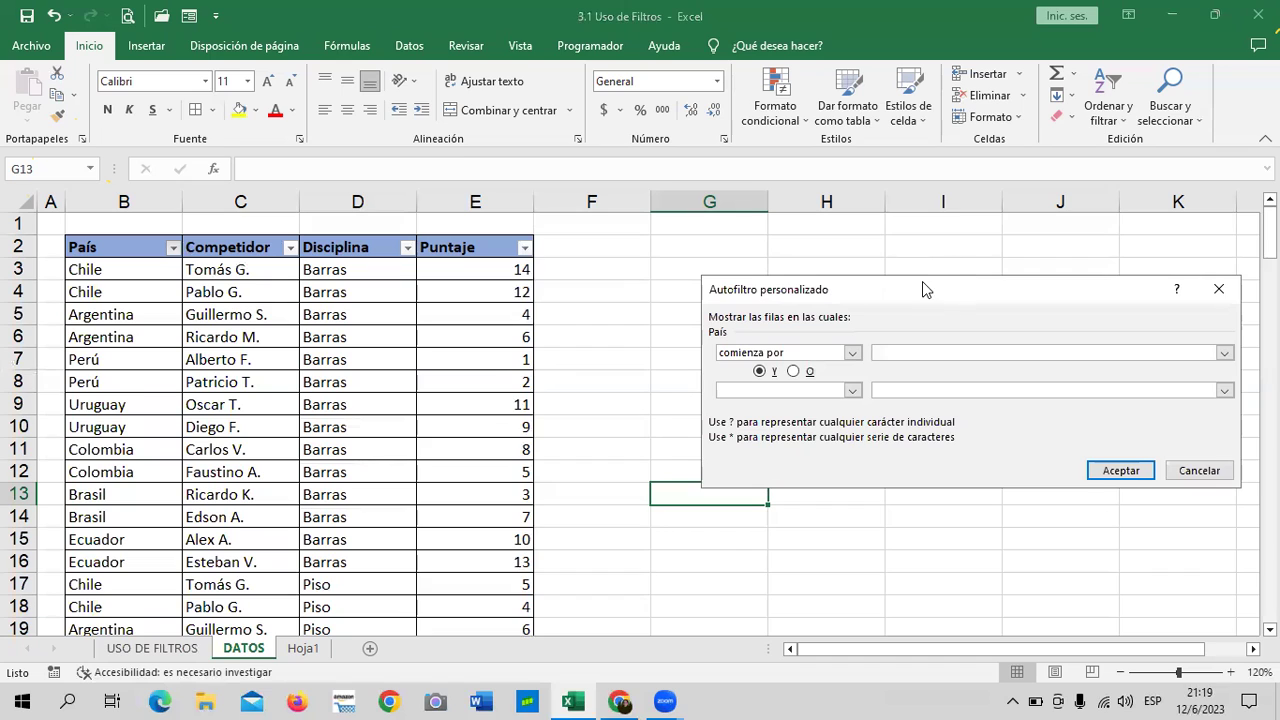
pyautogui.moveTo(923, 283); pyautogui.dragTo(877, 260)
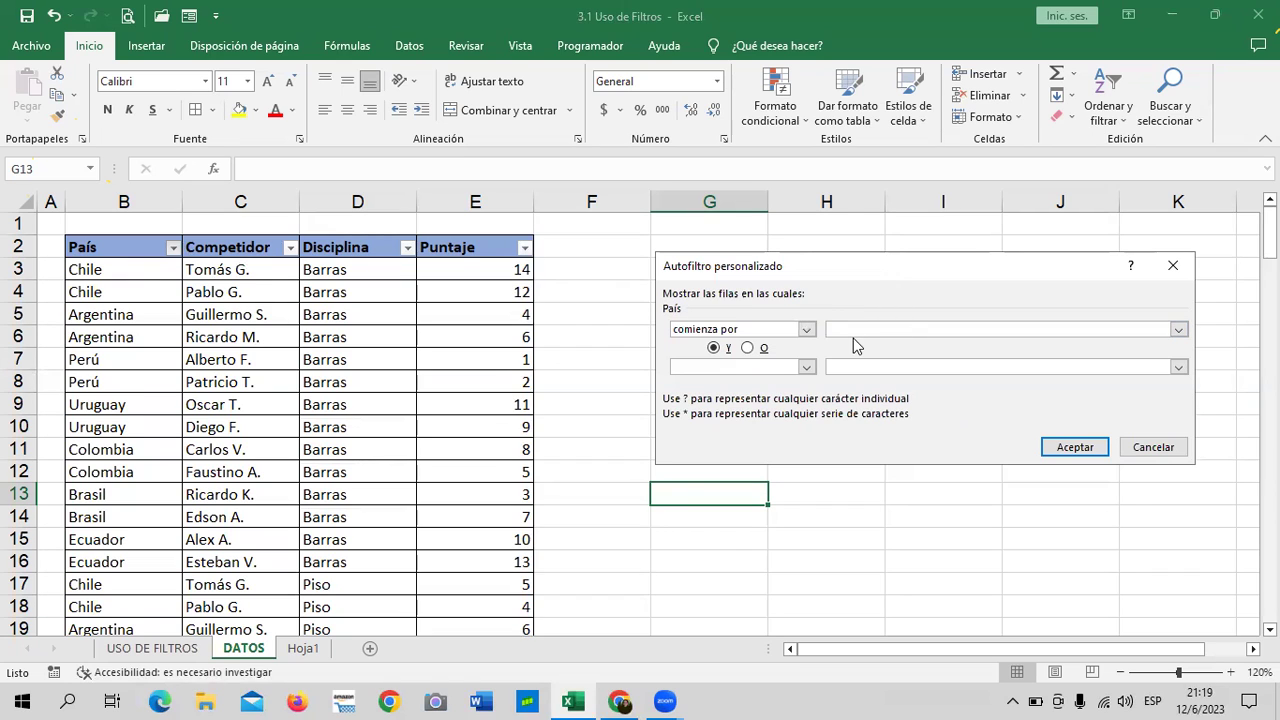
pyautogui.write('cOLO')
pyautogui.press('BackSpace')
pyautogui.press('BackSpace')
pyautogui.press('BackSpace')
pyautogui.write('Colom')
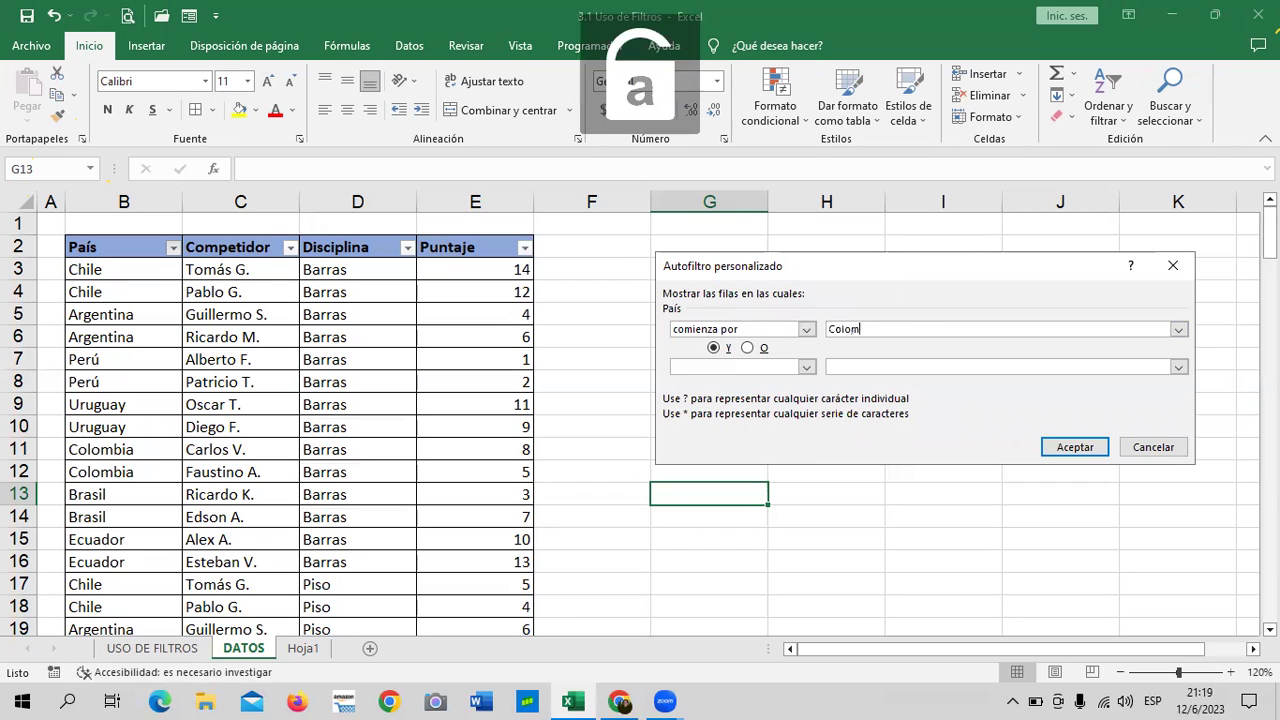
pyautogui.write('bi')
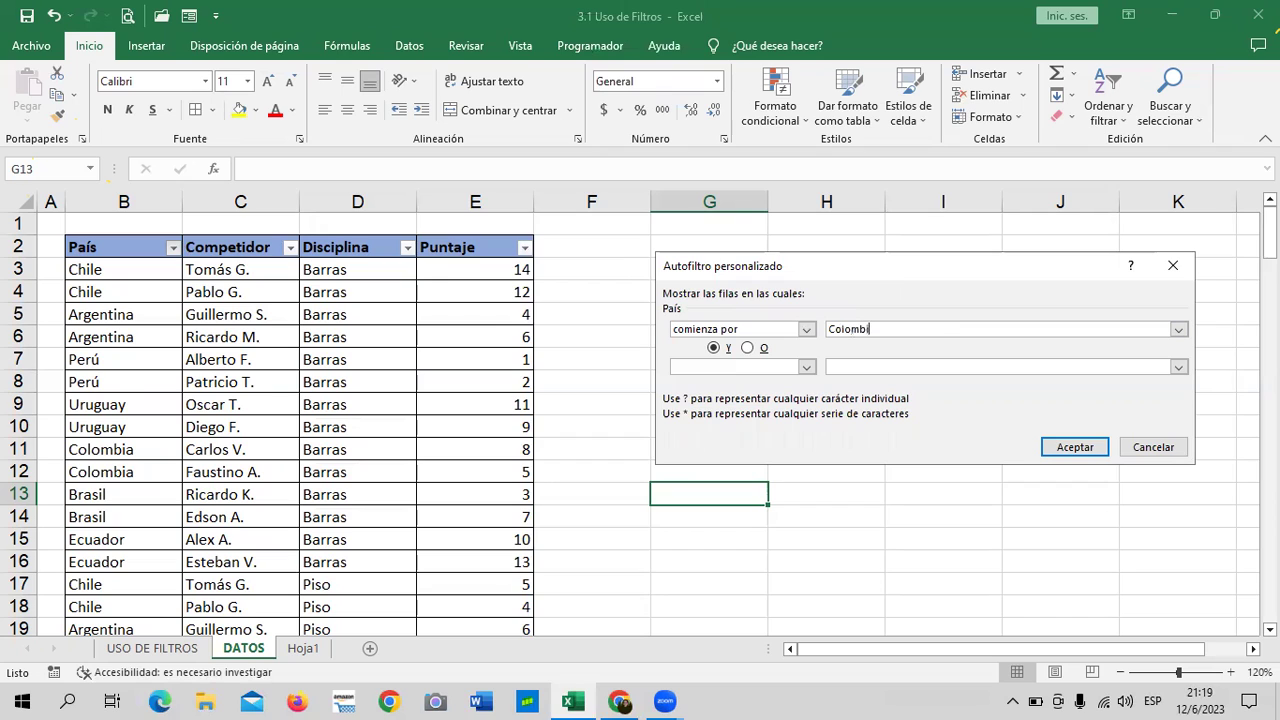
pyautogui.write('a')
pyautogui.click(1088, 451)
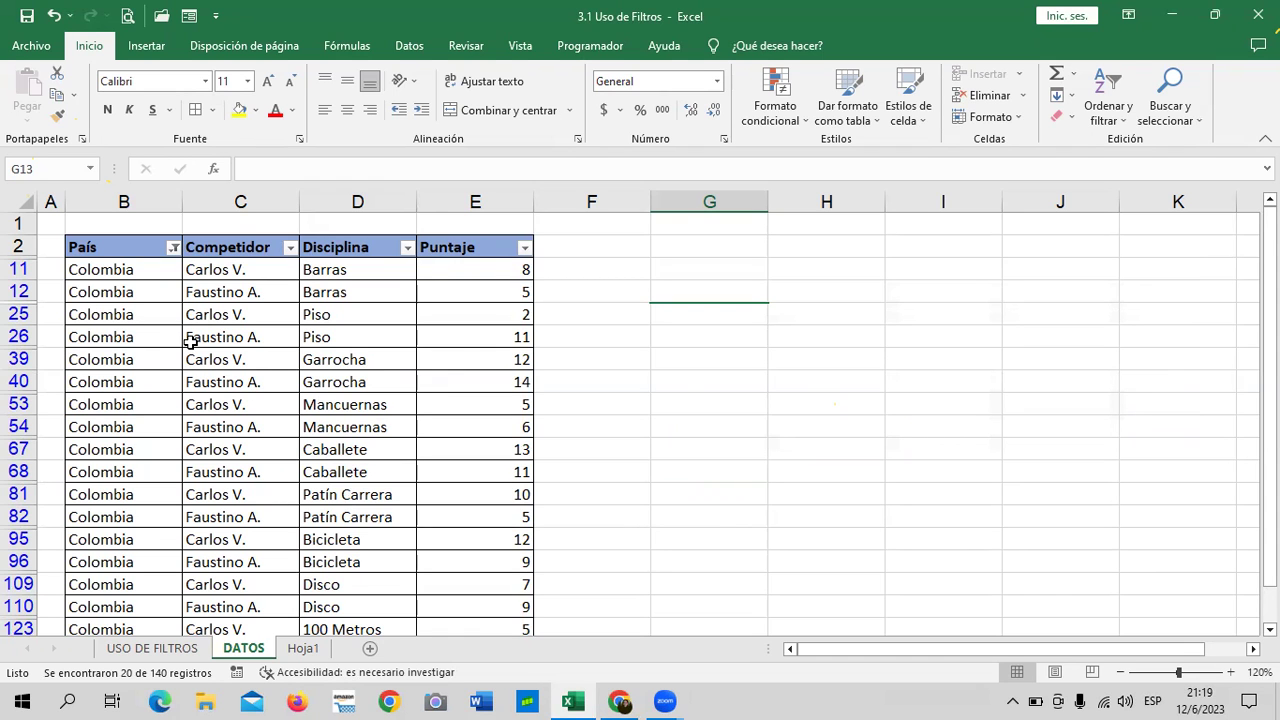
pyautogui.scroll(-2, 191, 341)
pyautogui.scroll(-3, 191, 341)
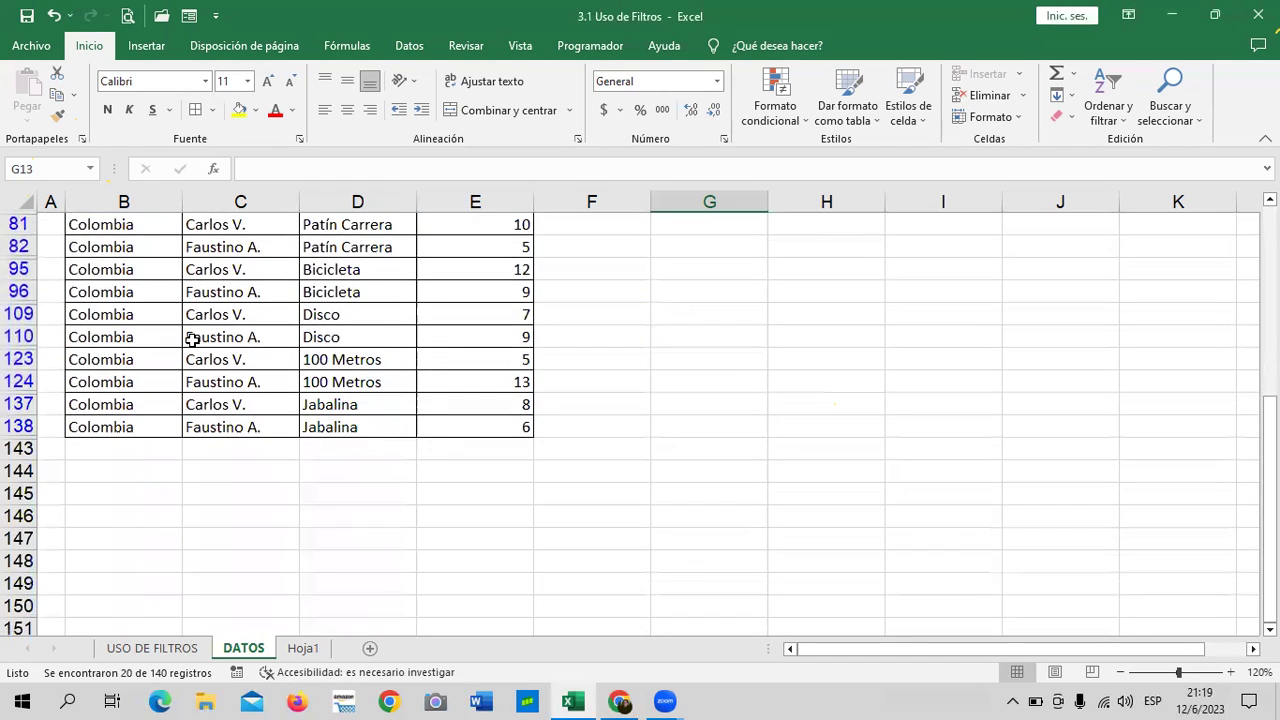
pyautogui.scroll(1, 152, 406)
pyautogui.scroll(1, 152, 406)
pyautogui.scroll(2, 152, 406)
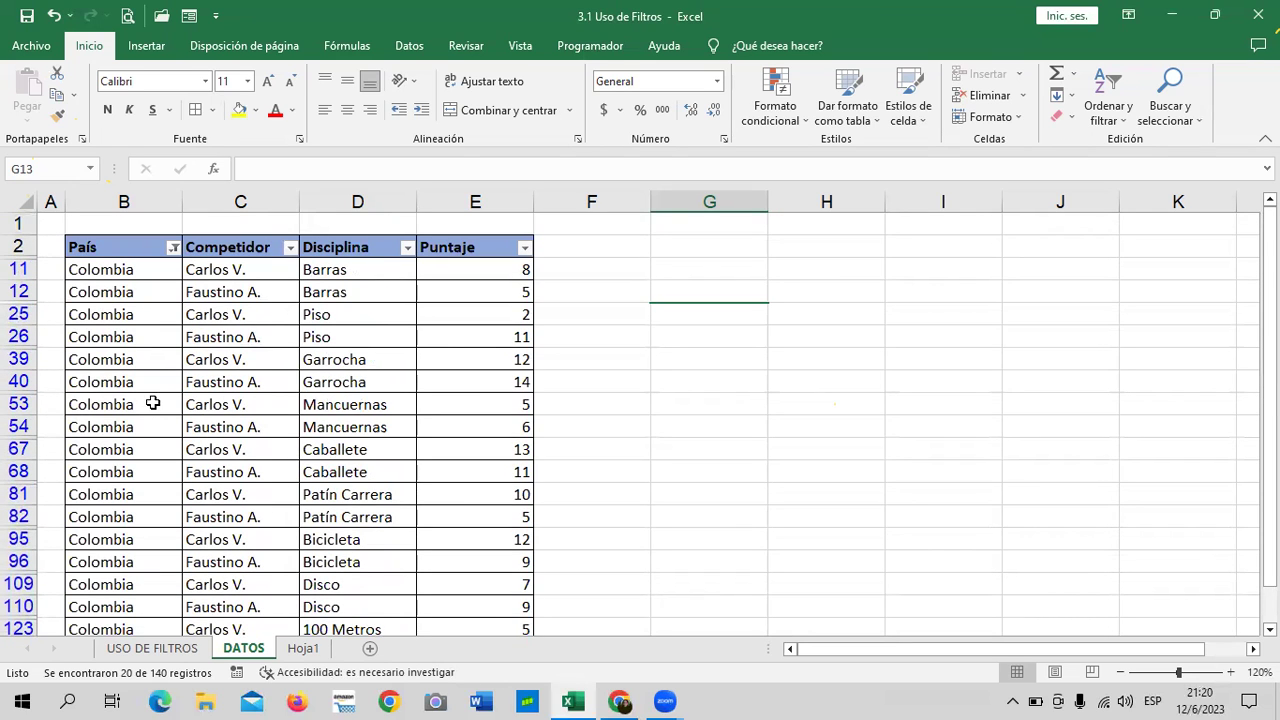
pyautogui.scroll(-2, 152, 408)
pyautogui.scroll(-2, 152, 408)
pyautogui.scroll(-1, 152, 404)
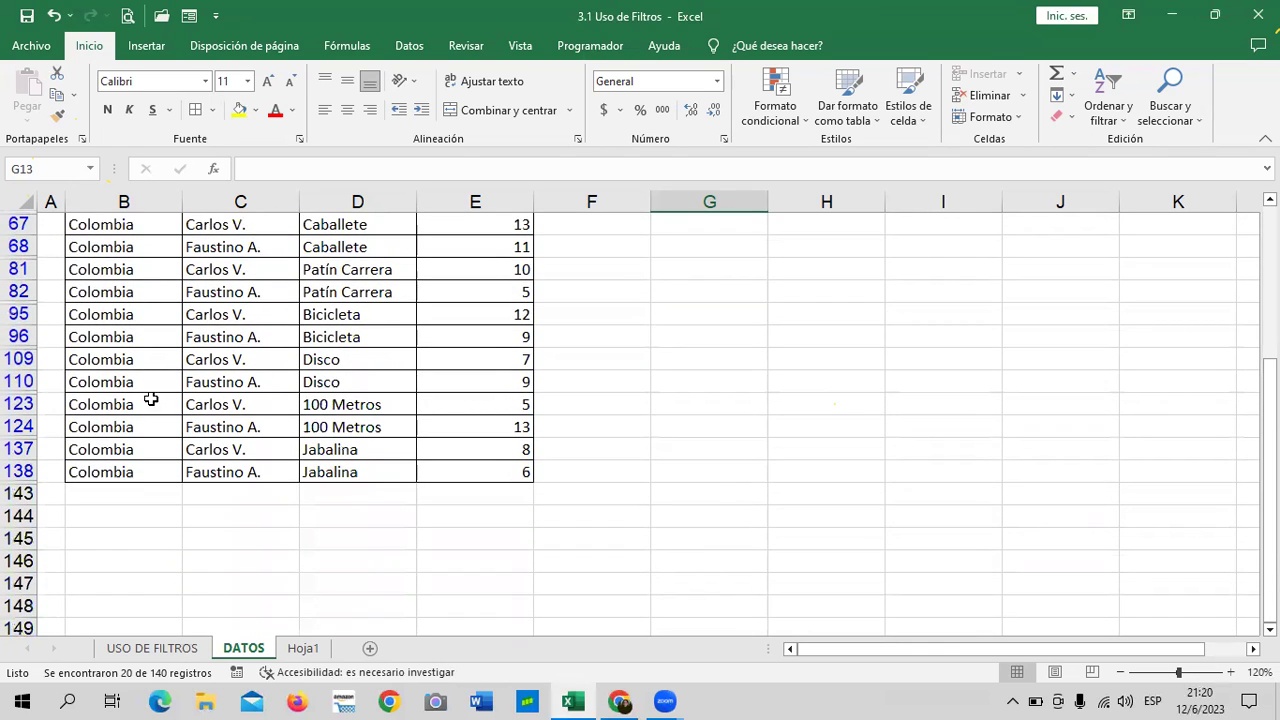
pyautogui.scroll(2, 150, 399)
pyautogui.scroll(2, 150, 399)
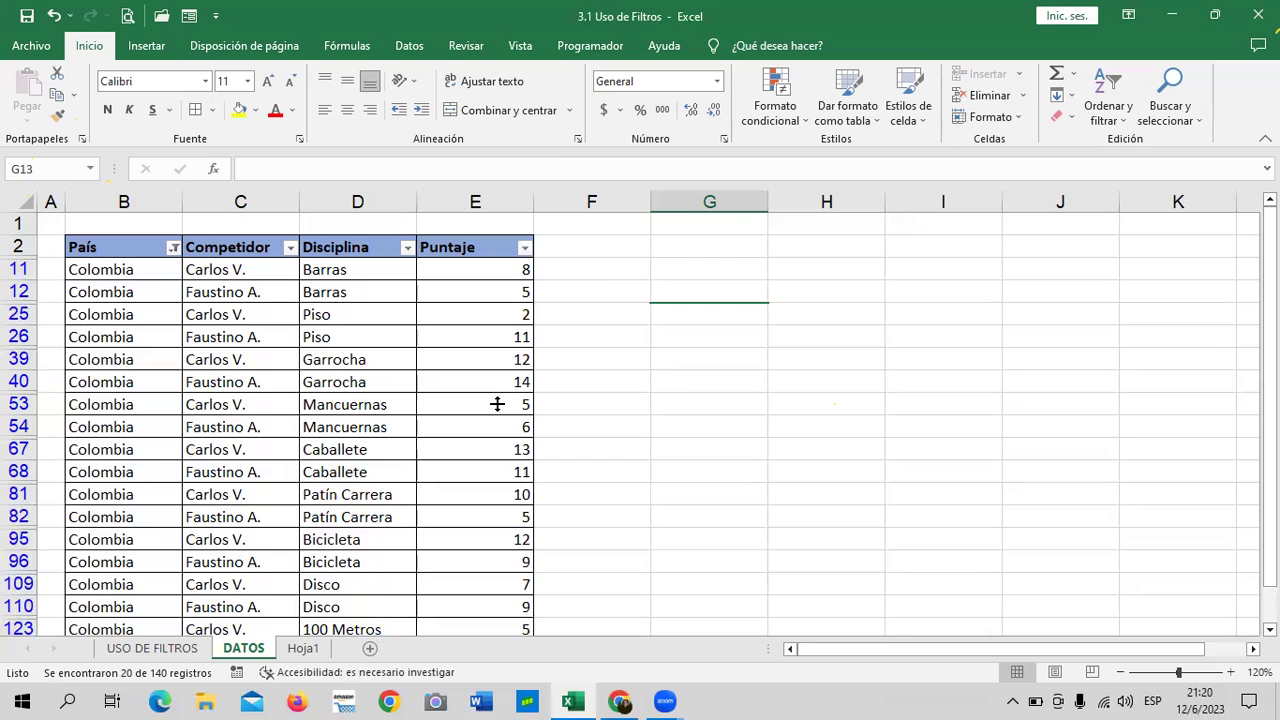
pyautogui.scroll(-1, 495, 395)
pyautogui.scroll(-1, 495, 391)
pyautogui.scroll(-1, 495, 391)
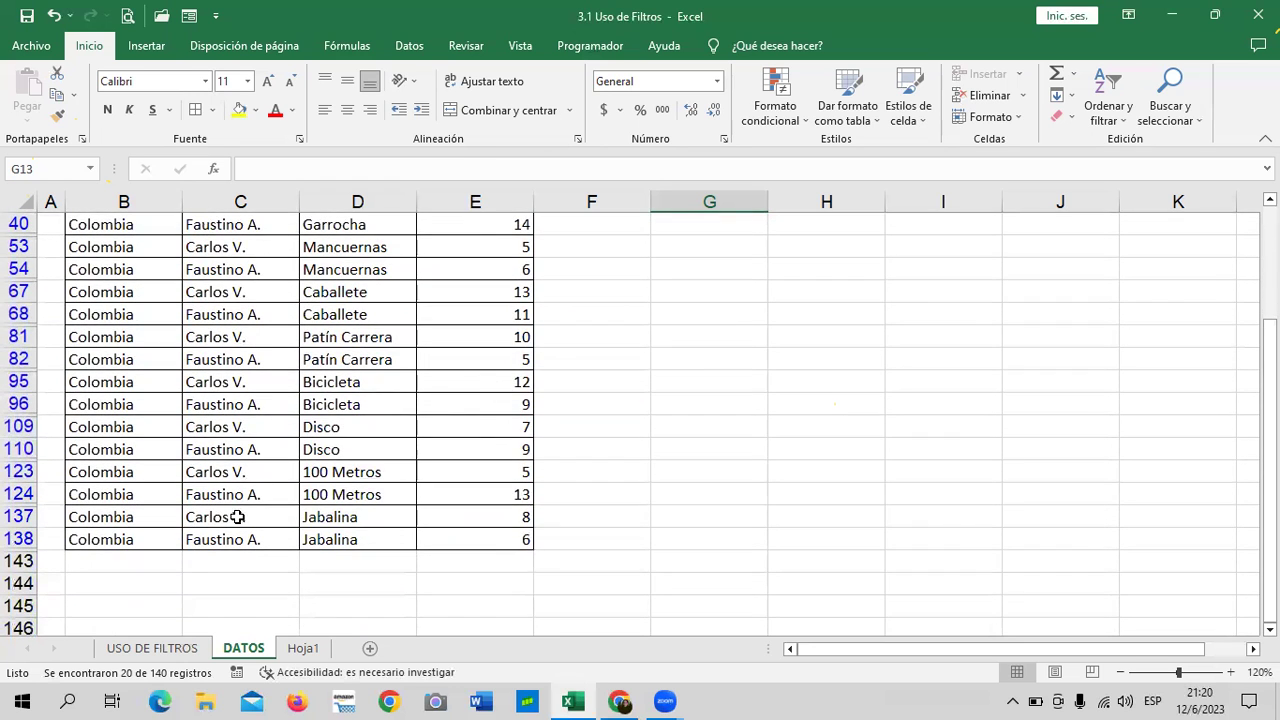
pyautogui.scroll(1, 228, 521)
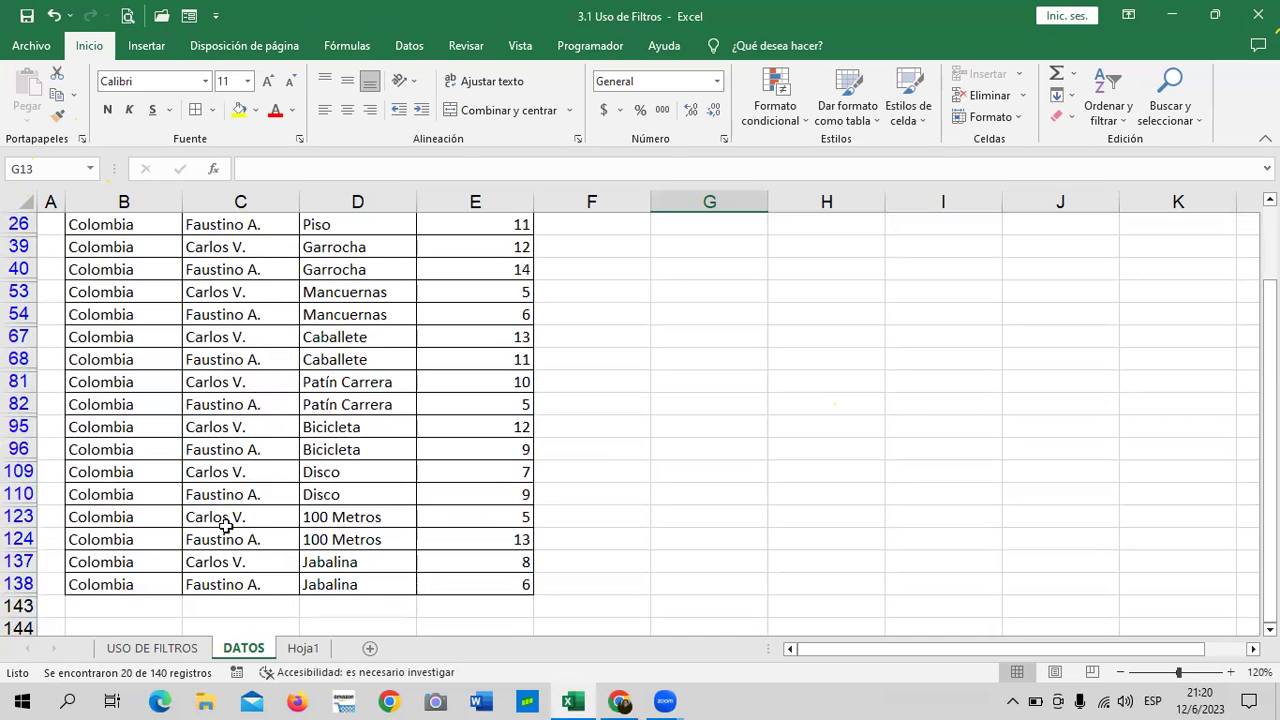
pyautogui.scroll(2, 226, 526)
pyautogui.scroll(-3, 226, 526)
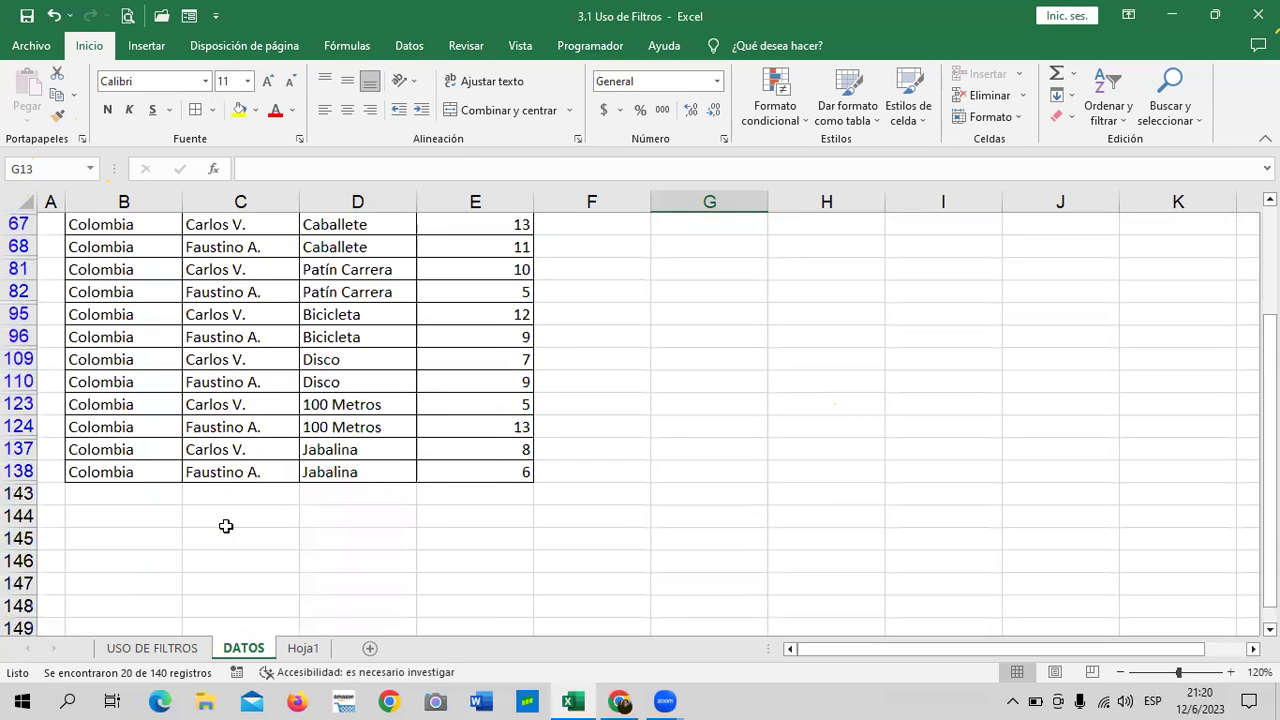
pyautogui.scroll(1, 216, 529)
pyautogui.scroll(2, 176, 524)
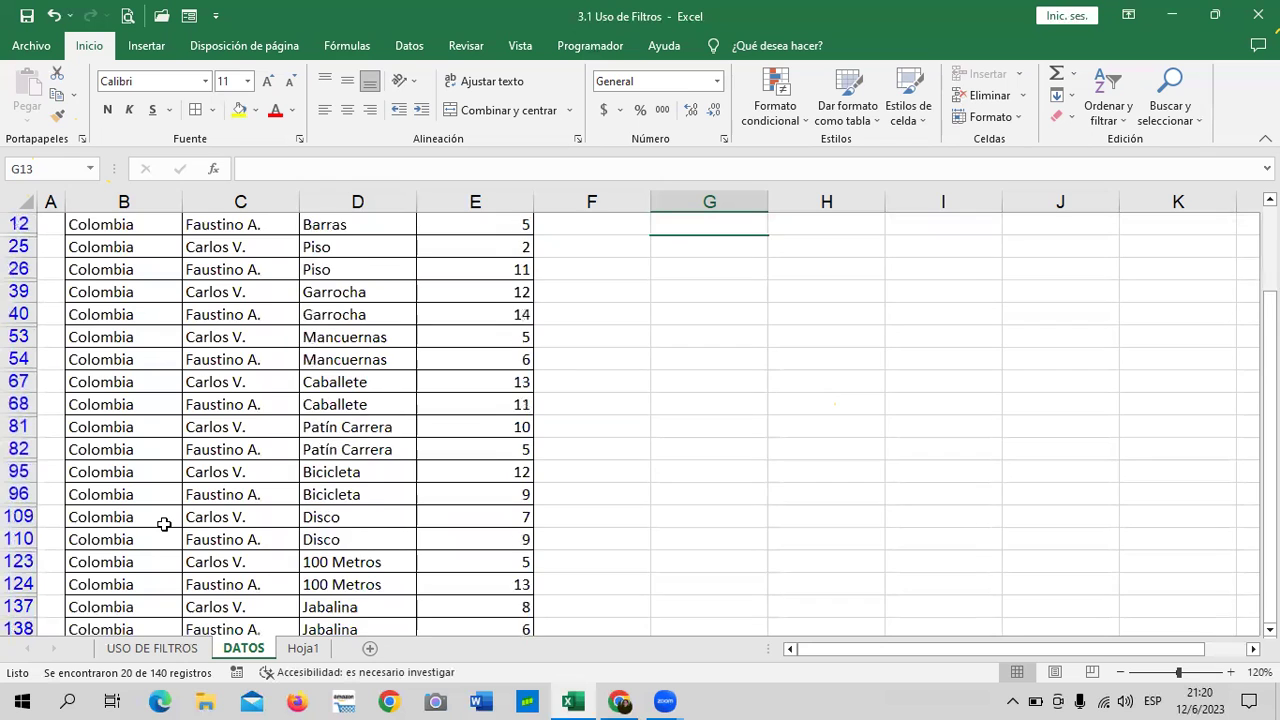
pyautogui.scroll(1, 166, 523)
pyautogui.scroll(-1, 160, 409)
pyautogui.scroll(-2, 329, 517)
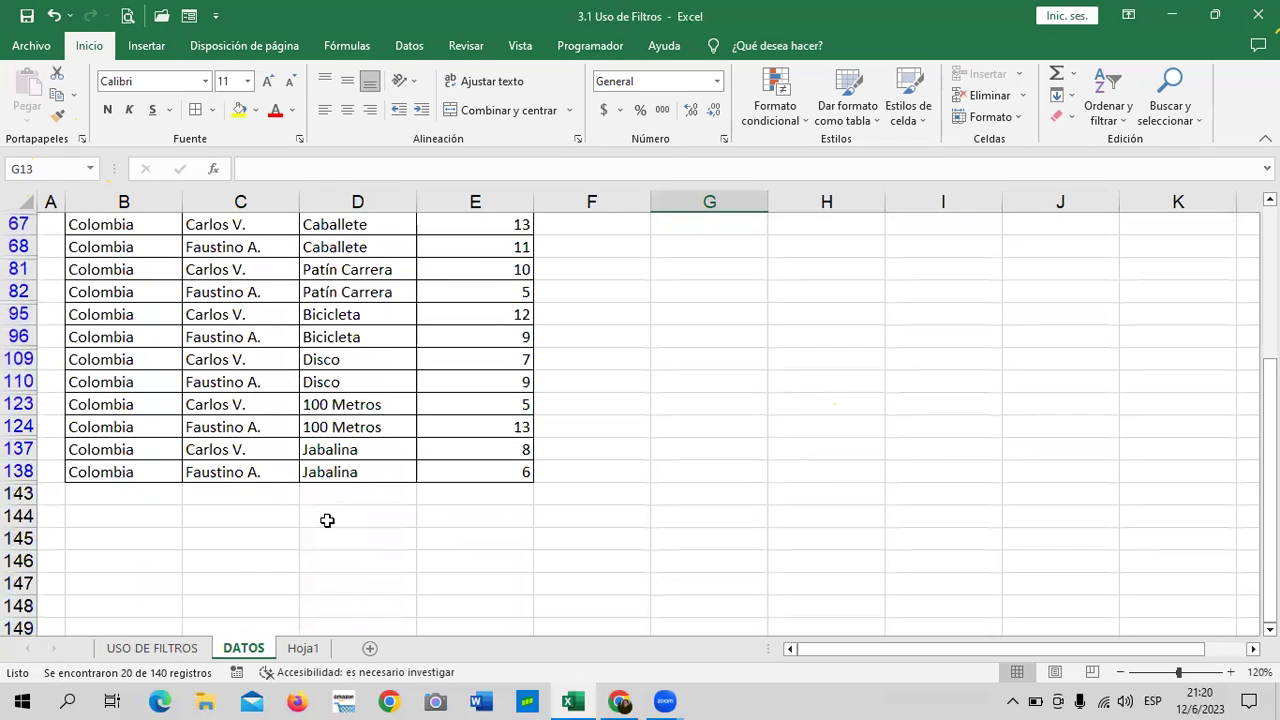
pyautogui.scroll(1, 327, 519)
pyautogui.scroll(1, 327, 519)
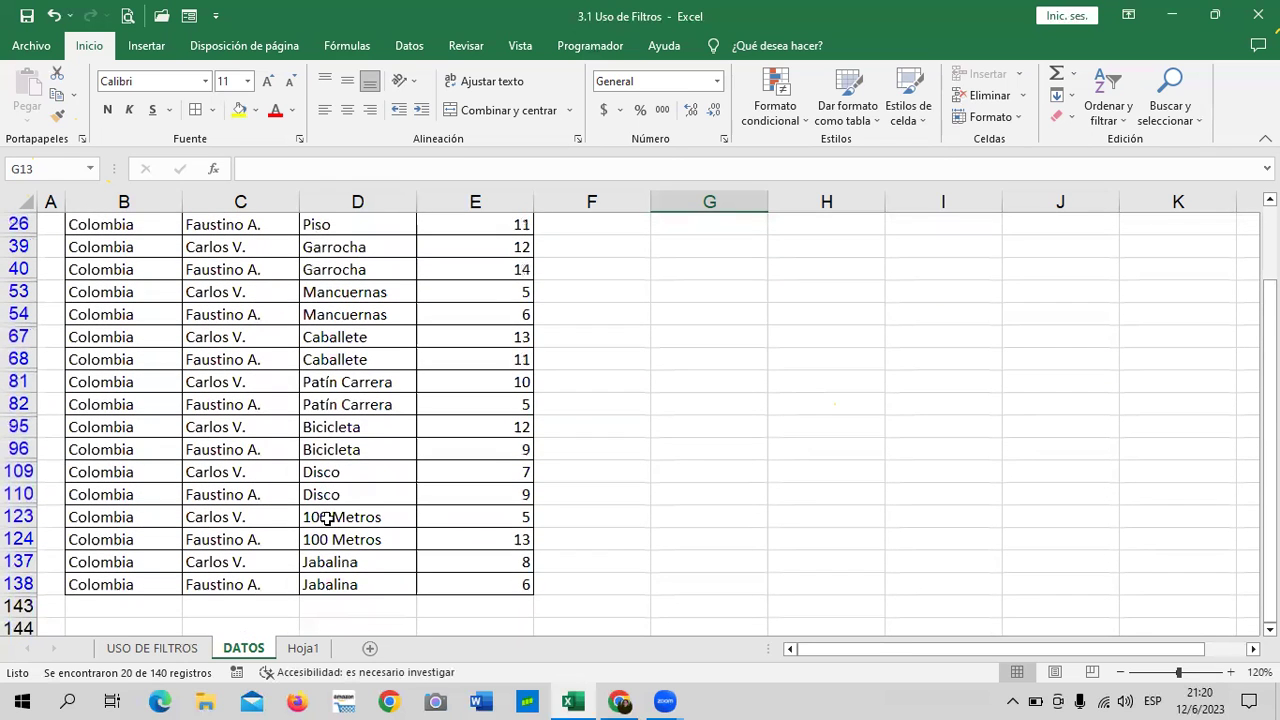
pyautogui.scroll(1, 327, 519)
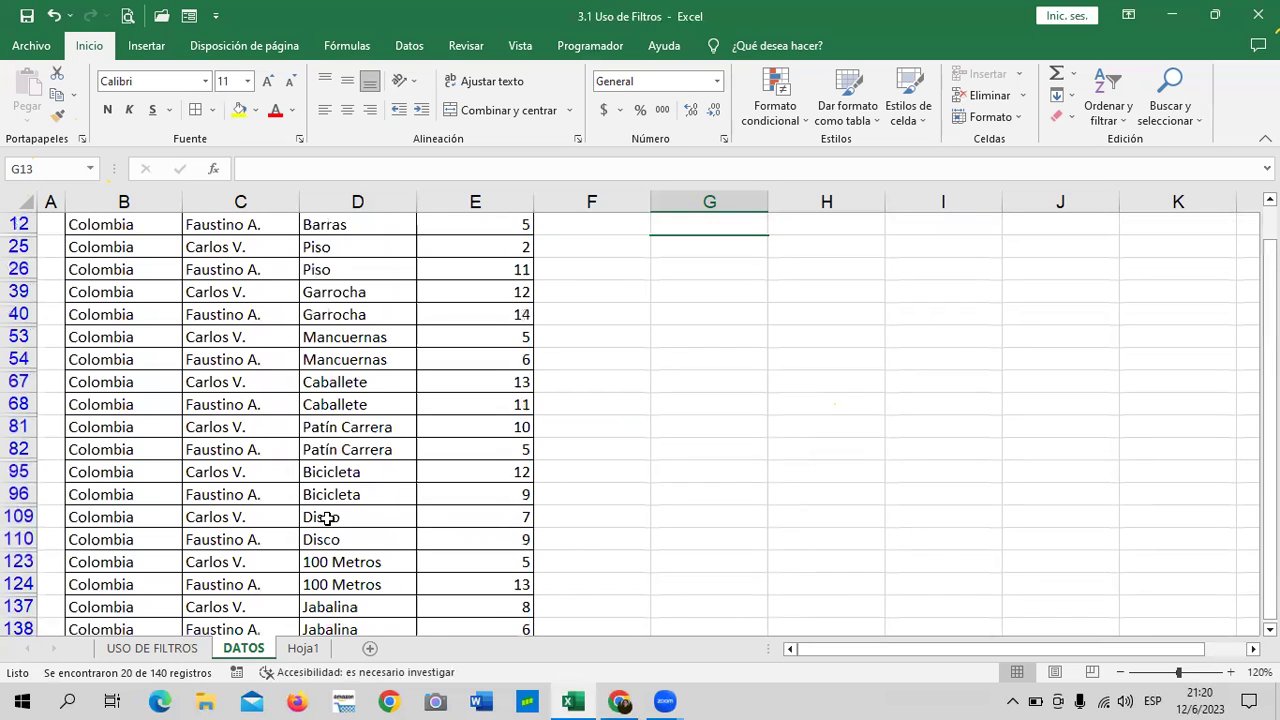
pyautogui.scroll(1, 327, 519)
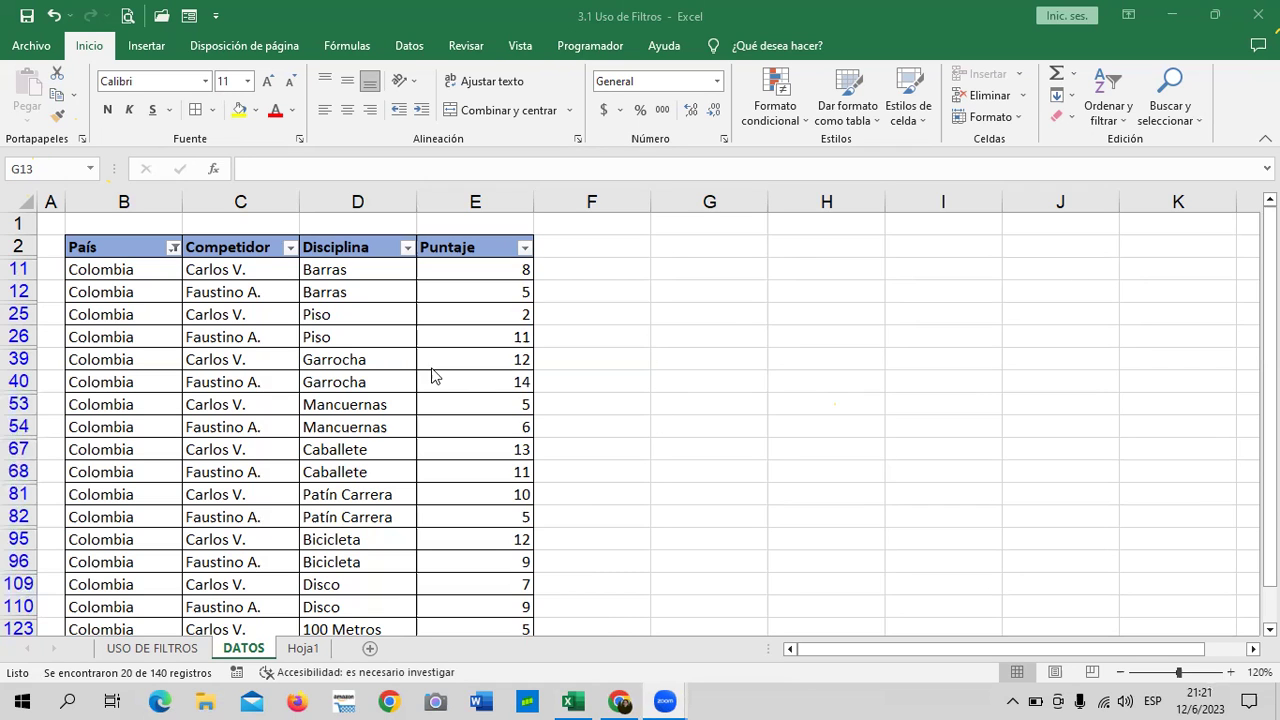
pyautogui.scroll(-2, 337, 449)
pyautogui.scroll(-2, 337, 449)
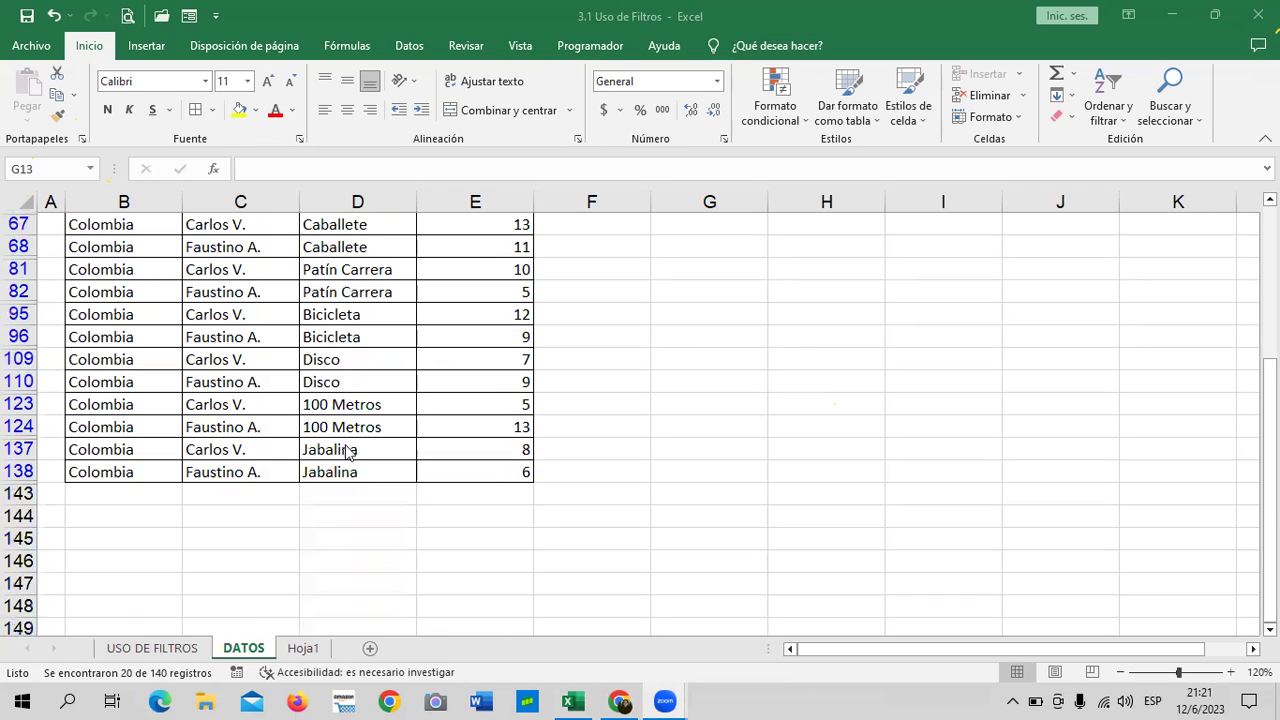
pyautogui.scroll(2, 363, 471)
pyautogui.scroll(2, 403, 474)
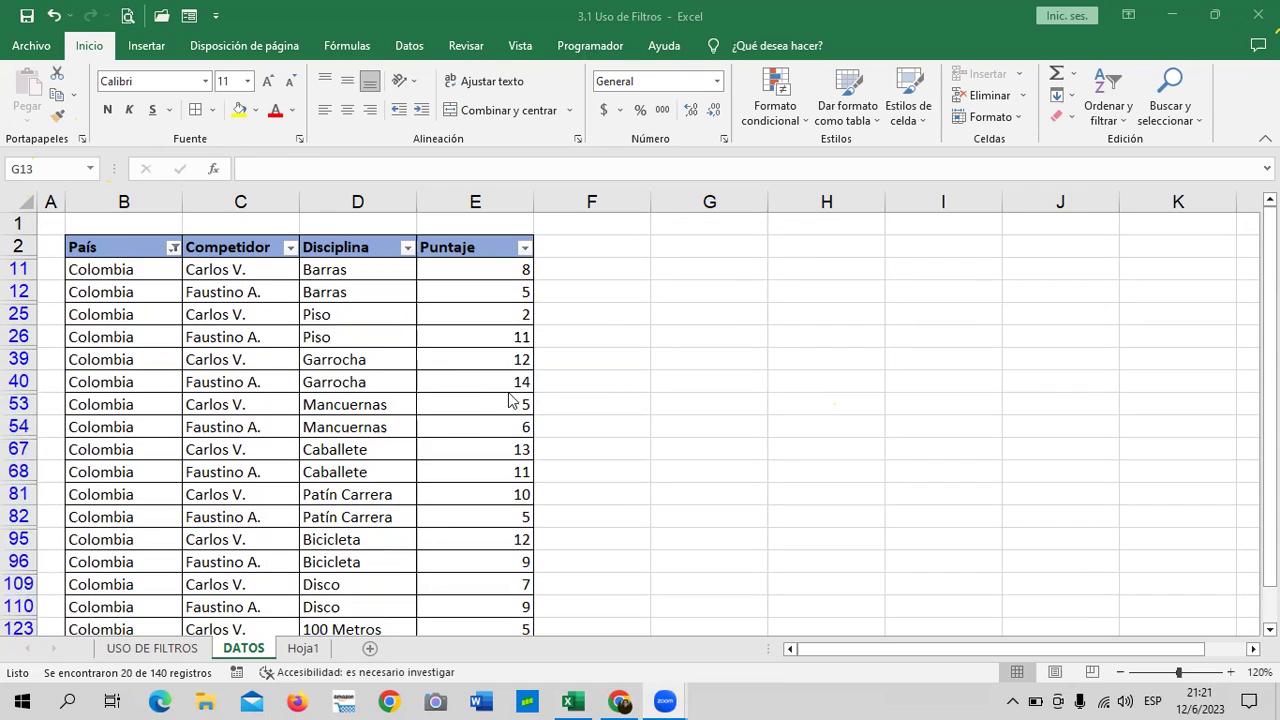
pyautogui.scroll(-2, 502, 340)
pyautogui.scroll(-2, 503, 345)
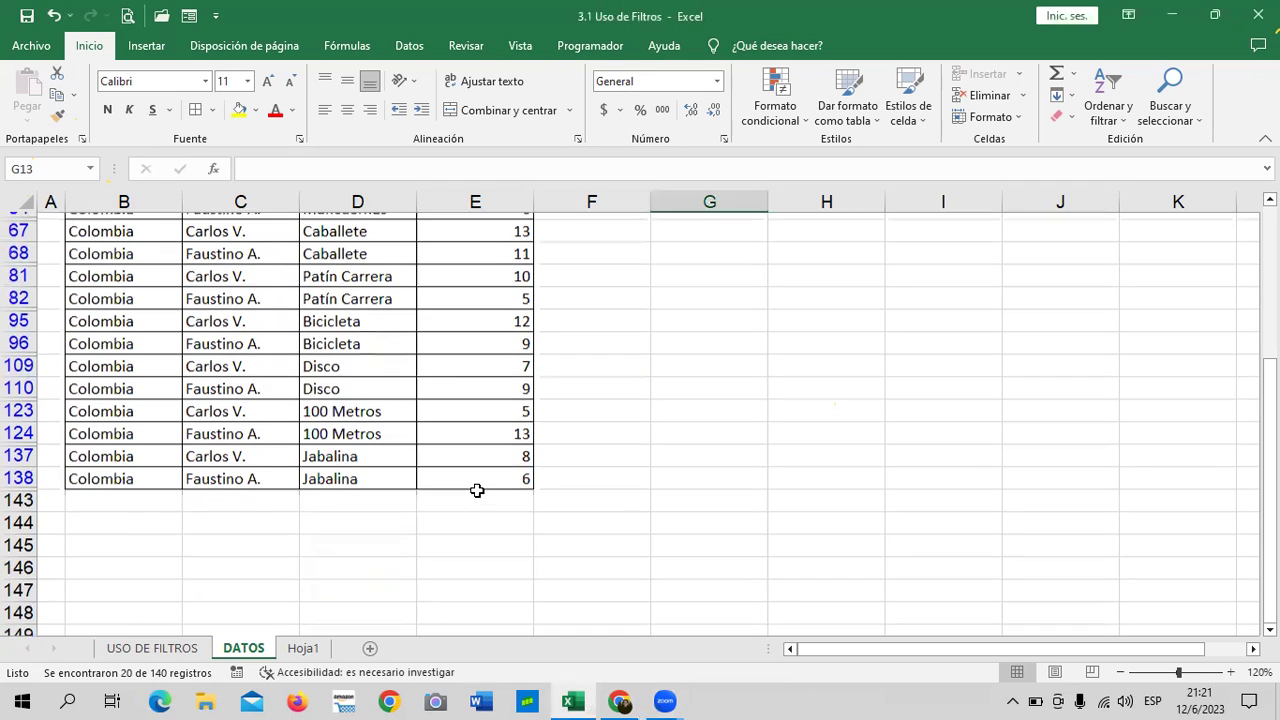
pyautogui.scroll(4, 477, 490)
pyautogui.scroll(-2, 477, 490)
pyautogui.scroll(-1, 477, 490)
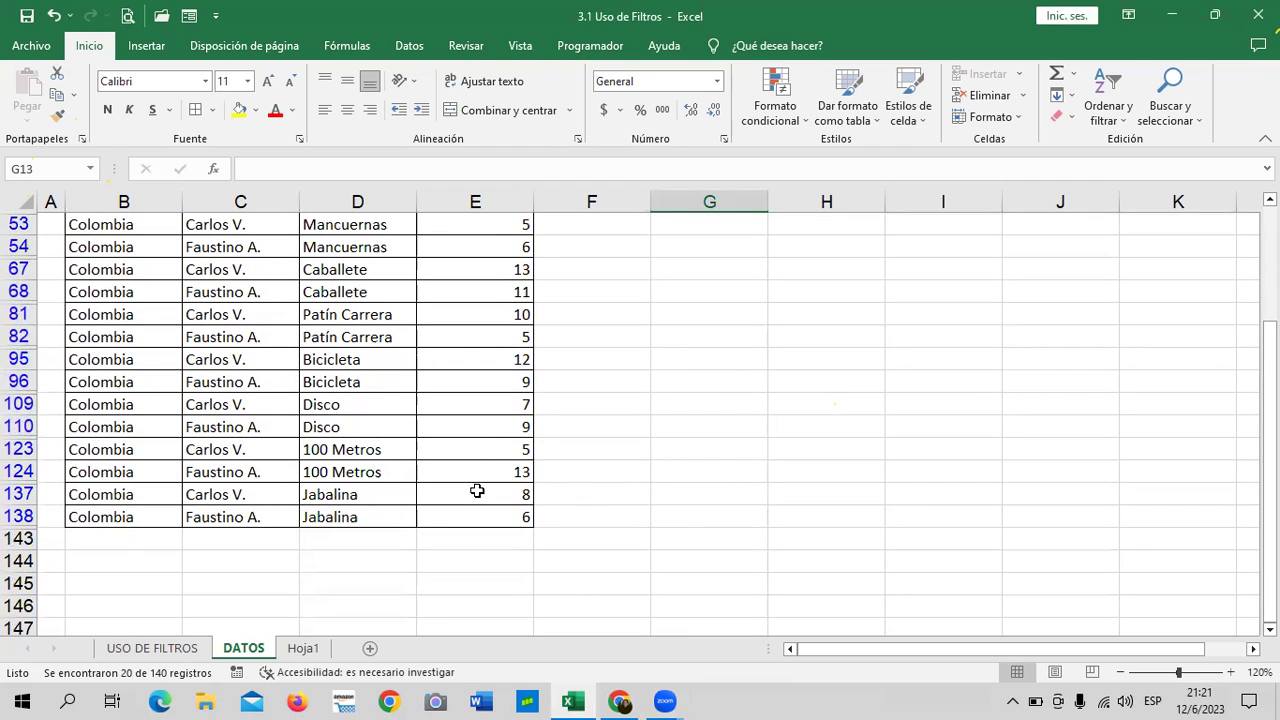
pyautogui.scroll(2, 450, 450)
pyautogui.scroll(1, 528, 371)
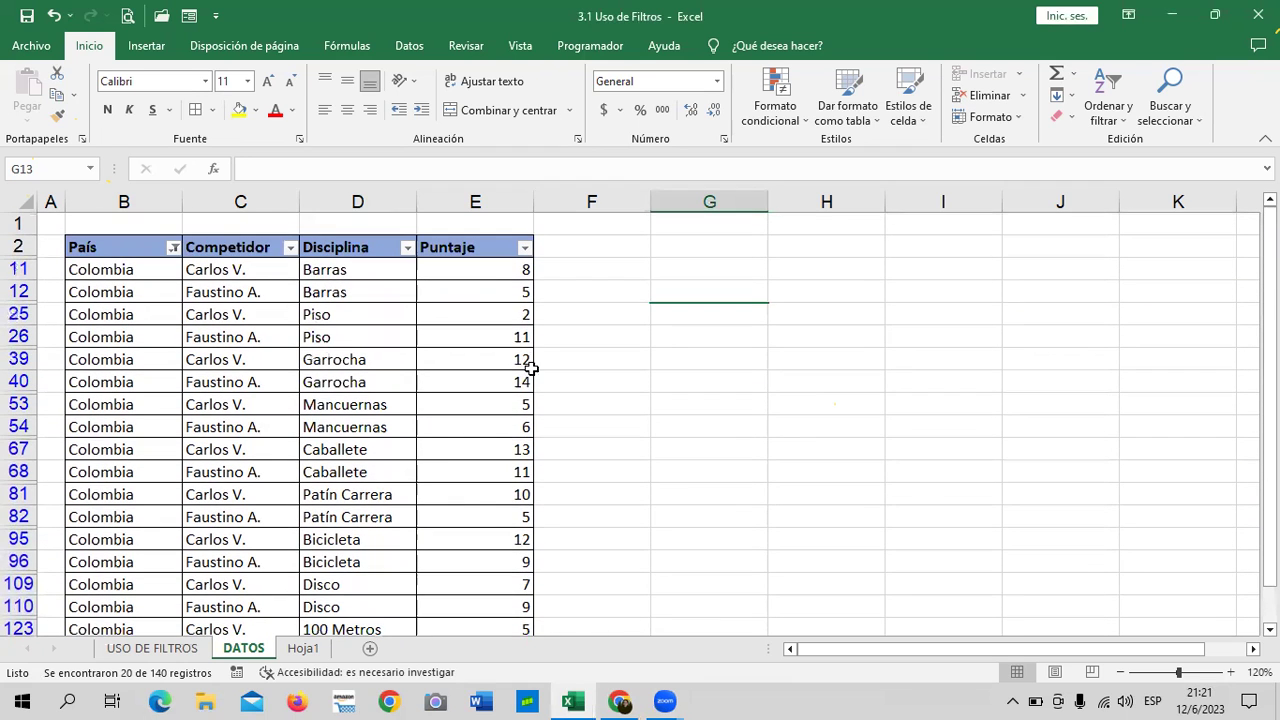
pyautogui.click(174, 247)
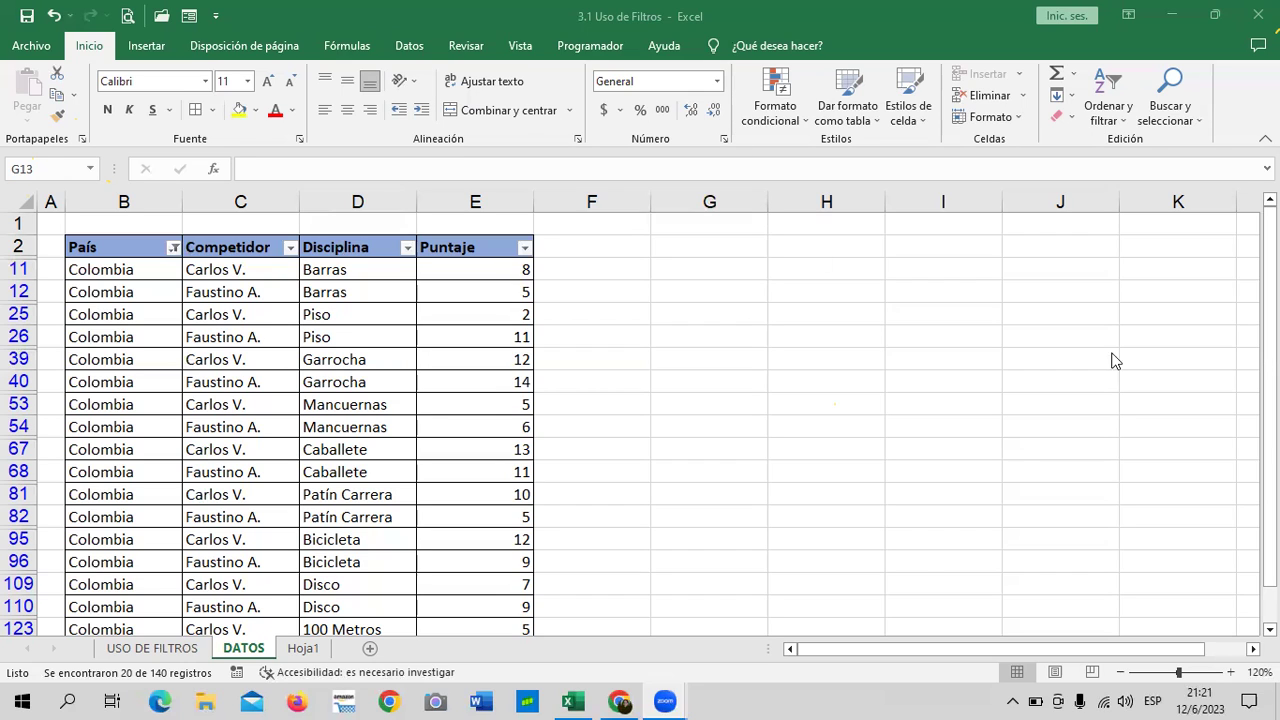
pyautogui.hotkey('ctrl', 's')
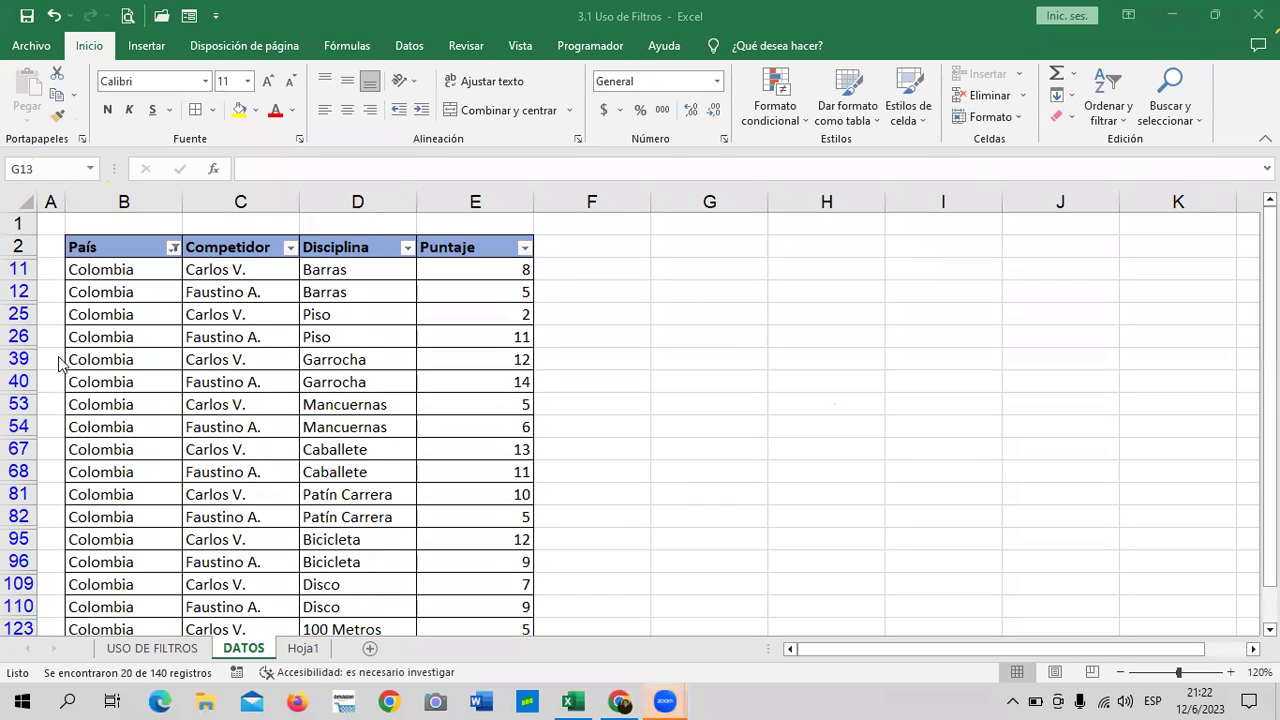
# Check (Seleccionar todo) in the País filter and apply it with ACEPTAR.
pyautogui.click(173, 247)
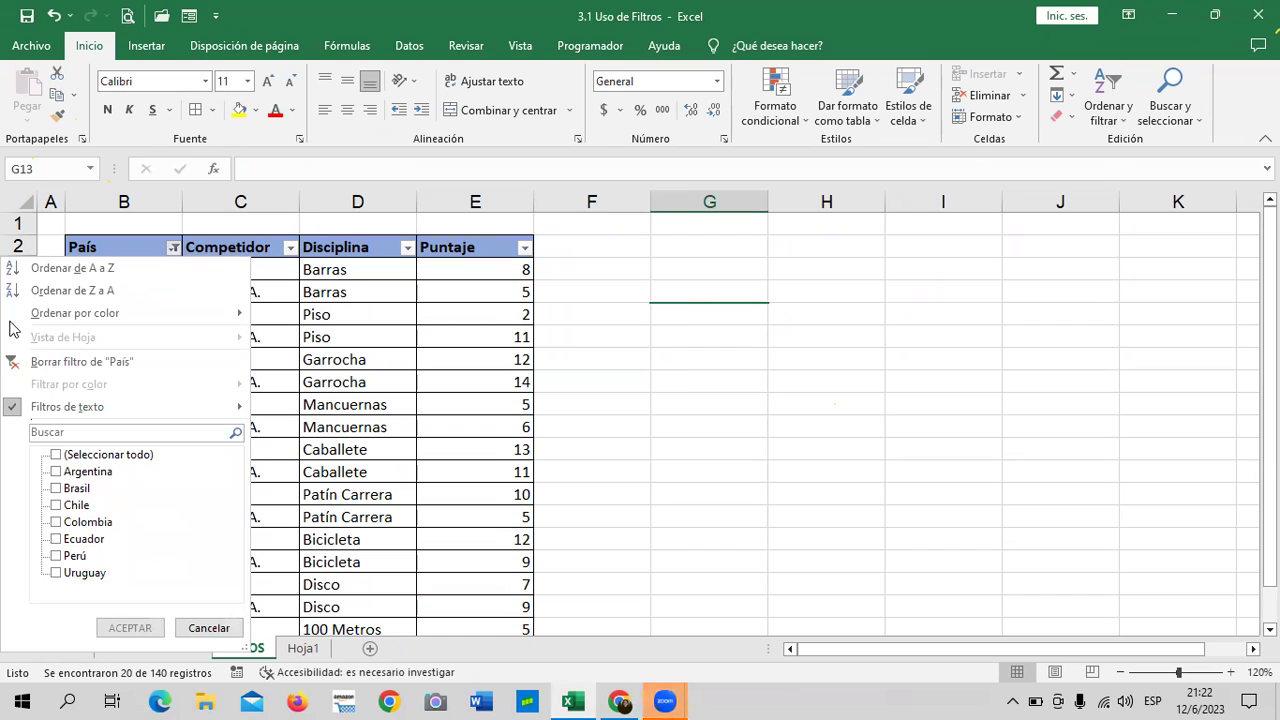
pyautogui.click(88, 461)
pyautogui.click(88, 461)
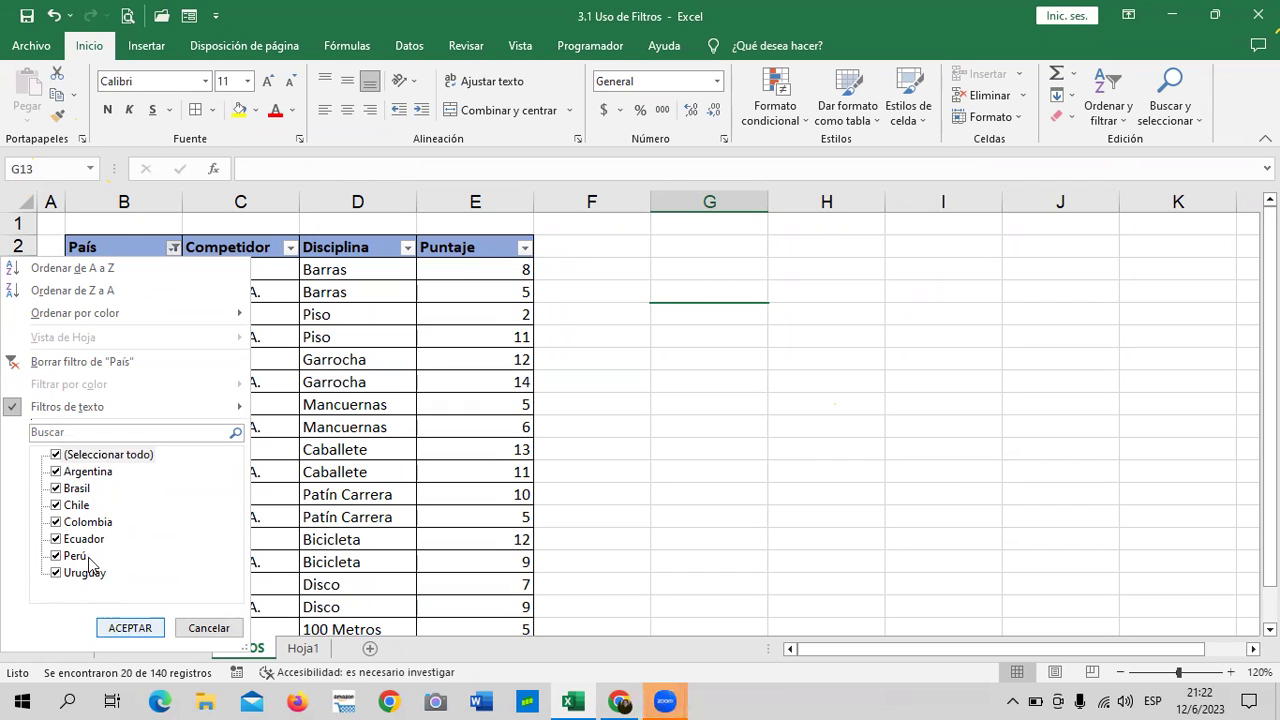
pyautogui.click(125, 632)
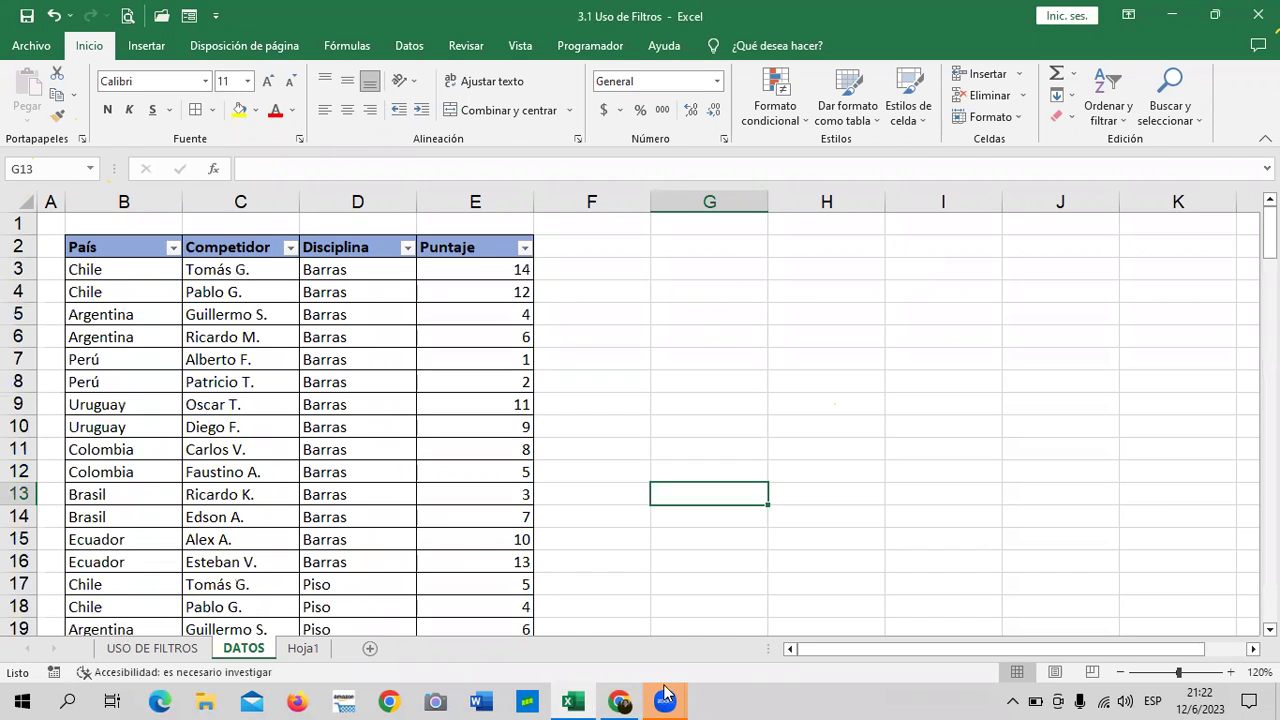
pyautogui.moveTo(668, 700)
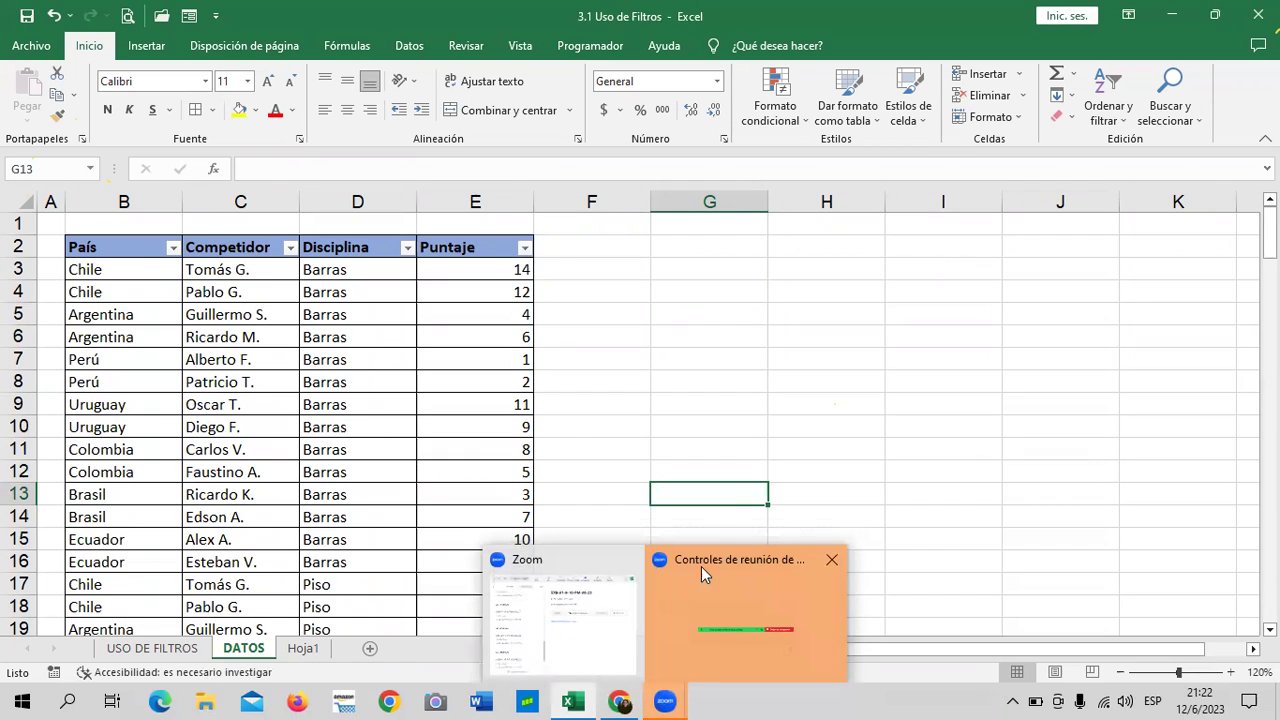
pyautogui.click(798, 425)
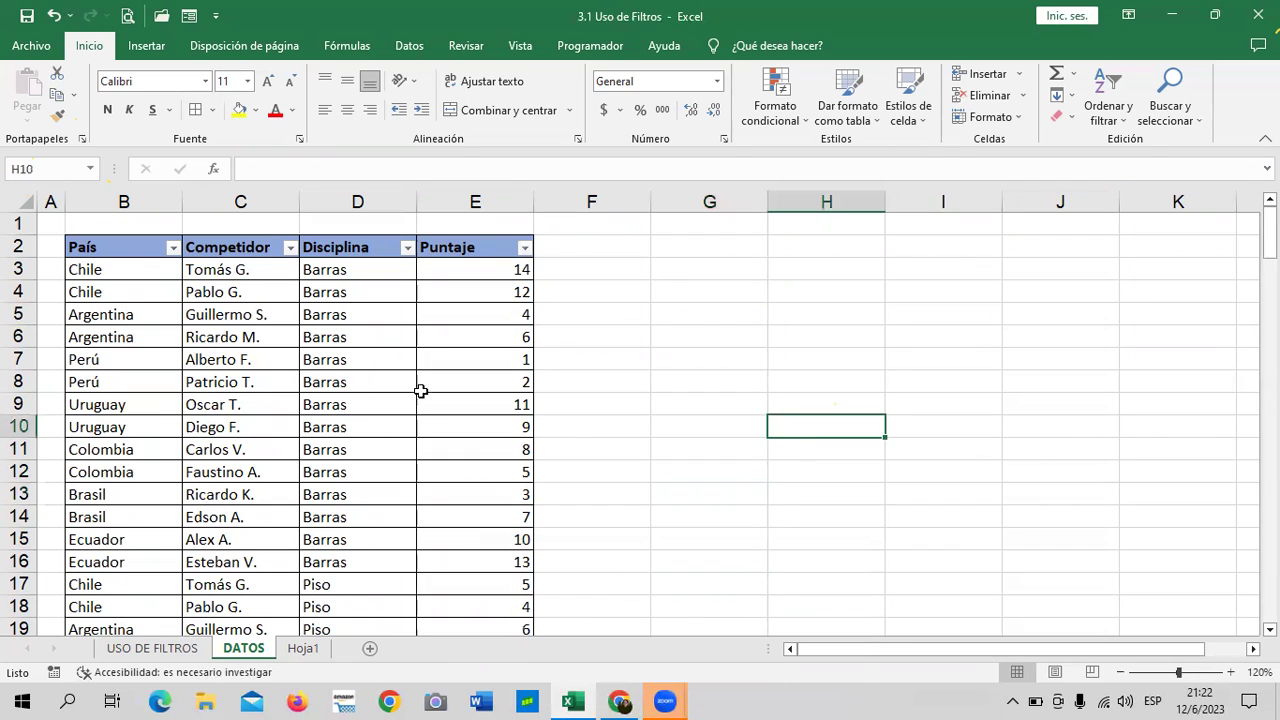
pyautogui.scroll(-3, 240, 400)
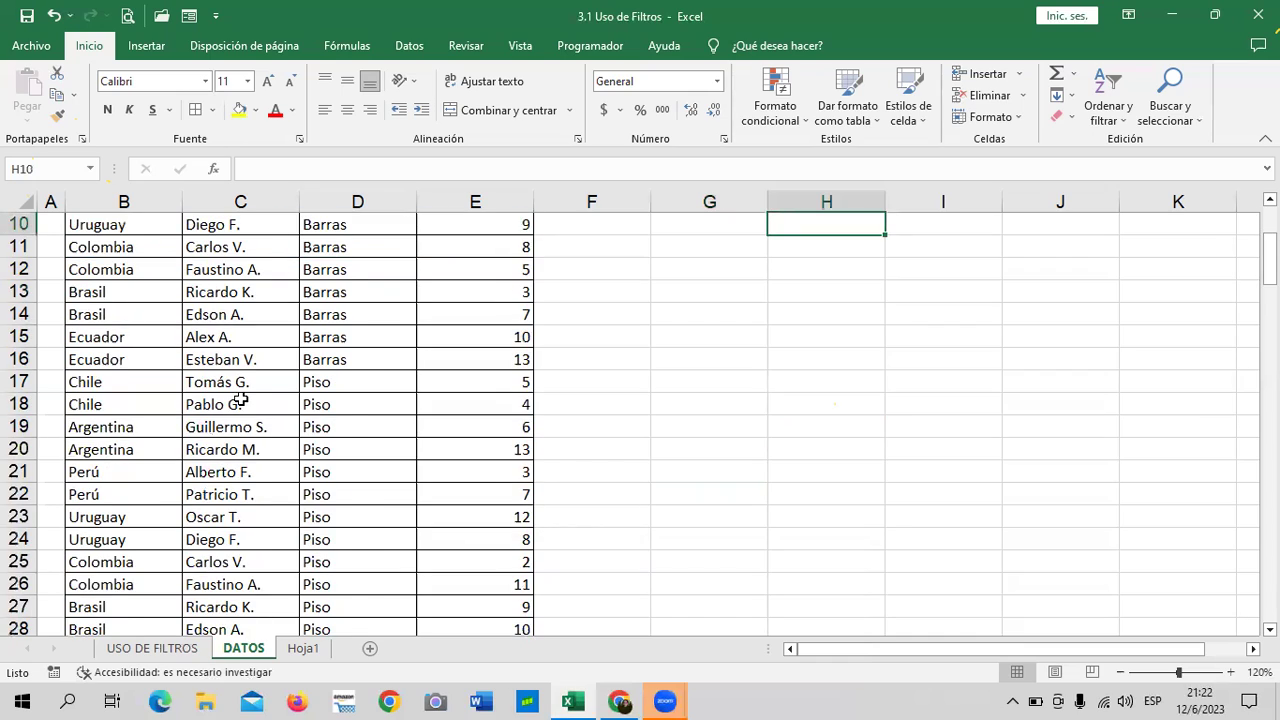
pyautogui.scroll(-6, 240, 400)
pyautogui.scroll(-5, 240, 400)
pyautogui.scroll(-6, 241, 402)
pyautogui.scroll(-5, 245, 405)
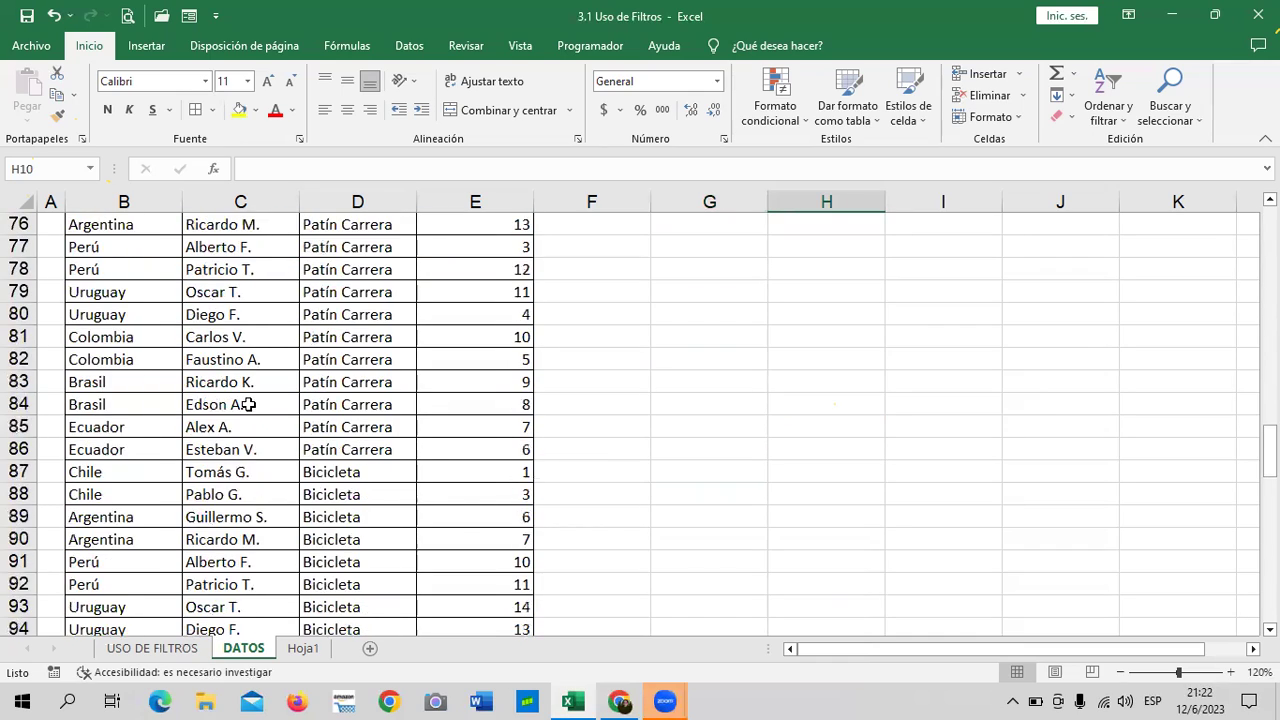
pyautogui.scroll(-4, 249, 409)
pyautogui.scroll(-6, 255, 418)
pyautogui.scroll(-6, 262, 425)
pyautogui.scroll(-6, 268, 428)
pyautogui.scroll(-2, 275, 432)
pyautogui.scroll(7, 283, 436)
pyautogui.scroll(6, 286, 438)
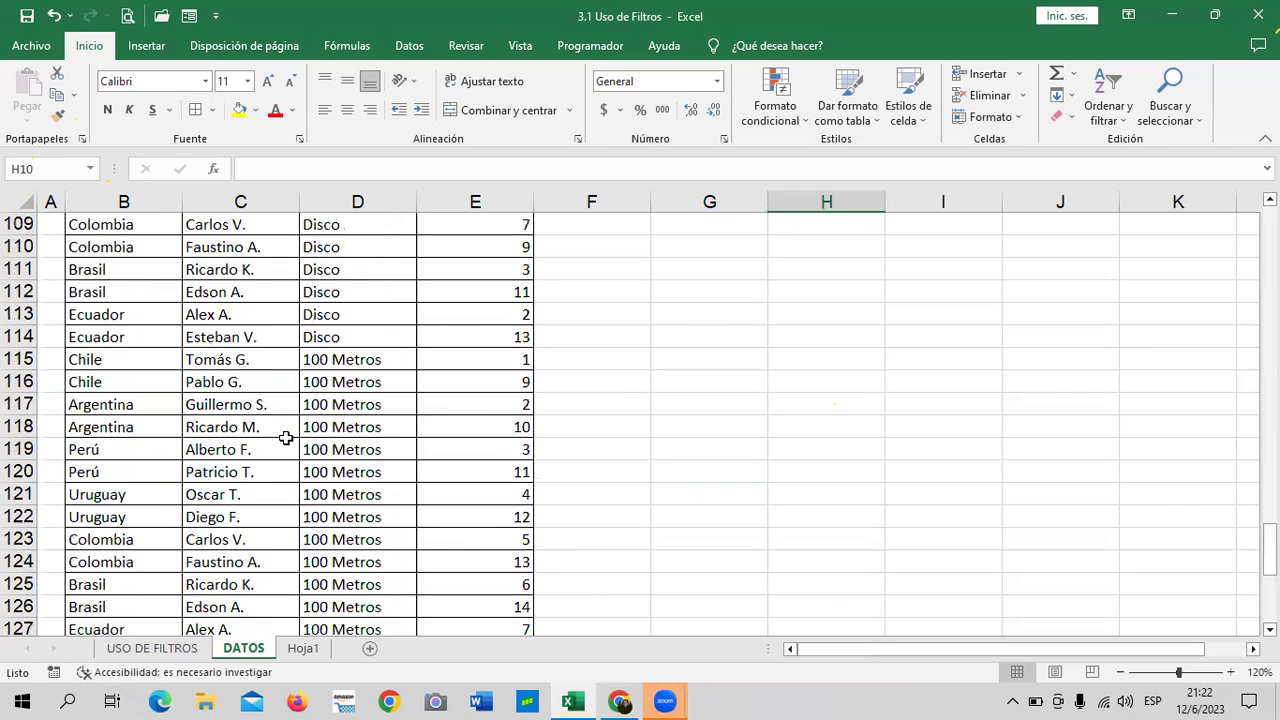
pyautogui.scroll(6, 286, 435)
pyautogui.scroll(10, 286, 432)
pyautogui.scroll(7, 286, 431)
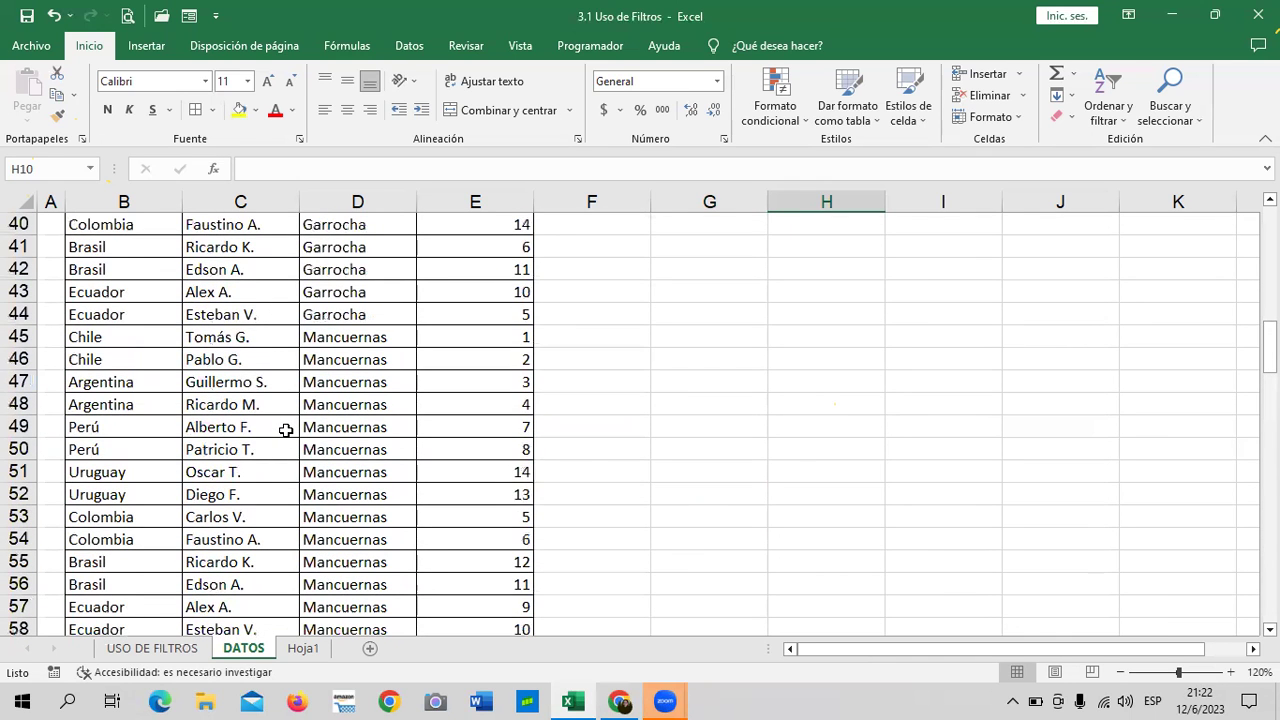
pyautogui.scroll(7, 286, 430)
pyautogui.scroll(4, 171, 443)
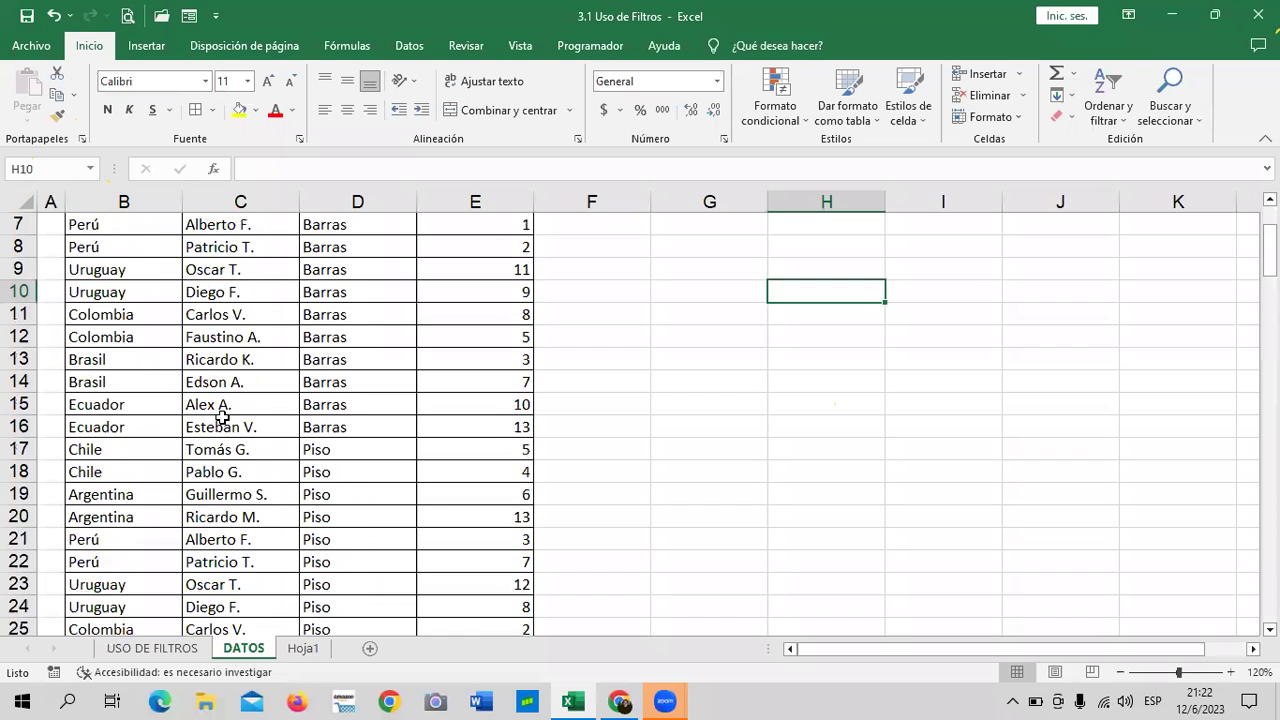
pyautogui.scroll(2, 217, 406)
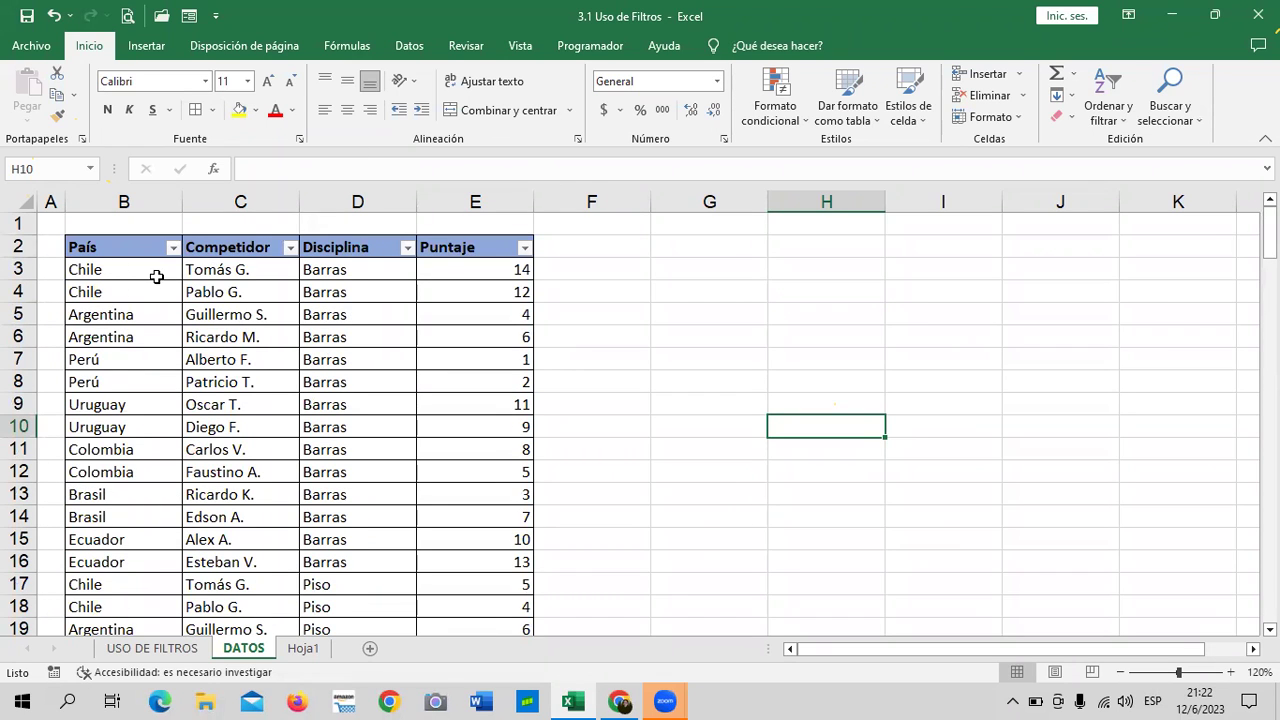
# Open the Competidor filter list and scroll through the competitor names.
pyautogui.click(138, 242)
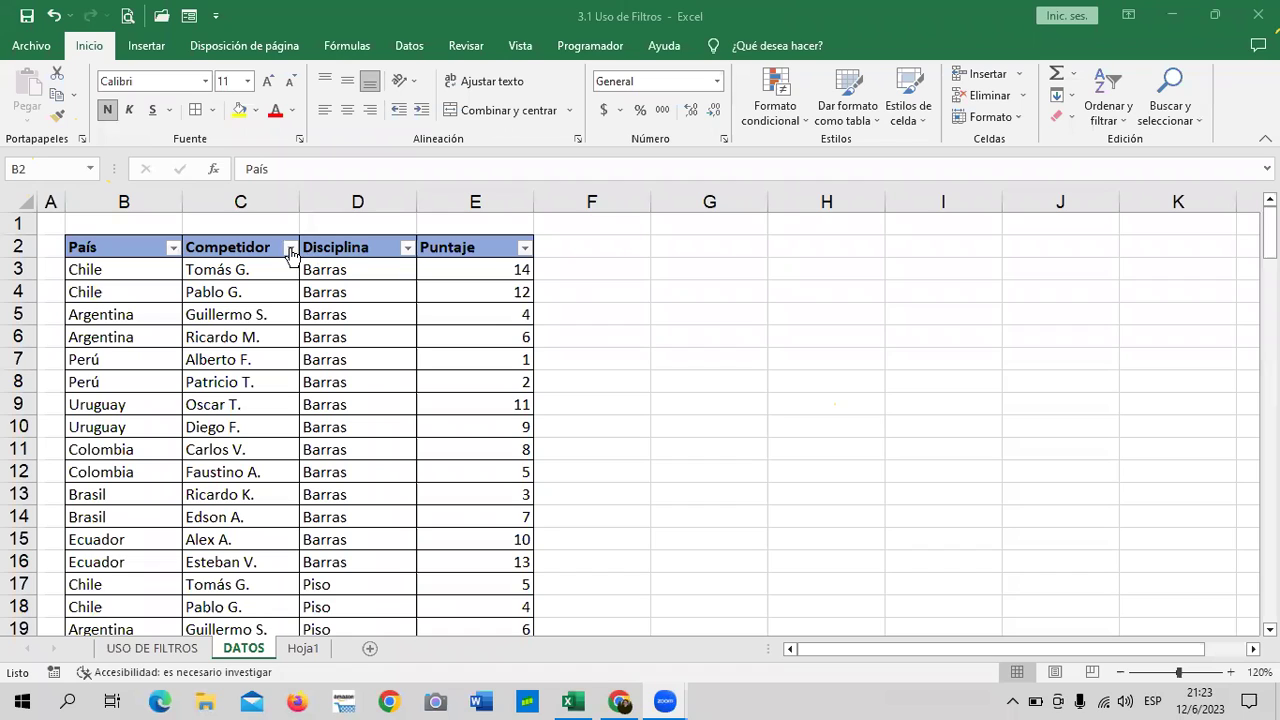
pyautogui.click(290, 249)
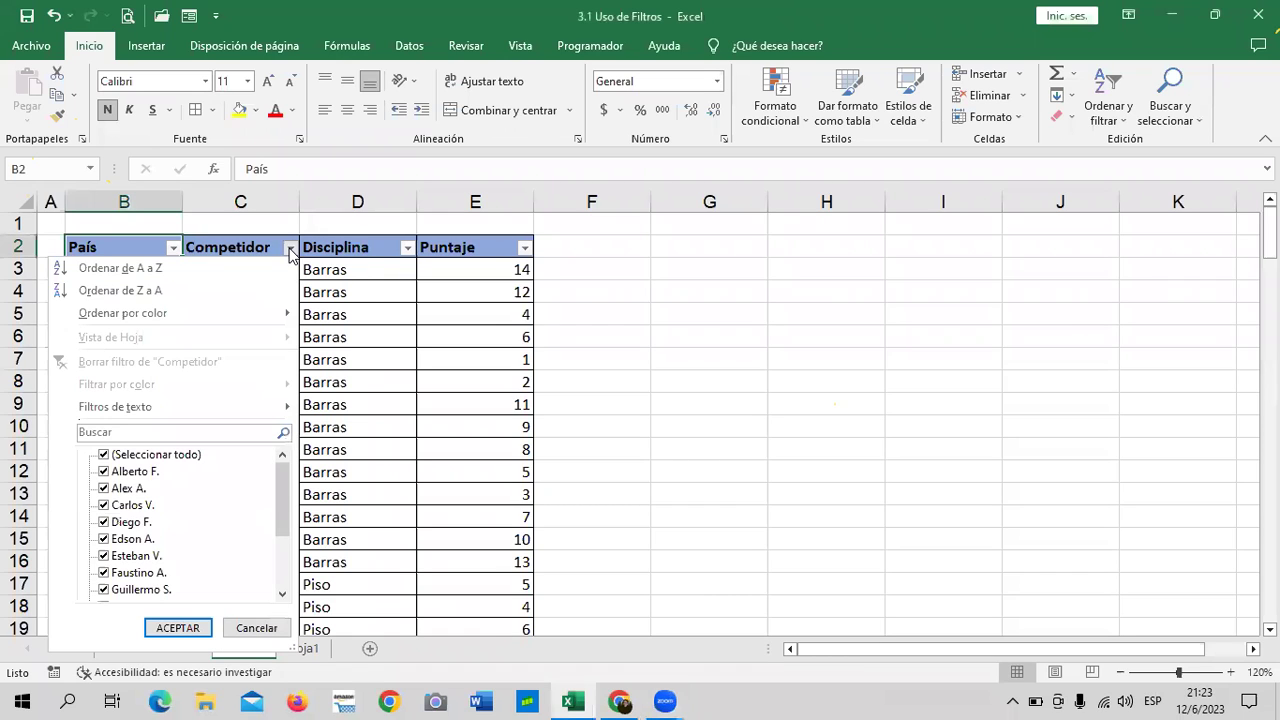
pyautogui.scroll(-3, 287, 552)
pyautogui.scroll(3, 287, 552)
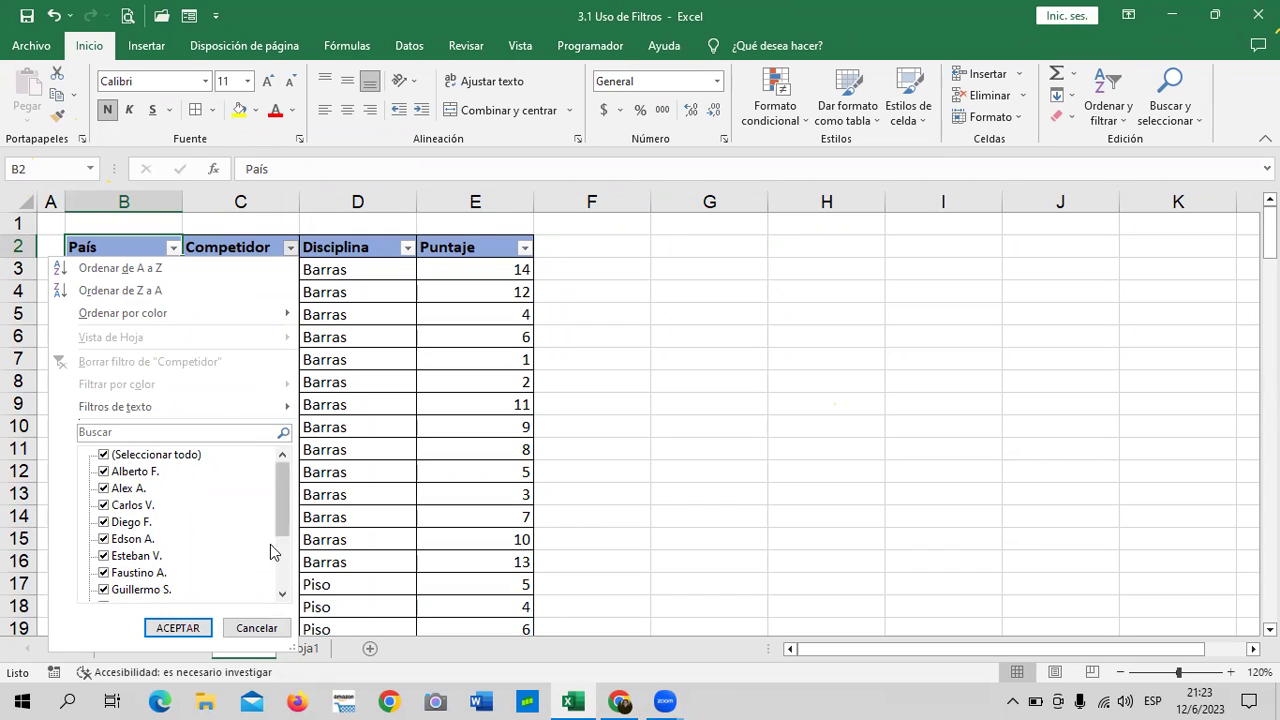
pyautogui.moveTo(281, 505)
pyautogui.mouseDown()
pyautogui.moveTo(281, 584)
pyautogui.moveTo(283, 486)
pyautogui.mouseUp()
pyautogui.scroll(-1, 283, 486)
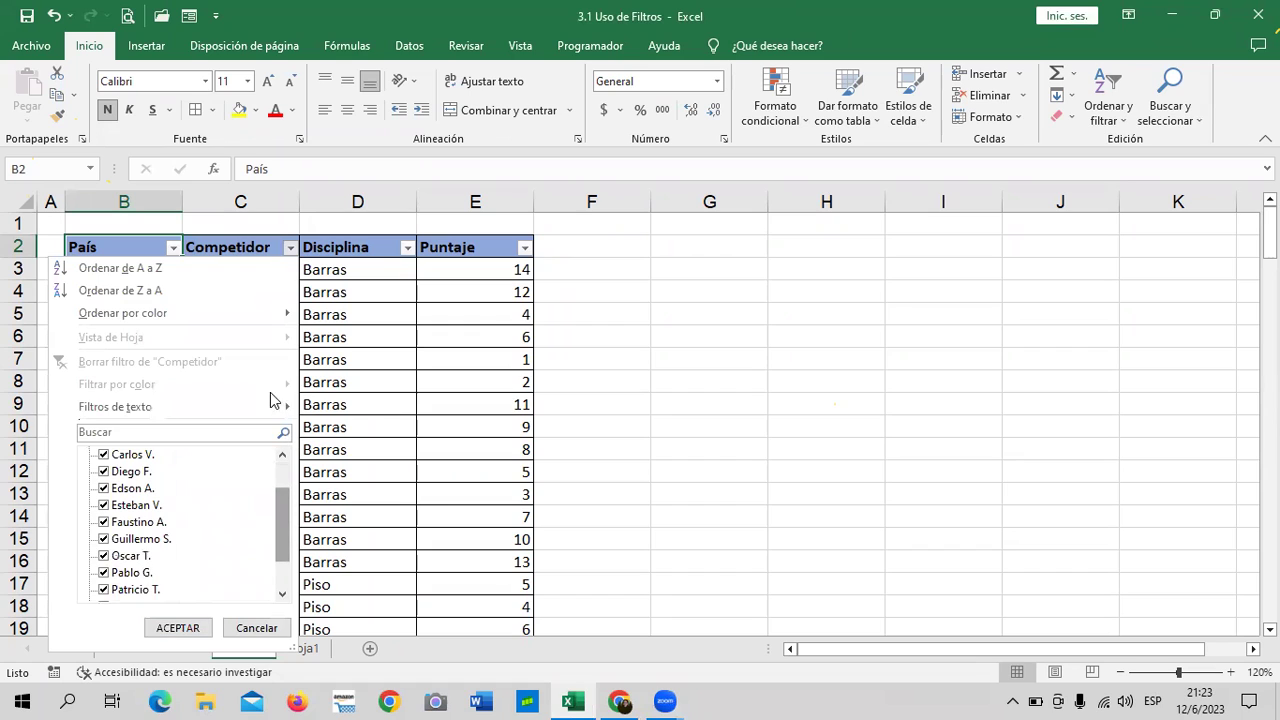
pyautogui.moveTo(264, 414)
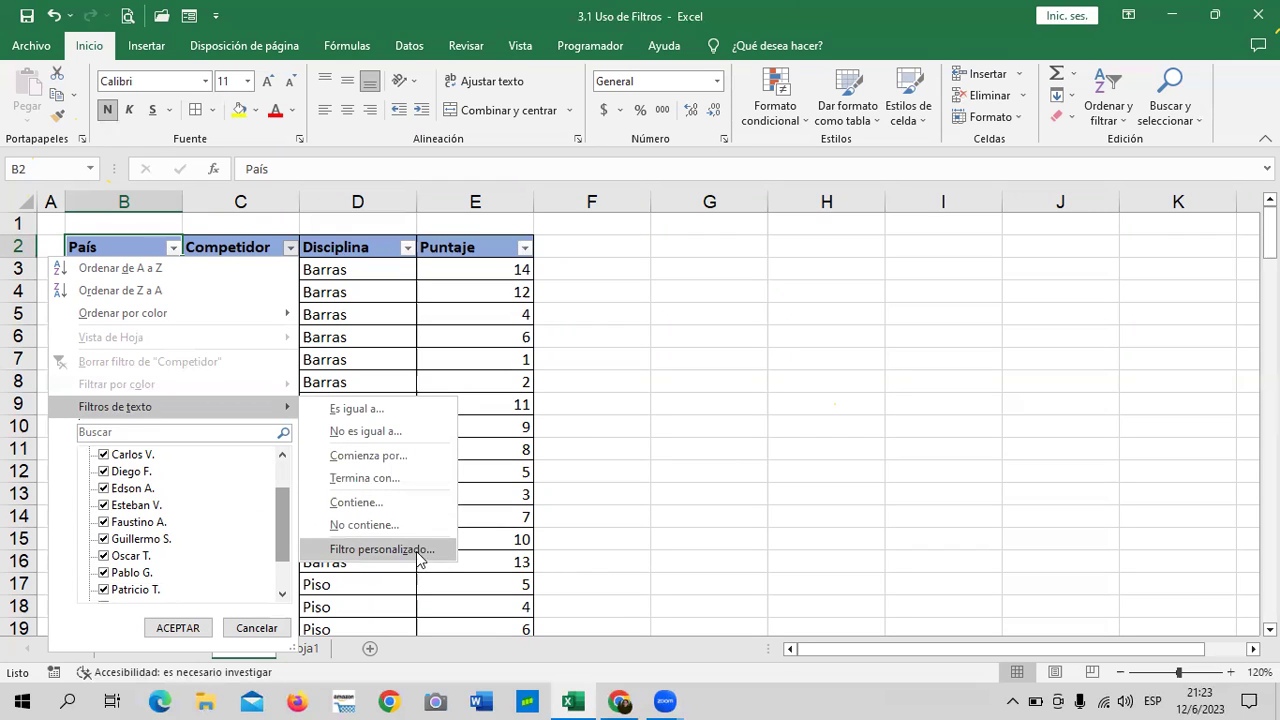
pyautogui.moveTo(284, 525)
pyautogui.mouseDown()
pyautogui.moveTo(286, 507)
pyautogui.moveTo(284, 527)
pyautogui.mouseUp()
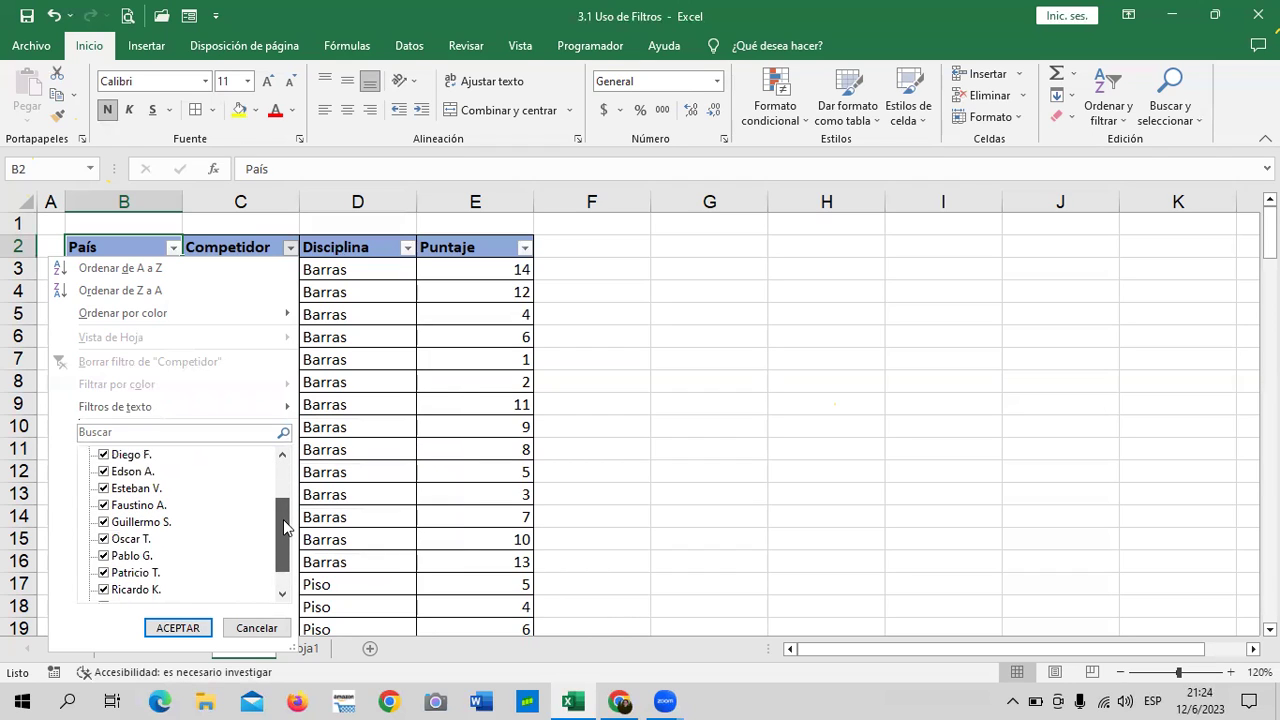
pyautogui.moveTo(285, 527); pyautogui.dragTo(284, 462)
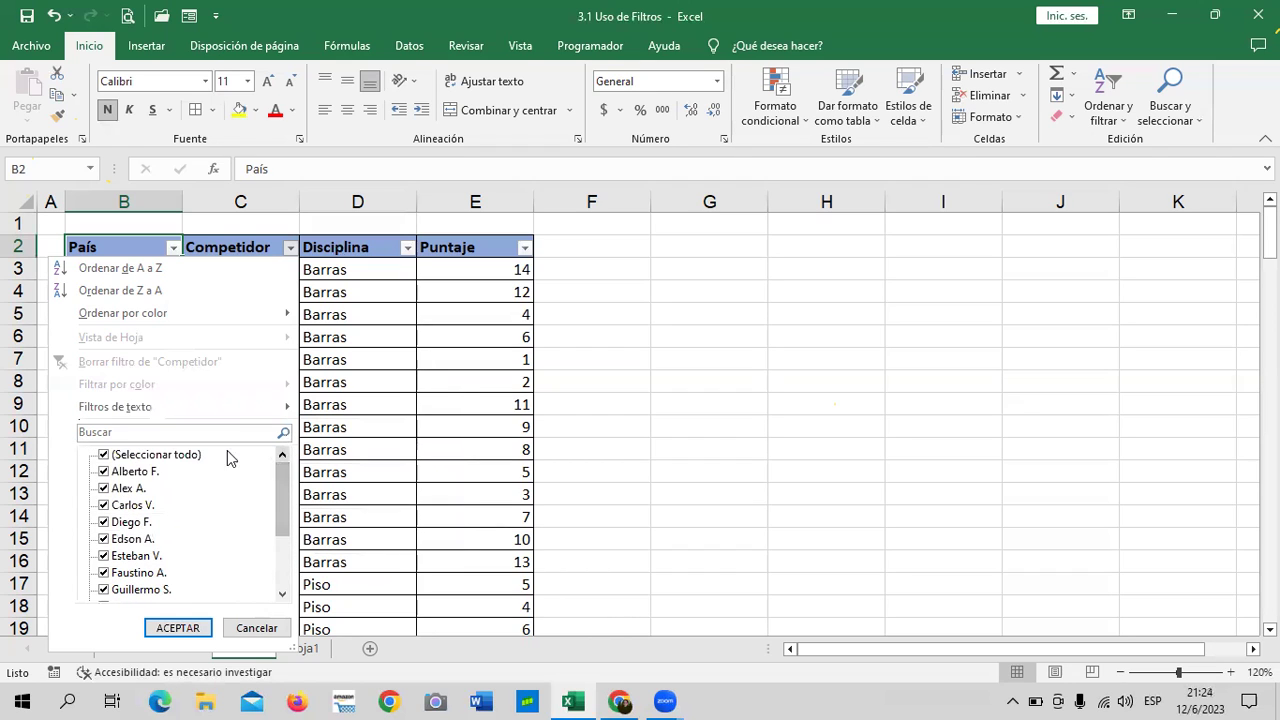
# Untick (Seleccionar todo), tick only the first competitor, and apply with ACEPTAR.
pyautogui.click(172, 456)
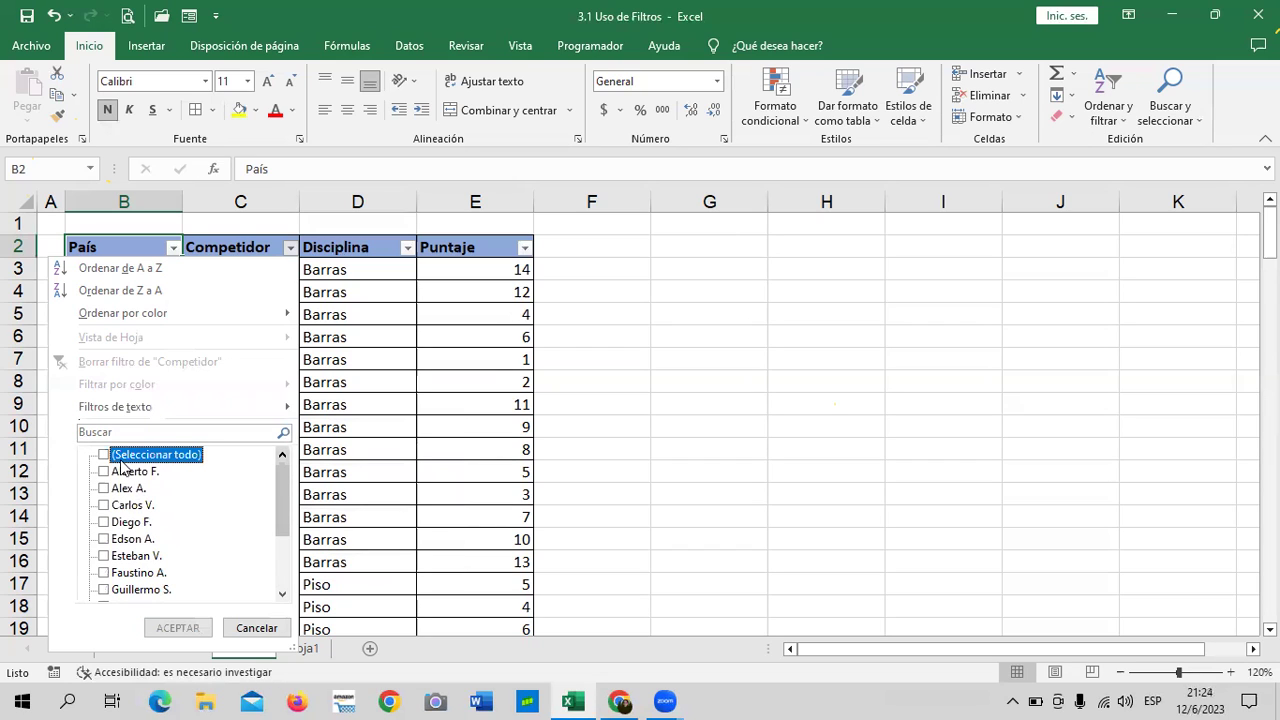
pyautogui.moveTo(279, 470); pyautogui.dragTo(281, 547)
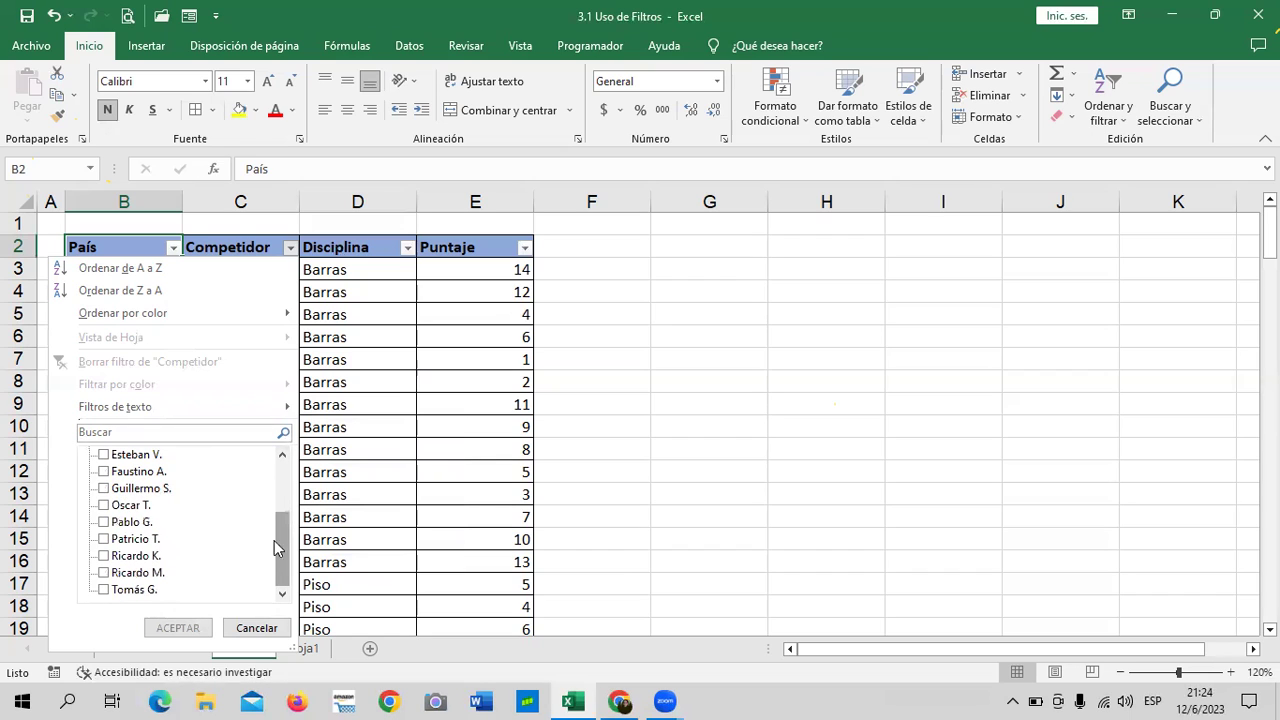
pyautogui.scroll(1, 284, 492)
pyautogui.scroll(1, 285, 485)
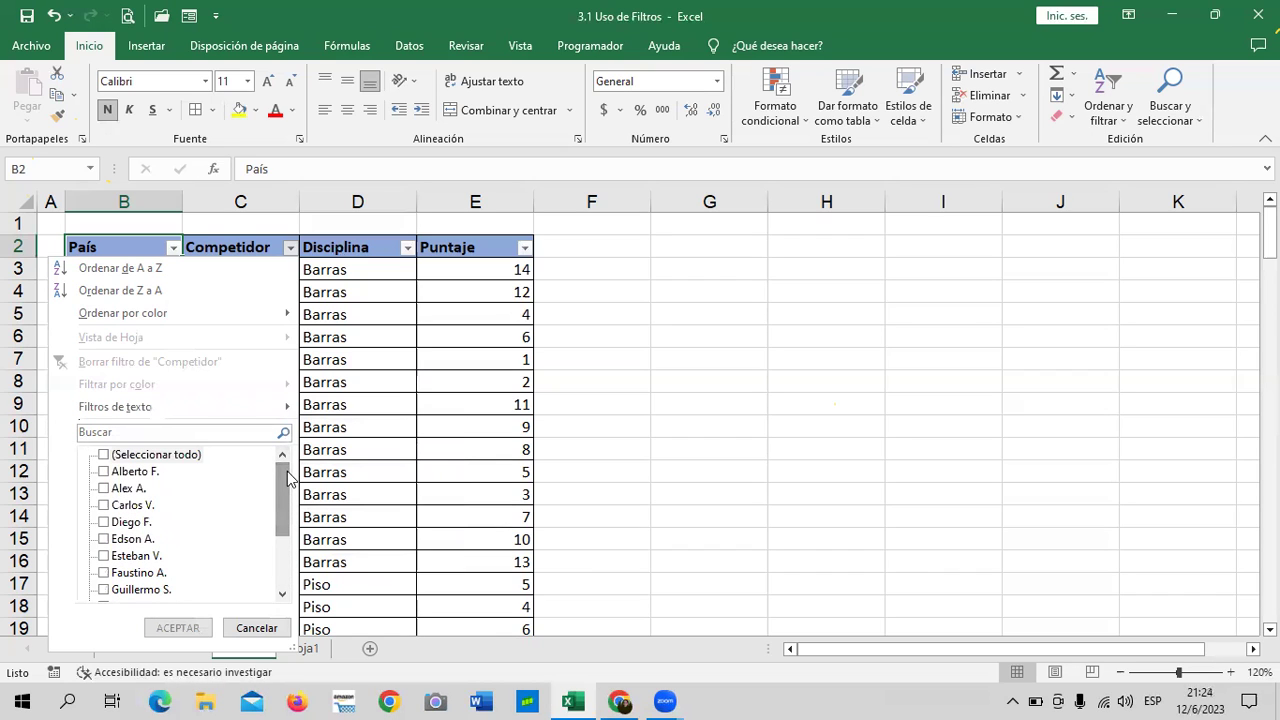
pyautogui.click(104, 472)
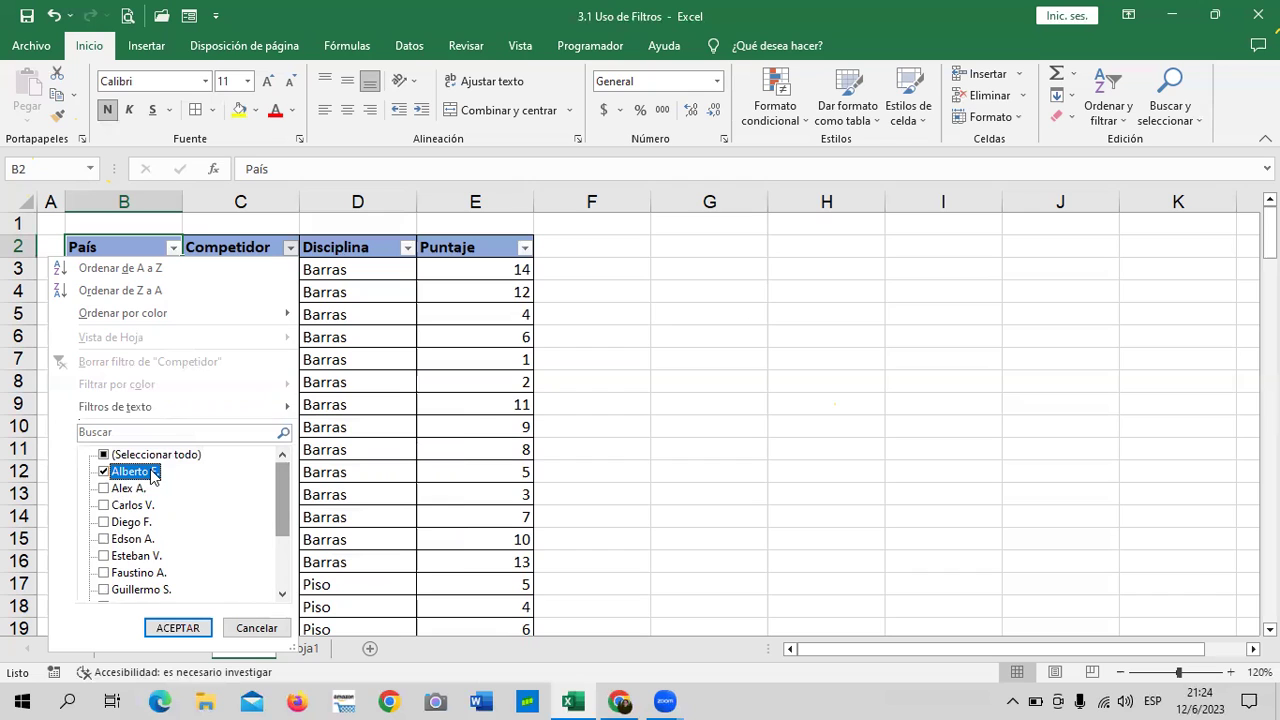
pyautogui.click(188, 624)
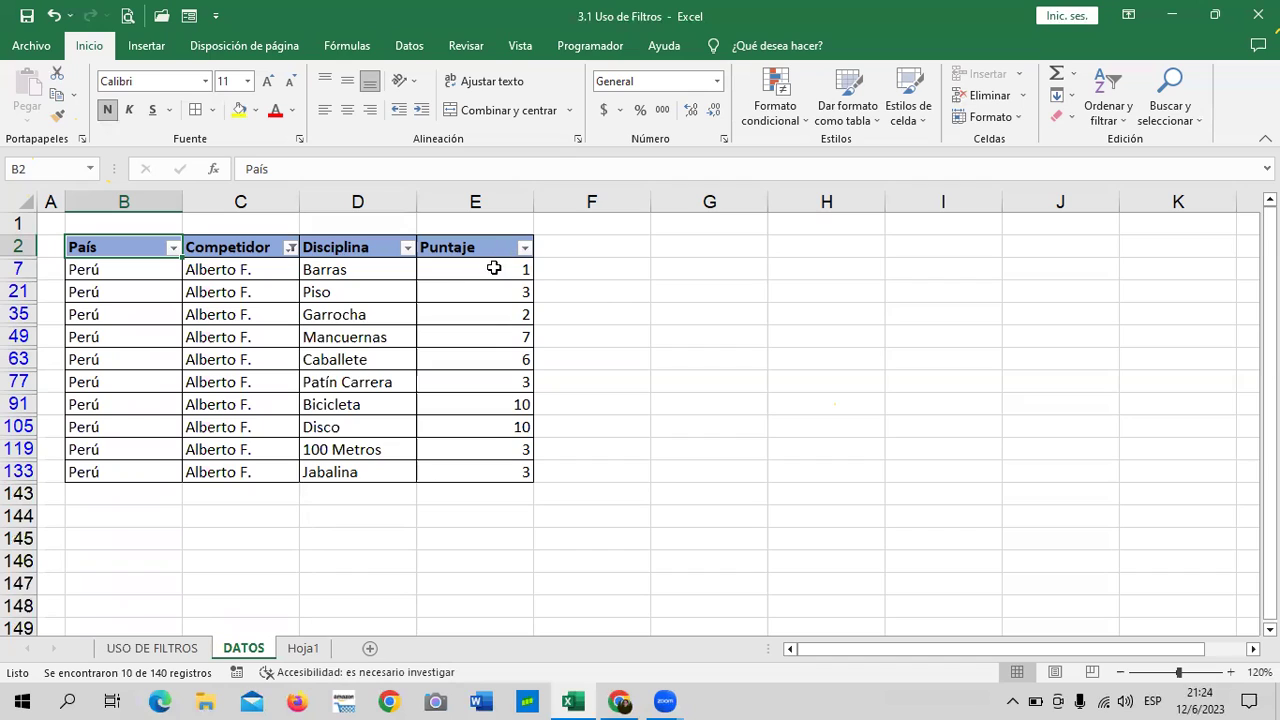
# Select empty cell E143 under the Puntaje column of the one-competitor filtered table.
pyautogui.click(484, 497)
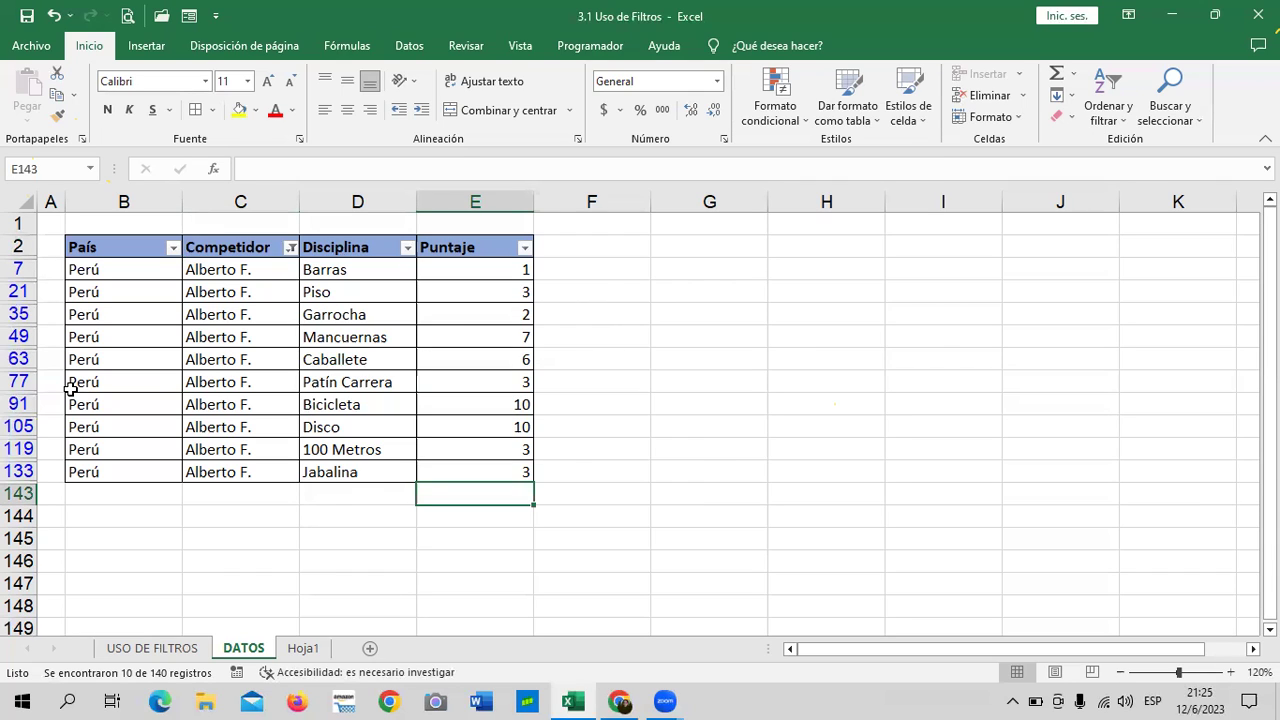
# Filter Competidor to one different competitor, showing that Colombian competitor's 10 of 140 rows.
pyautogui.click(290, 248)
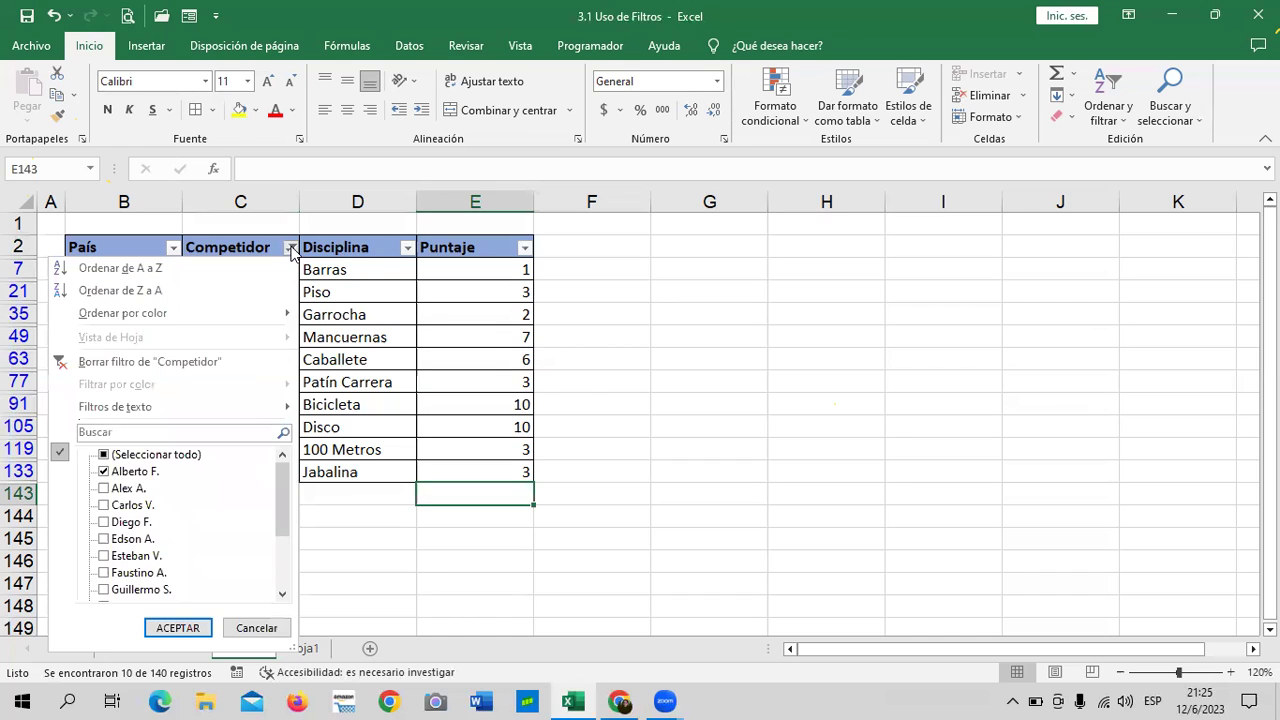
pyautogui.click(176, 458)
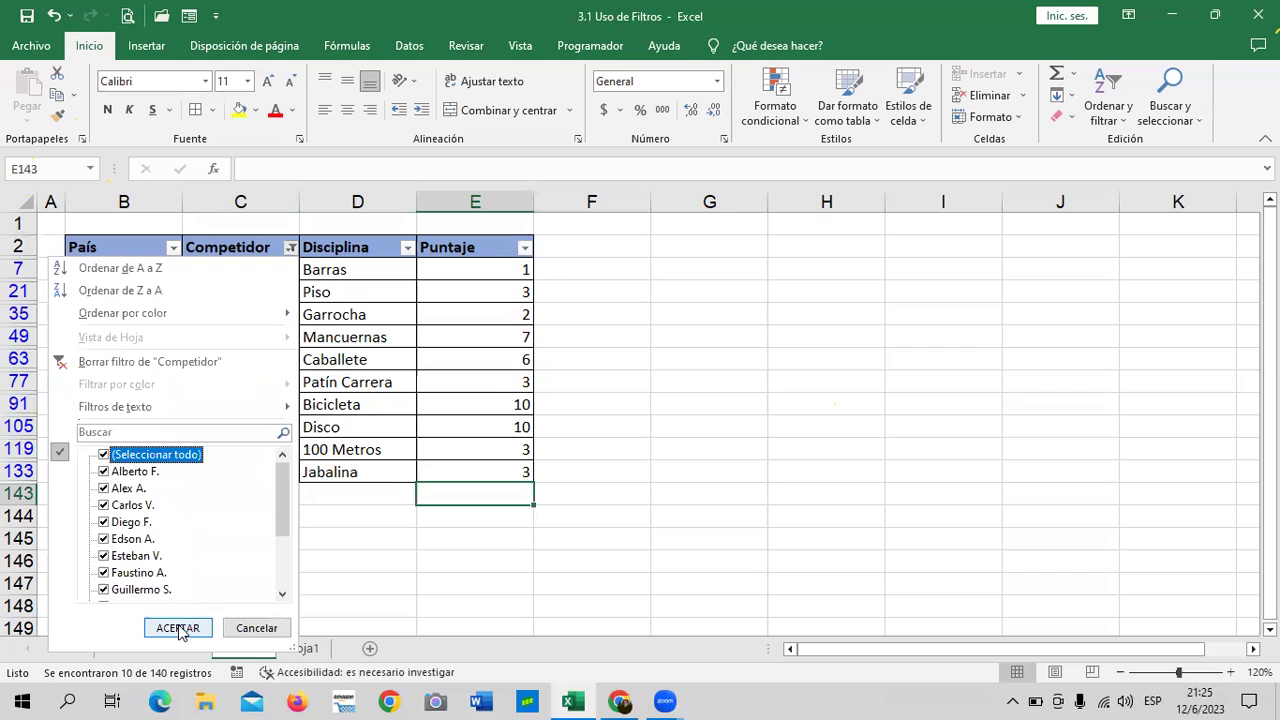
pyautogui.moveTo(277, 488)
pyautogui.mouseDown()
pyautogui.moveTo(276, 546)
pyautogui.moveTo(285, 464)
pyautogui.mouseUp()
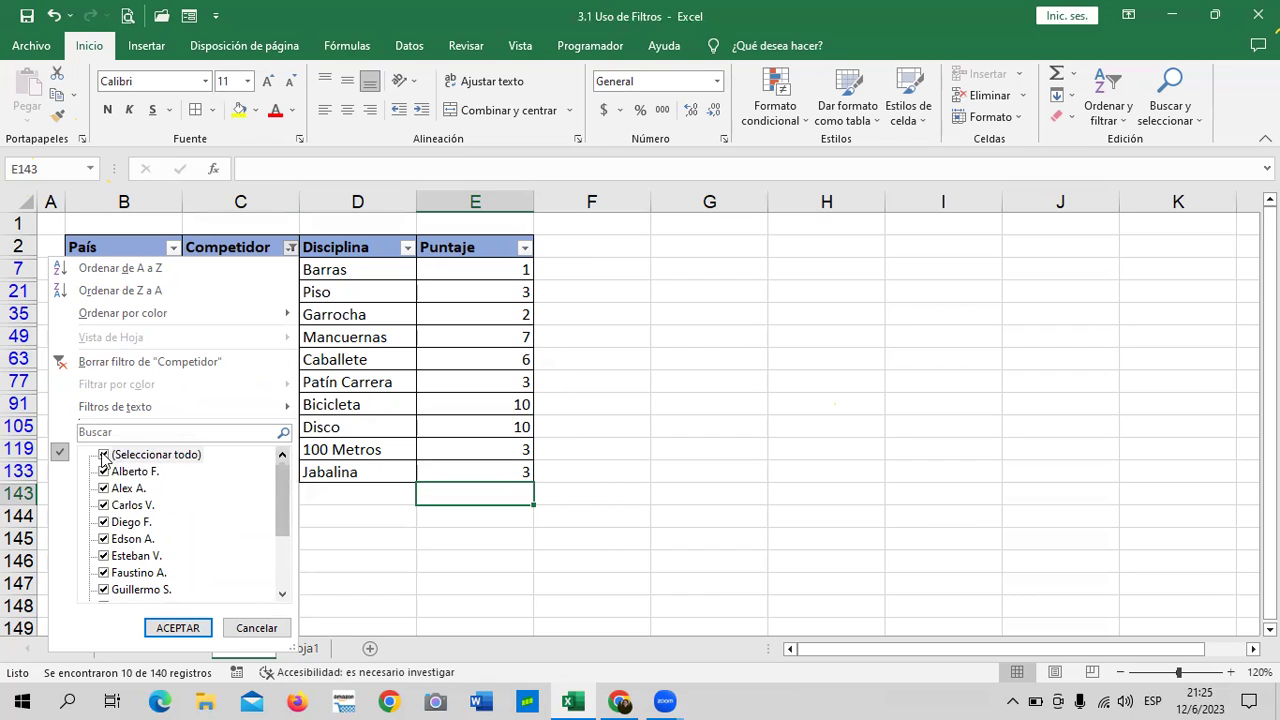
pyautogui.click(104, 455)
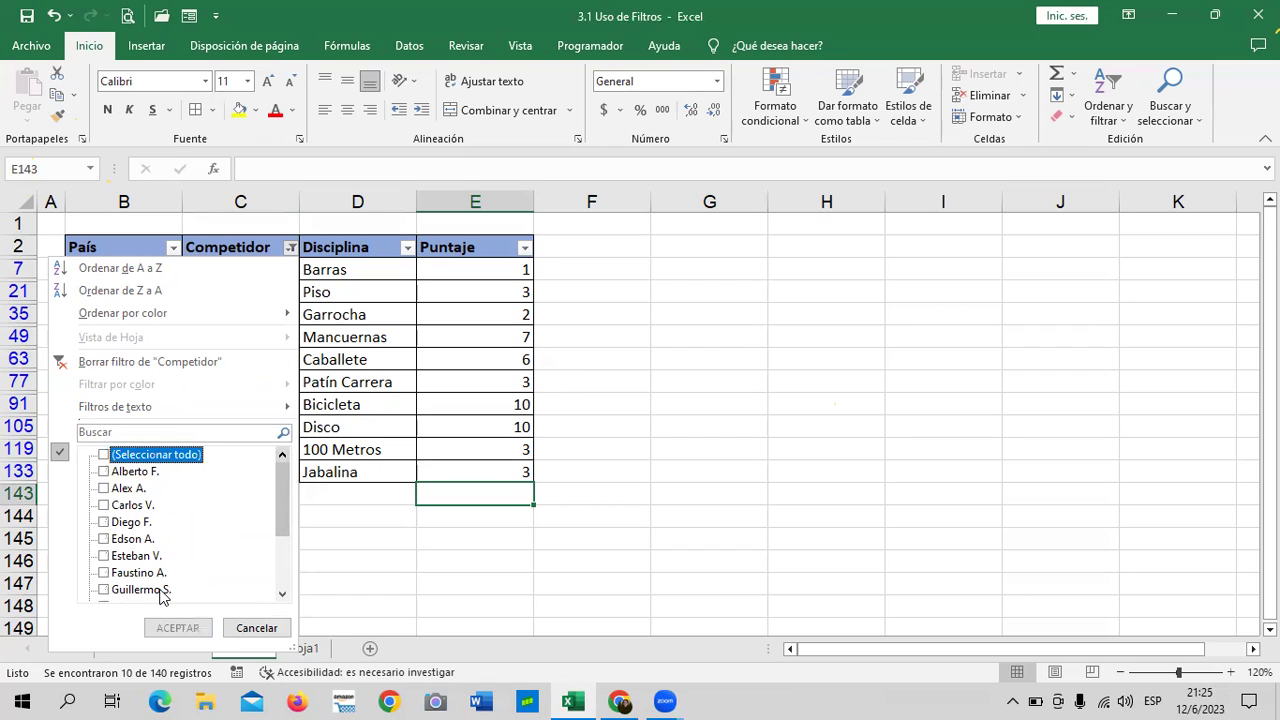
pyautogui.click(104, 573)
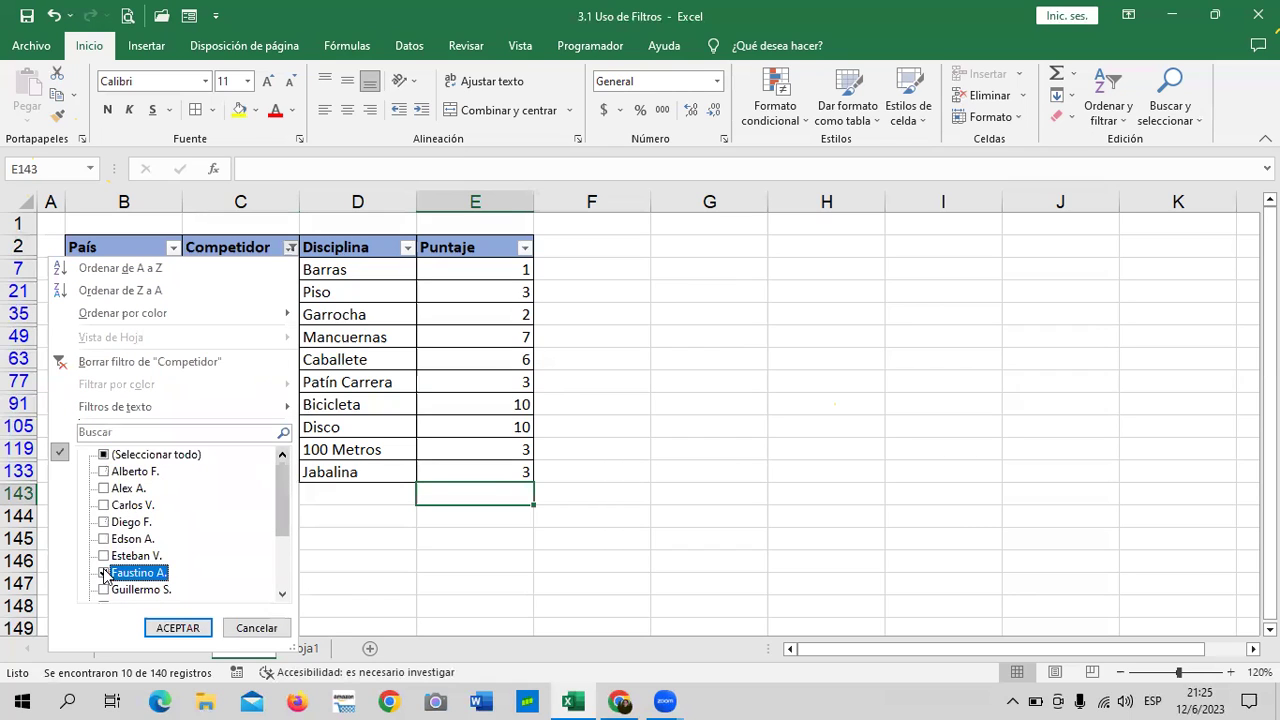
pyautogui.click(185, 628)
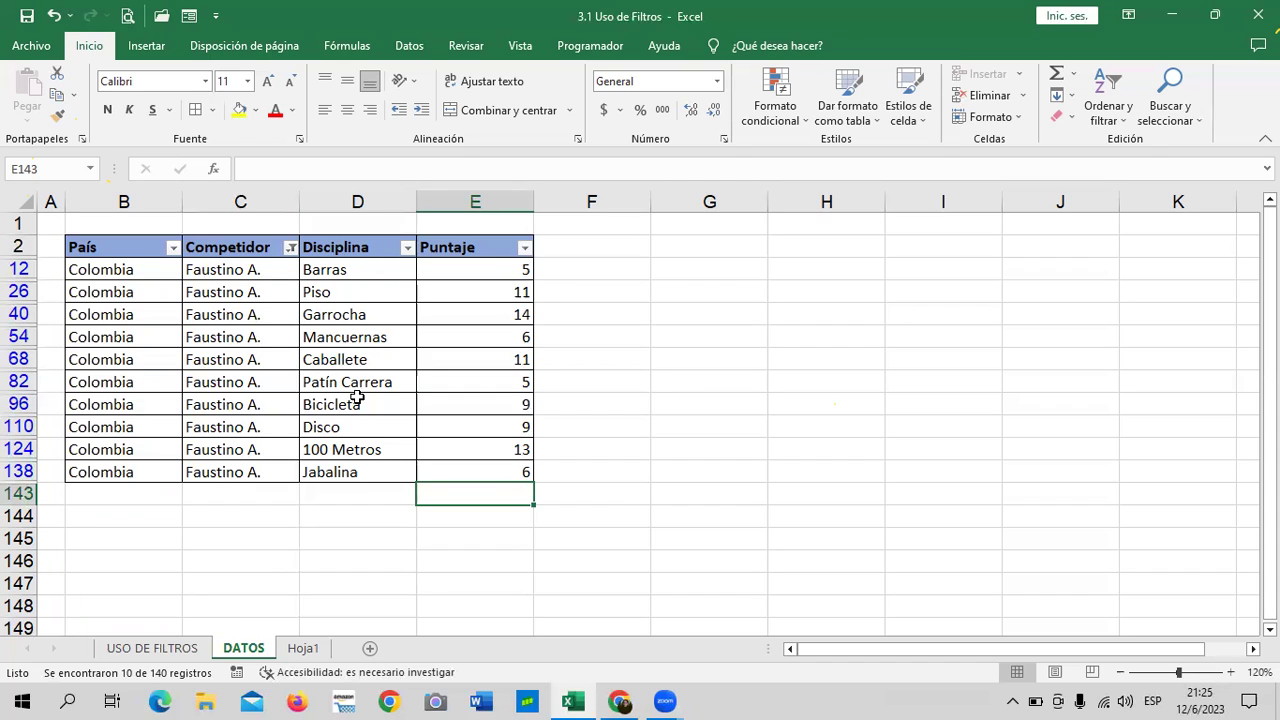
pyautogui.click(741, 400)
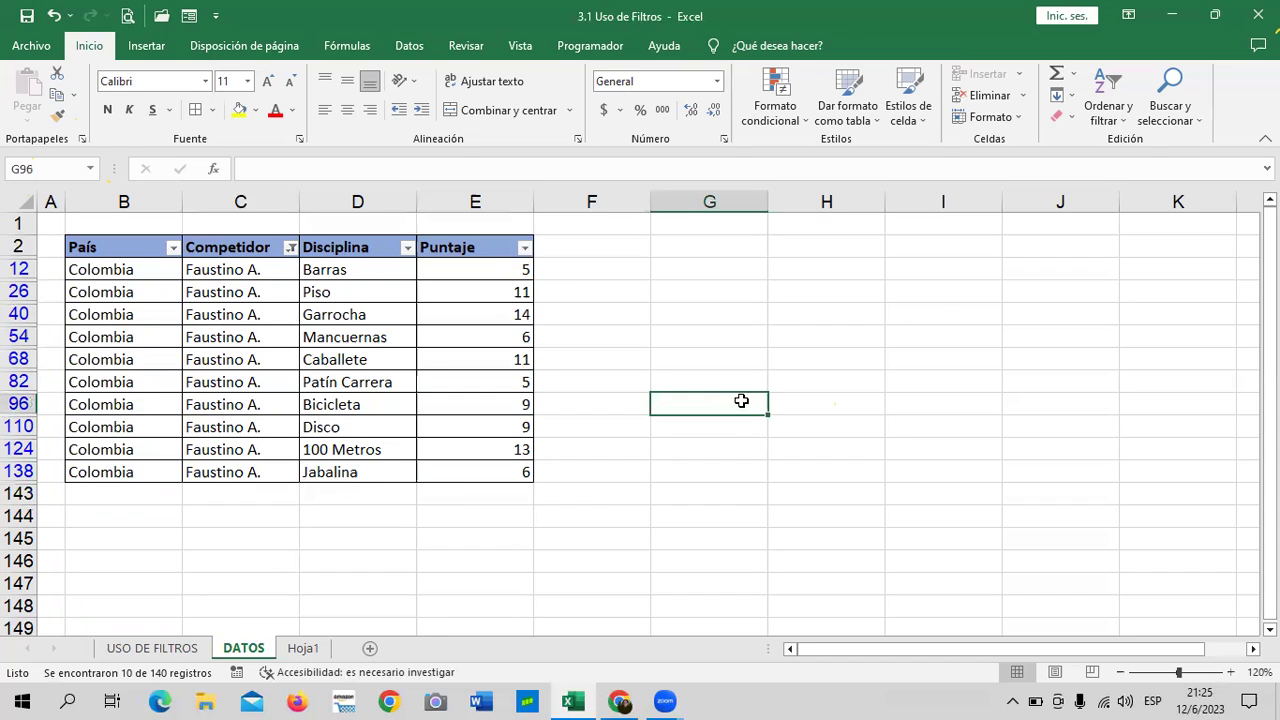
pyautogui.click(456, 492)
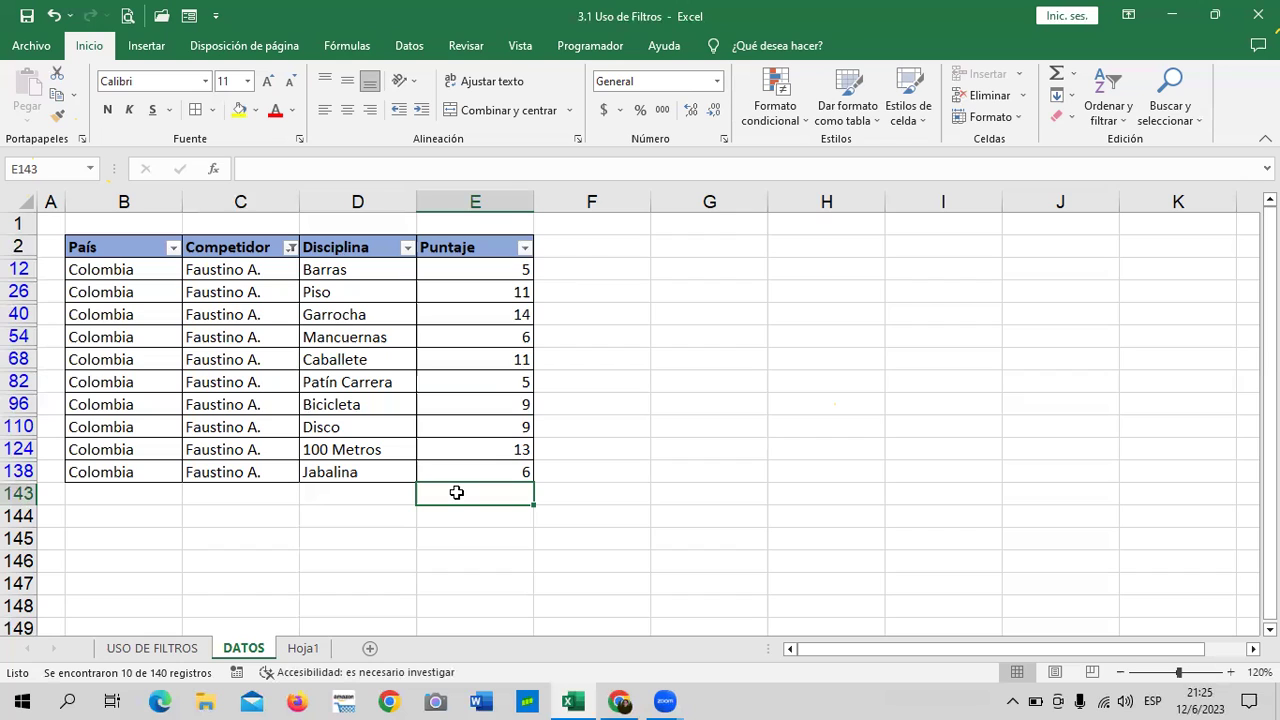
# AutoSum the visible Puntaje scores in E143 as =SUBTOTALES(9;E3:E142), giving 89.
pyautogui.click(1055, 76)
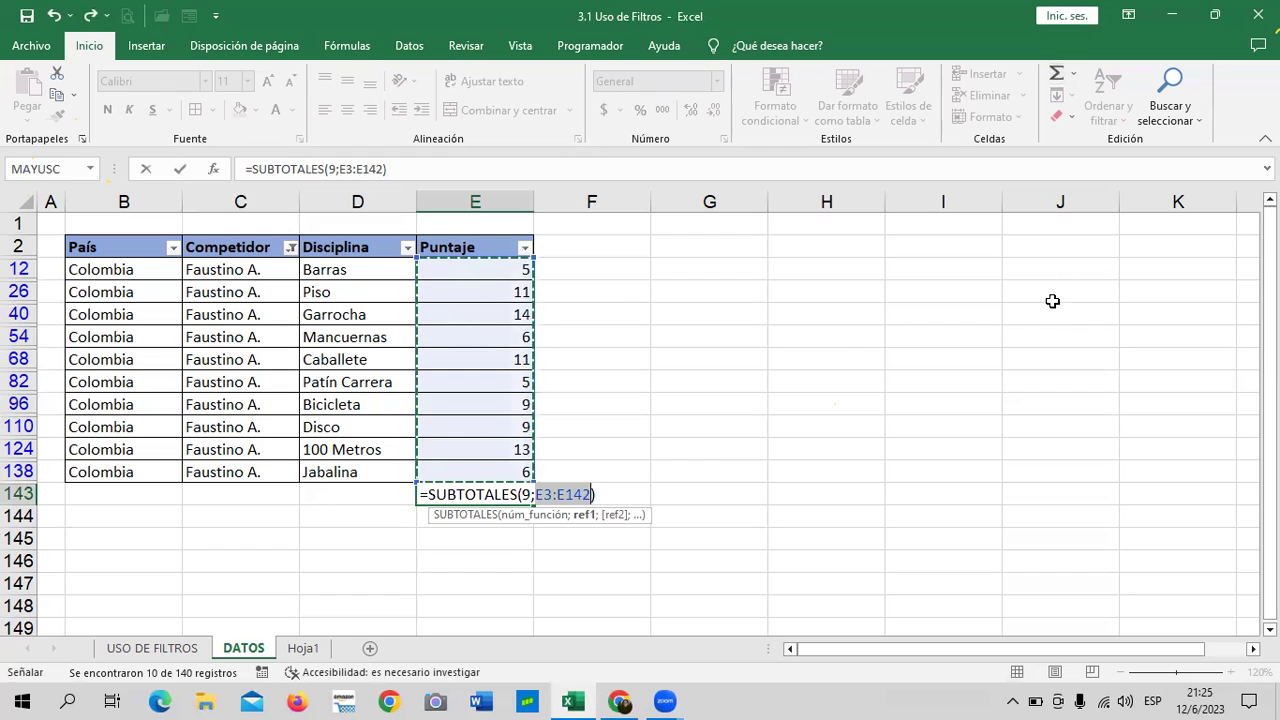
pyautogui.press('Return')
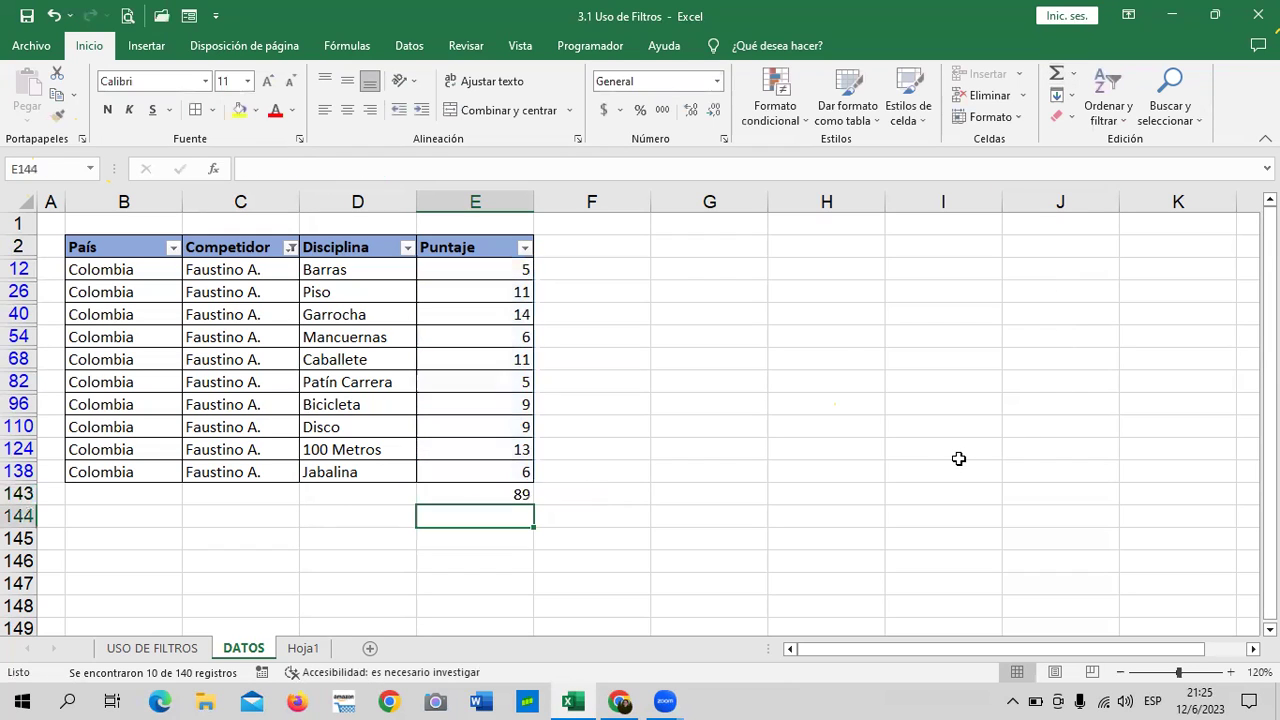
pyautogui.click(488, 493)
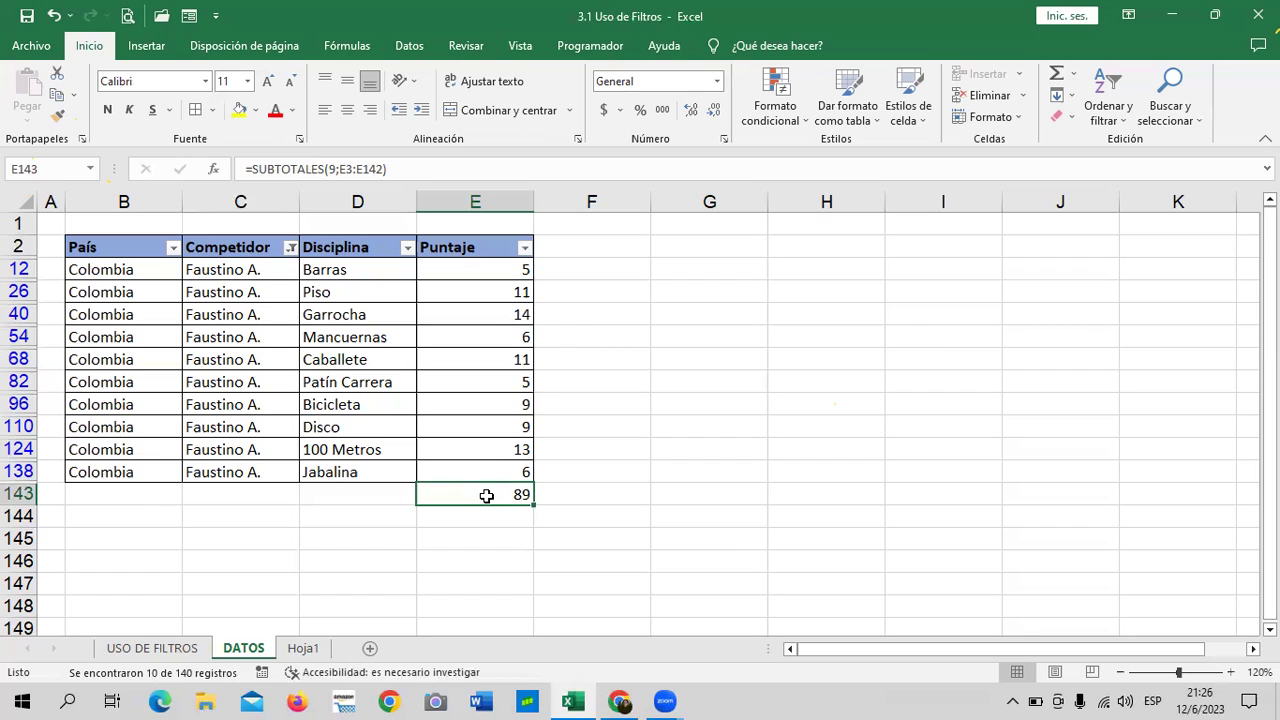
# Clear the Competidor filter by re-selecting every competitor so all rows show.
pyautogui.click(736, 466)
pyautogui.click(520, 492)
pyautogui.click(290, 247)
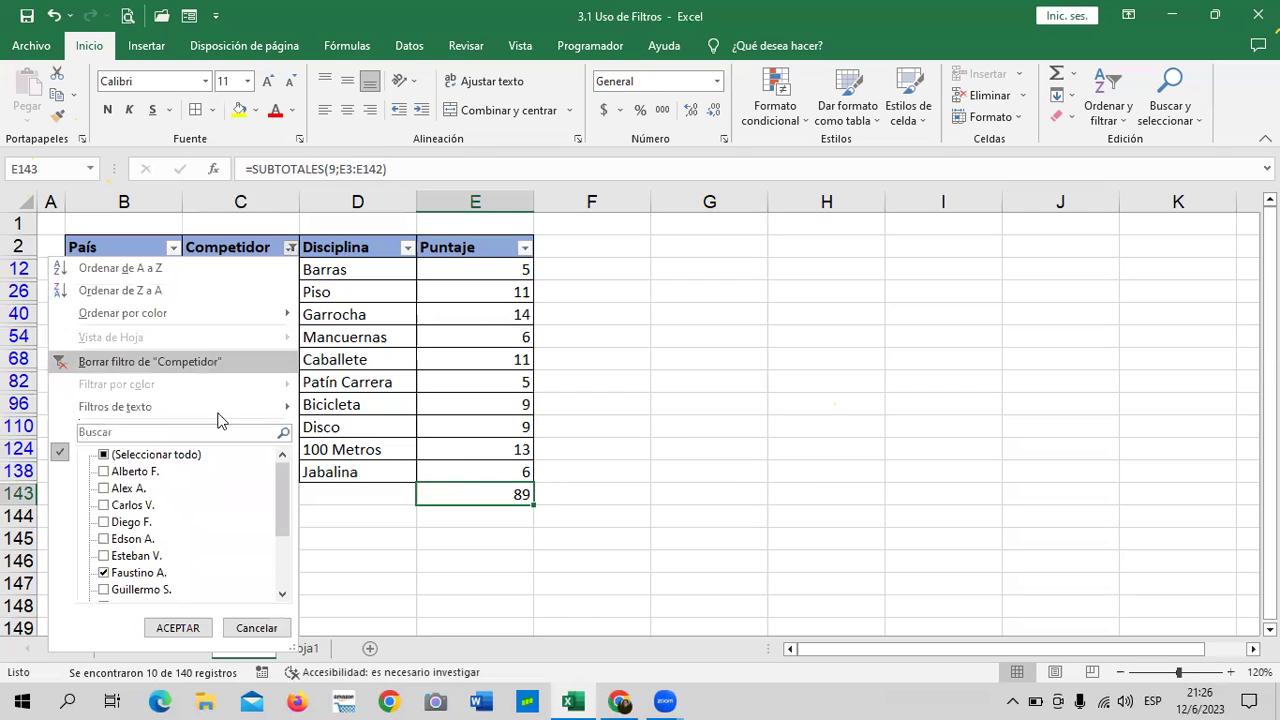
pyautogui.click(188, 457)
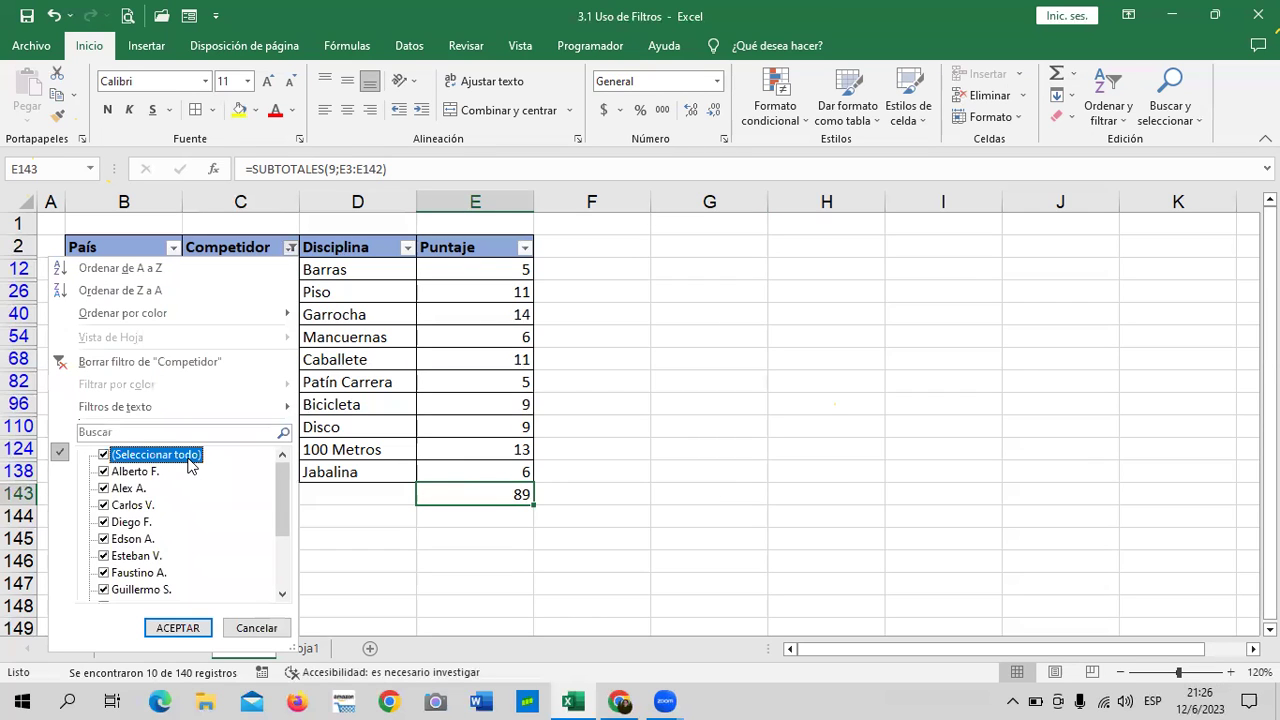
pyautogui.click(177, 627)
# Scroll down to confirm the E143 total now reads 1050, then back to the top.
pyautogui.scroll(-2, 663, 322)
pyautogui.scroll(-11, 683, 350)
pyautogui.scroll(-6, 683, 350)
pyautogui.scroll(-6, 691, 357)
pyautogui.scroll(-1, 698, 368)
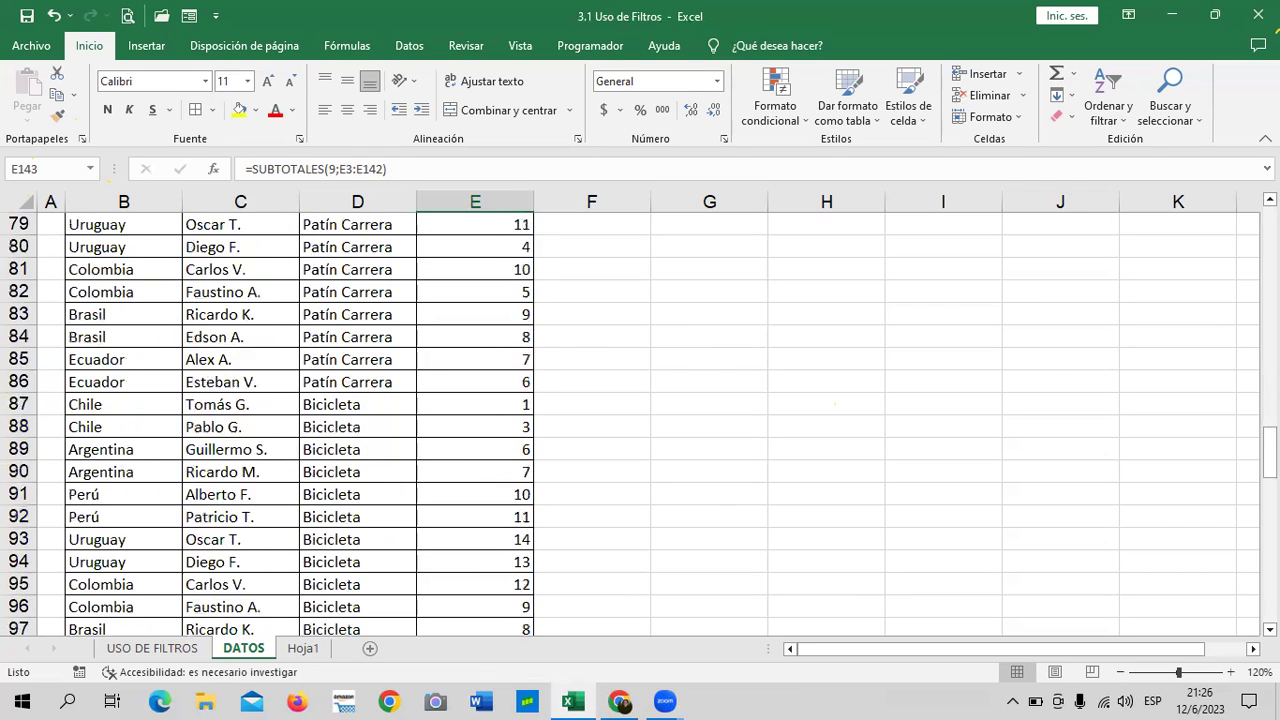
pyautogui.scroll(-18, 700, 400)
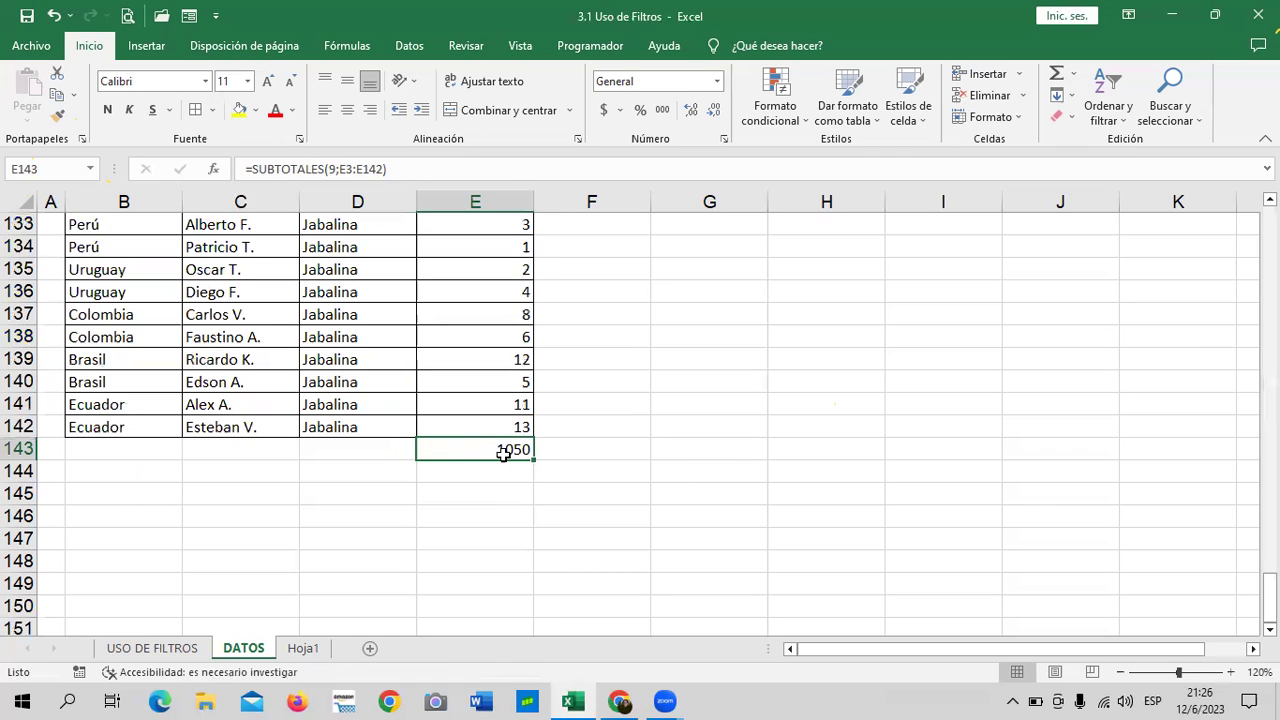
pyautogui.scroll(3, 623, 466)
pyautogui.scroll(3, 623, 466)
pyautogui.scroll(1, 625, 468)
pyautogui.scroll(6, 625, 468)
pyautogui.scroll(5, 624, 464)
pyautogui.scroll(5, 624, 464)
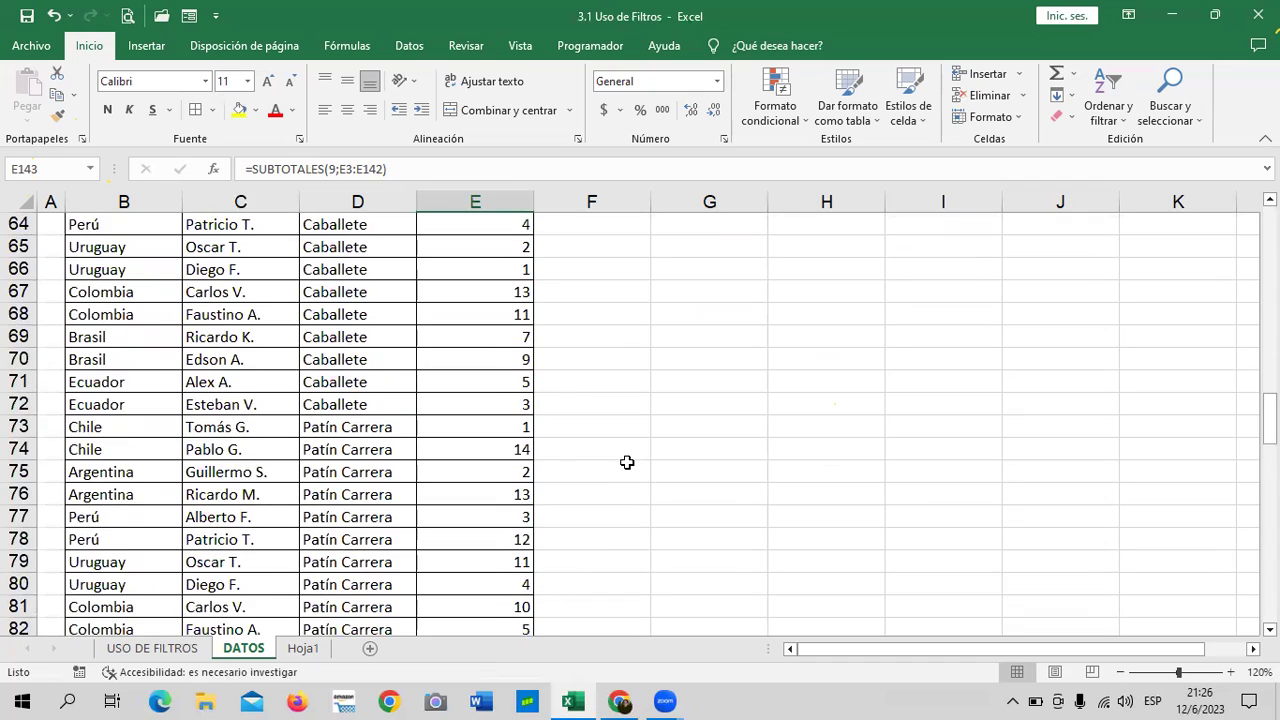
pyautogui.scroll(4, 627, 462)
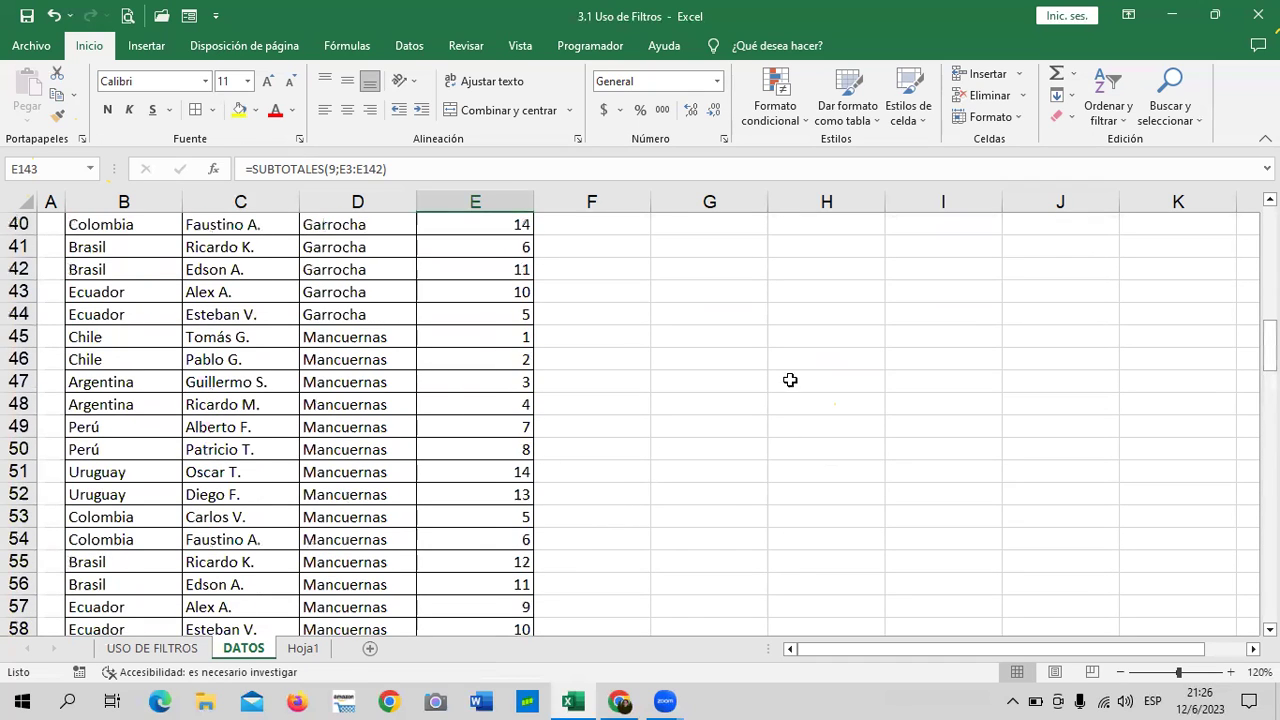
pyautogui.scroll(6, 517, 443)
pyautogui.scroll(7, 524, 451)
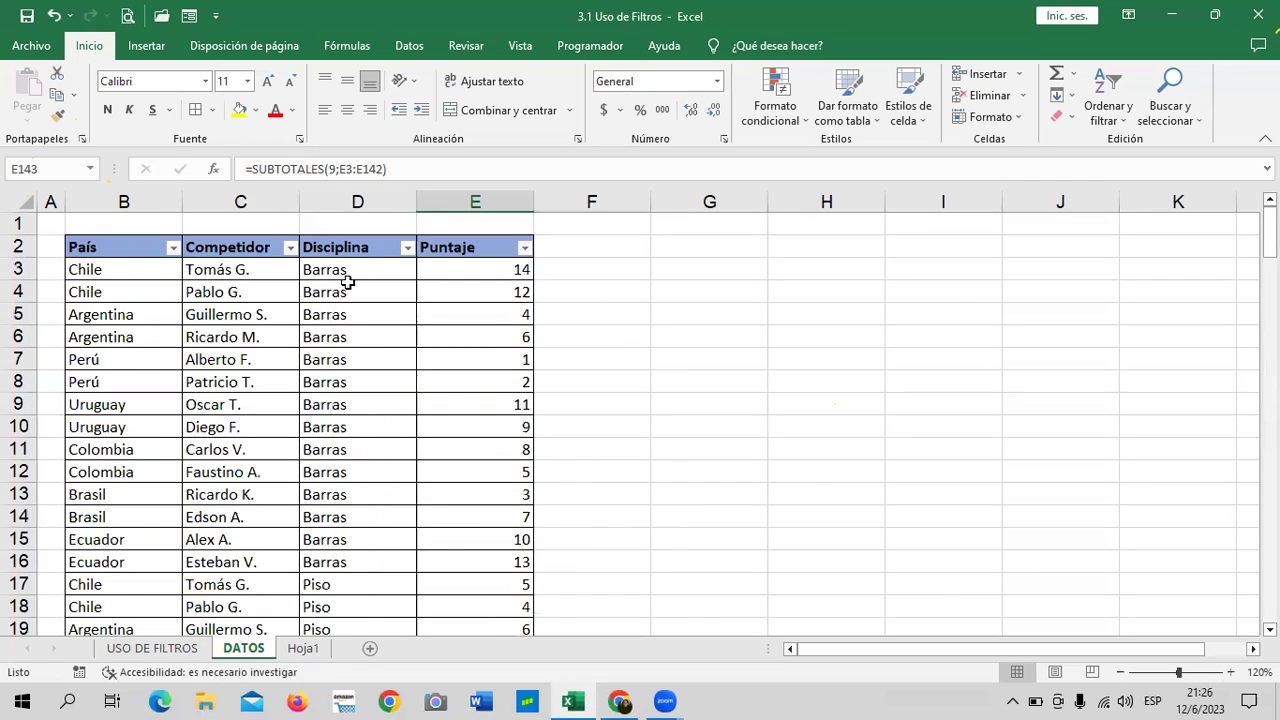
# Filter Disciplina to only Bicicleta (14 of 140 rows) and select E143's 105 total.
pyautogui.click(336, 248)
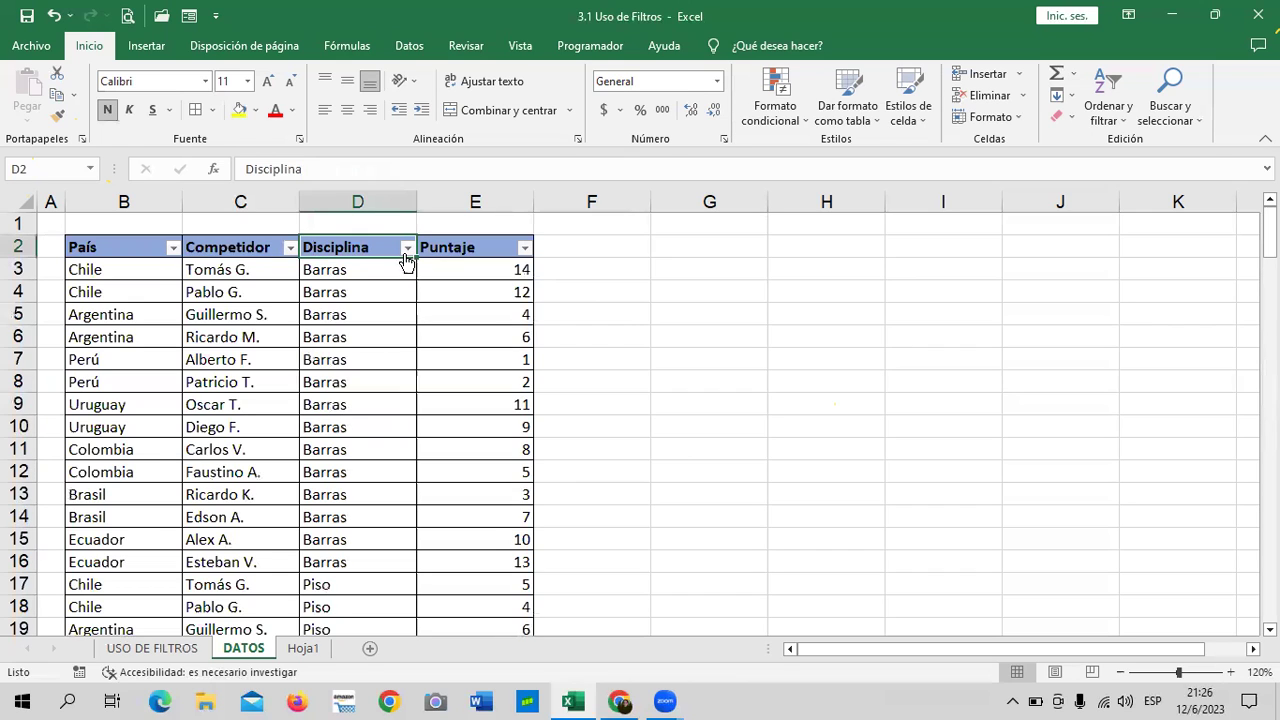
pyautogui.click(407, 247)
pyautogui.moveTo(401, 502); pyautogui.dragTo(401, 491)
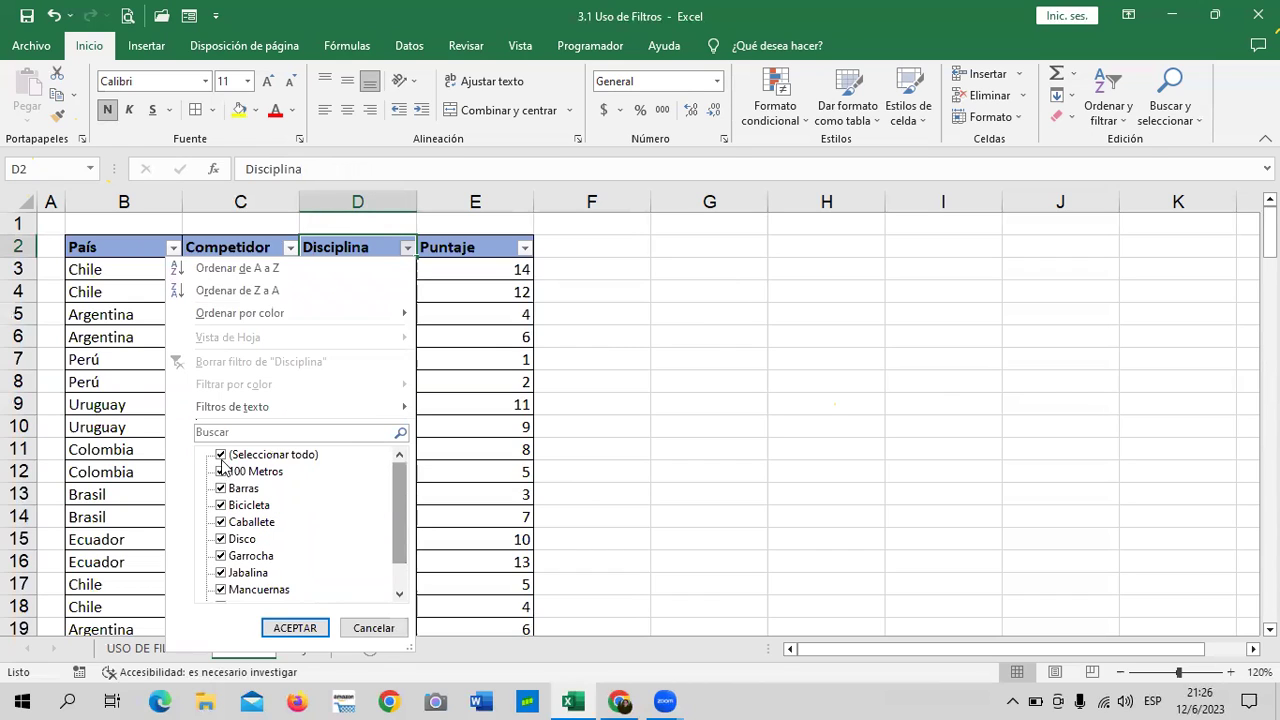
pyautogui.click(303, 456)
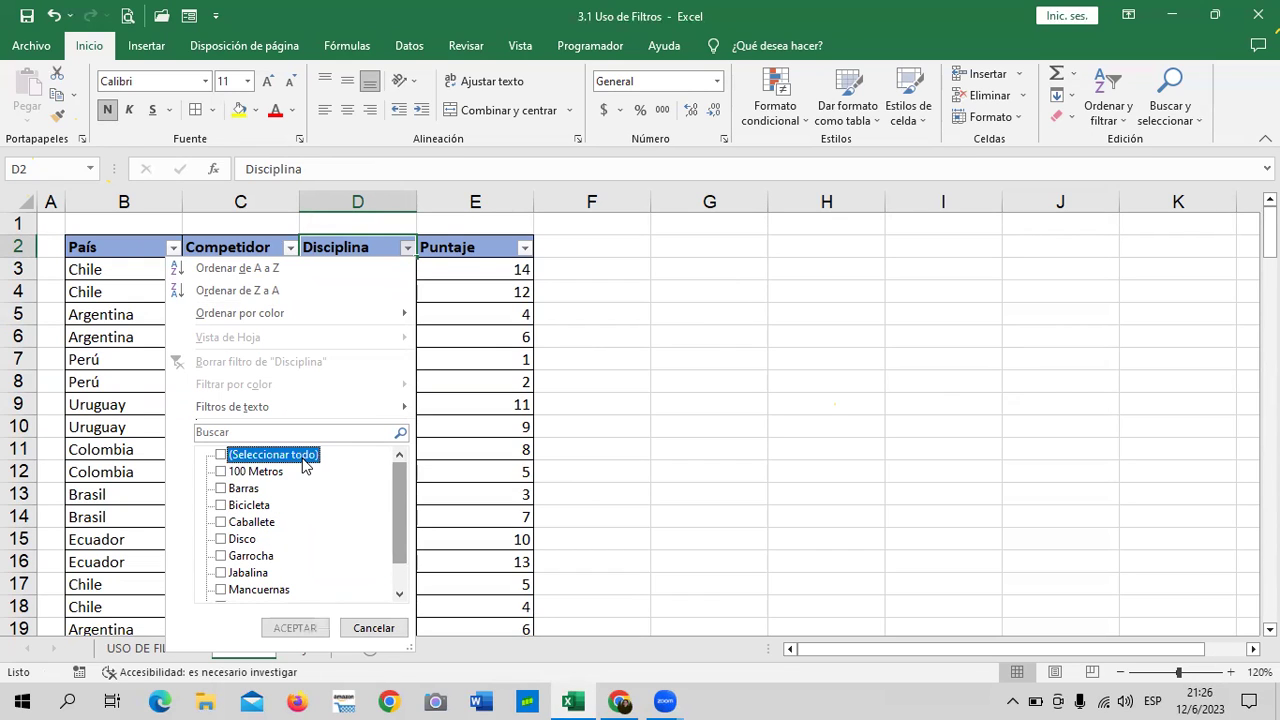
pyautogui.click(230, 506)
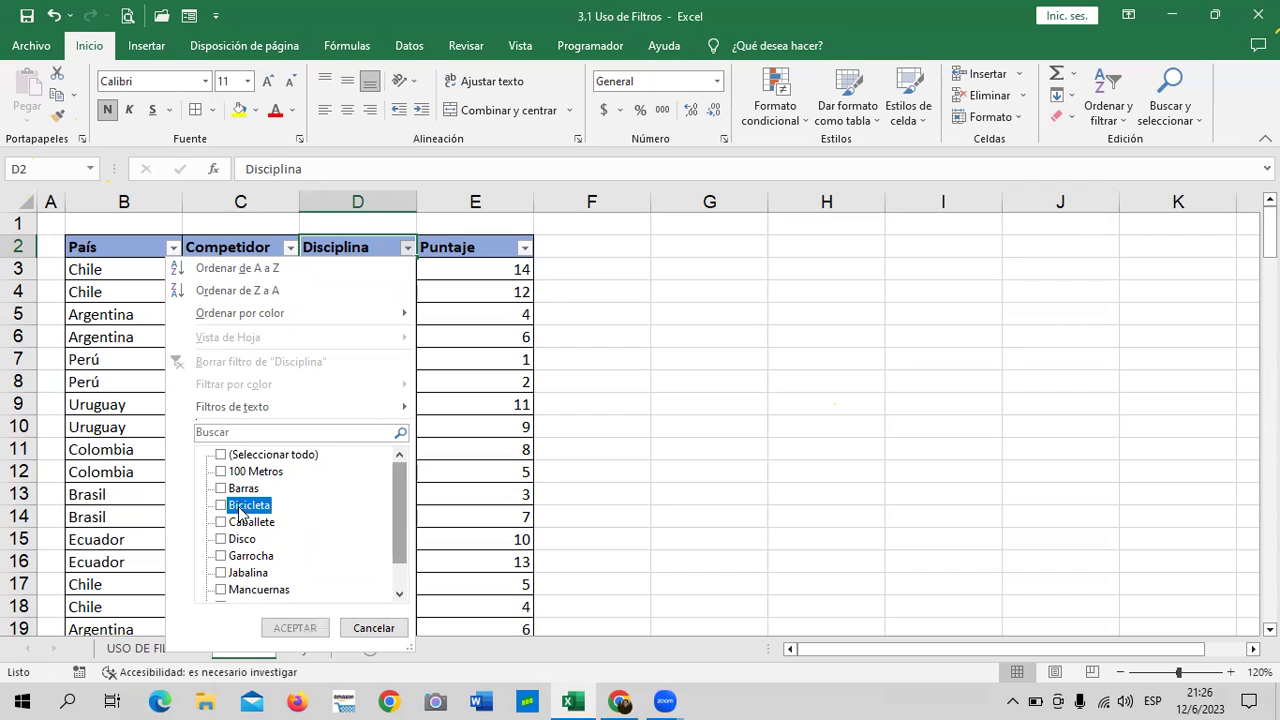
pyautogui.click(295, 628)
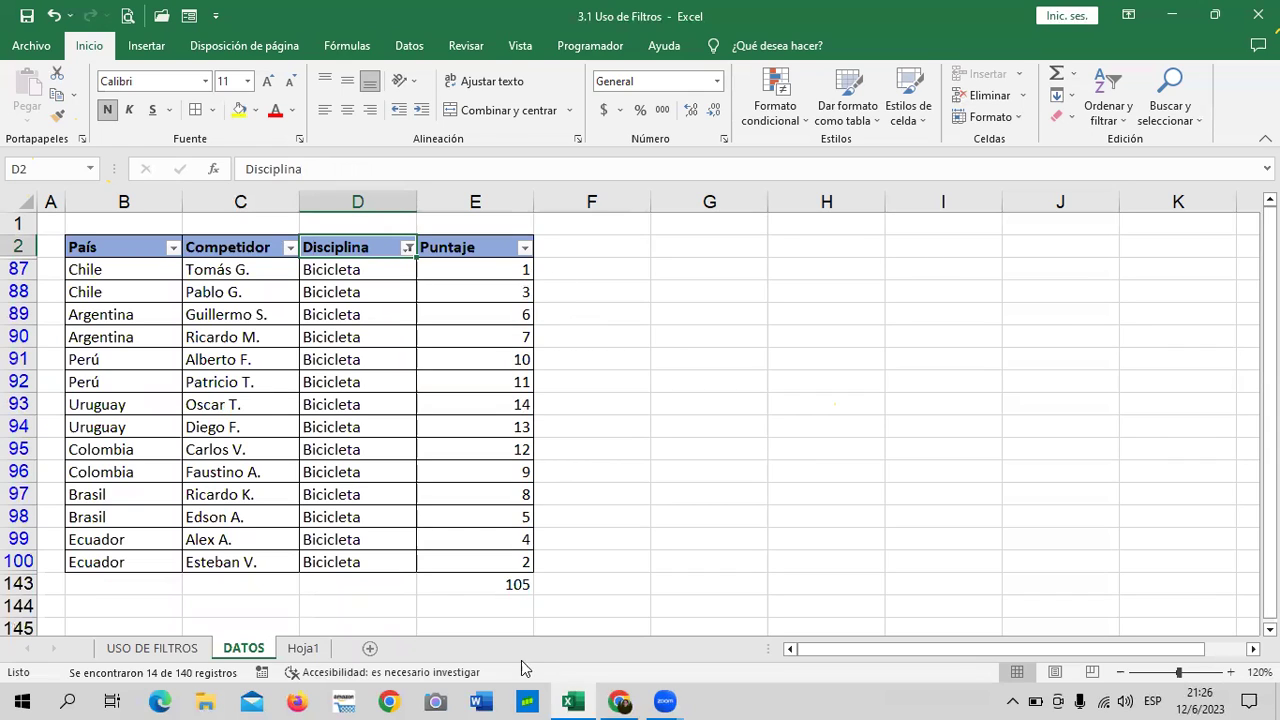
pyautogui.click(510, 584)
# Copy the 105 total and type DISCIPLINA and PUNTAJE headers into Hoja1 cells B3 and C3.
pyautogui.rightClick(510, 583)
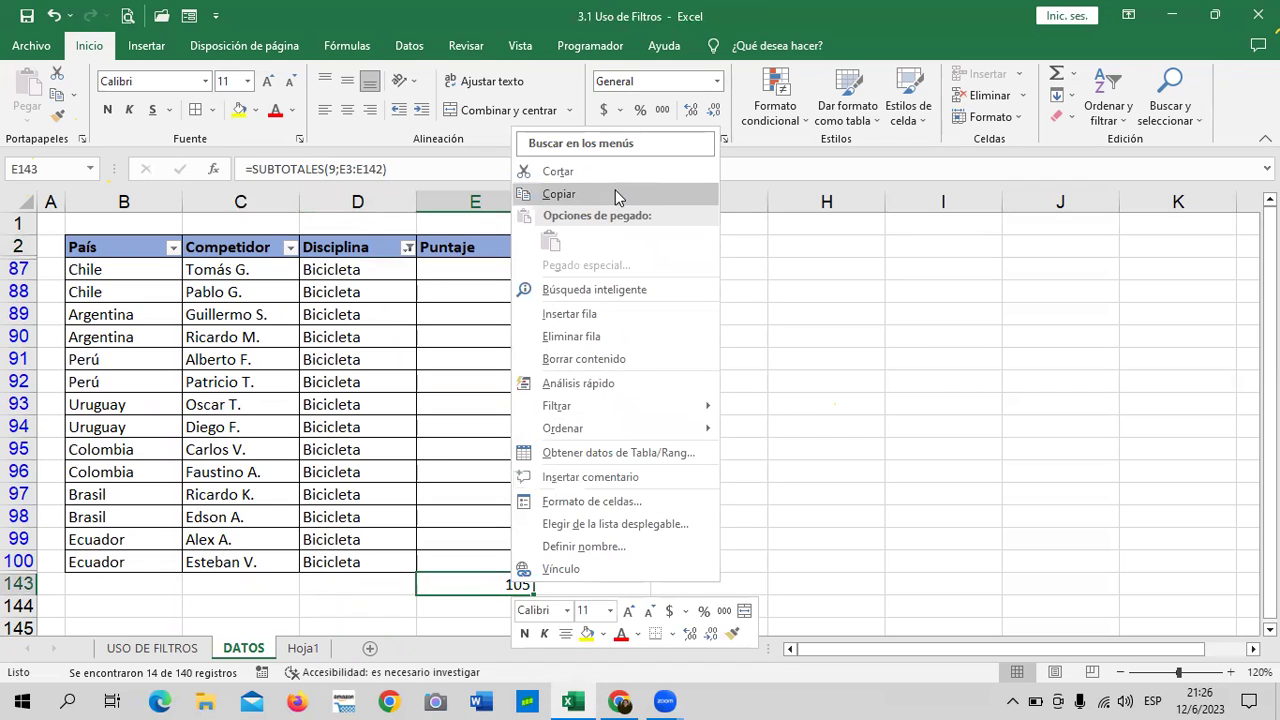
pyautogui.click(615, 192)
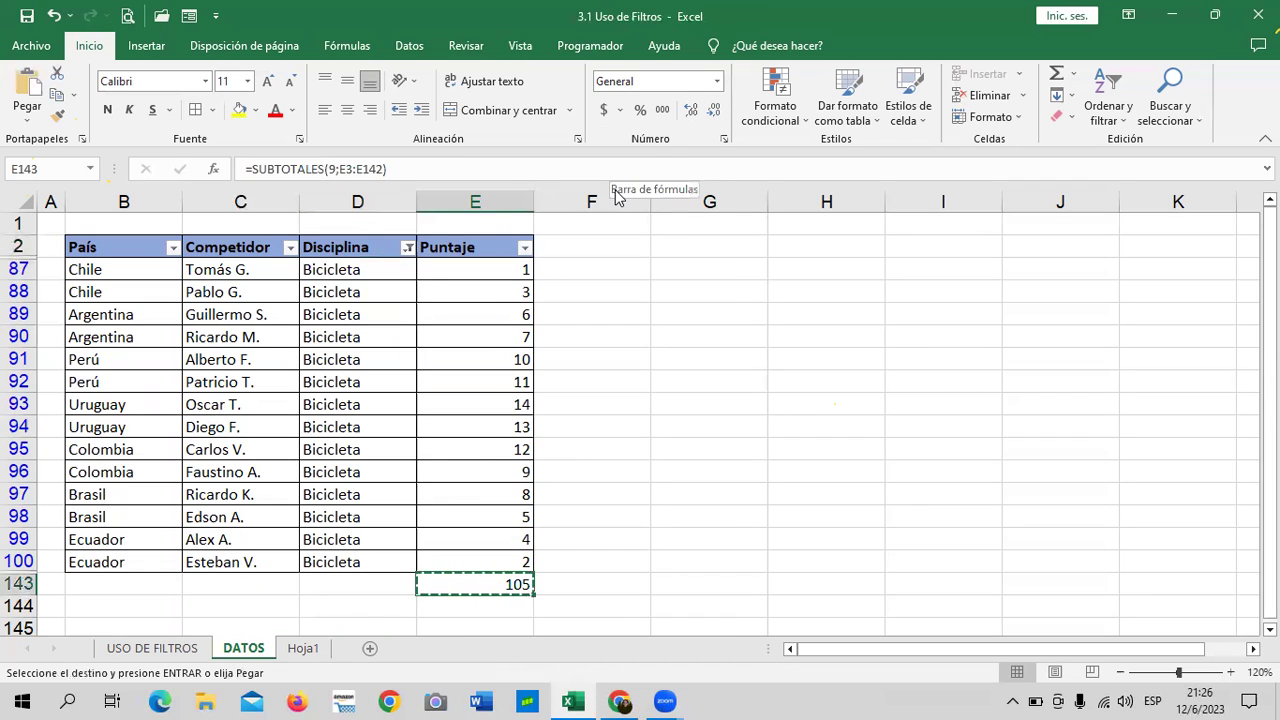
pyautogui.click(305, 648)
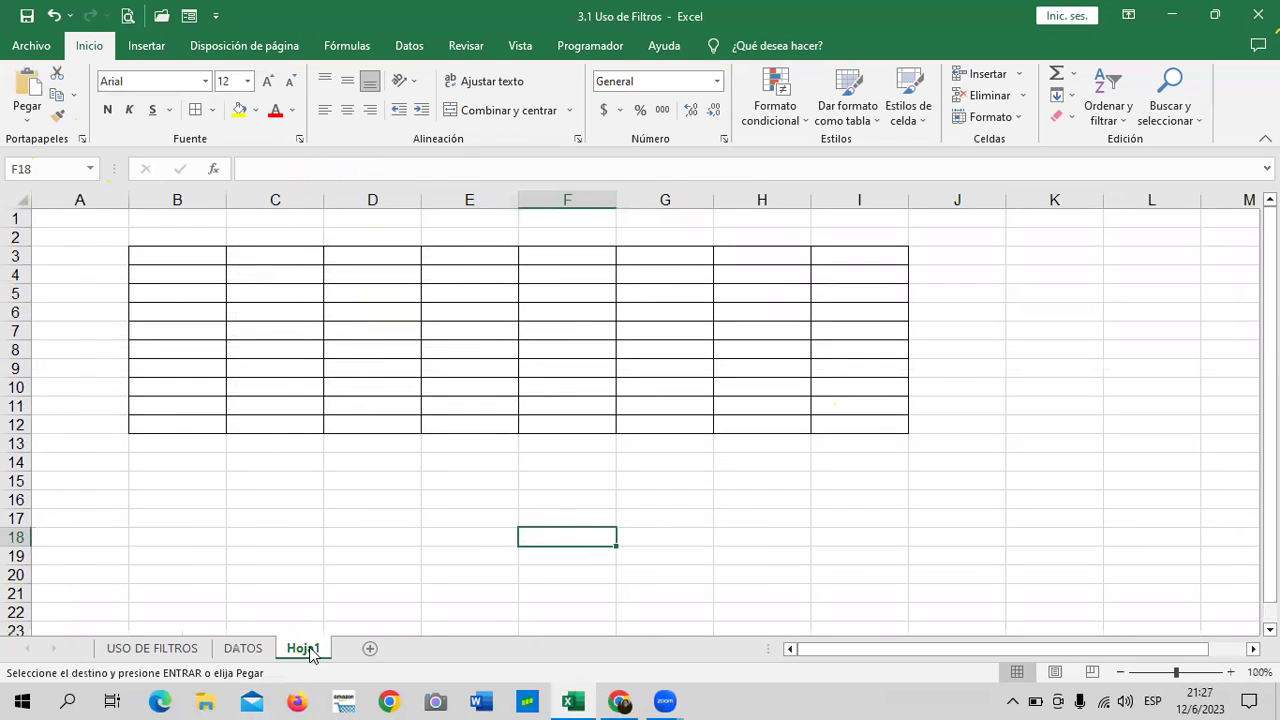
pyautogui.click(180, 255)
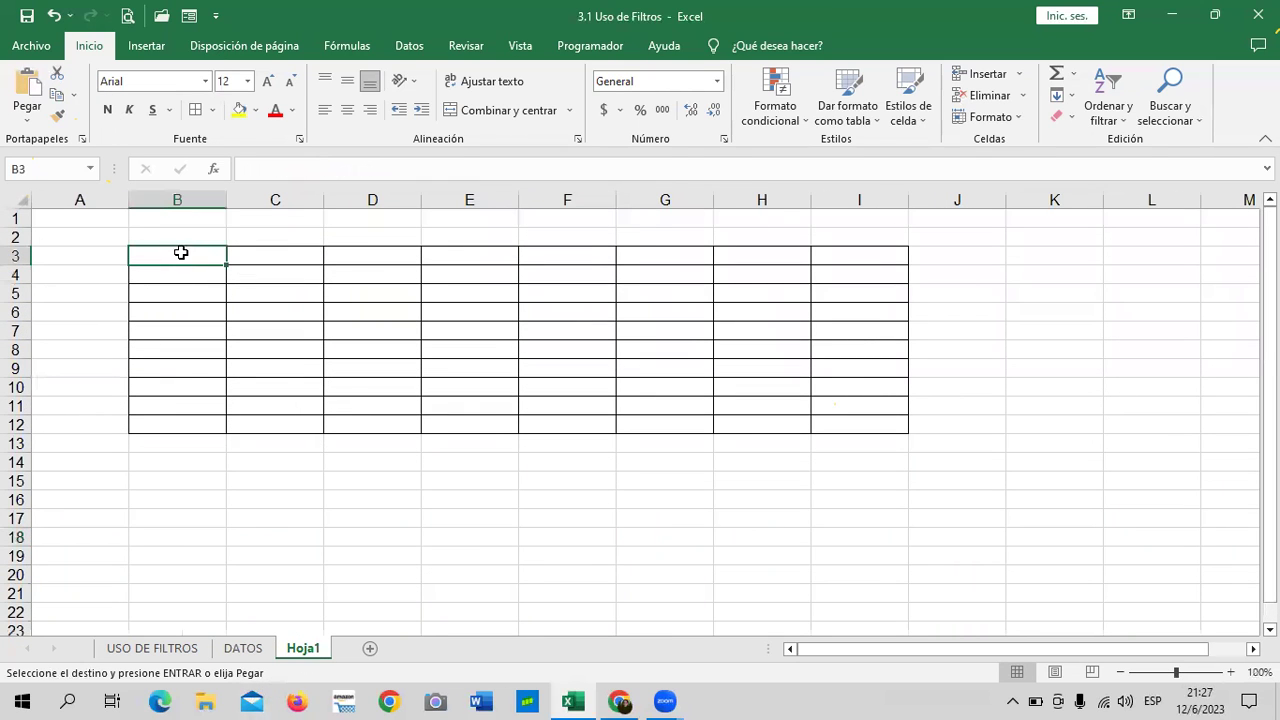
pyautogui.write('d')
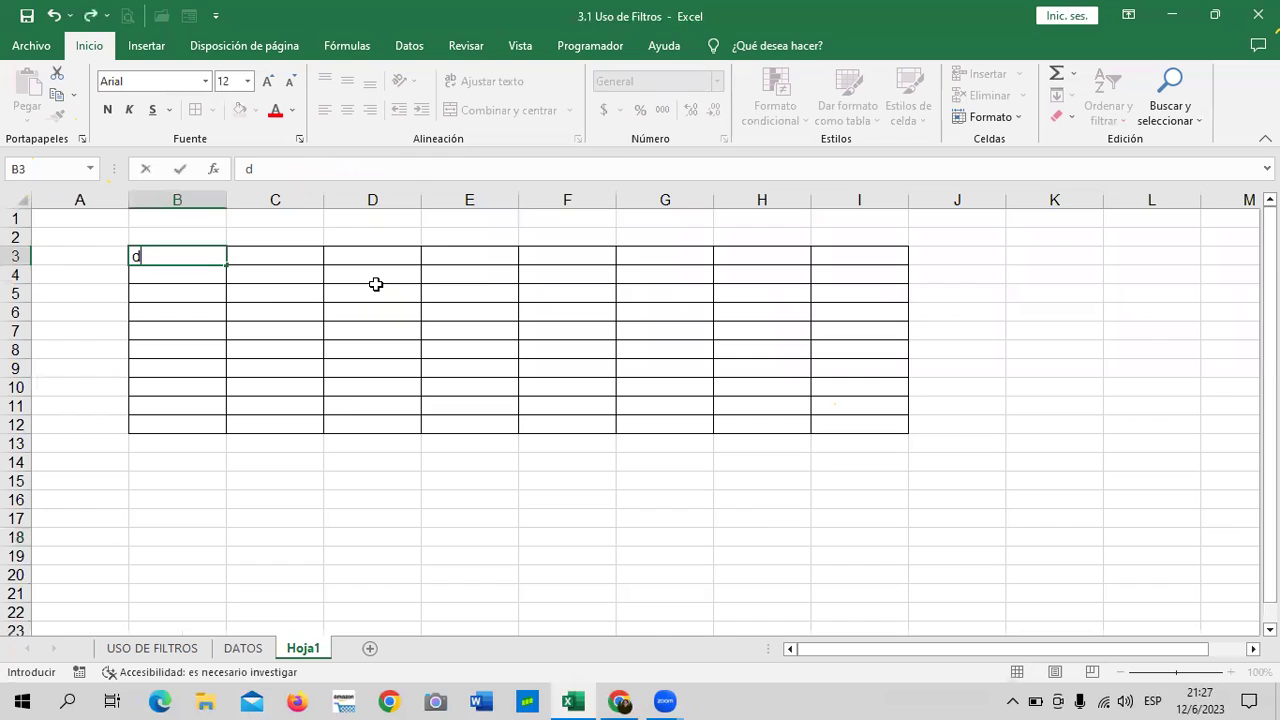
pyautogui.press('capslock')
pyautogui.write('D')
pyautogui.write('N')
pyautogui.press('Return')
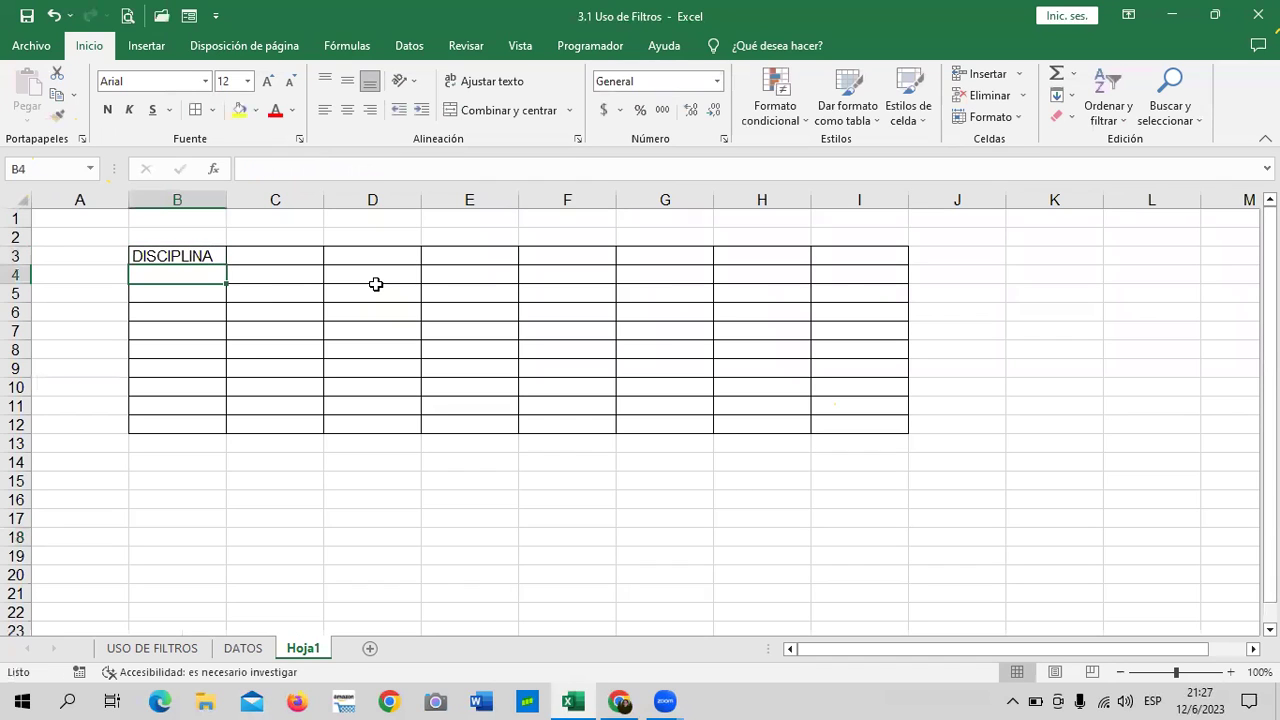
pyautogui.click(288, 256)
pyautogui.write('PUNTAJ')
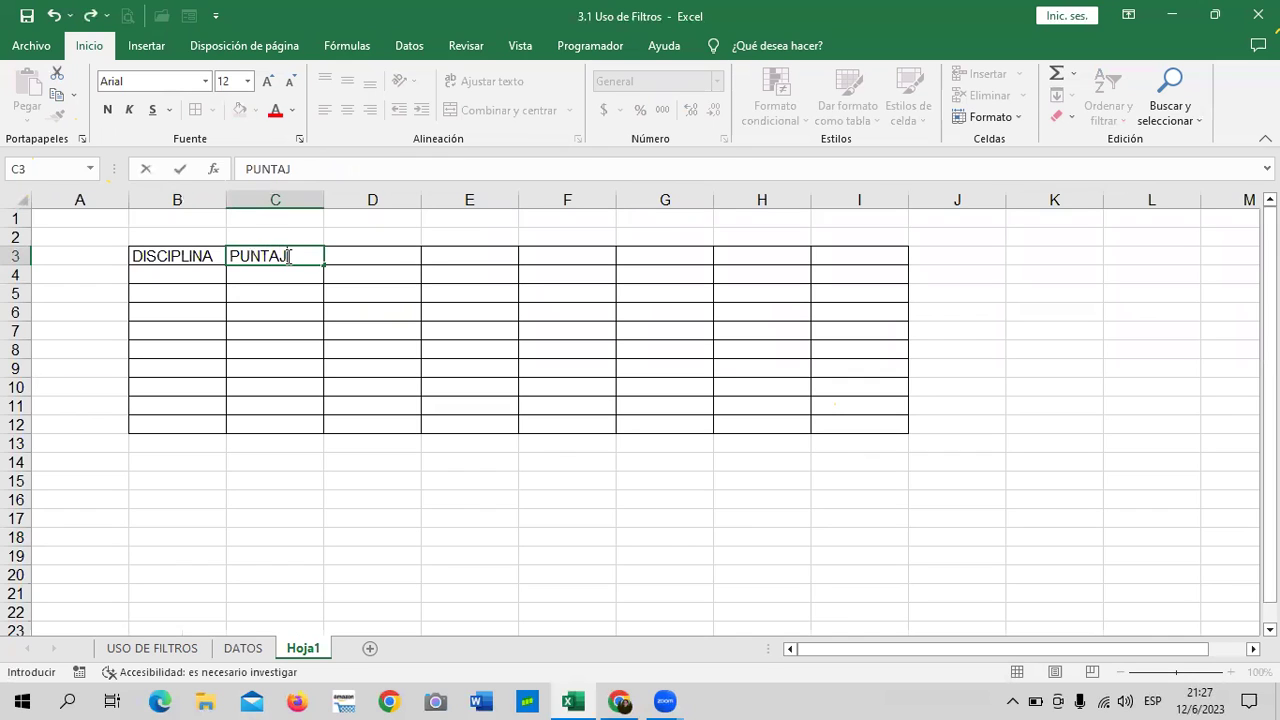
pyautogui.write('E')
pyautogui.press('Return')
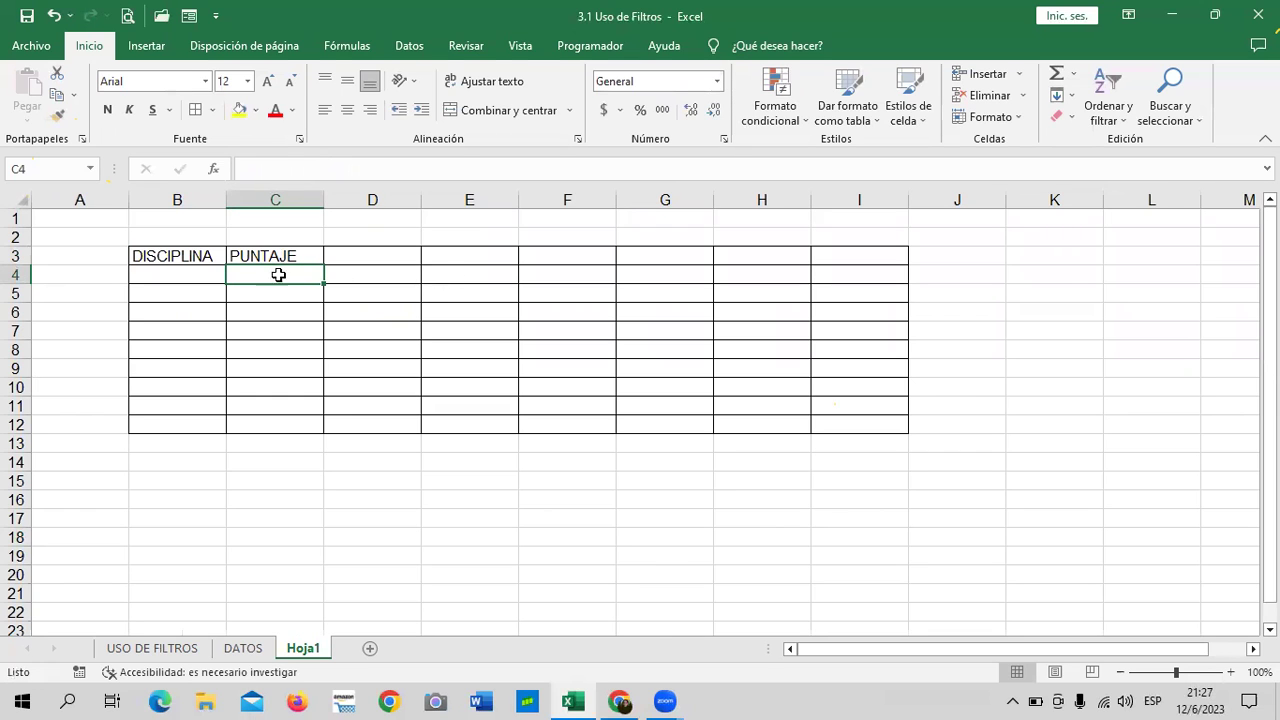
# Copy E143 from DATOS again and paste it into Hoja1 C4 as the value 105.
pyautogui.click(244, 649)
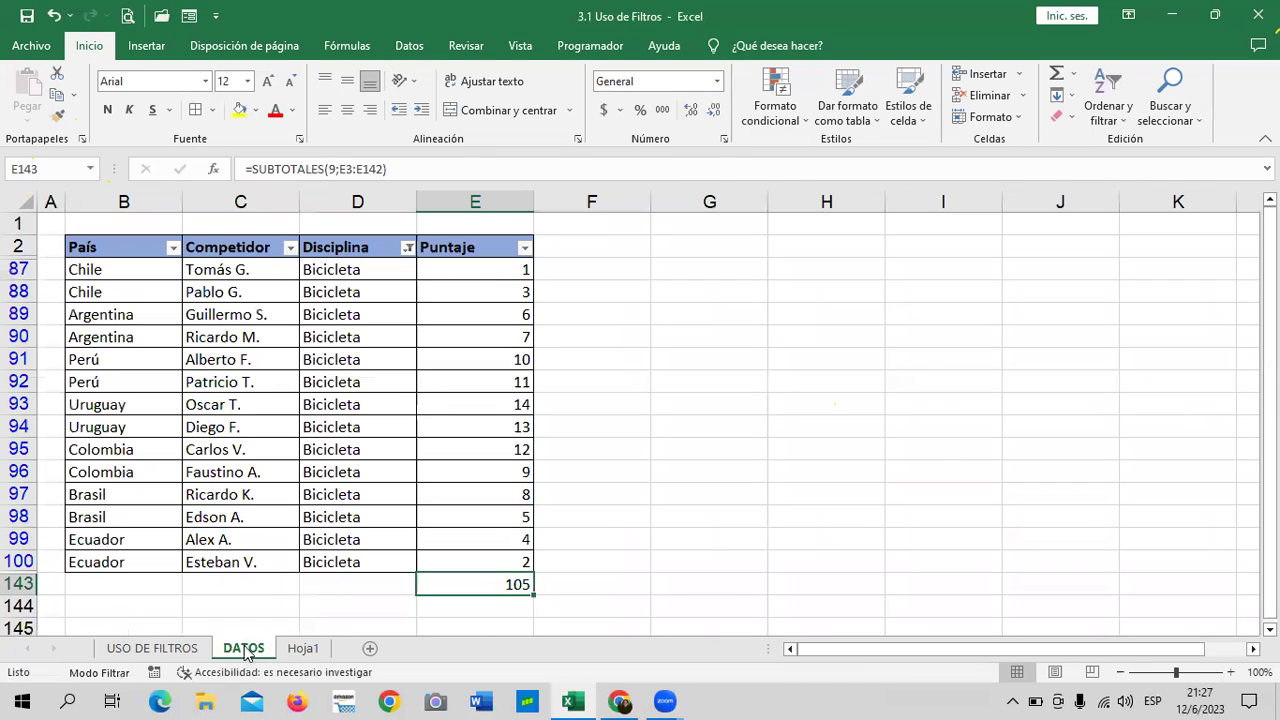
pyautogui.rightClick(510, 586)
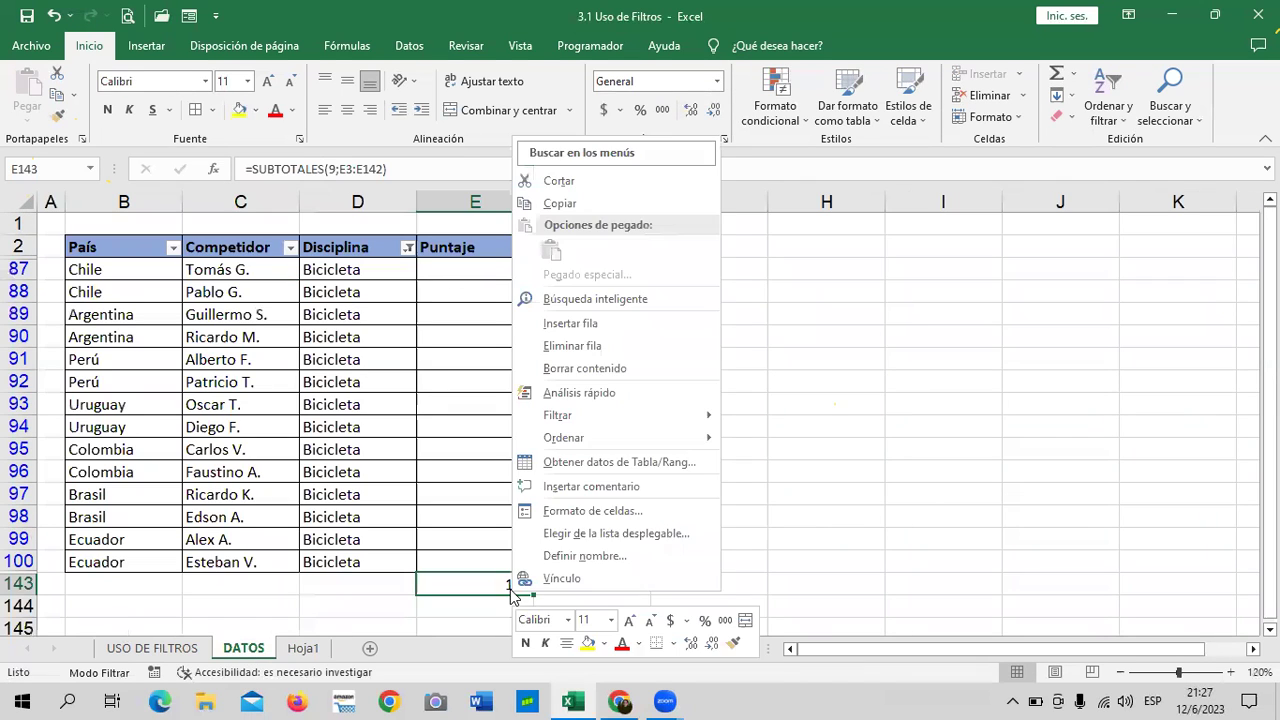
pyautogui.click(580, 202)
pyautogui.click(303, 649)
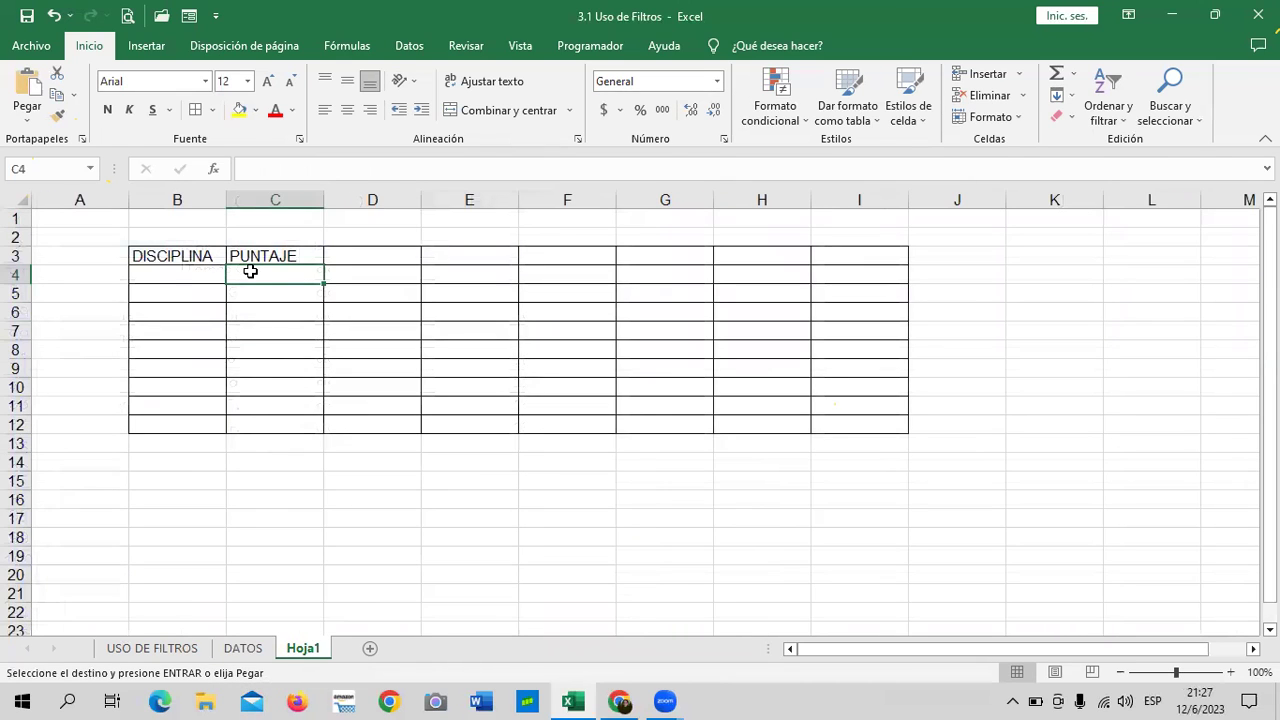
pyautogui.rightClick(297, 286)
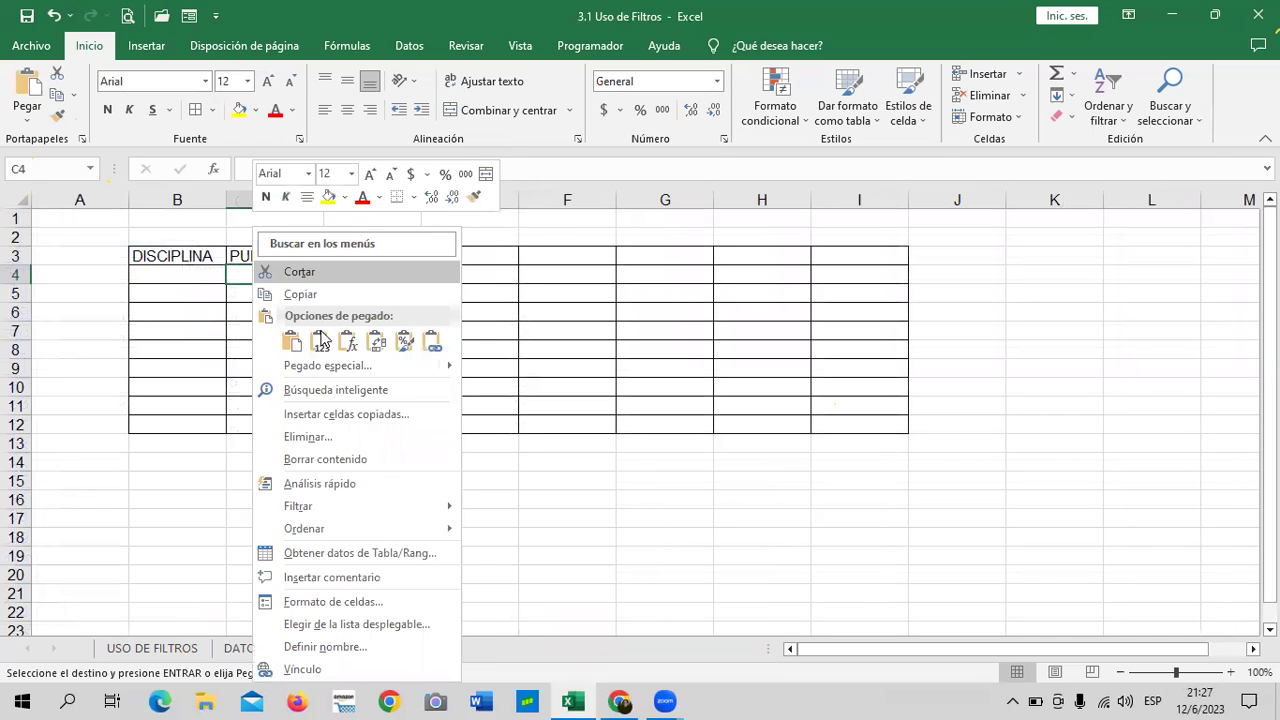
pyautogui.click(347, 344)
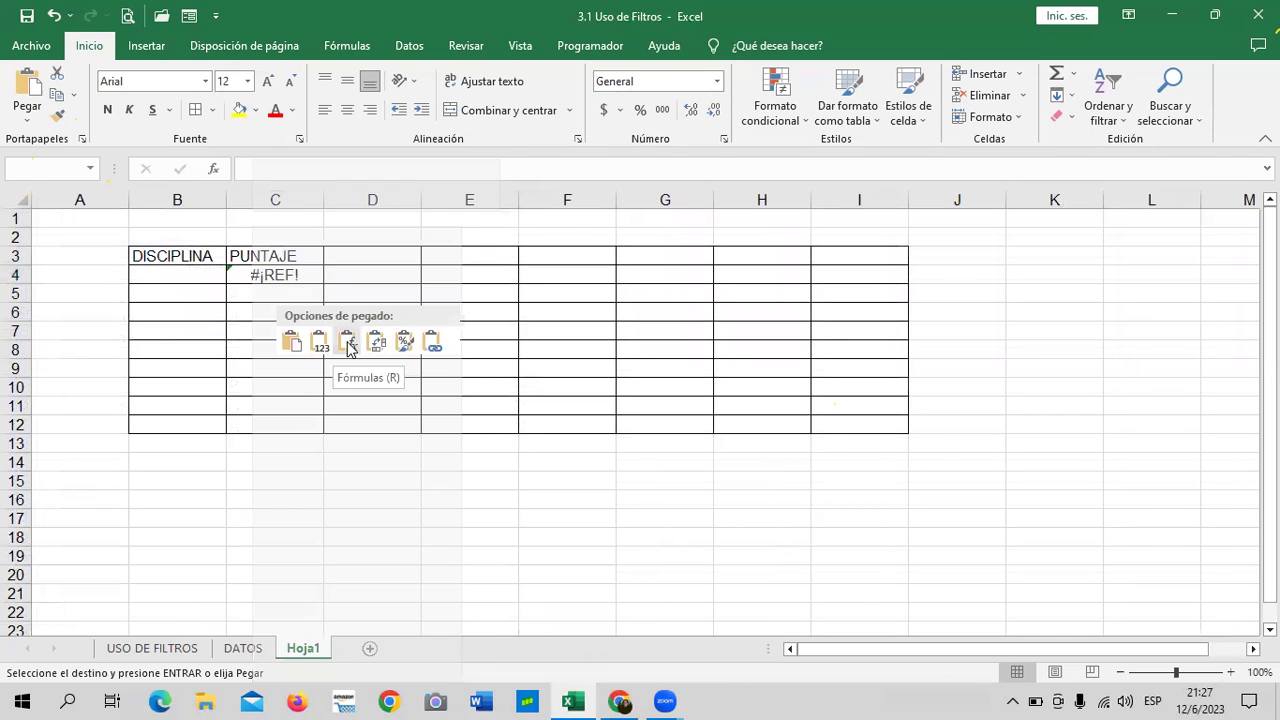
pyautogui.rightClick(262, 291)
pyautogui.click(320, 344)
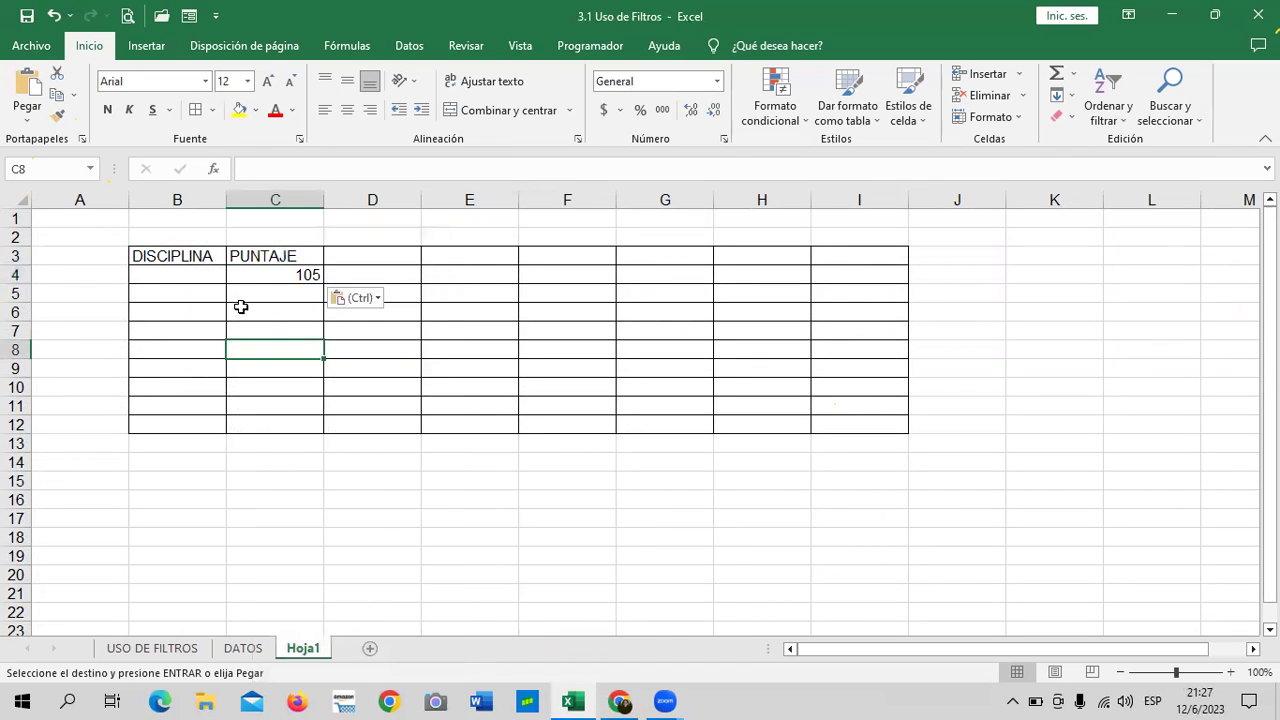
# Cancel the pending copy on DATOS and enter BICICLETA in Hoja1 cell B4.
pyautogui.click(203, 272)
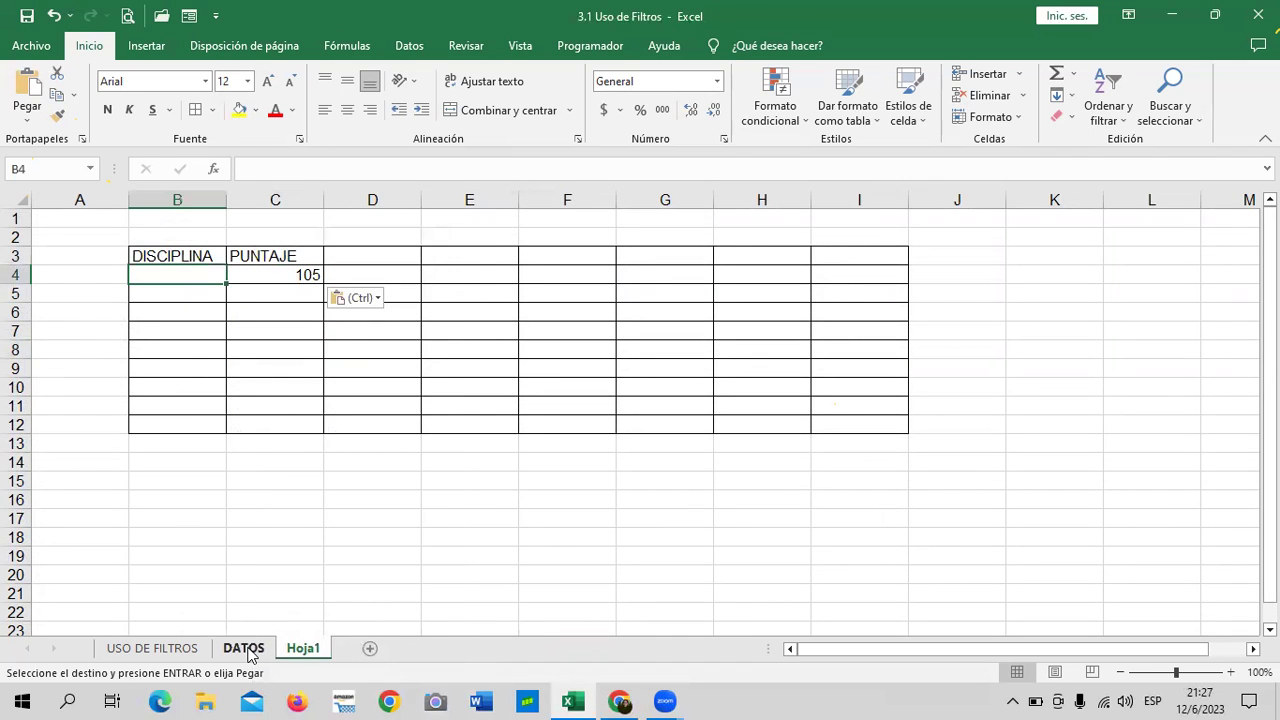
pyautogui.click(243, 649)
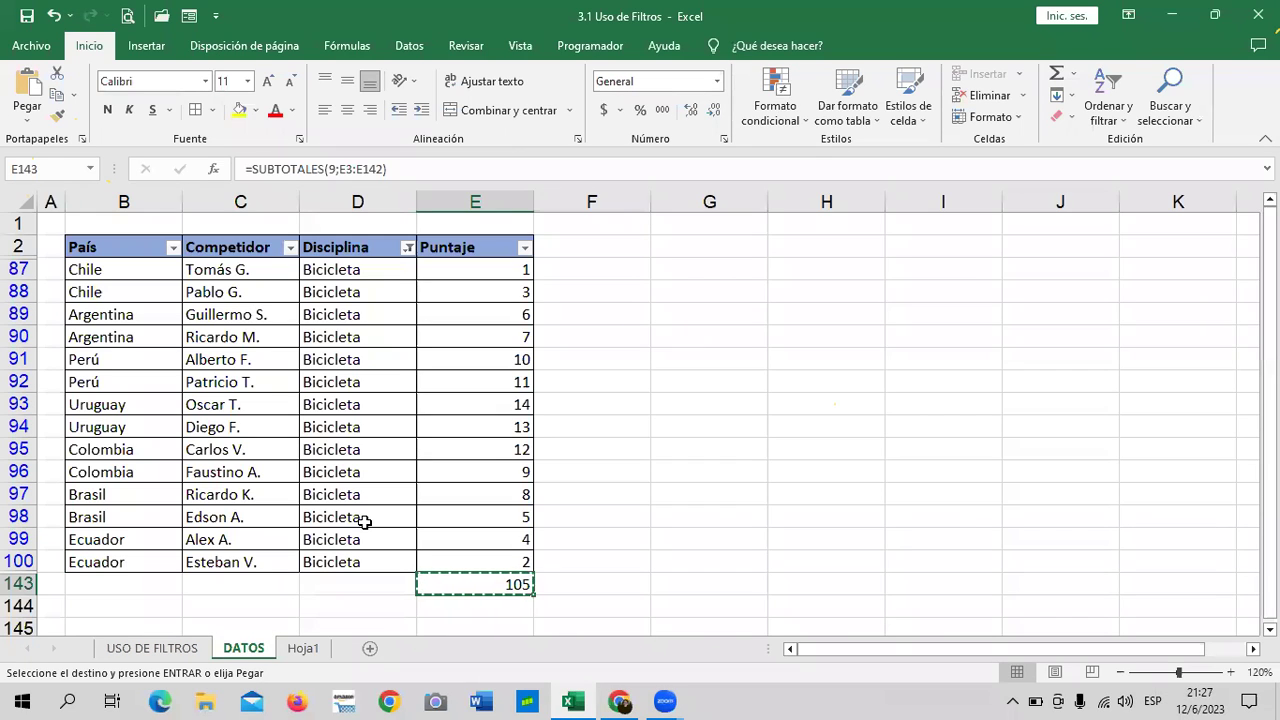
pyautogui.press('Escape')
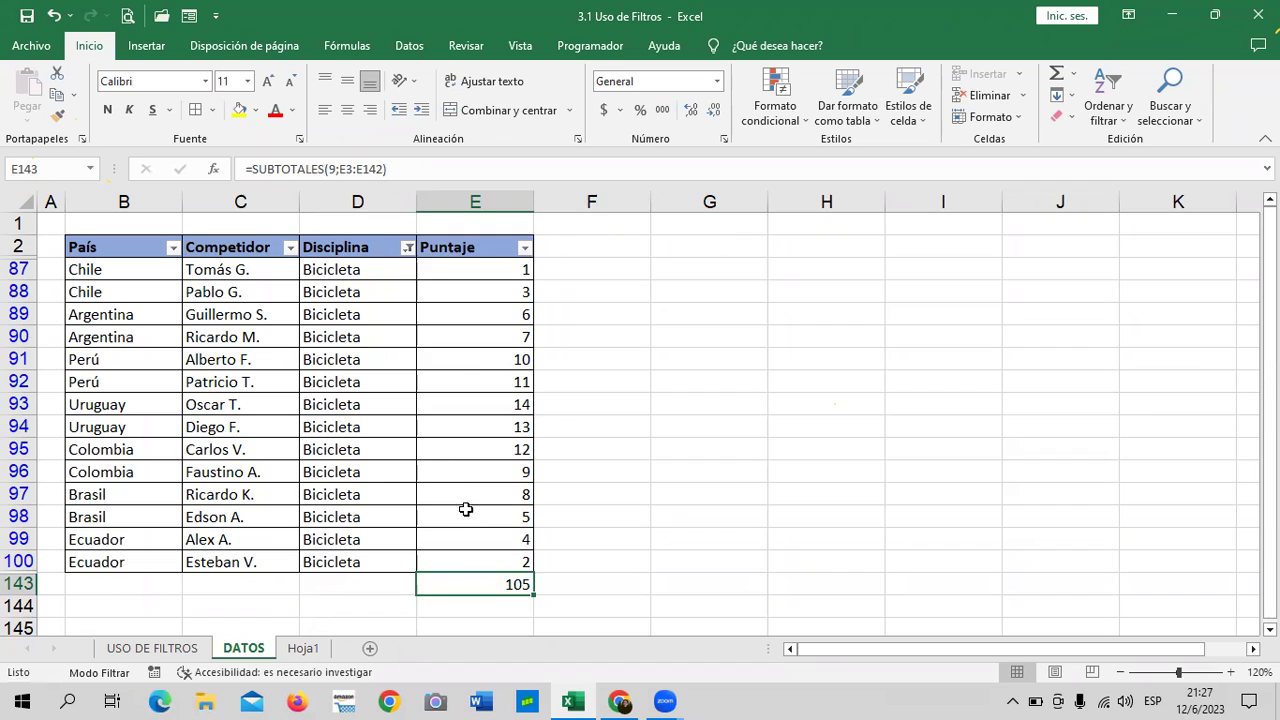
pyautogui.click(320, 649)
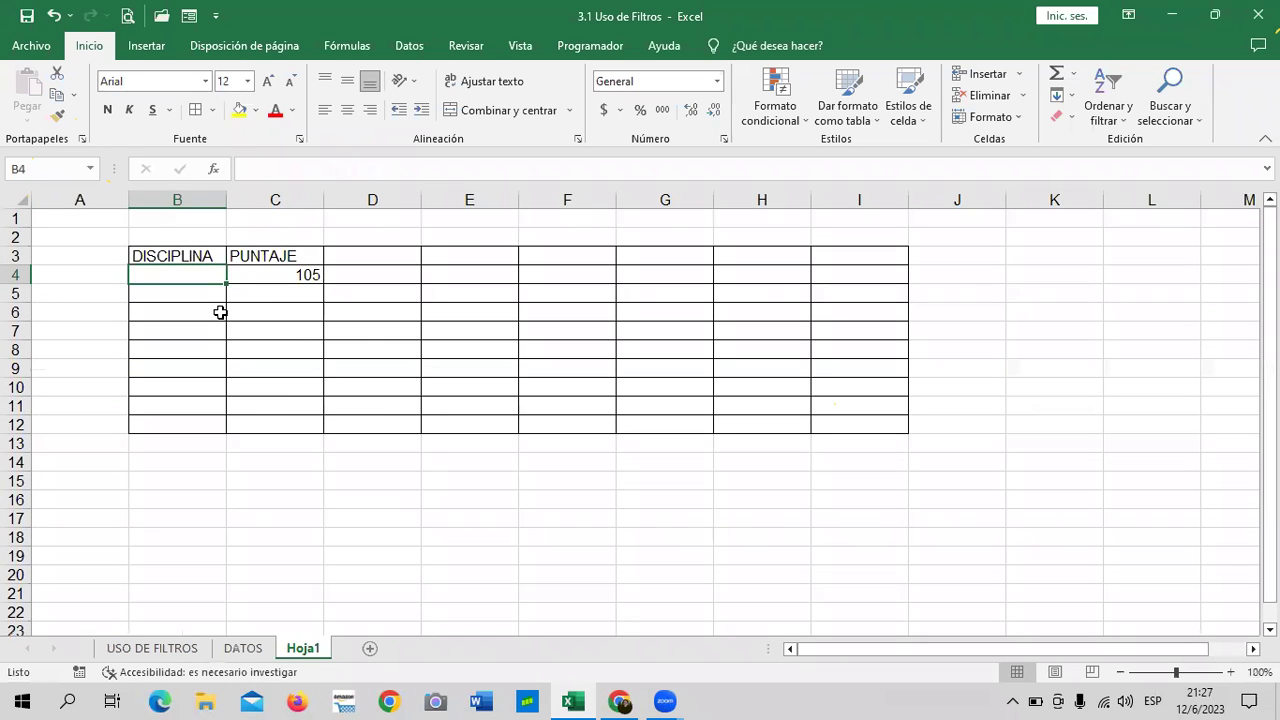
pyautogui.write('BICICLETA')
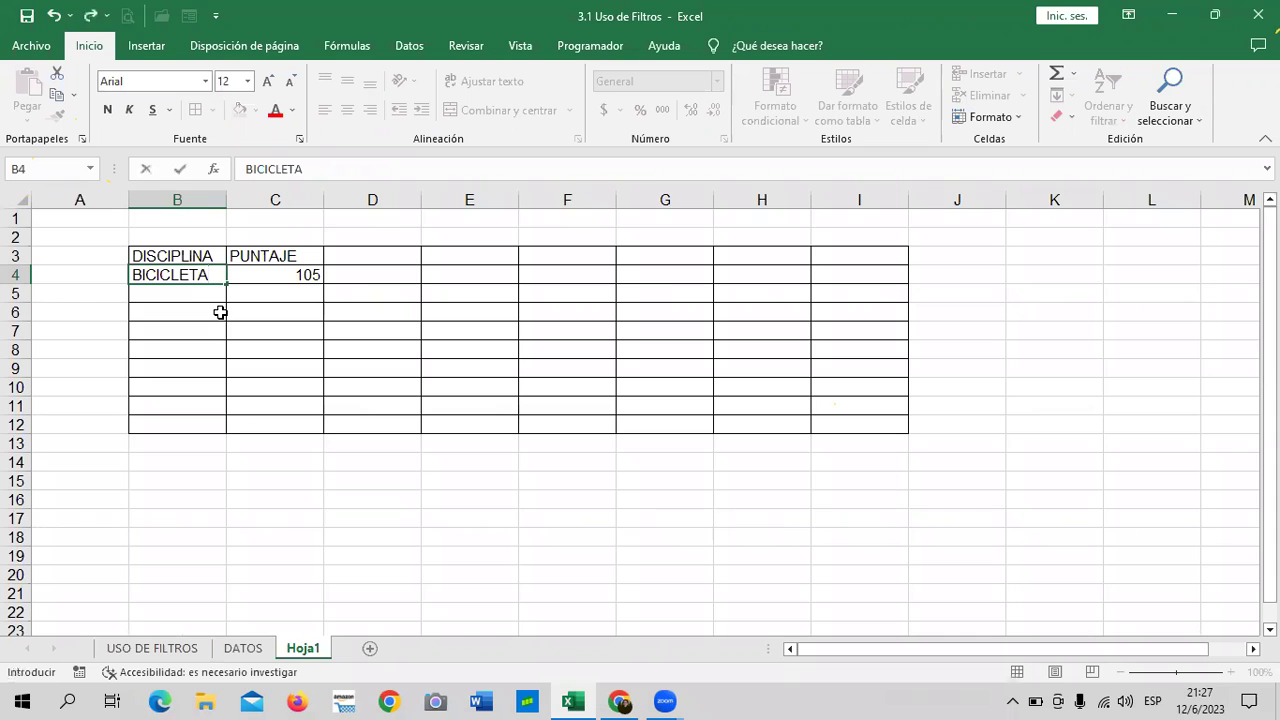
pyautogui.press('Return')
# Back on DATOS, filter Disciplina to only Barras and check the E143 total.
pyautogui.click(243, 649)
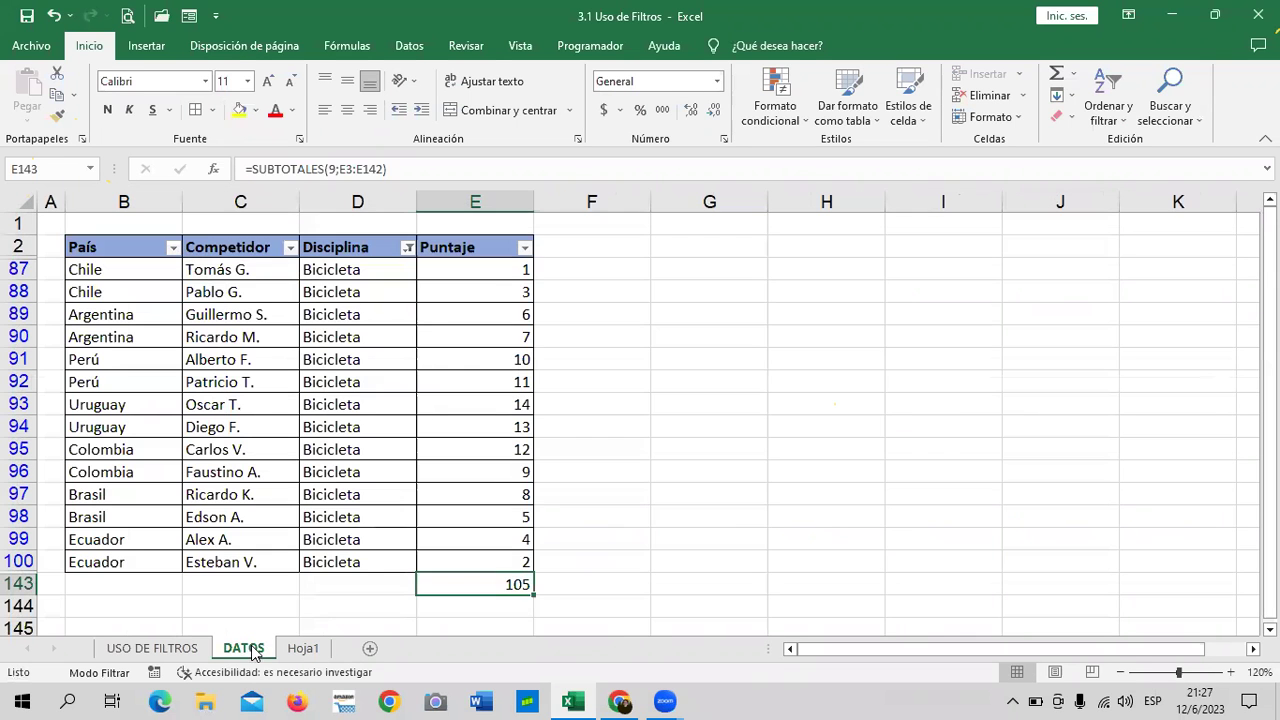
pyautogui.click(408, 248)
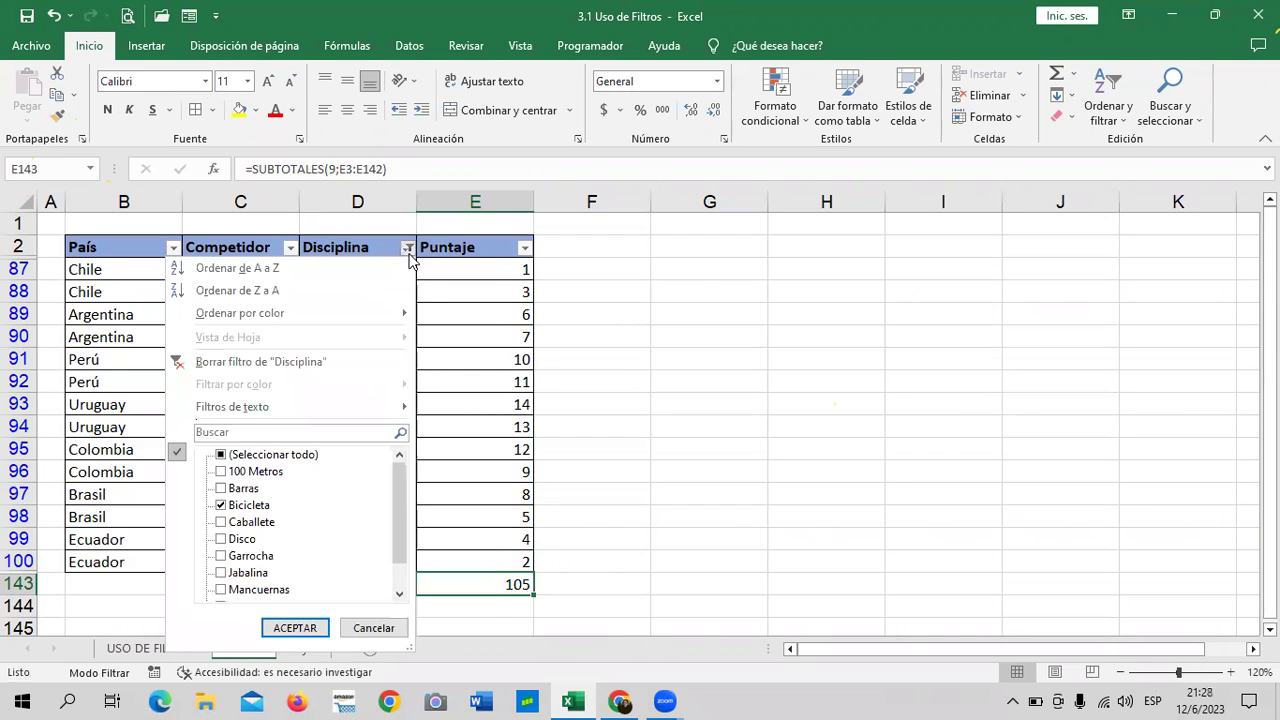
pyautogui.click(221, 455)
pyautogui.click(243, 488)
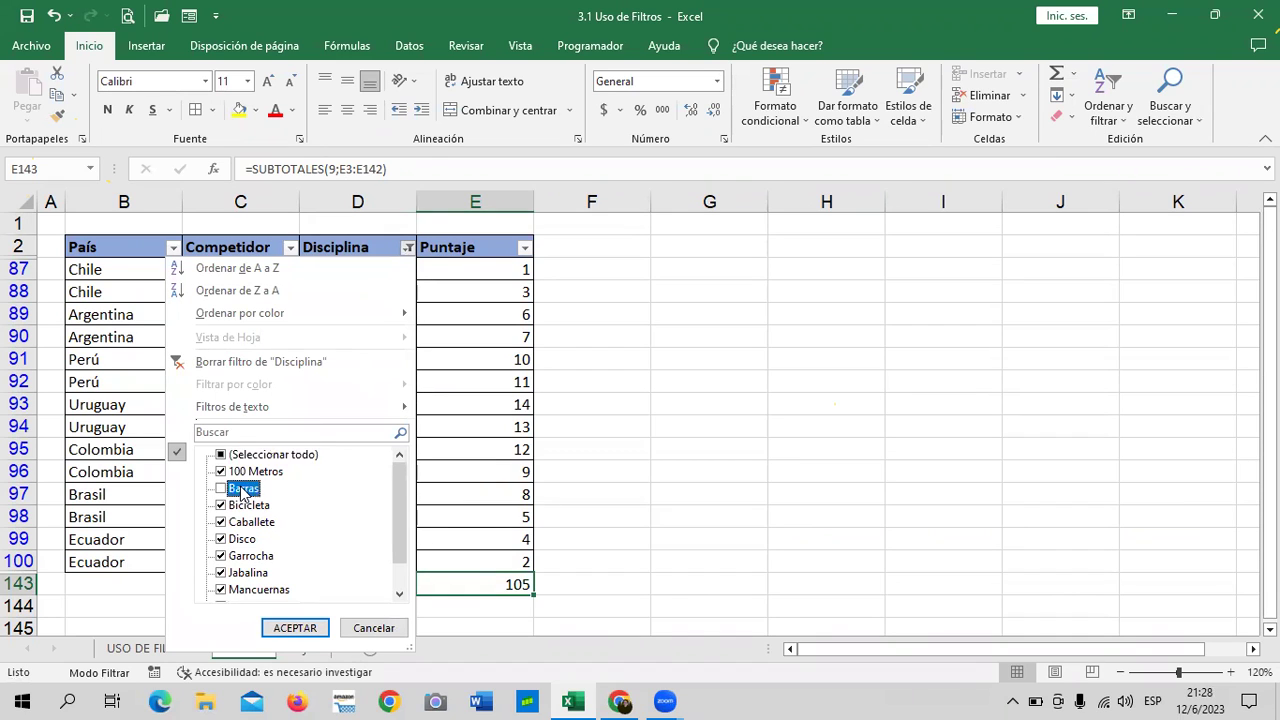
pyautogui.click(258, 458)
pyautogui.click(258, 456)
pyautogui.click(258, 456)
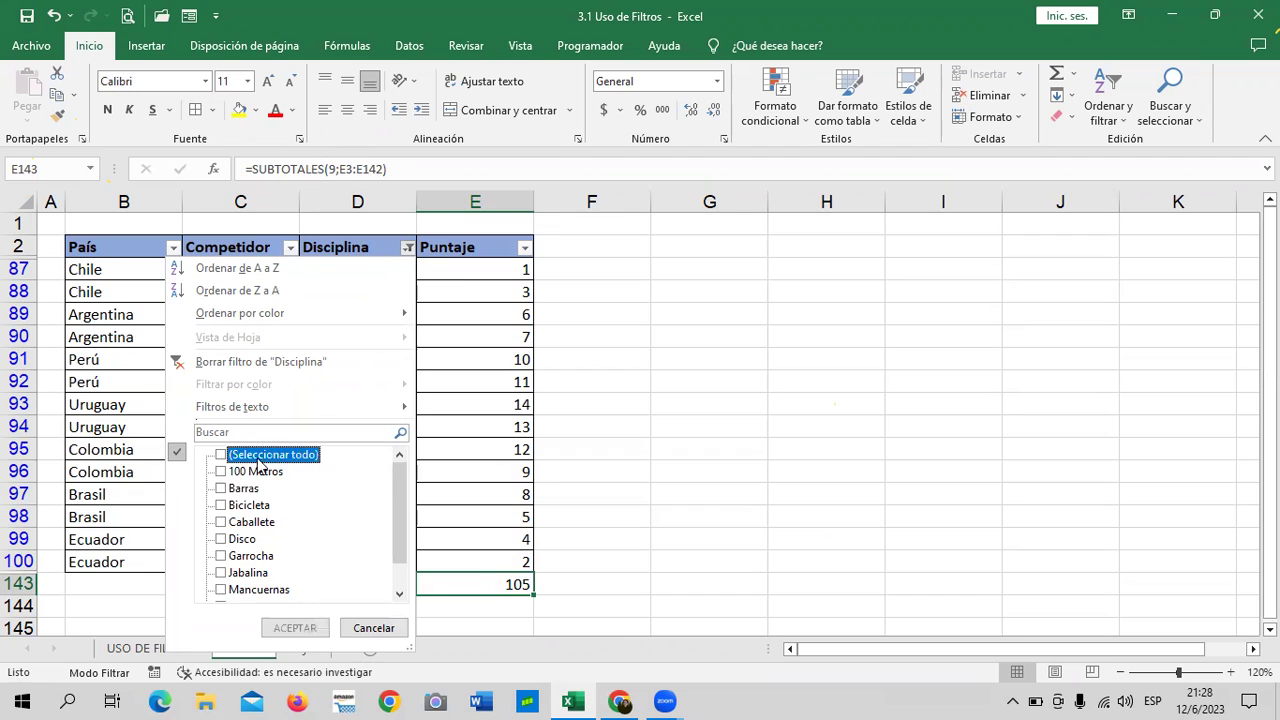
pyautogui.click(250, 492)
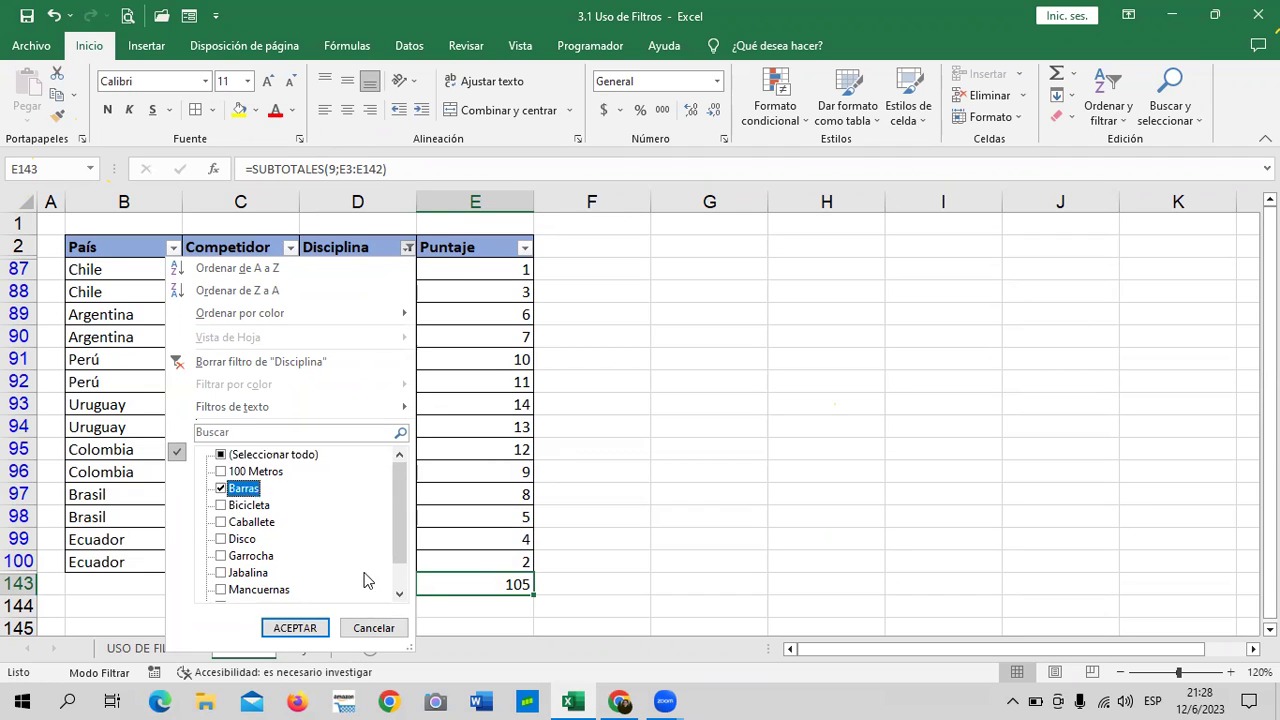
pyautogui.click(300, 625)
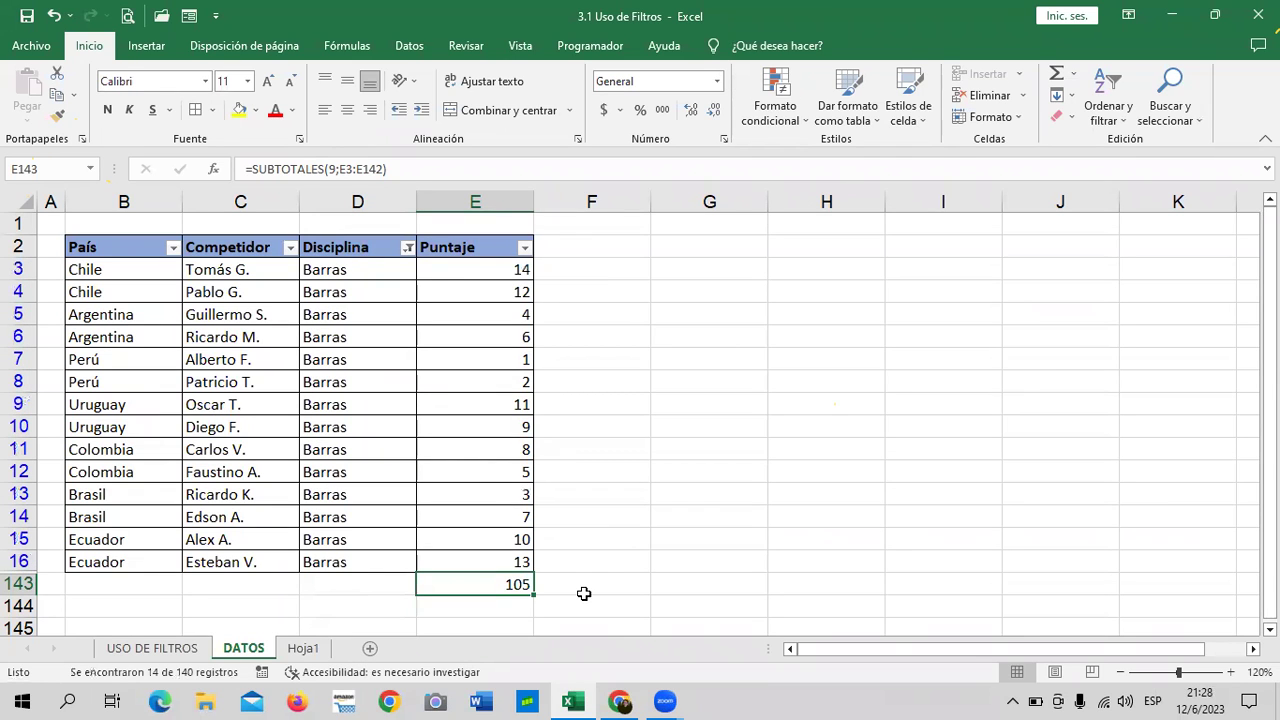
pyautogui.click(705, 498)
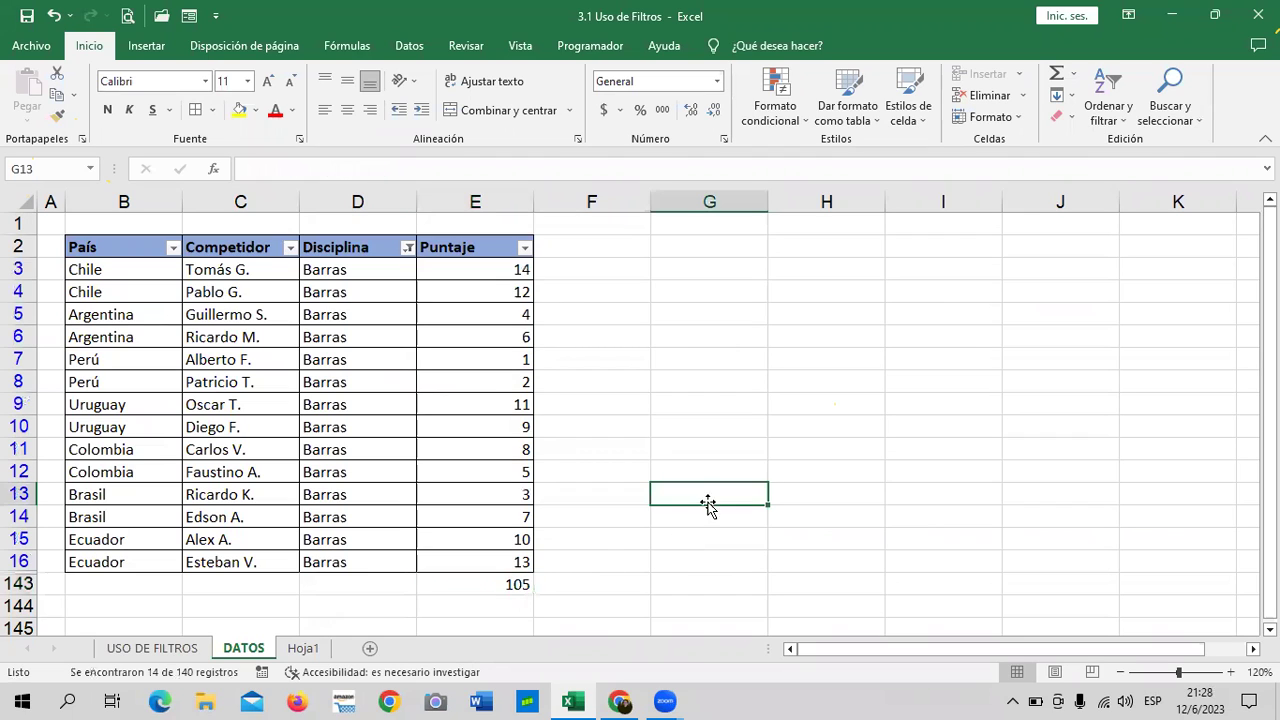
pyautogui.click(508, 584)
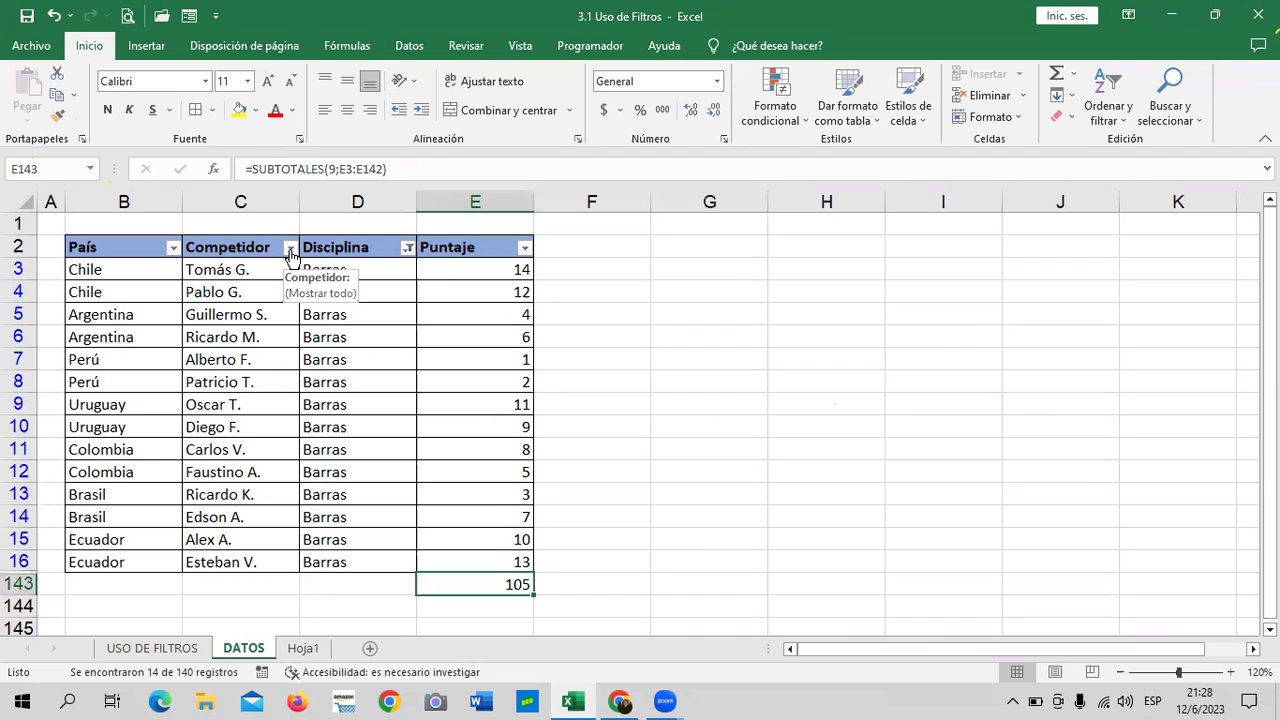
# Reset the Disciplina filter, then show only Disco rows and inspect E143's 105 total.
pyautogui.click(407, 248)
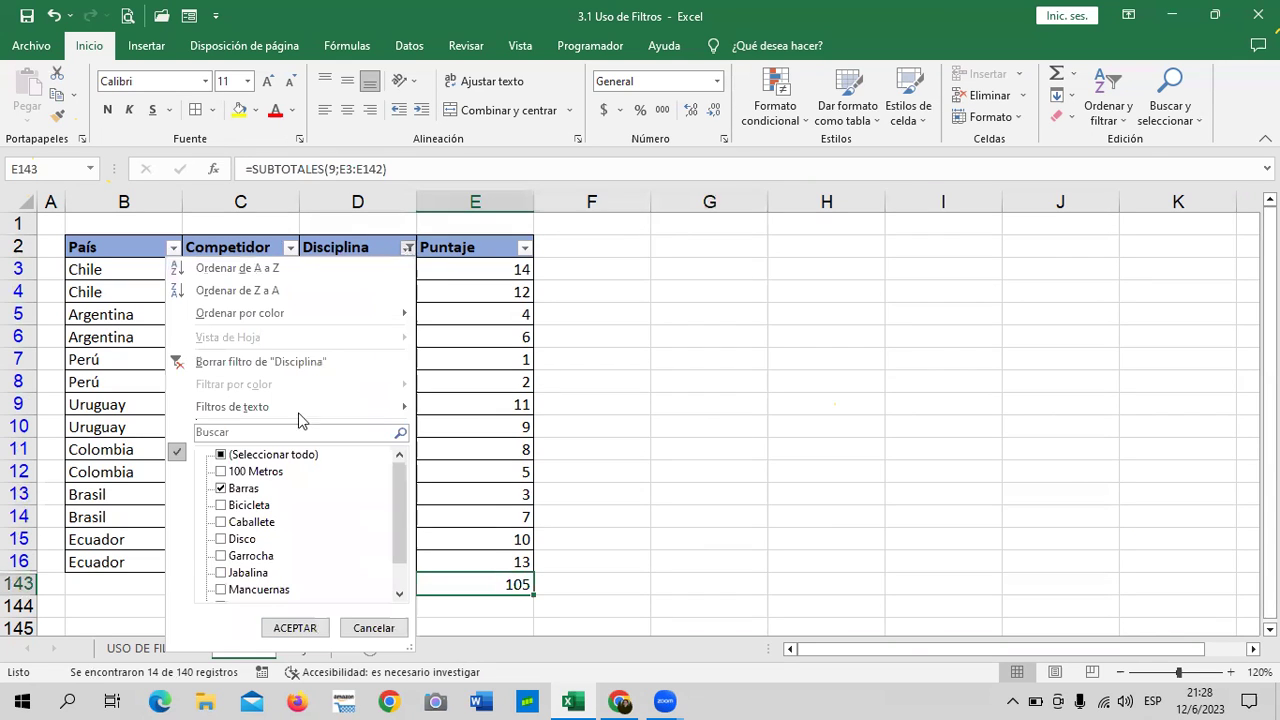
pyautogui.click(292, 457)
pyautogui.click(297, 626)
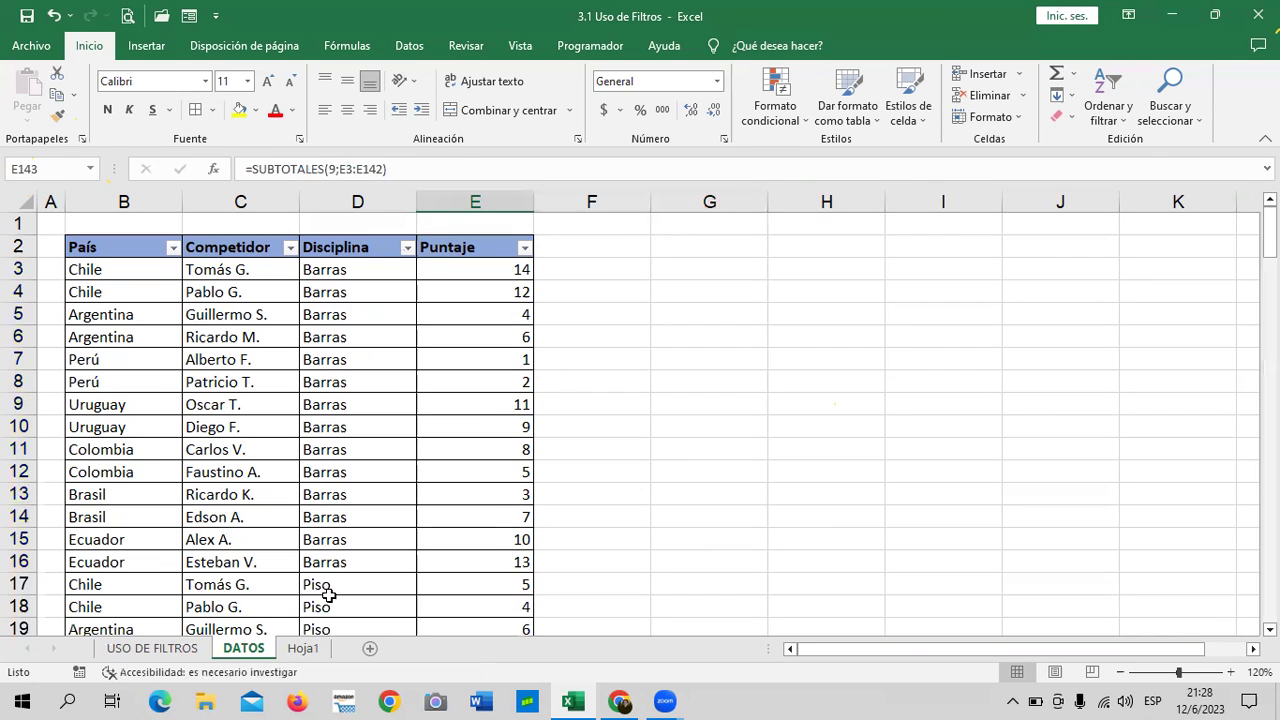
pyautogui.click(407, 248)
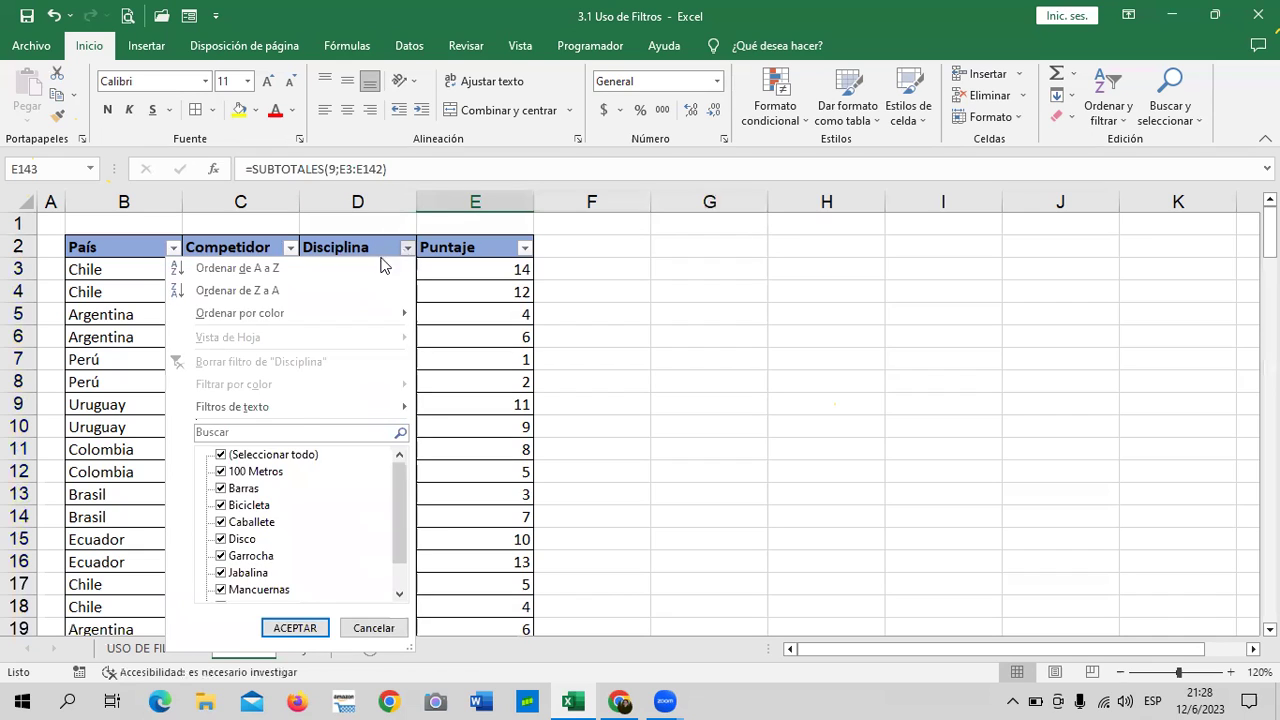
pyautogui.click(266, 456)
pyautogui.click(250, 489)
pyautogui.click(228, 489)
pyautogui.click(243, 540)
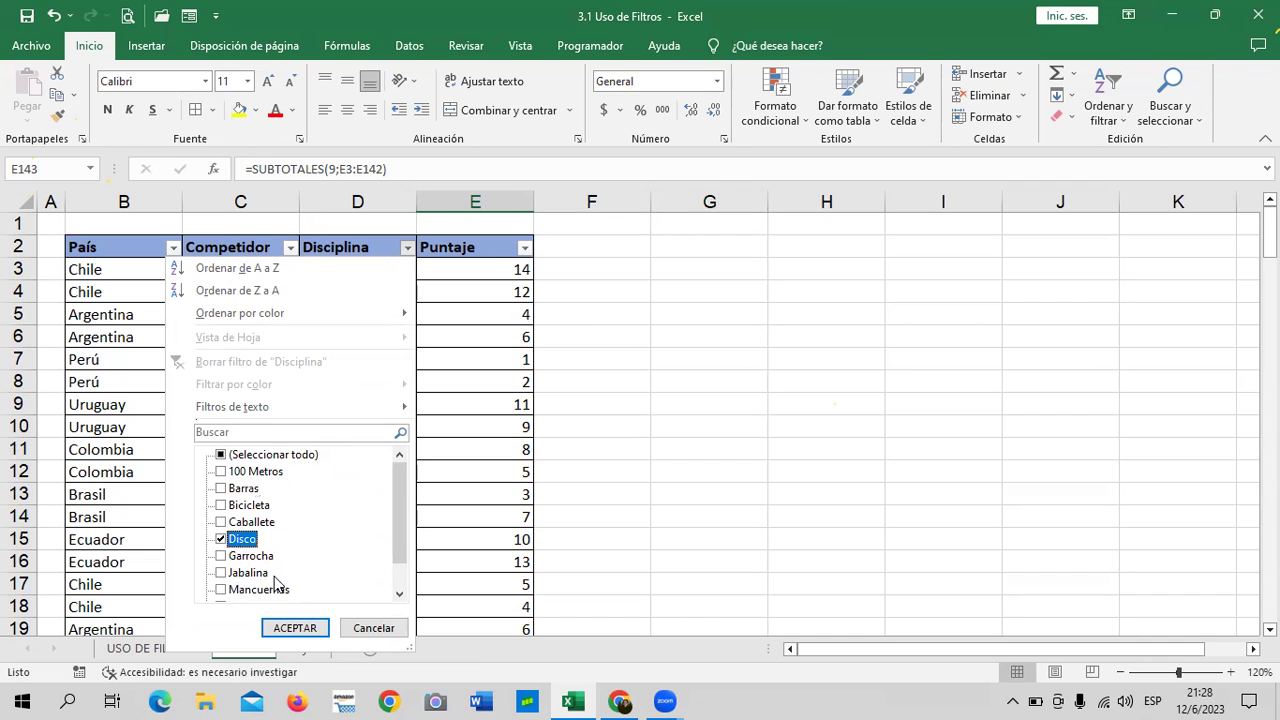
pyautogui.click(297, 627)
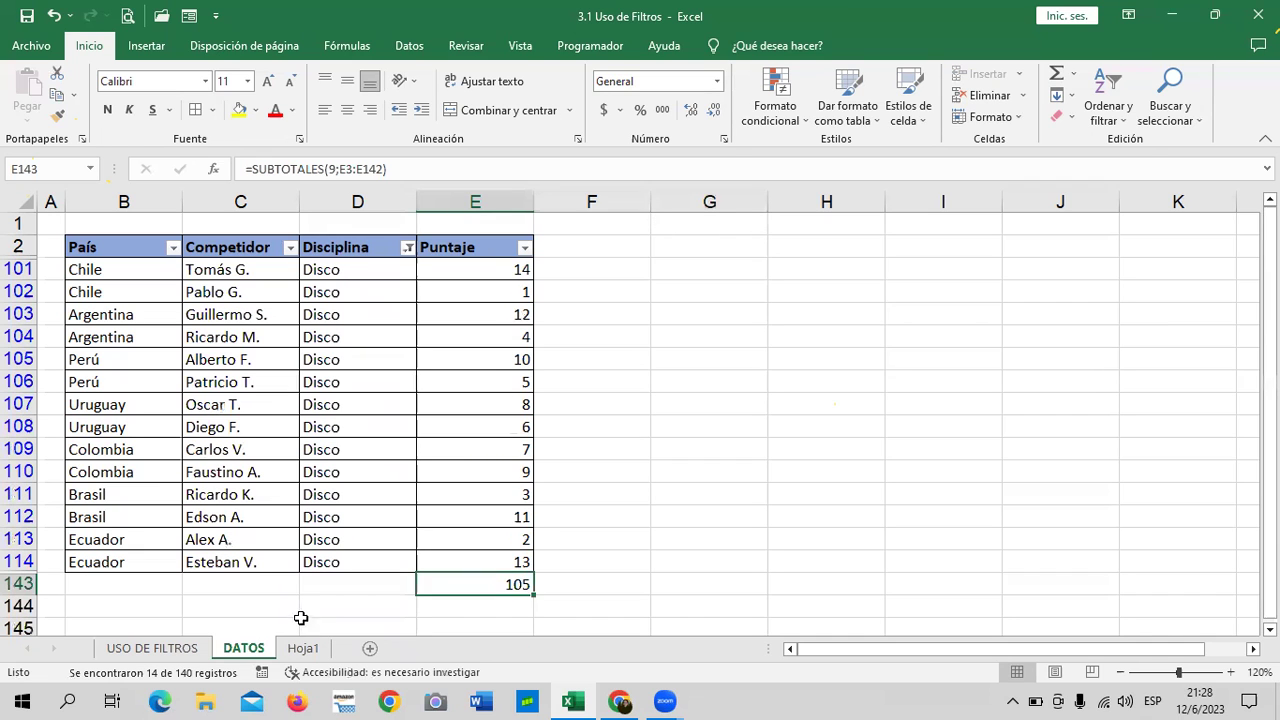
pyautogui.click(797, 407)
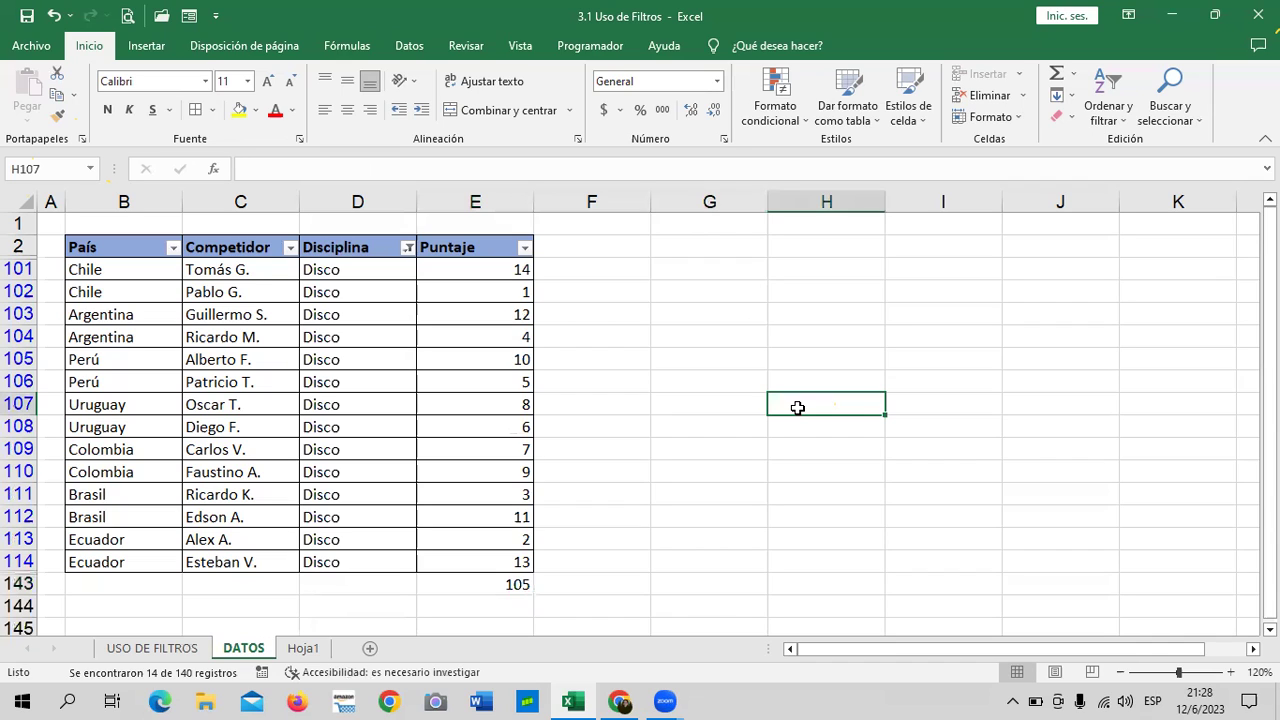
pyautogui.click(464, 586)
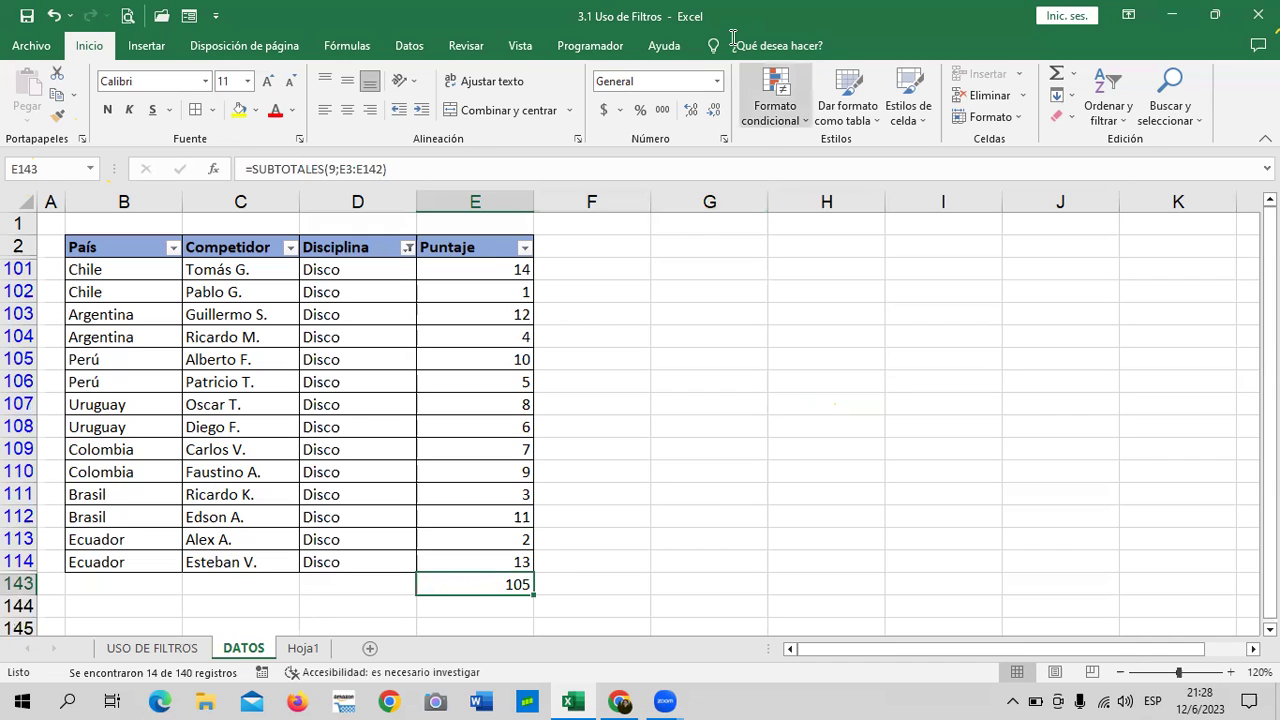
# Recommit the E143 formula and filter Disciplina to only Mancuernas.
pyautogui.click(471, 167)
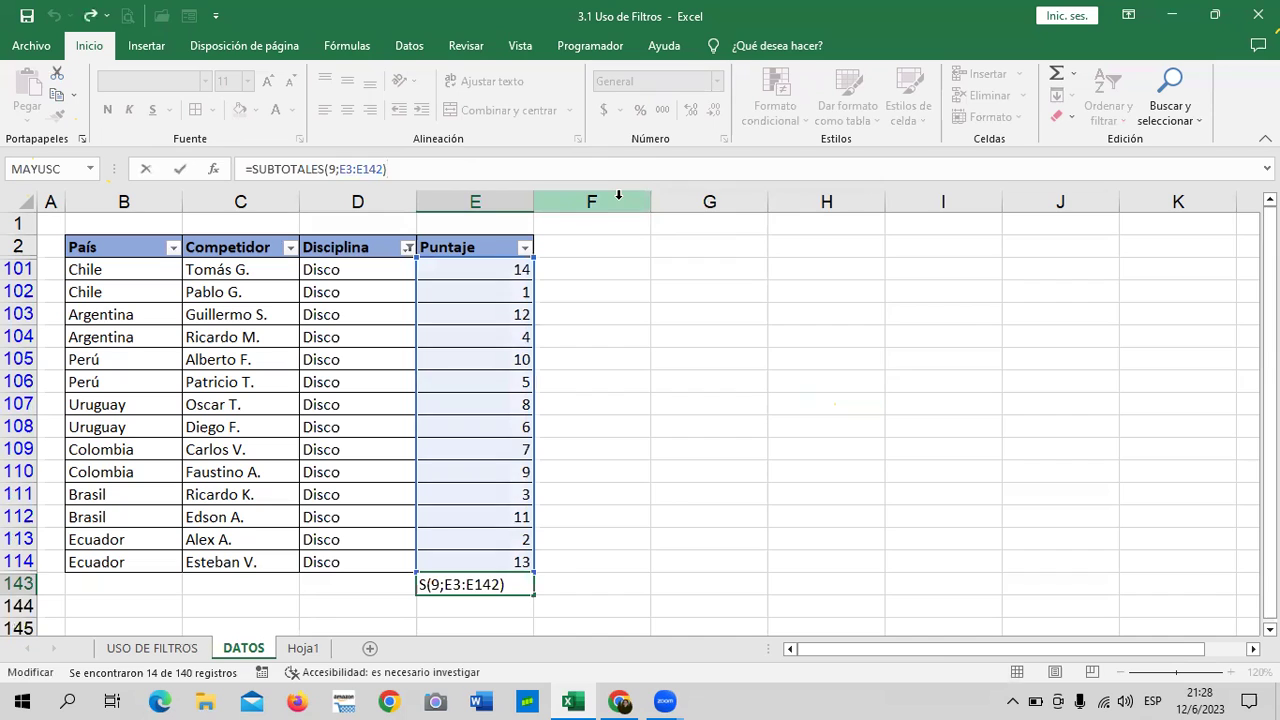
pyautogui.press('Return')
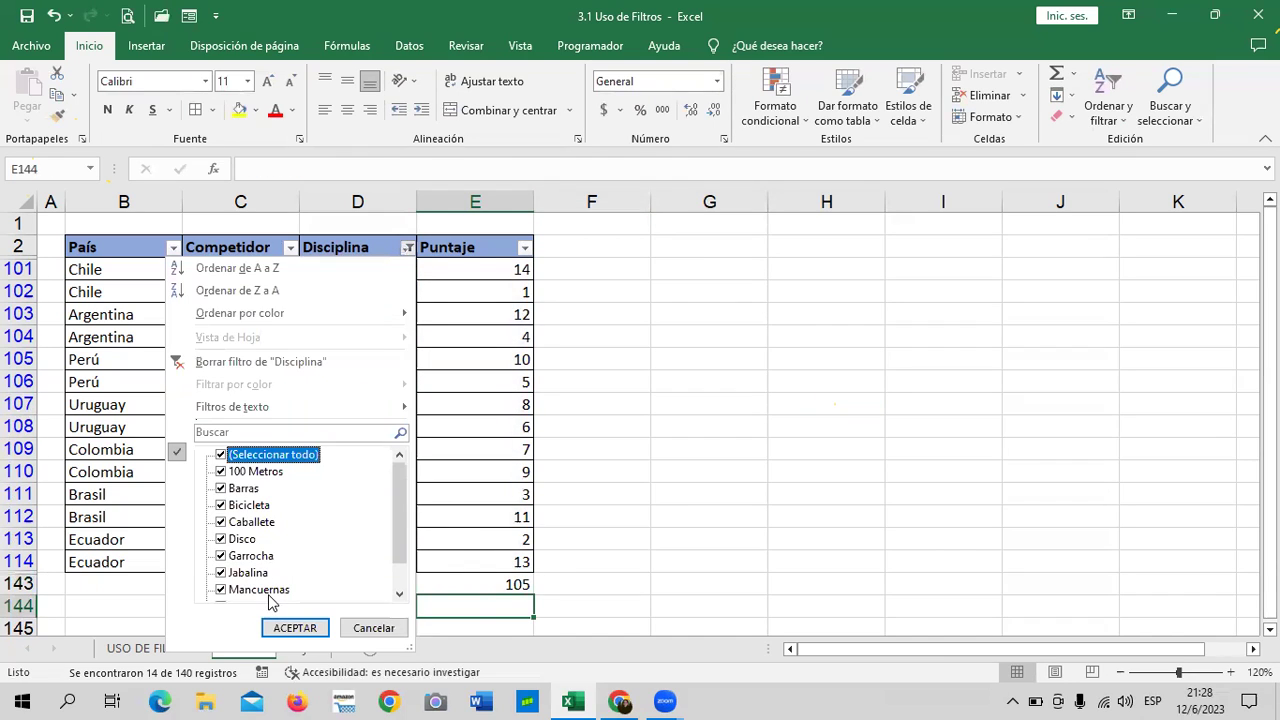
pyautogui.click(267, 591)
pyautogui.click(249, 456)
pyautogui.click(249, 456)
pyautogui.click(257, 591)
pyautogui.click(302, 628)
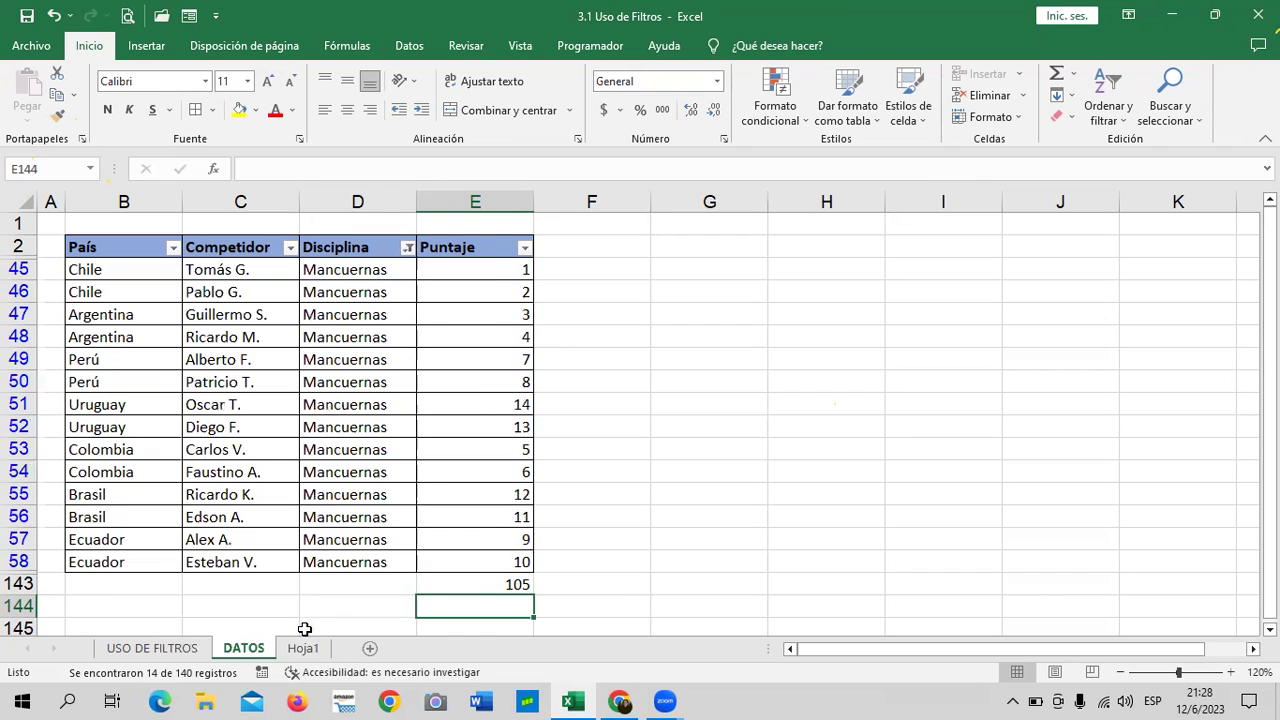
# Delete the E143 total and rebuild it with an AutoSum SUBTOTALES formula.
pyautogui.click(583, 591)
pyautogui.click(508, 582)
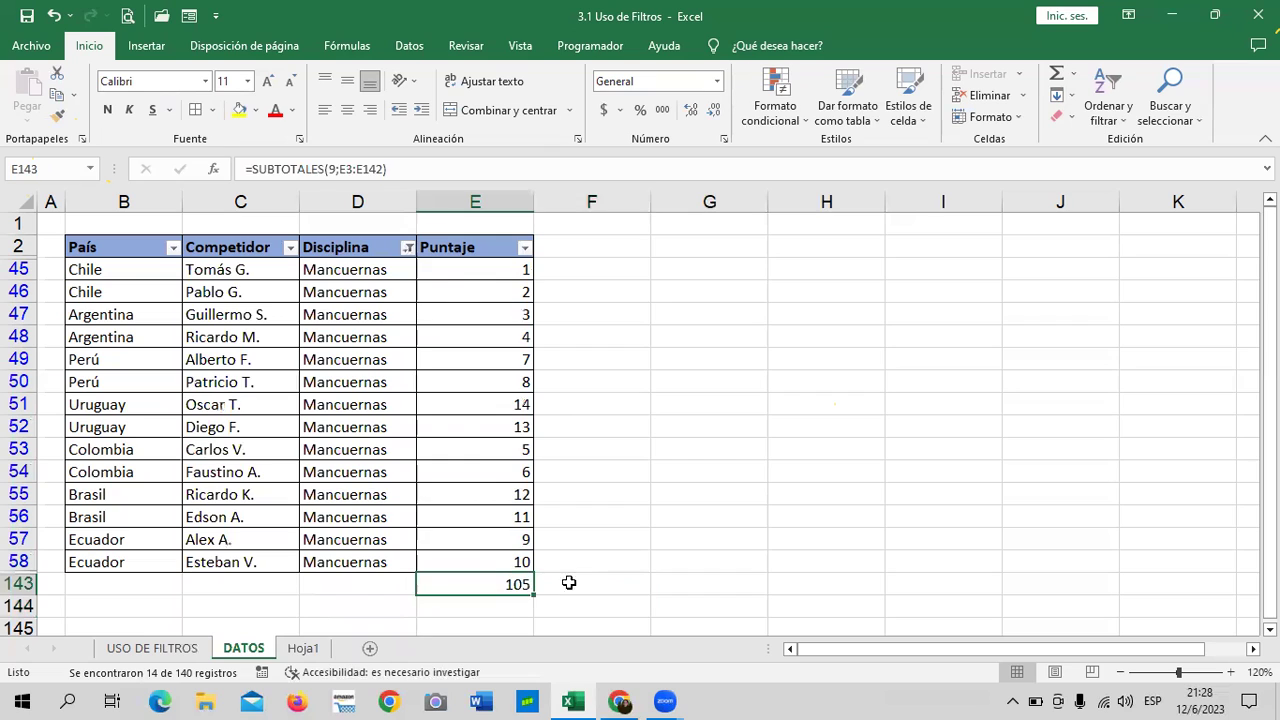
pyautogui.press('Delete')
pyautogui.click(666, 490)
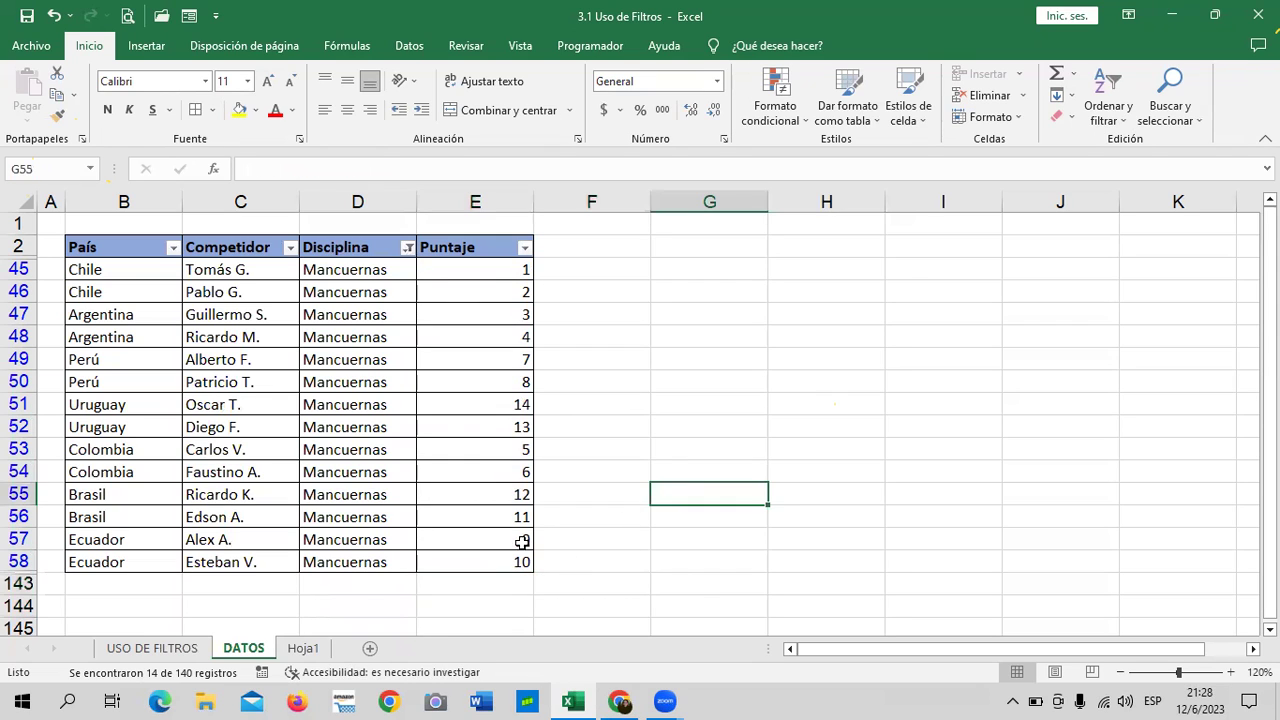
pyautogui.click(494, 582)
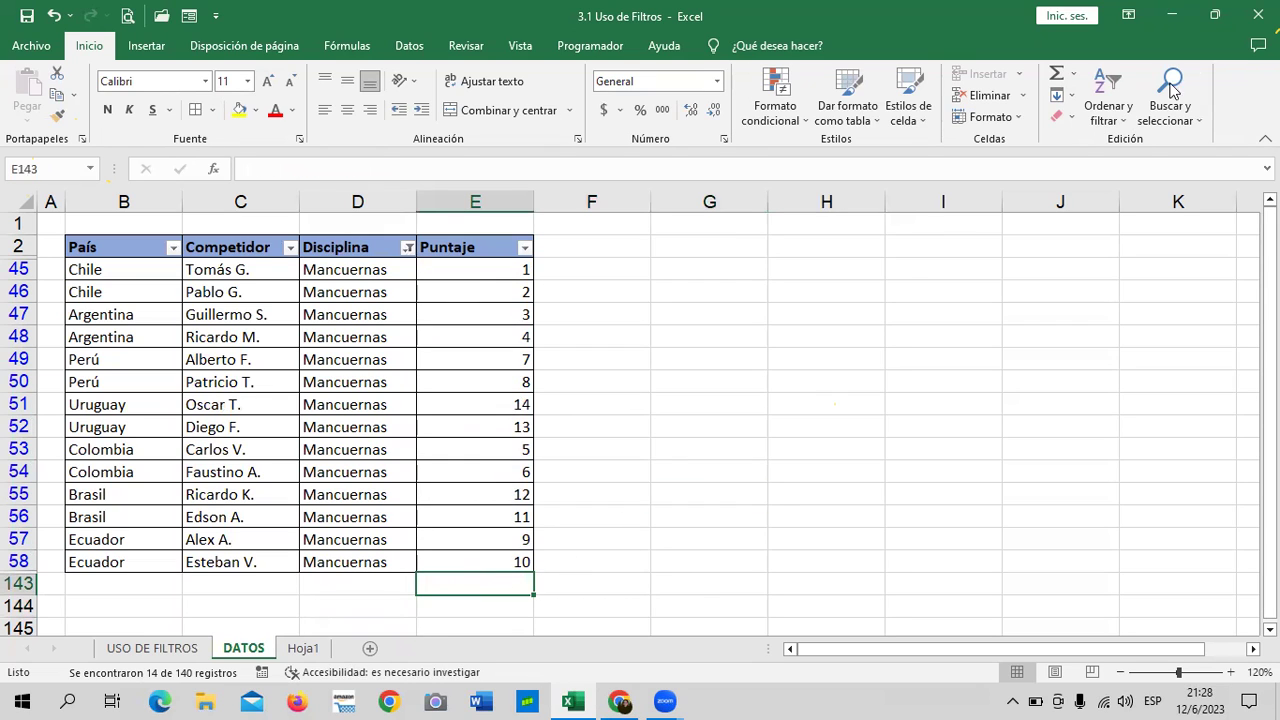
pyautogui.click(1056, 75)
pyautogui.press('Return')
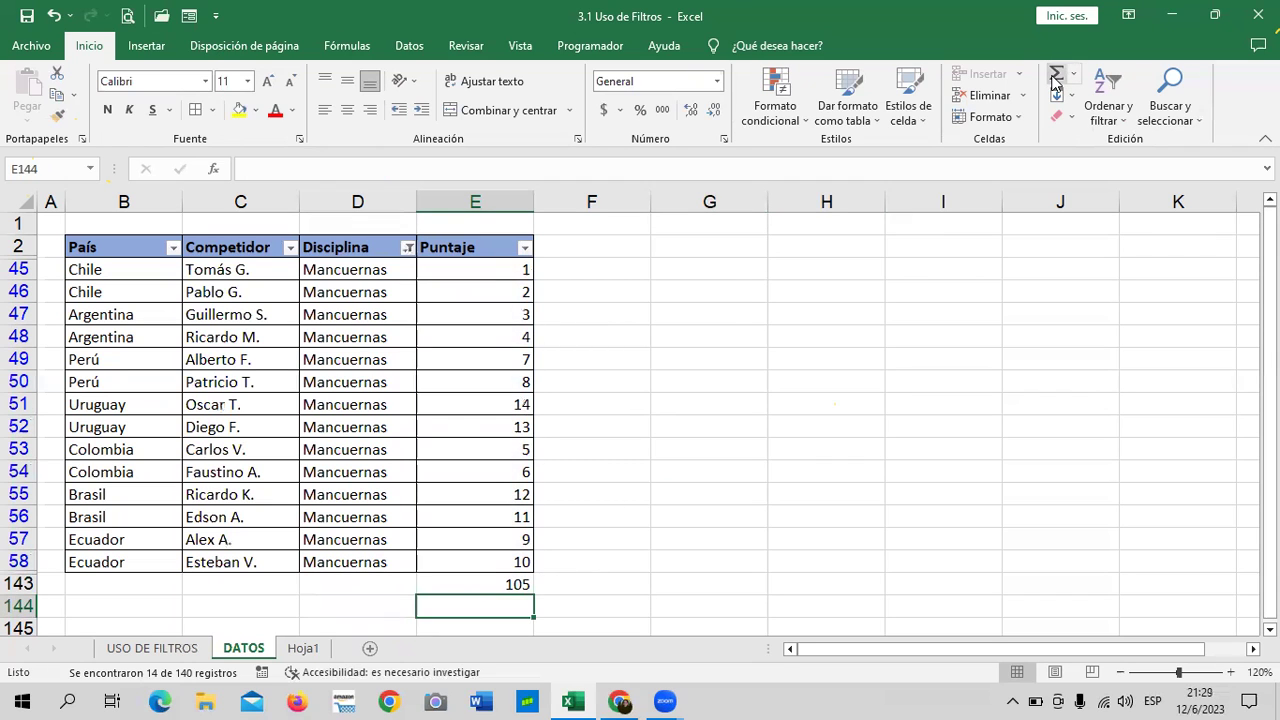
pyautogui.click(497, 586)
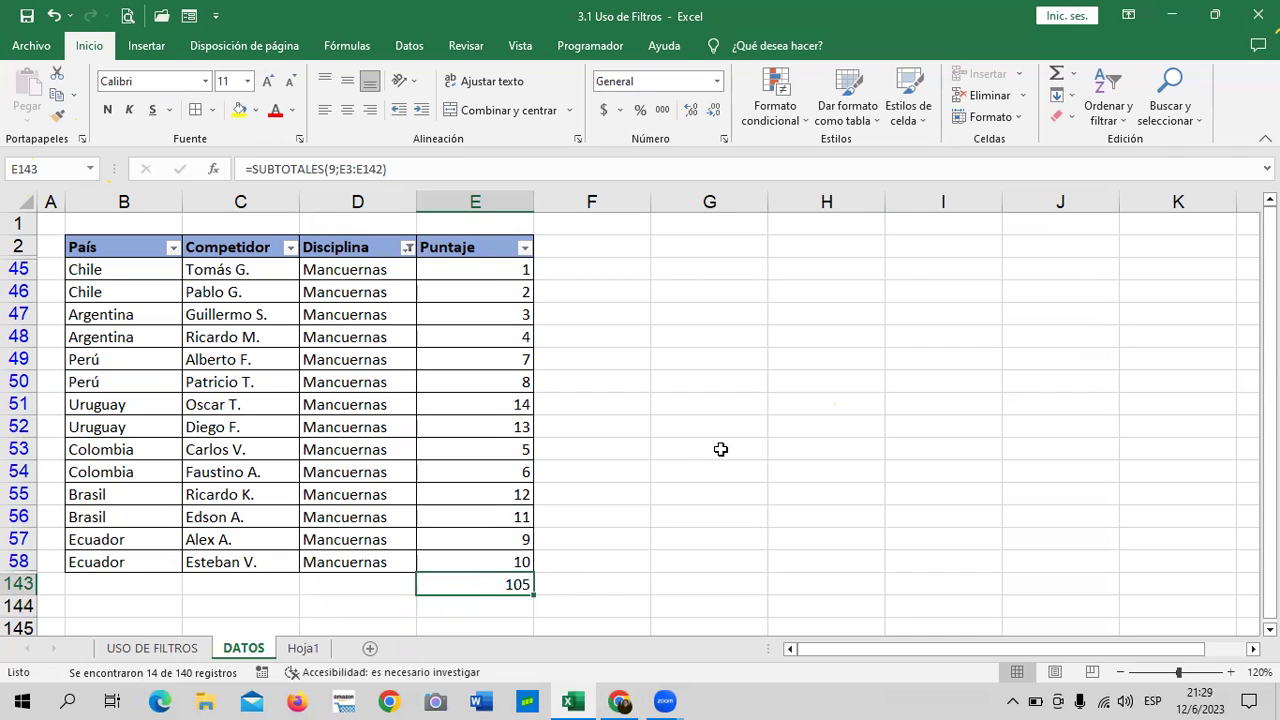
pyautogui.press('Return')
pyautogui.click(668, 487)
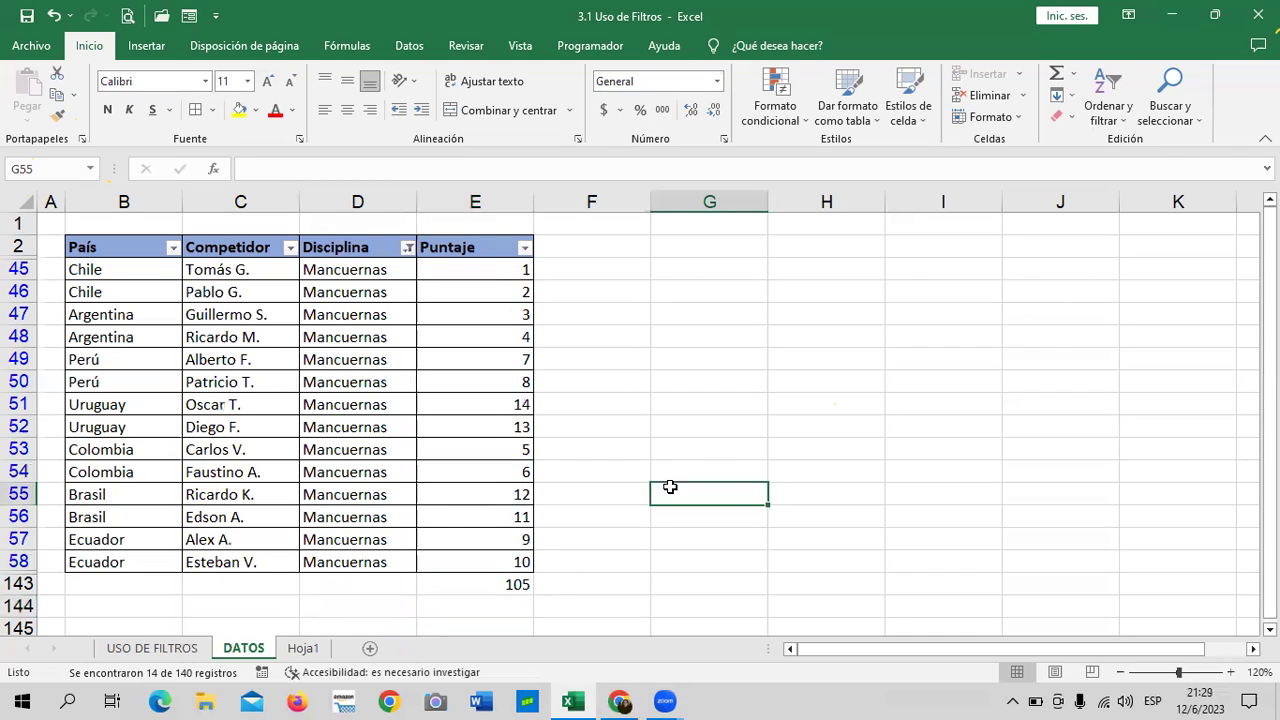
pyautogui.click(513, 583)
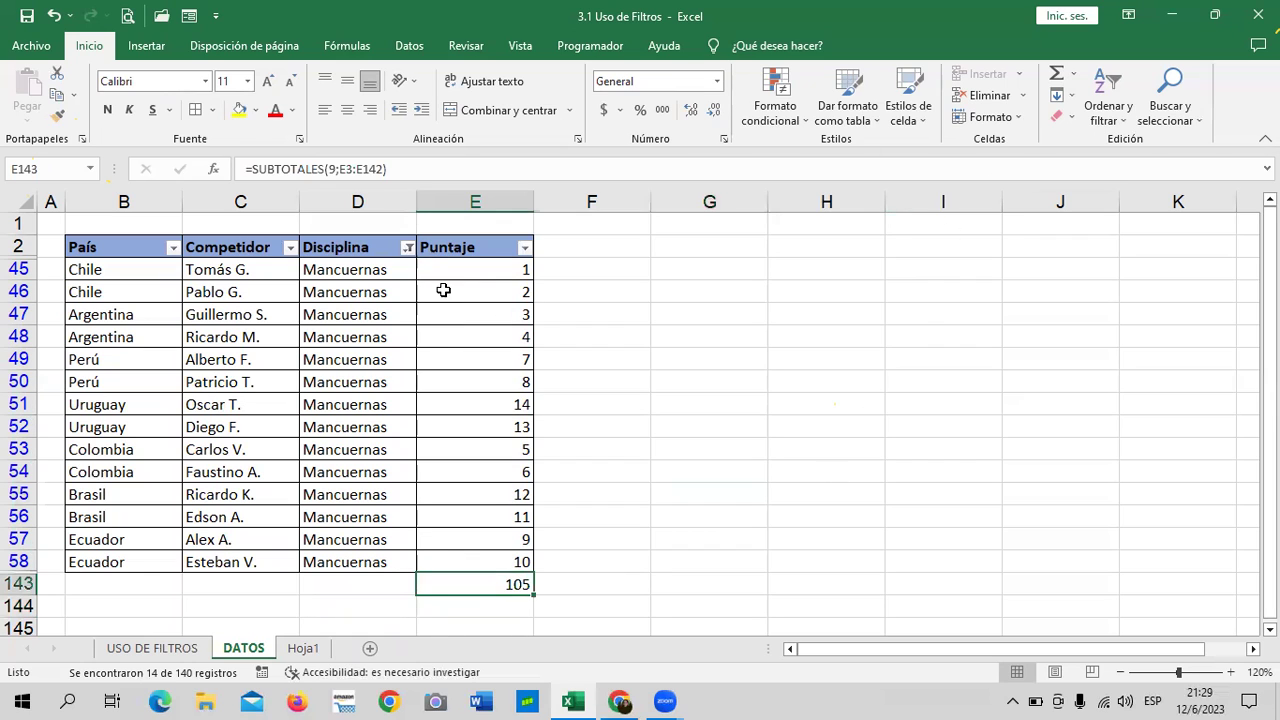
# Filter Disciplina to only Caballete, showing 14 of 140 rows totalling 105.
pyautogui.click(408, 248)
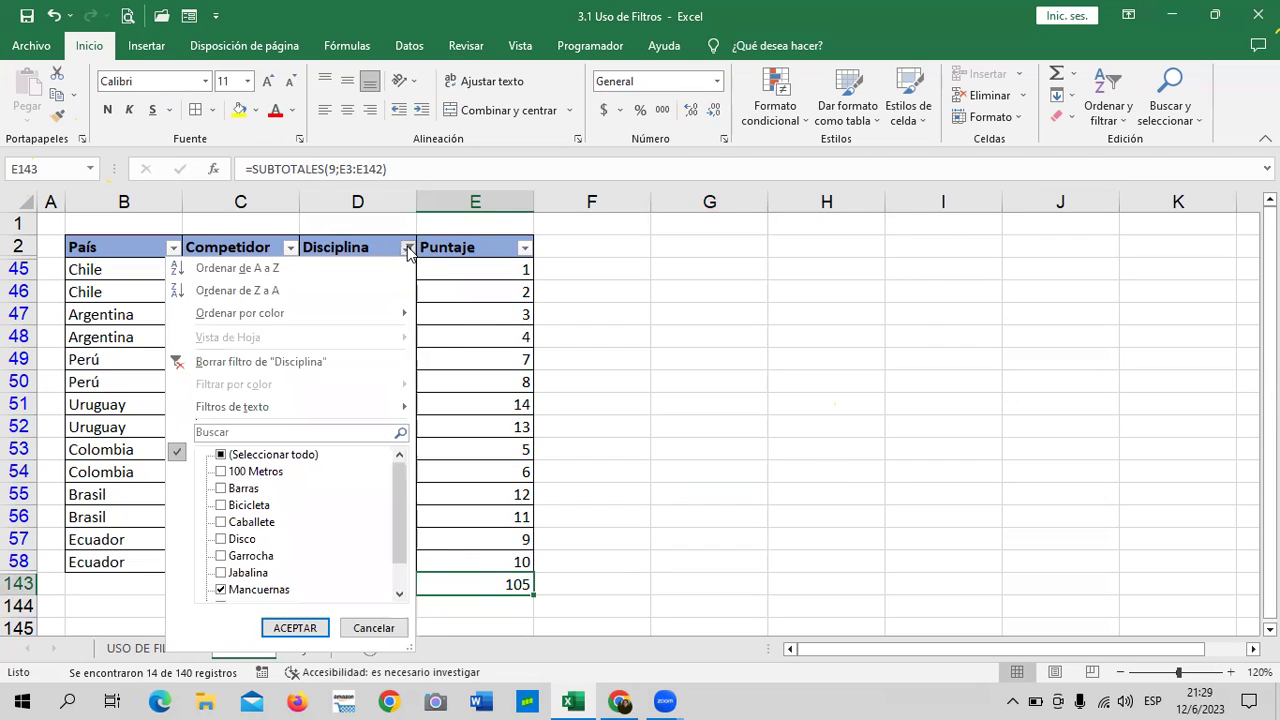
pyautogui.click(288, 456)
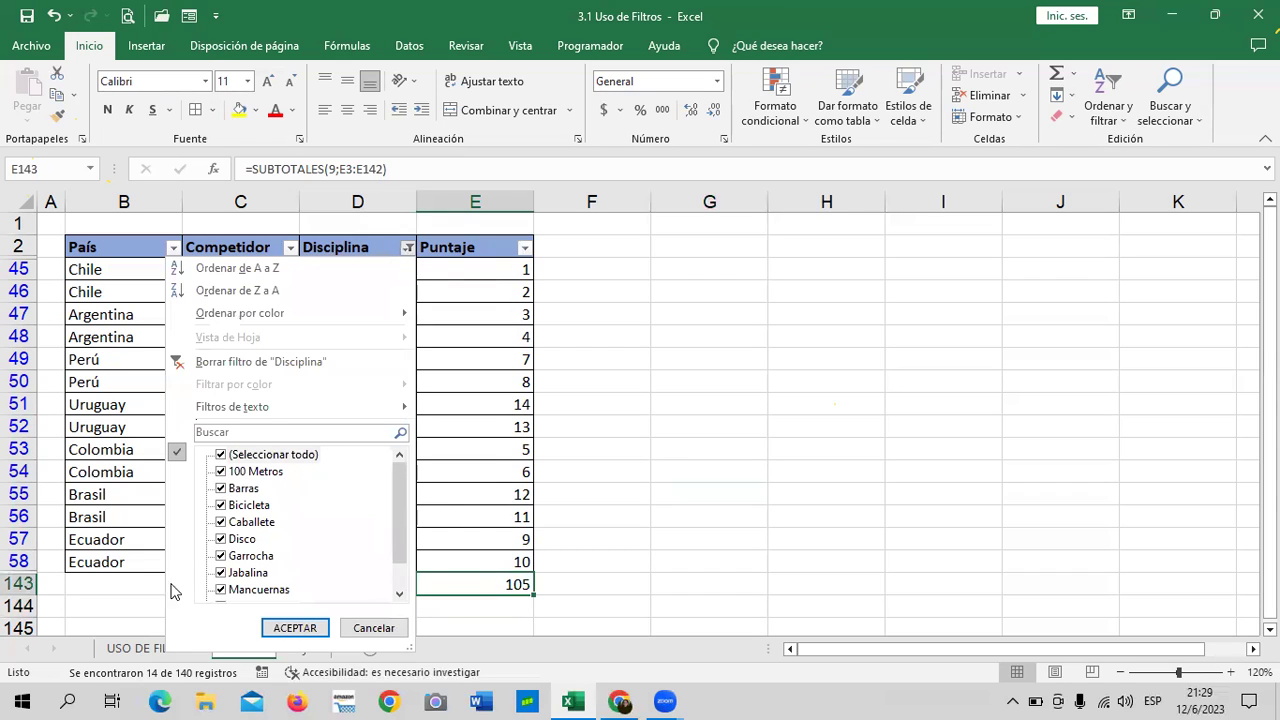
pyautogui.click(258, 523)
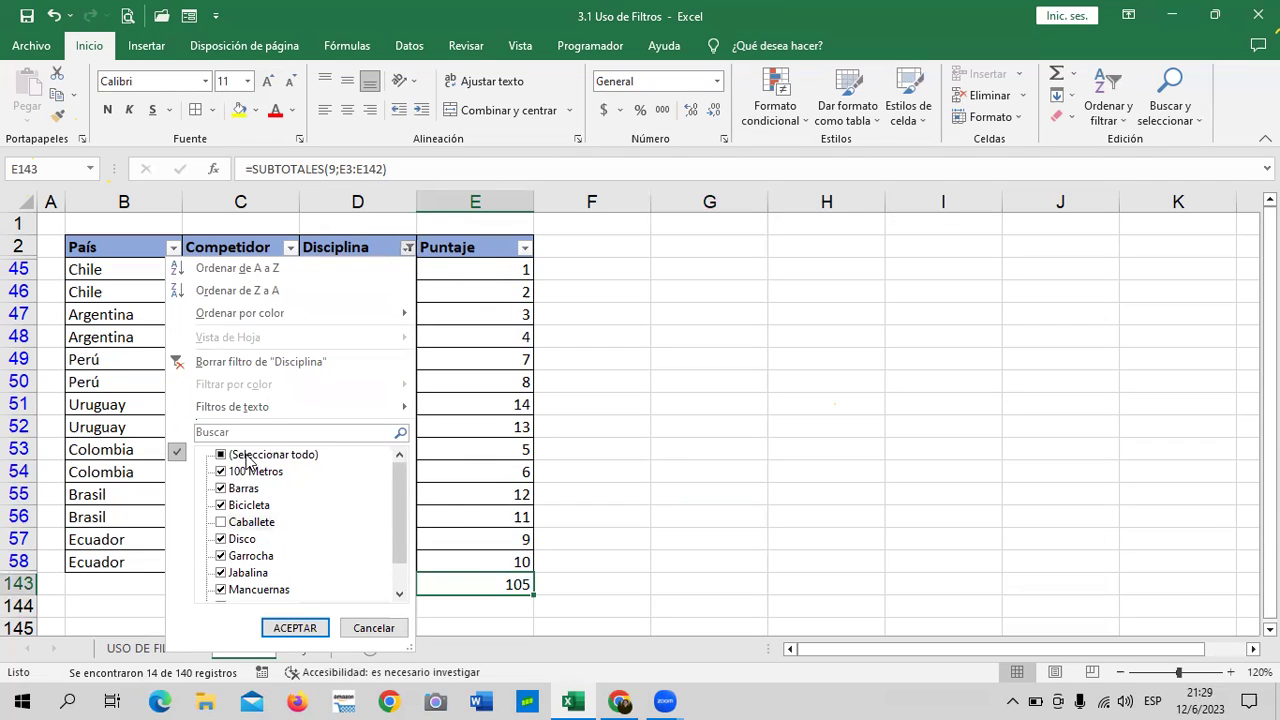
pyautogui.click(222, 456)
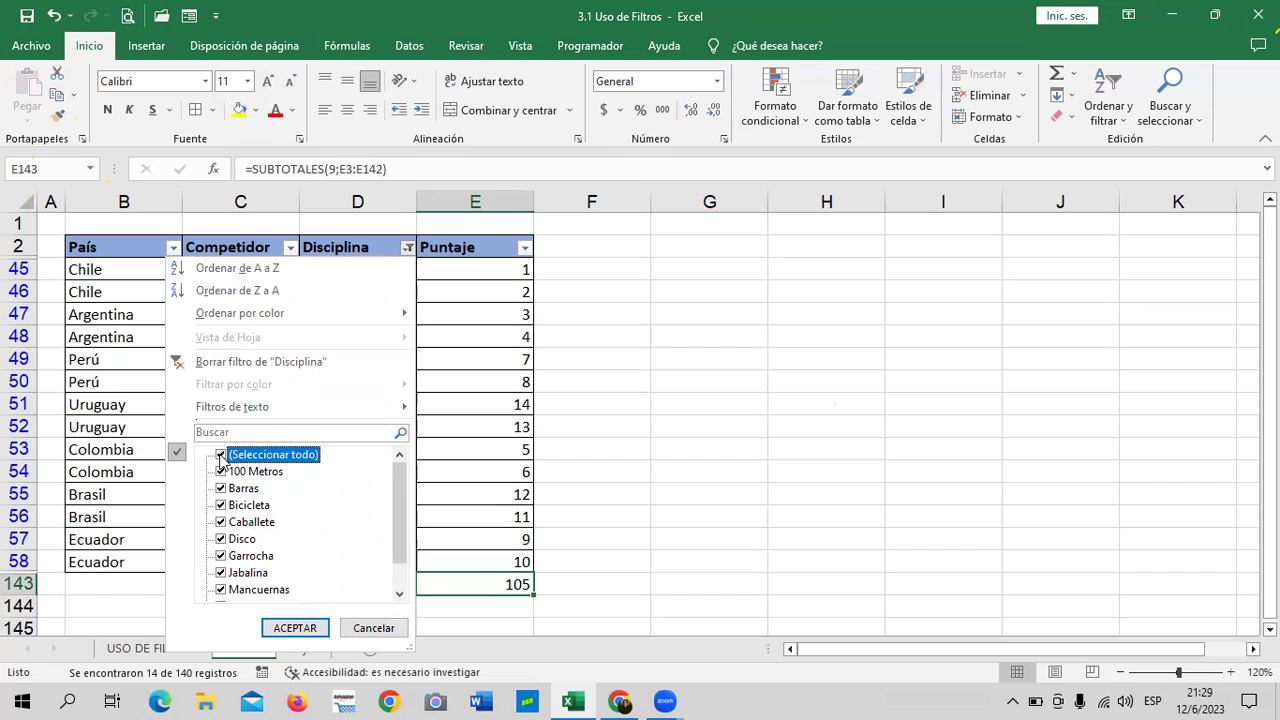
pyautogui.click(222, 456)
pyautogui.click(252, 522)
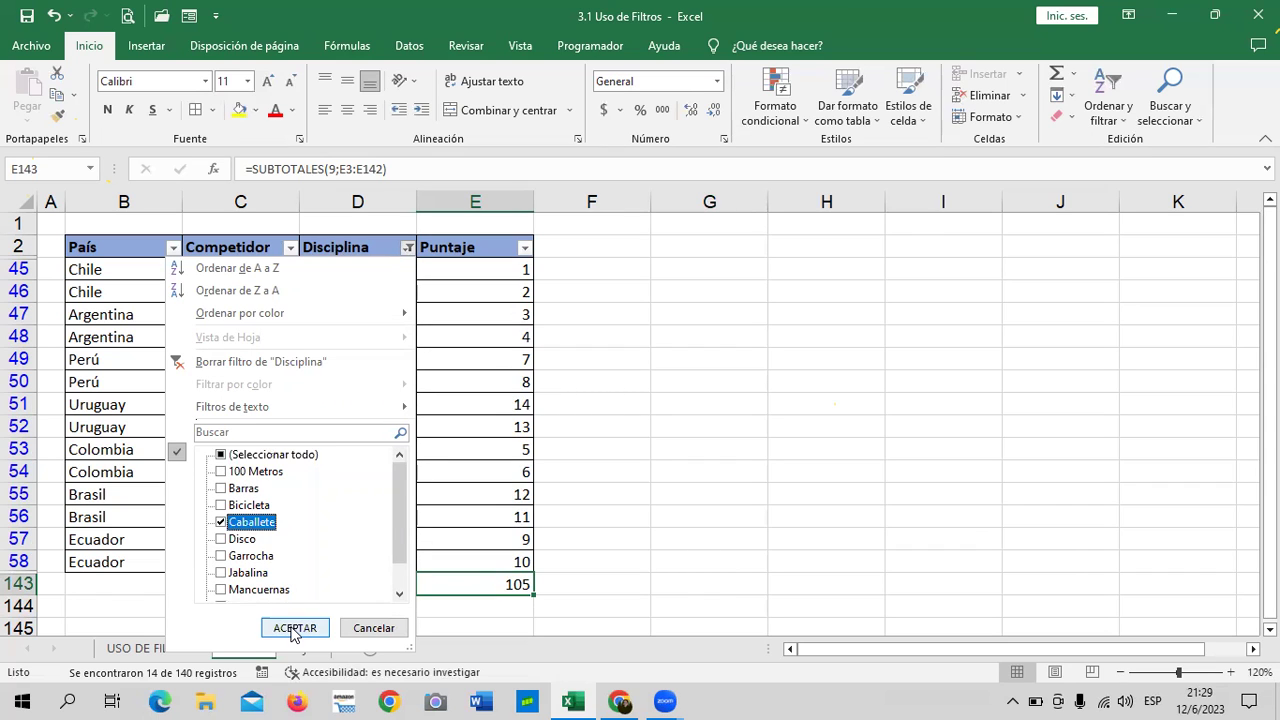
pyautogui.click(294, 628)
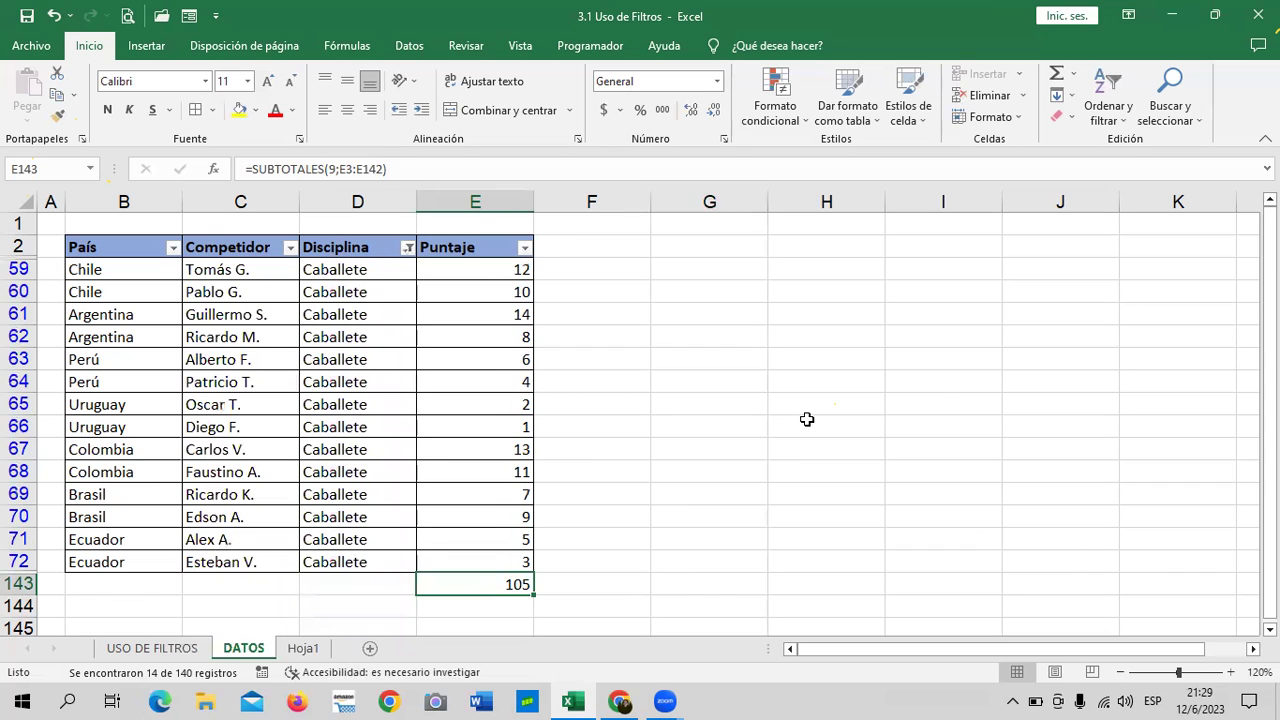
pyautogui.click(734, 440)
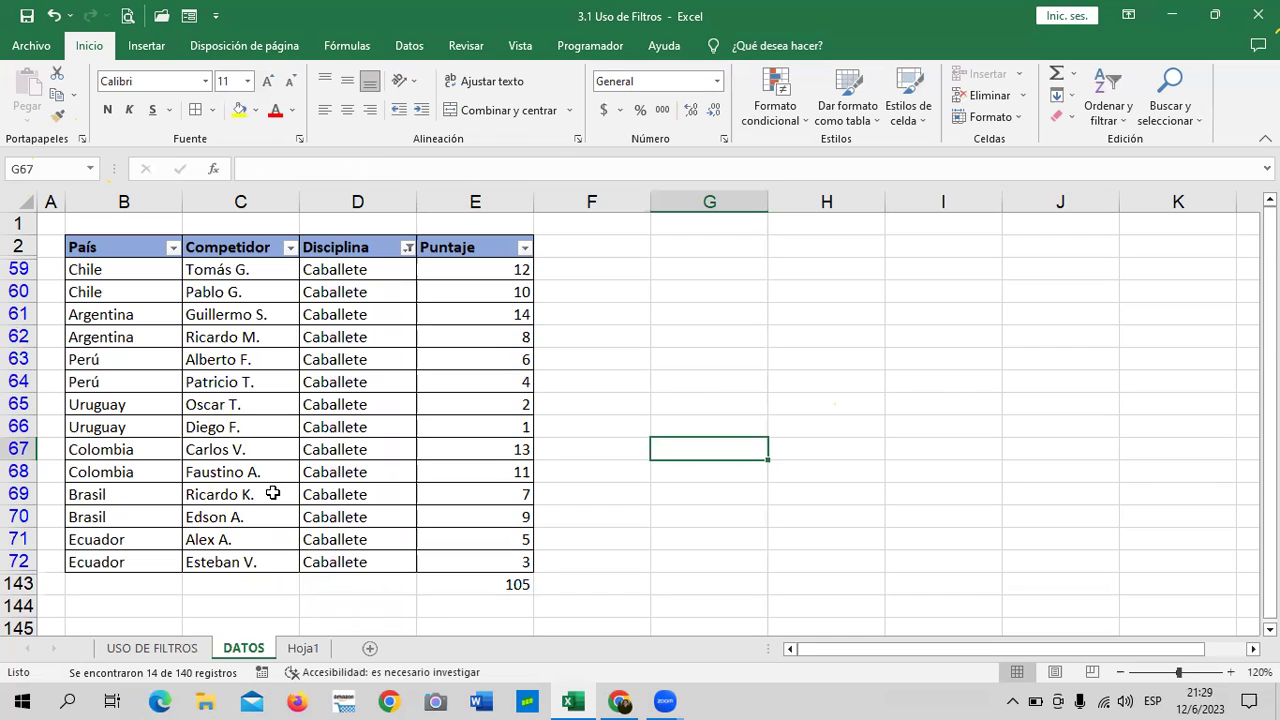
# Reselect every discipline in the Disciplina filter so all disciplines show.
pyautogui.click(408, 248)
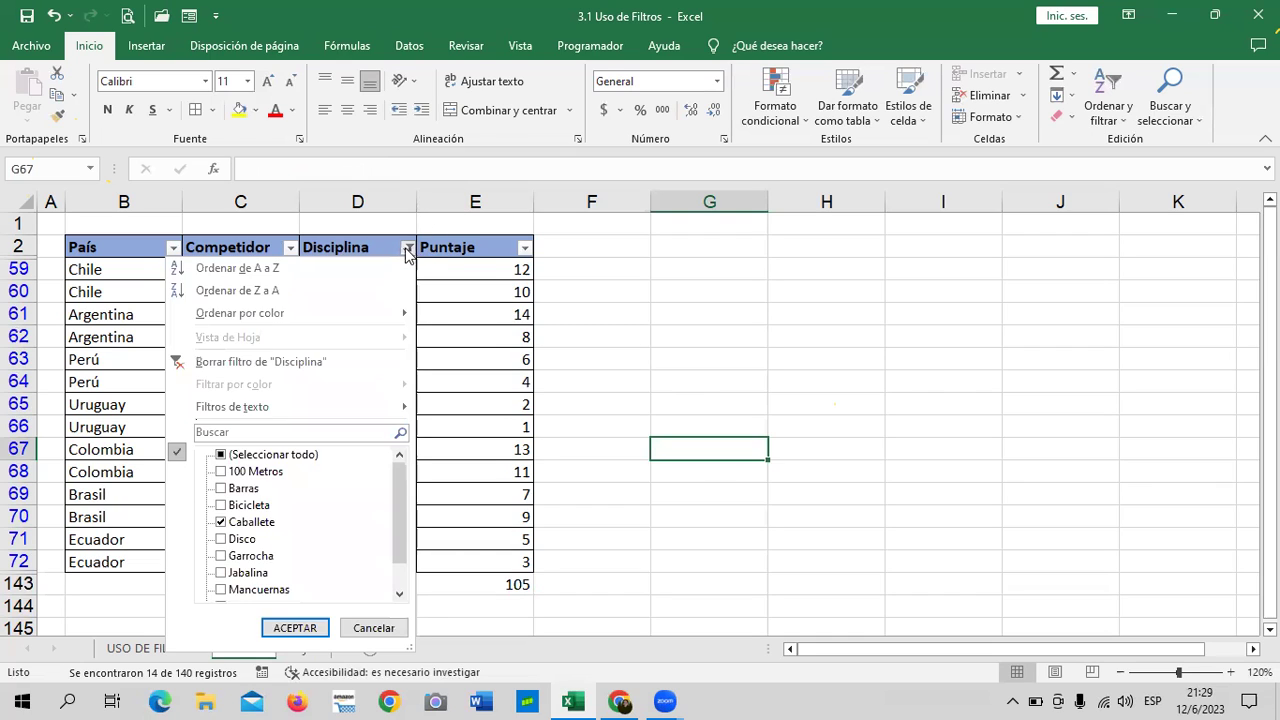
pyautogui.click(275, 455)
pyautogui.click(295, 628)
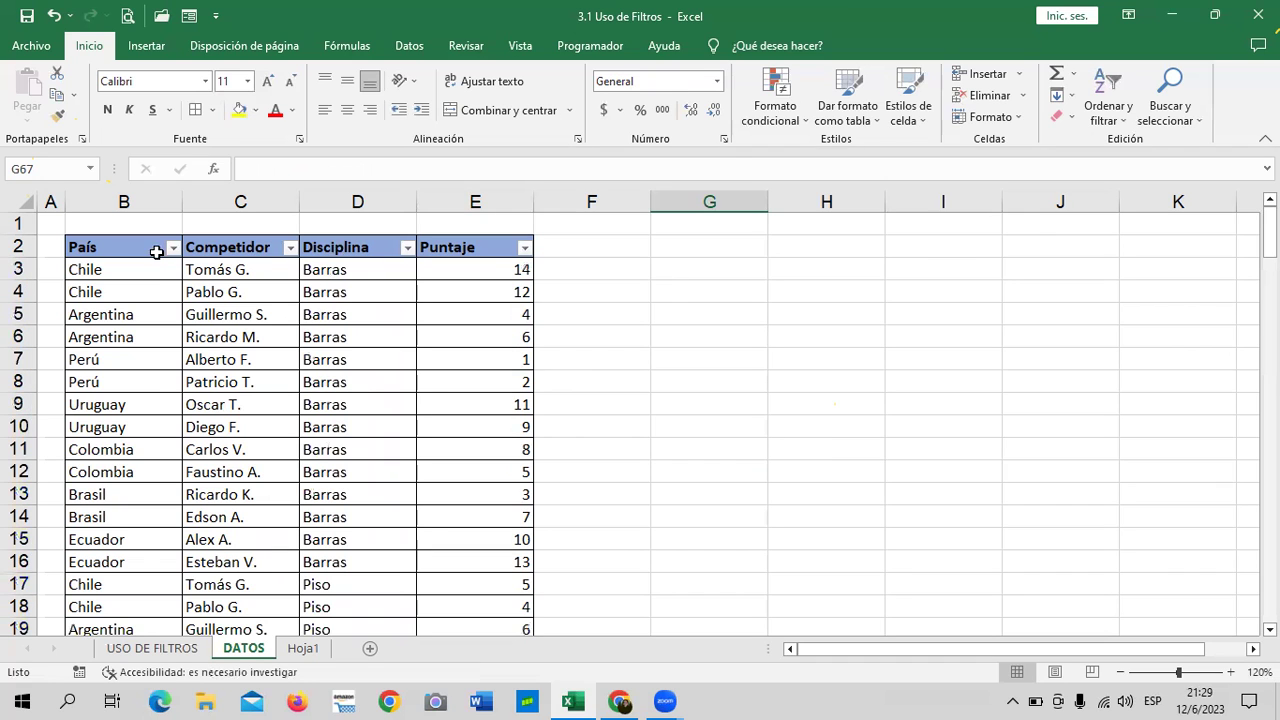
# Uncheck each country in the País filter as a test, then reapply it with all countries.
pyautogui.click(172, 249)
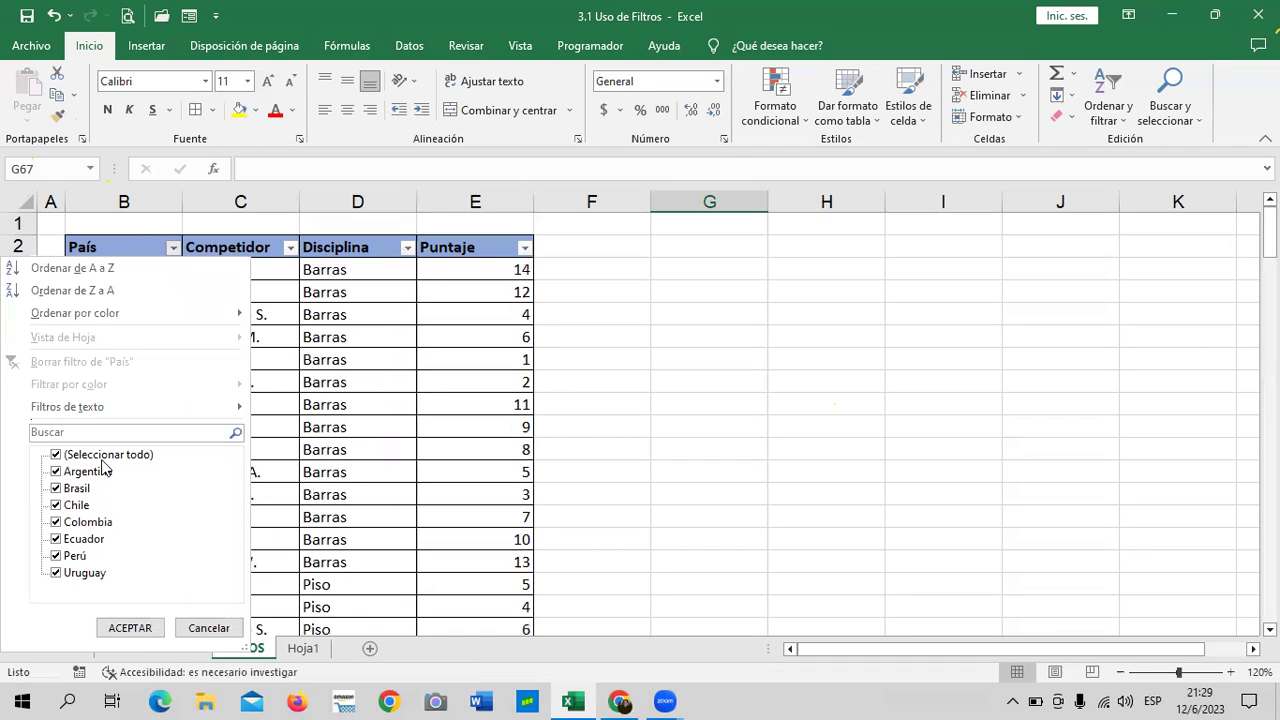
pyautogui.click(100, 472)
pyautogui.click(80, 489)
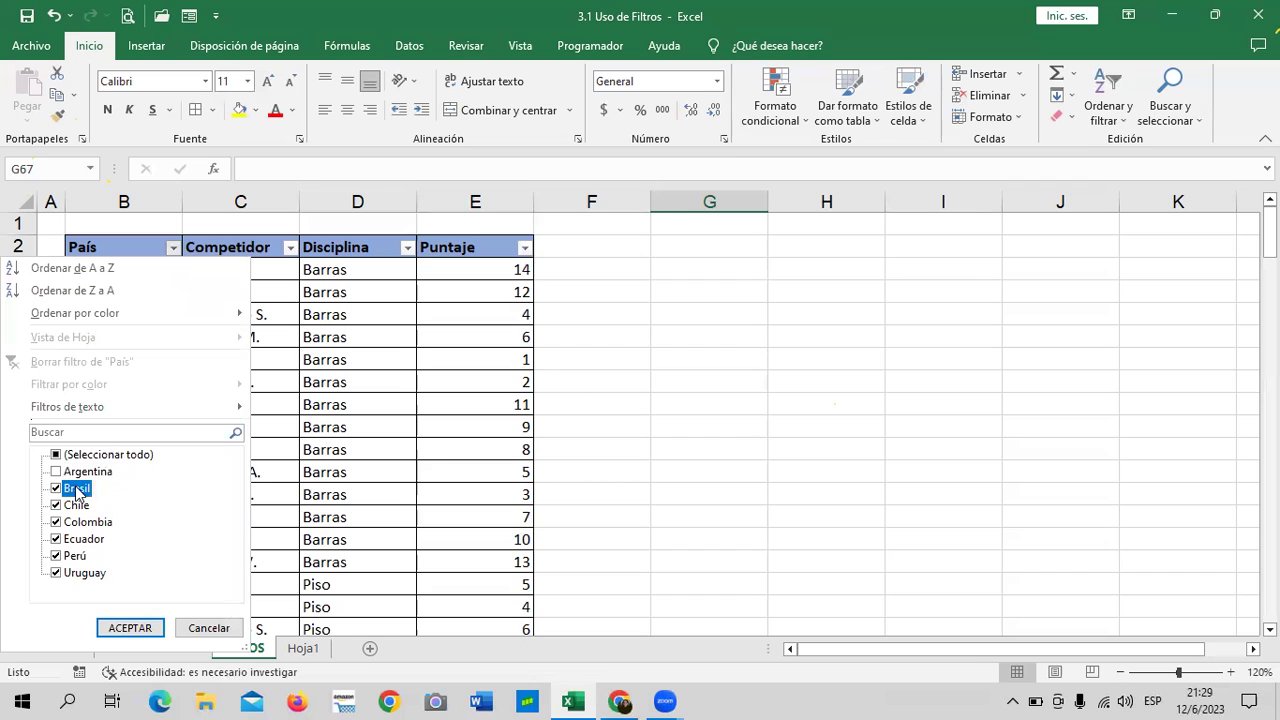
pyautogui.click(76, 505)
pyautogui.click(80, 522)
pyautogui.click(80, 539)
pyautogui.click(78, 556)
pyautogui.click(85, 574)
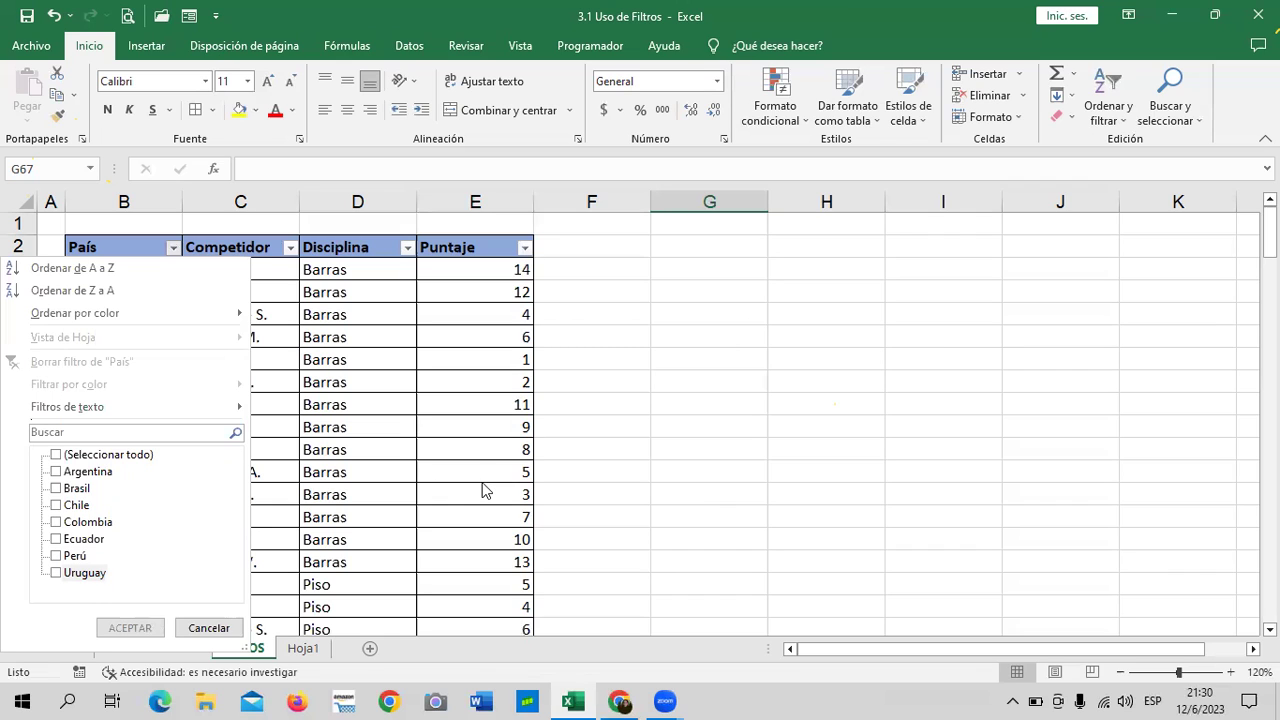
pyautogui.click(127, 459)
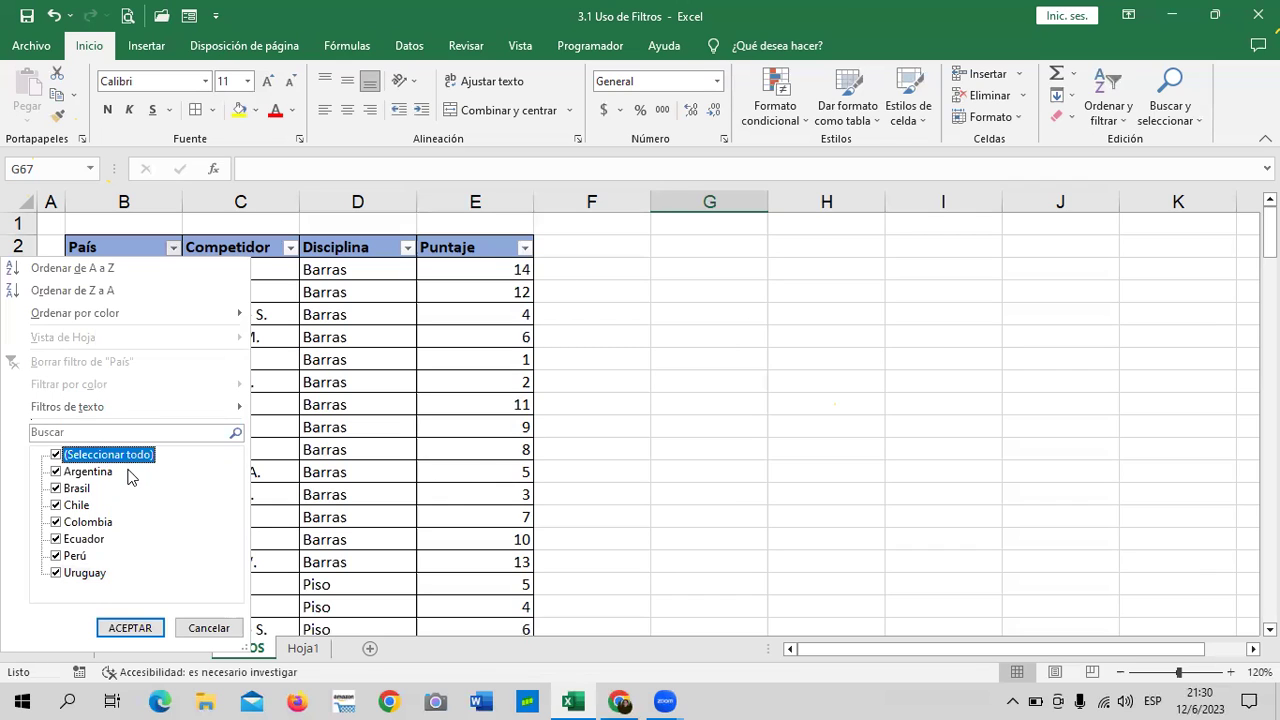
pyautogui.click(145, 622)
# Inspect the E143 Puntaje subtotal =SUBTOTALES(9;E3:E142), then return to the table top.
pyautogui.scroll(-8, 586, 471)
pyautogui.scroll(-1, 586, 471)
pyautogui.scroll(-12, 586, 471)
pyautogui.scroll(-11, 556, 477)
pyautogui.scroll(-7, 556, 477)
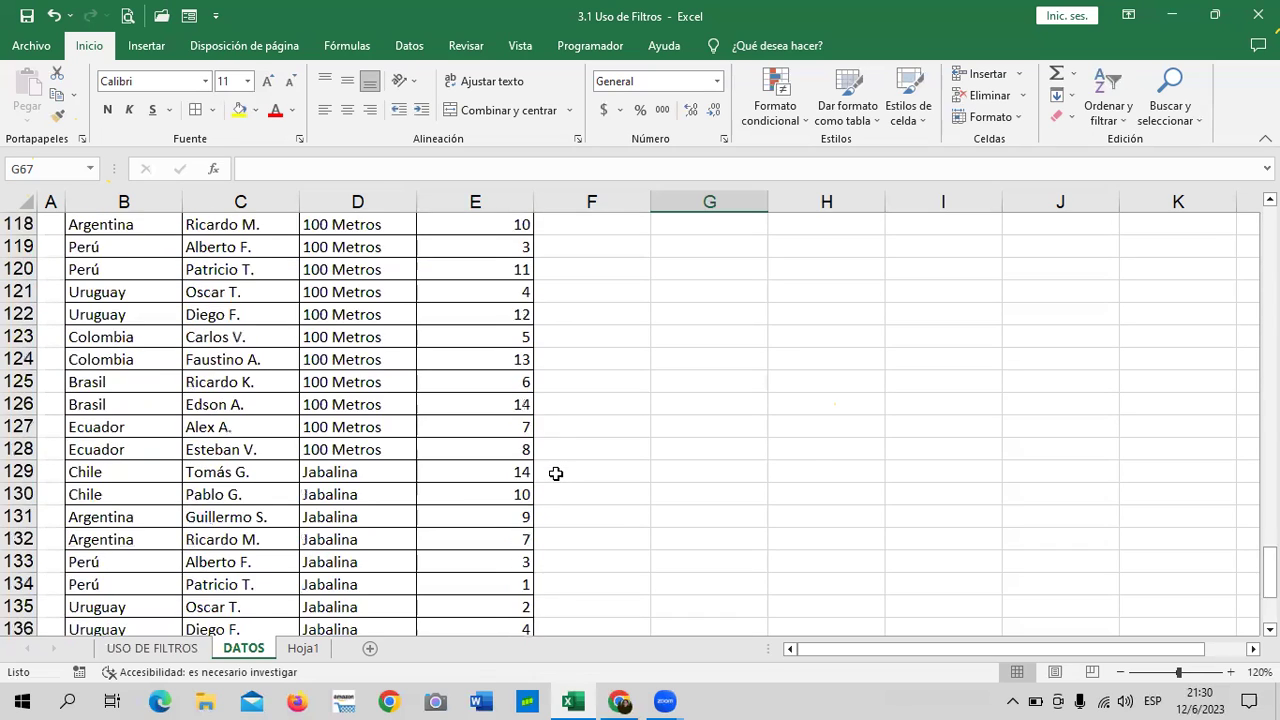
pyautogui.scroll(-12, 555, 474)
pyautogui.scroll(5, 555, 474)
pyautogui.scroll(1, 556, 466)
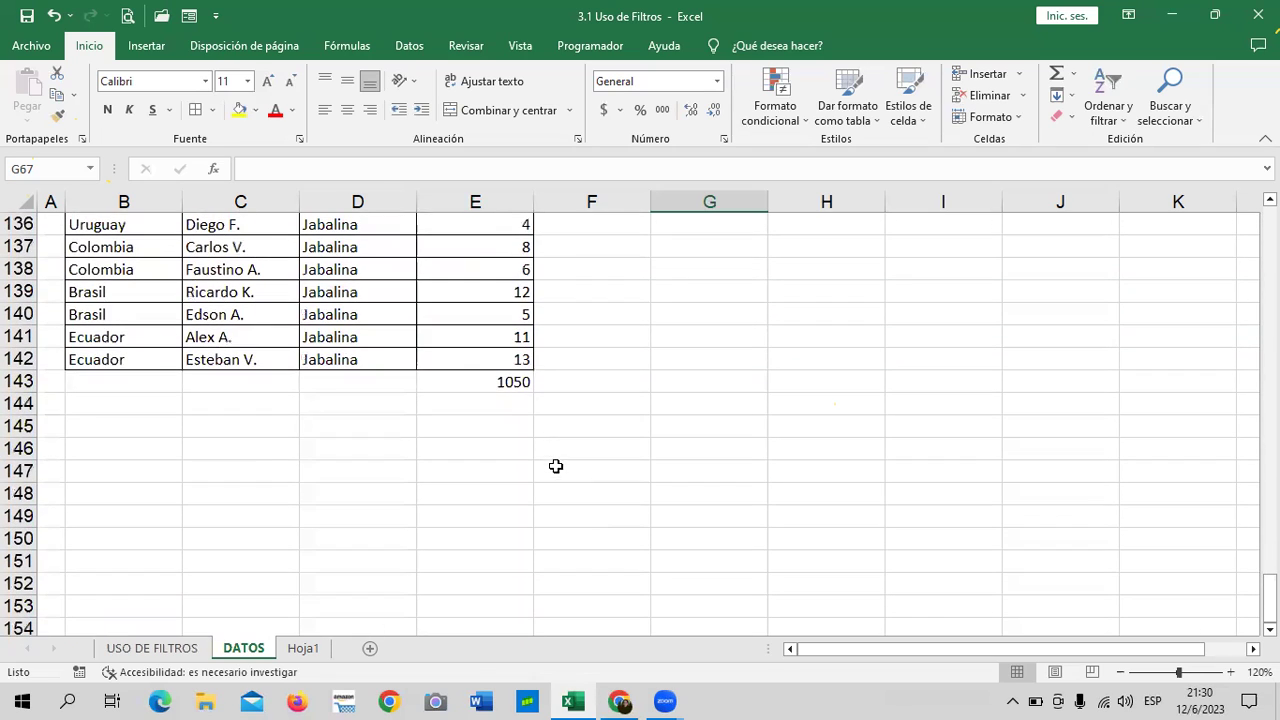
pyautogui.click(510, 382)
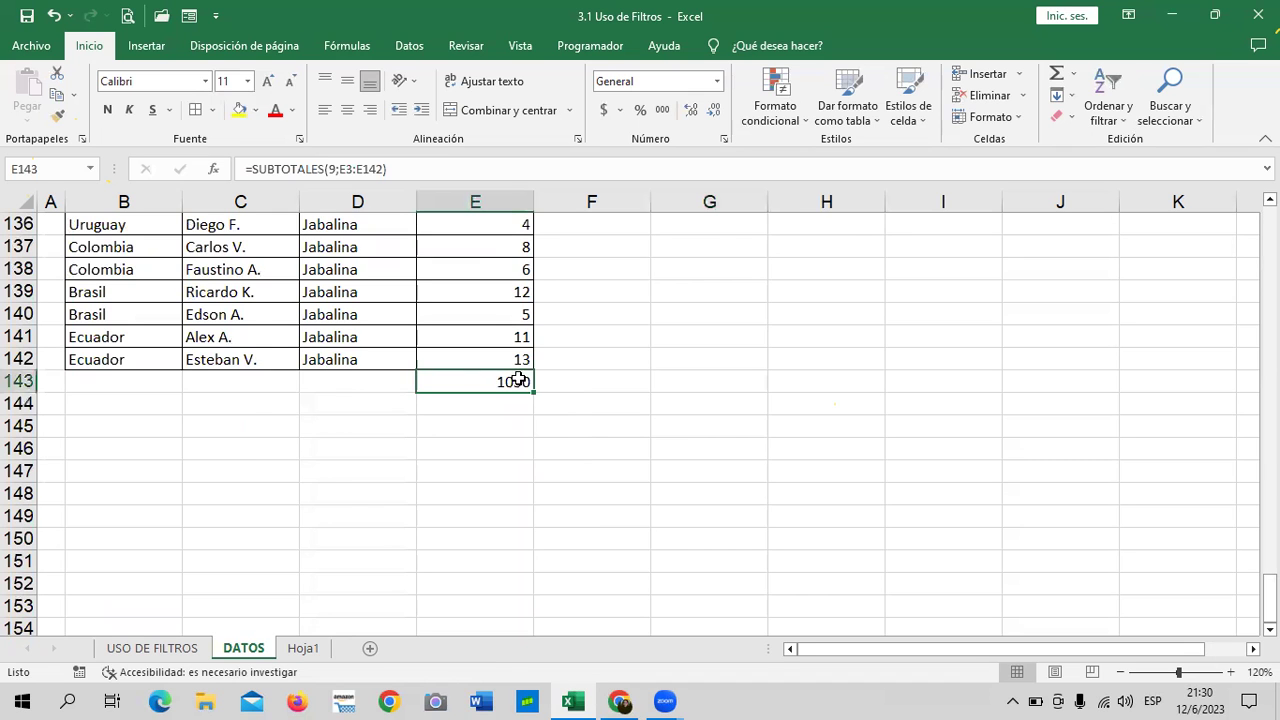
pyautogui.scroll(3, 577, 393)
pyautogui.scroll(3, 577, 393)
pyautogui.scroll(2, 577, 393)
pyautogui.scroll(7, 578, 391)
pyautogui.scroll(6, 578, 389)
pyautogui.scroll(9, 579, 383)
pyautogui.scroll(6, 584, 366)
pyautogui.scroll(6, 587, 359)
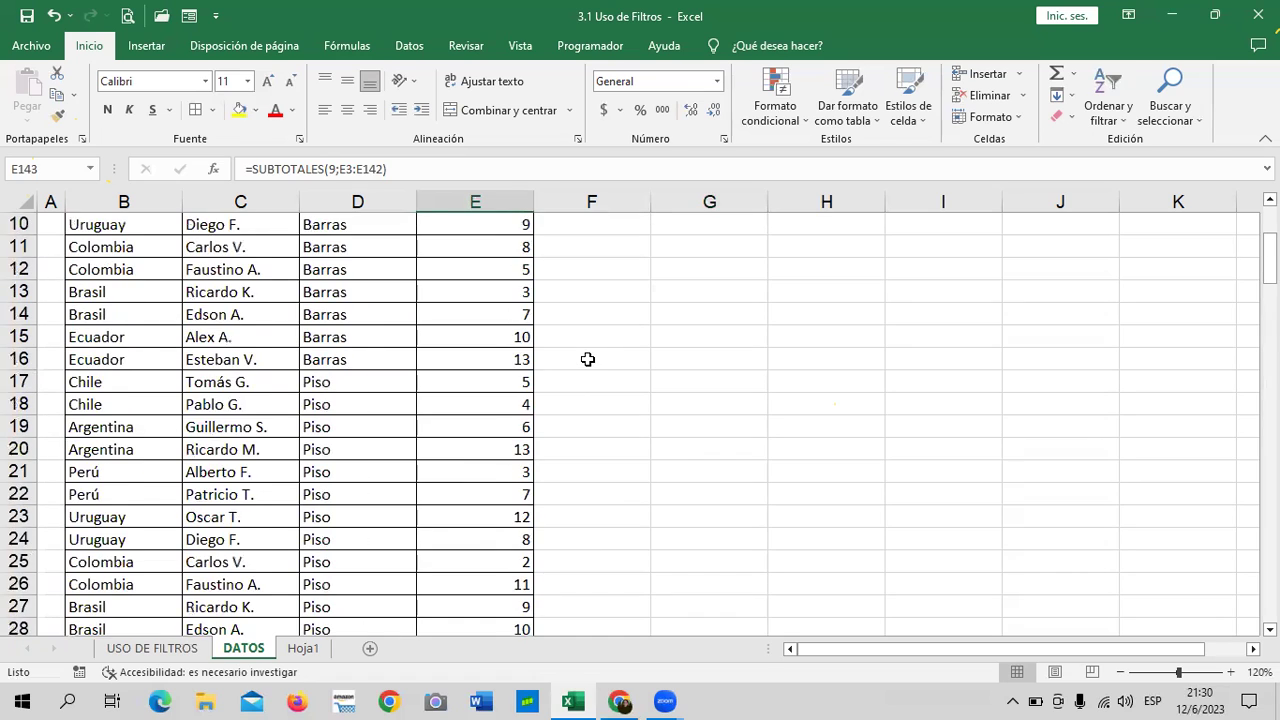
pyautogui.scroll(3, 590, 352)
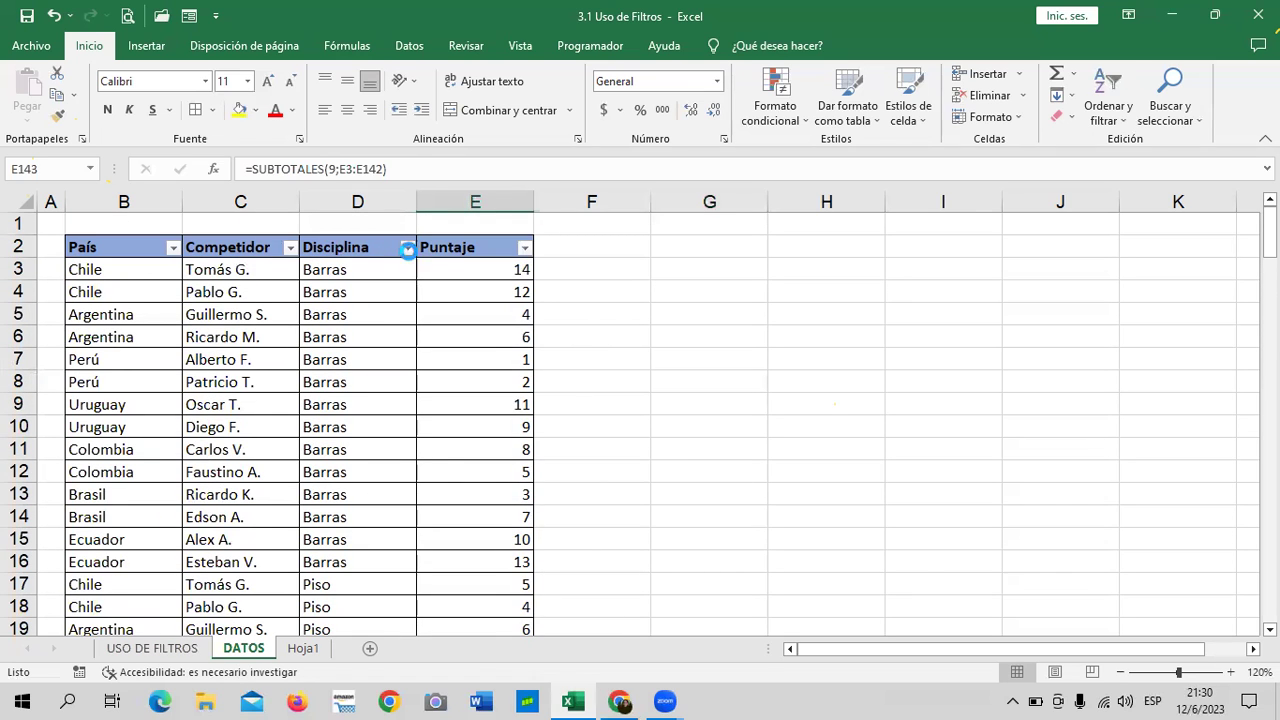
# Filter the Disciplina column to show only Garrocha rows.
pyautogui.click(407, 248)
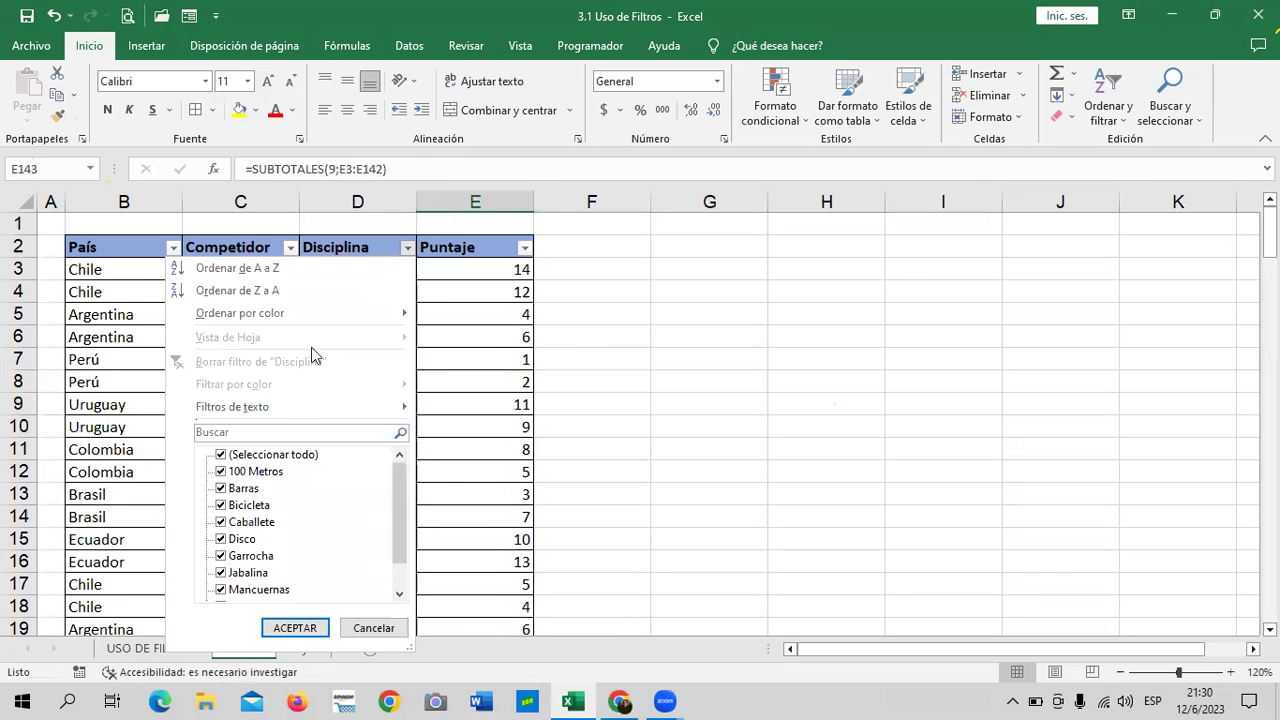
pyautogui.click(292, 456)
pyautogui.click(250, 556)
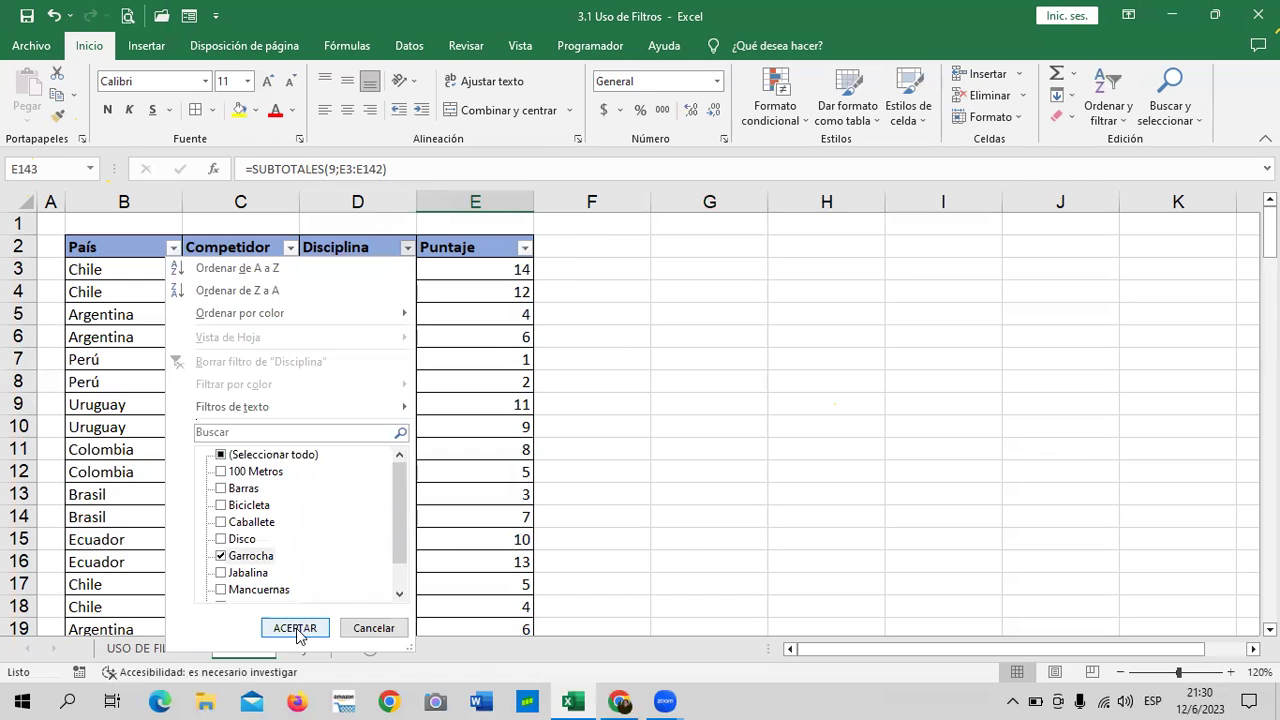
pyautogui.click(296, 628)
# Delete the Puntaje subtotal from cell E143.
pyautogui.click(657, 565)
pyautogui.click(494, 581)
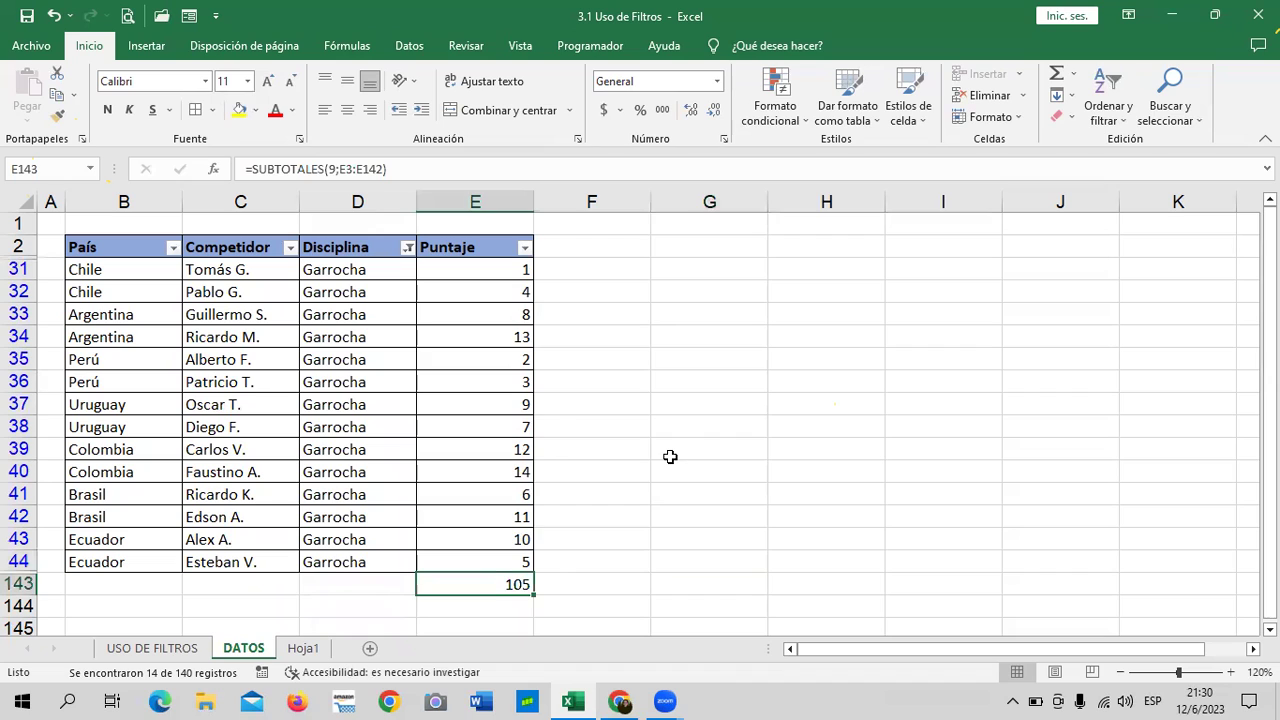
pyautogui.press('Delete')
pyautogui.click(811, 438)
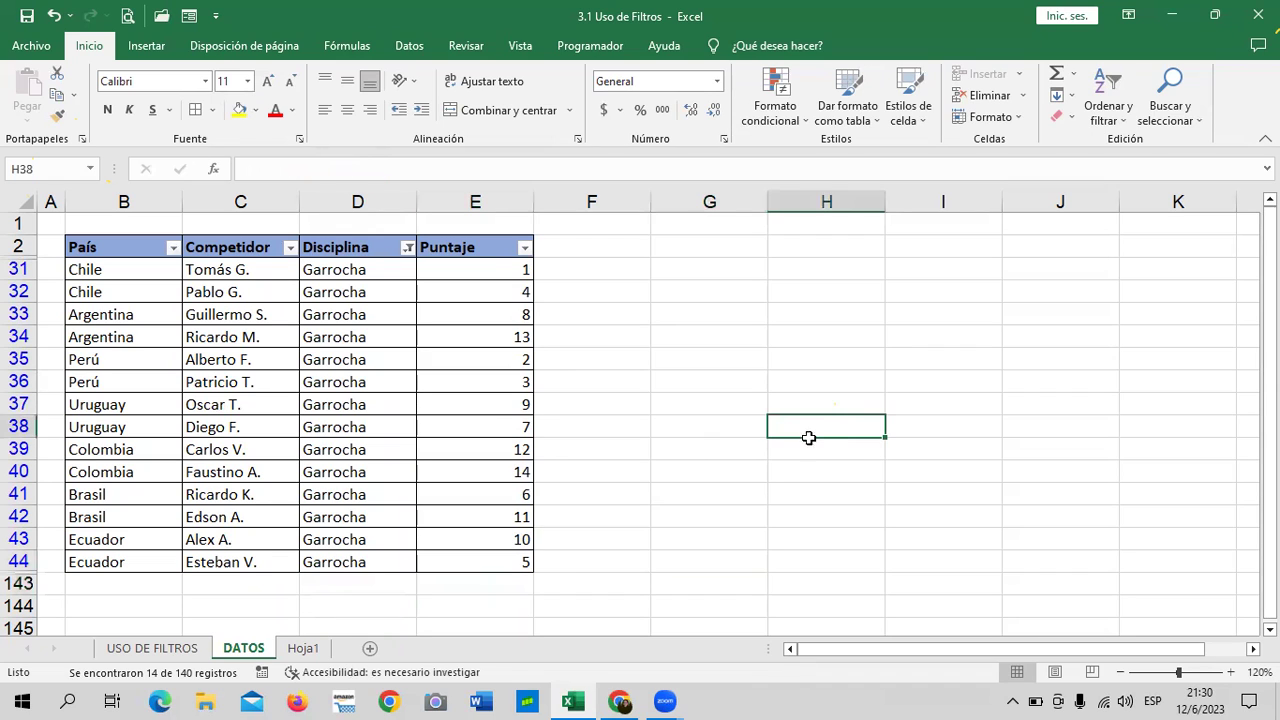
# Reselect all disciplines in the Disciplina filter.
pyautogui.click(408, 248)
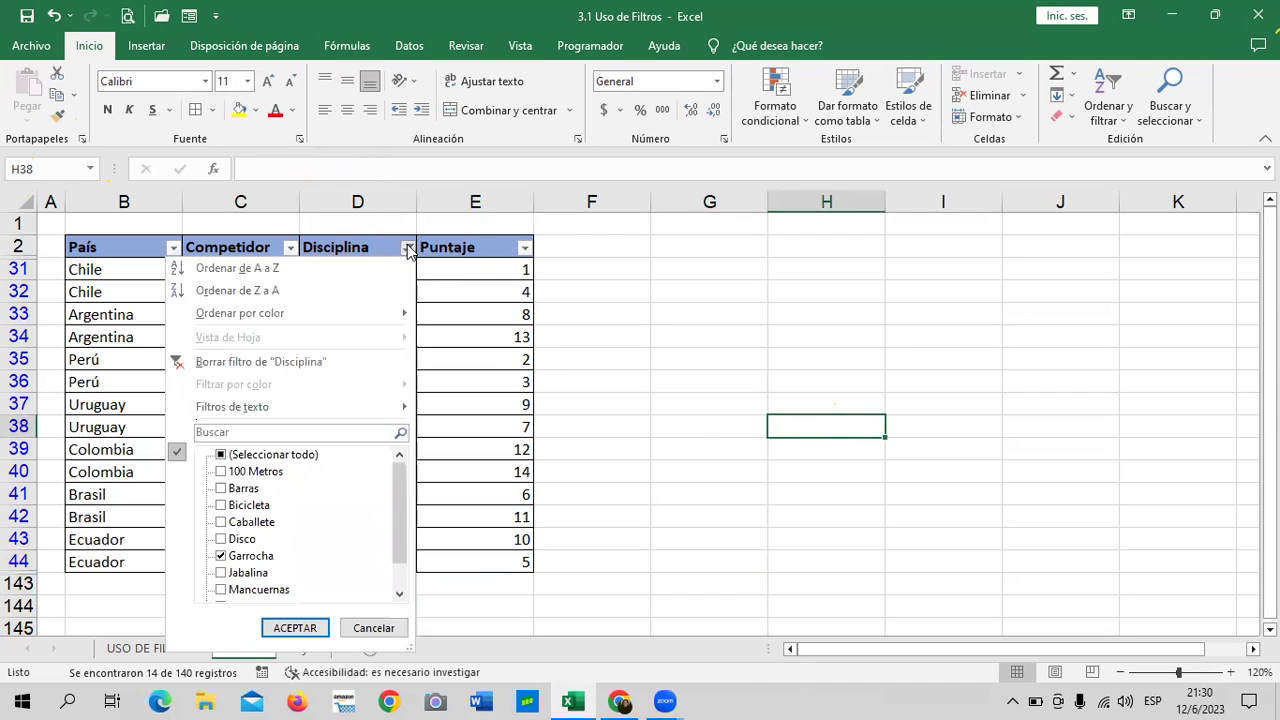
pyautogui.click(282, 456)
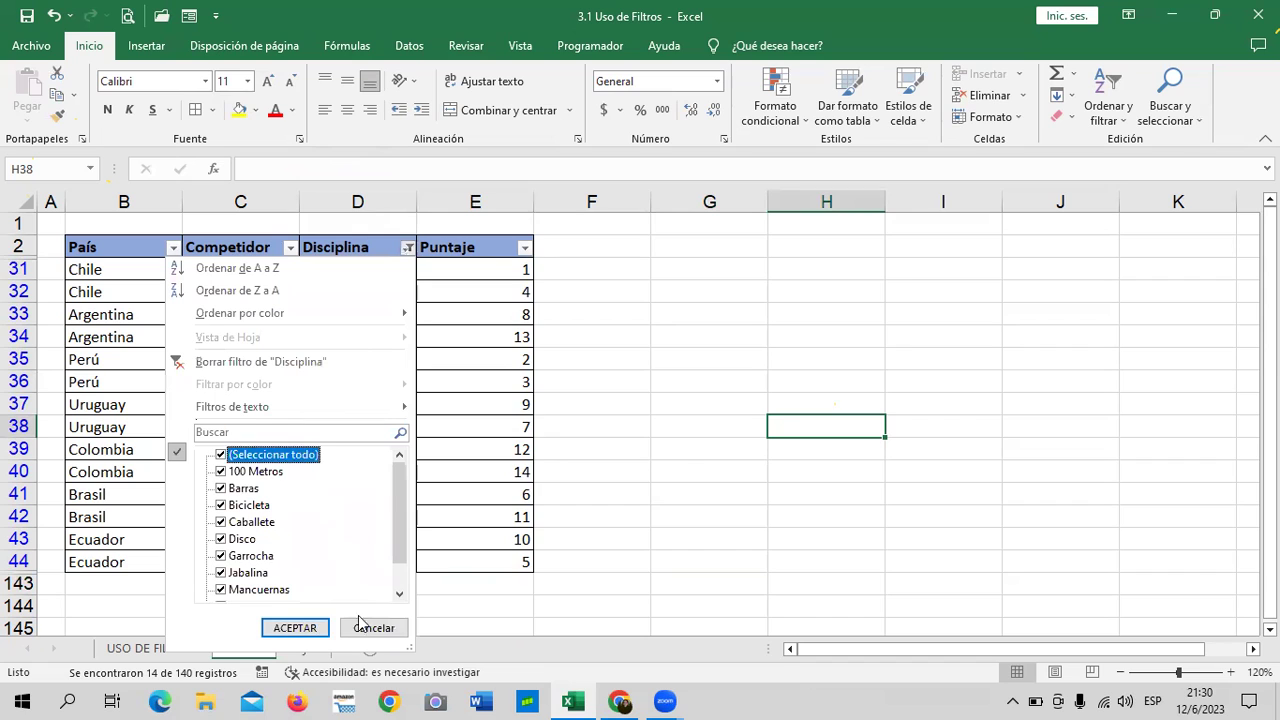
pyautogui.click(295, 627)
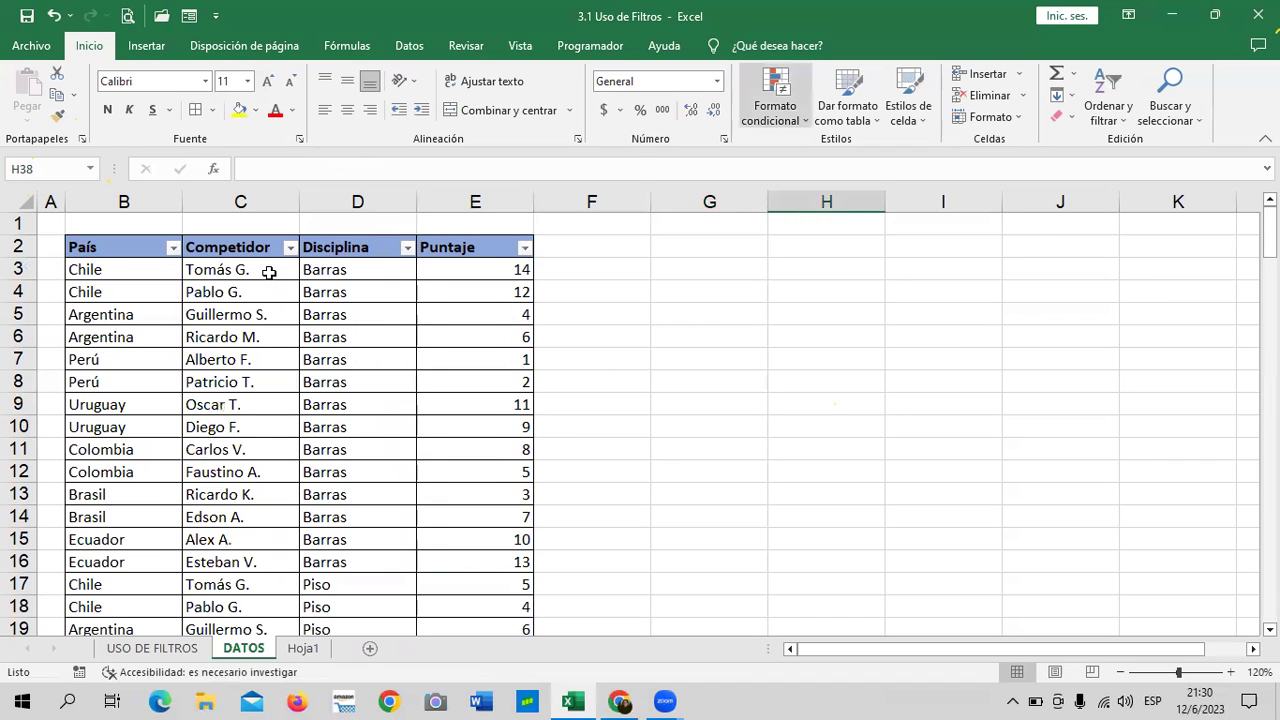
# Filter the País column to show only Argentina's rows.
pyautogui.click(173, 248)
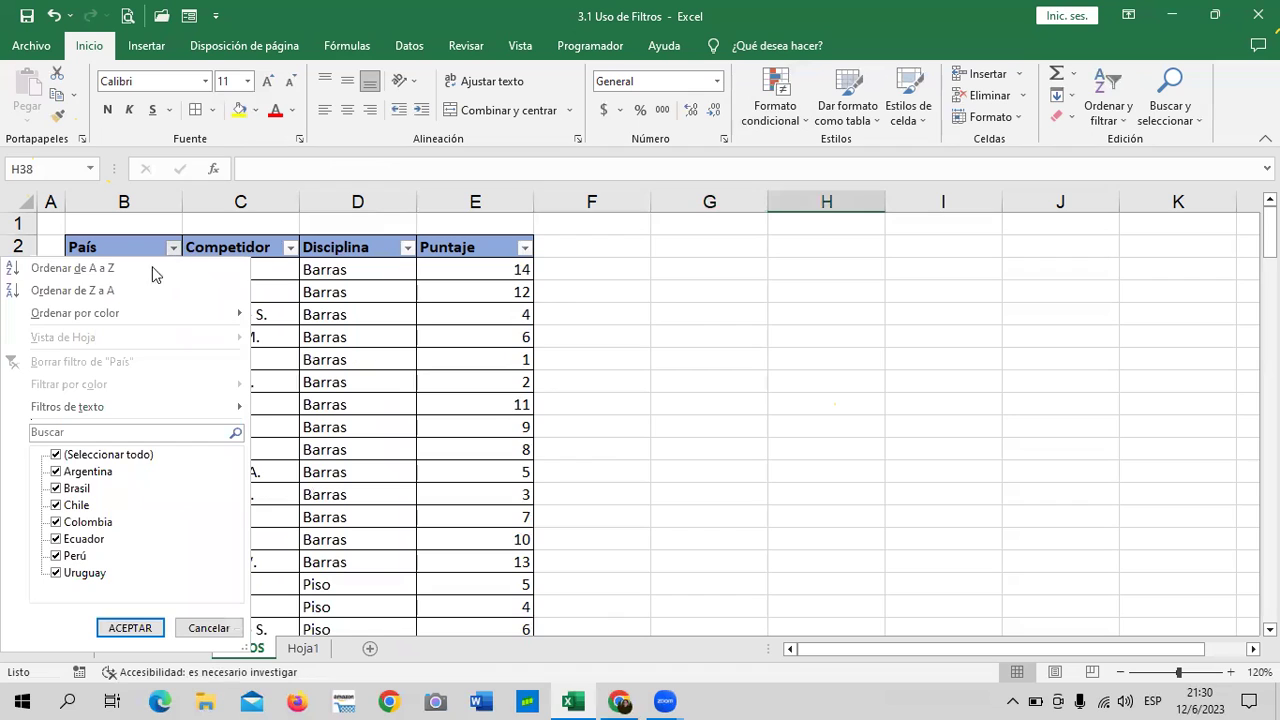
pyautogui.click(115, 456)
pyautogui.click(76, 472)
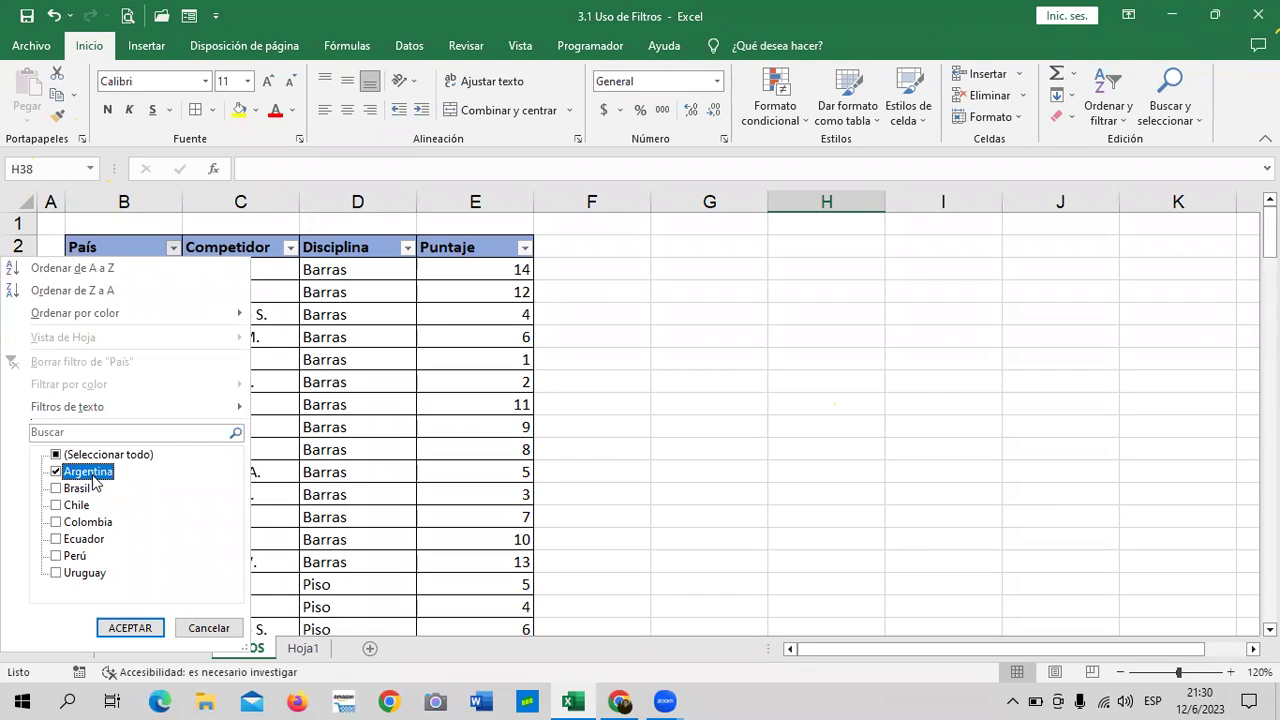
pyautogui.click(131, 630)
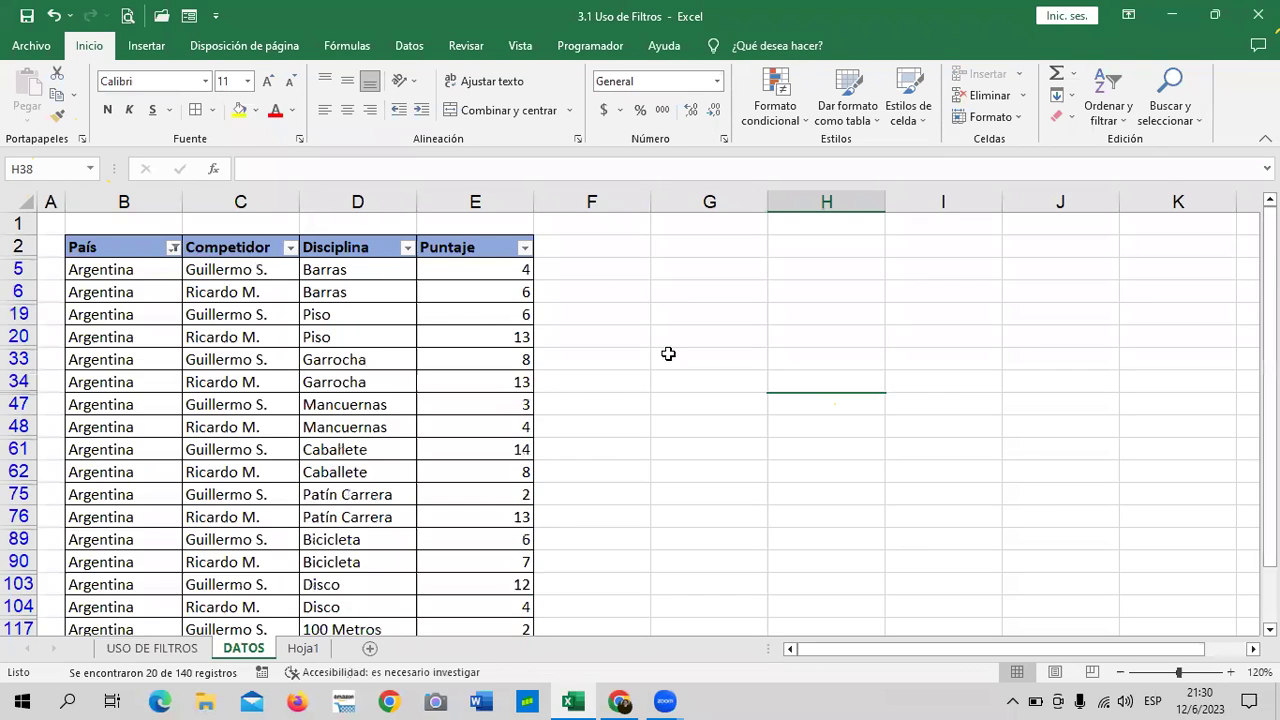
# AutoSum the visible Puntaje values in E143, giving 151.
pyautogui.scroll(-3, 700, 380)
pyautogui.scroll(-1, 700, 440)
pyautogui.click(475, 492)
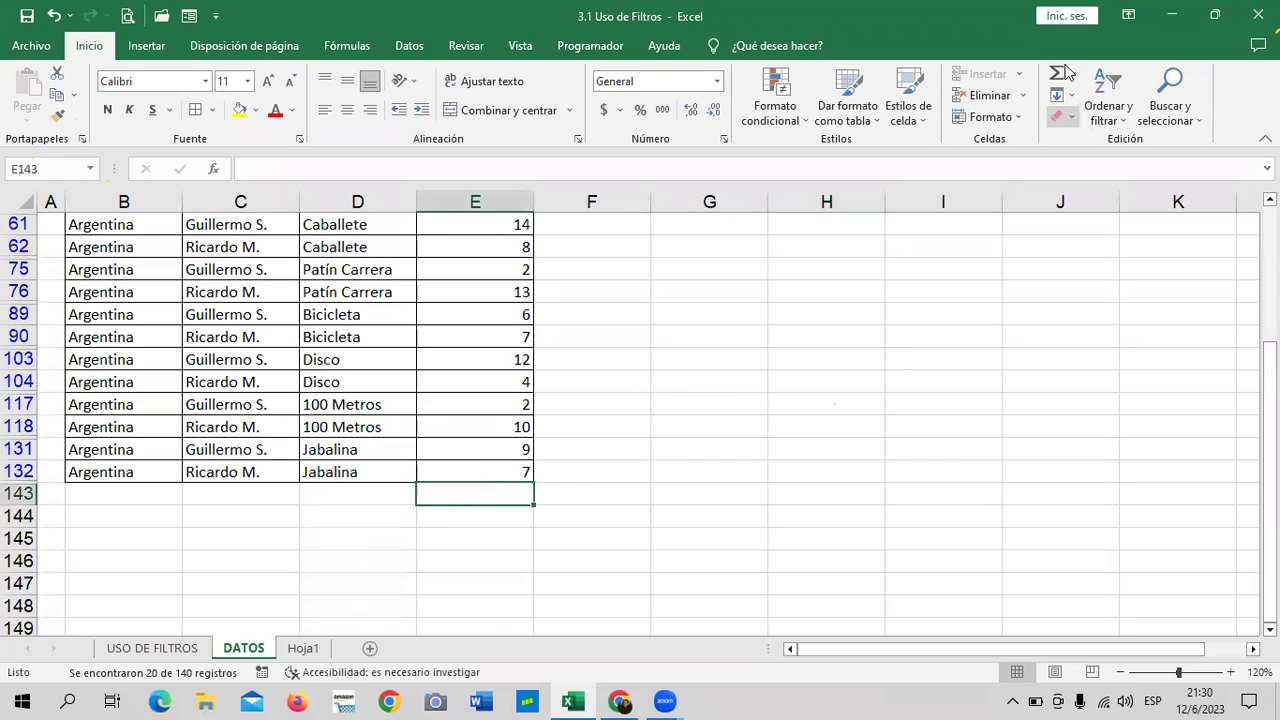
pyautogui.click(1055, 75)
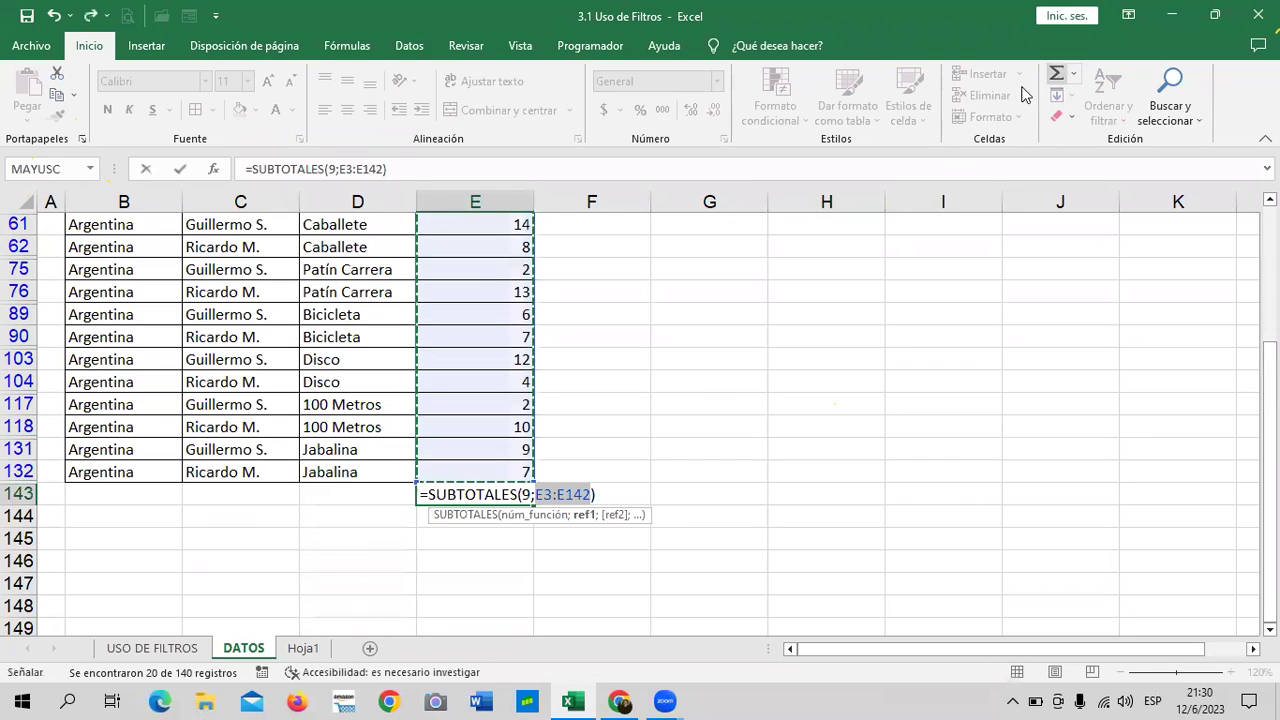
pyautogui.press('Return')
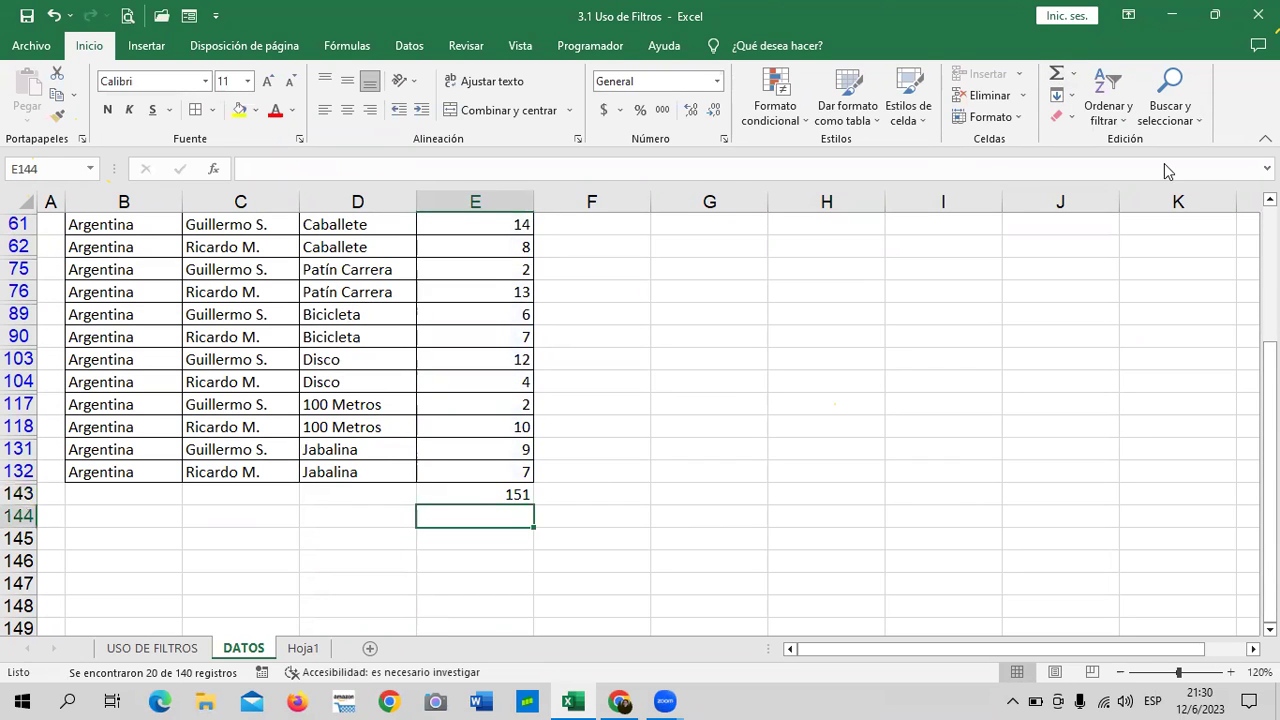
# Copy the 151 subtotal and paste it as a value into Hoja1 cell E4.
pyautogui.click(505, 494)
pyautogui.rightClick(499, 498)
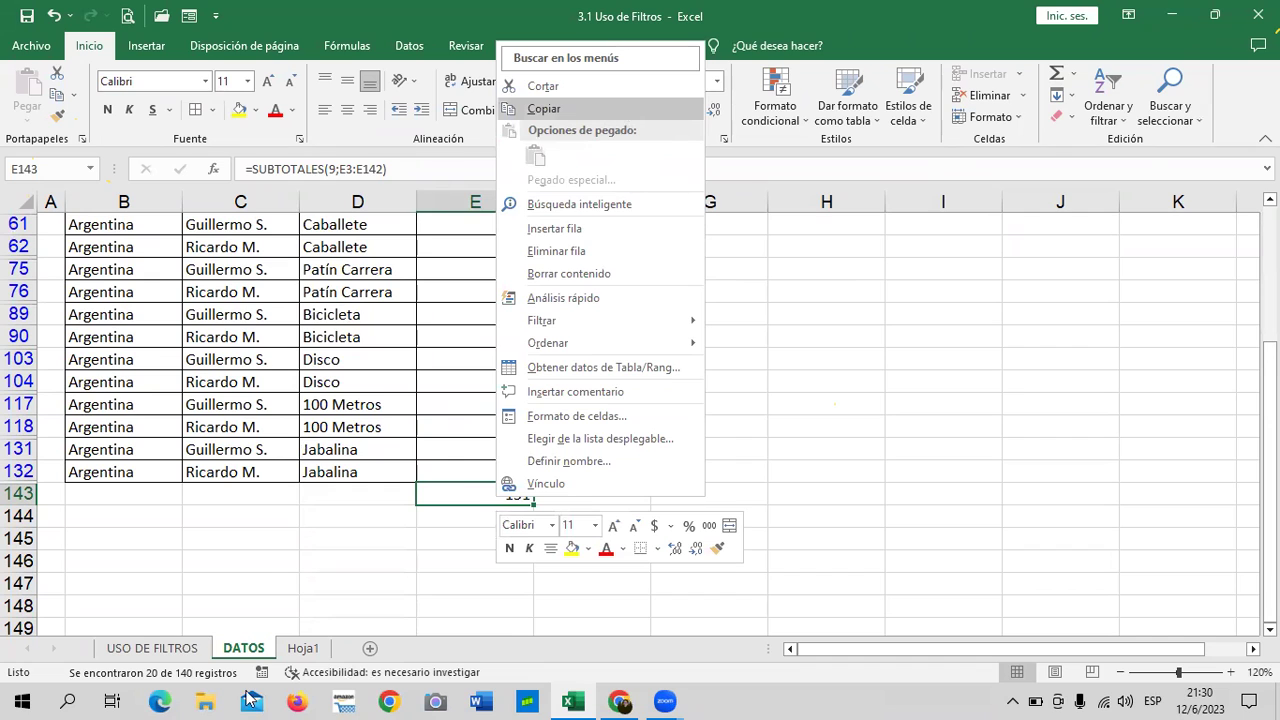
pyautogui.press('Return')
pyautogui.click(308, 651)
pyautogui.click(484, 255)
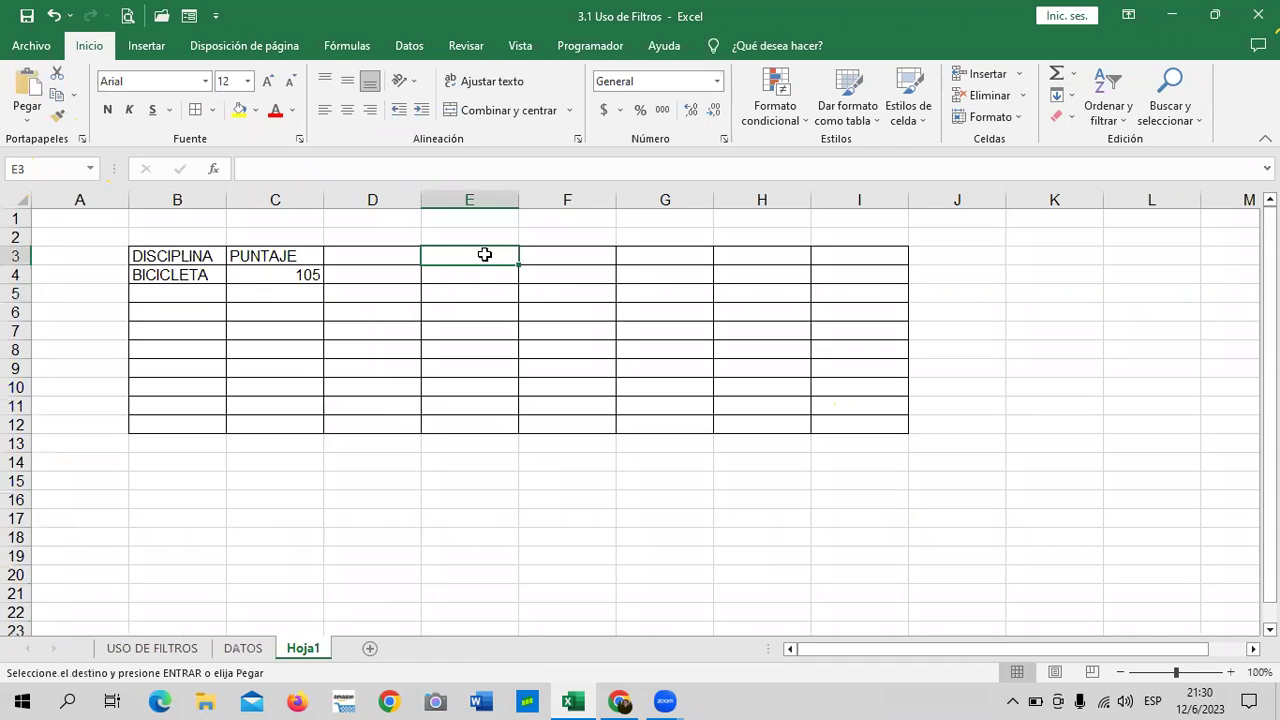
pyautogui.rightClick(477, 256)
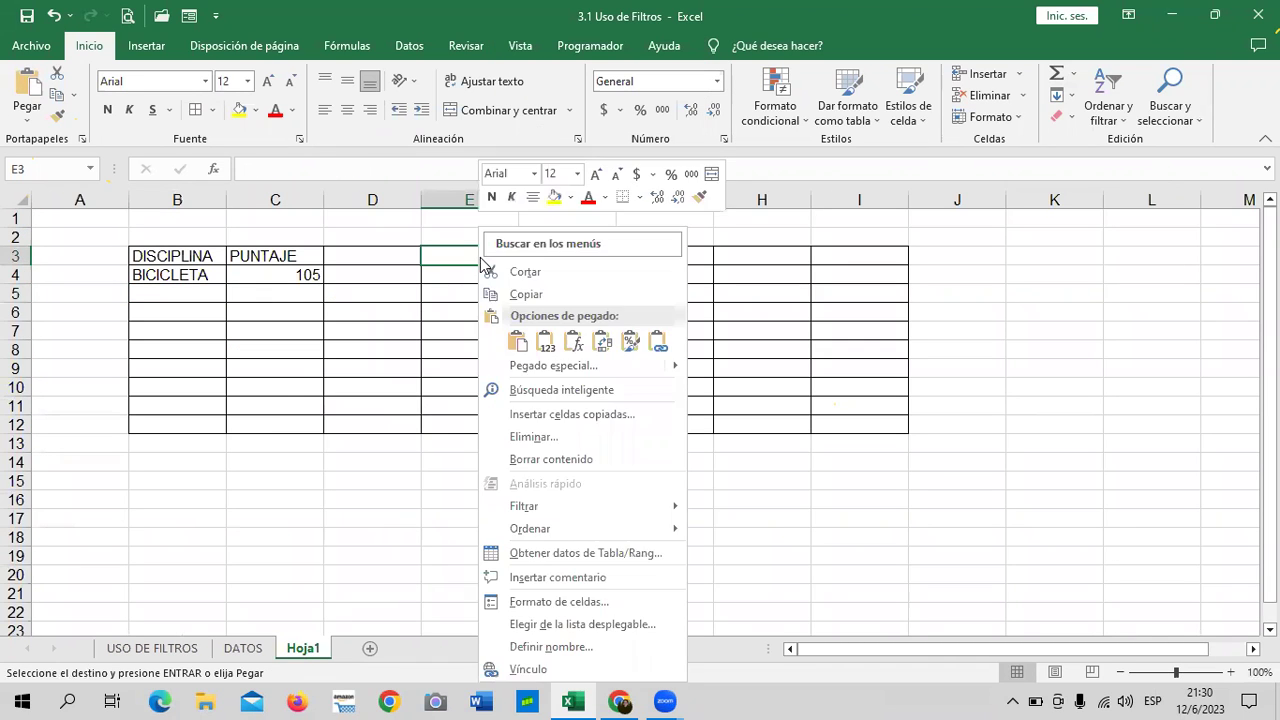
pyautogui.press('Escape')
pyautogui.rightClick(443, 274)
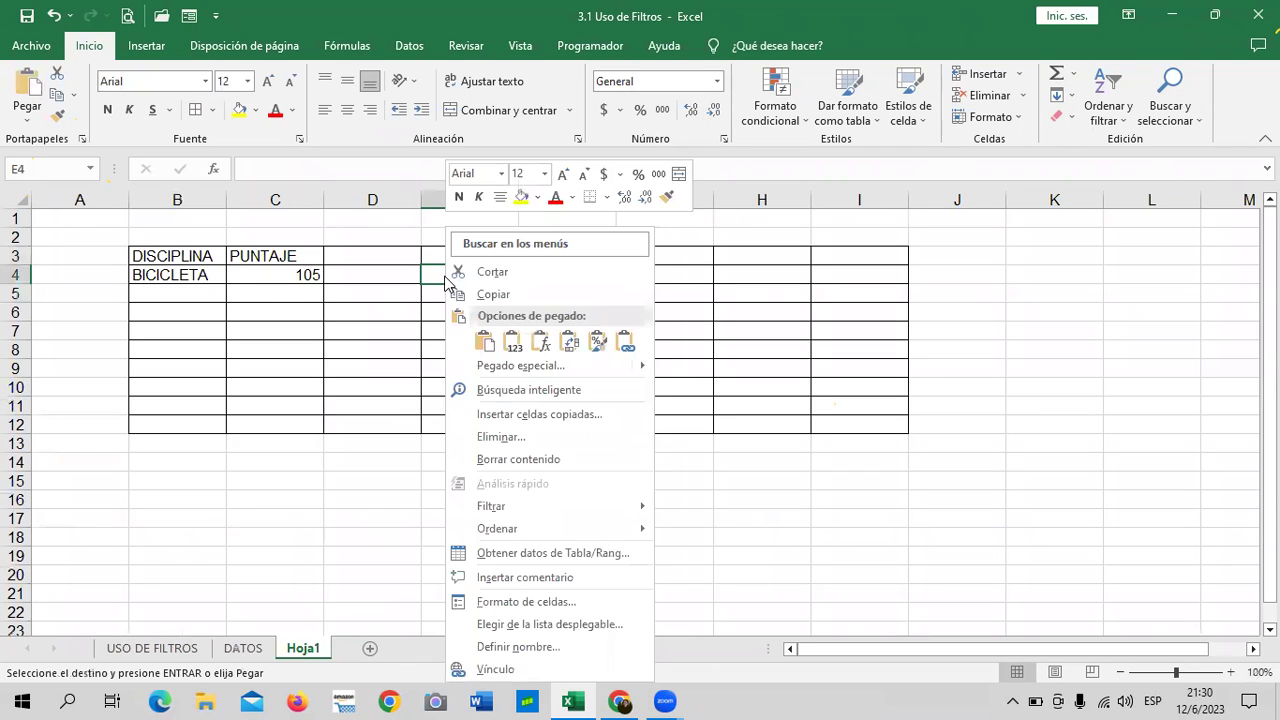
pyautogui.click(512, 343)
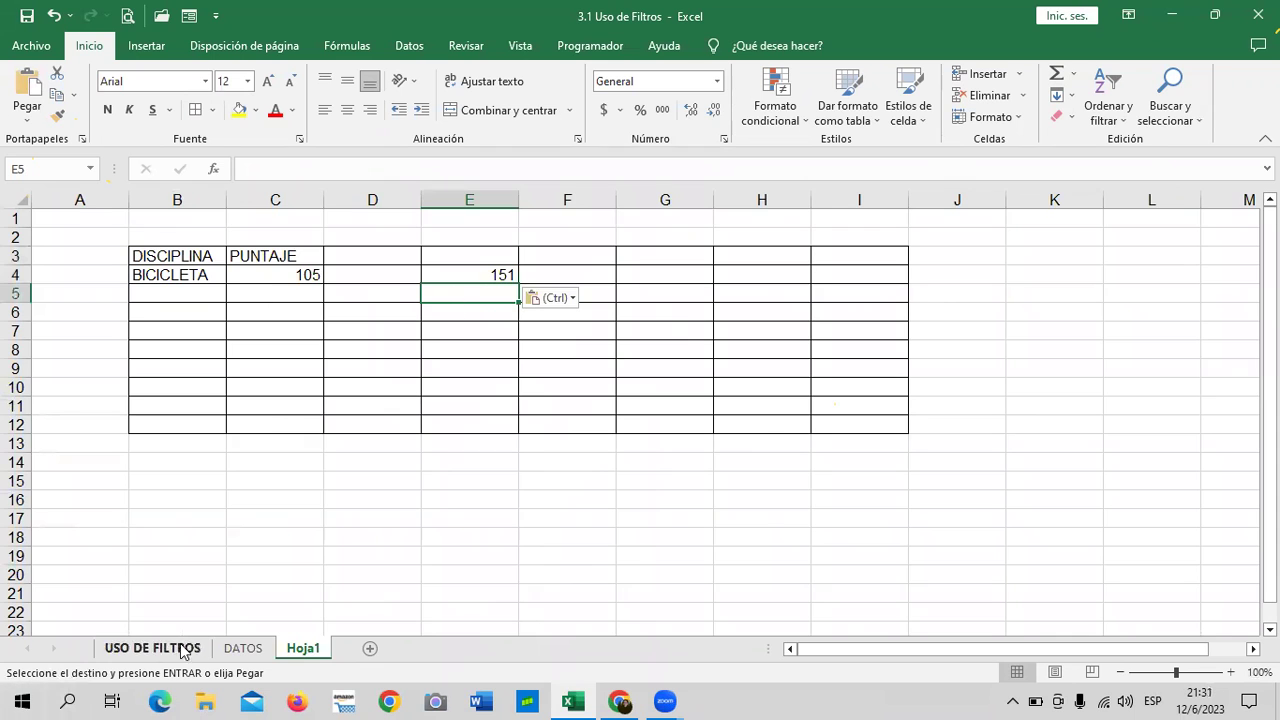
pyautogui.click(243, 648)
# Change the País filter from Argentina to Brasil only.
pyautogui.press('Escape')
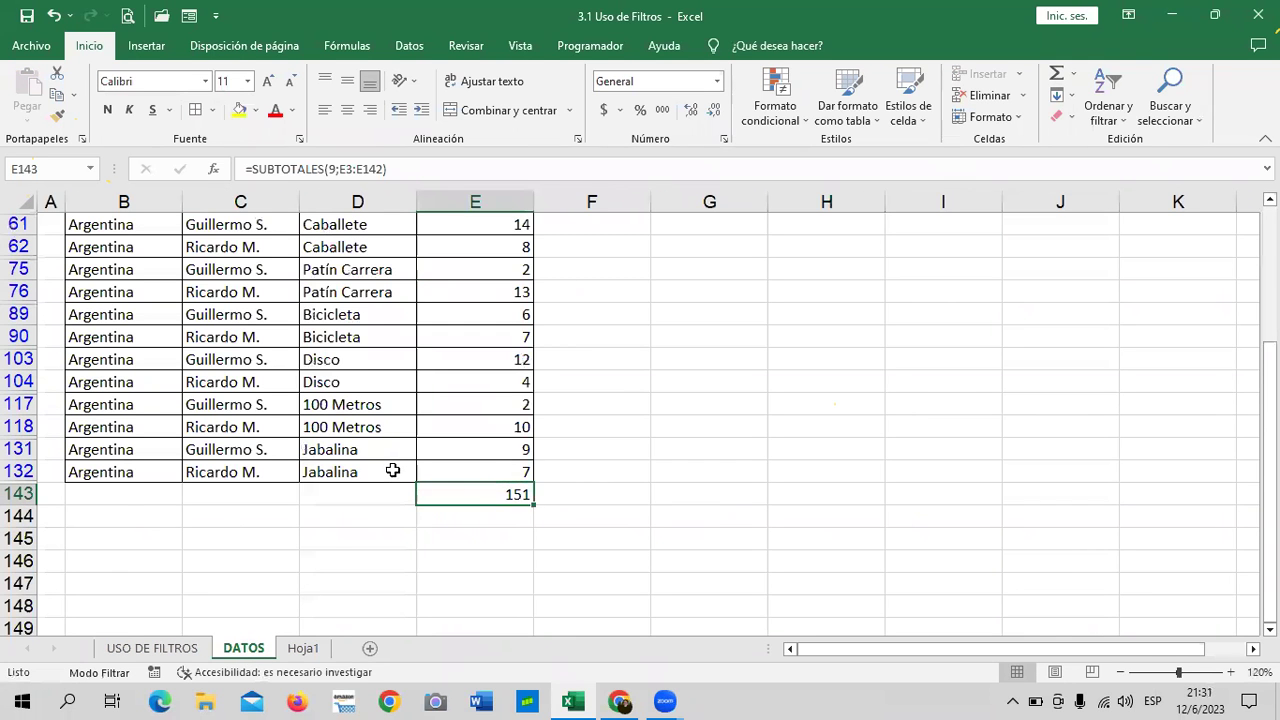
pyautogui.scroll(4, 290, 485)
pyautogui.click(174, 247)
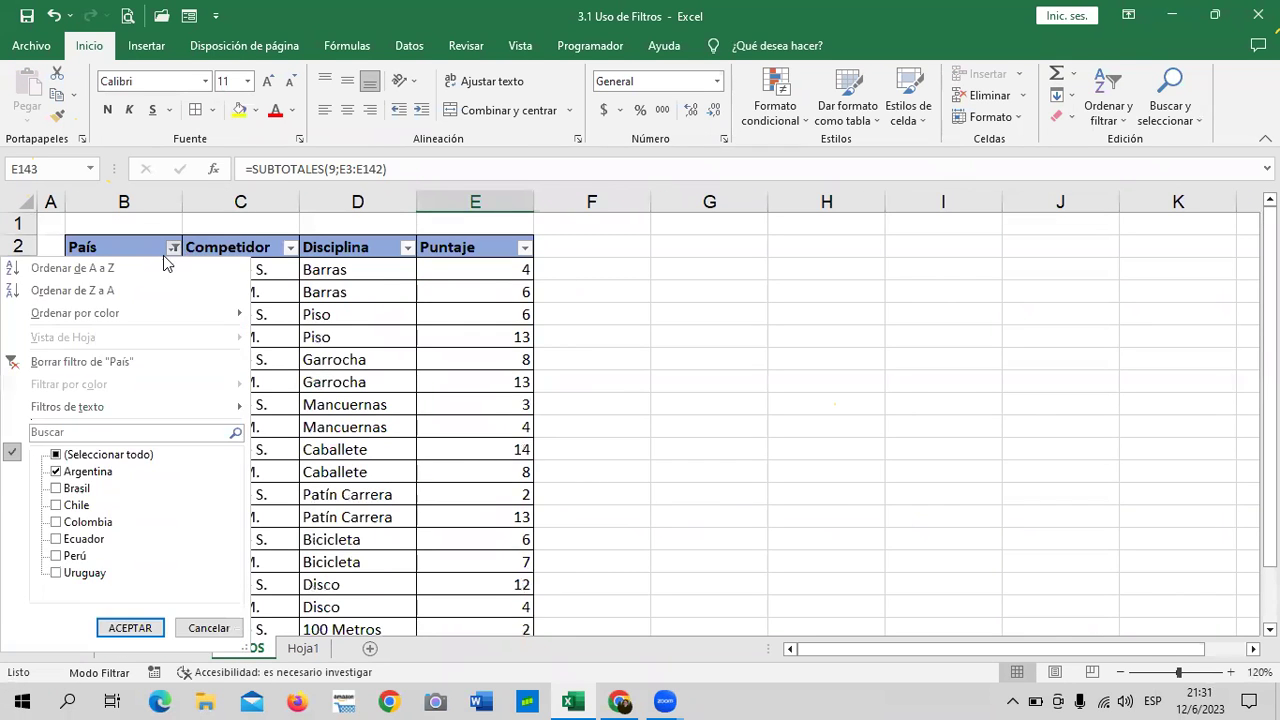
pyautogui.click(82, 472)
pyautogui.click(76, 488)
pyautogui.click(130, 628)
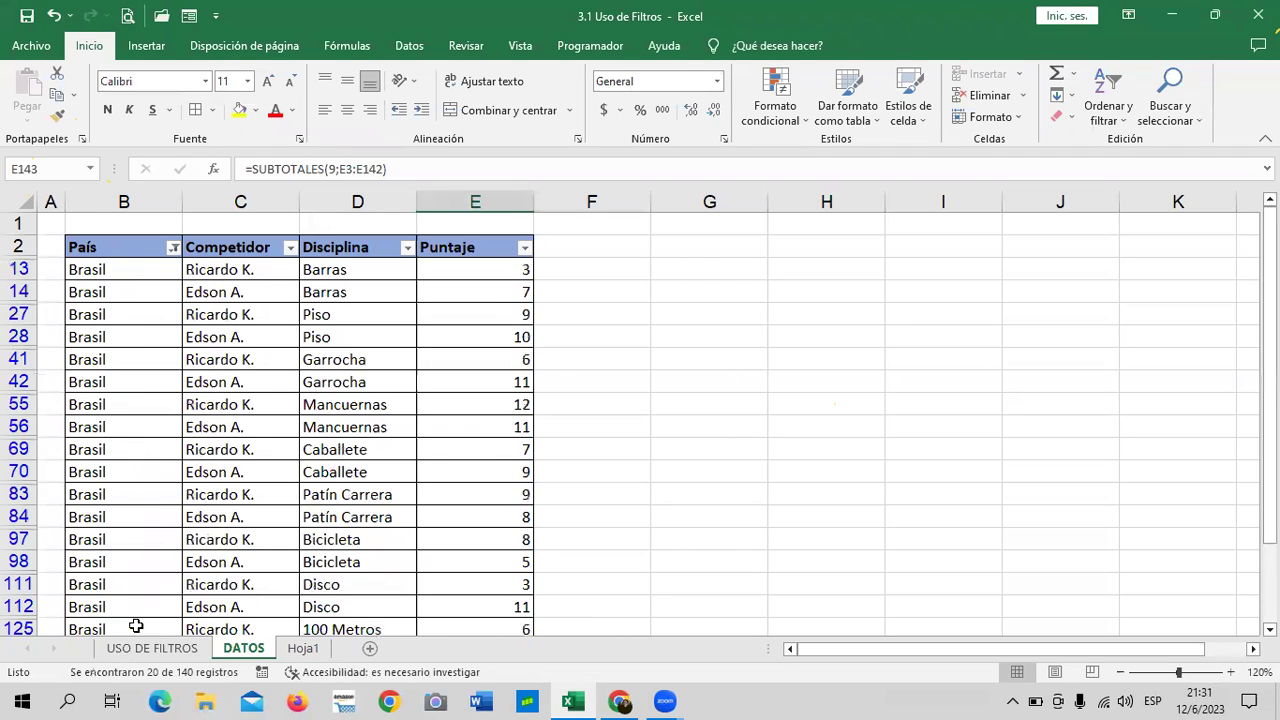
# Copy Brasil's total 166 and paste it as a value into Hoja1 E5.
pyautogui.scroll(-6, 462, 472)
pyautogui.scroll(2, 477, 479)
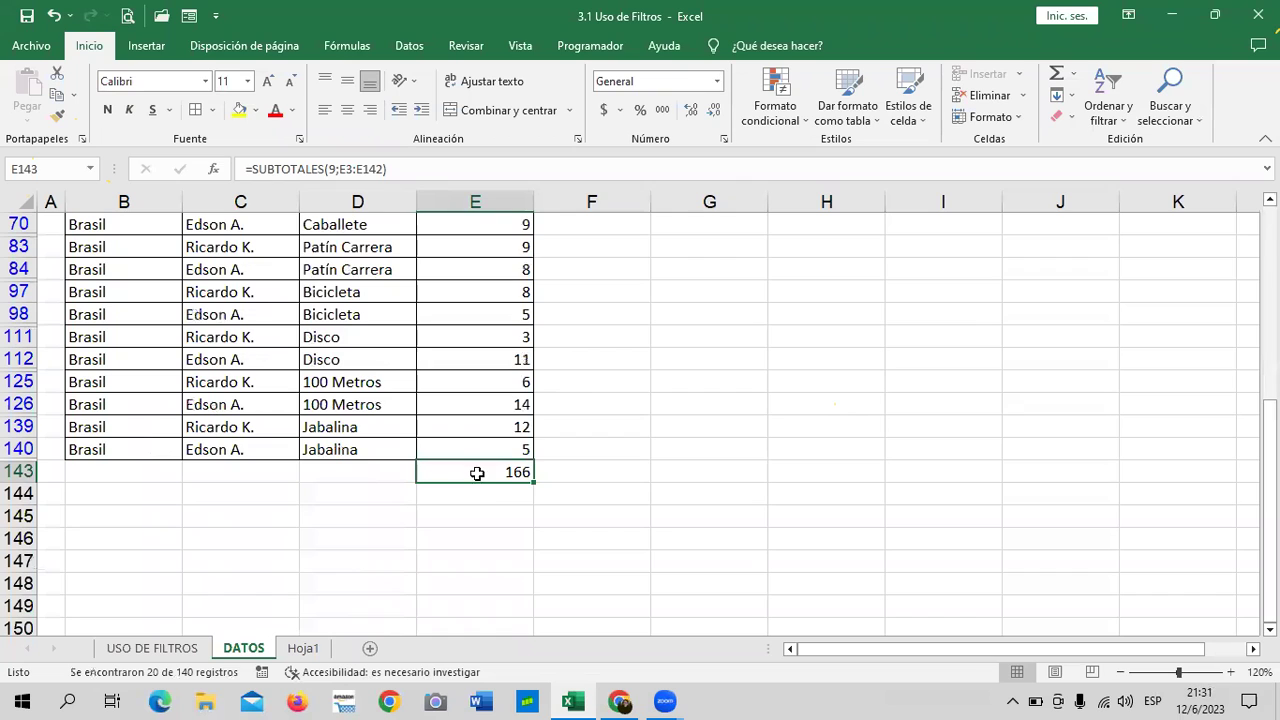
pyautogui.rightClick(475, 470)
pyautogui.click(528, 80)
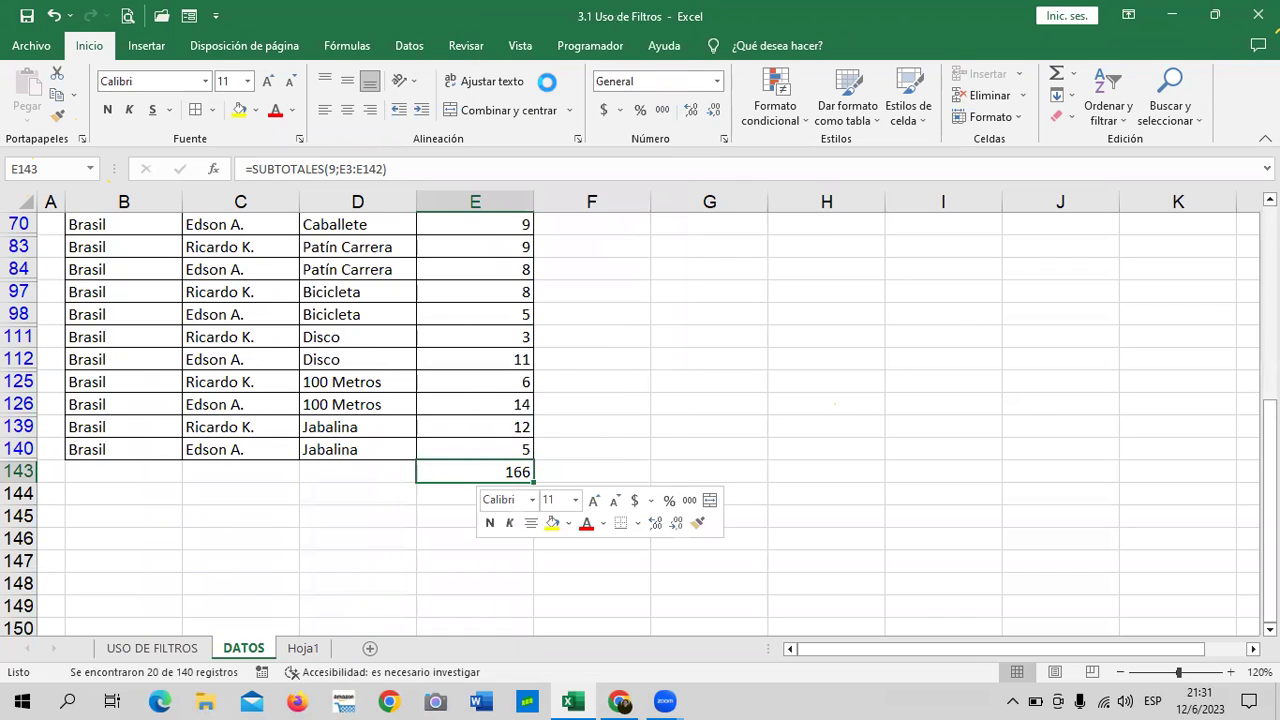
pyautogui.click(303, 648)
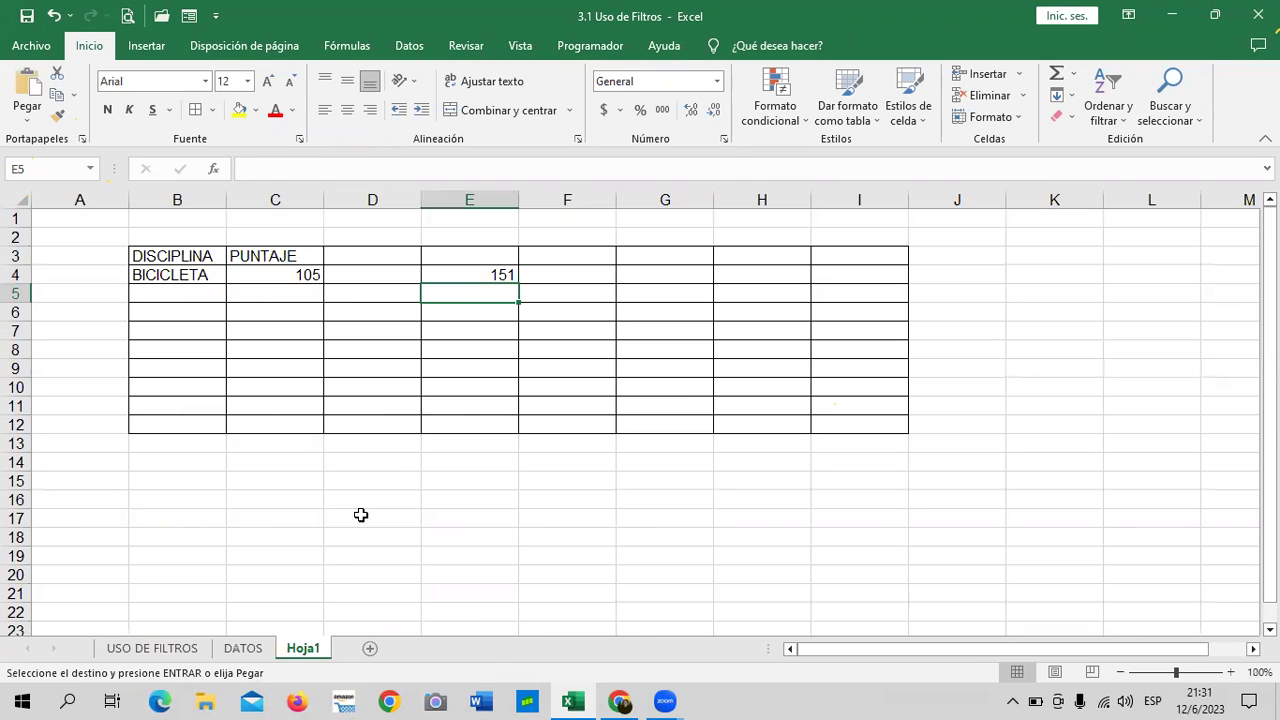
pyautogui.rightClick(477, 288)
pyautogui.click(542, 340)
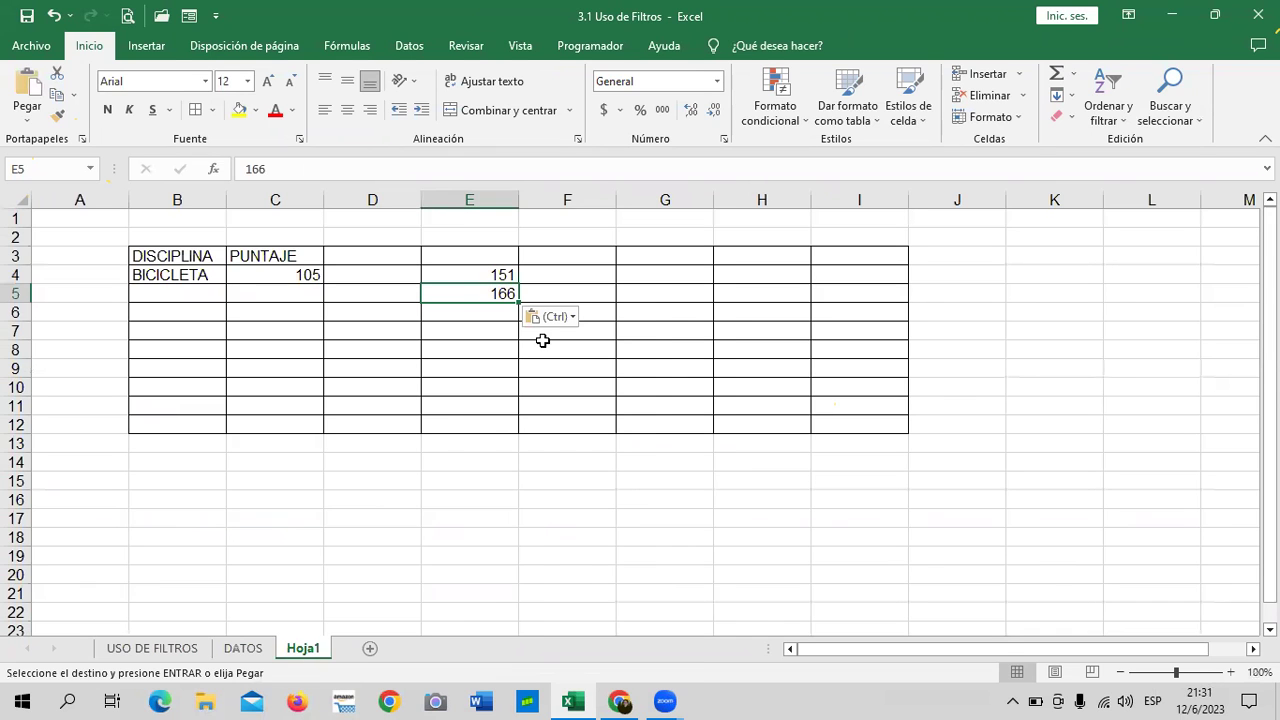
pyautogui.click(243, 648)
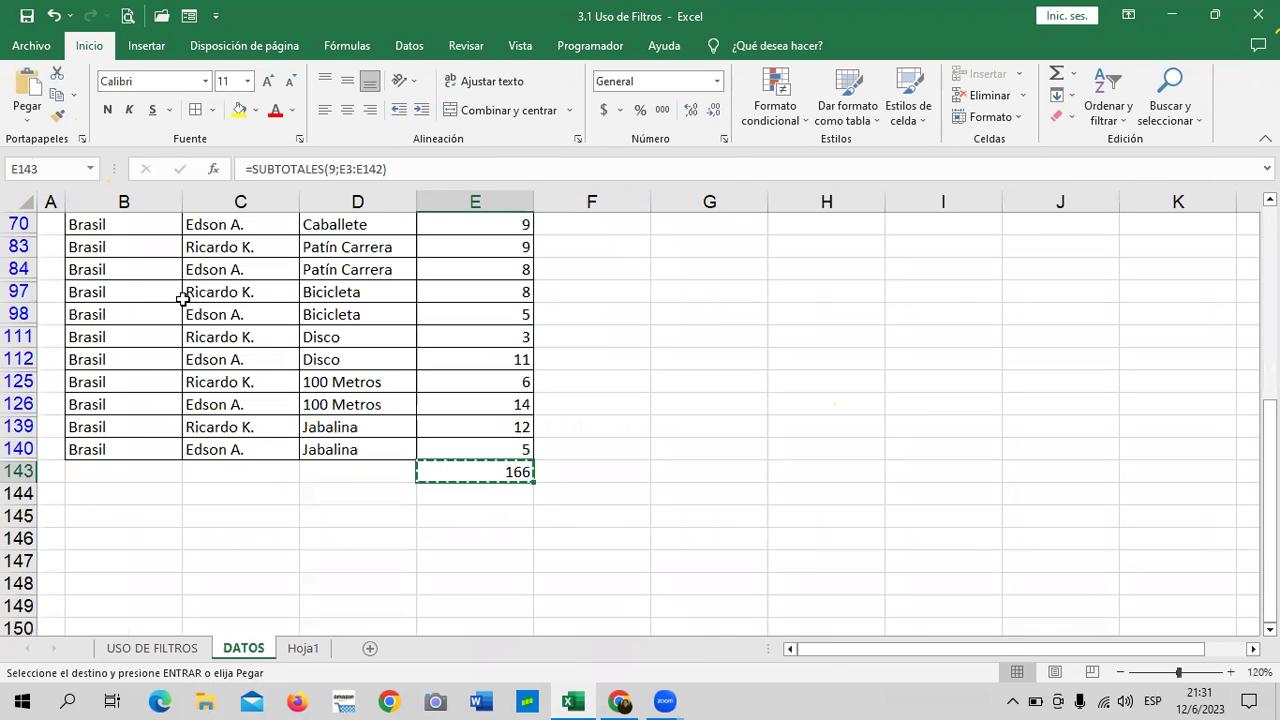
# Change the País filter from Brasil to Chile only.
pyautogui.scroll(5, 55, 497)
pyautogui.click(173, 247)
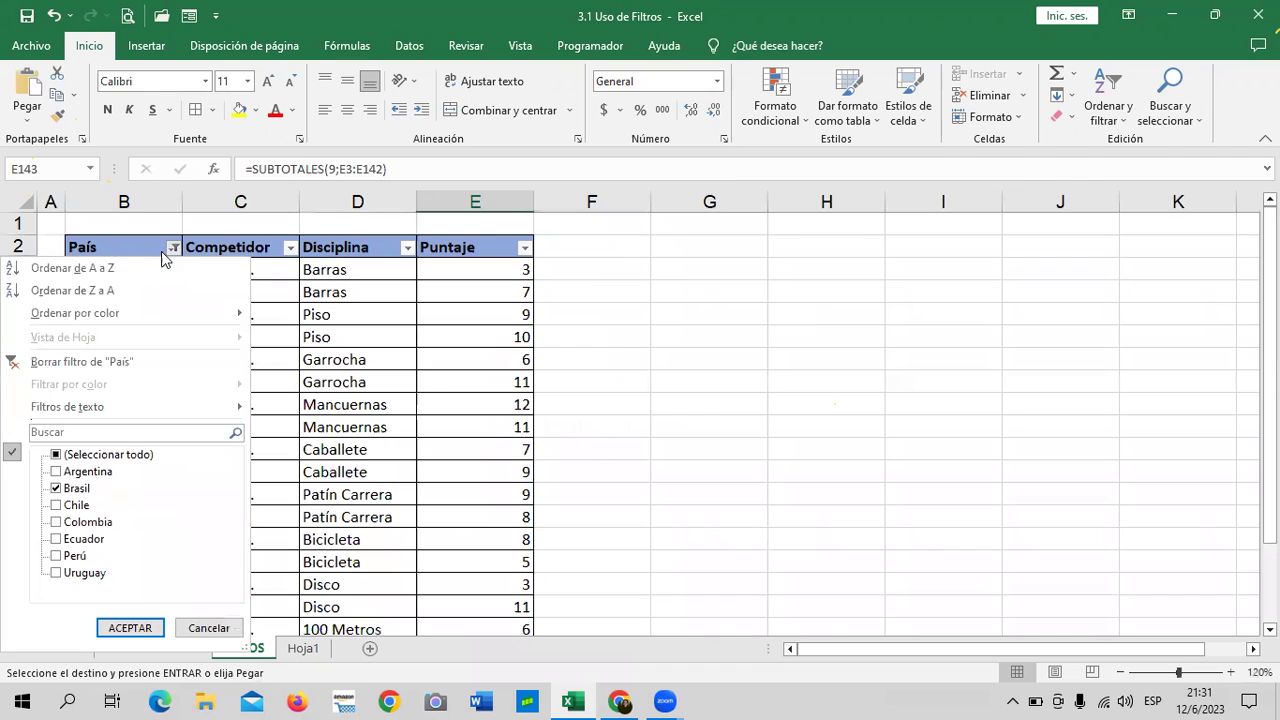
pyautogui.click(75, 489)
pyautogui.click(75, 505)
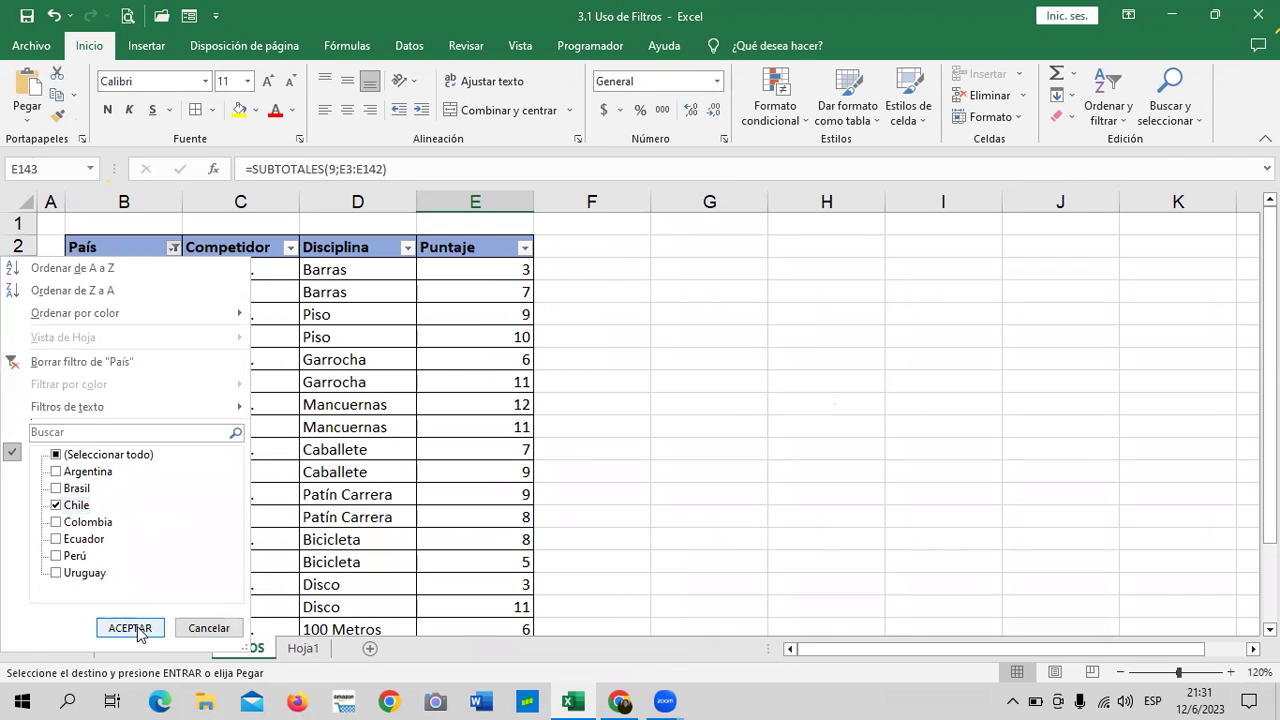
pyautogui.click(130, 628)
# Copy Chile's total 133 and paste it as a value into Hoja1 E6.
pyautogui.scroll(-3, 543, 543)
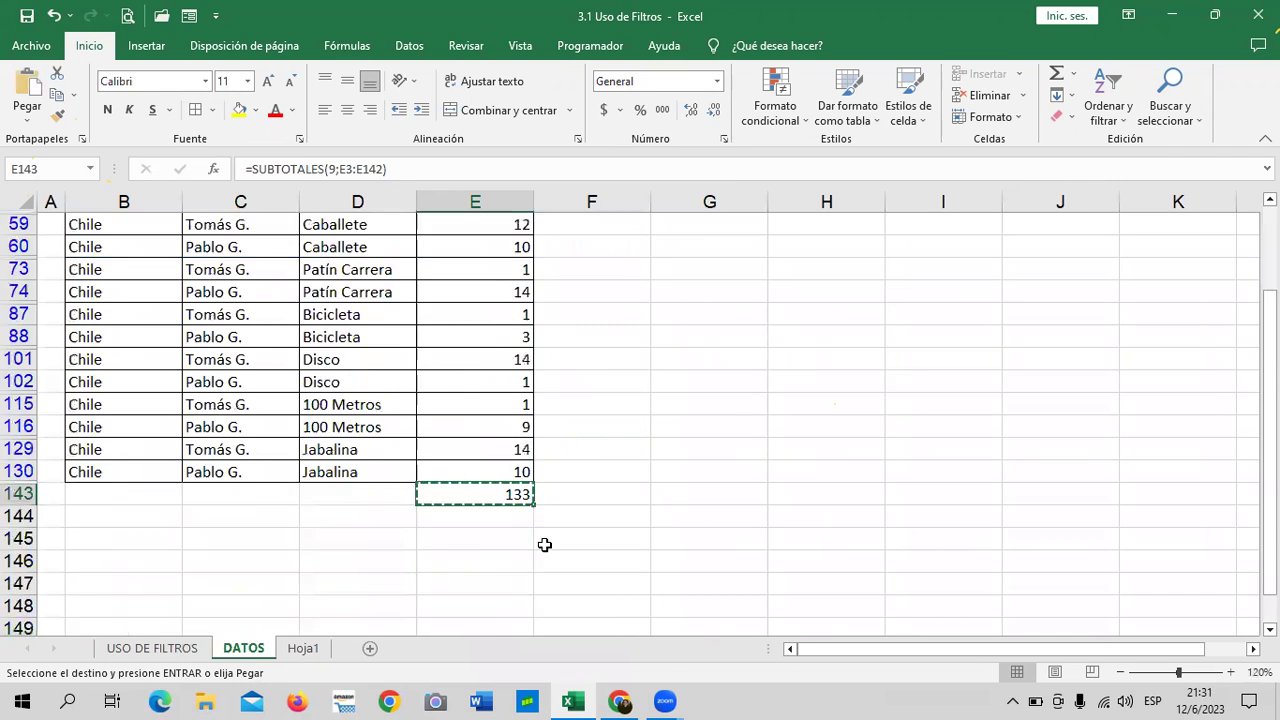
pyautogui.rightClick(475, 487)
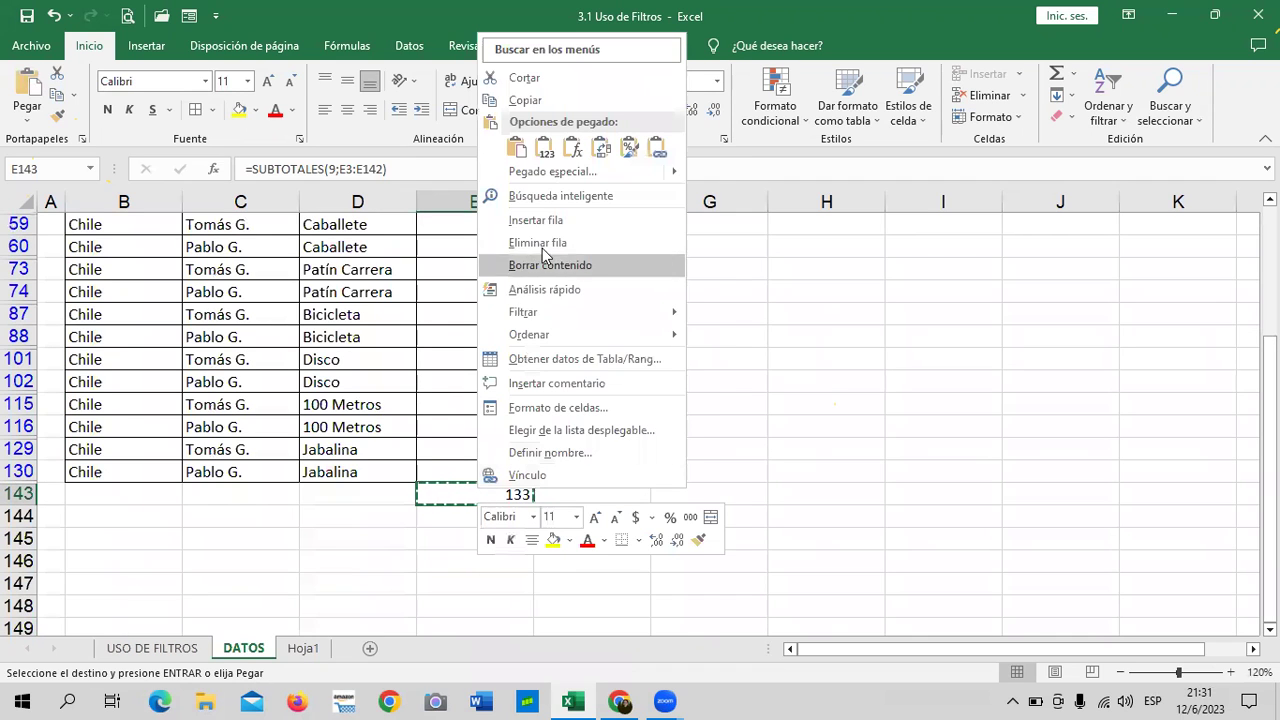
pyautogui.click(525, 101)
pyautogui.click(330, 647)
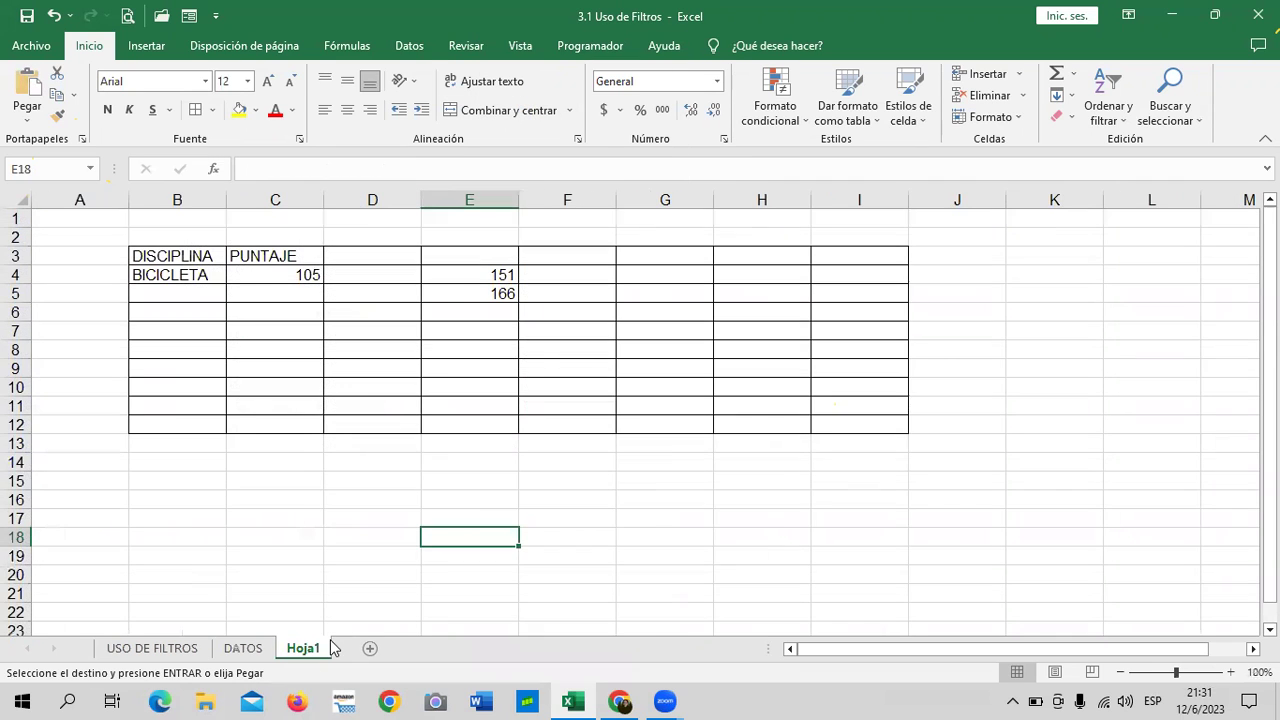
pyautogui.click(496, 305)
pyautogui.rightClick(496, 306)
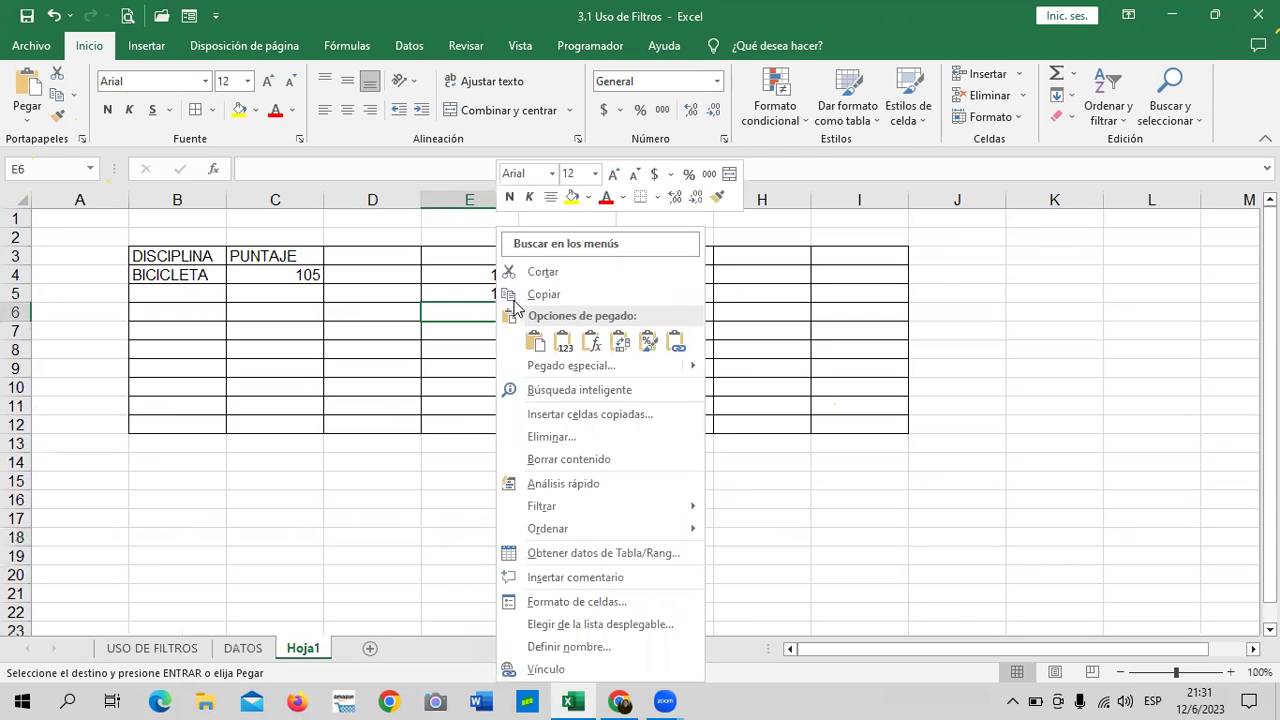
pyautogui.click(561, 341)
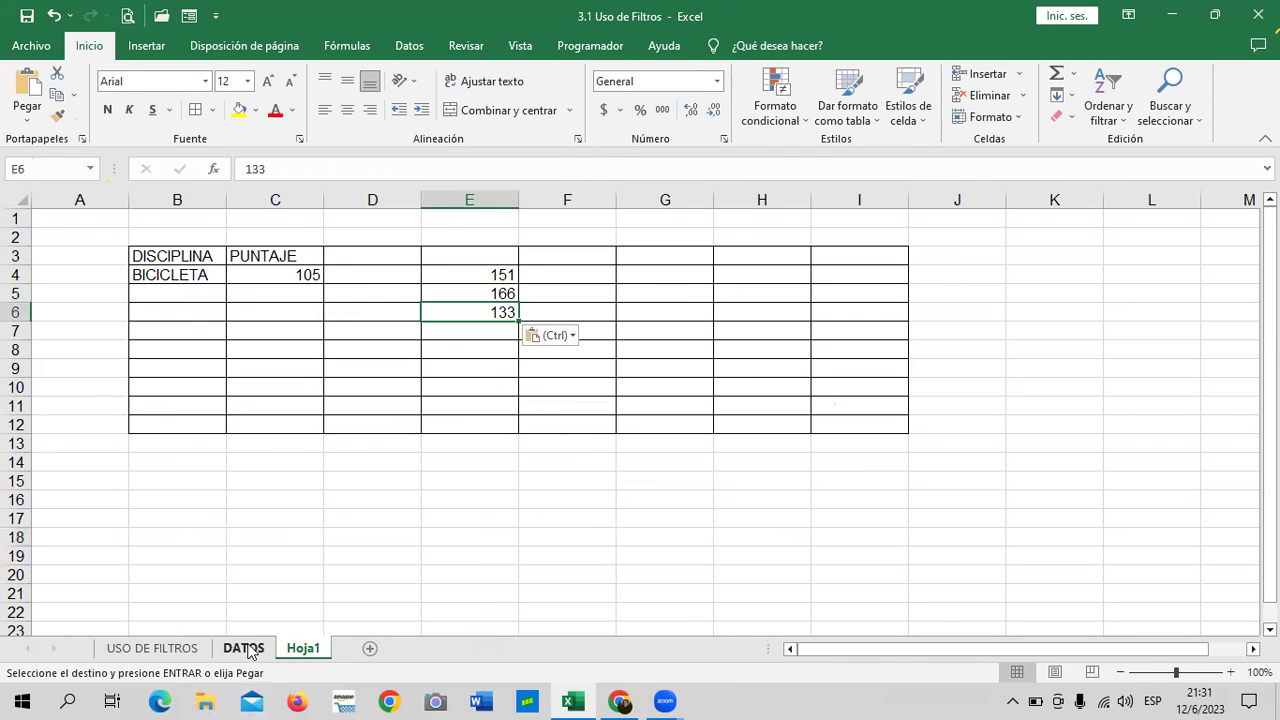
pyautogui.click(246, 648)
pyautogui.press('Escape')
# Change the País filter from Chile to Colombia only.
pyautogui.scroll(4, 226, 474)
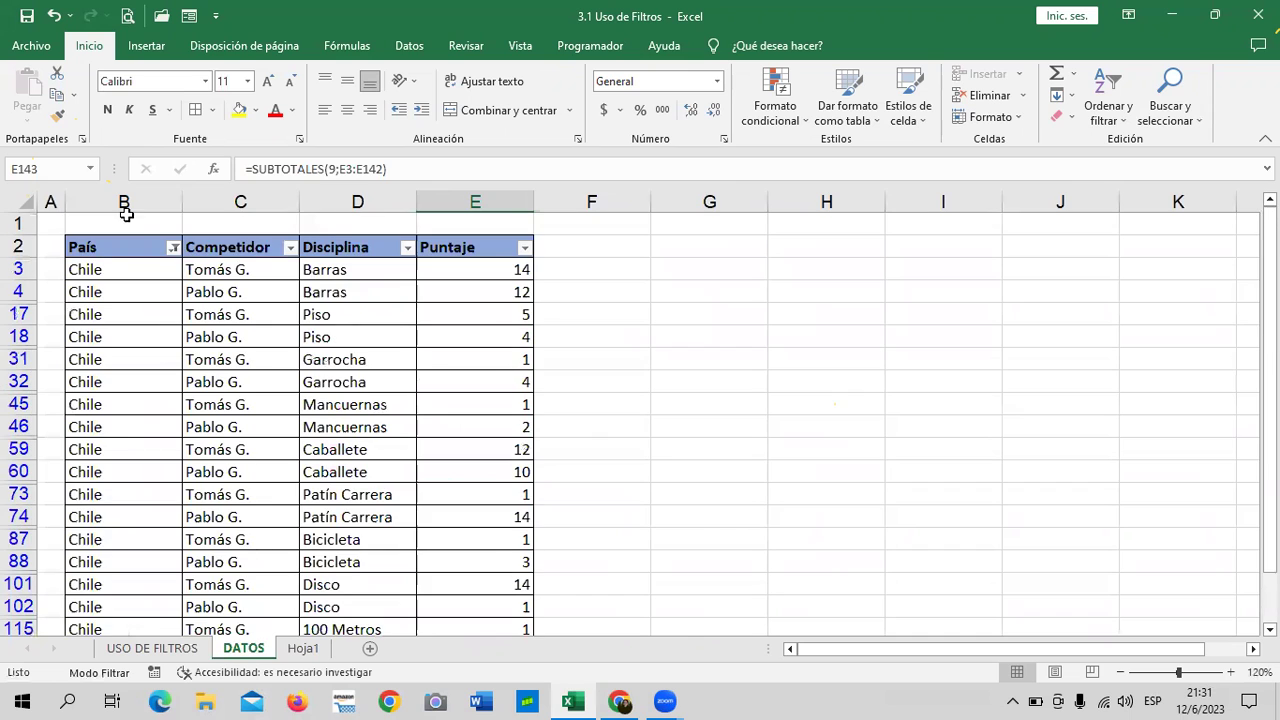
pyautogui.click(175, 250)
pyautogui.click(82, 522)
pyautogui.click(77, 505)
pyautogui.click(140, 628)
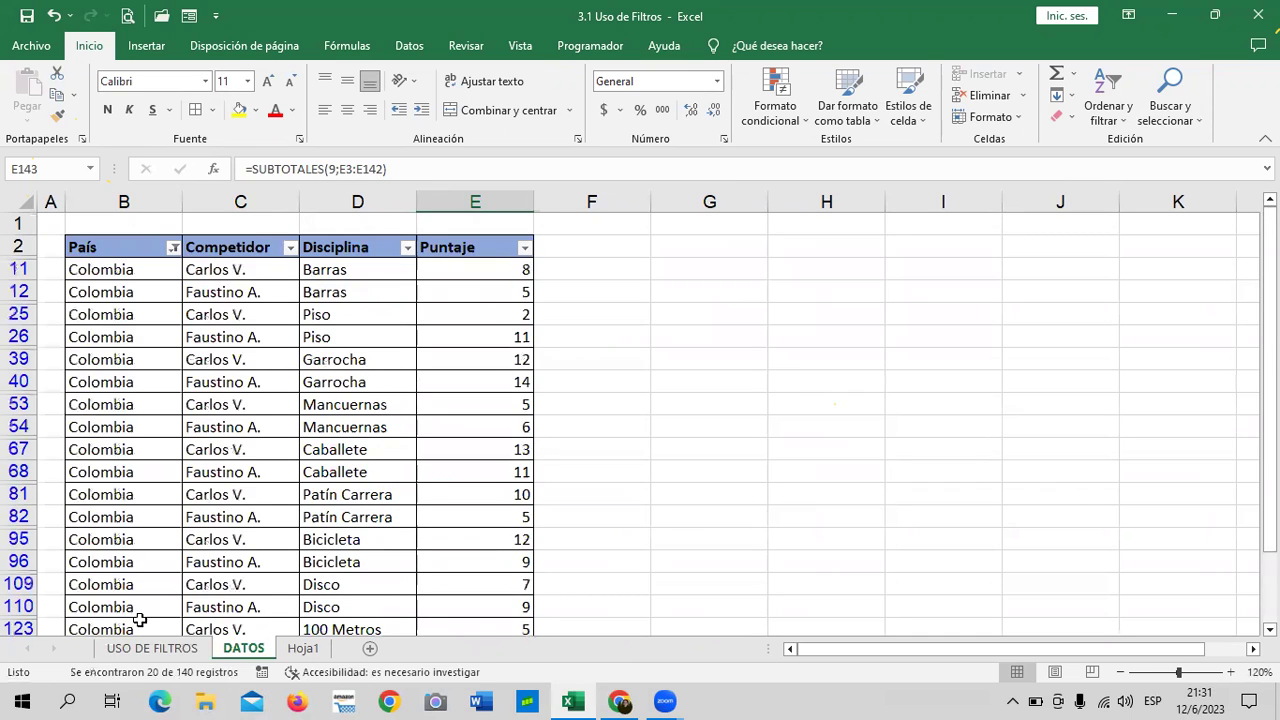
# Copy Colombia's total 171 and paste it as a value into Hoja1 E7.
pyautogui.scroll(-3, 551, 554)
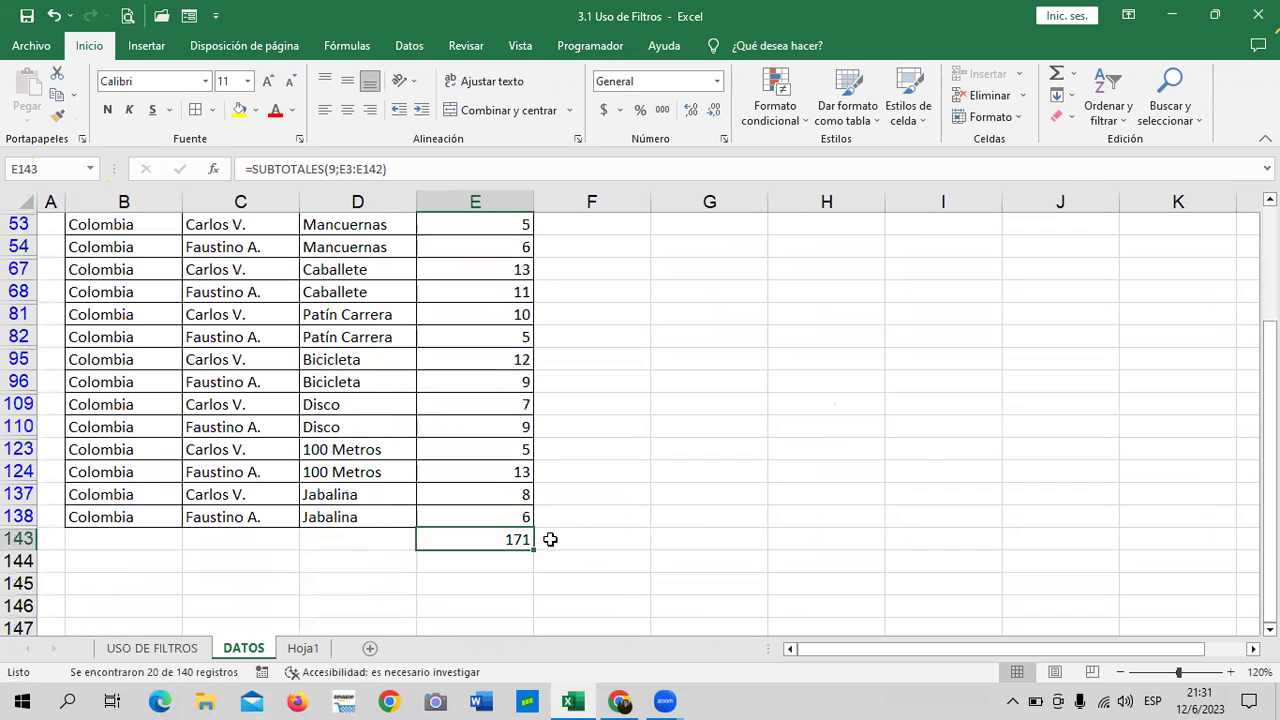
pyautogui.rightClick(492, 539)
pyautogui.click(545, 157)
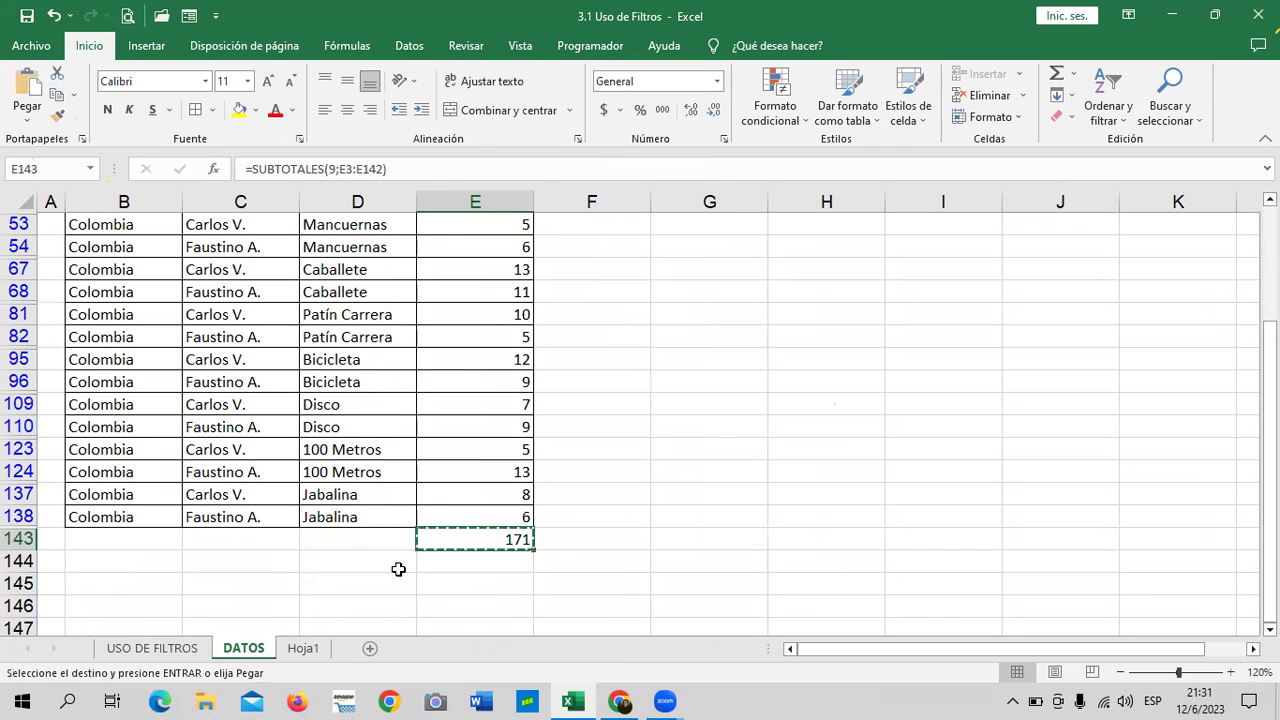
pyautogui.click(304, 648)
pyautogui.rightClick(477, 326)
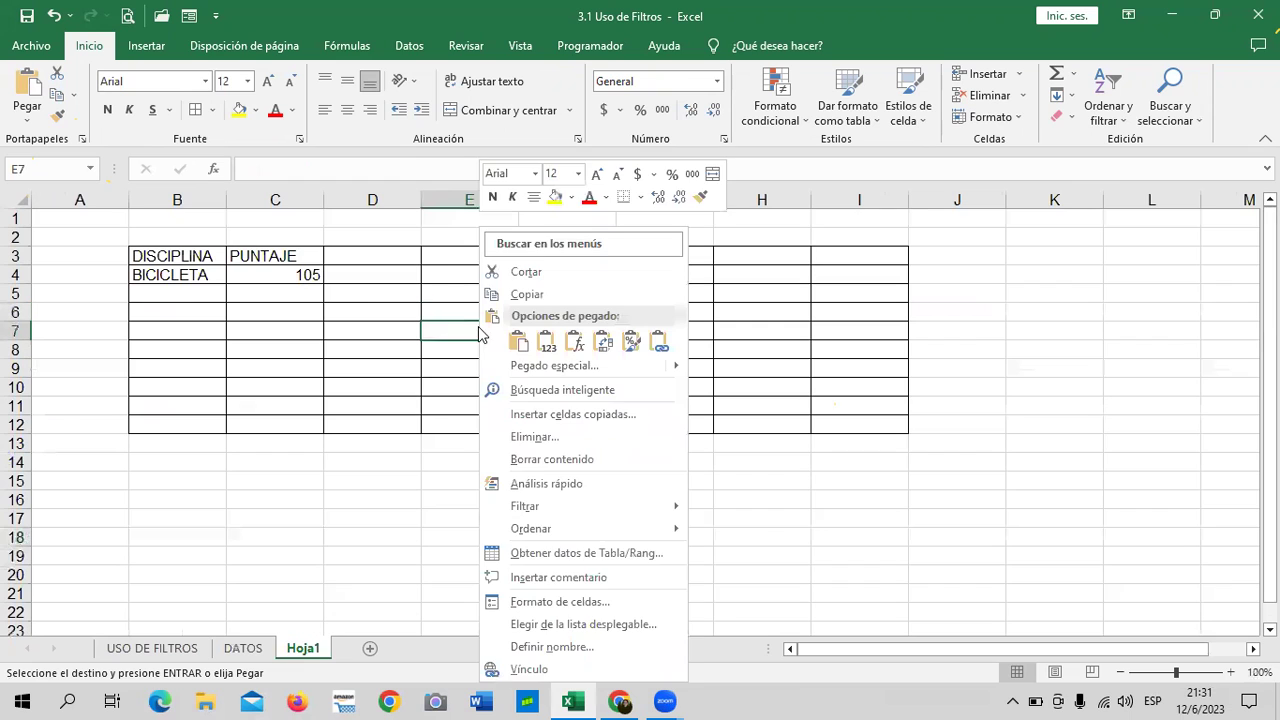
pyautogui.click(547, 340)
# AutoSum E4:E12 into Hoja1 cell E13, giving 621.
pyautogui.click(487, 441)
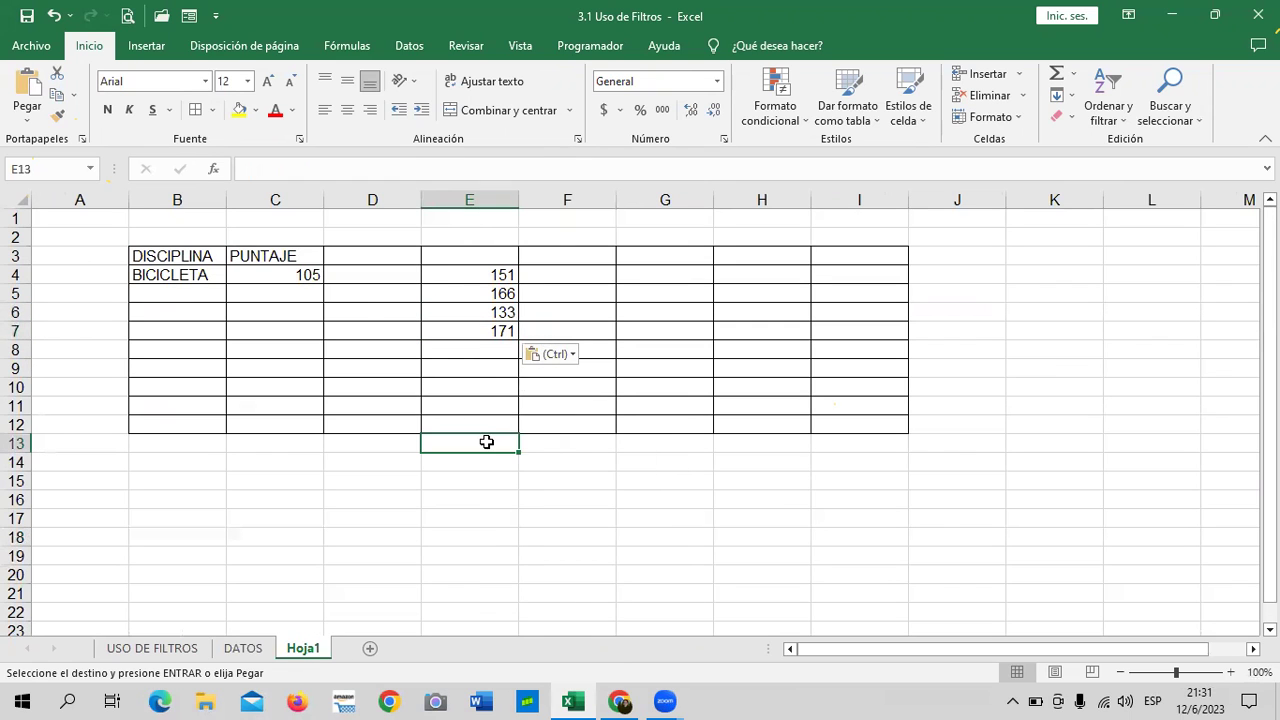
pyautogui.click(1057, 76)
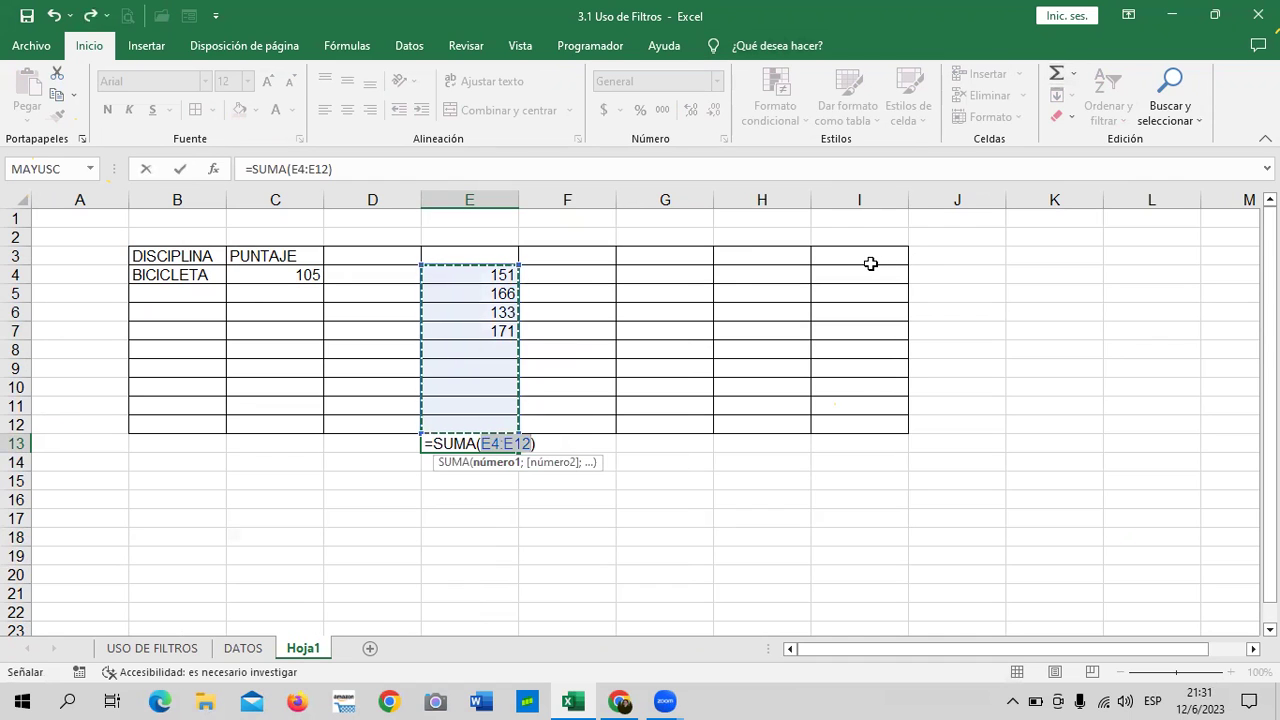
pyautogui.press('Return')
pyautogui.click(622, 460)
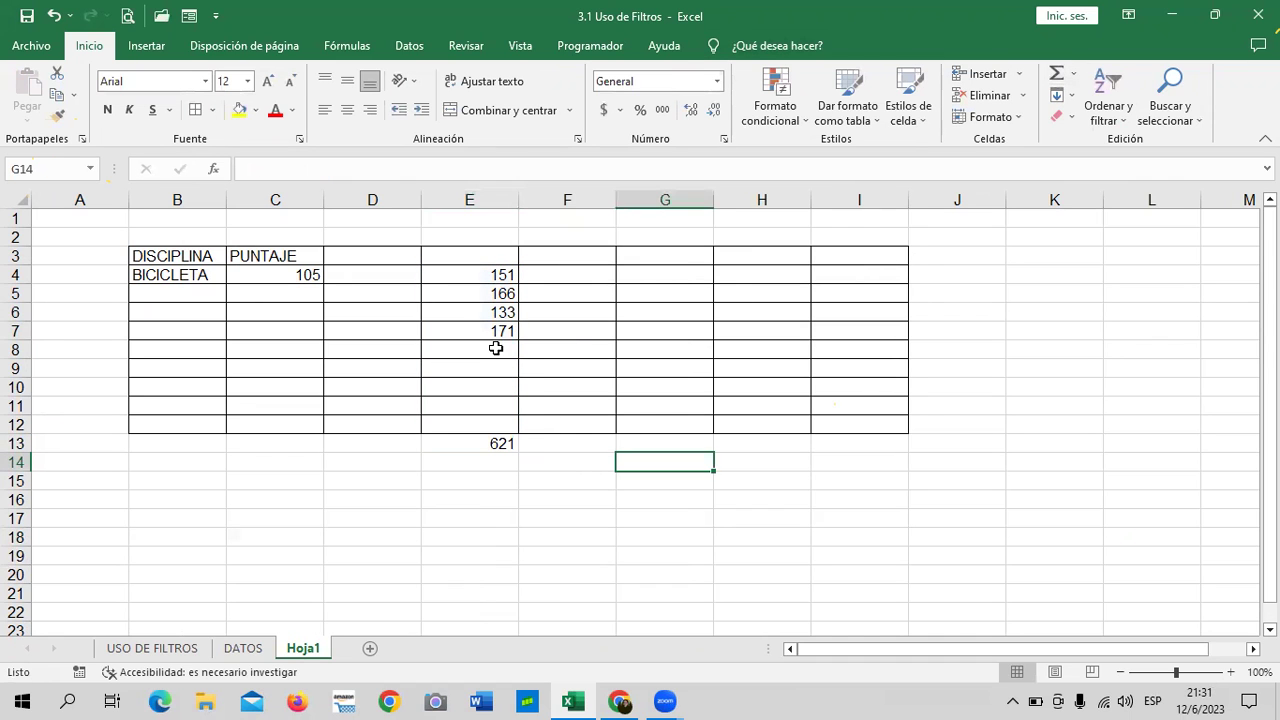
pyautogui.click(496, 347)
pyautogui.click(243, 648)
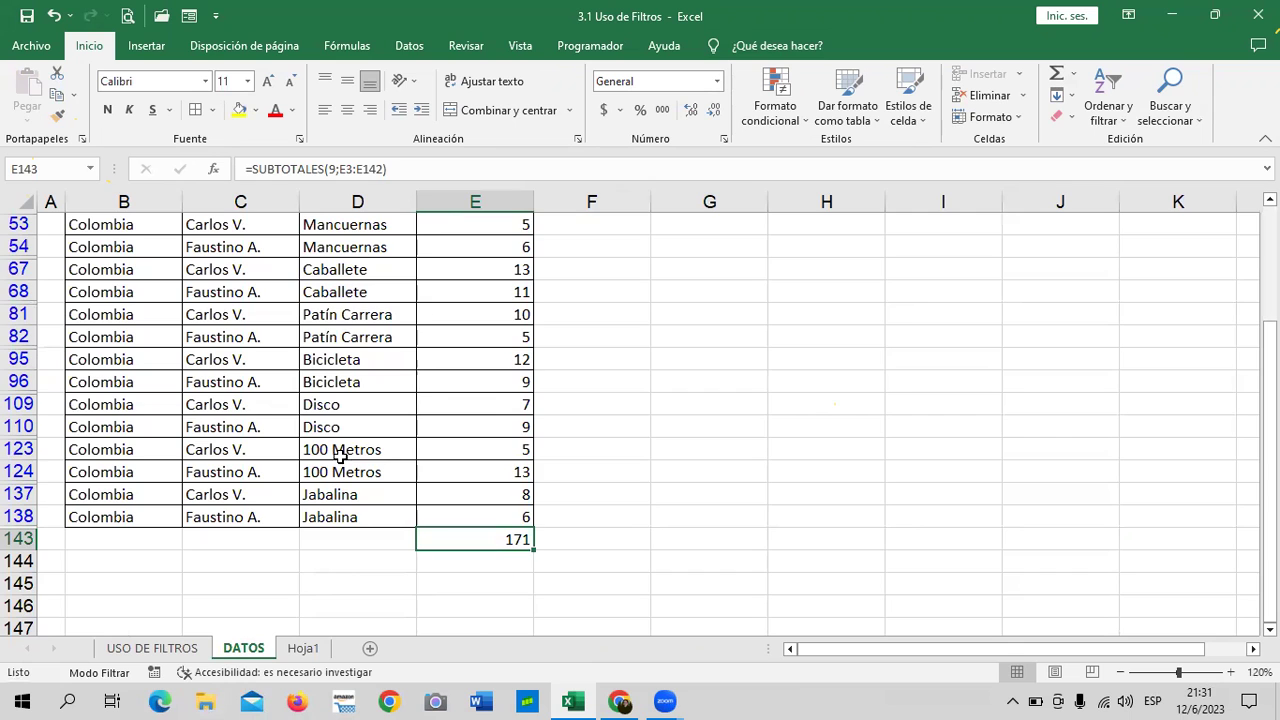
# Change the País filter from Colombia to Ecuador only.
pyautogui.scroll(3, 325, 485)
pyautogui.click(174, 247)
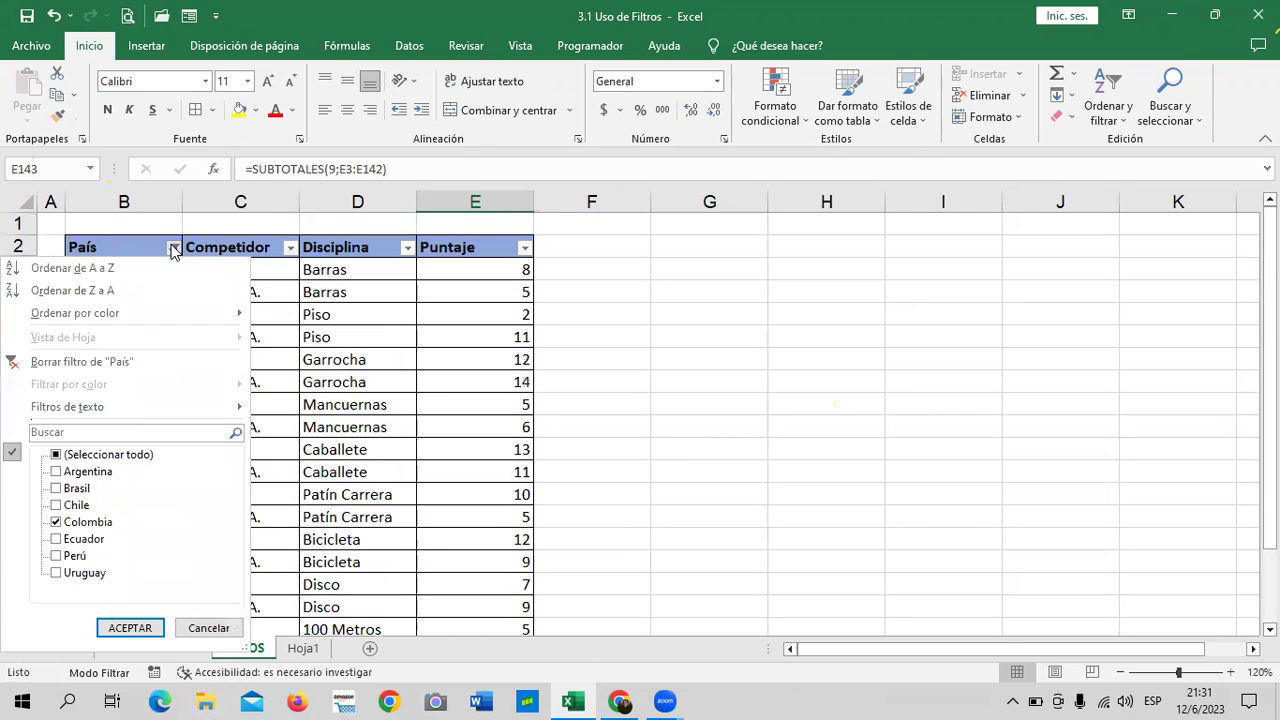
pyautogui.click(86, 539)
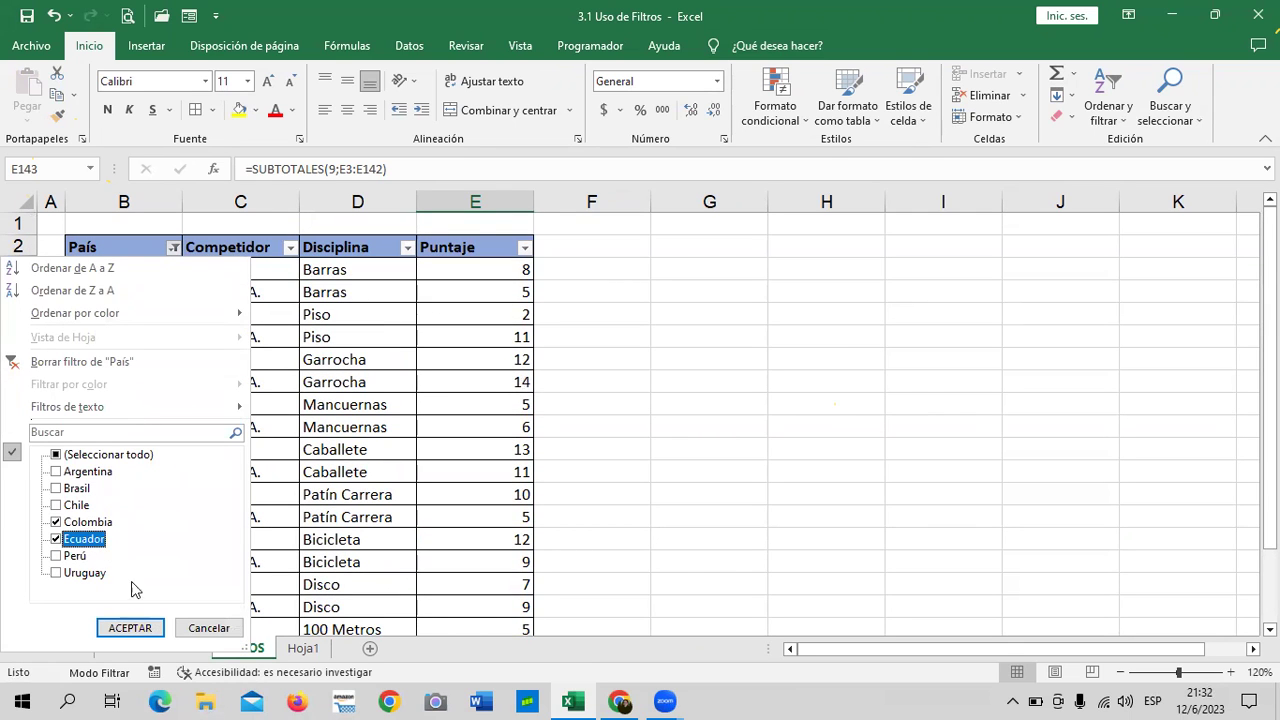
pyautogui.click(100, 522)
pyautogui.click(130, 627)
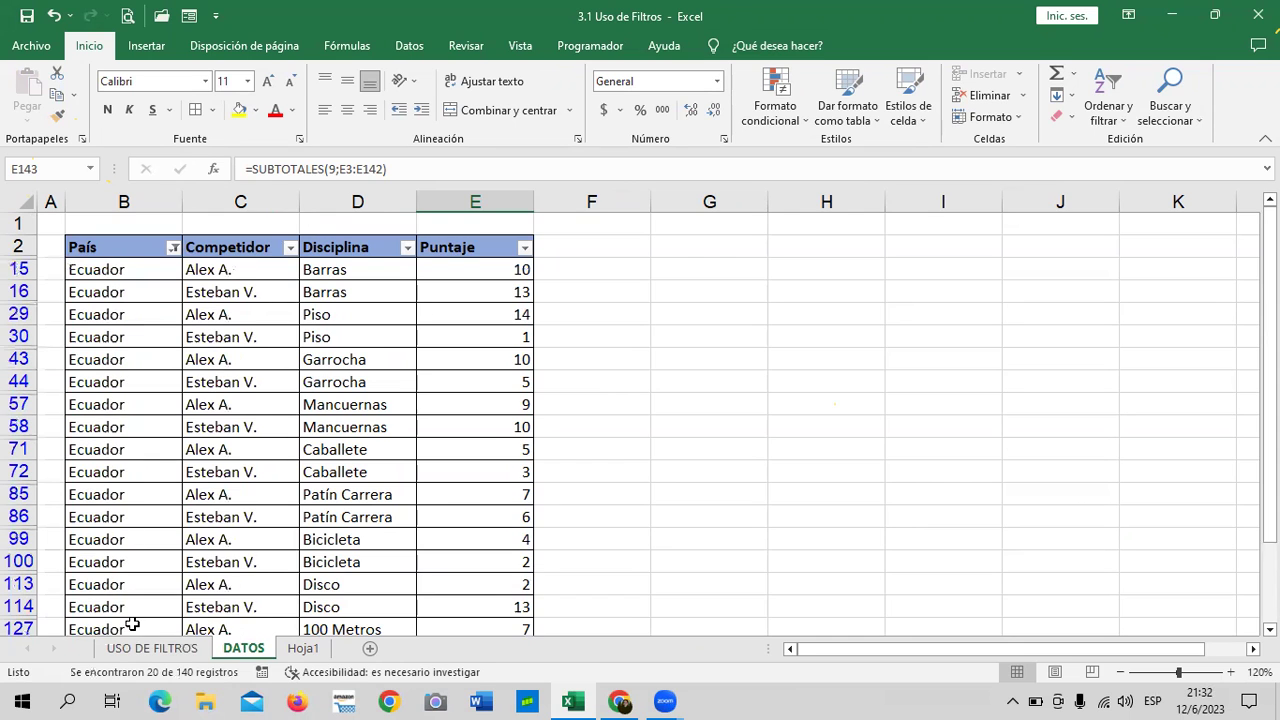
# Copy Ecuador's total 153 and paste it as a value into Hoja1 E8.
pyautogui.scroll(-3, 454, 508)
pyautogui.rightClick(481, 539)
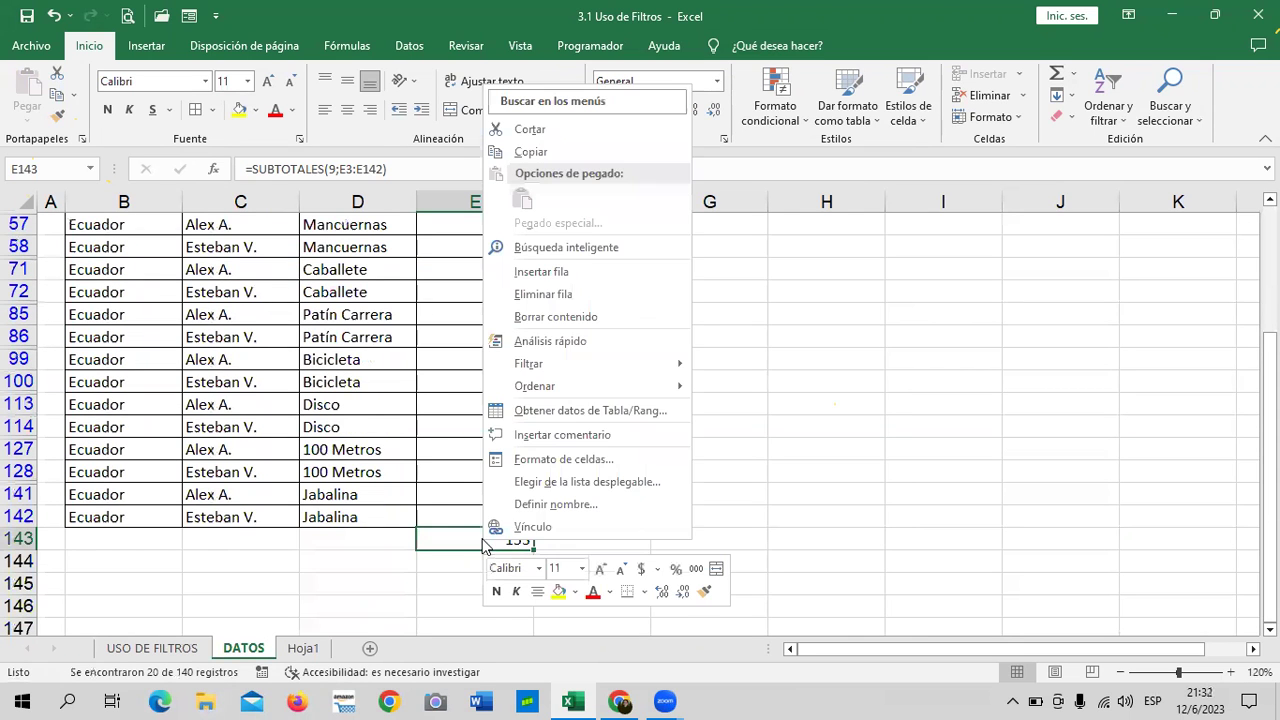
pyautogui.click(583, 157)
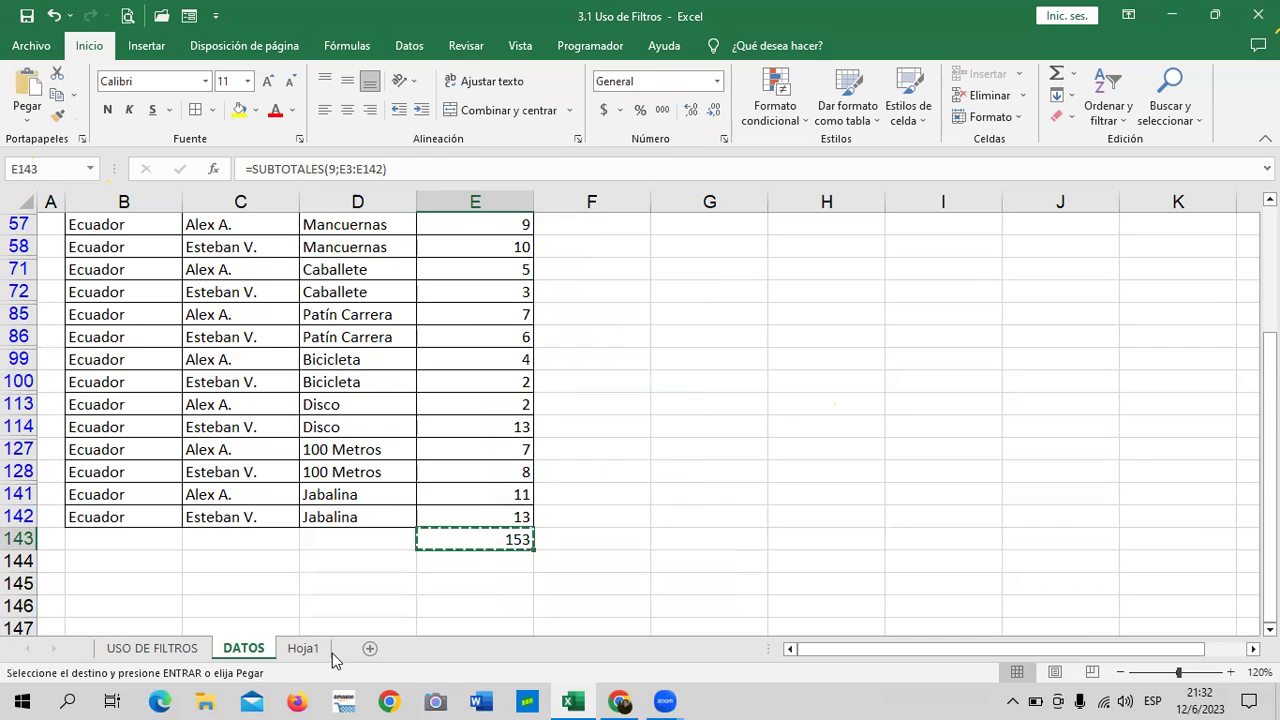
pyautogui.click(303, 648)
pyautogui.rightClick(505, 352)
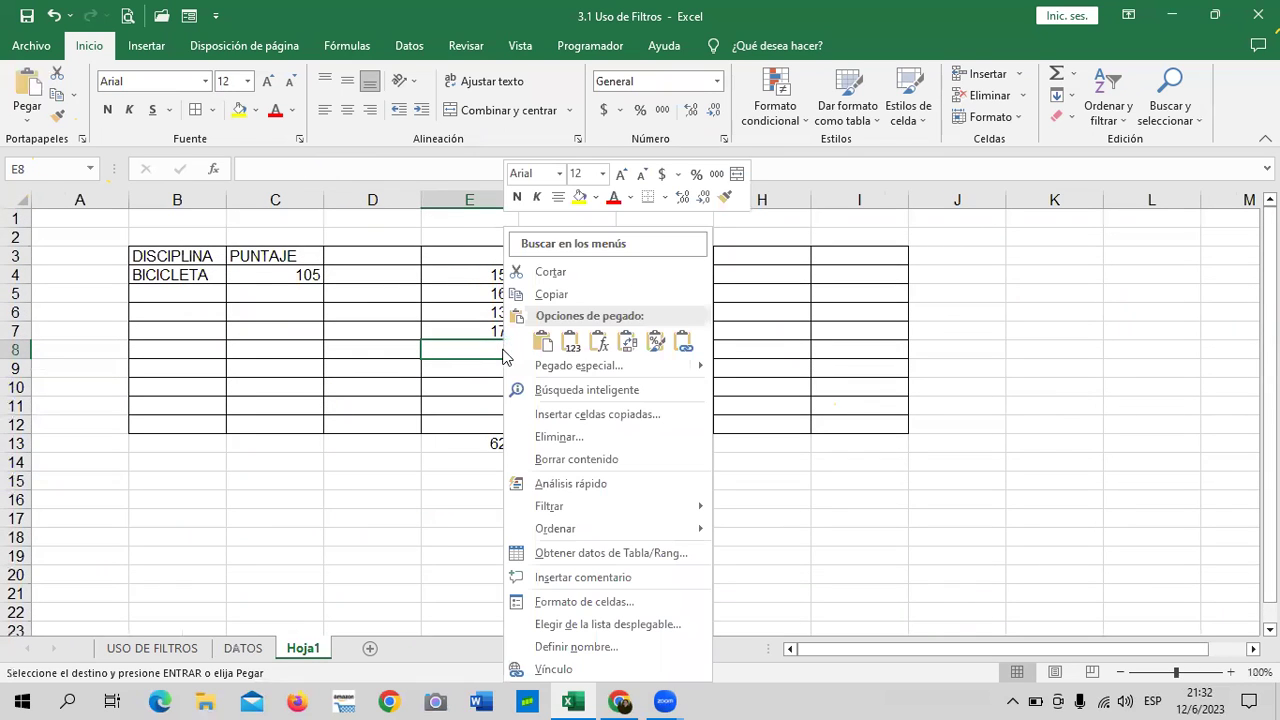
pyautogui.click(569, 341)
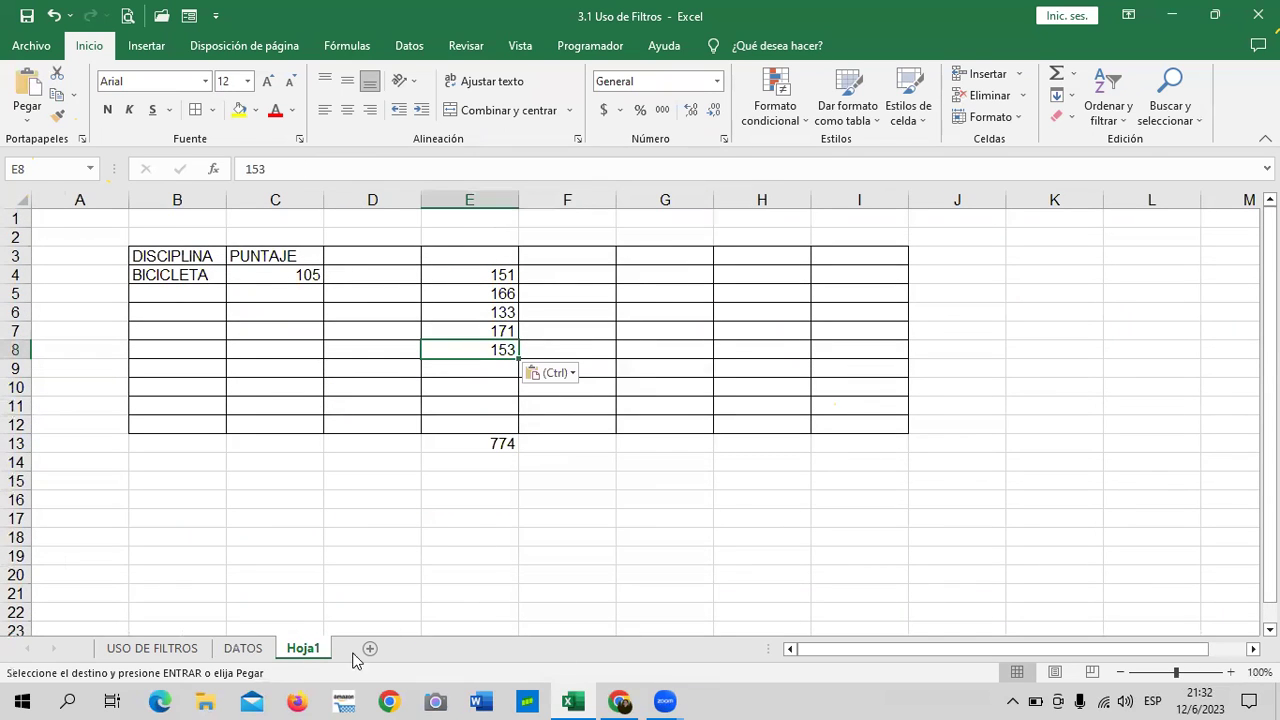
pyautogui.click(245, 649)
# Change the País filter from Ecuador to Perú only.
pyautogui.scroll(3, 106, 434)
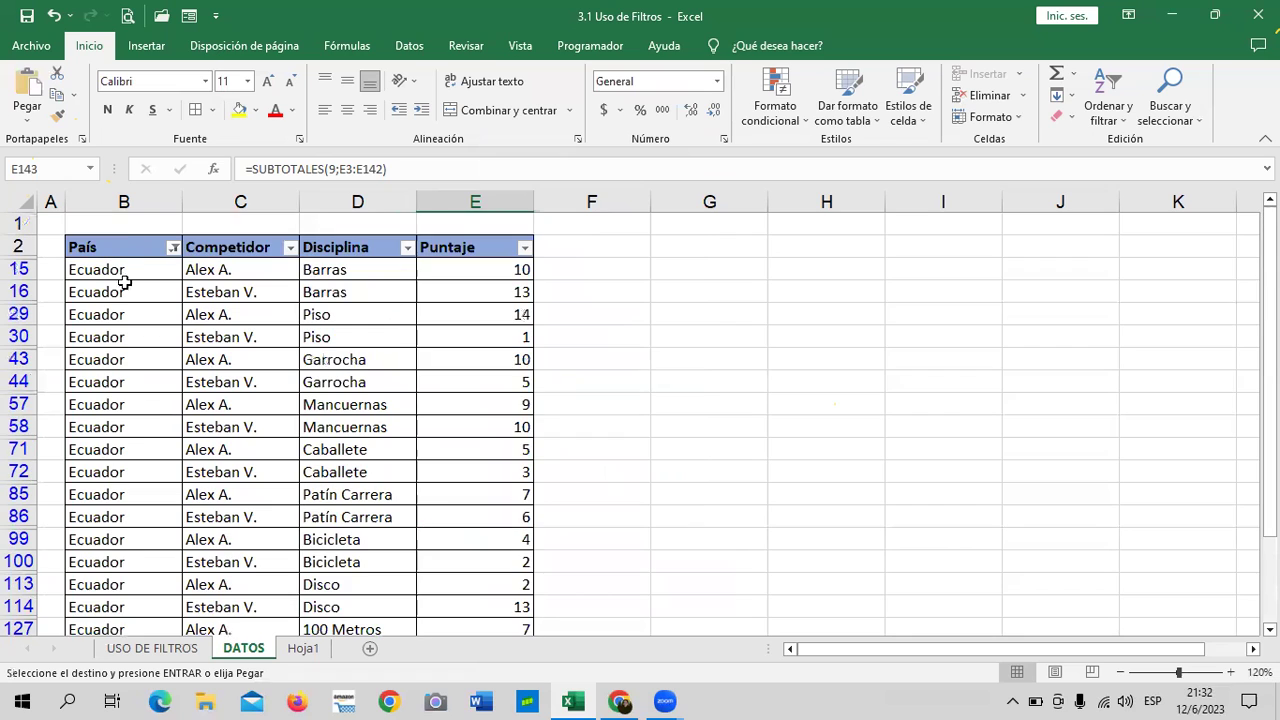
pyautogui.click(174, 249)
pyautogui.click(84, 557)
pyautogui.click(84, 540)
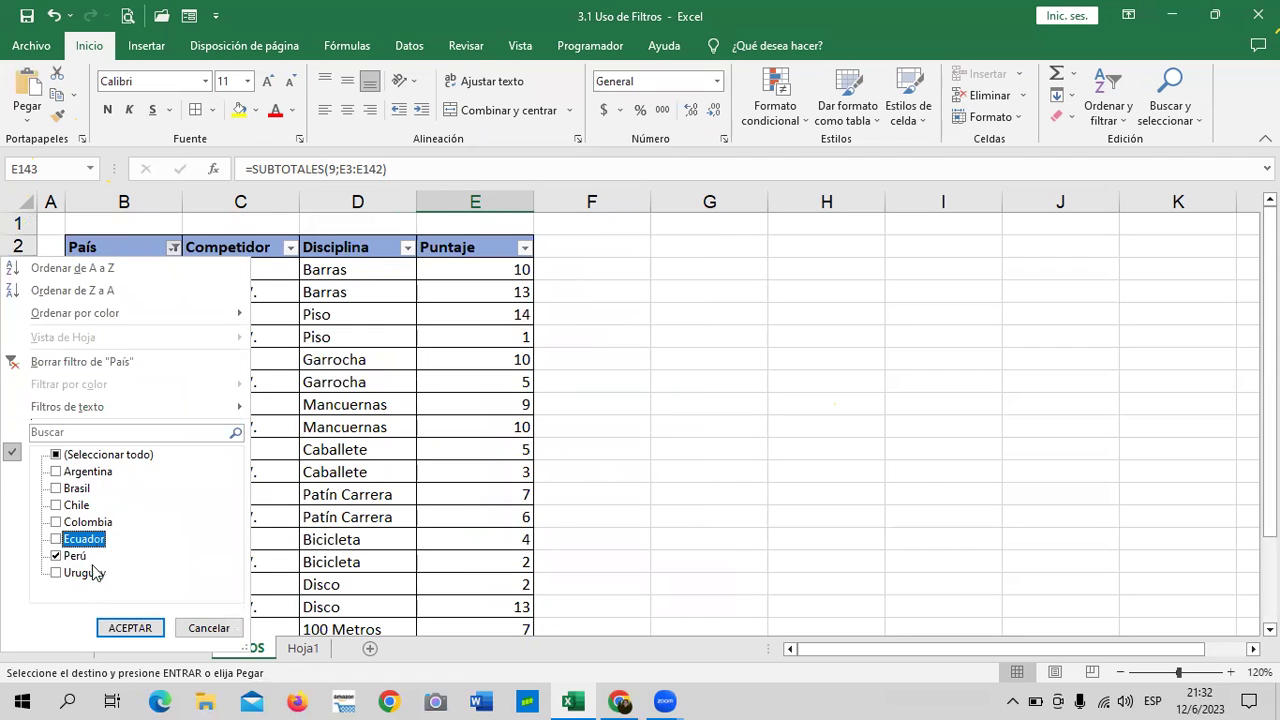
pyautogui.click(131, 627)
# Copy Perú's subtotal 112 and paste it as a value into Hoja1 E9.
pyautogui.scroll(-2, 540, 427)
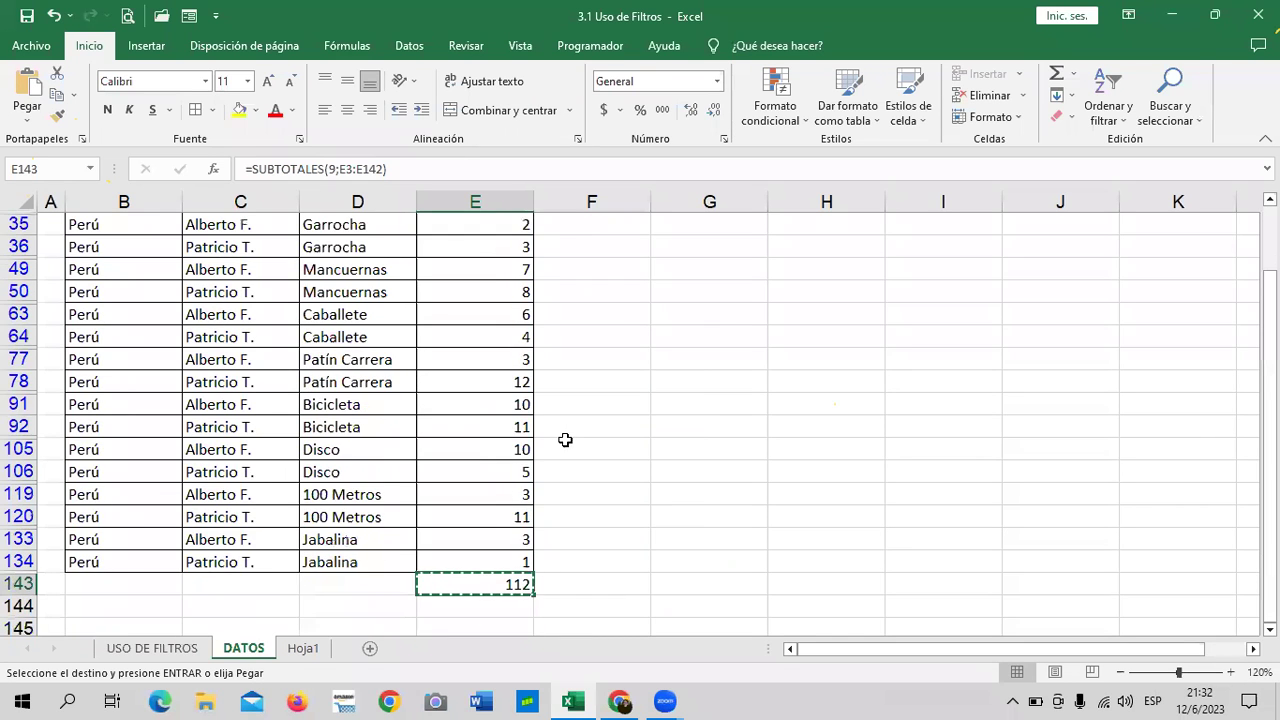
pyautogui.scroll(-2, 564, 437)
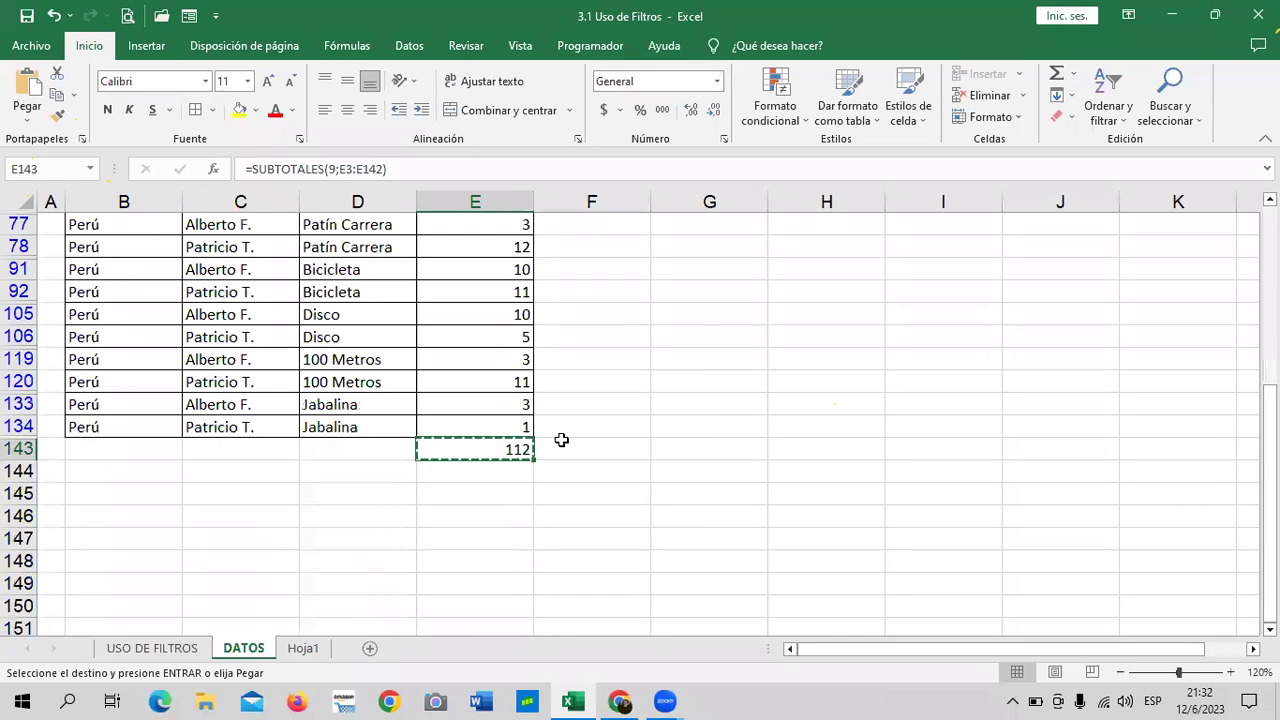
pyautogui.rightClick(466, 449)
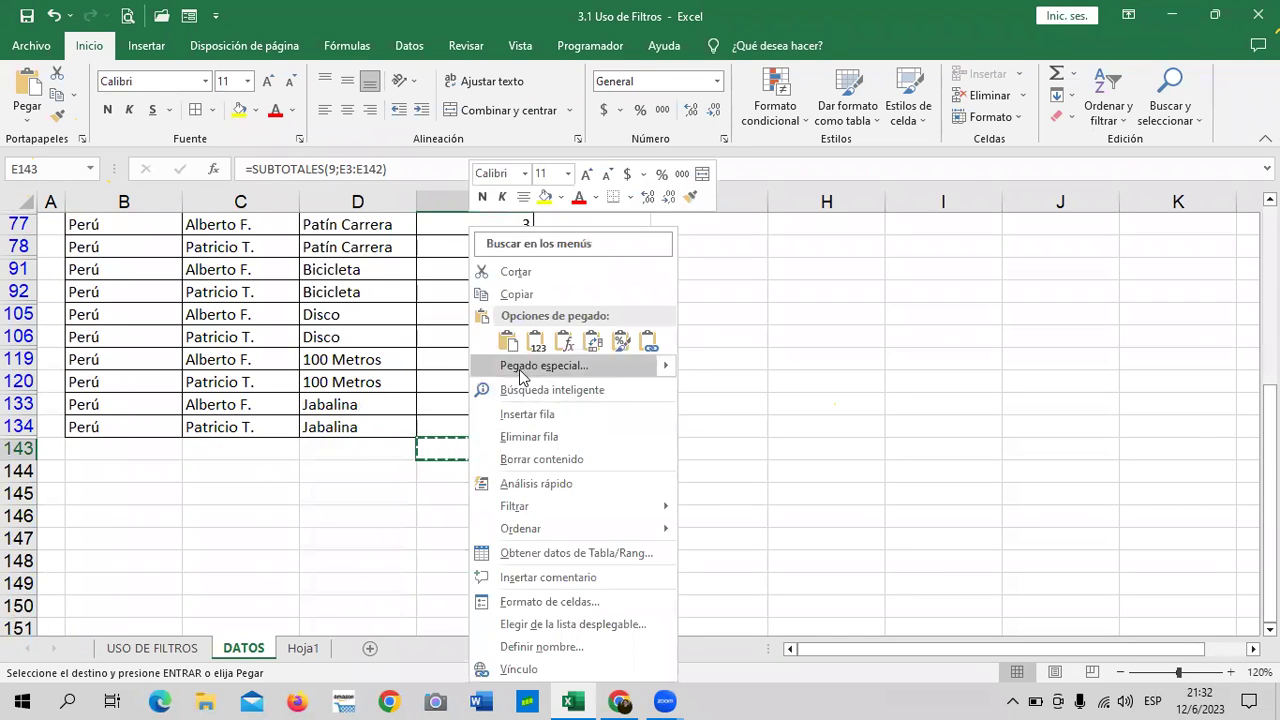
pyautogui.click(523, 294)
pyautogui.click(304, 649)
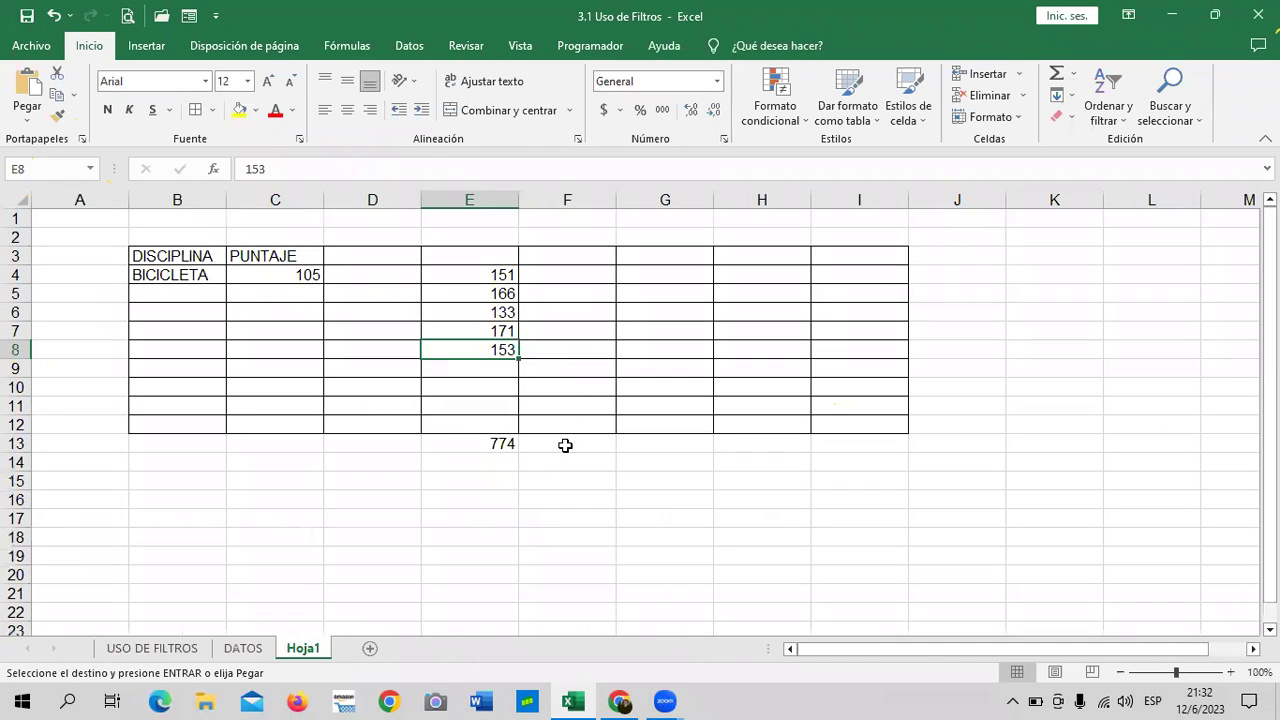
pyautogui.click(494, 372)
pyautogui.rightClick(494, 372)
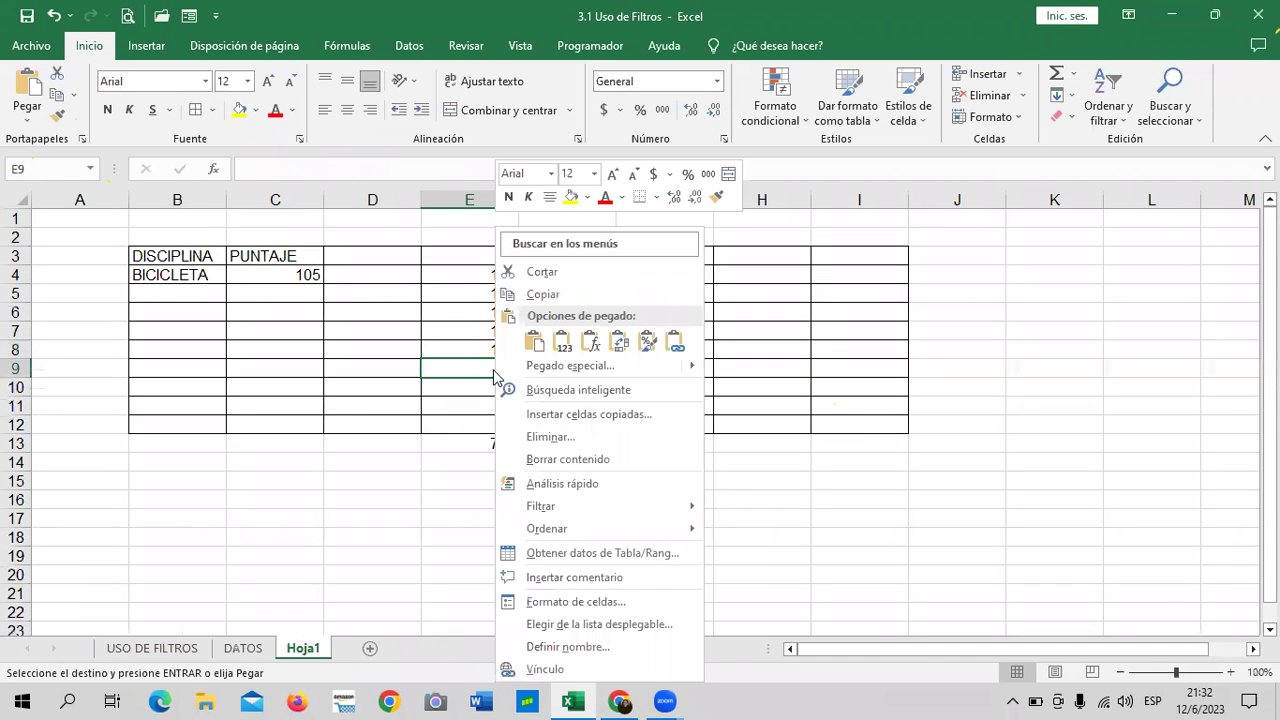
pyautogui.click(562, 342)
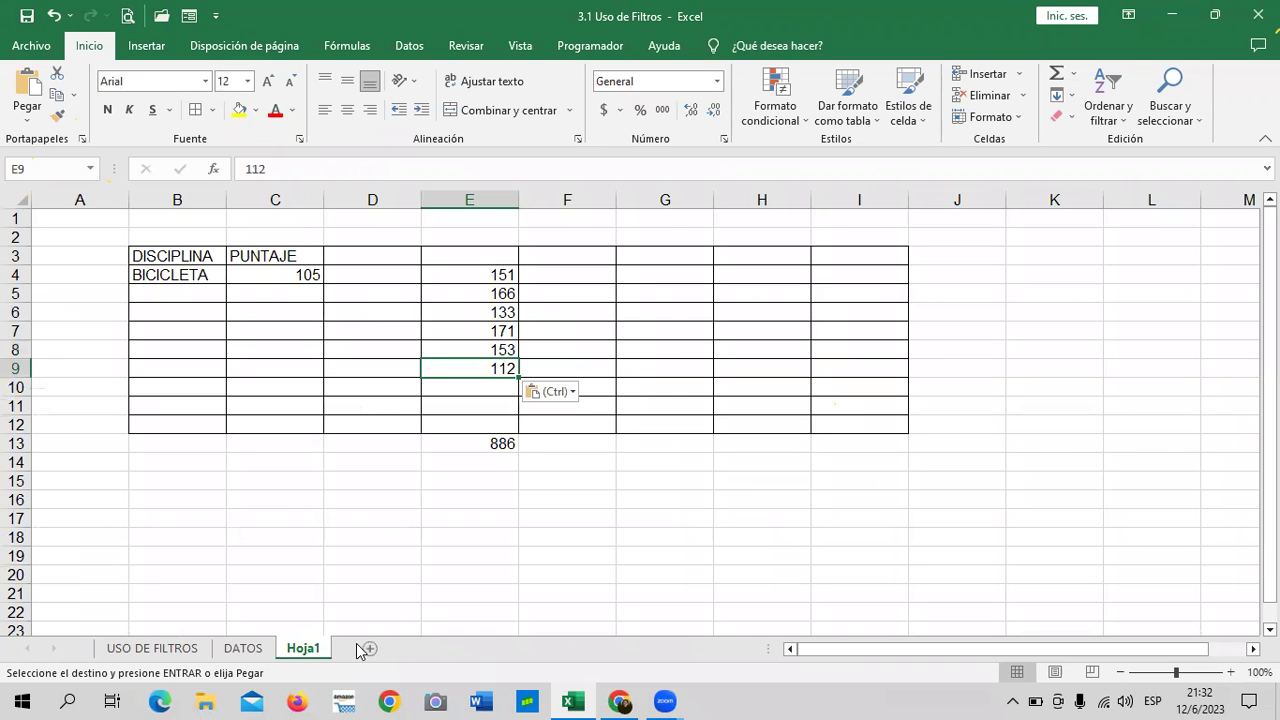
pyautogui.click(243, 648)
# Filter the DATOS País column to show only Uruguay instead of Perú.
pyautogui.scroll(4, 217, 419)
pyautogui.scroll(1, 217, 419)
pyautogui.click(174, 250)
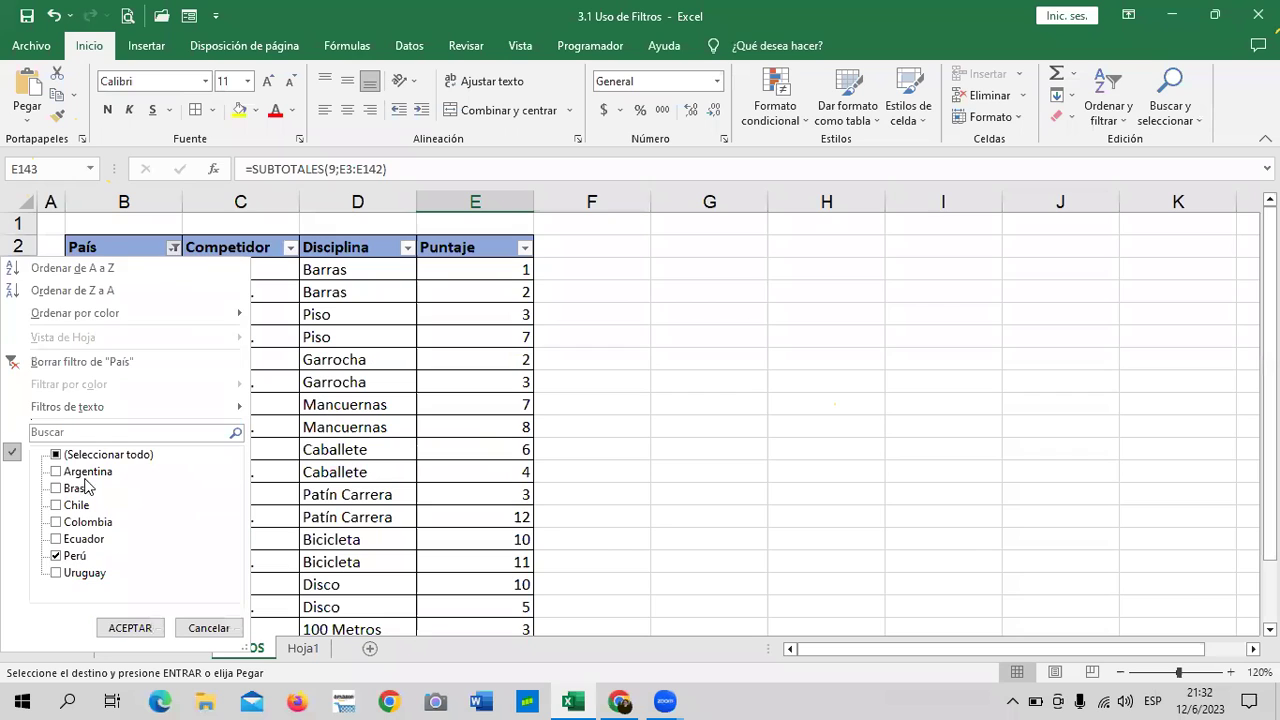
pyautogui.click(71, 556)
pyautogui.click(70, 573)
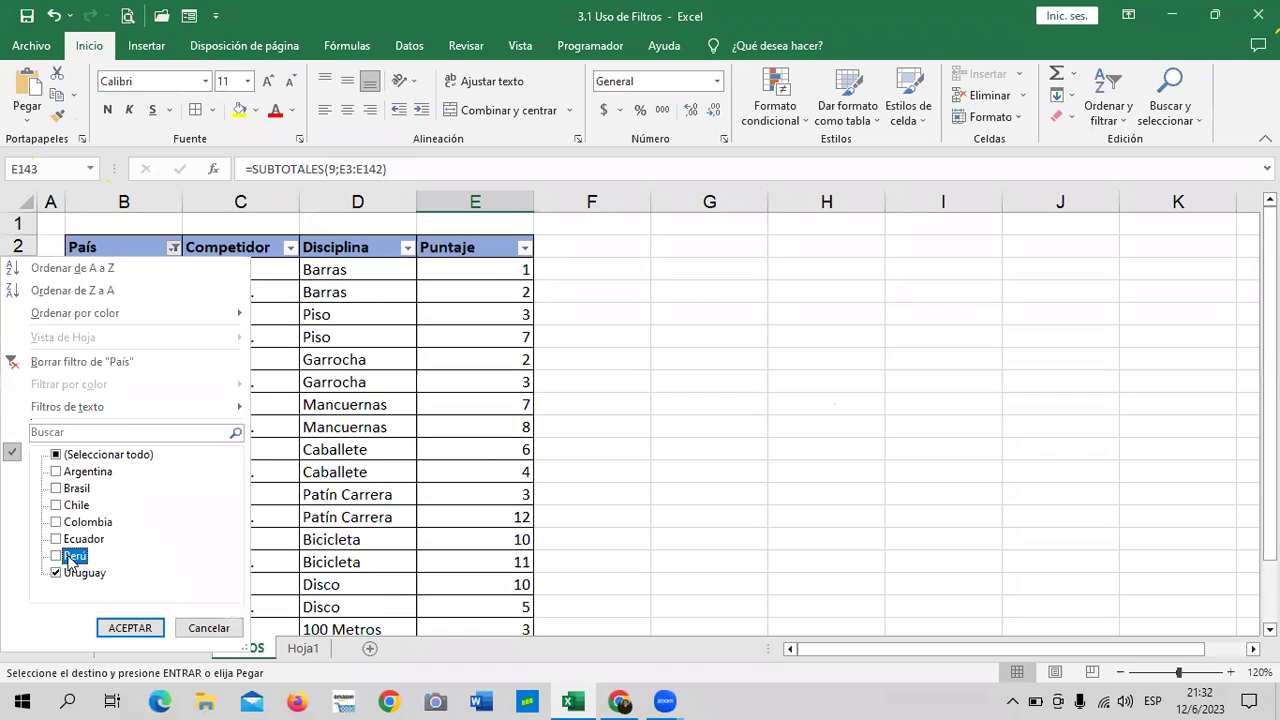
pyautogui.click(141, 628)
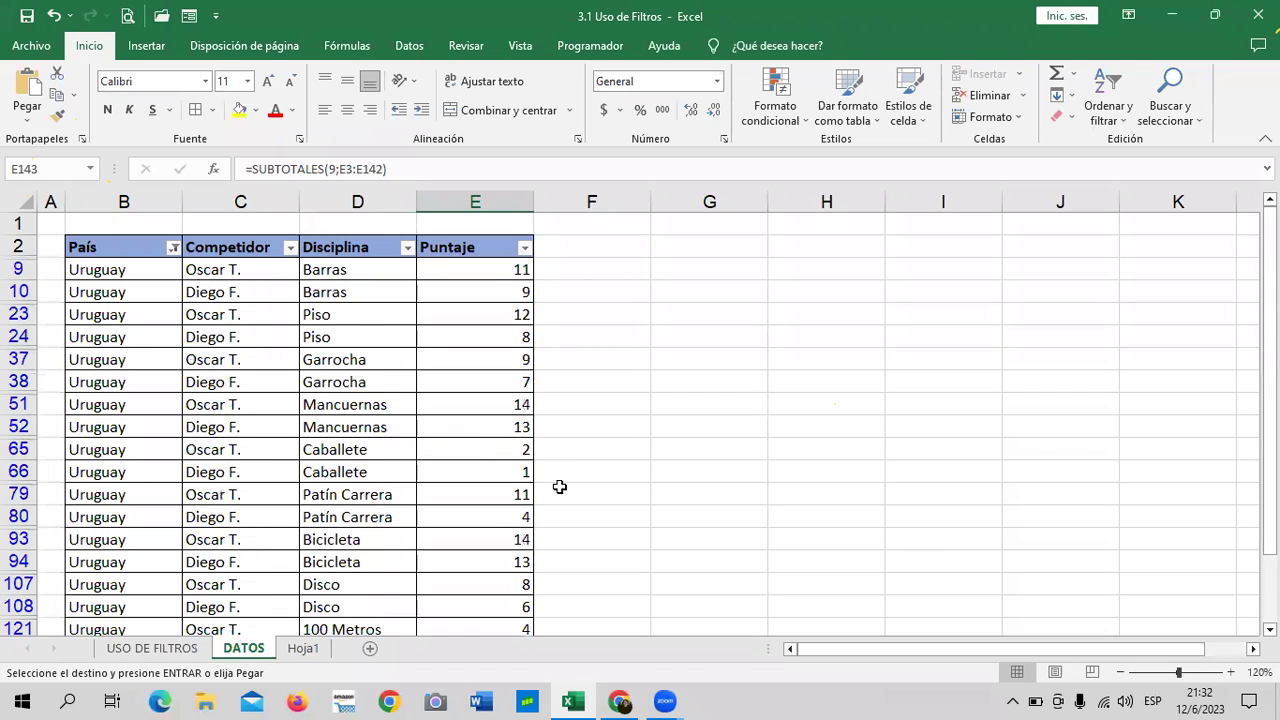
pyautogui.scroll(-3, 560, 485)
pyautogui.scroll(-3, 556, 496)
pyautogui.scroll(2, 556, 496)
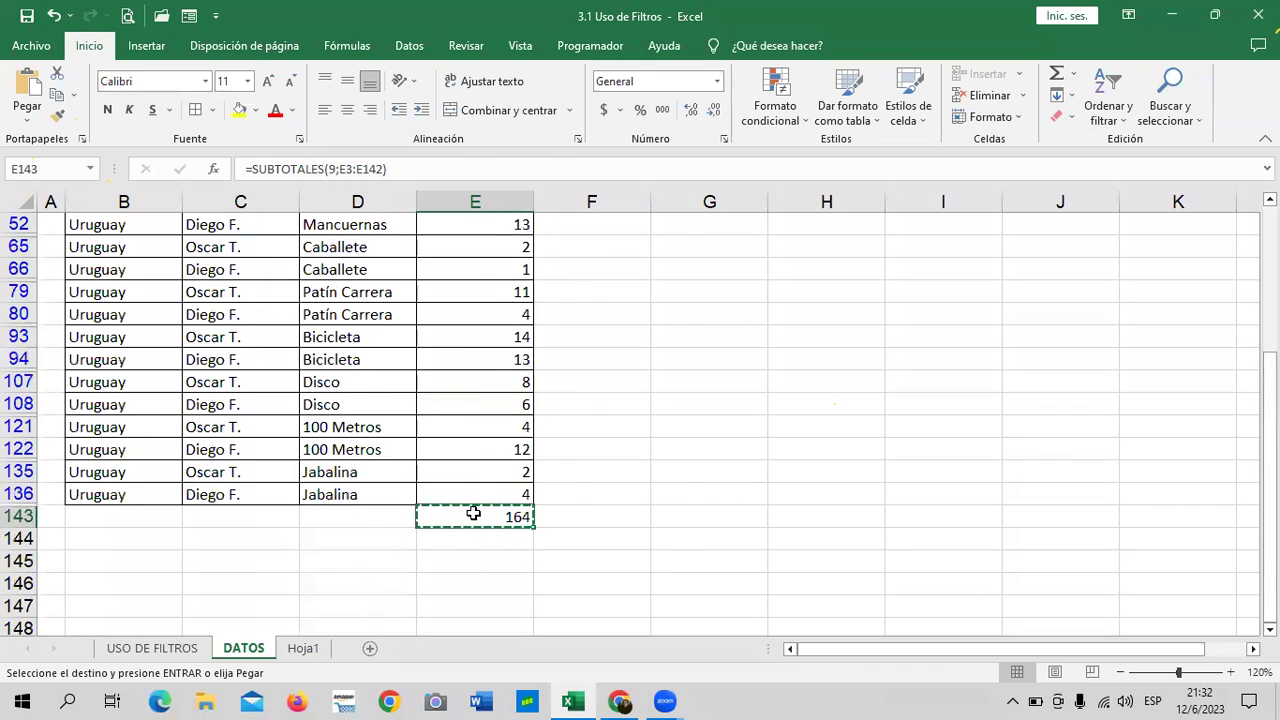
# Paste Uruguay's 164 subtotal as a value into Hoja1 cell E10, then return to DATOS.
pyautogui.rightClick(474, 514)
pyautogui.click(522, 128)
pyautogui.click(303, 649)
pyautogui.click(495, 388)
pyautogui.rightClick(495, 388)
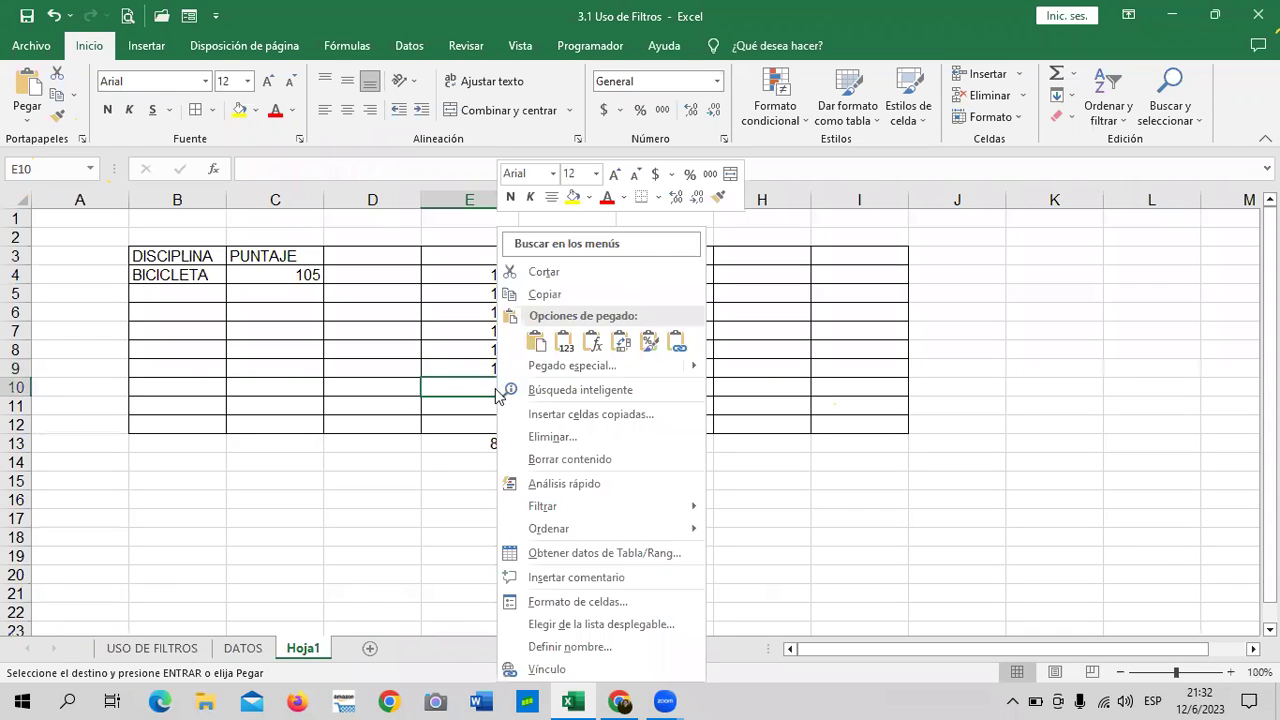
pyautogui.click(566, 342)
pyautogui.click(640, 388)
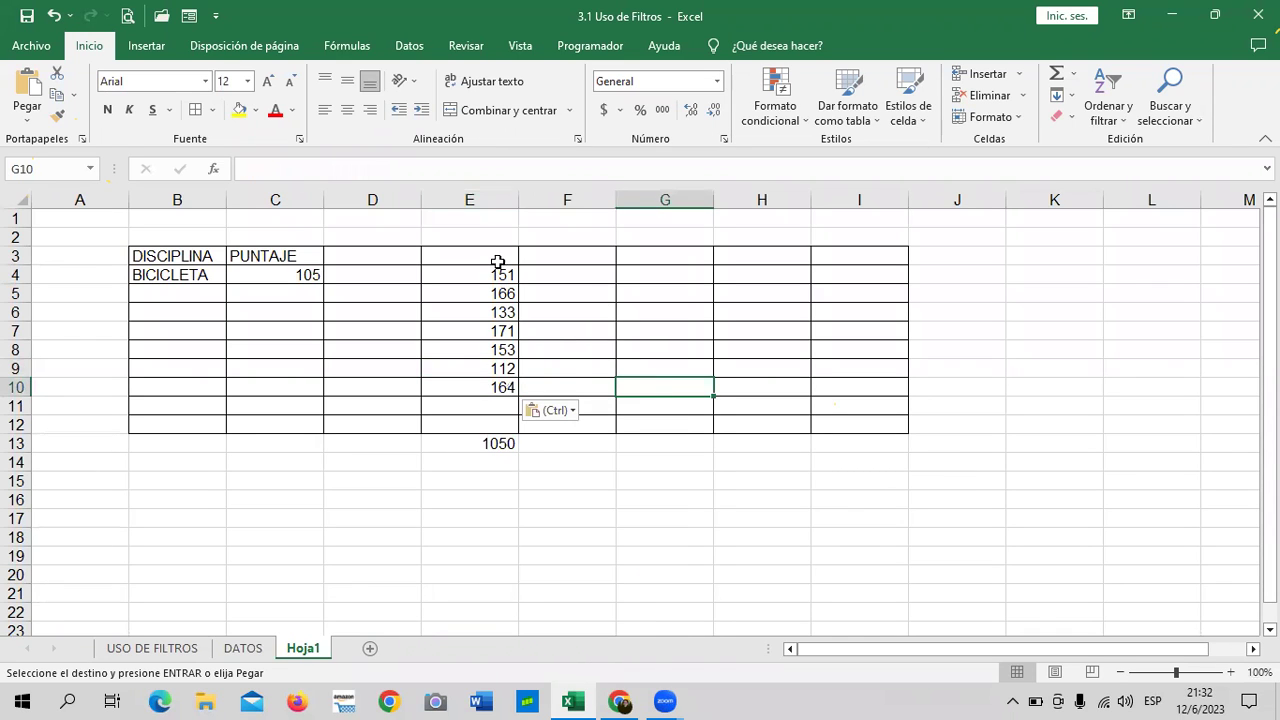
pyautogui.click(256, 649)
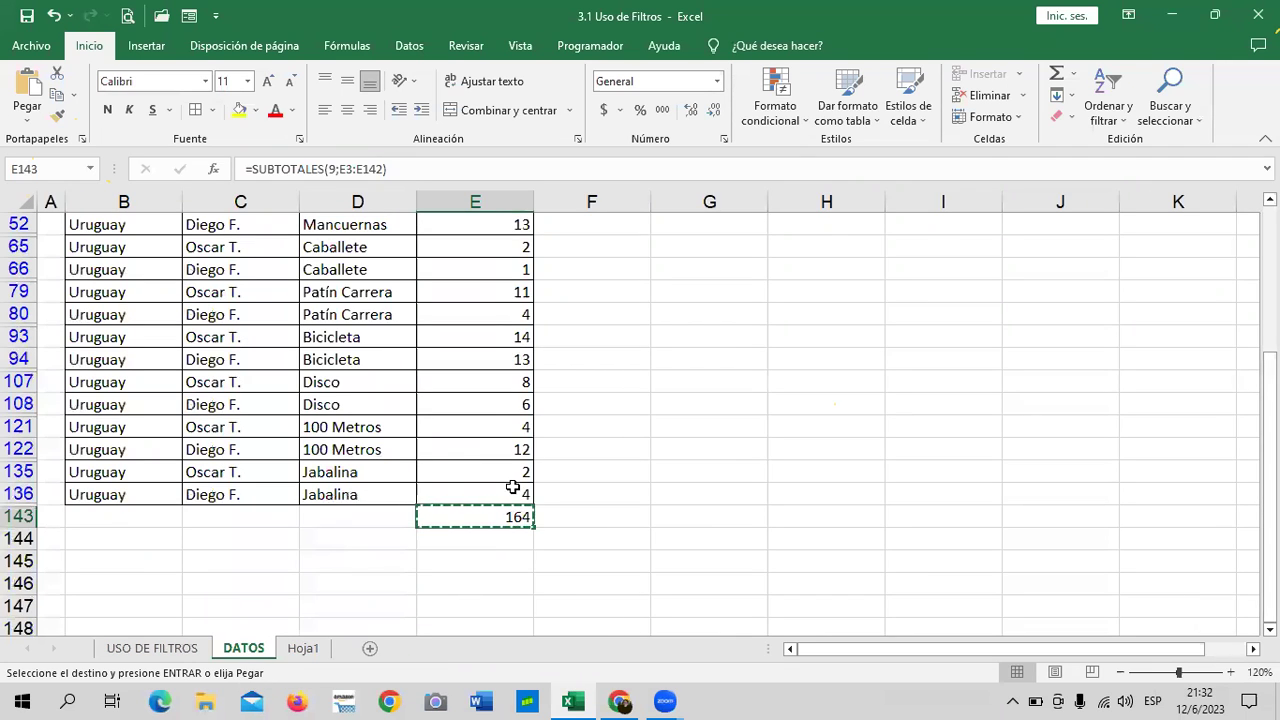
# Cancel the pending copy and clear the País filter so every country shows again.
pyautogui.press('Escape')
pyautogui.scroll(5, 300, 350)
pyautogui.click(174, 247)
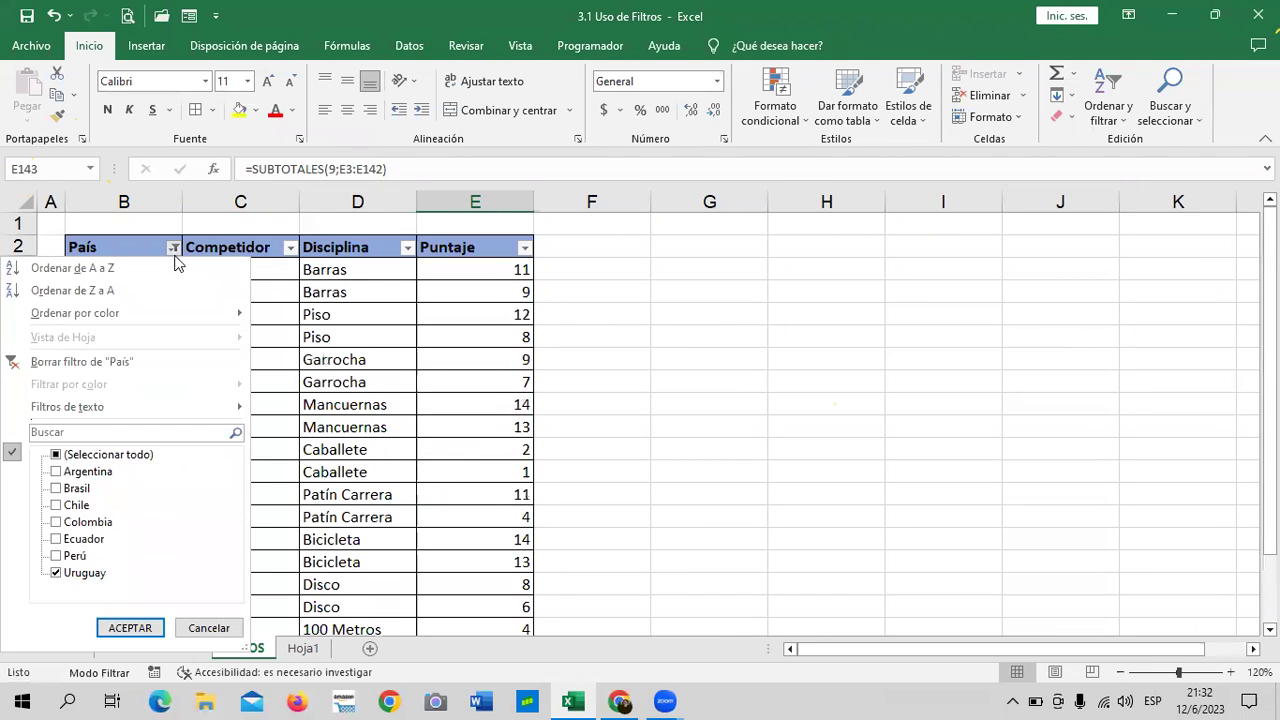
pyautogui.click(108, 454)
pyautogui.click(130, 627)
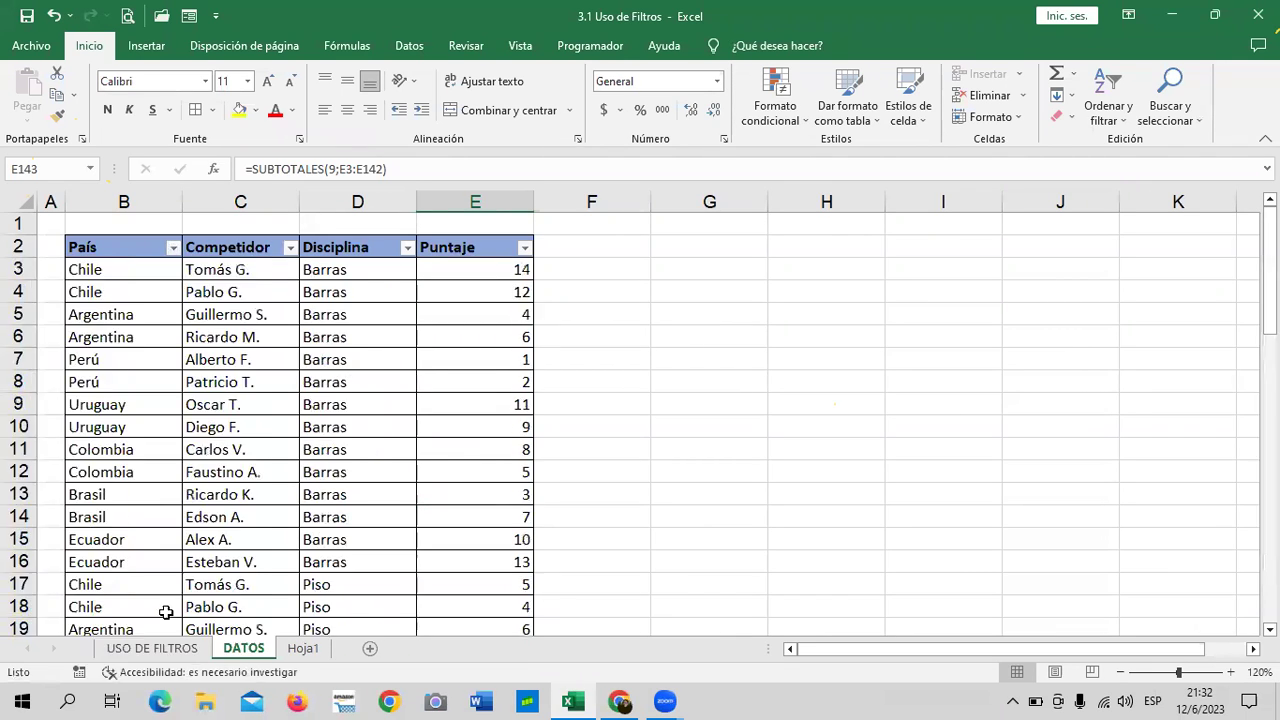
pyautogui.scroll(-6, 796, 451)
pyautogui.scroll(-5, 783, 451)
pyautogui.scroll(-6, 774, 452)
pyautogui.scroll(-6, 769, 453)
pyautogui.scroll(-8, 768, 452)
pyautogui.scroll(-8, 768, 452)
pyautogui.scroll(-9, 764, 453)
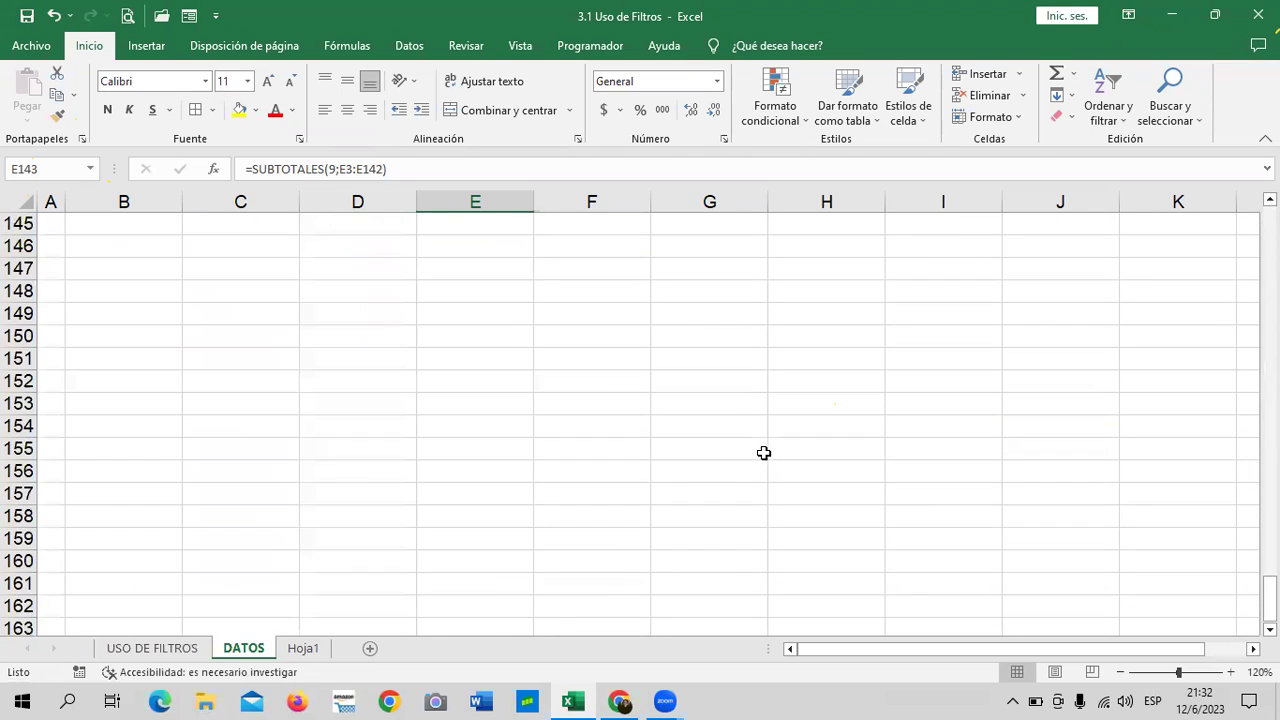
pyautogui.scroll(6, 761, 453)
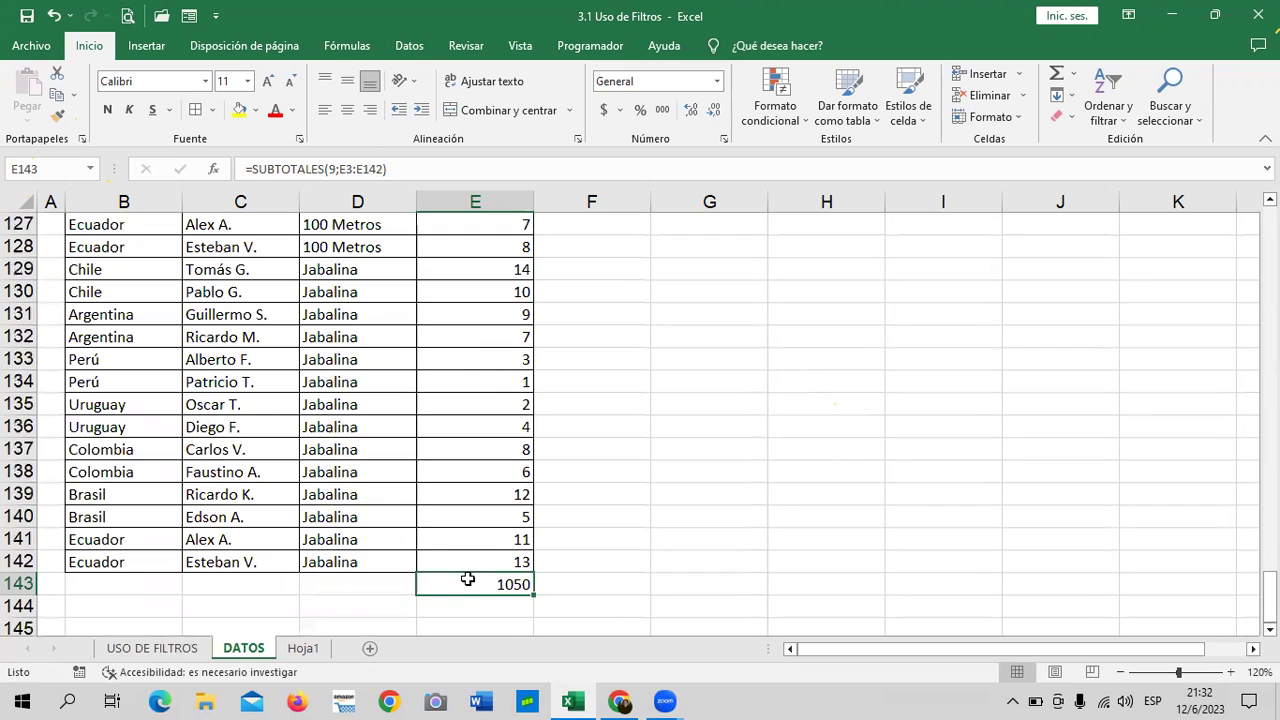
# Check Hoja1's E12 value and E13 sum formula, then review the DATOS table.
pyautogui.click(303, 648)
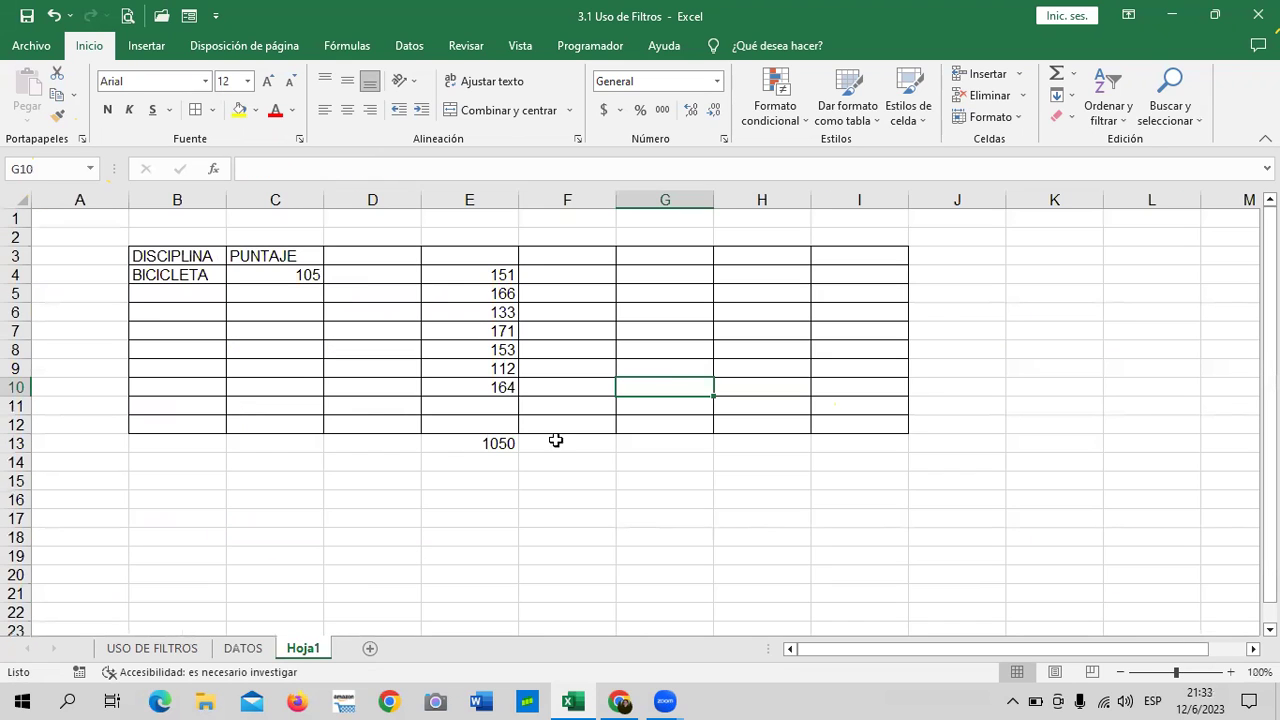
pyautogui.click(501, 424)
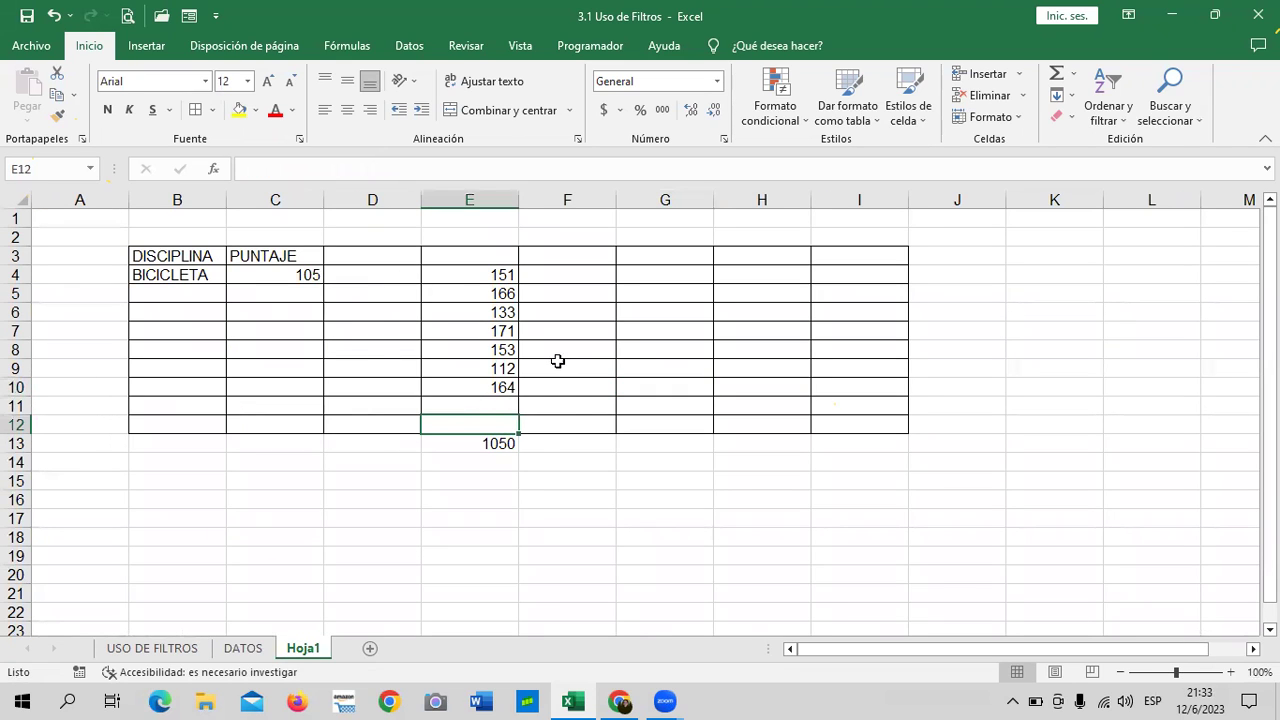
pyautogui.click(492, 444)
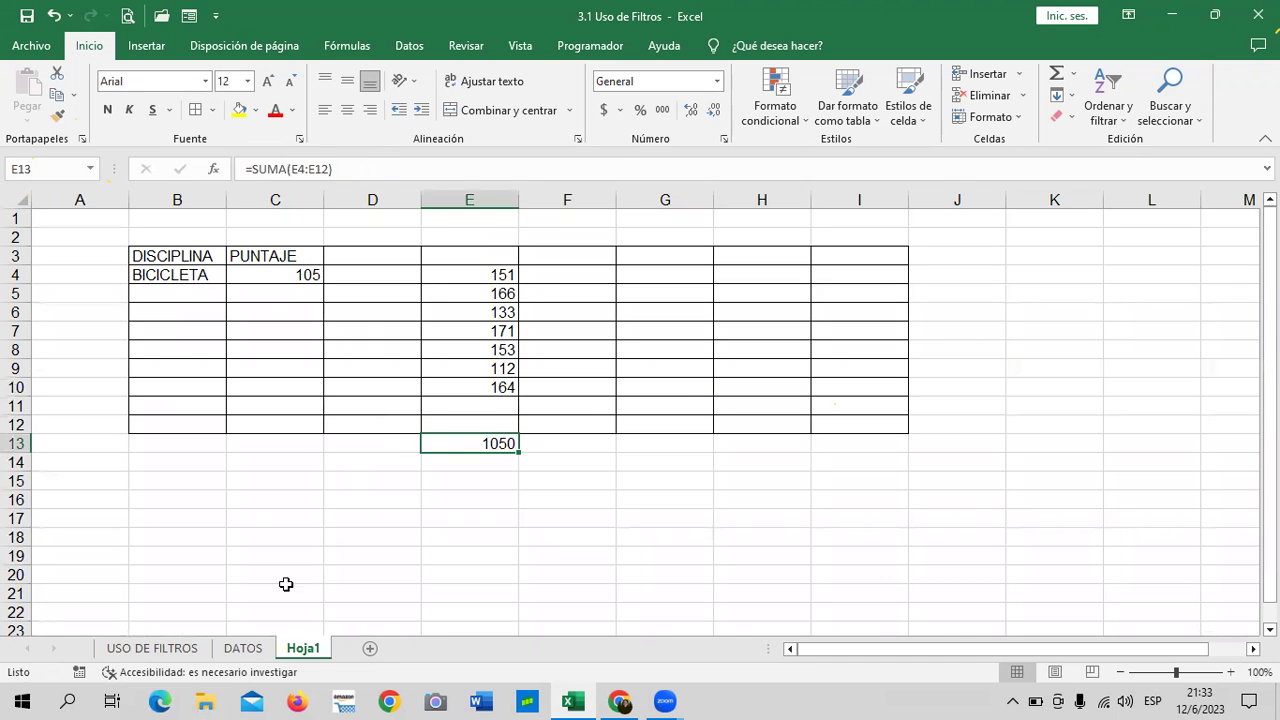
pyautogui.click(250, 650)
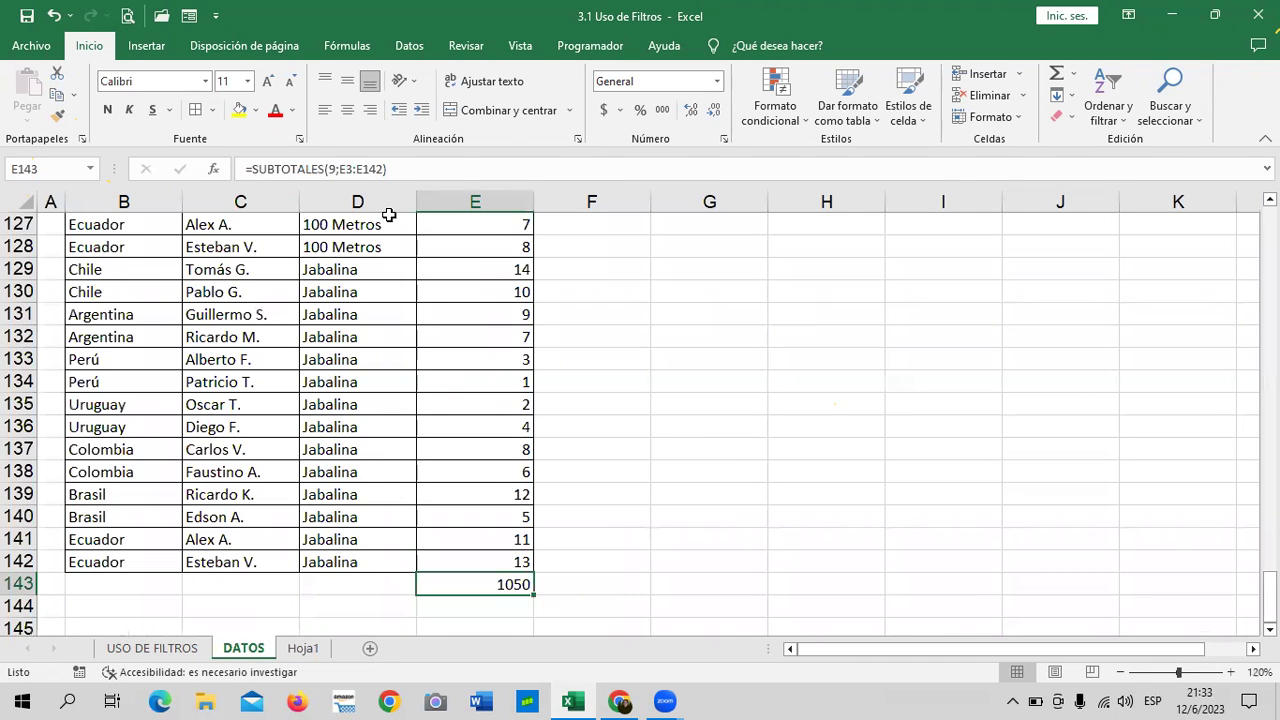
pyautogui.scroll(4, 385, 420)
pyautogui.scroll(4, 381, 422)
pyautogui.scroll(4, 381, 422)
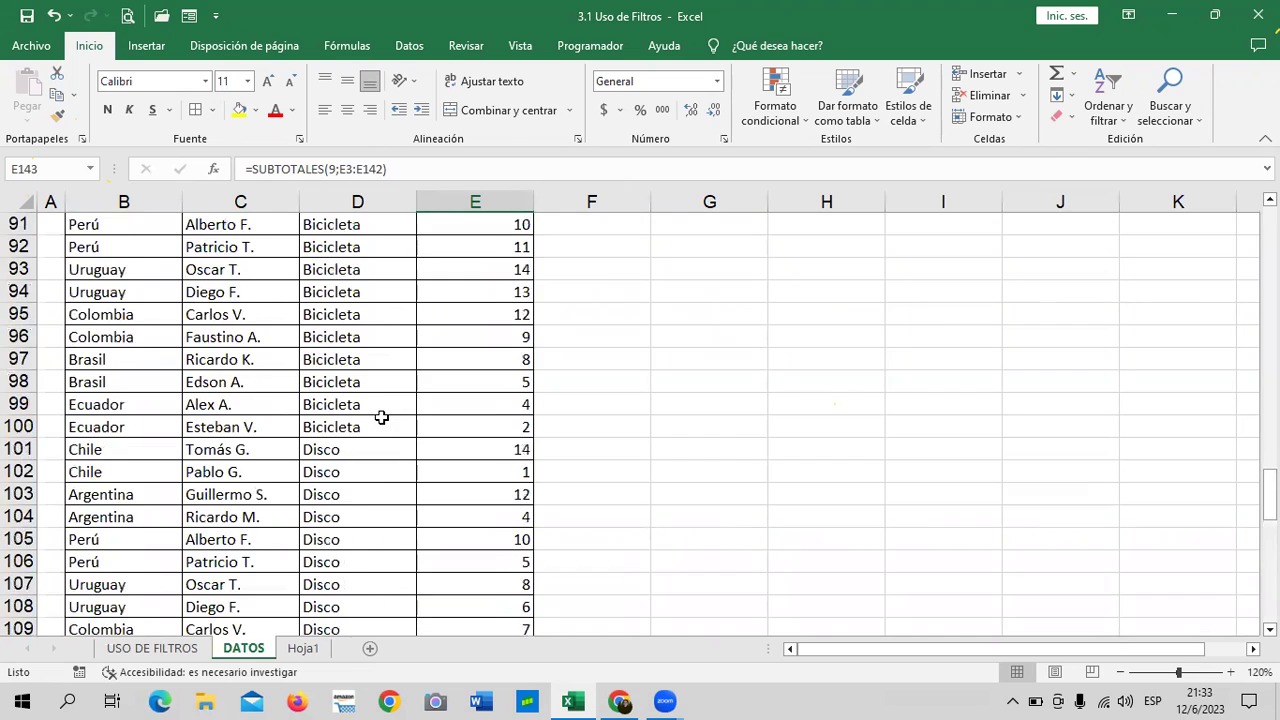
pyautogui.scroll(5, 381, 420)
pyautogui.scroll(1, 380, 417)
pyautogui.scroll(5, 347, 390)
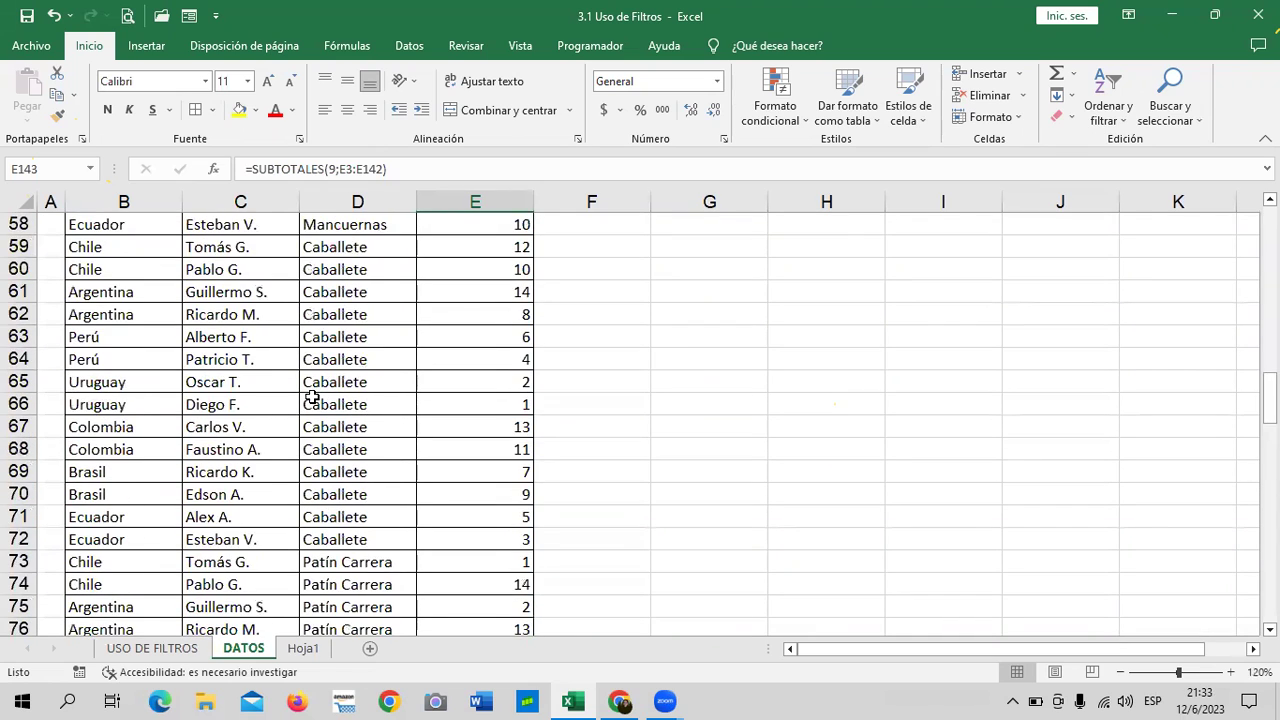
pyautogui.scroll(5, 309, 390)
pyautogui.scroll(5, 309, 380)
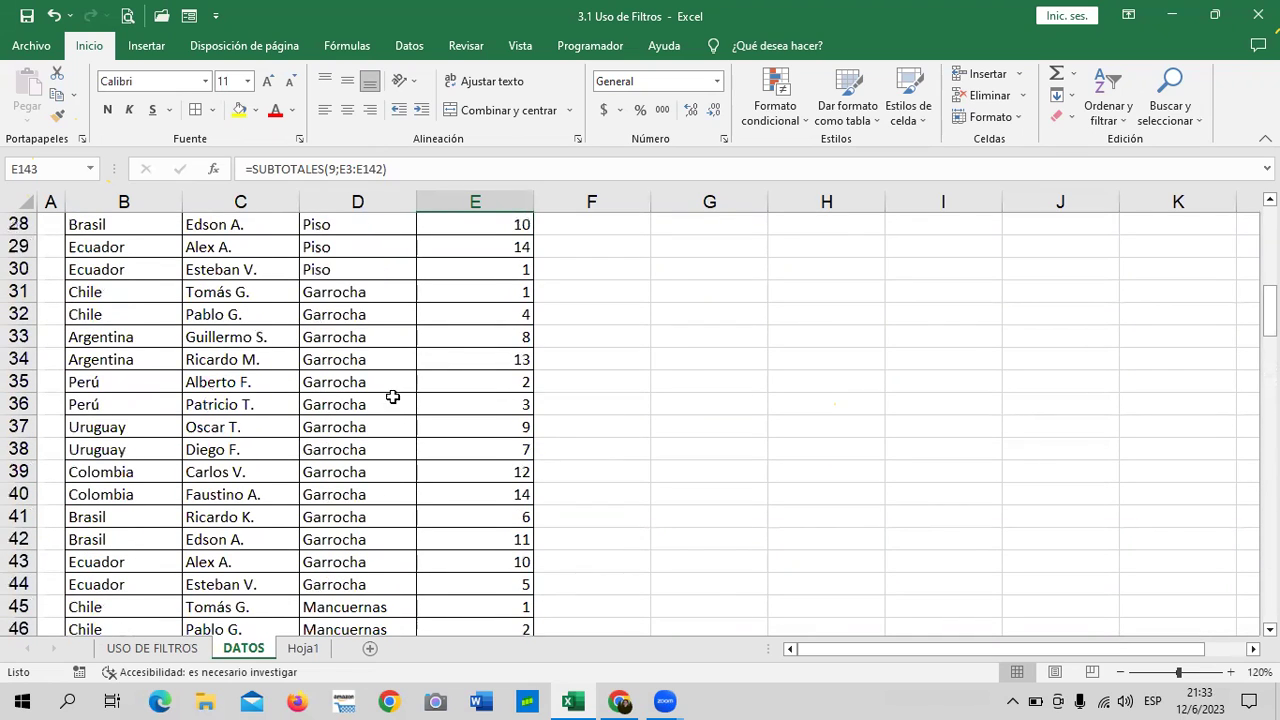
pyautogui.scroll(5, 390, 395)
pyautogui.scroll(5, 390, 395)
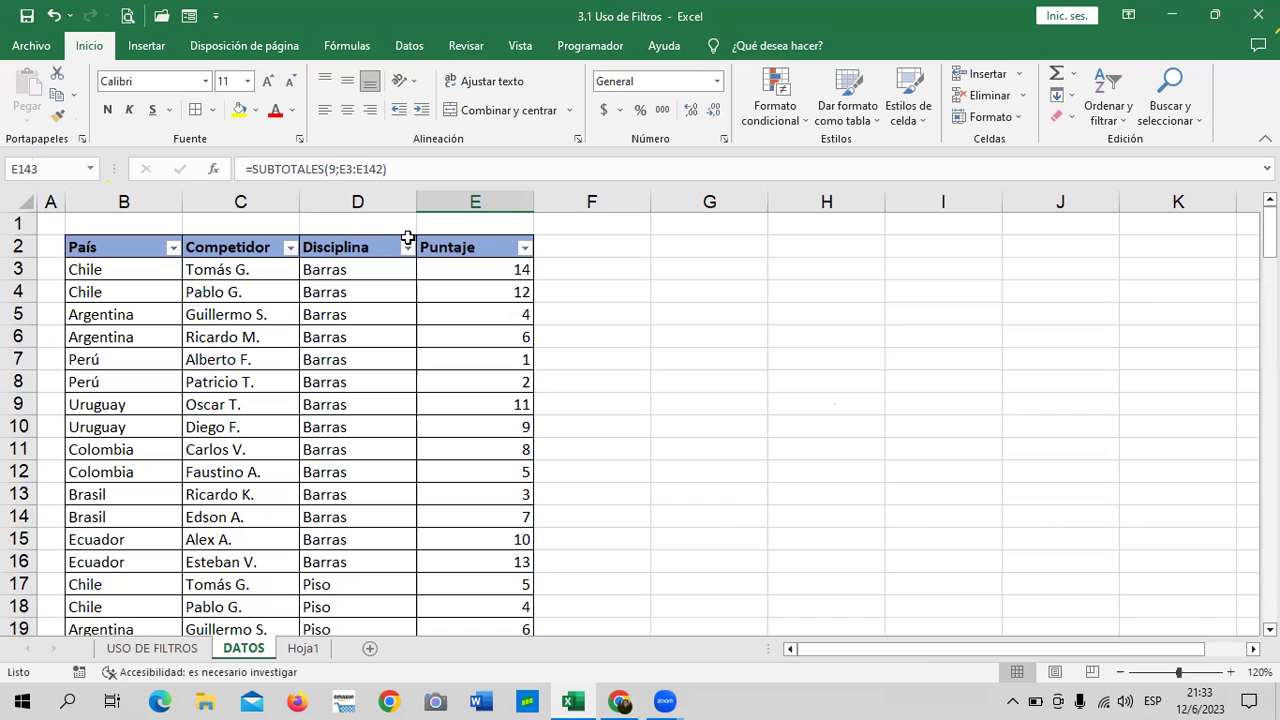
pyautogui.scroll(-2, 320, 452)
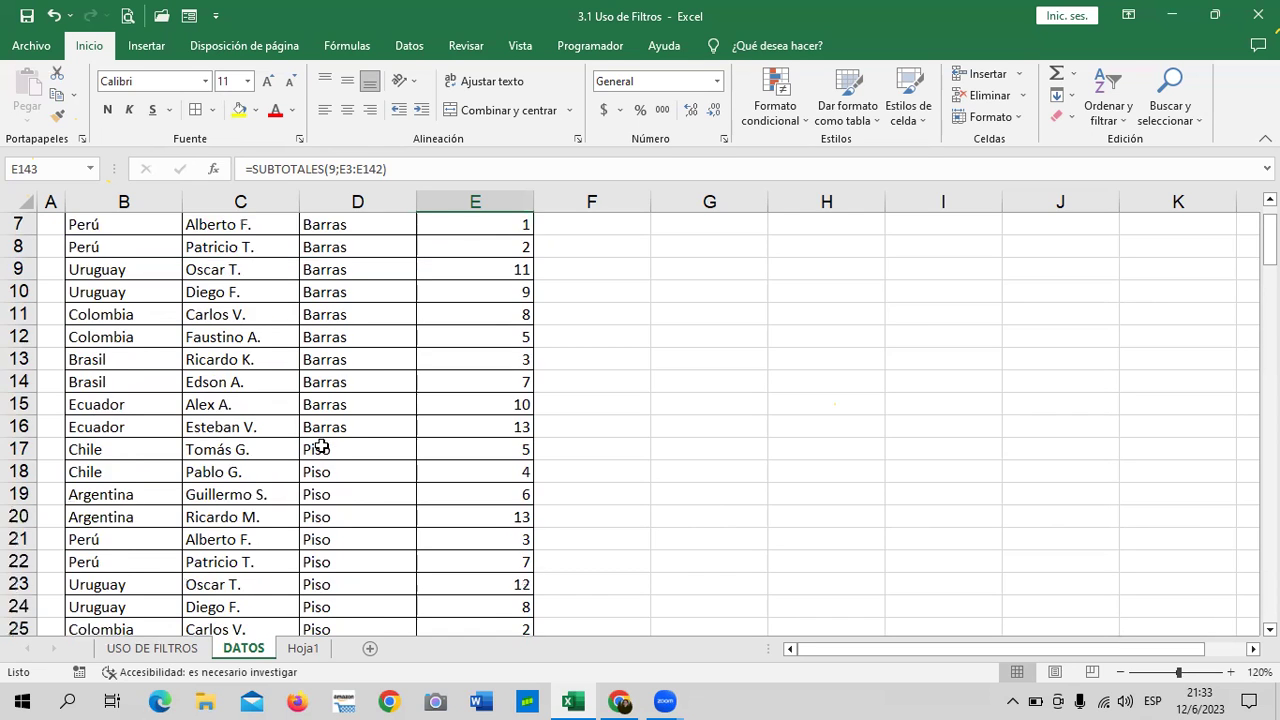
pyautogui.scroll(-6, 320, 452)
# Select Hoja1 cells D3:D9 and G19, then cell D6 on DATOS.
pyautogui.click(305, 649)
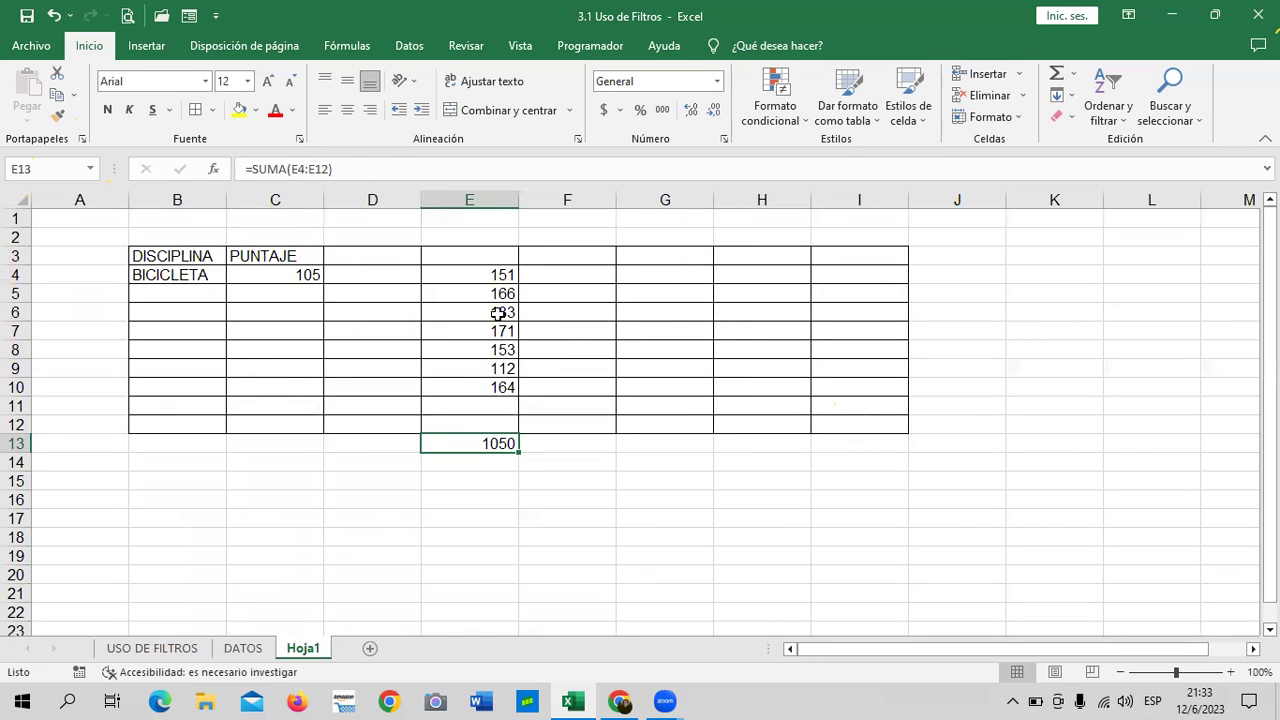
pyautogui.moveTo(371, 263); pyautogui.dragTo(365, 376)
pyautogui.click(620, 553)
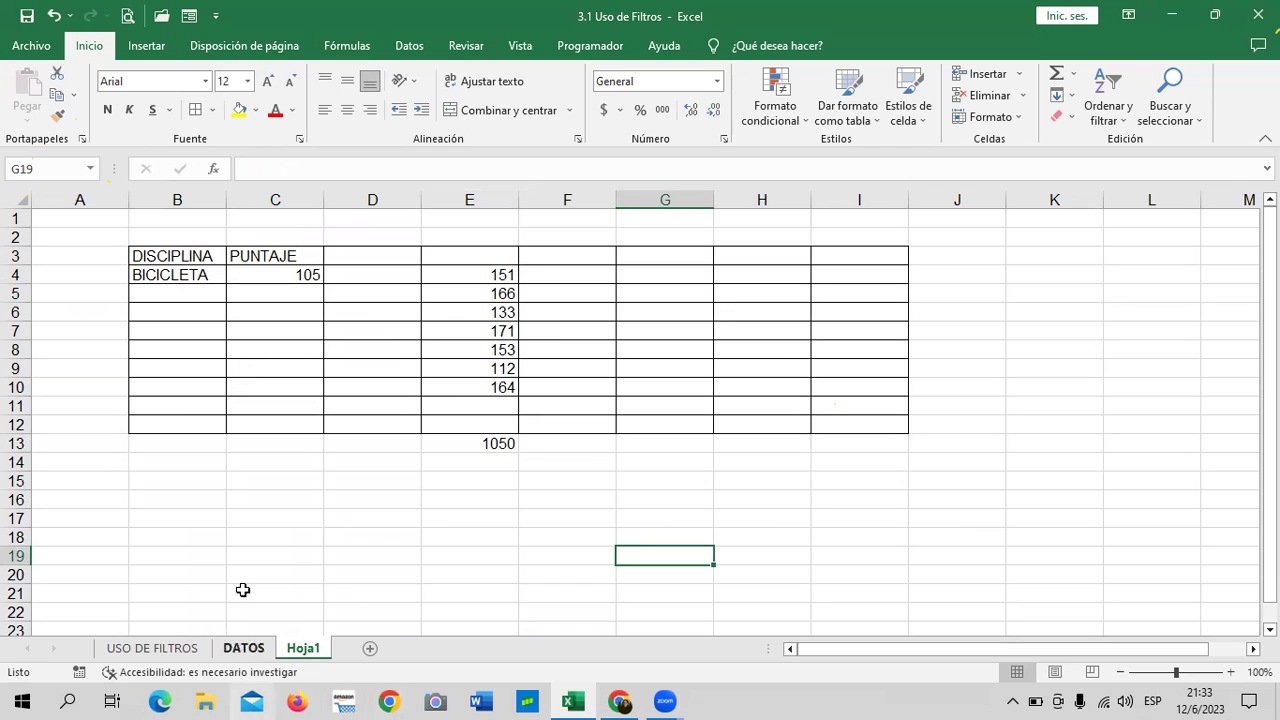
pyautogui.click(245, 649)
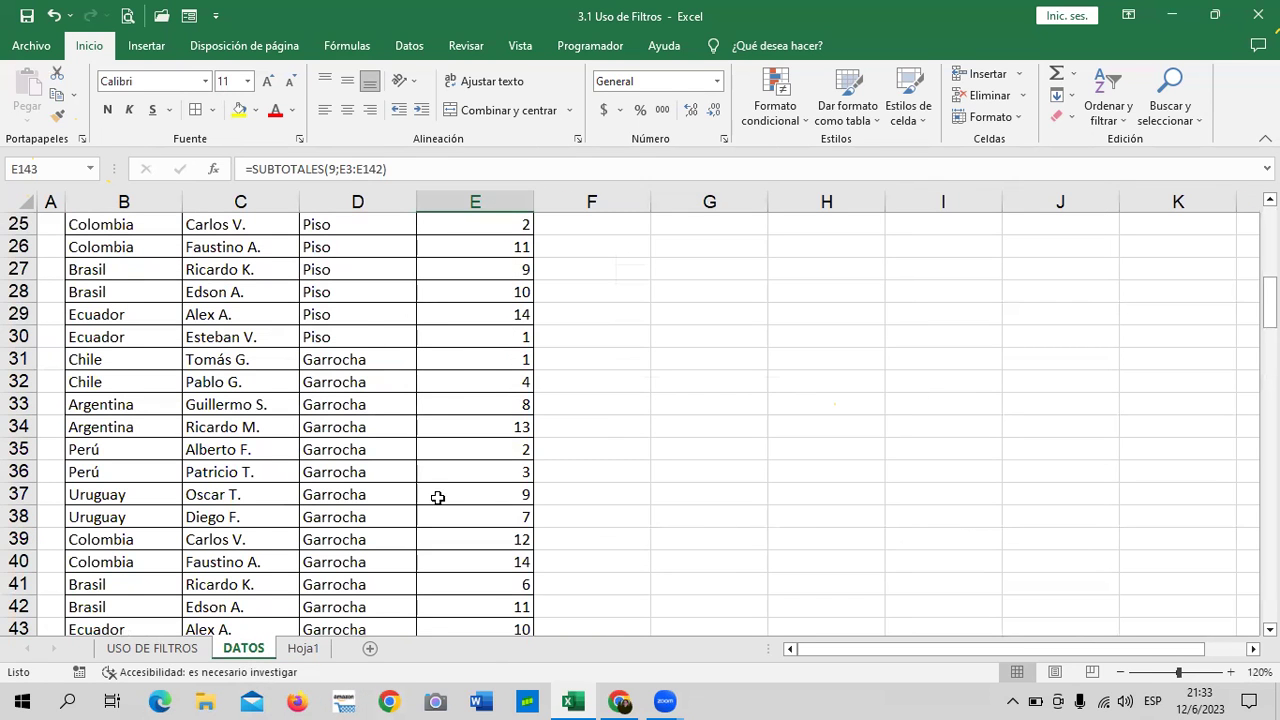
pyautogui.scroll(4, 438, 497)
pyautogui.scroll(4, 436, 497)
pyautogui.scroll(-4, 260, 531)
pyautogui.scroll(4, 308, 516)
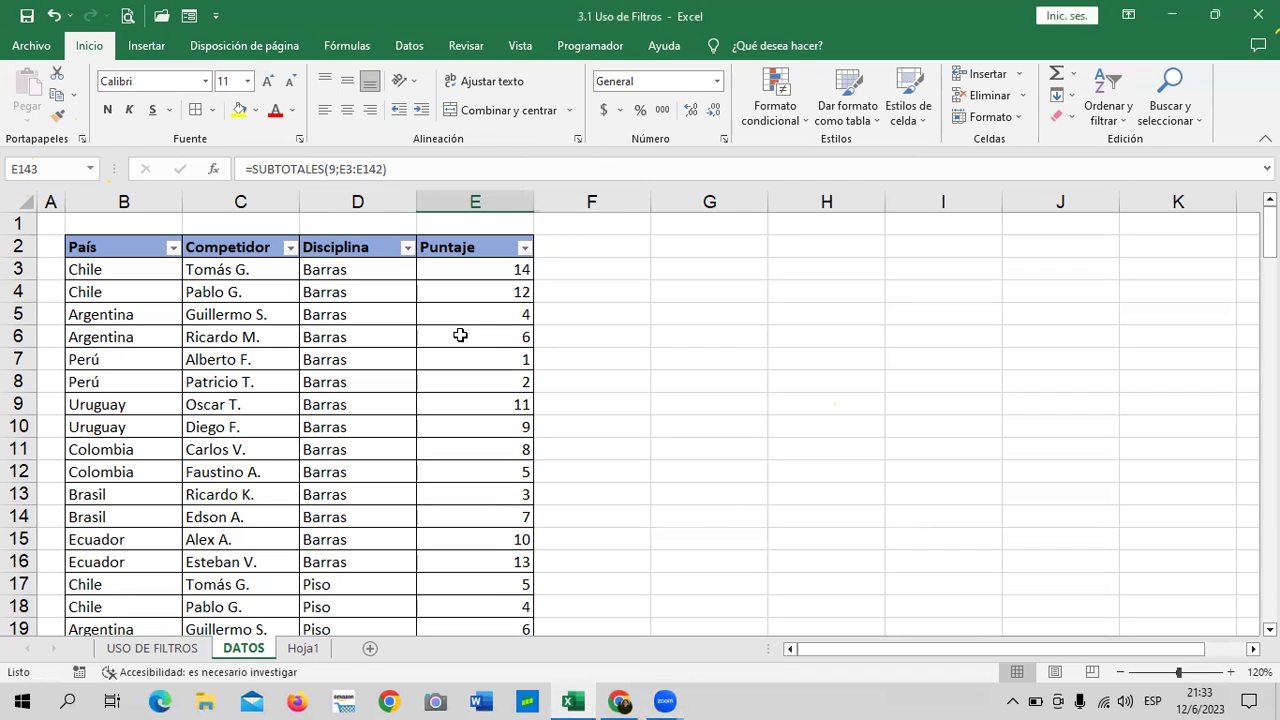
pyautogui.click(354, 330)
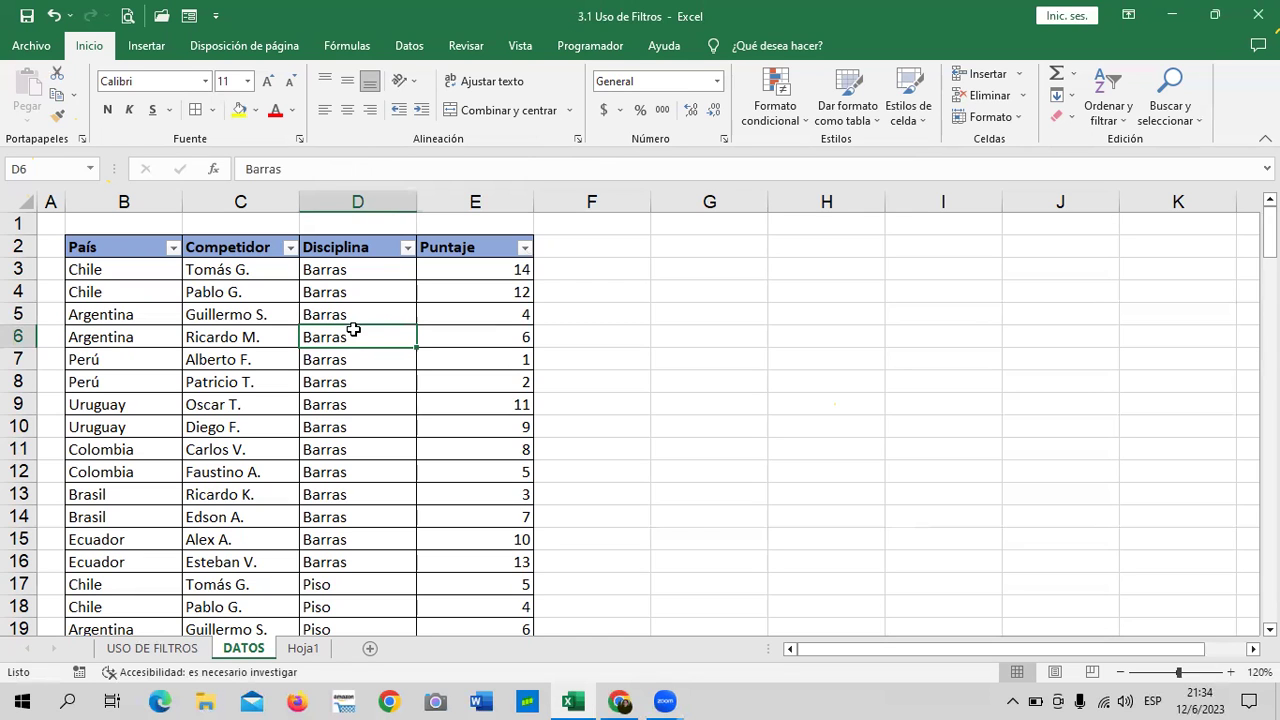
# Delete the =SUBTOTALES(9;E3:E142) formula showing 1050 in cell E143.
pyautogui.scroll(-3, 439, 358)
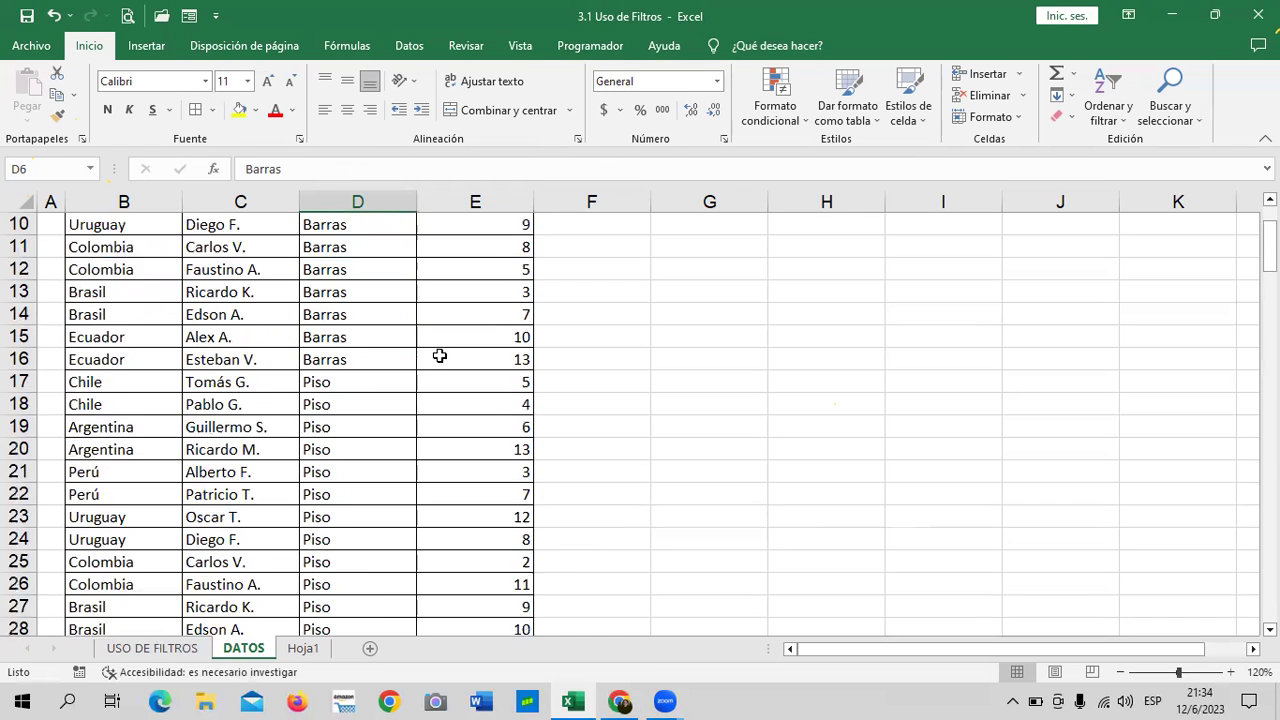
pyautogui.scroll(-6, 439, 359)
pyautogui.scroll(-9, 439, 359)
pyautogui.scroll(-4, 439, 359)
pyautogui.scroll(-12, 439, 360)
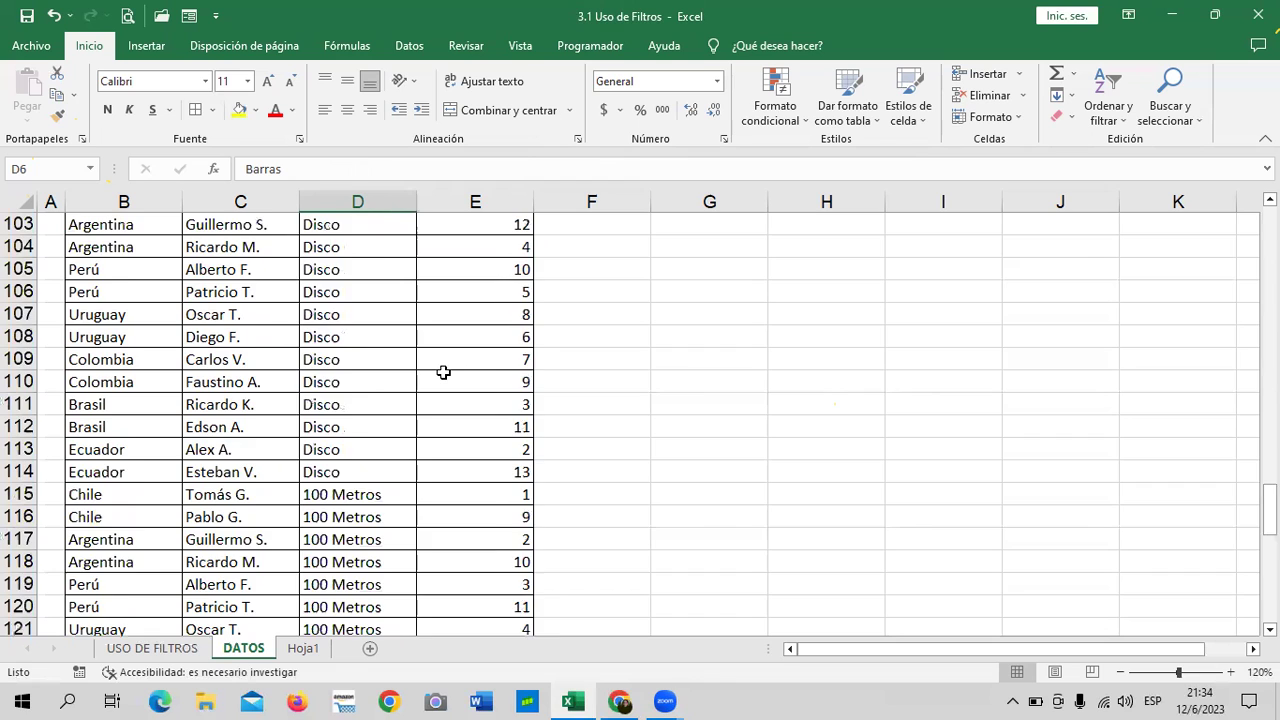
pyautogui.scroll(-11, 443, 372)
pyautogui.scroll(-7, 443, 372)
pyautogui.scroll(2, 500, 414)
pyautogui.scroll(8, 503, 417)
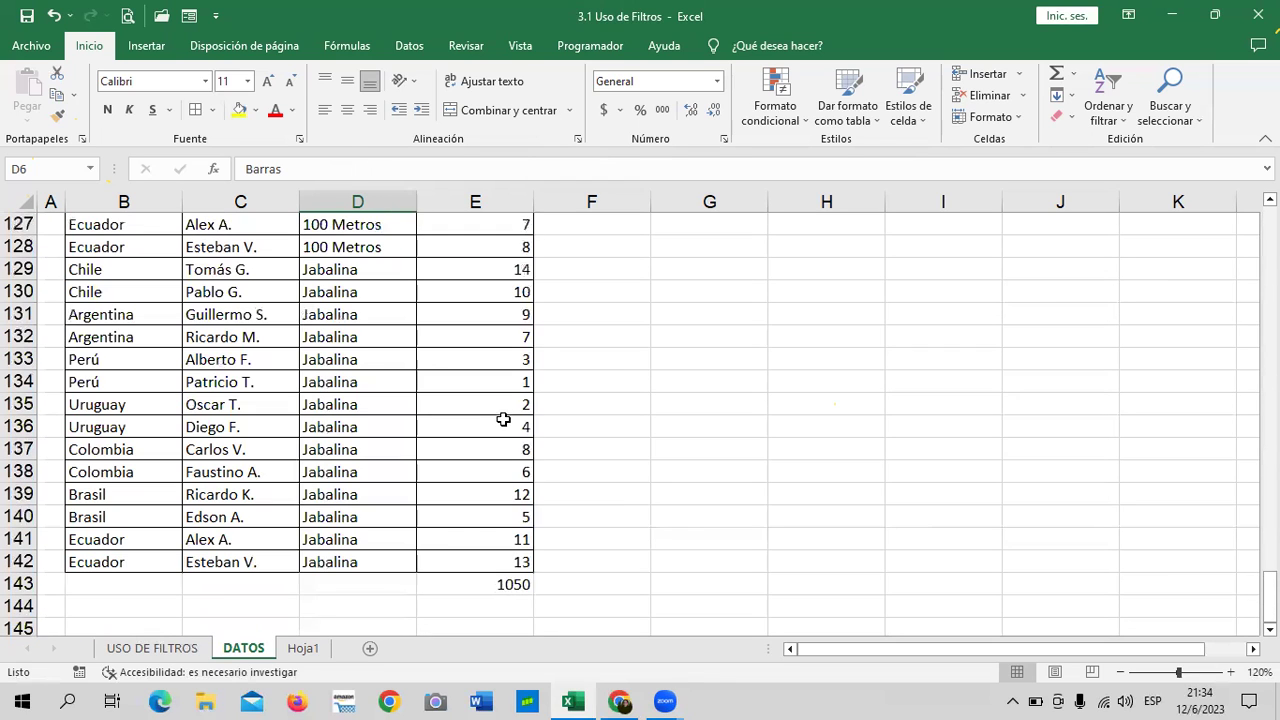
pyautogui.click(502, 584)
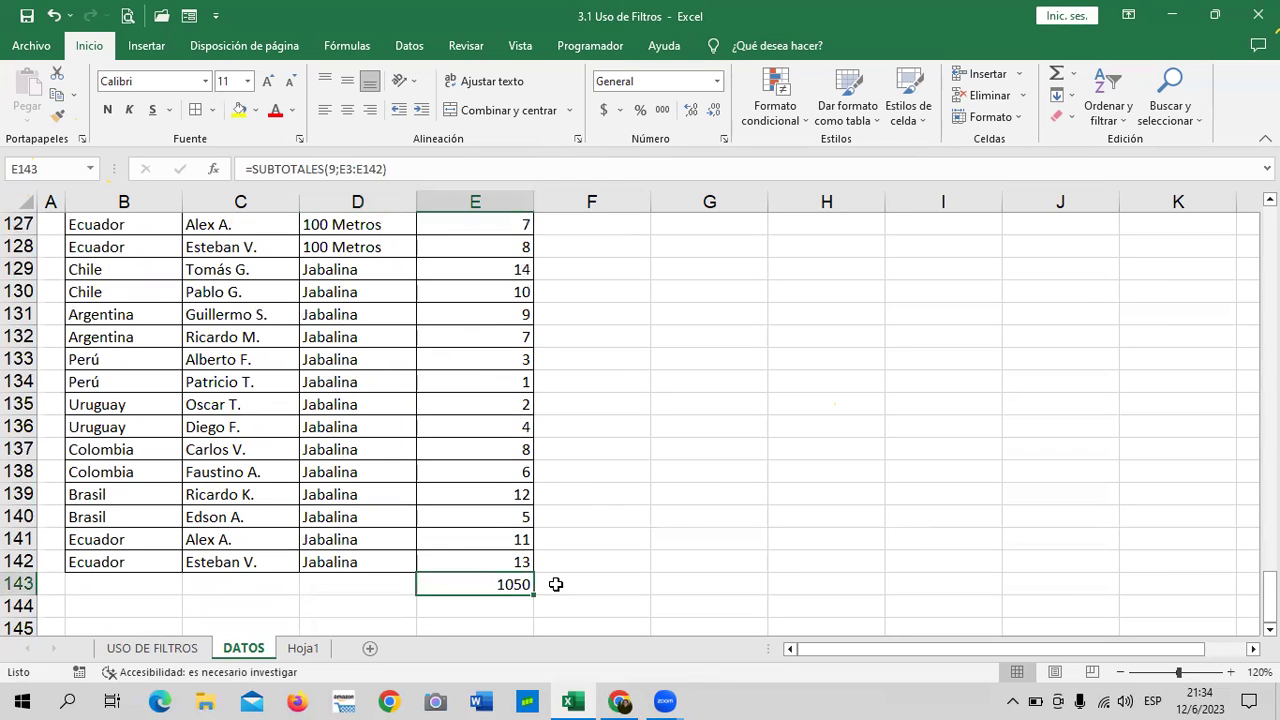
pyautogui.press('Delete')
# Enter =SUMA(E3:E142) in E143 with AutoSum, giving a total of 1050.
pyautogui.click(646, 490)
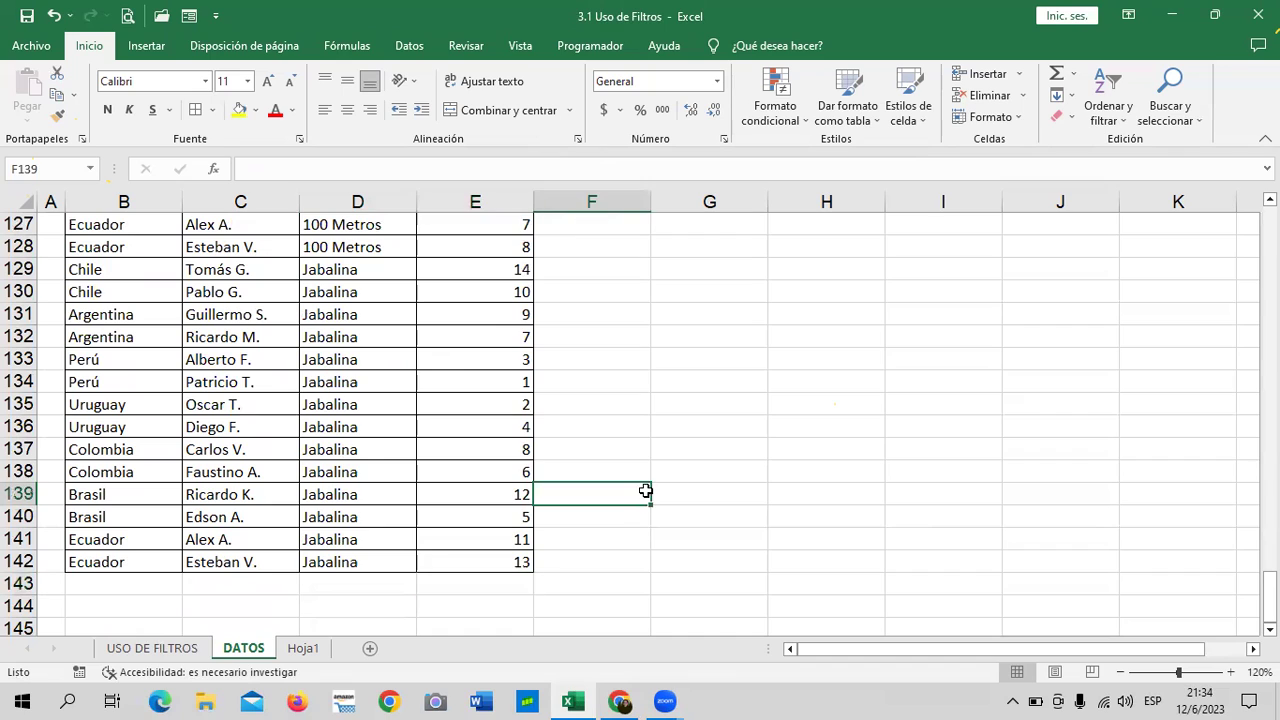
pyautogui.click(495, 587)
pyautogui.click(743, 428)
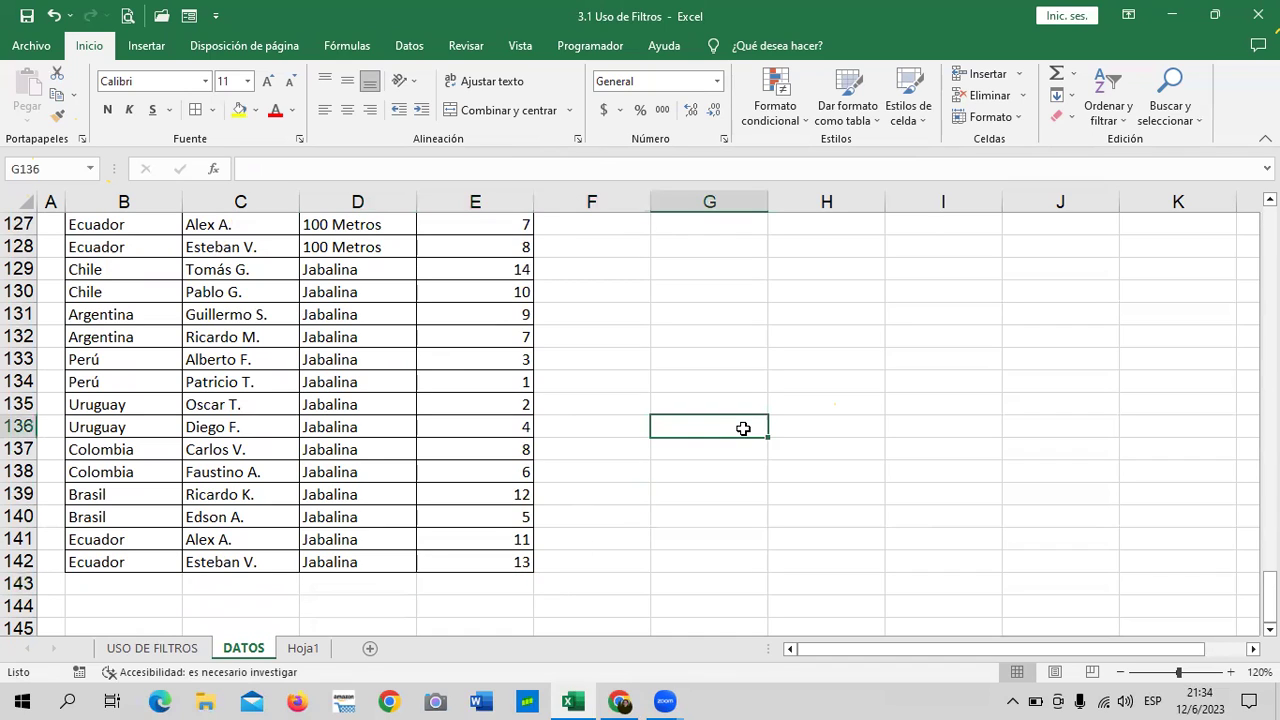
pyautogui.click(484, 584)
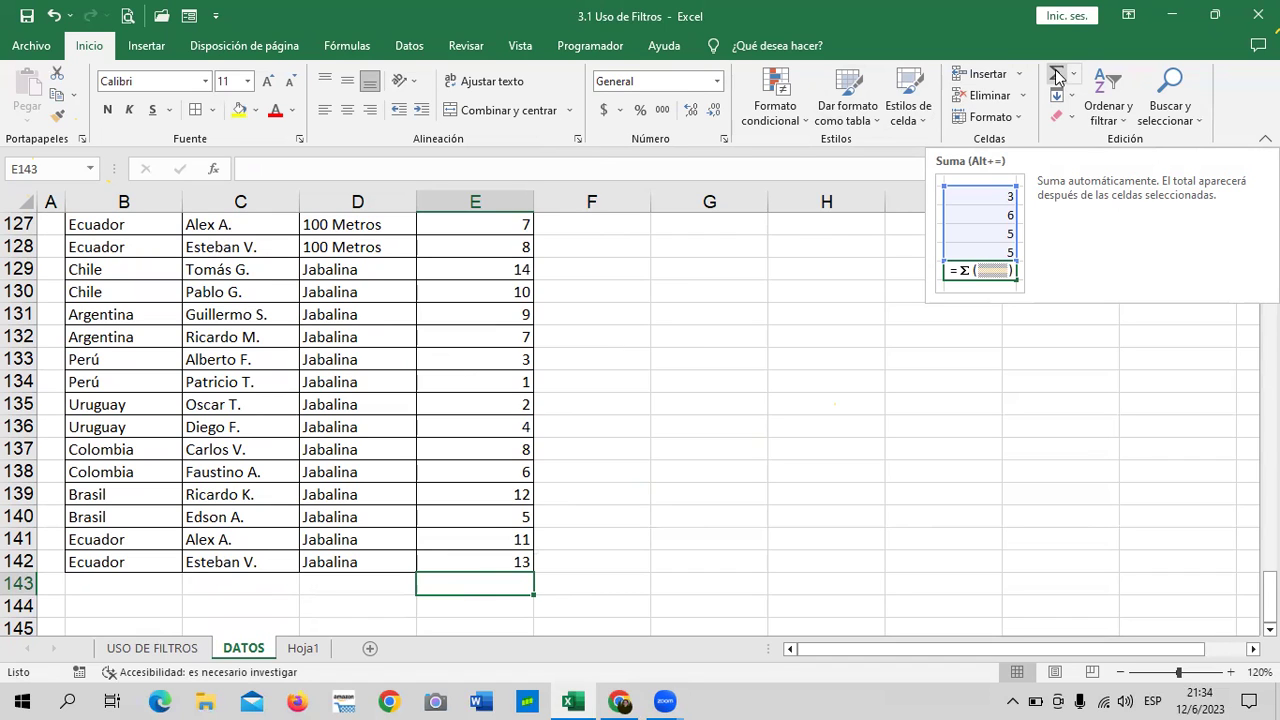
pyautogui.click(1057, 76)
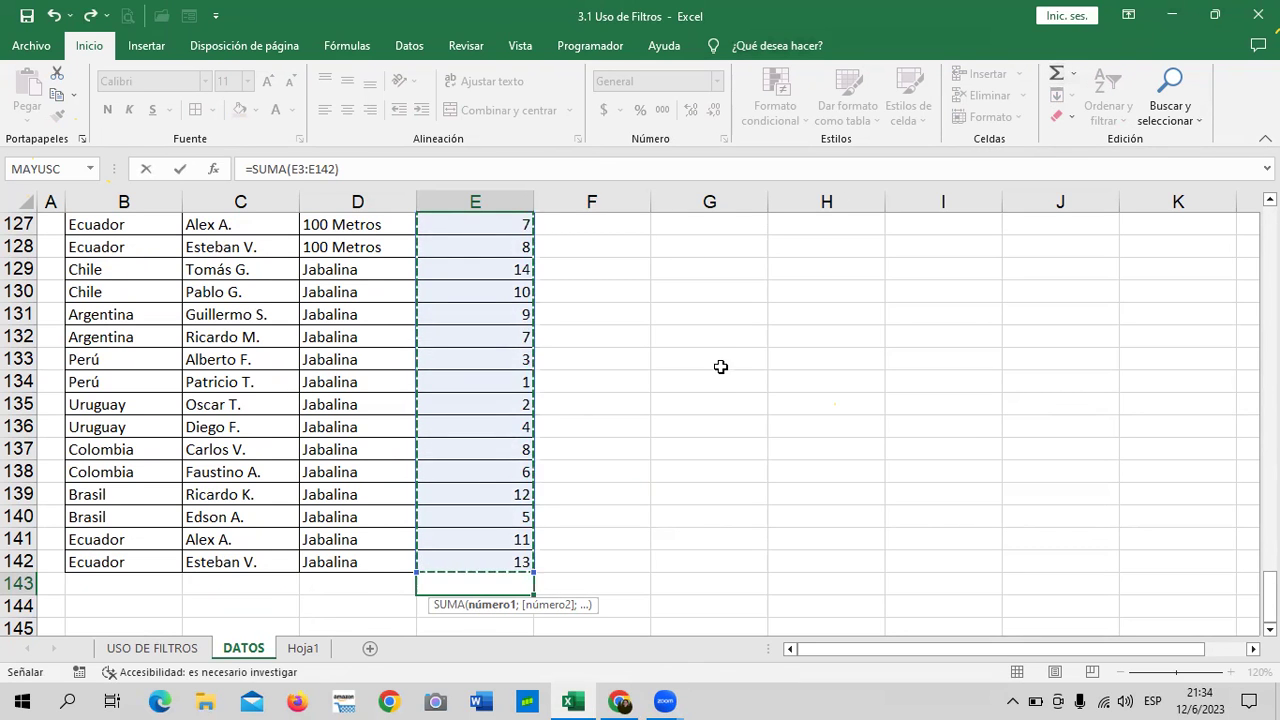
pyautogui.scroll(11, 720, 368)
pyautogui.scroll(6, 720, 372)
pyautogui.scroll(6, 720, 372)
pyautogui.scroll(7, 720, 372)
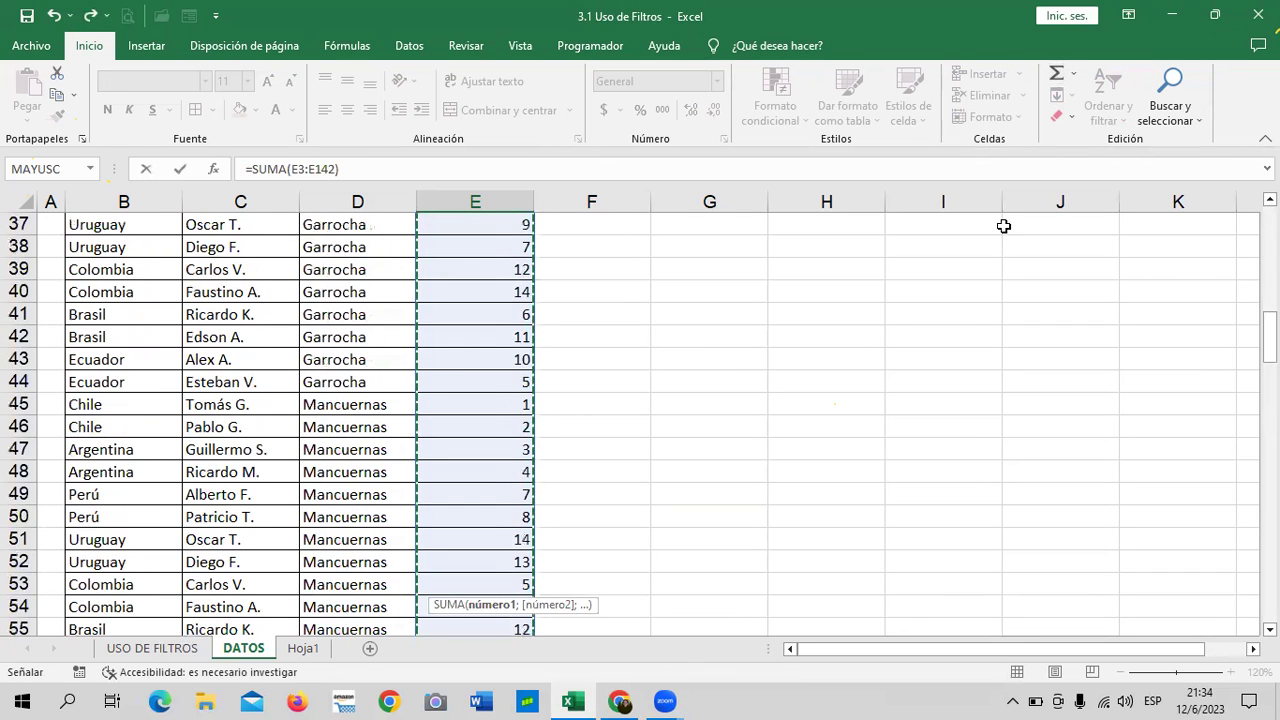
pyautogui.scroll(12, 662, 362)
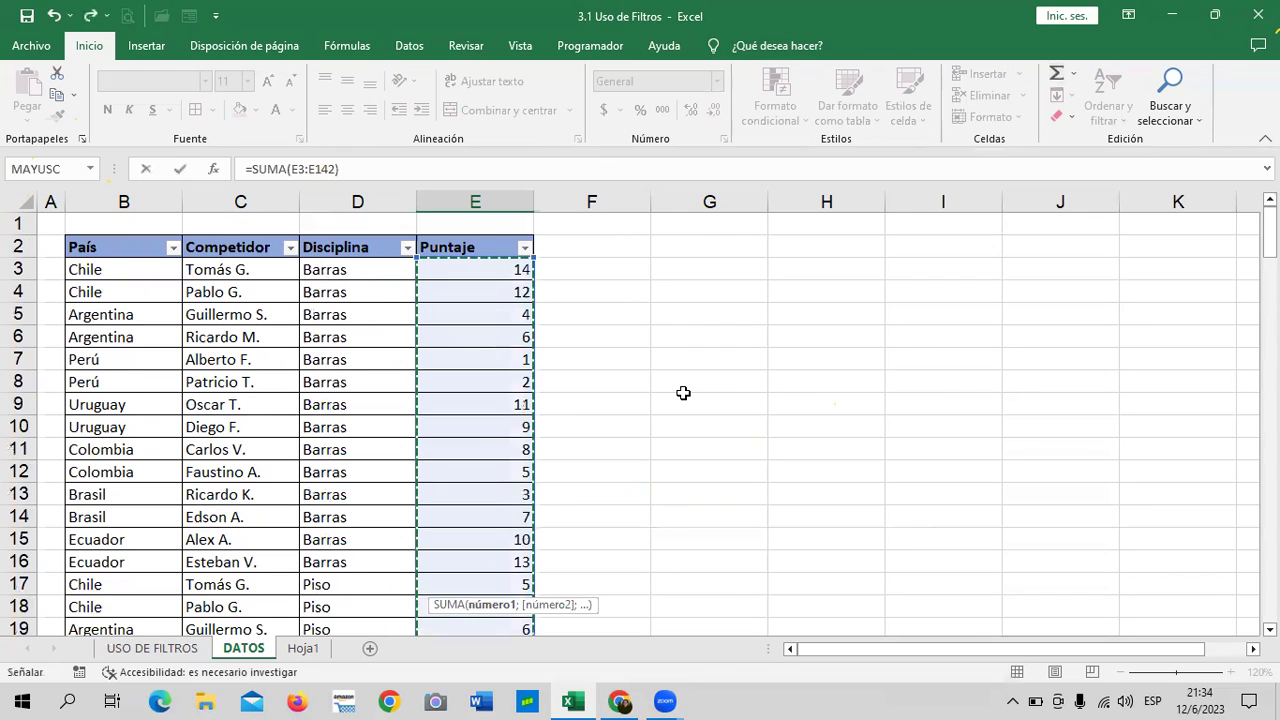
pyautogui.scroll(-5, 683, 393)
pyautogui.scroll(-9, 683, 393)
pyautogui.scroll(-7, 683, 393)
pyautogui.scroll(-5, 683, 393)
pyautogui.scroll(-4, 700, 396)
pyautogui.scroll(-4, 715, 400)
pyautogui.scroll(-1, 617, 440)
pyautogui.scroll(-5, 694, 466)
pyautogui.scroll(-4, 695, 468)
pyautogui.press('Return')
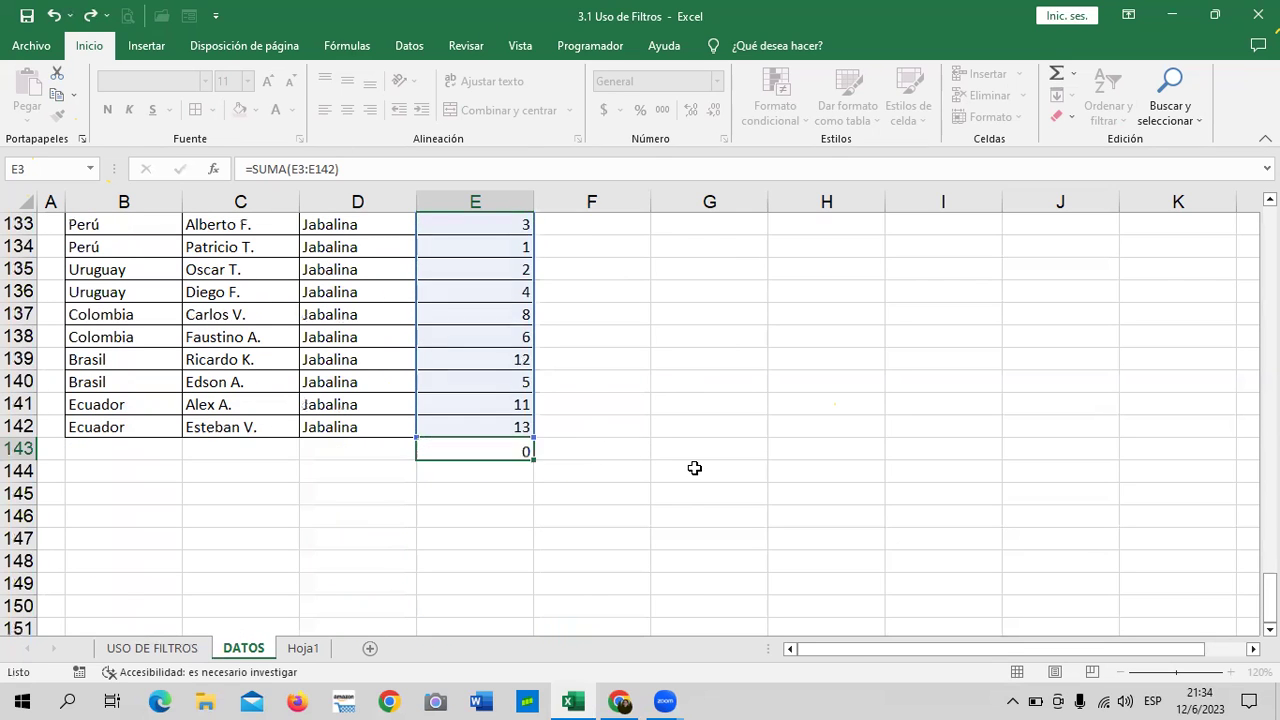
pyautogui.click(471, 446)
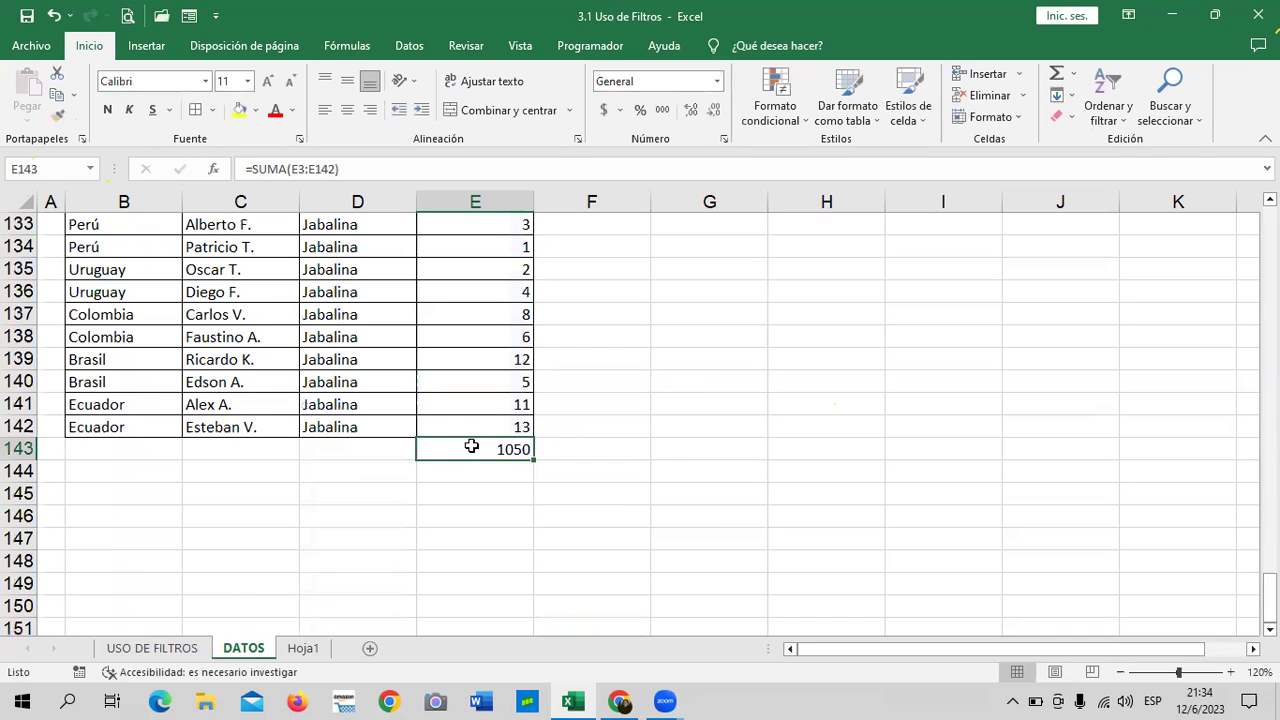
# Scroll DATOS up to row 1 to show the País, Competidor, Disciplina and Puntaje headers.
pyautogui.scroll(3, 627, 492)
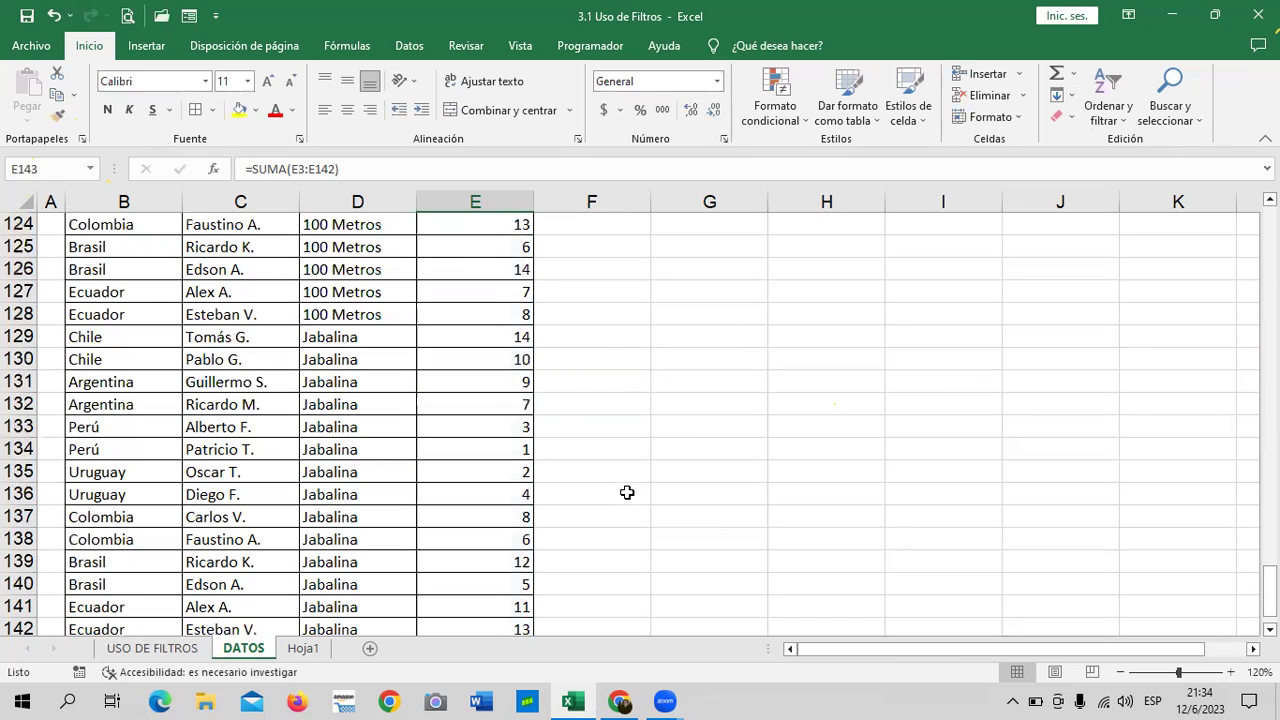
pyautogui.scroll(5, 627, 491)
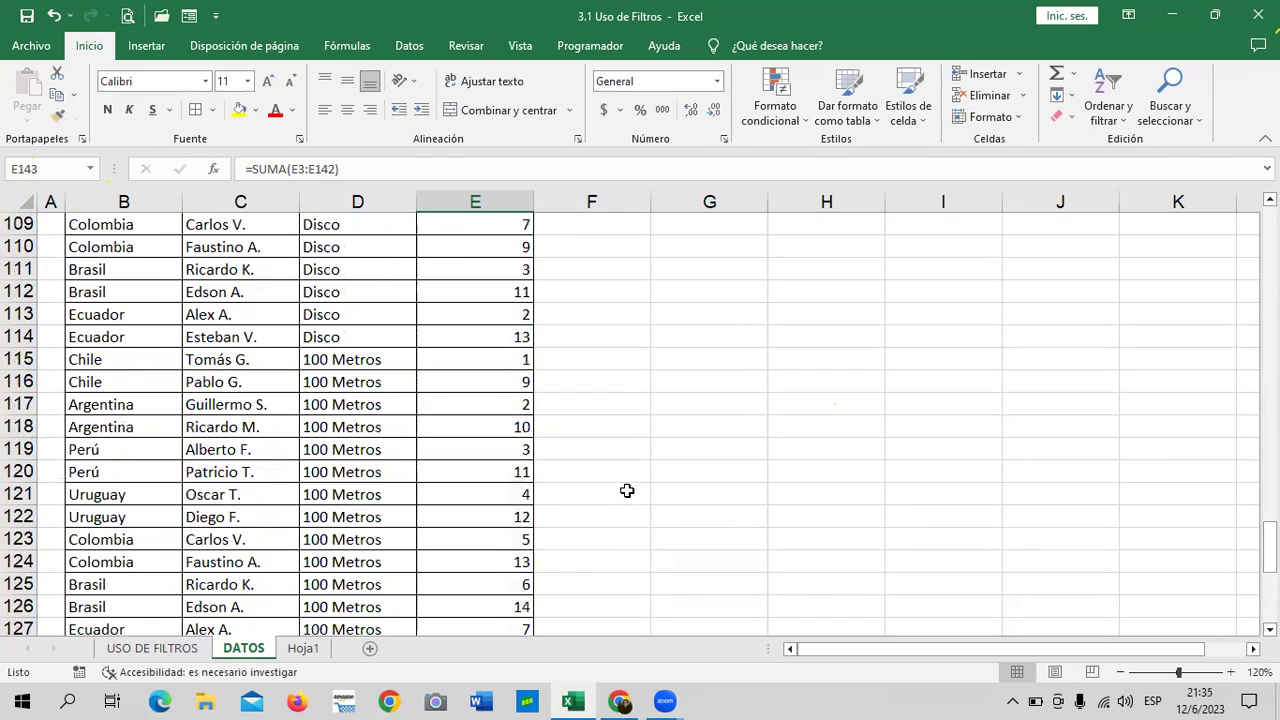
pyautogui.scroll(5, 628, 489)
pyautogui.scroll(4, 628, 488)
pyautogui.scroll(5, 628, 487)
pyautogui.scroll(5, 628, 485)
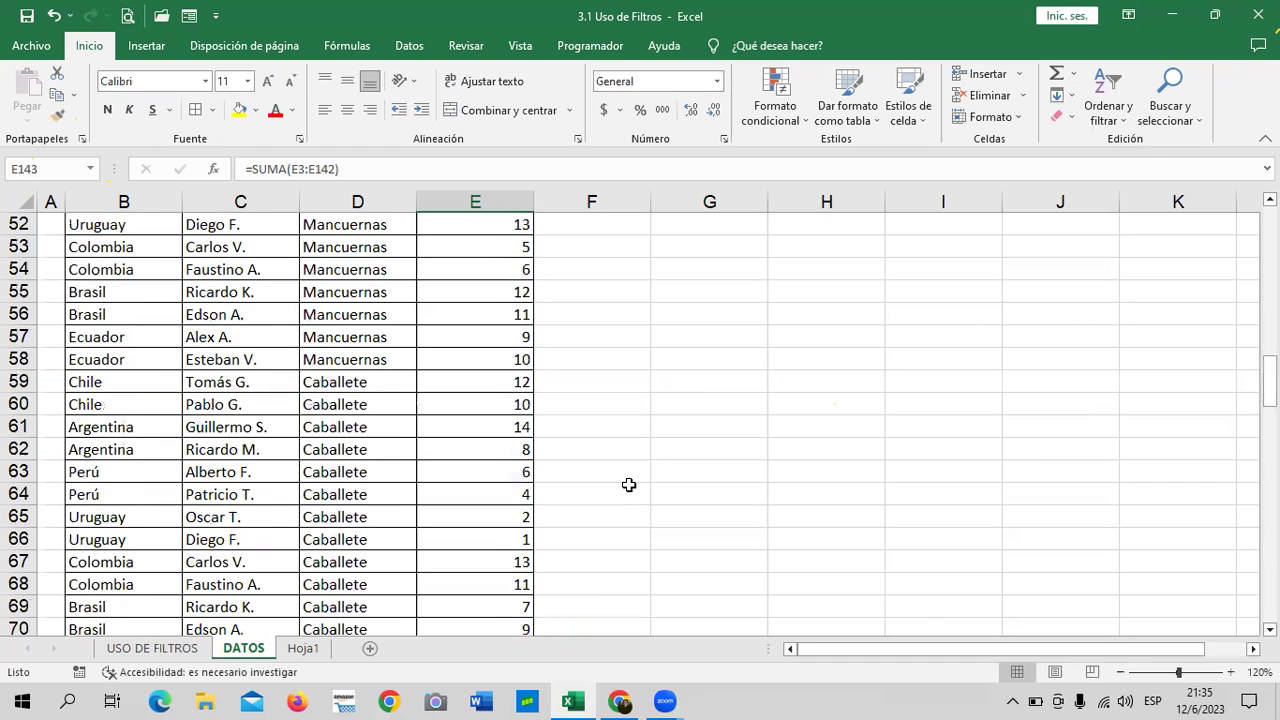
pyautogui.scroll(5, 628, 485)
pyautogui.scroll(8, 628, 476)
pyautogui.scroll(4, 628, 472)
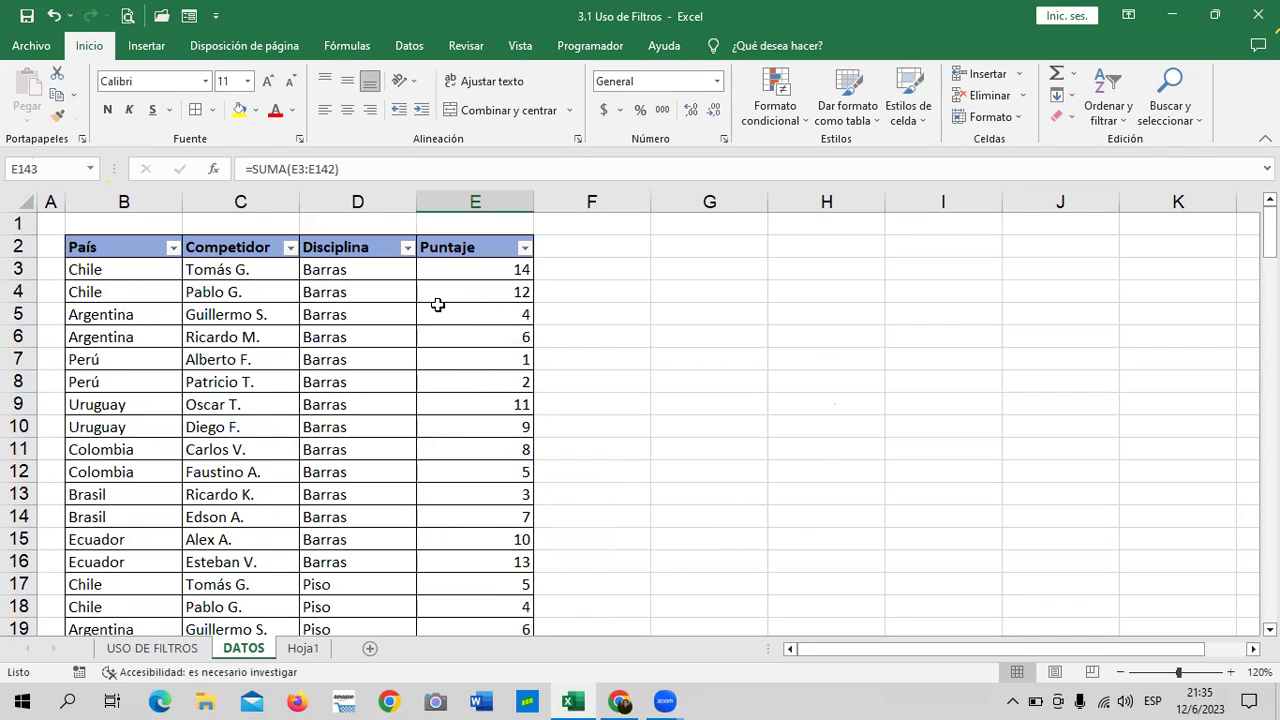
# Apply a Puntaje number filter 'Mayor que' 10, leaving 41 of 141 records.
pyautogui.click(524, 249)
pyautogui.moveTo(520, 408)
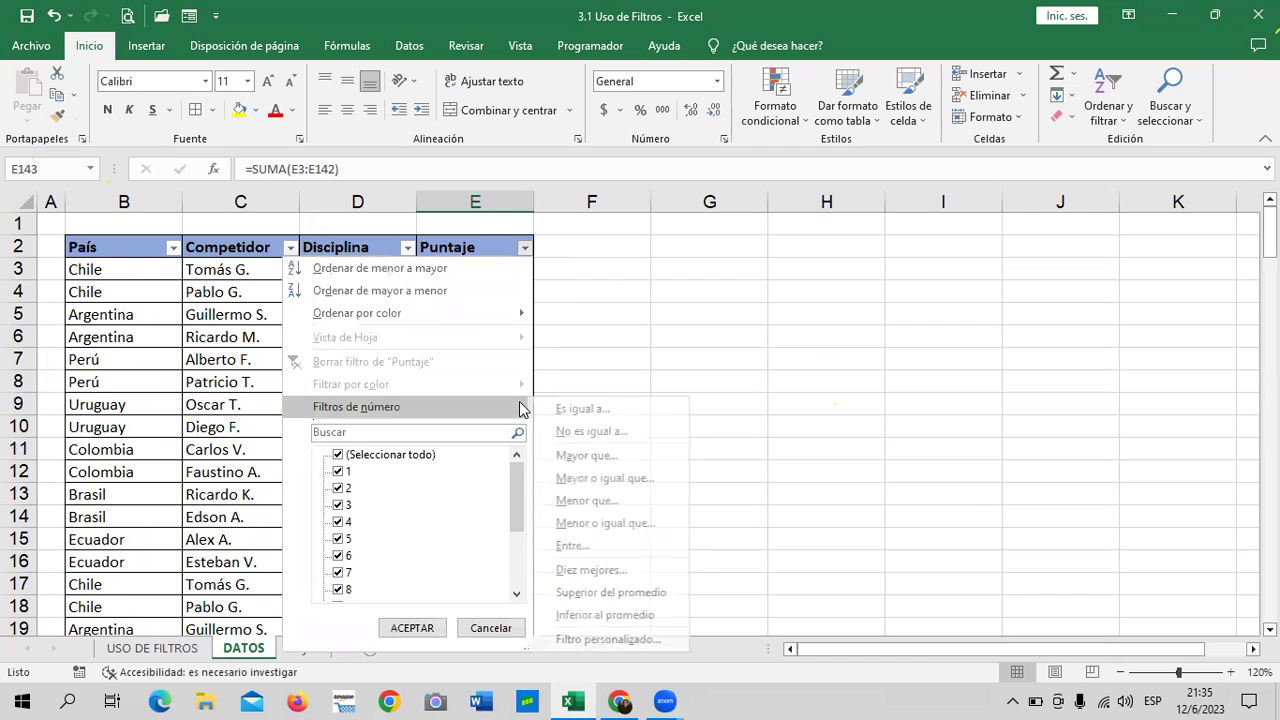
pyautogui.click(514, 501)
pyautogui.moveTo(518, 528); pyautogui.dragTo(519, 467)
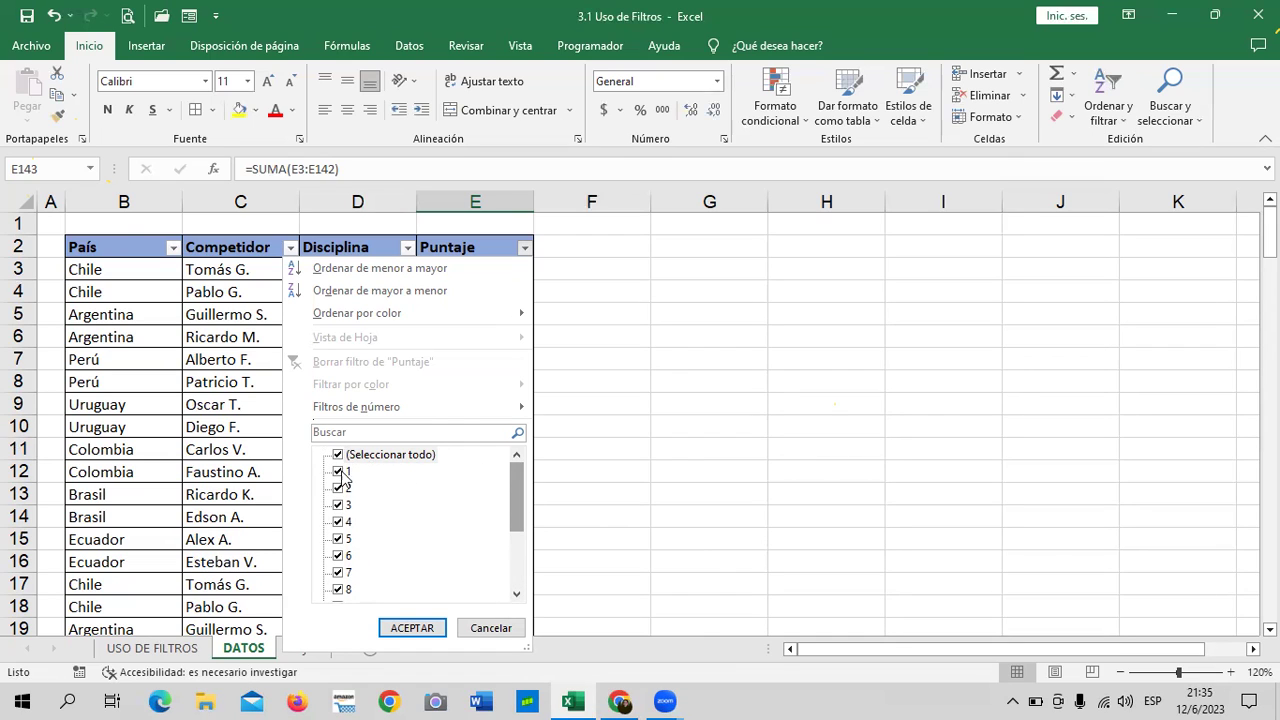
pyautogui.moveTo(517, 487)
pyautogui.mouseDown()
pyautogui.moveTo(518, 560)
pyautogui.moveTo(530, 480)
pyautogui.mouseUp()
pyautogui.moveTo(502, 409)
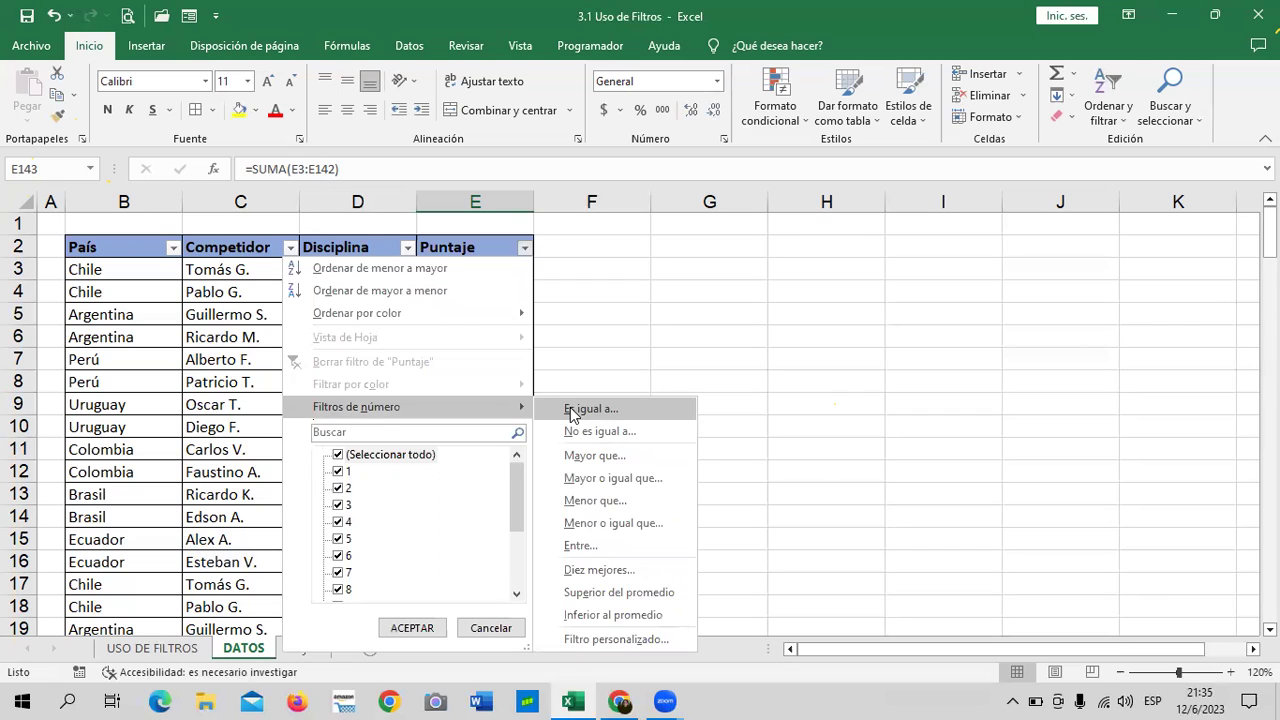
pyautogui.click(656, 455)
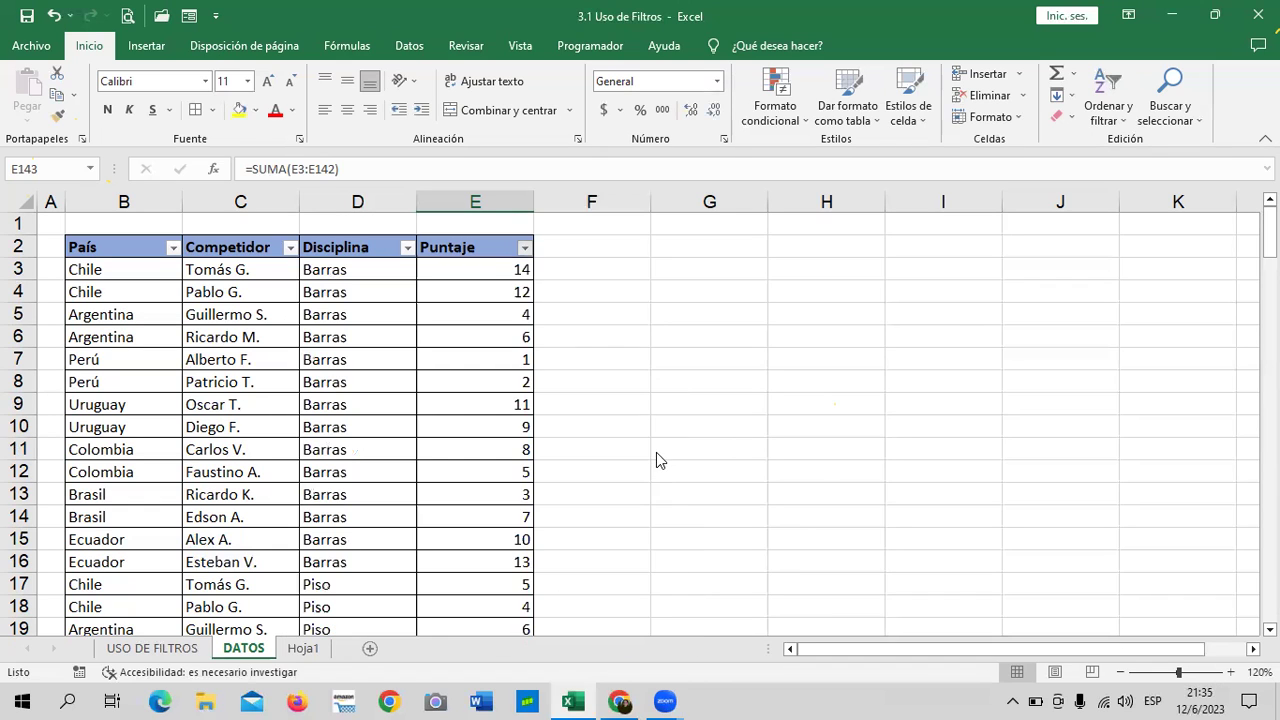
pyautogui.write('10')
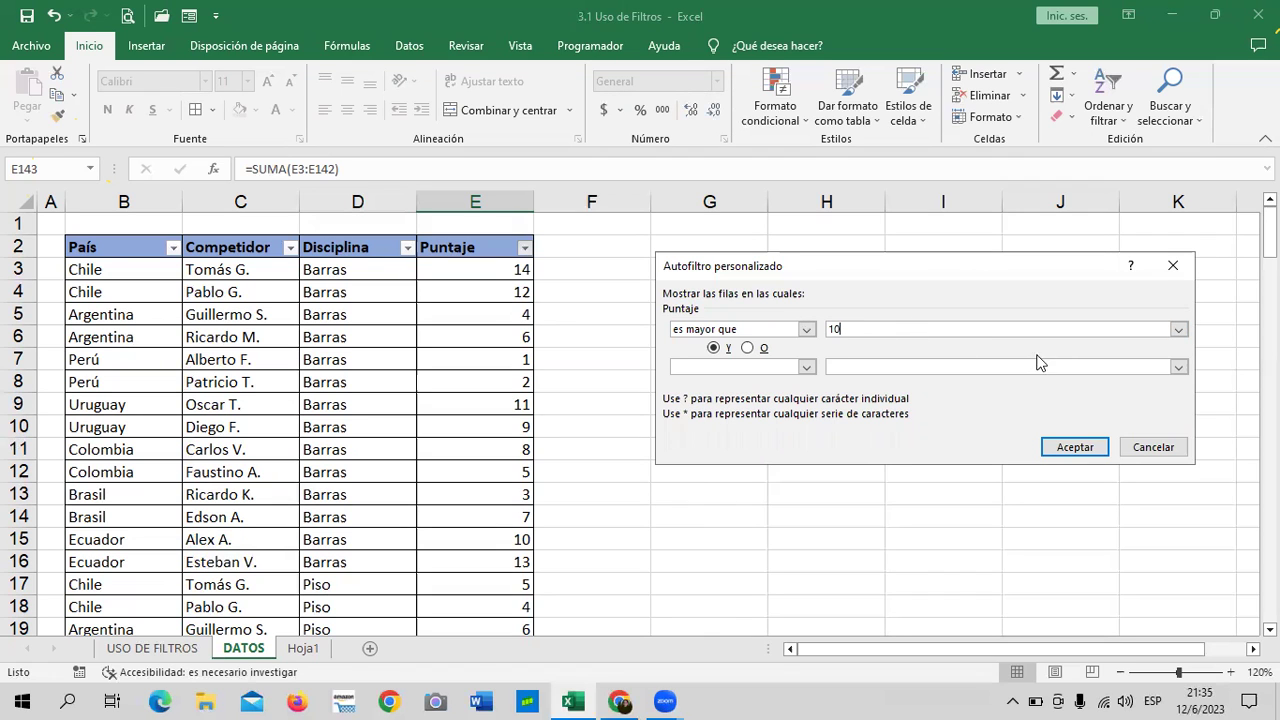
pyautogui.click(1073, 446)
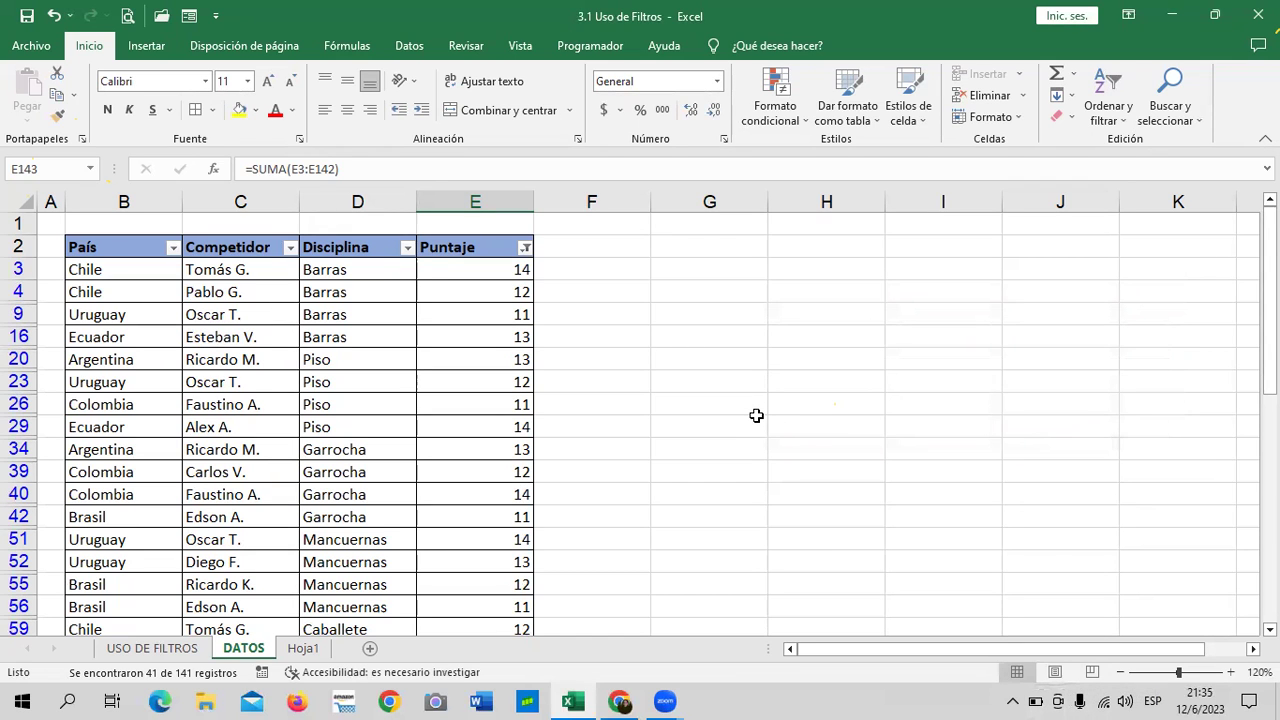
# Scroll through the 41 filtered rows with Puntaje scores of 11–14.
pyautogui.scroll(-1, 756, 415)
pyautogui.scroll(-1, 756, 415)
pyautogui.scroll(-1, 756, 415)
pyautogui.scroll(-1, 756, 415)
pyautogui.scroll(-4, 756, 415)
pyautogui.scroll(-5, 756, 415)
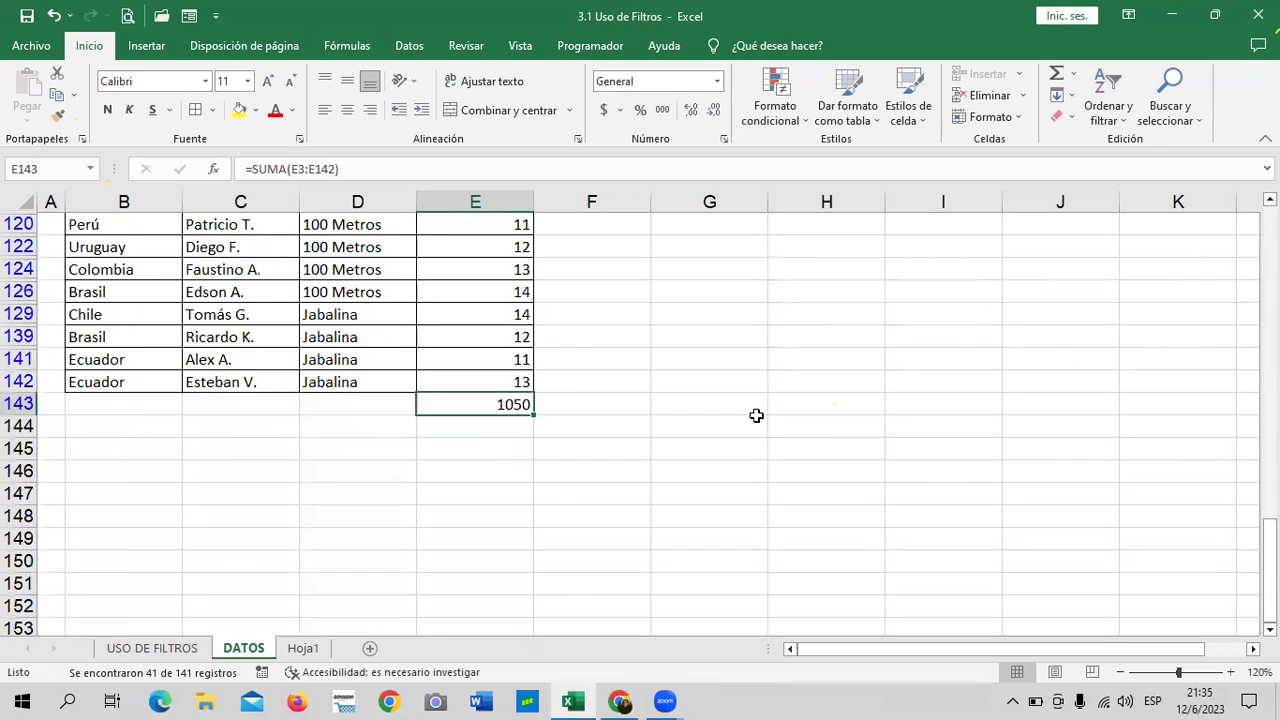
pyautogui.scroll(3, 756, 415)
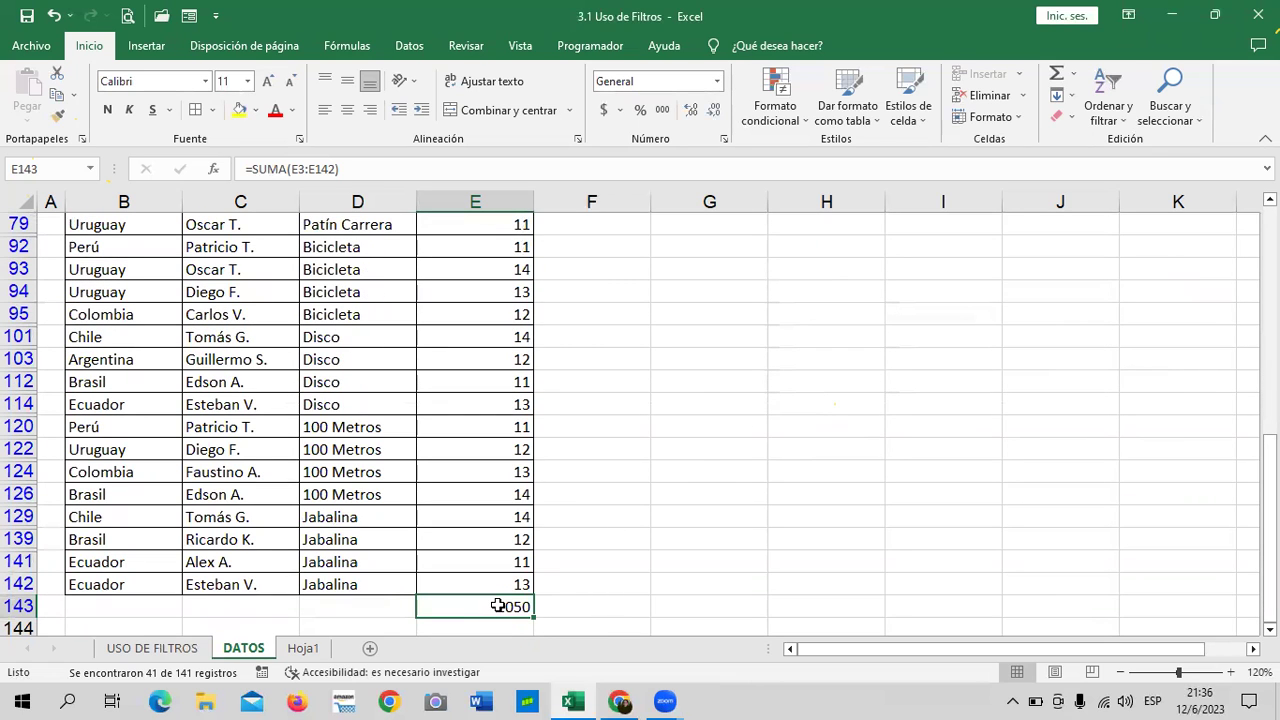
pyautogui.scroll(3, 604, 565)
pyautogui.scroll(-1, 604, 560)
pyautogui.scroll(-5, 550, 550)
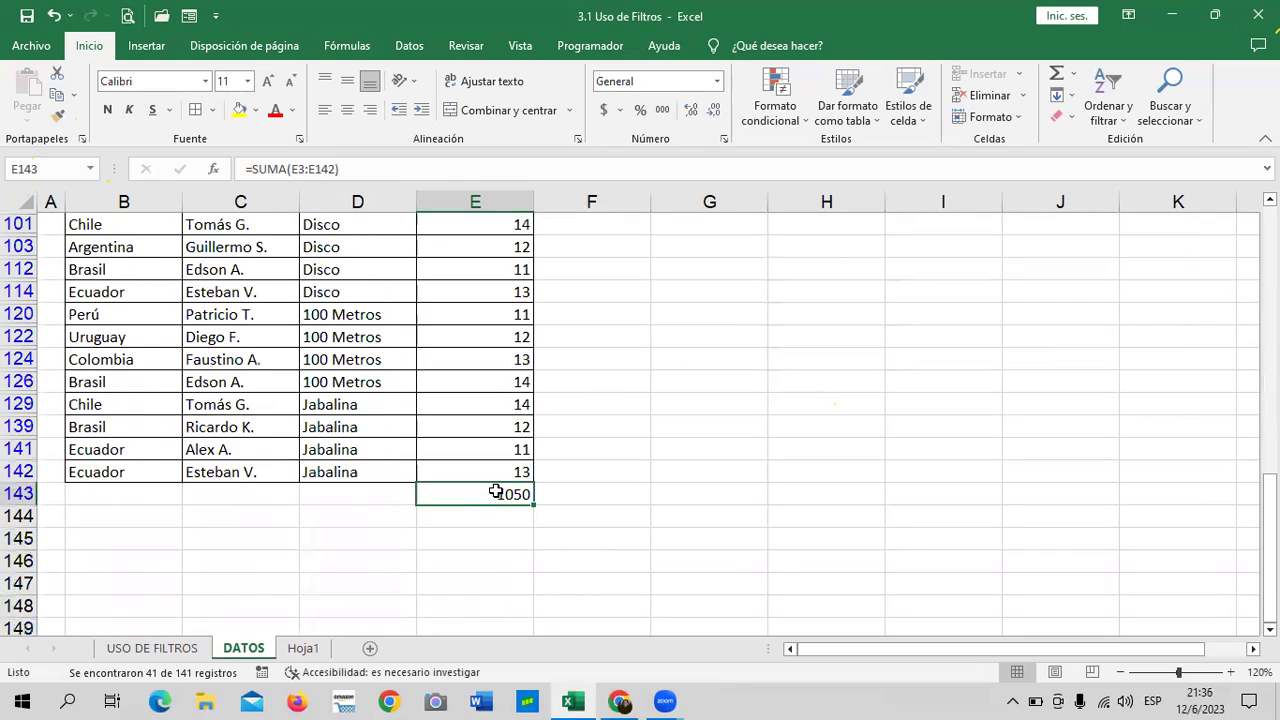
pyautogui.scroll(7, 514, 505)
pyautogui.scroll(2, 514, 508)
pyautogui.scroll(2, 517, 512)
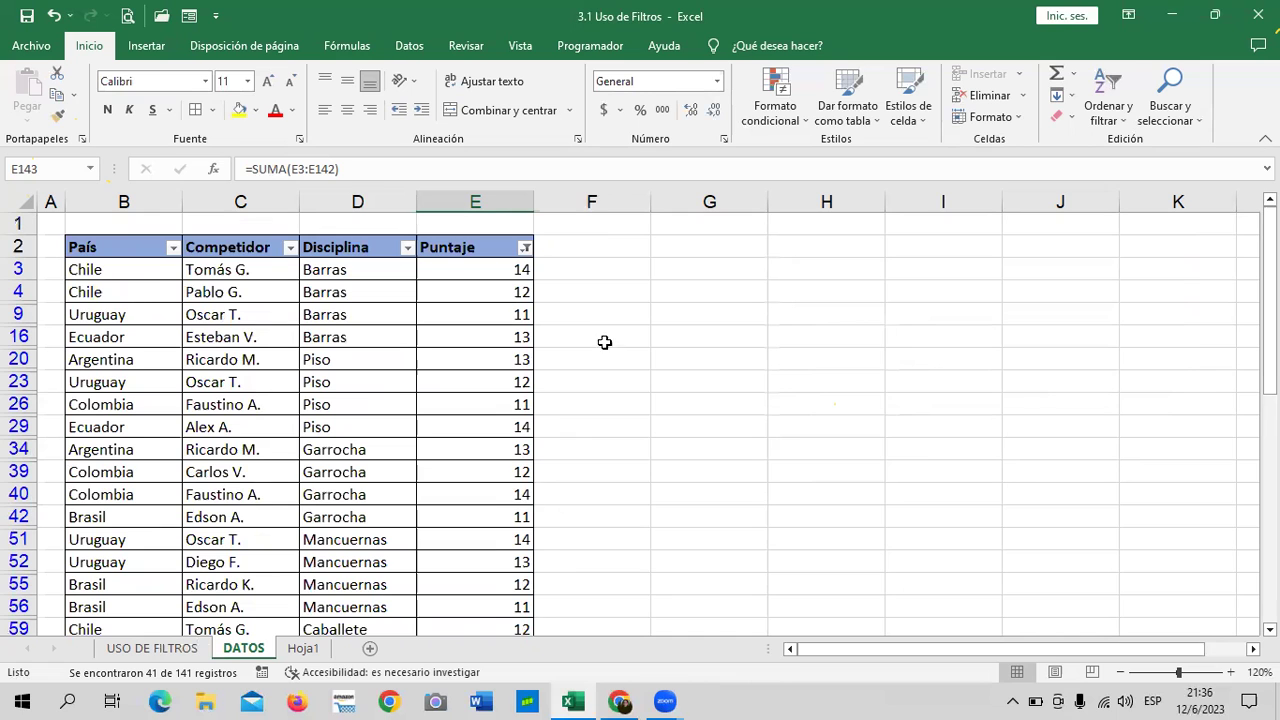
pyautogui.scroll(-3, 482, 415)
pyautogui.scroll(-2, 482, 415)
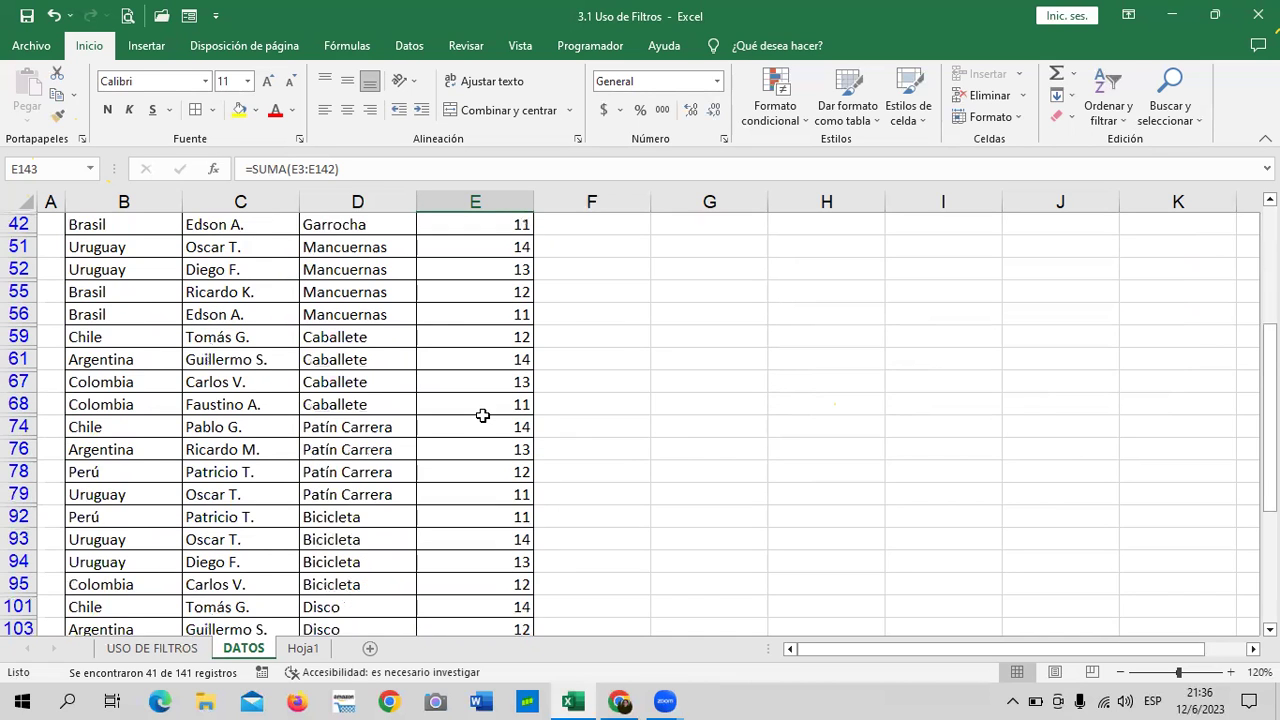
pyautogui.scroll(-3, 482, 415)
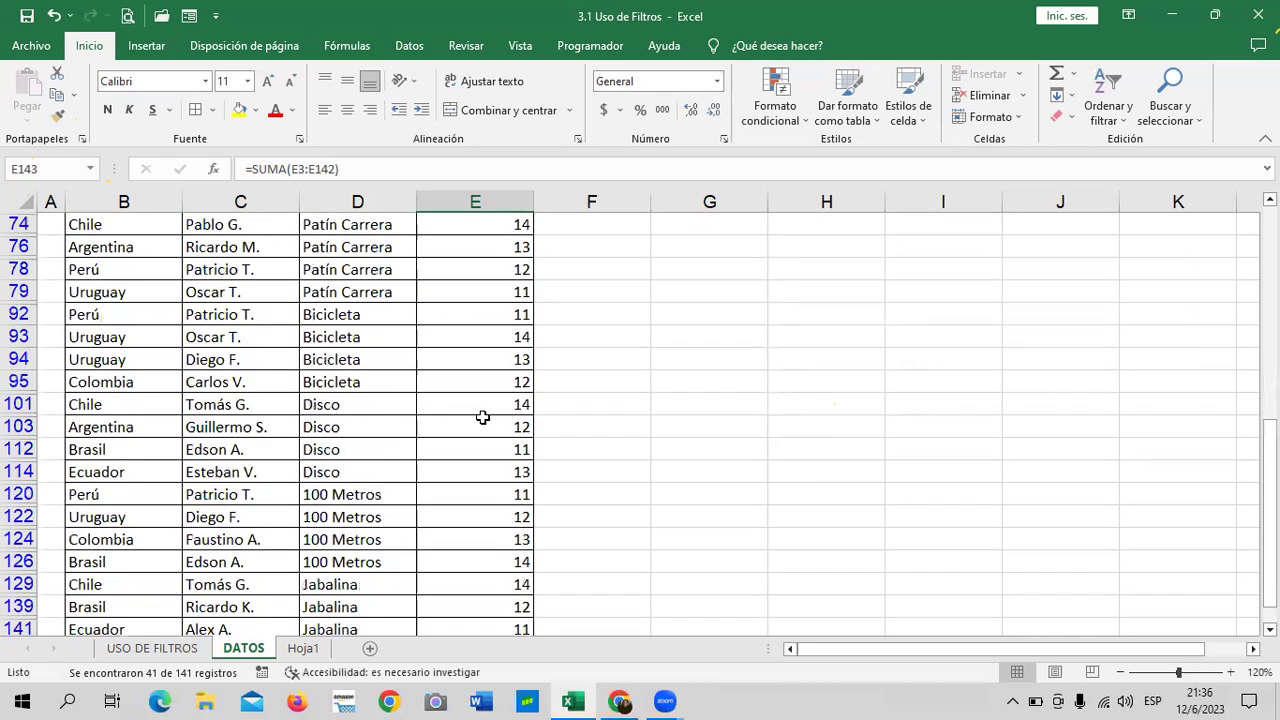
pyautogui.scroll(-3, 482, 417)
pyautogui.scroll(3, 482, 417)
pyautogui.scroll(3, 482, 417)
pyautogui.scroll(2, 482, 417)
pyautogui.scroll(2, 482, 417)
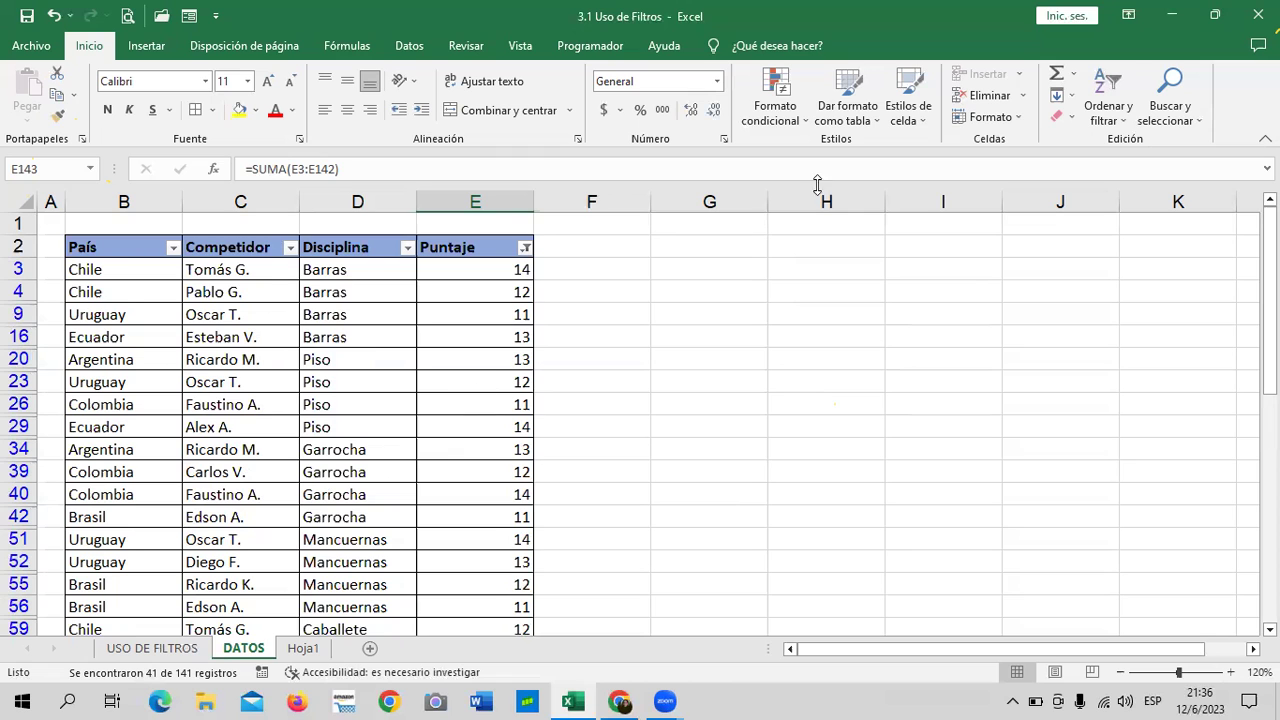
pyautogui.scroll(-2, 475, 368)
pyautogui.scroll(-1, 475, 368)
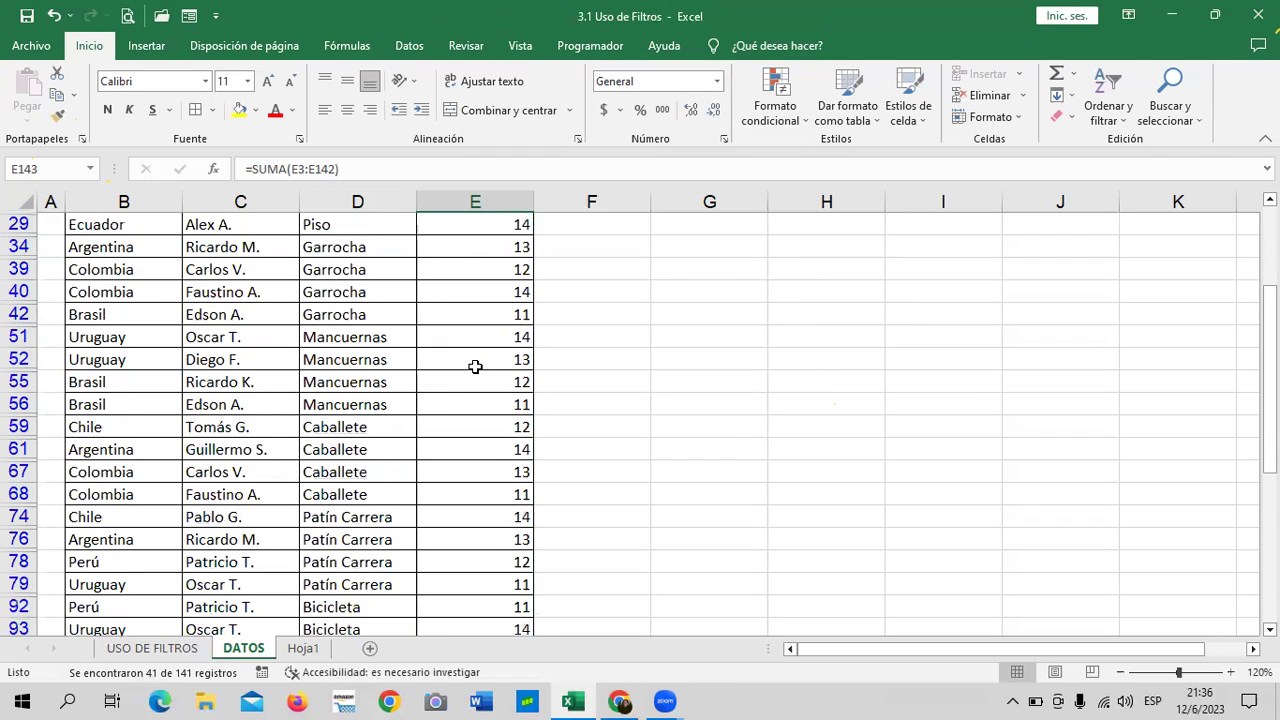
pyautogui.scroll(3, 475, 368)
pyautogui.scroll(1, 475, 367)
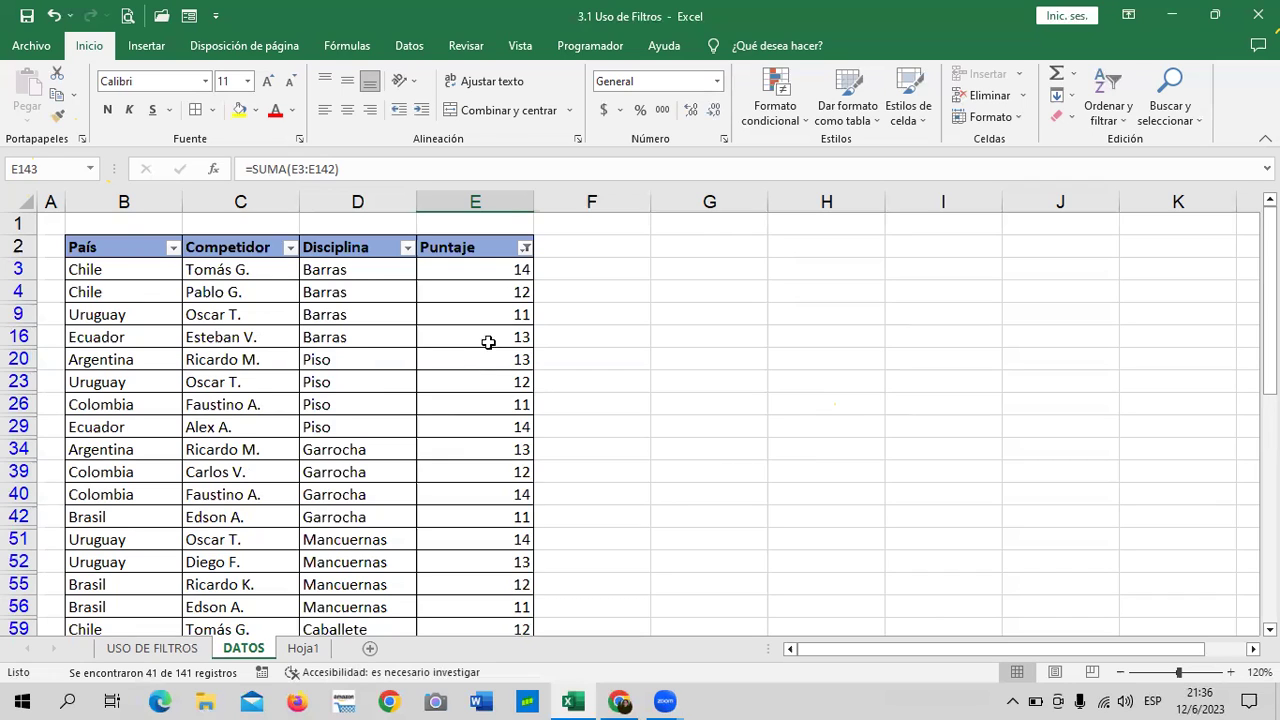
# Open the Puntaje column's filter options.
pyautogui.moveTo(526, 255)
pyautogui.moveTo(404, 262)
pyautogui.click(525, 249)
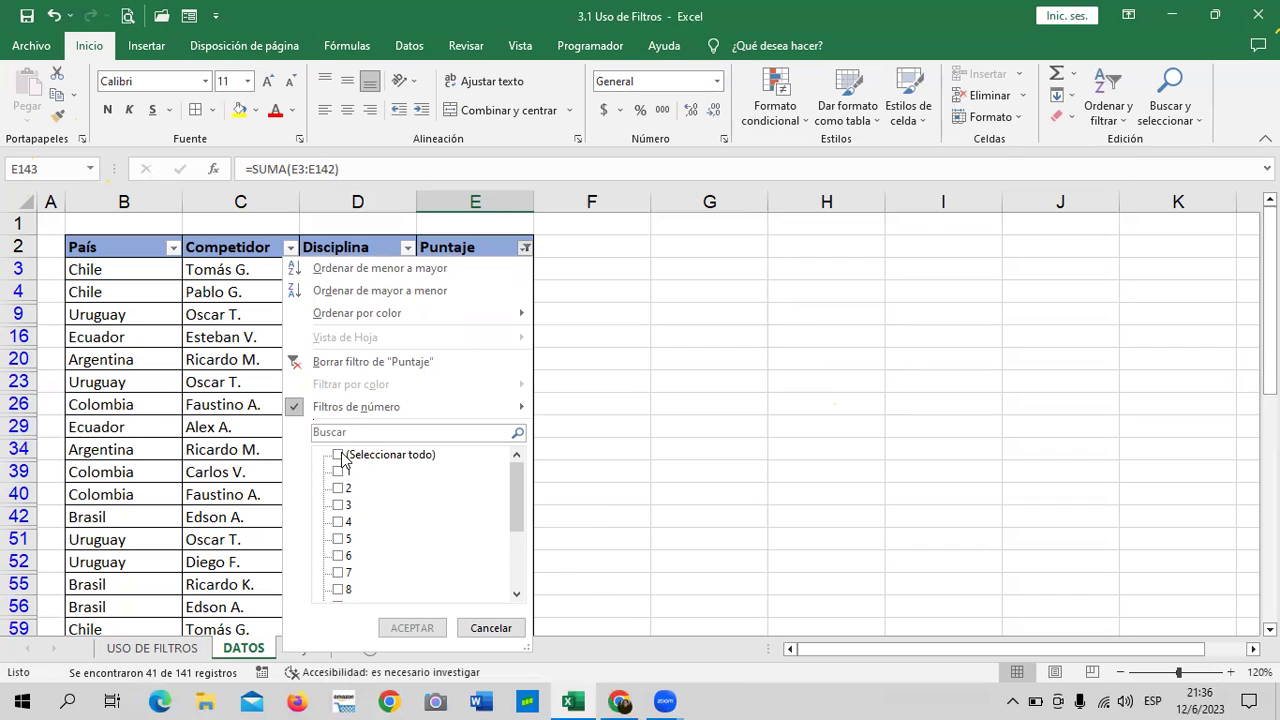
# Clear the Puntaje filter and scroll the DATOS table to confirm scores of 10 or less reappear.
pyautogui.click(386, 363)
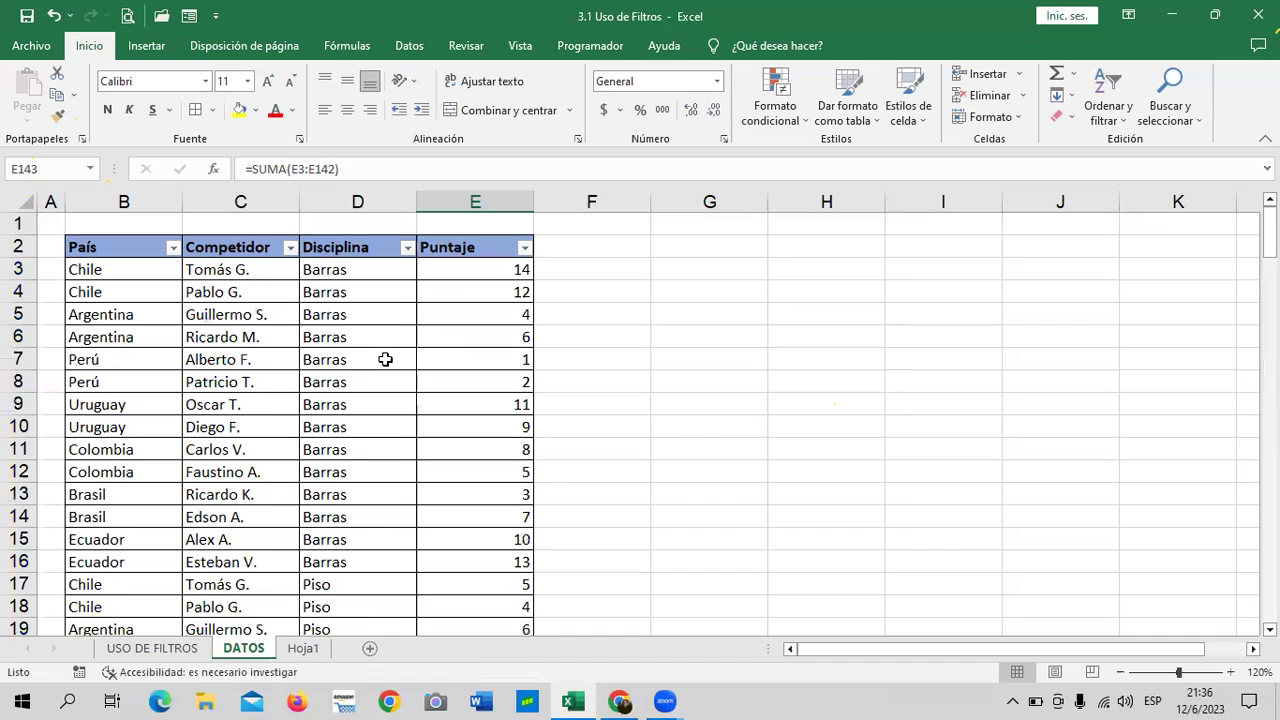
pyautogui.scroll(-6, 556, 405)
pyautogui.scroll(-15, 563, 430)
pyautogui.scroll(-8, 563, 455)
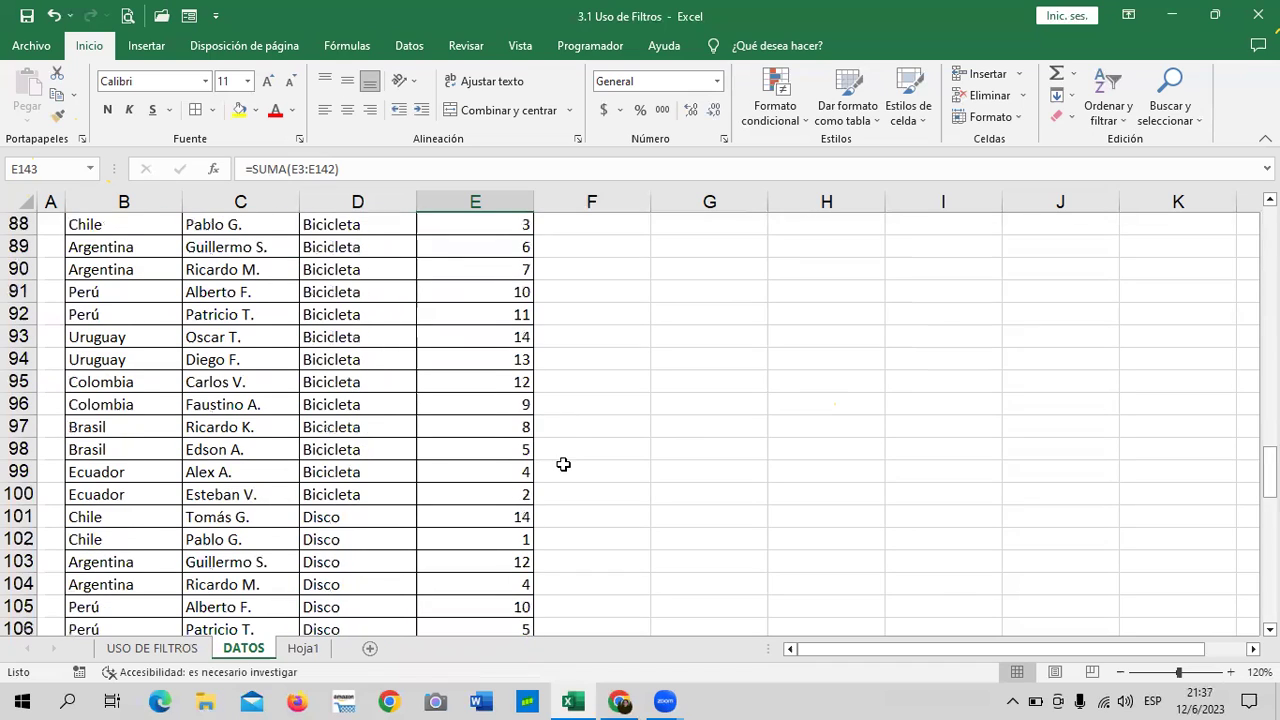
pyautogui.scroll(11, 555, 584)
pyautogui.scroll(2, 556, 582)
pyautogui.scroll(8, 555, 578)
pyautogui.scroll(7, 555, 575)
pyautogui.scroll(1, 556, 573)
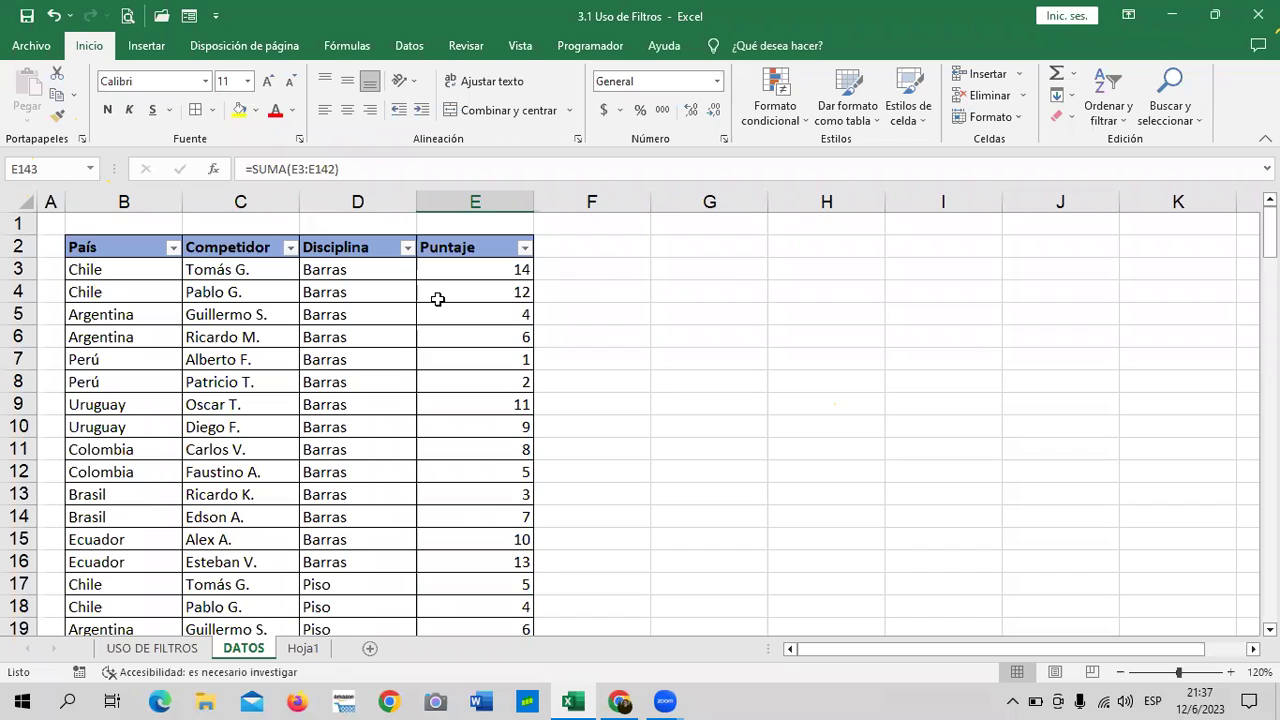
pyautogui.click(368, 428)
pyautogui.click(345, 314)
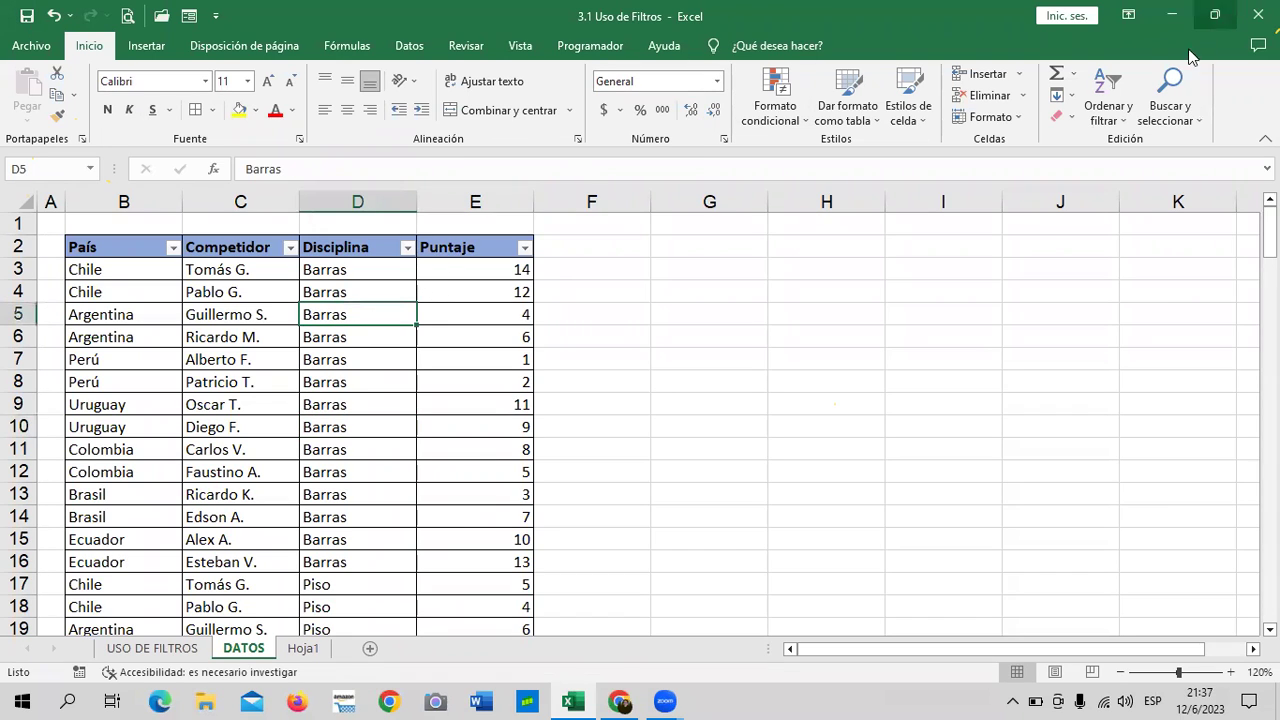
pyautogui.click(1124, 118)
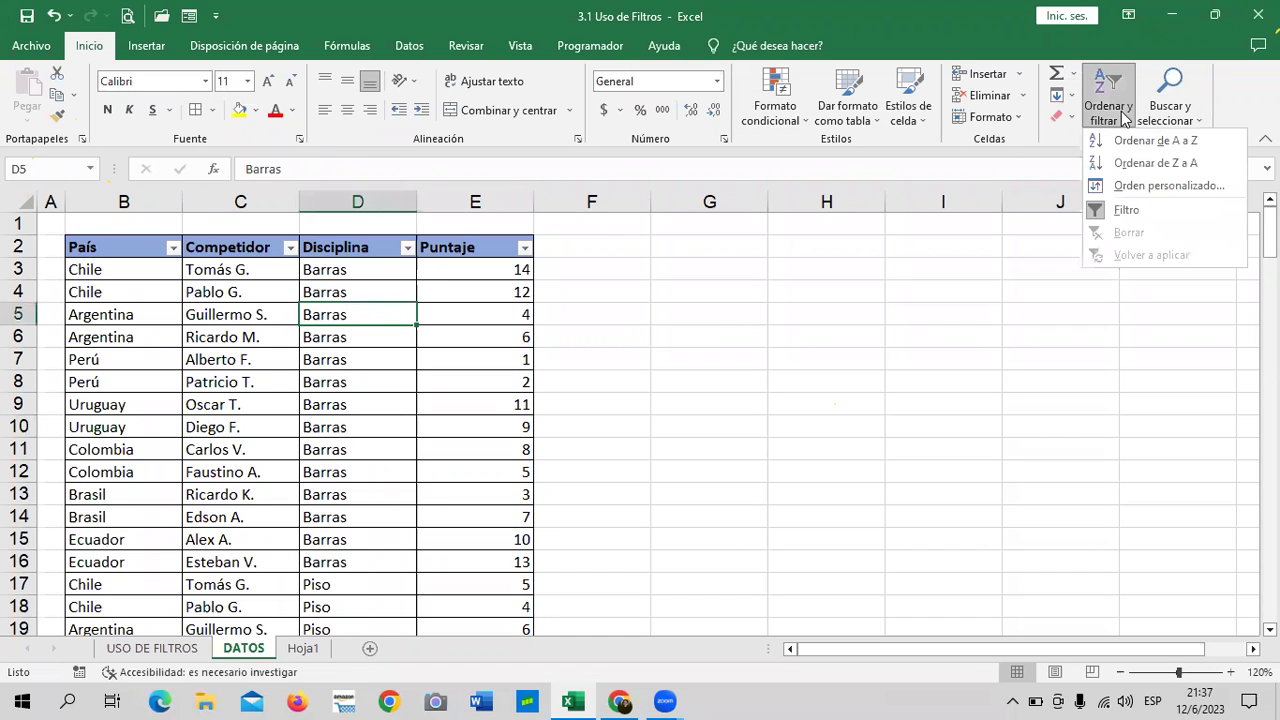
pyautogui.click(1116, 212)
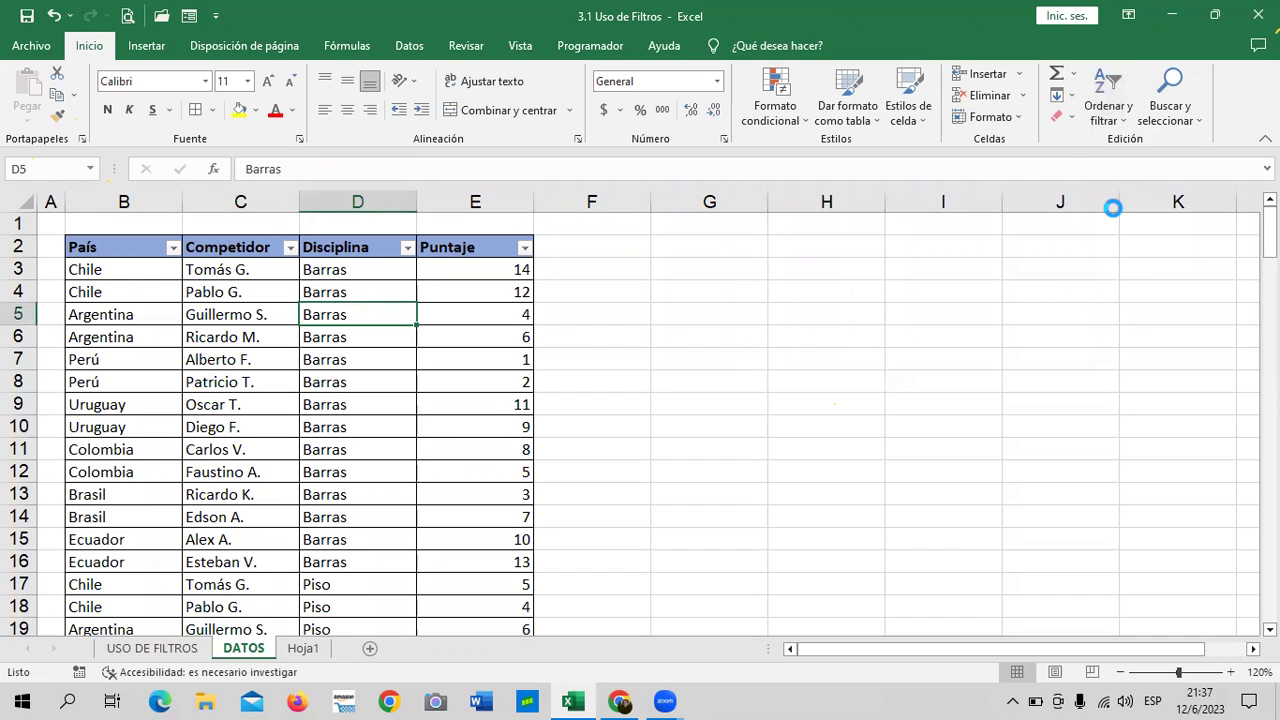
pyautogui.click(777, 430)
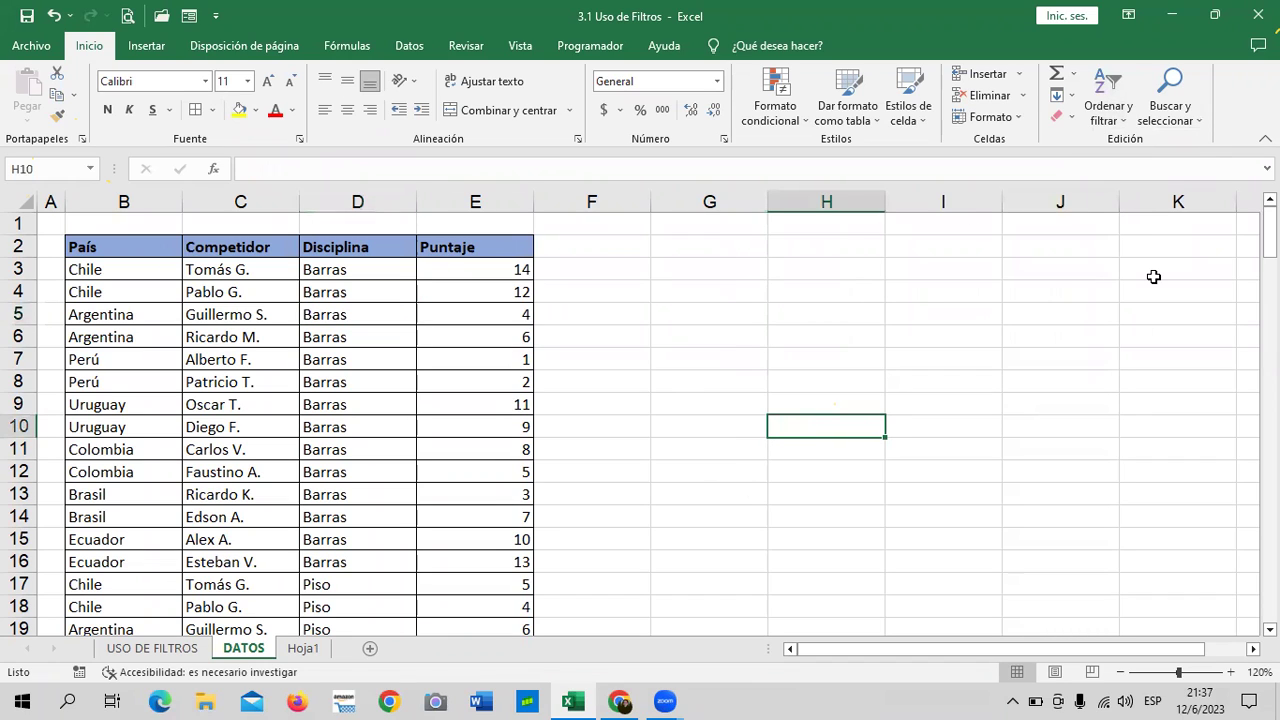
pyautogui.click(335, 289)
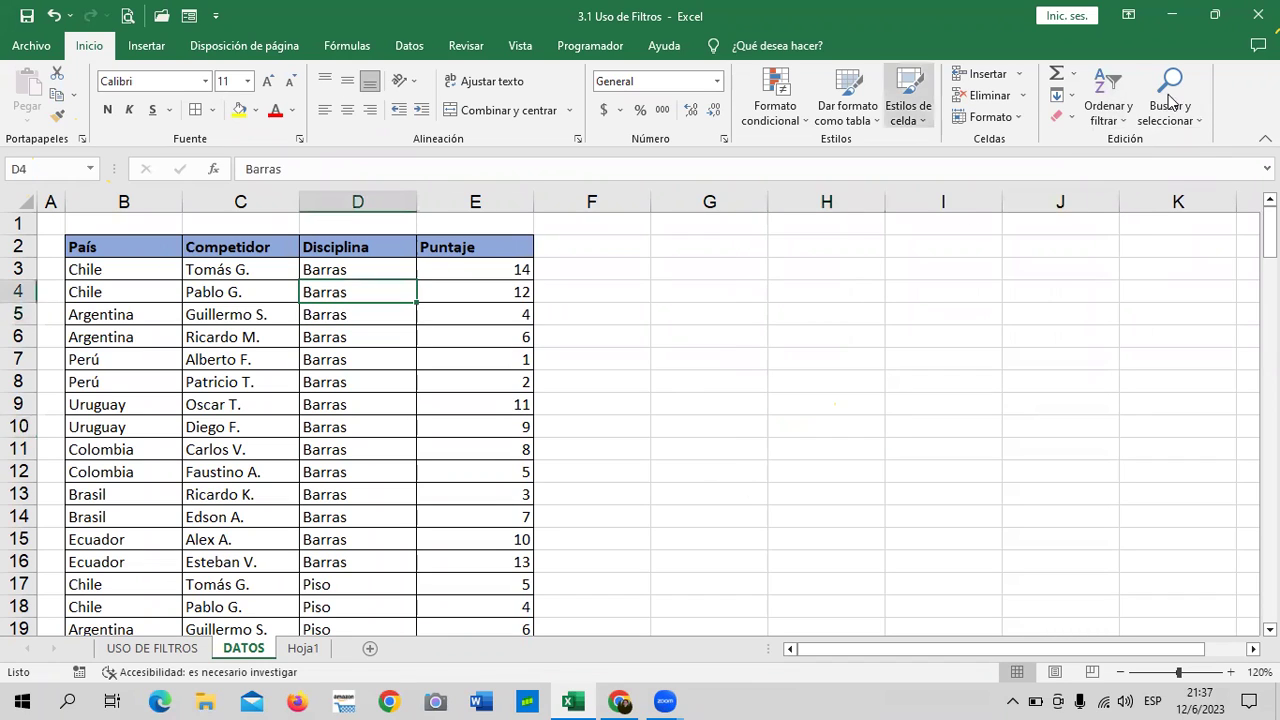
pyautogui.click(1124, 122)
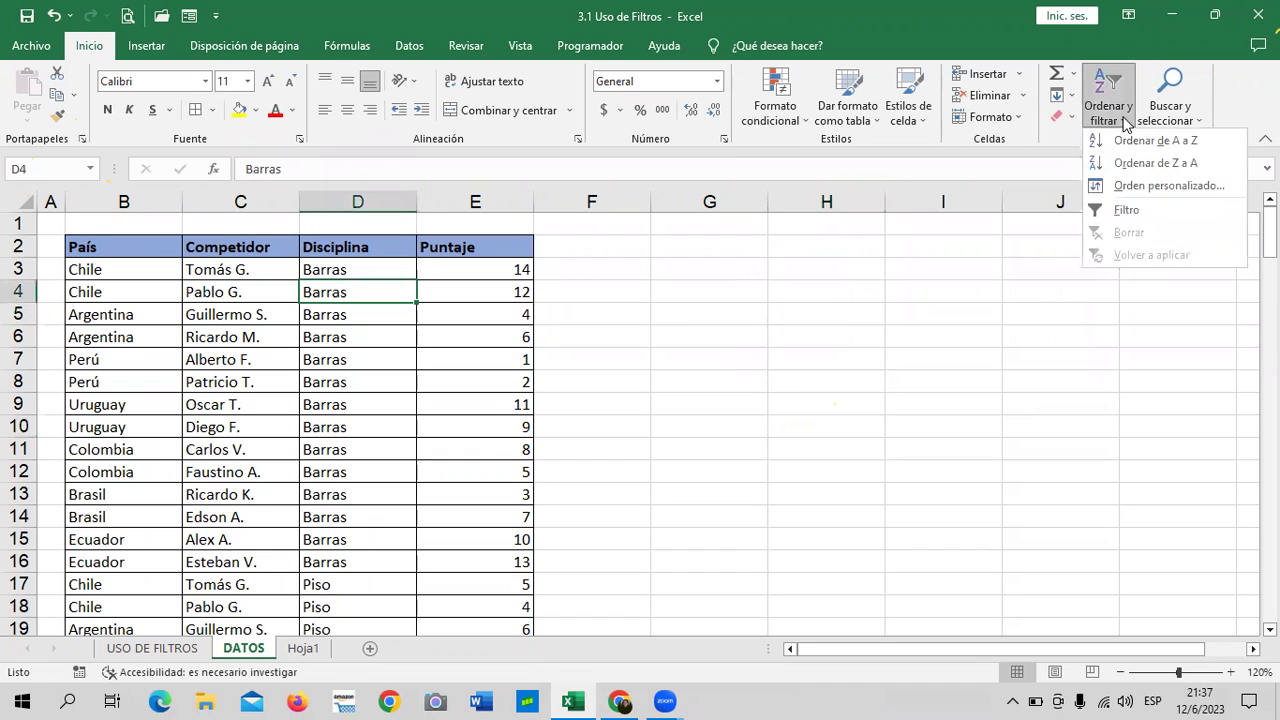
pyautogui.click(1126, 212)
pyautogui.click(386, 402)
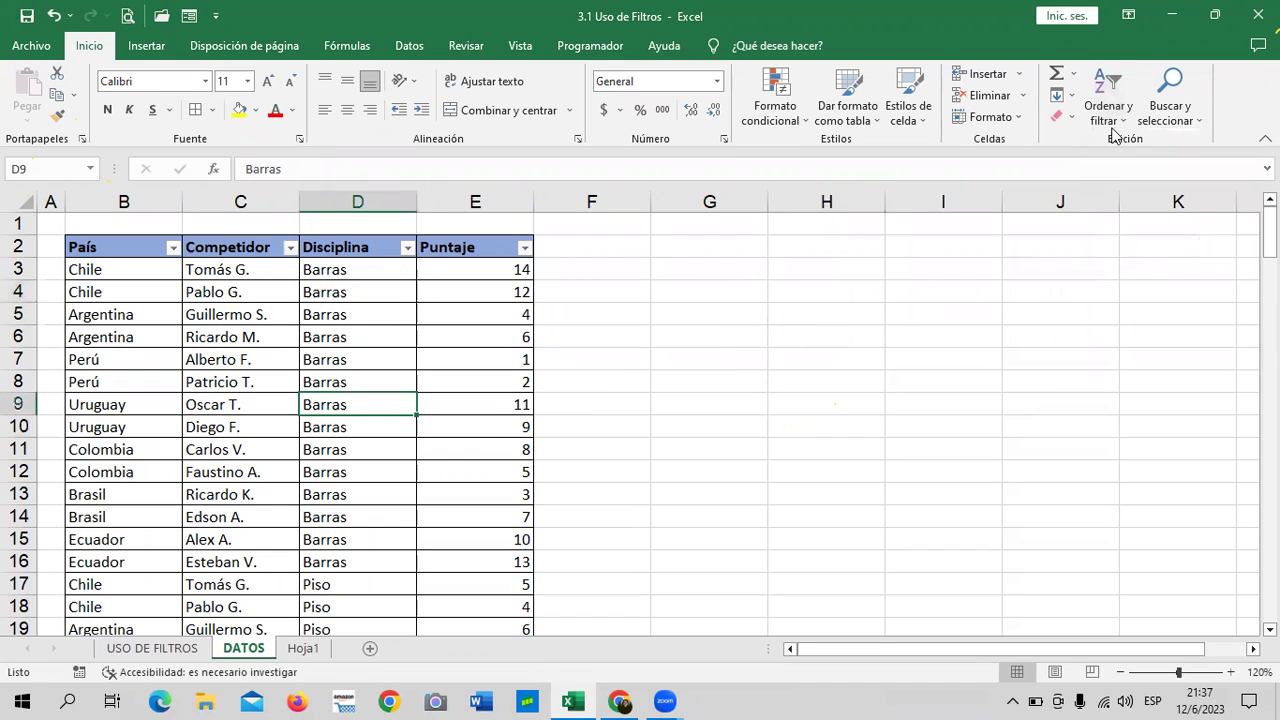
# Switch the ribbon to Insertar to reach Tablas dinámicas recomendadas.
pyautogui.click(146, 46)
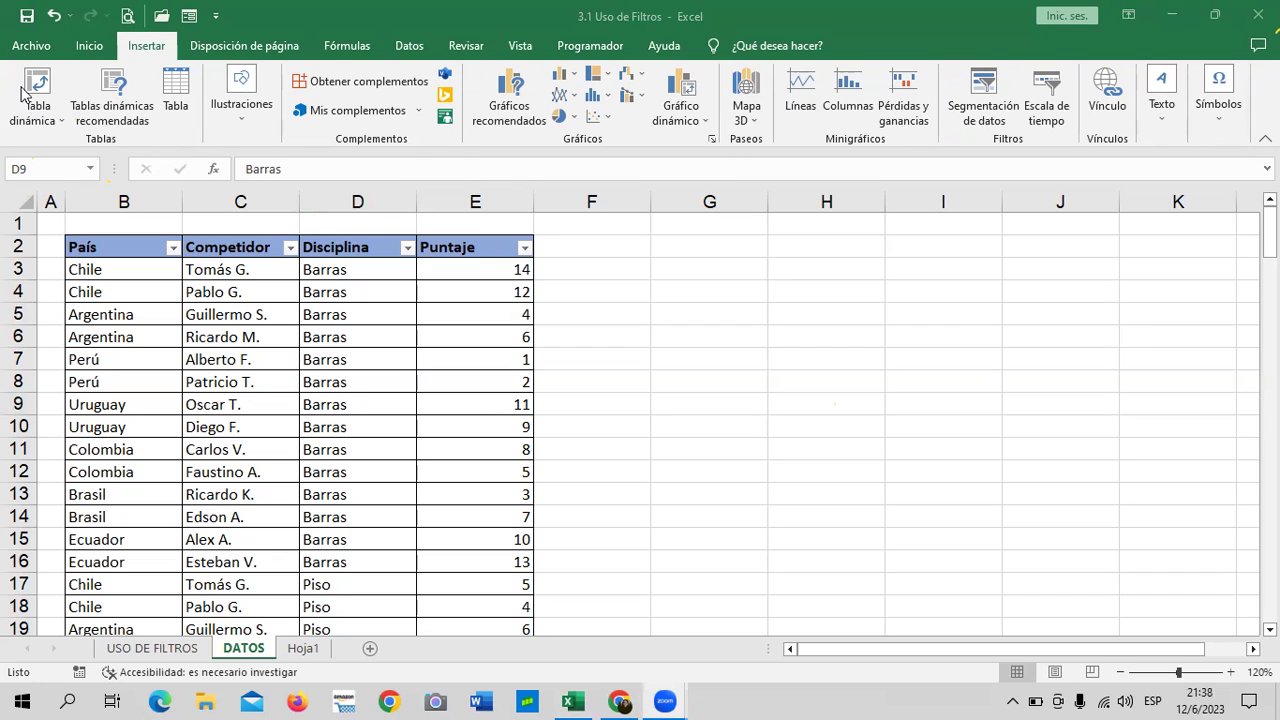
# Insert the recommended 'Cuenta de Competidor por País' pivot table on a new sheet.
pyautogui.click(115, 92)
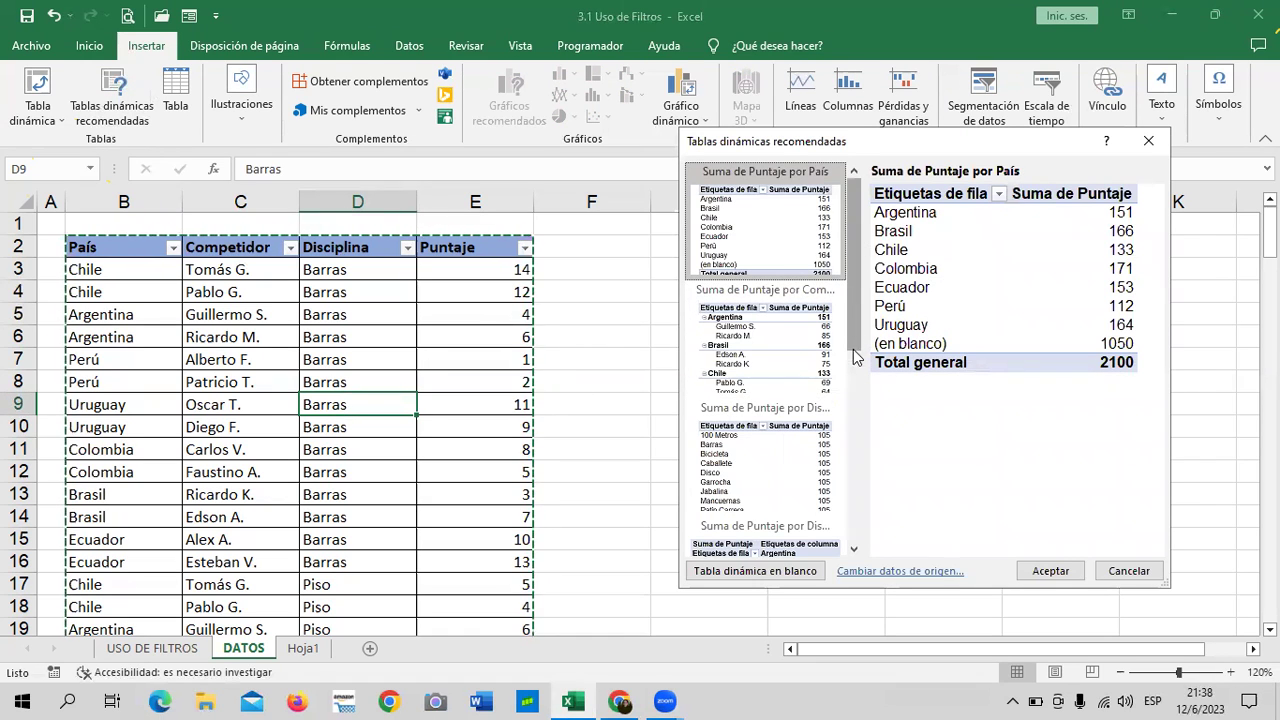
pyautogui.moveTo(853, 349); pyautogui.dragTo(847, 469)
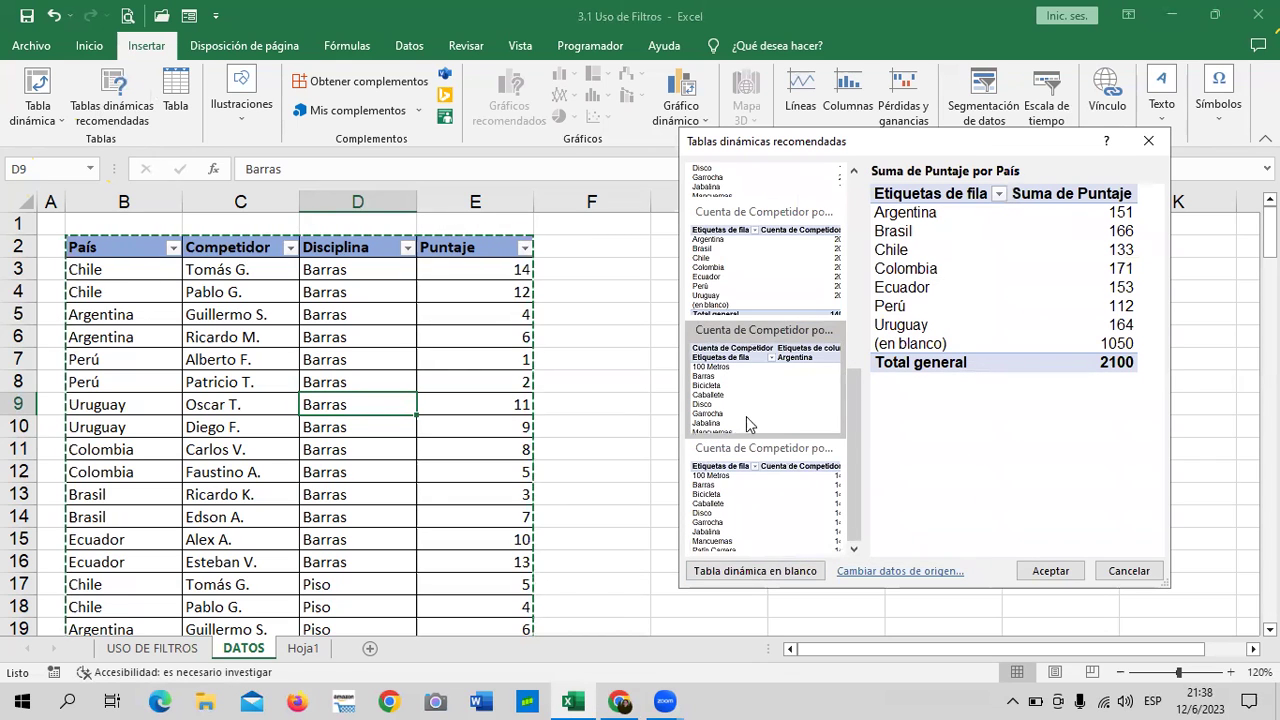
pyautogui.click(791, 262)
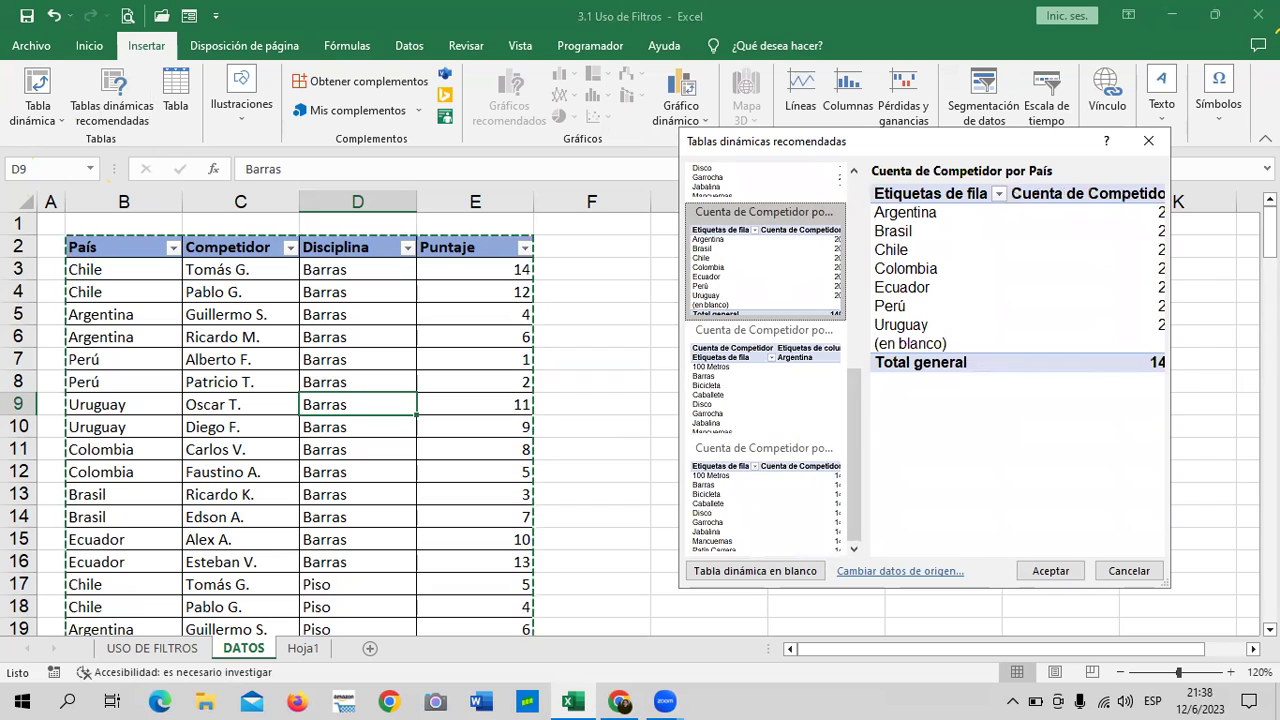
pyautogui.click(1051, 571)
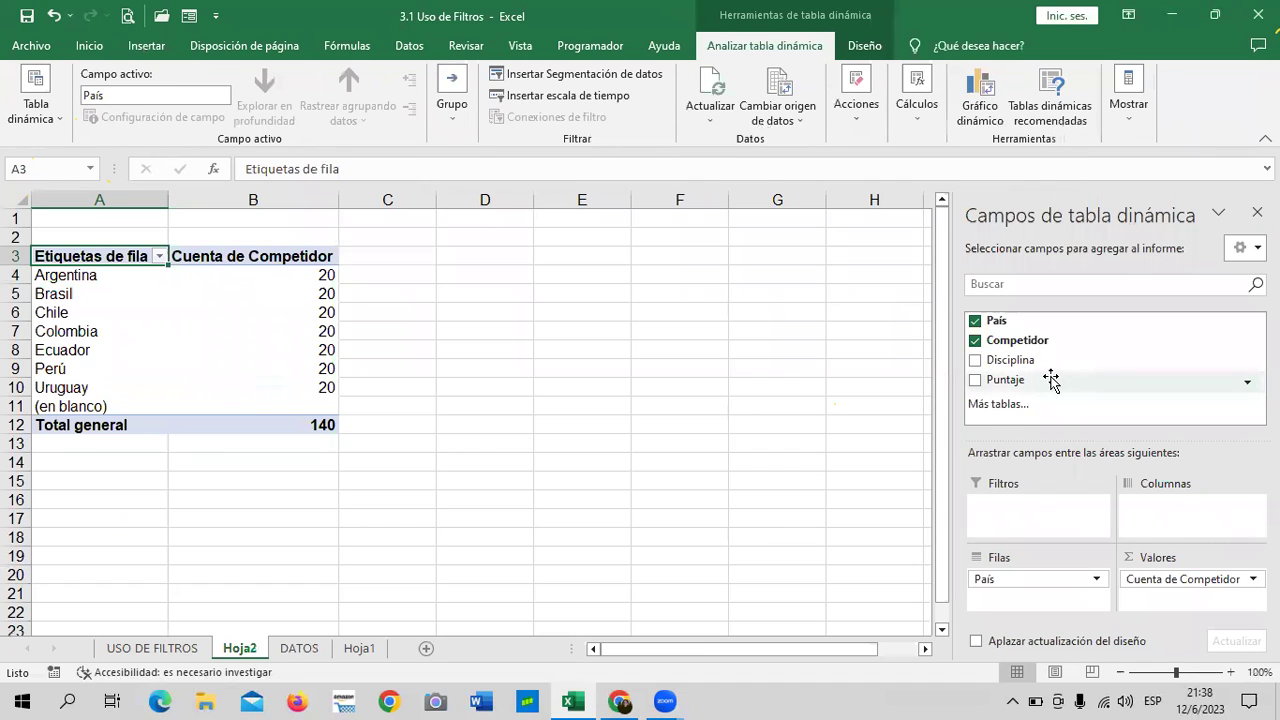
# Add Disciplina as pivot rows and move País into the Columnas area.
pyautogui.click(975, 360)
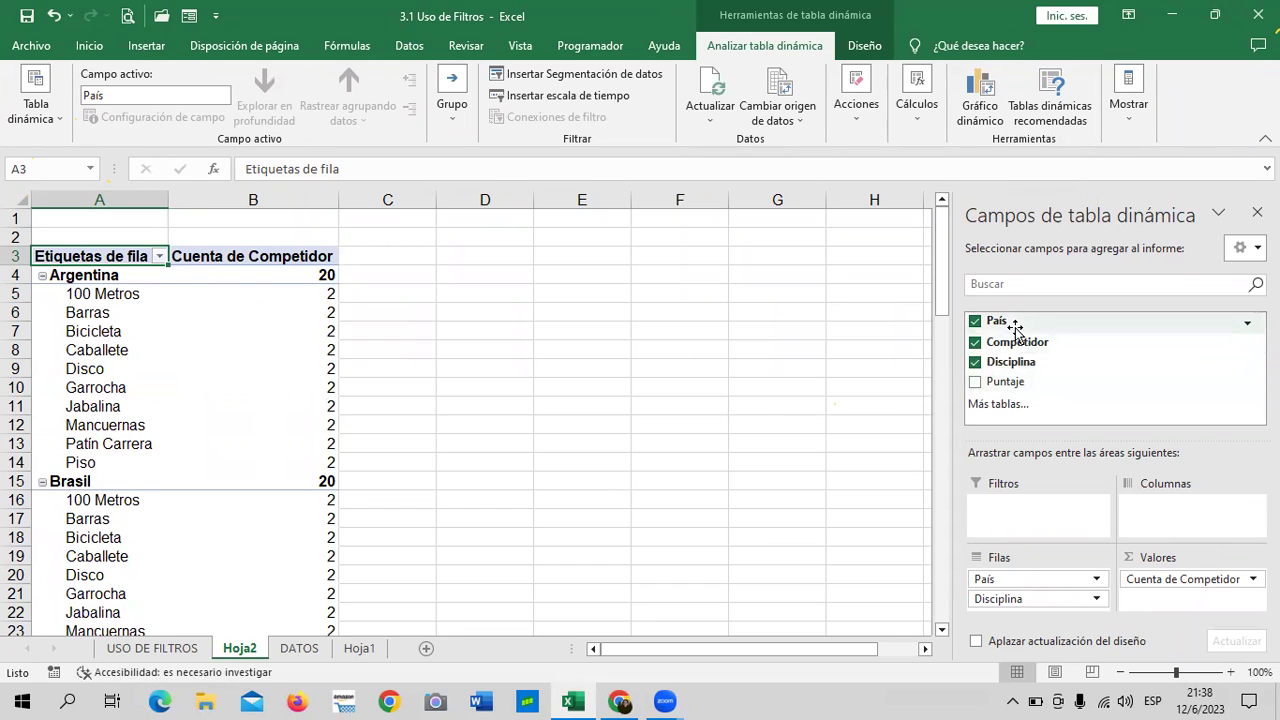
pyautogui.moveTo(1015, 326); pyautogui.dragTo(1170, 514)
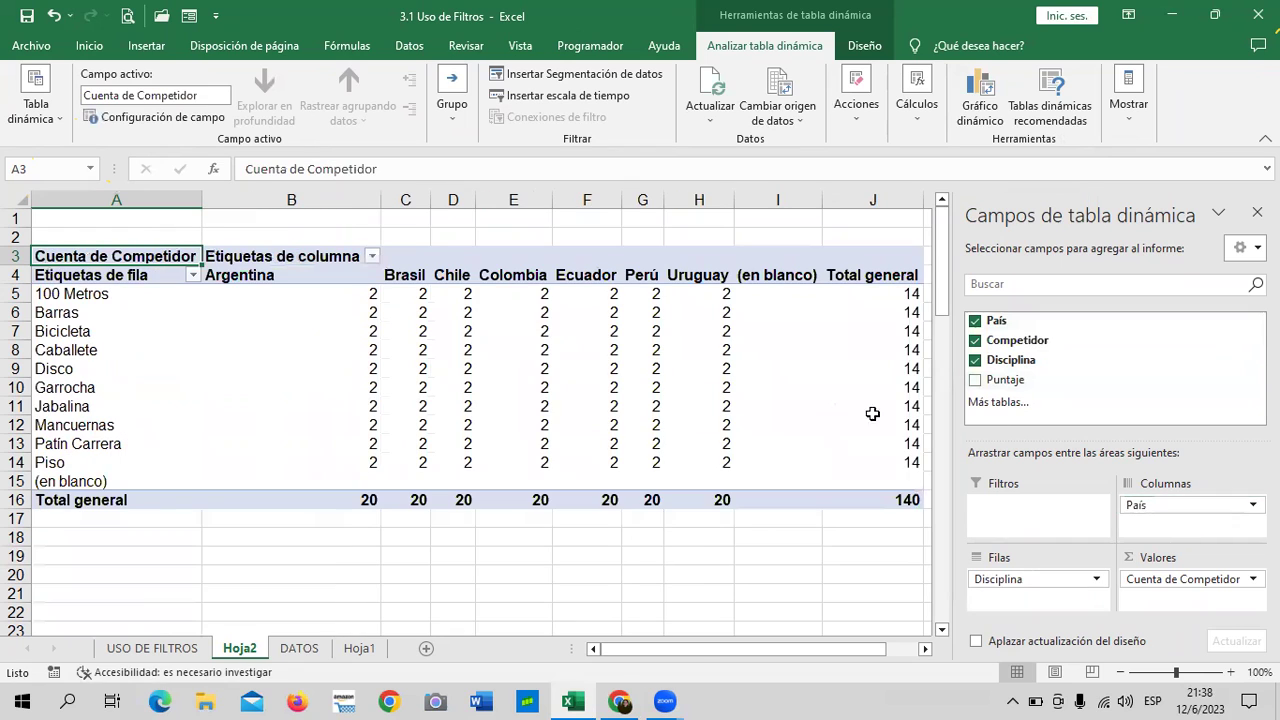
pyautogui.moveTo(780, 649)
pyautogui.mouseDown()
pyautogui.moveTo(701, 648)
pyautogui.moveTo(699, 637)
pyautogui.mouseUp()
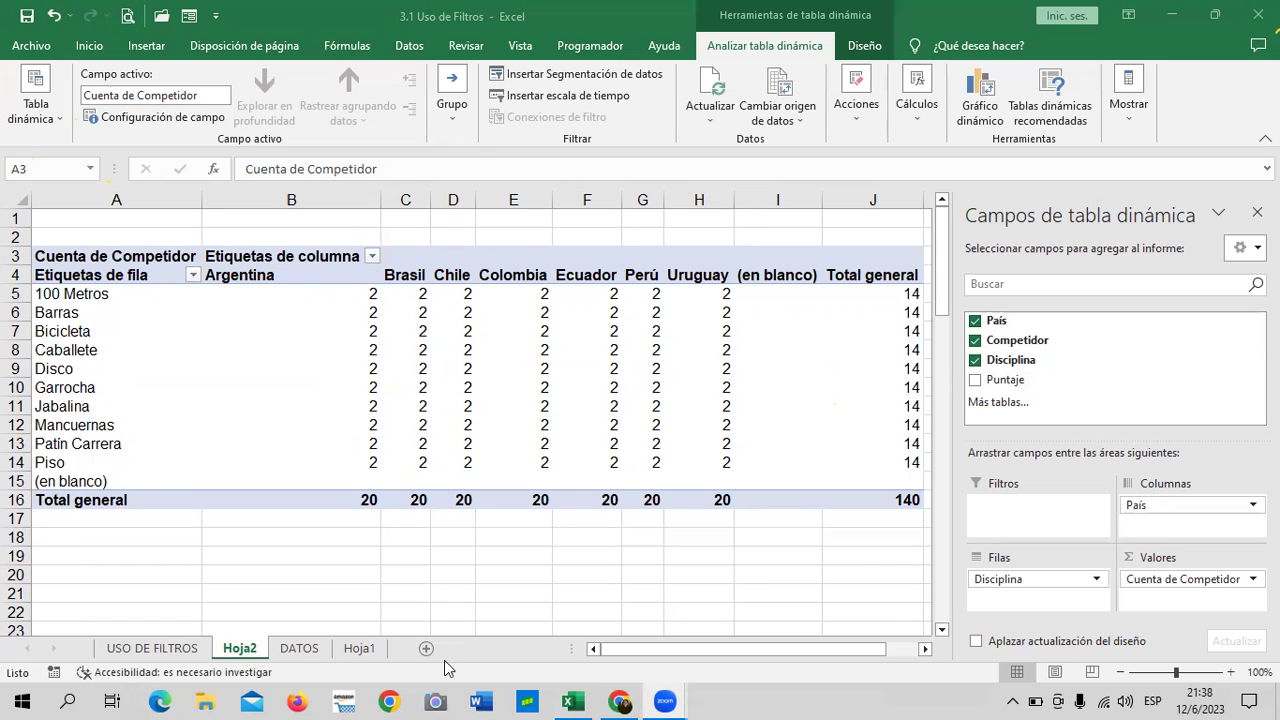
# Delete the Hoja2 sheet, confirming the permanent deletion.
pyautogui.click(240, 648)
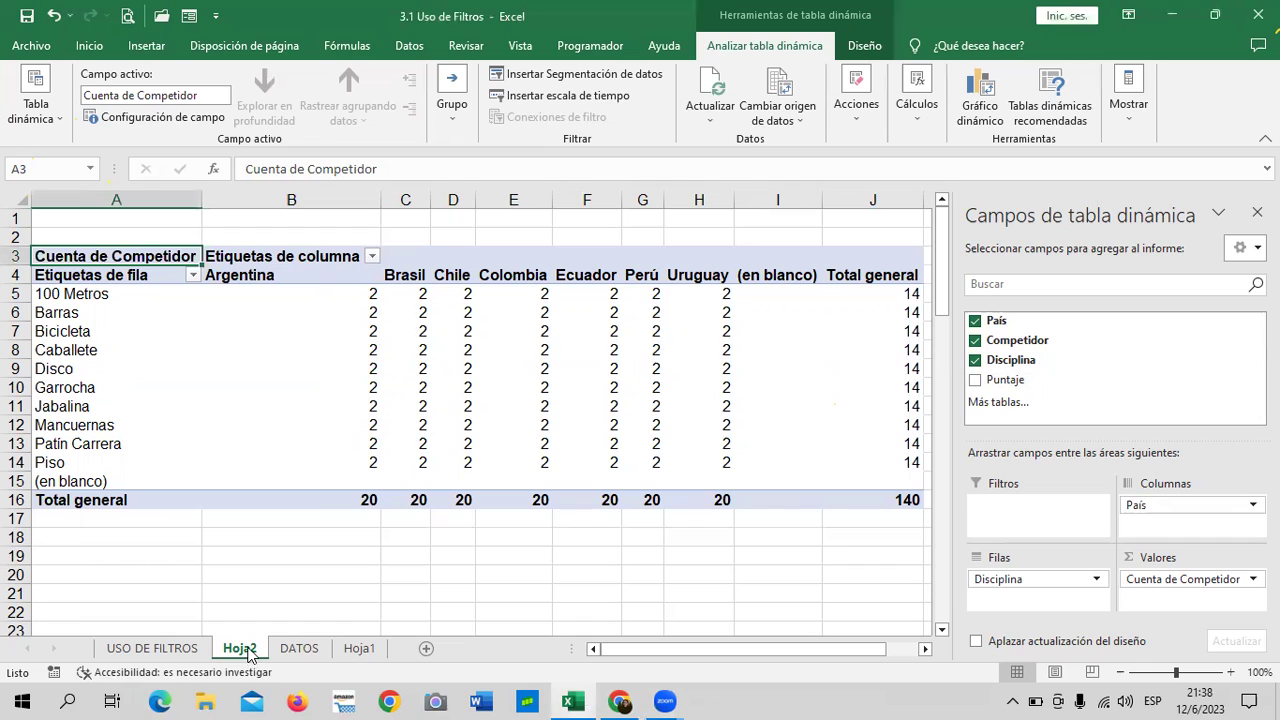
pyautogui.rightClick(240, 652)
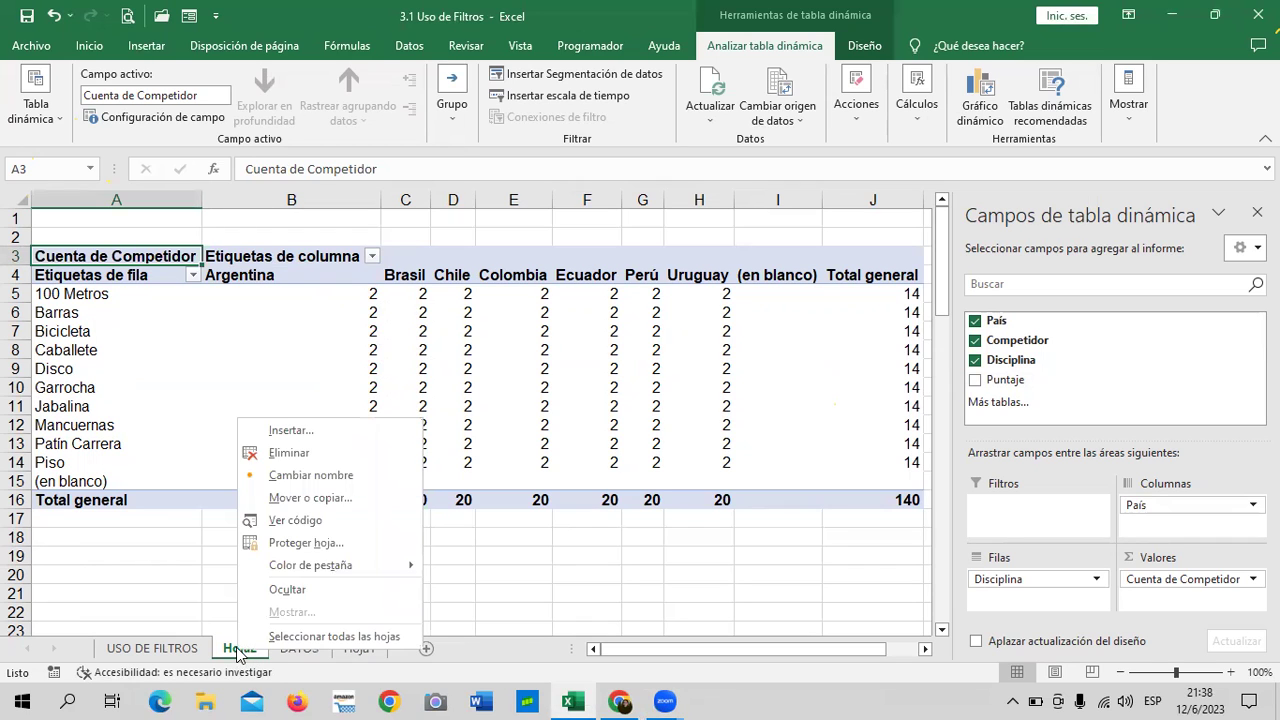
pyautogui.click(258, 452)
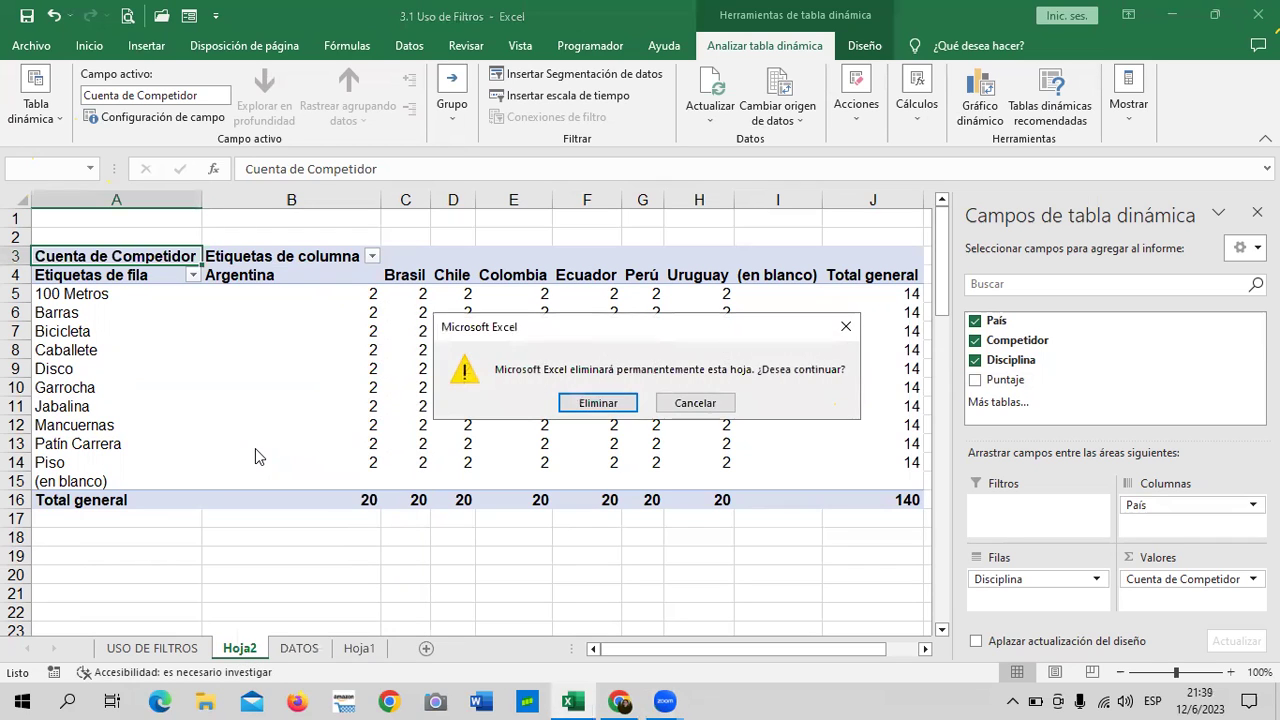
pyautogui.click(598, 403)
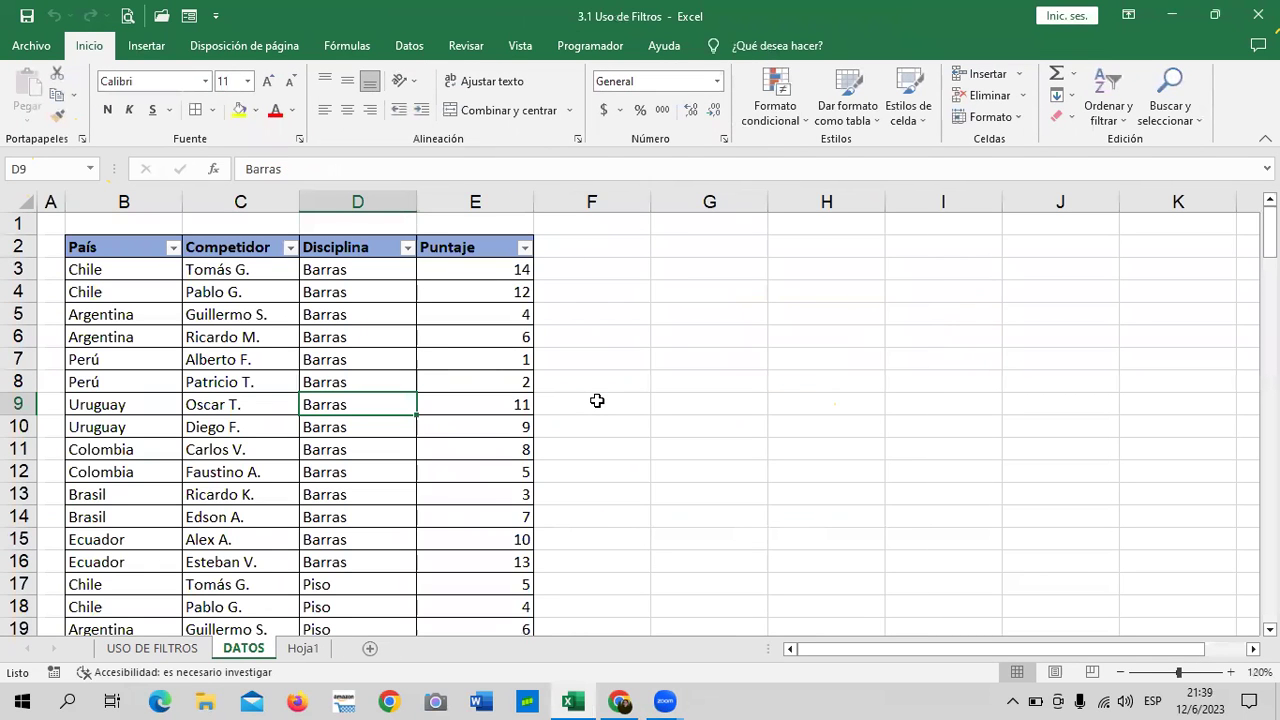
# Select empty cell G5 beside the DATOS table and scroll through its rows.
pyautogui.click(779, 340)
pyautogui.click(726, 305)
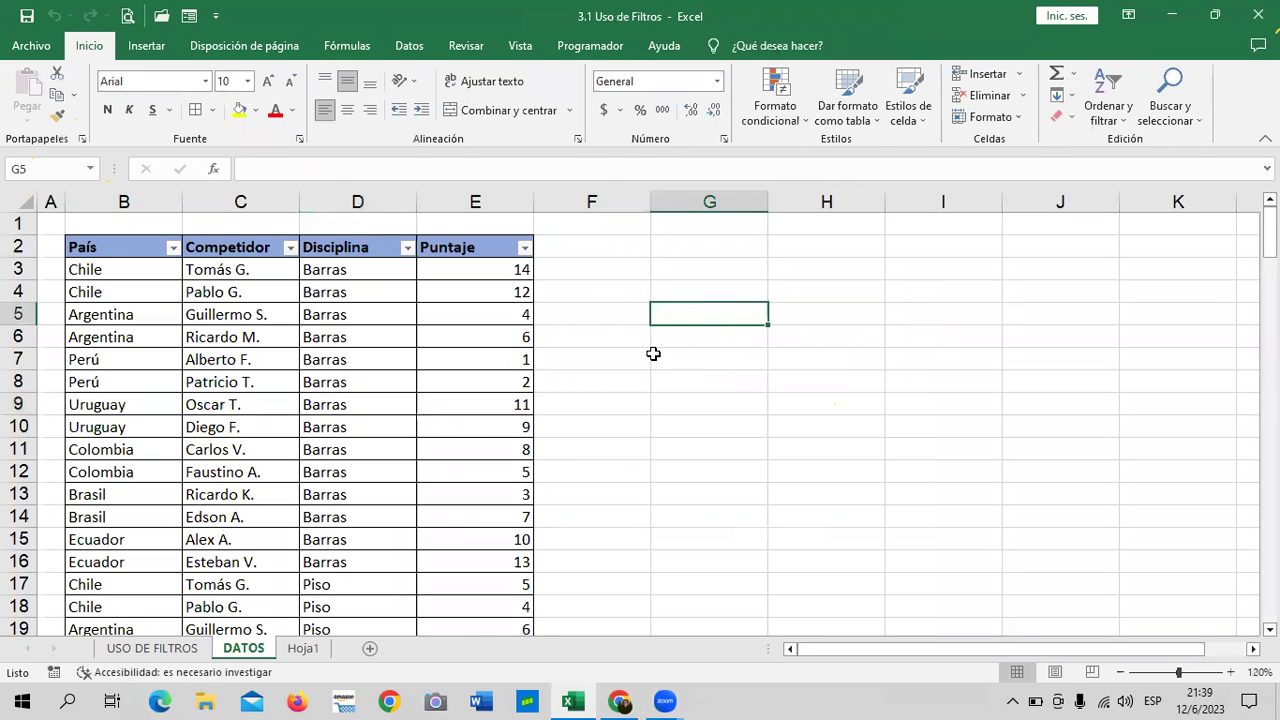
pyautogui.scroll(-5, 411, 506)
pyautogui.scroll(-6, 423, 514)
pyautogui.scroll(8, 411, 537)
pyautogui.scroll(3, 409, 540)
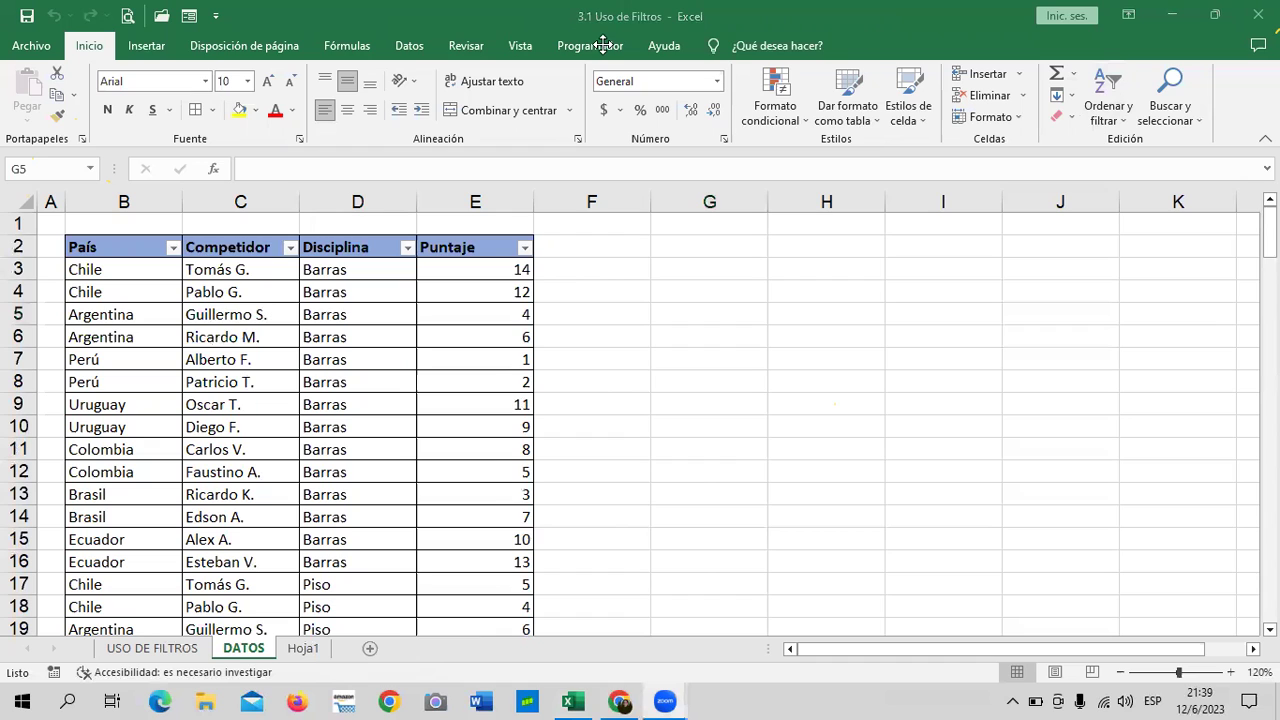
# On USO DE FILTROS, jump from A1 down to row 16441 and back to the top.
pyautogui.click(140, 648)
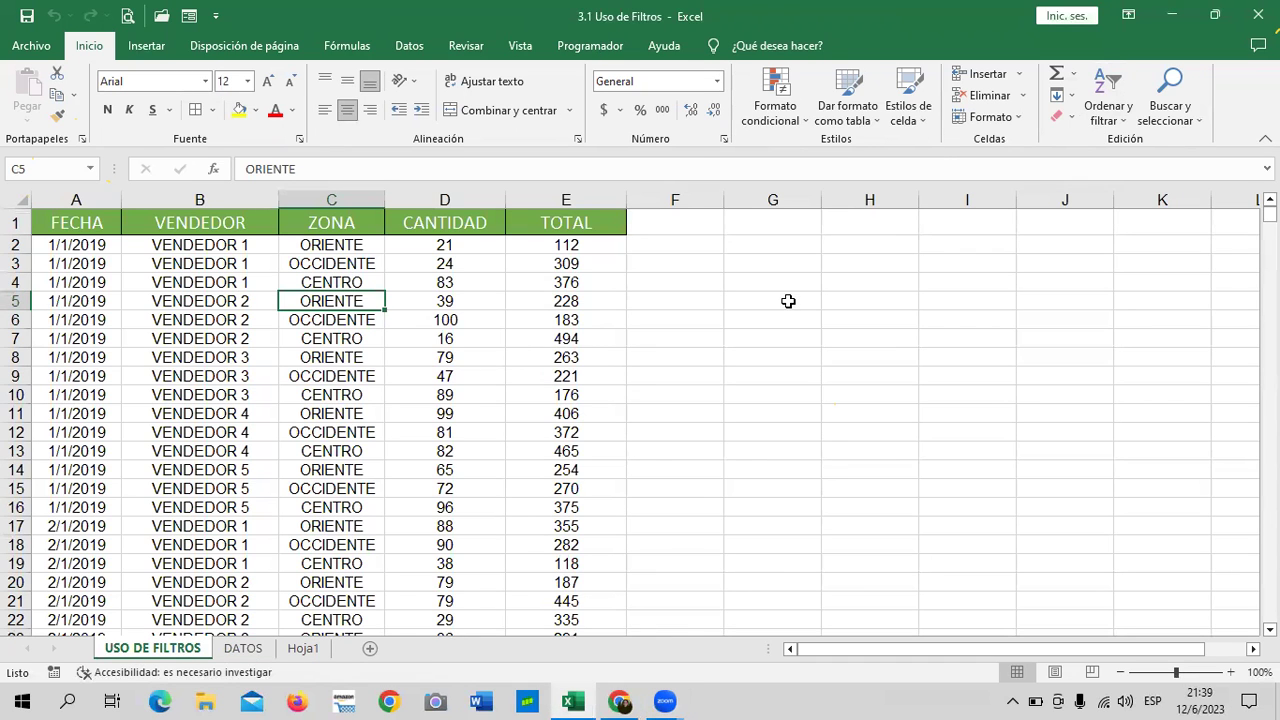
pyautogui.click(98, 215)
pyautogui.hotkey('ctrl', 'Down')
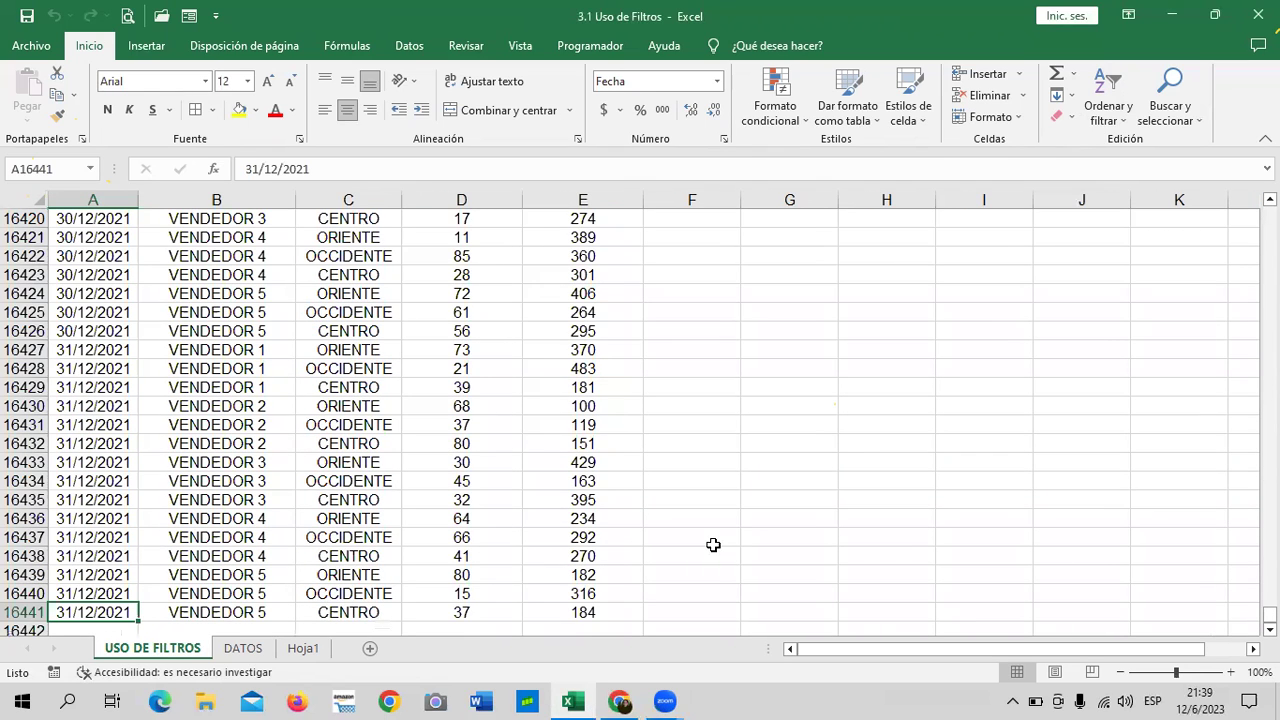
pyautogui.hotkey('ctrl', 'Up')
pyautogui.click(382, 289)
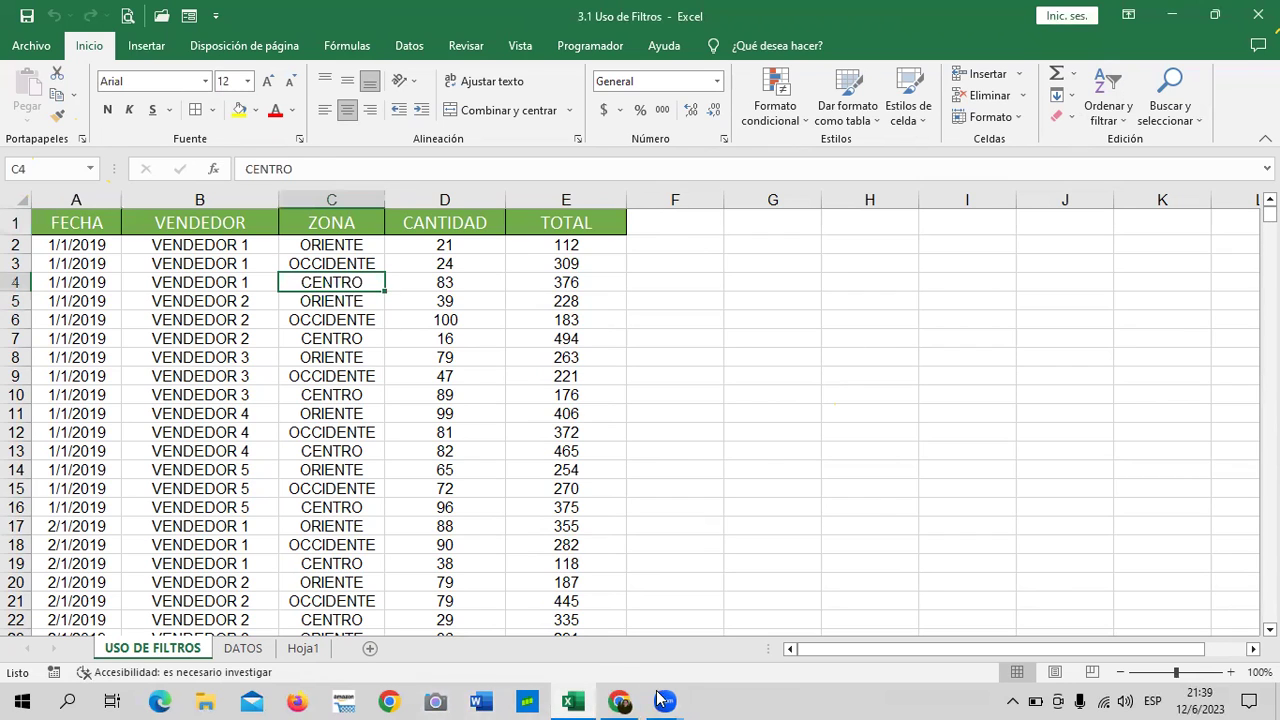
# In Chrome, go on to the course's next lesson, 3.2 Uso de filtros.
pyautogui.click(620, 701)
pyautogui.scroll(-2, 658, 448)
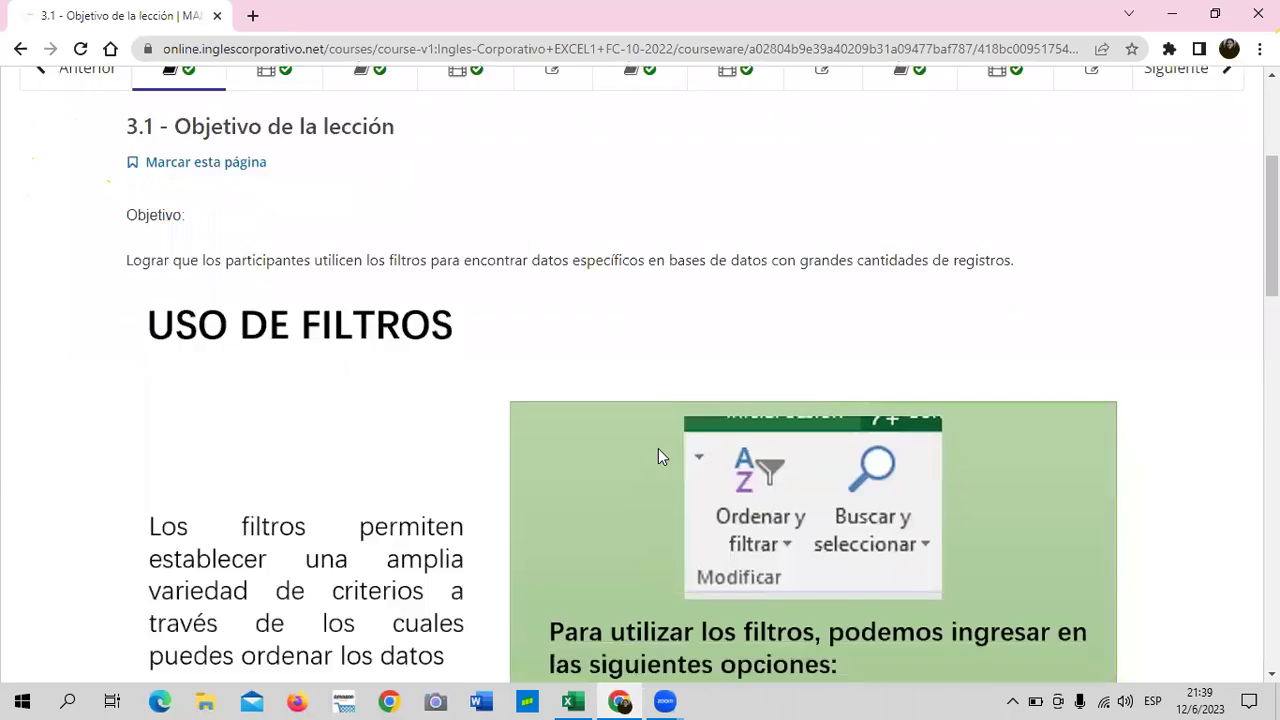
pyautogui.scroll(-10, 624, 534)
pyautogui.scroll(-5, 622, 537)
pyautogui.scroll(3, 622, 537)
pyautogui.scroll(-5, 666, 517)
pyautogui.click(680, 447)
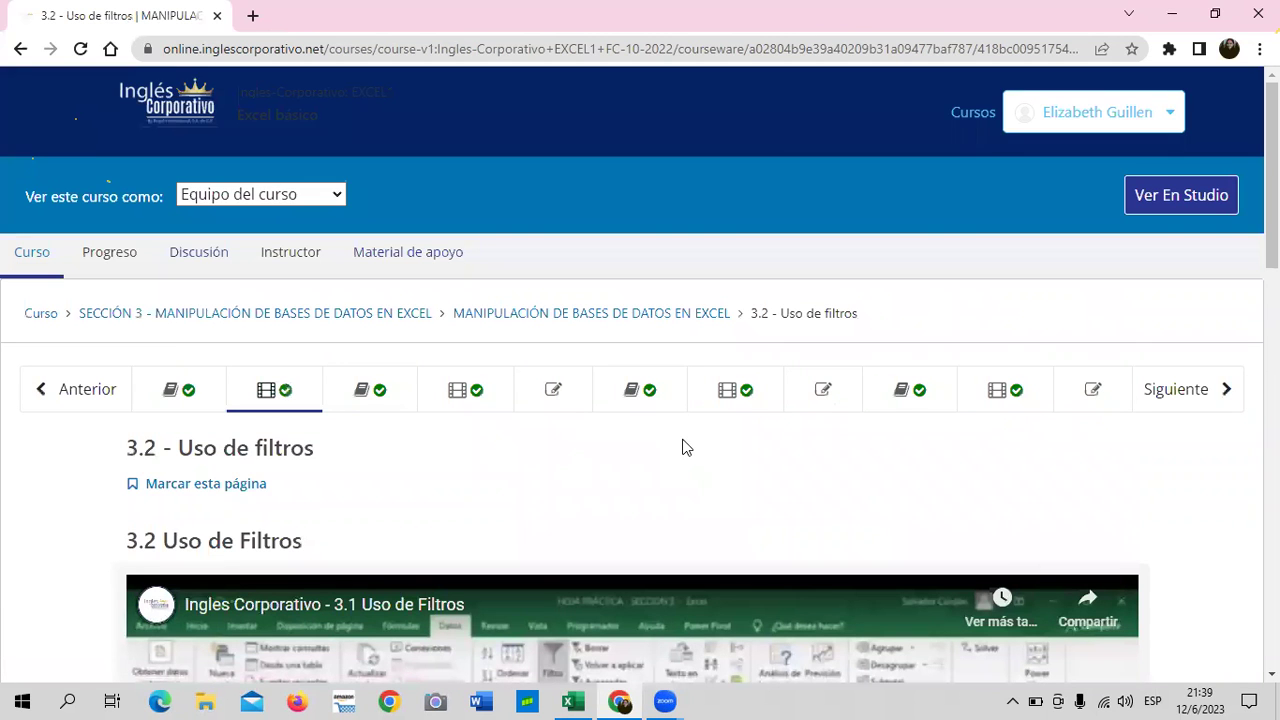
# Scroll down to the lesson video, then return to the Excel workbook.
pyautogui.scroll(-1, 620, 430)
pyautogui.scroll(-3, 620, 430)
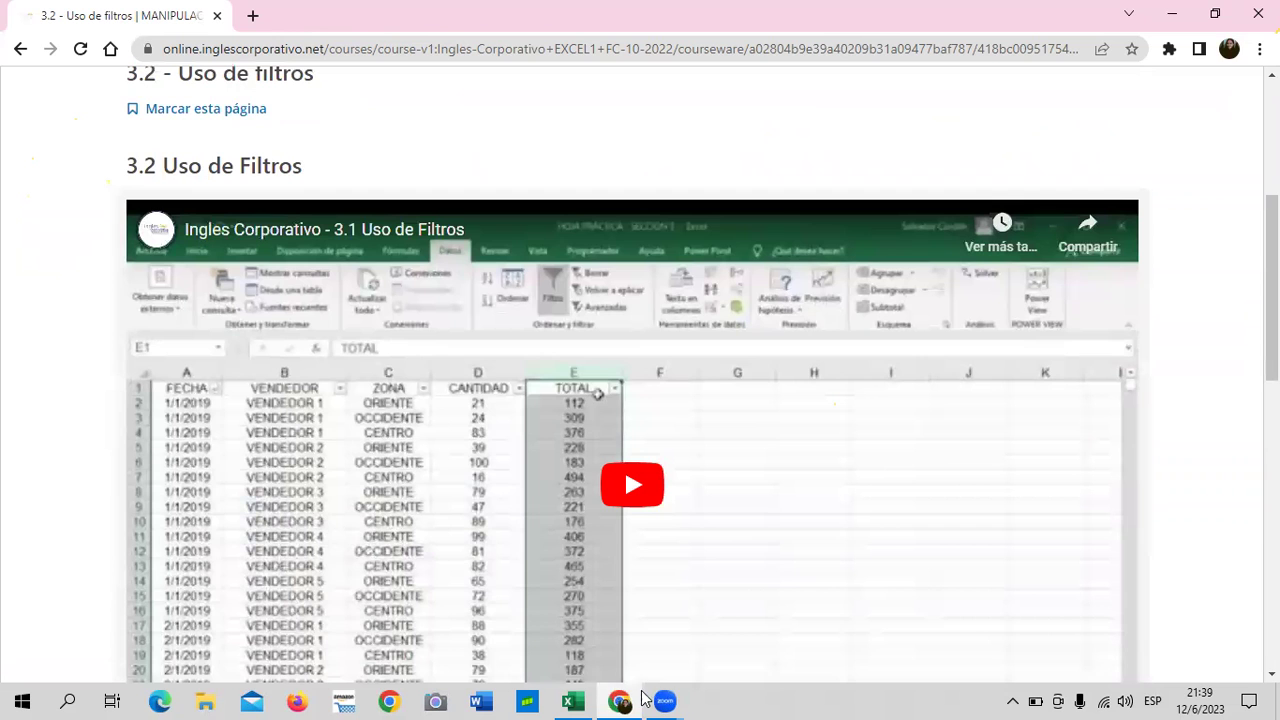
pyautogui.moveTo(581, 700)
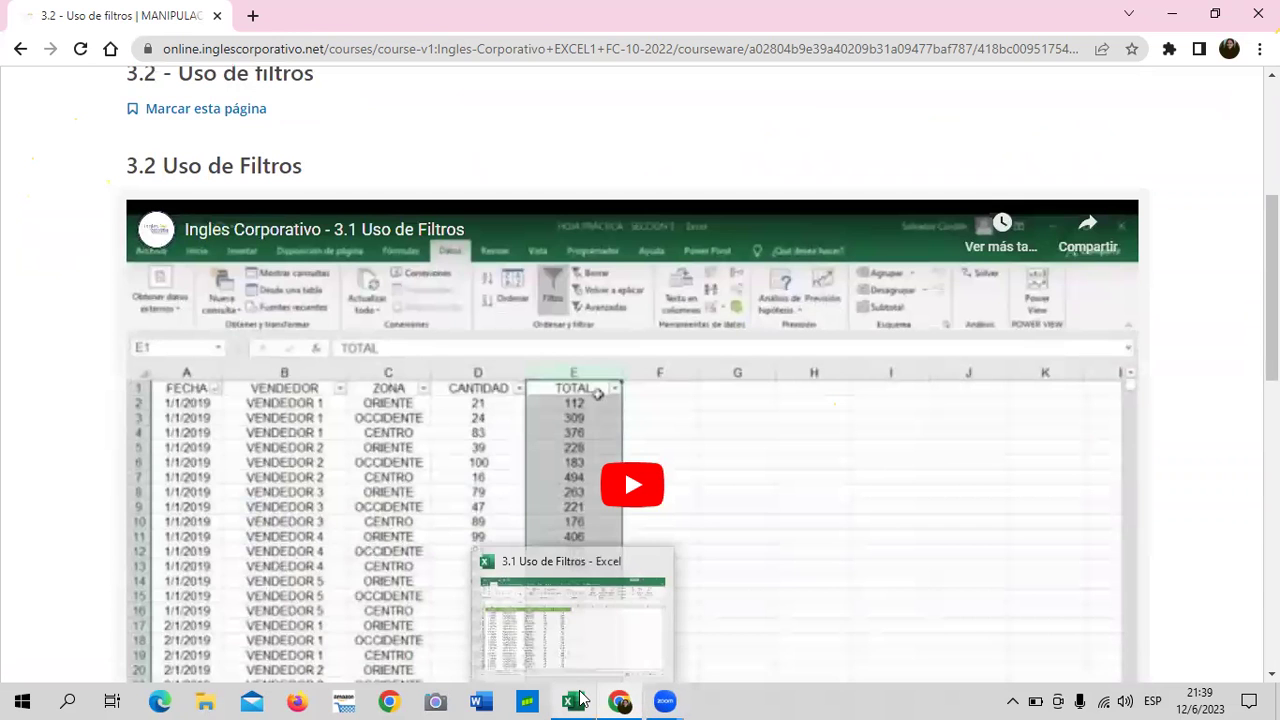
pyautogui.click(586, 651)
# On the DATOS sheet, try an ascending sort, dismiss the range warning, and select the País header.
pyautogui.click(243, 648)
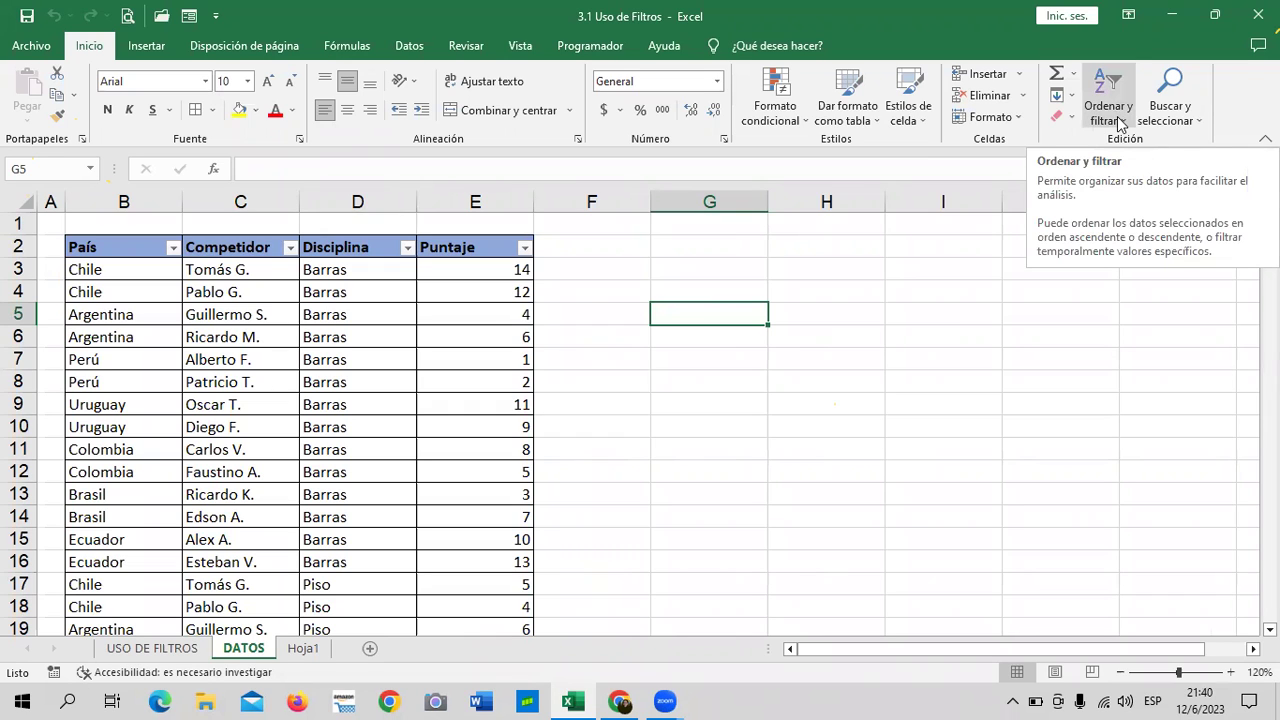
pyautogui.click(1120, 124)
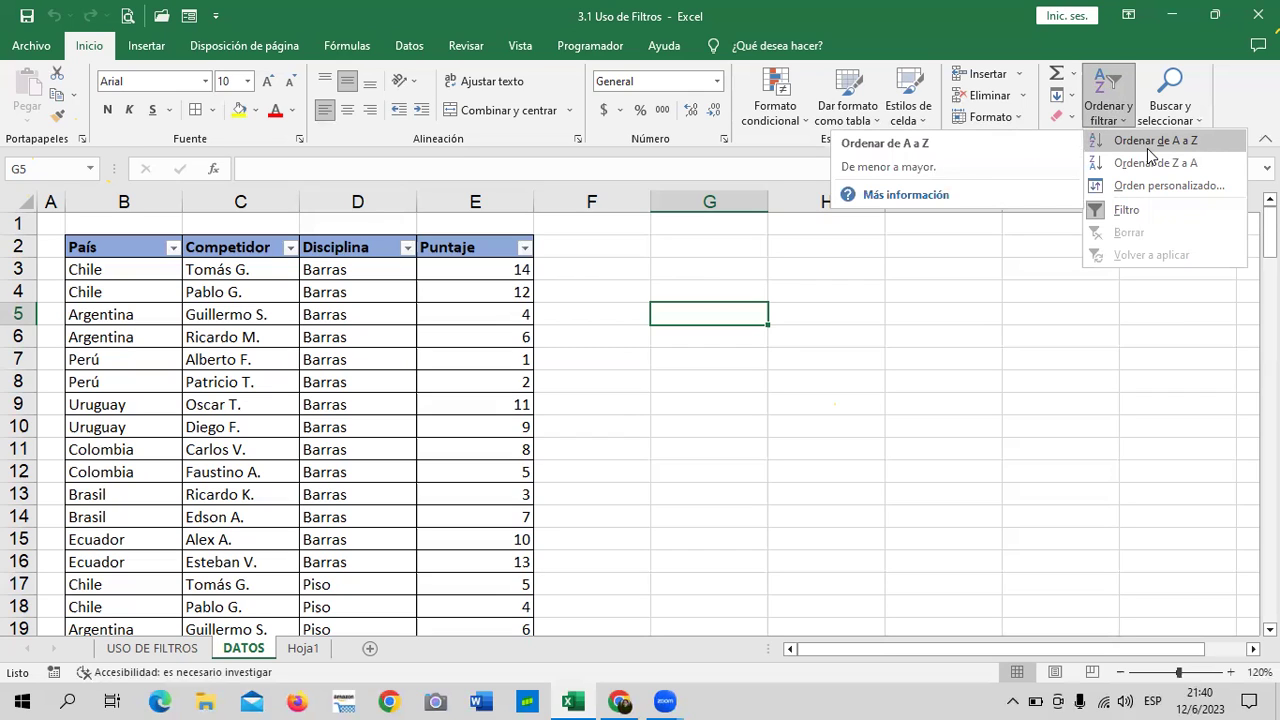
pyautogui.click(1148, 150)
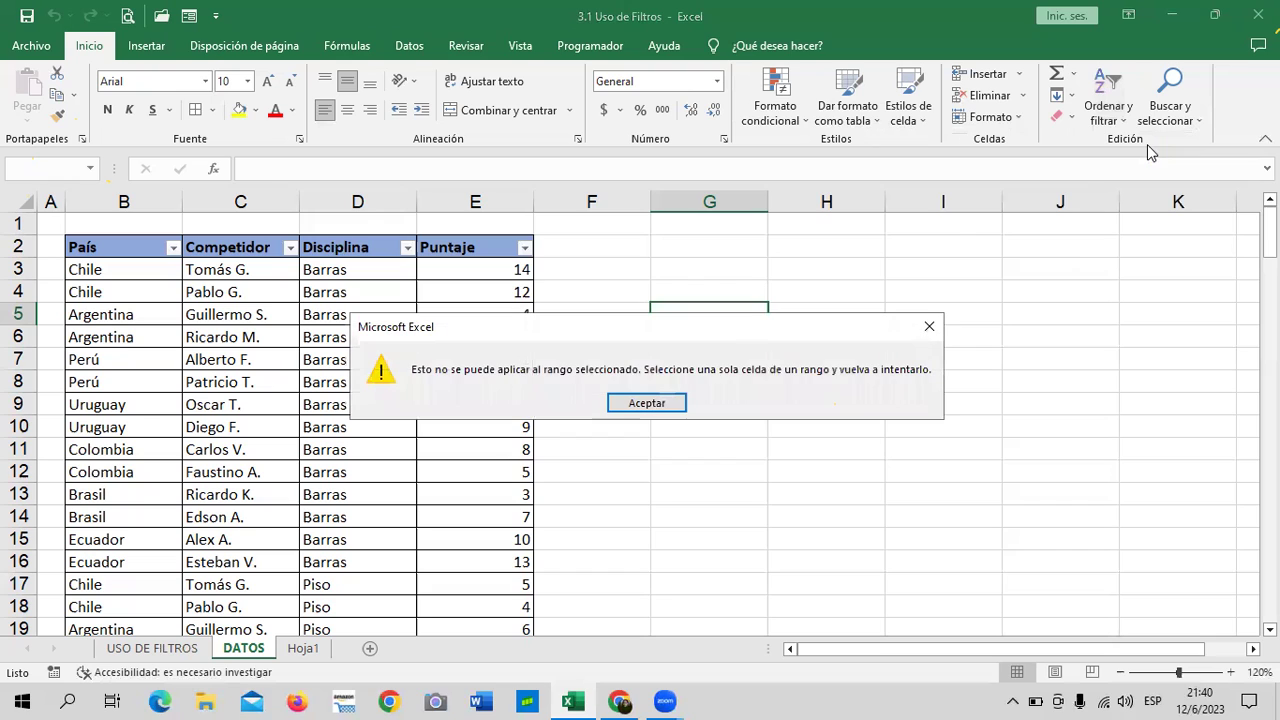
pyautogui.click(928, 326)
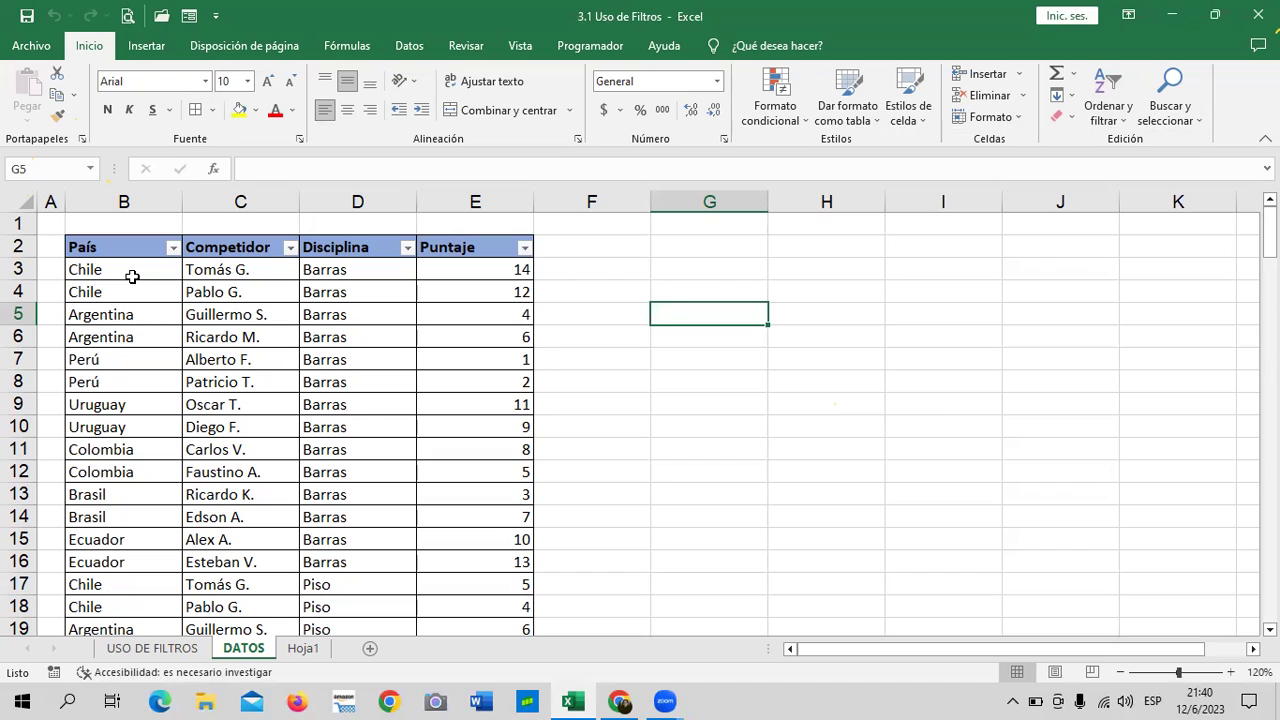
pyautogui.click(127, 245)
# Select the table range B2:E143 and sort it A to Z by País.
pyautogui.click(144, 201)
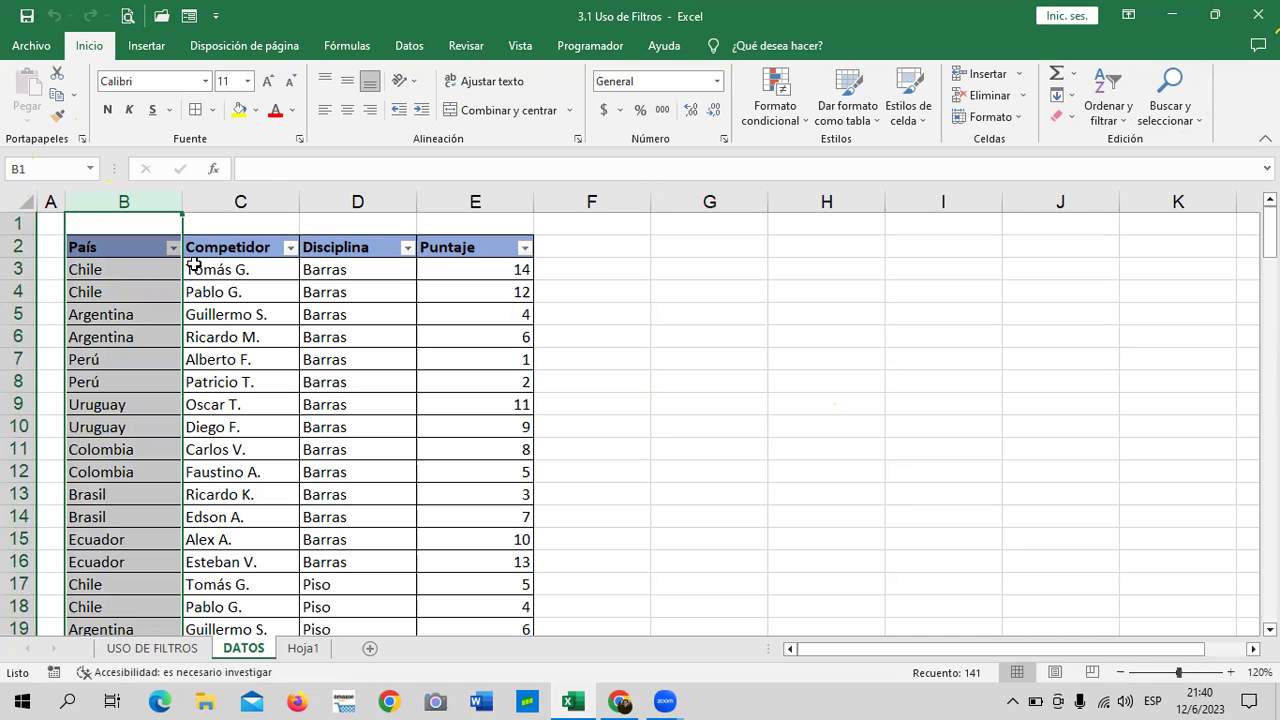
pyautogui.click(720, 371)
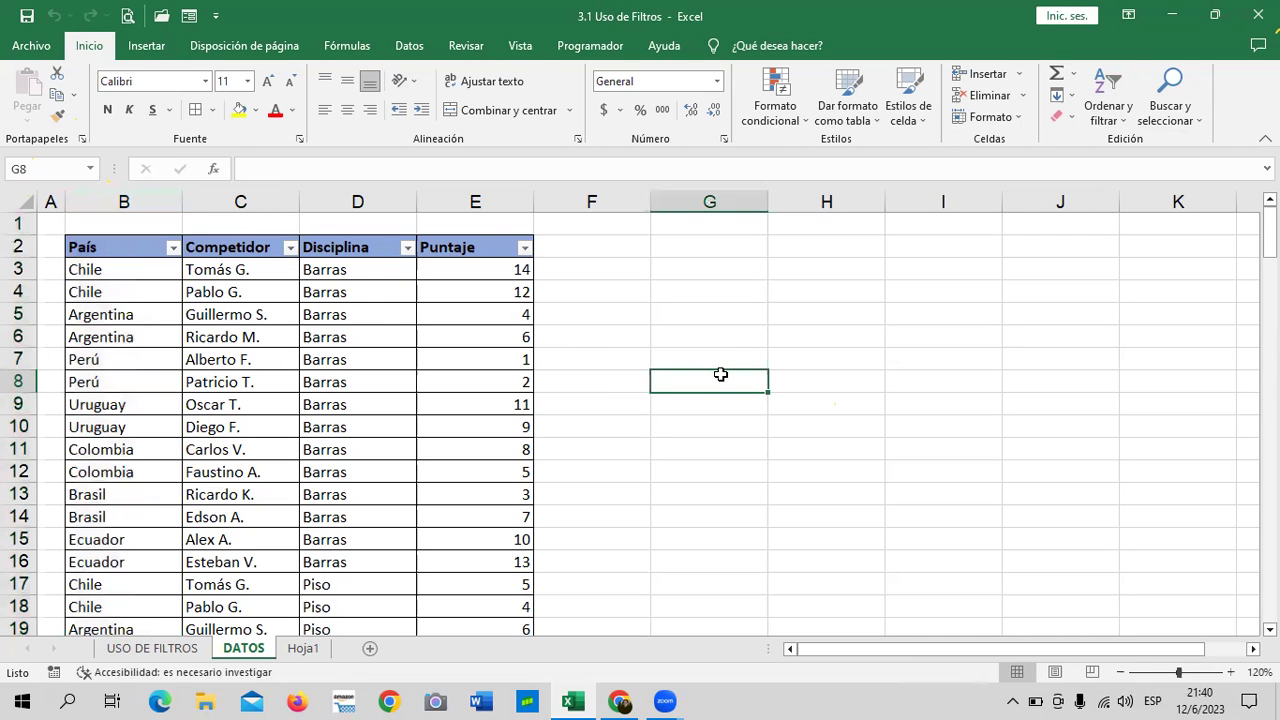
pyautogui.moveTo(157, 243); pyautogui.dragTo(250, 314)
pyautogui.moveTo(477, 603)
pyautogui.mouseDown()
pyautogui.moveTo(481, 697)
pyautogui.moveTo(505, 544)
pyautogui.mouseUp()
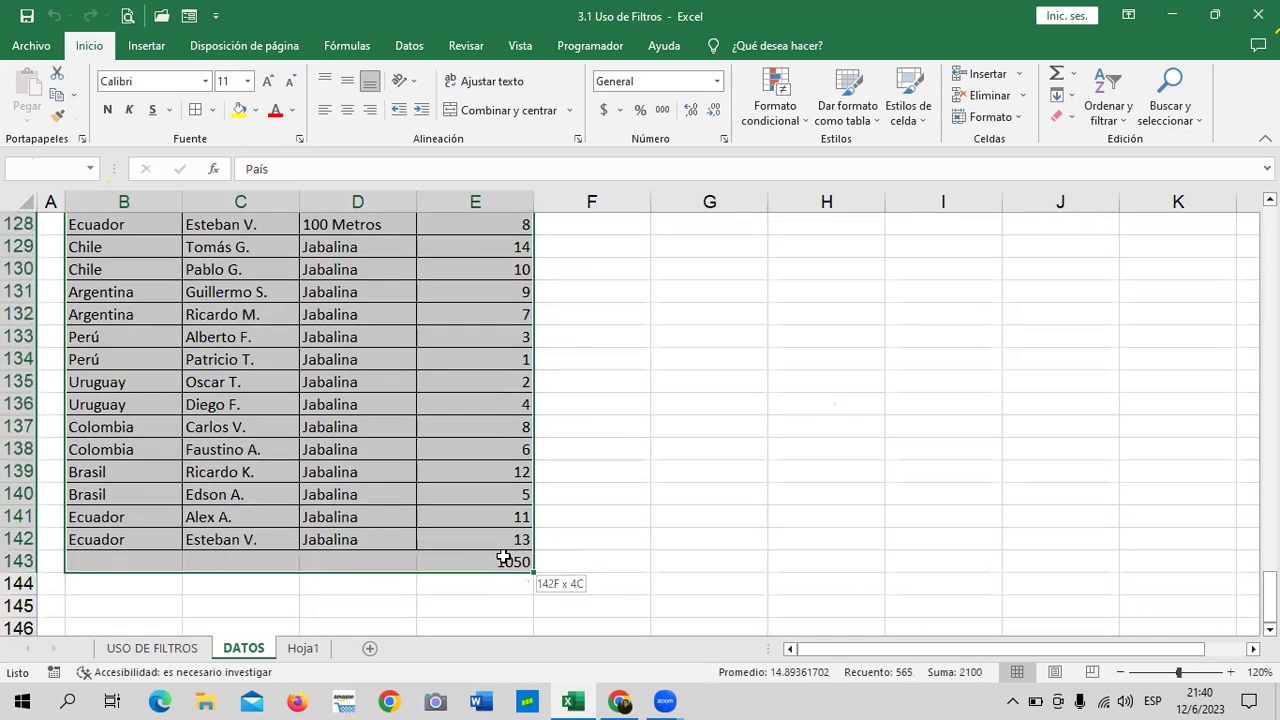
pyautogui.moveTo(505, 544); pyautogui.dragTo(506, 562)
pyautogui.click(1116, 112)
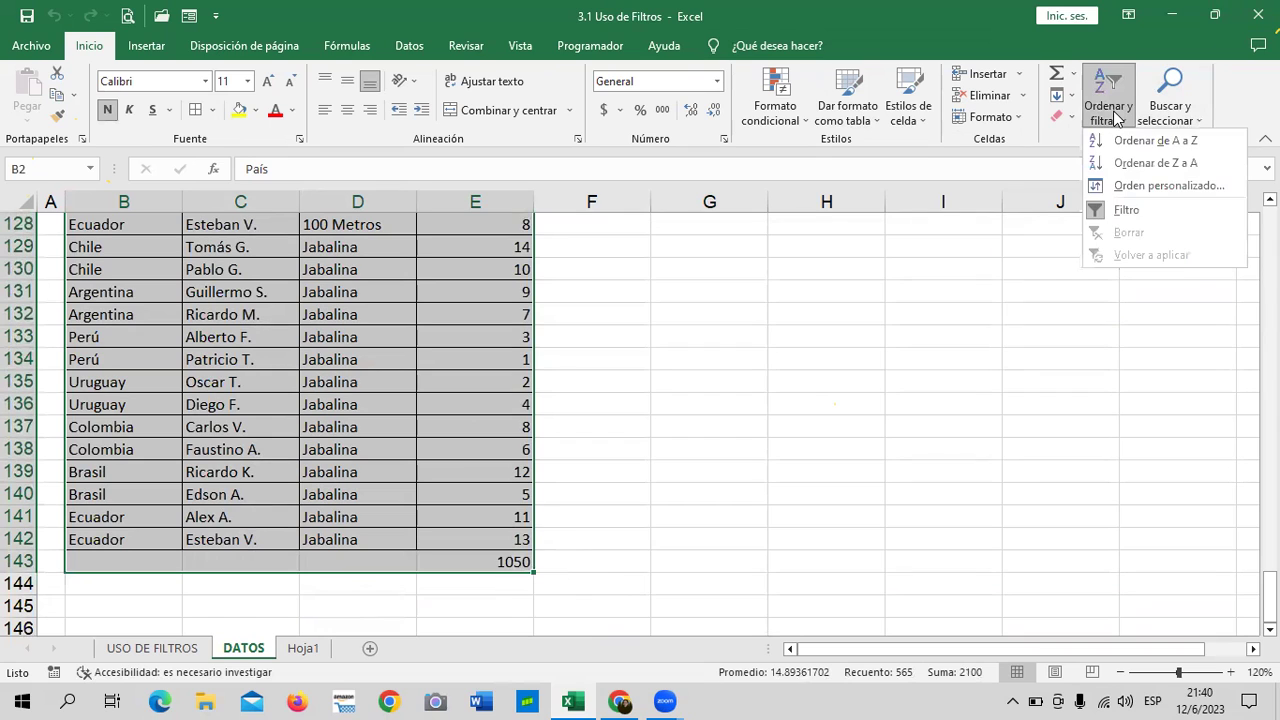
pyautogui.click(1135, 142)
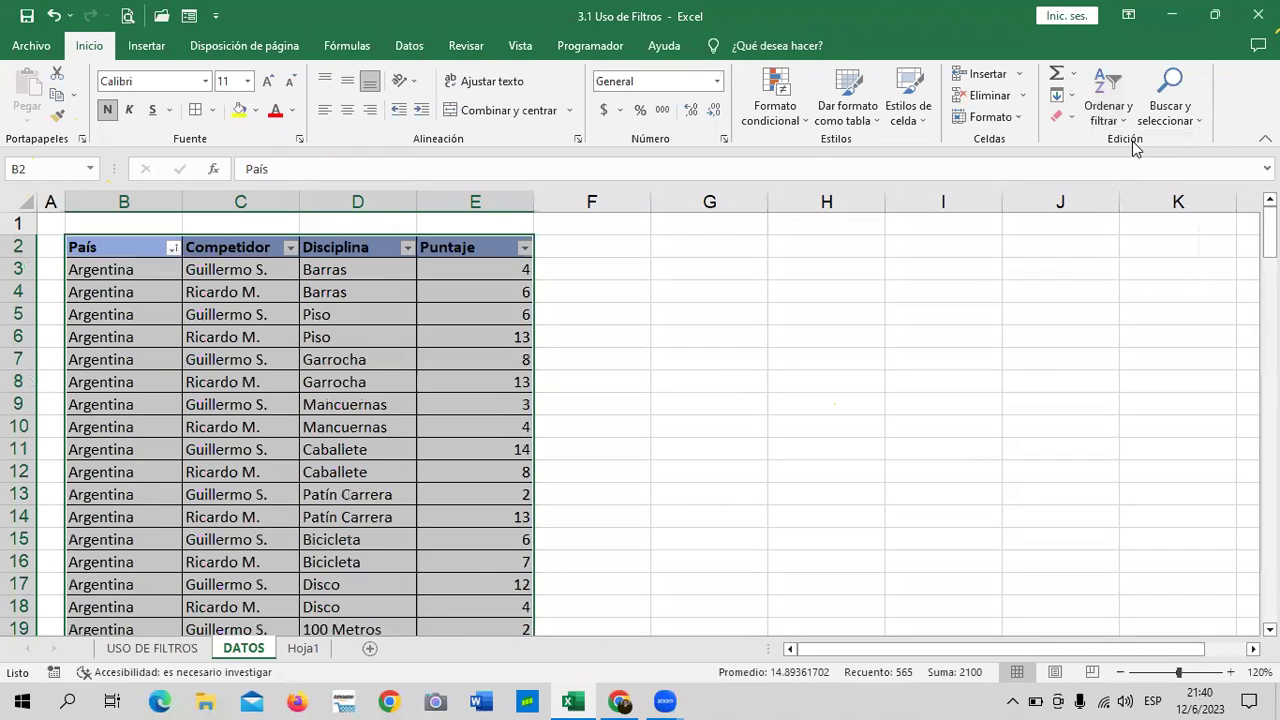
pyautogui.click(744, 383)
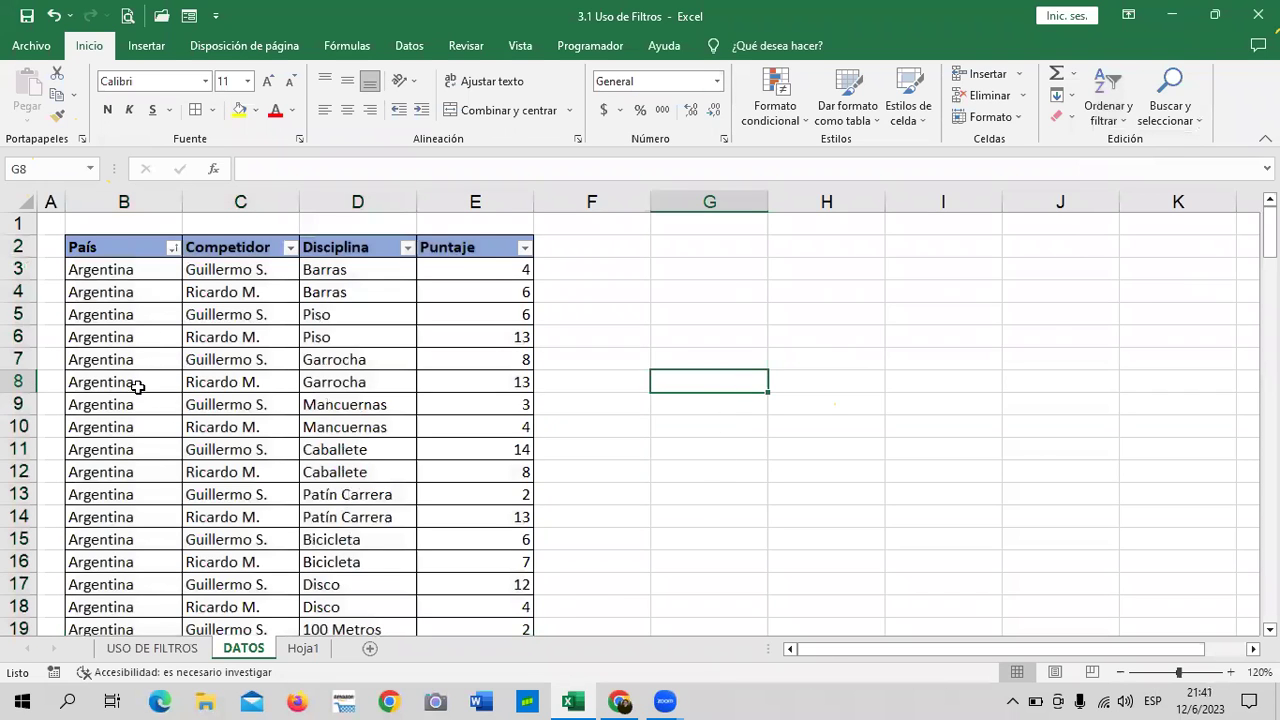
pyautogui.scroll(-2, 137, 386)
pyautogui.scroll(-1, 130, 392)
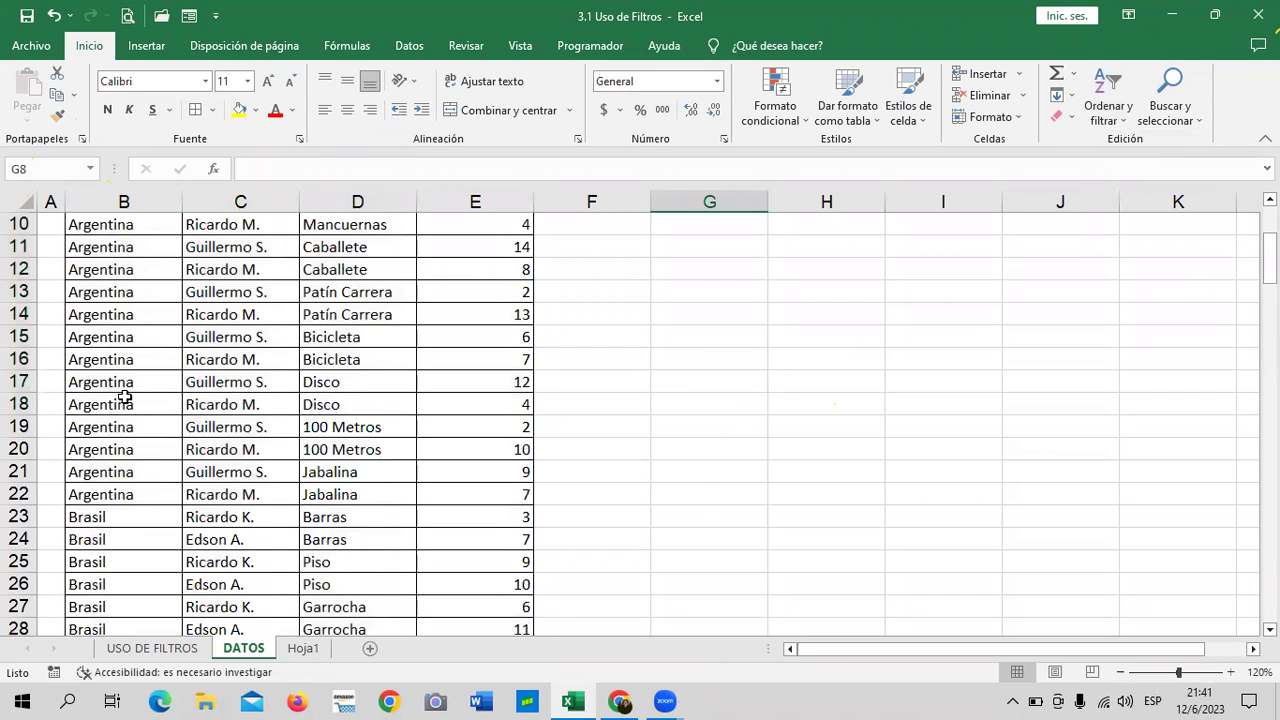
pyautogui.scroll(3, 124, 397)
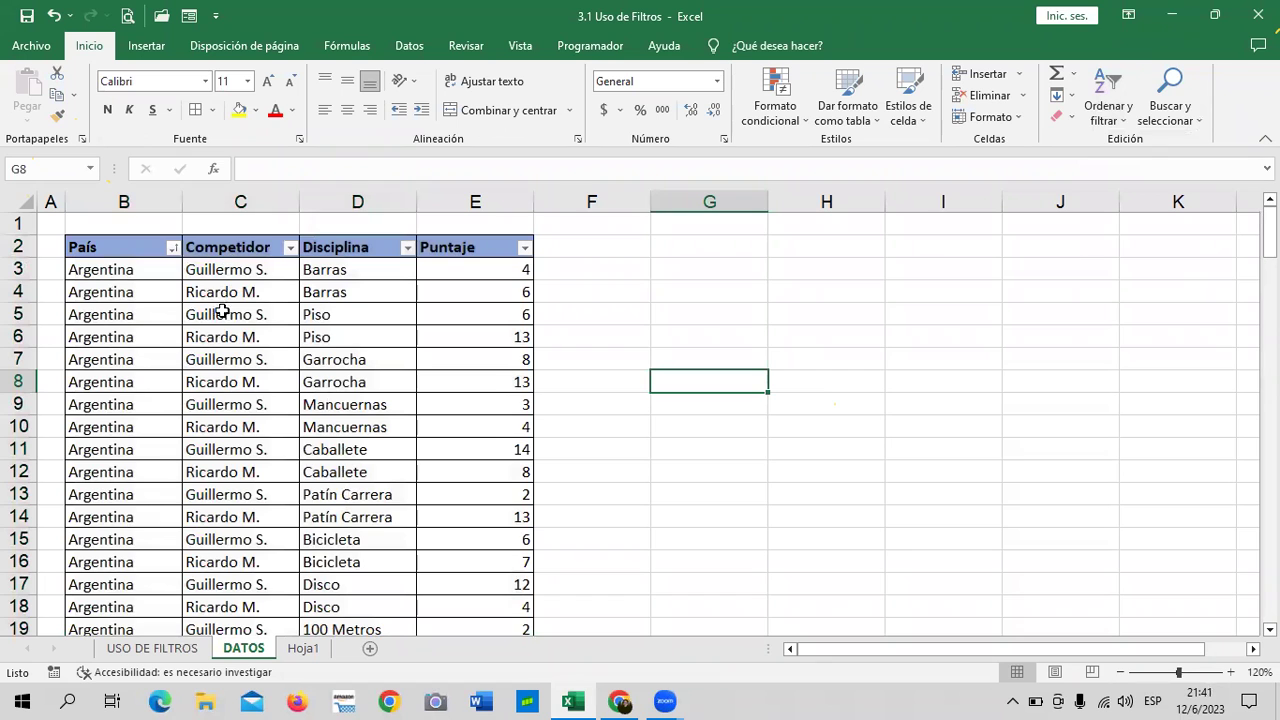
pyautogui.scroll(-3, 254, 519)
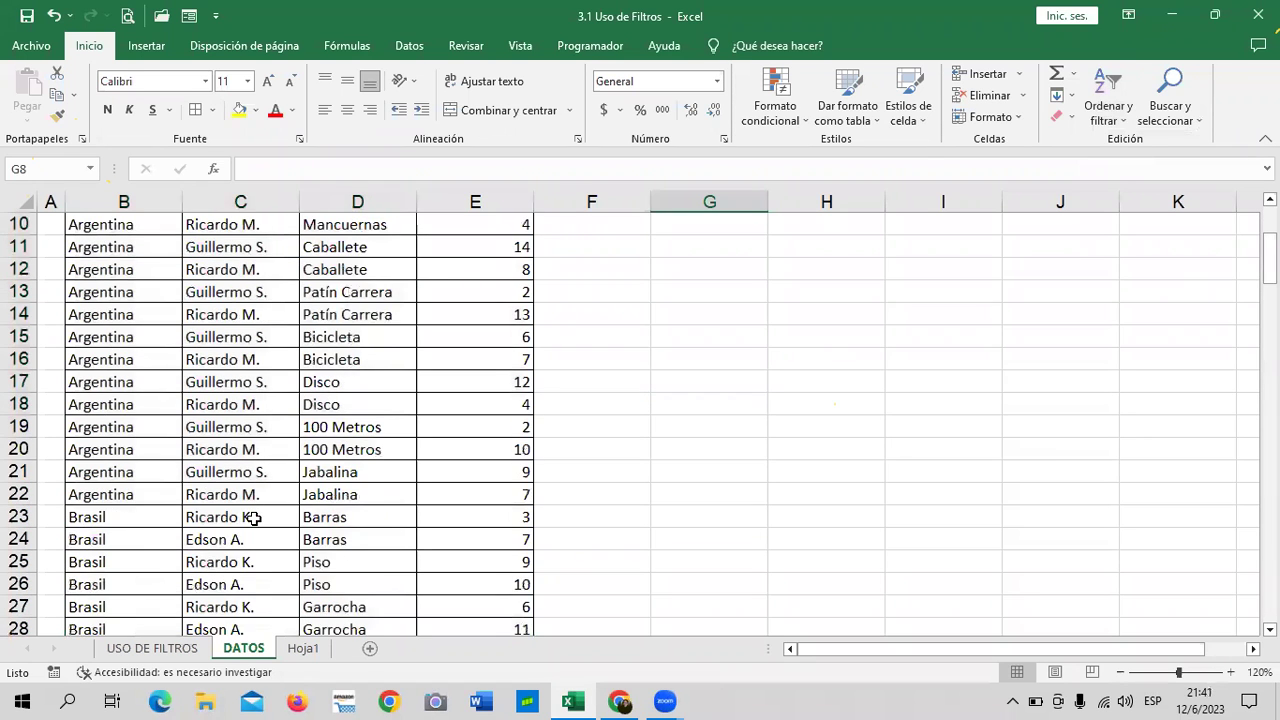
pyautogui.scroll(-1, 254, 519)
pyautogui.scroll(3, 254, 519)
pyautogui.scroll(1, 254, 519)
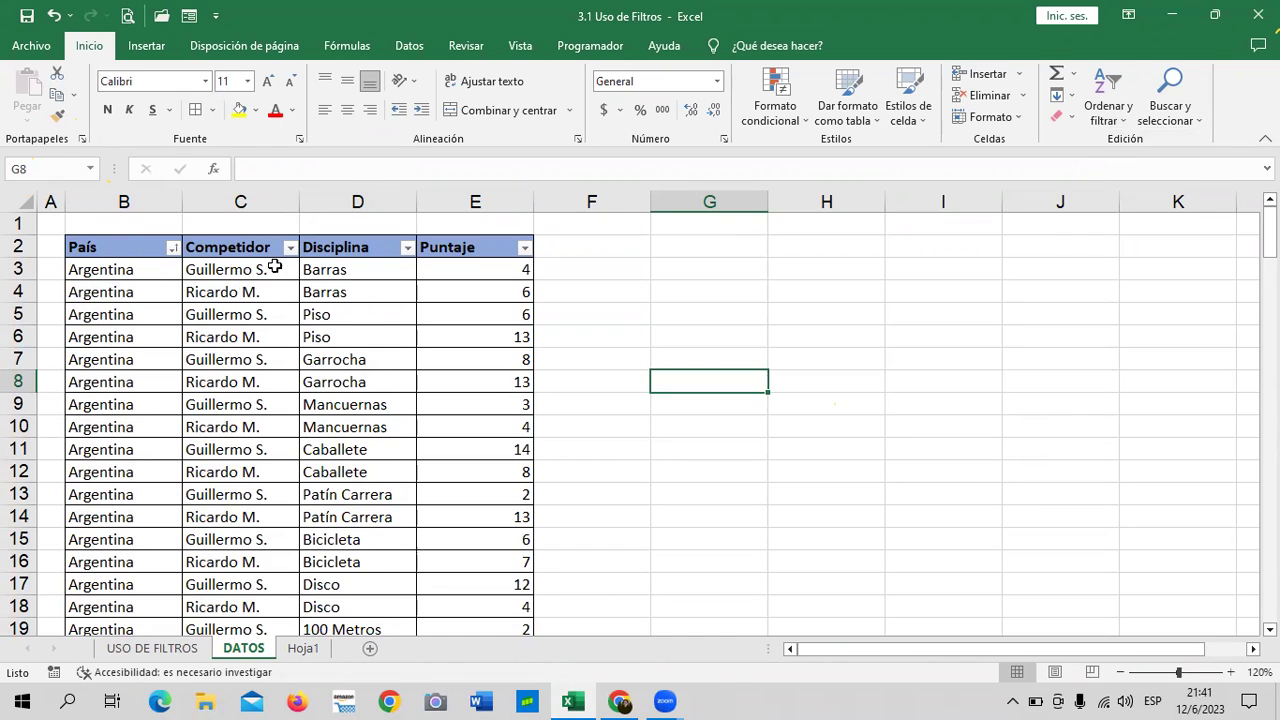
pyautogui.scroll(-1, 278, 262)
pyautogui.scroll(-1, 283, 252)
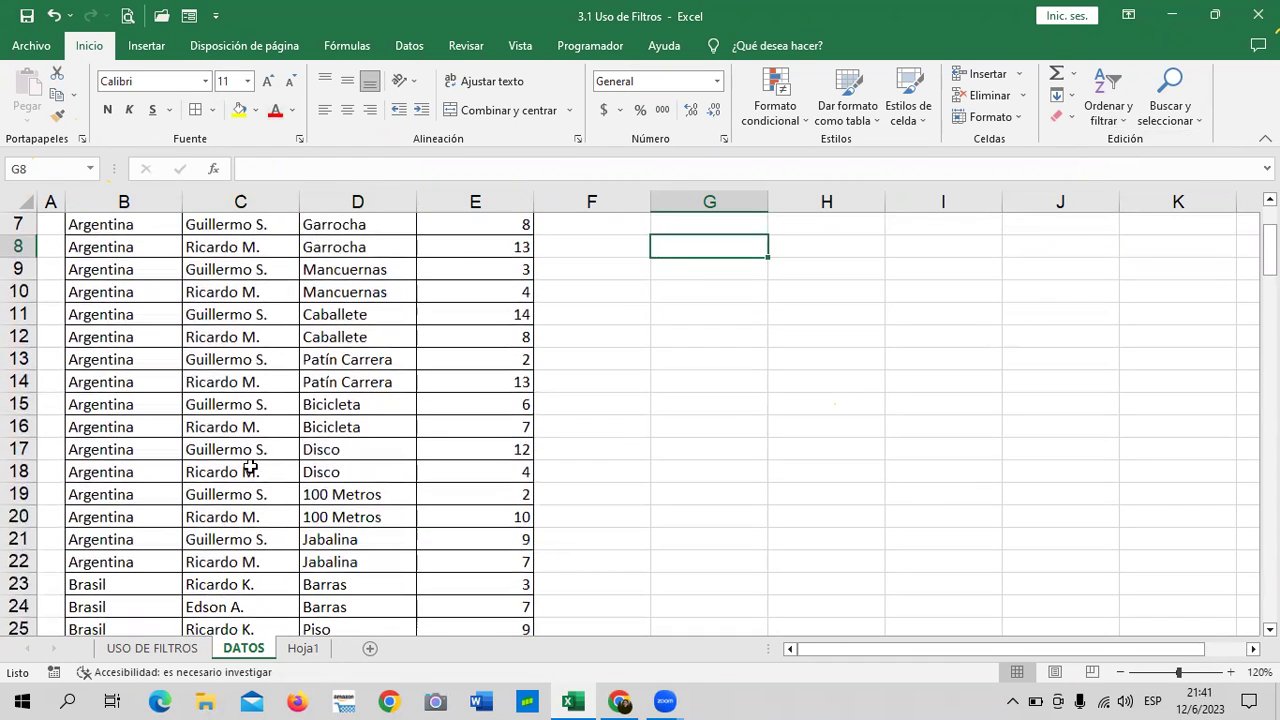
pyautogui.scroll(2, 383, 400)
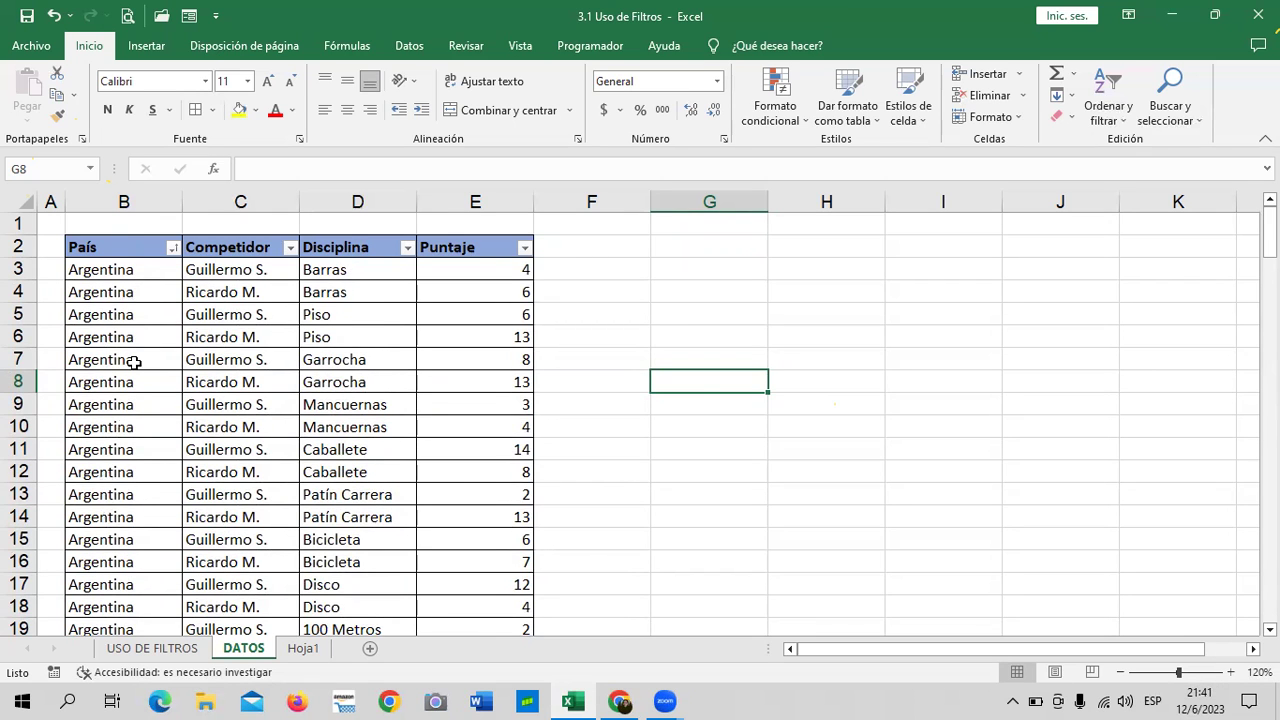
pyautogui.scroll(-2, 134, 361)
pyautogui.scroll(-2, 134, 361)
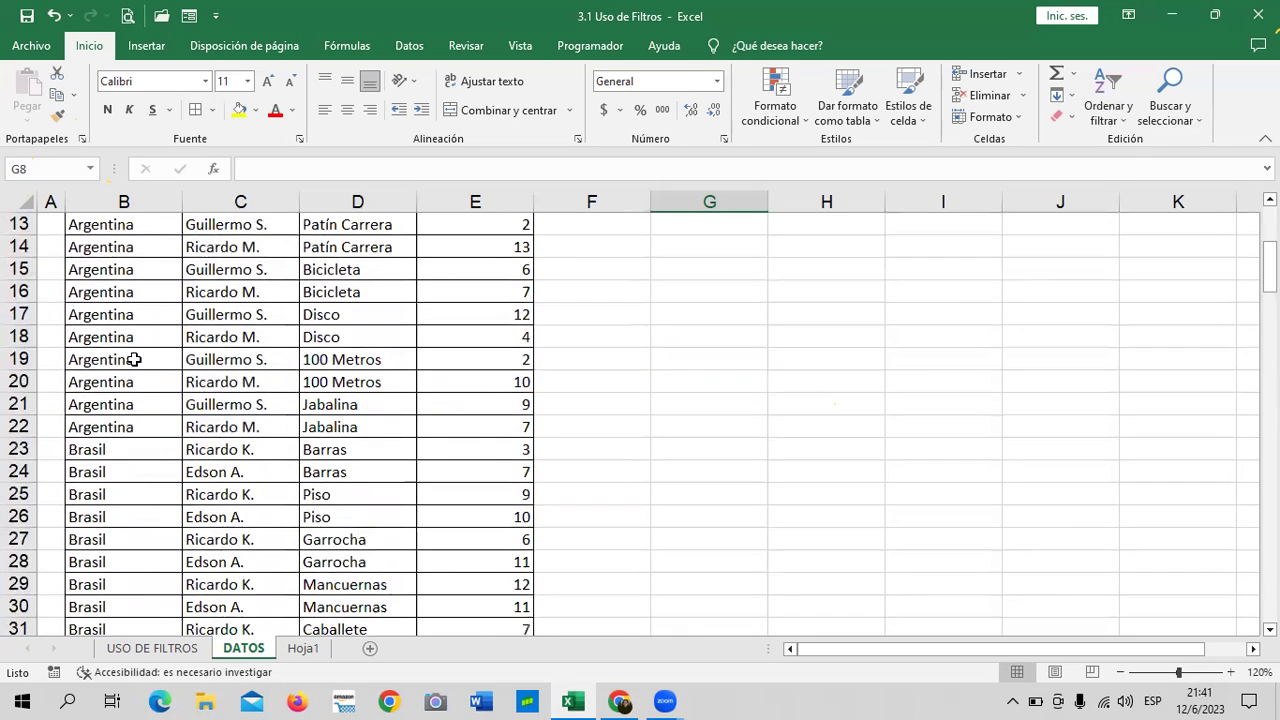
pyautogui.scroll(-2, 134, 359)
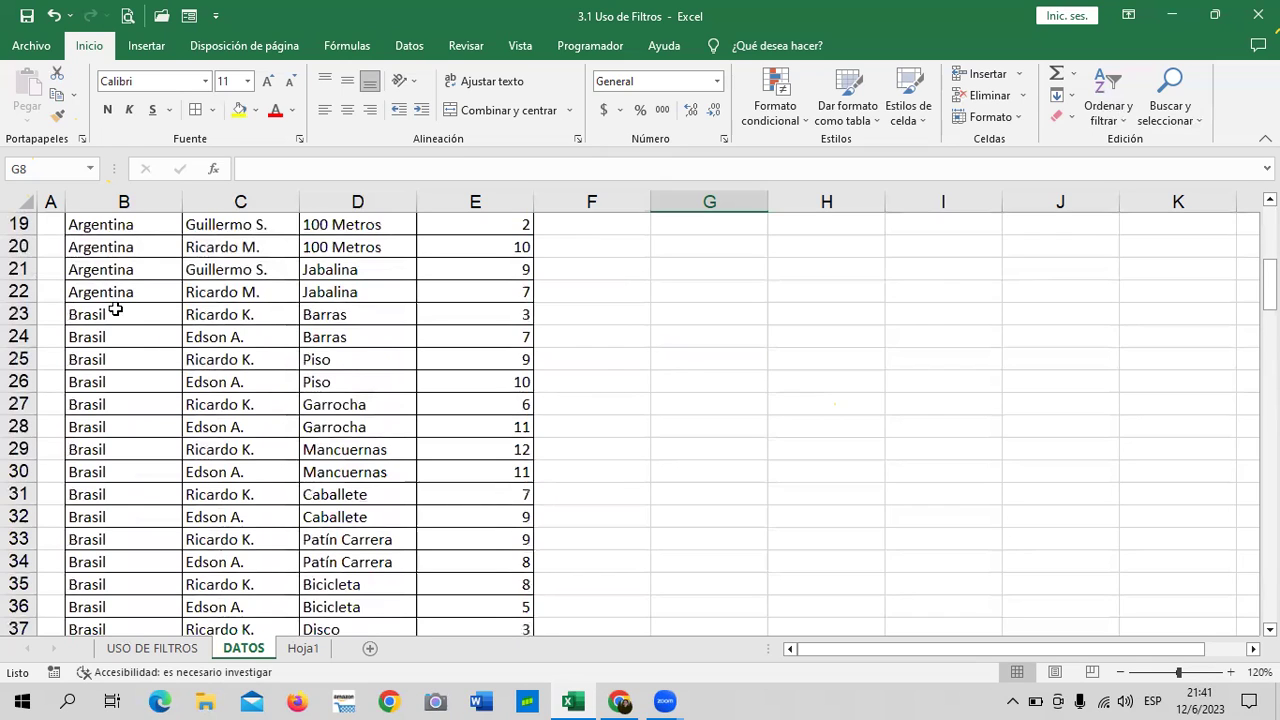
pyautogui.click(117, 314)
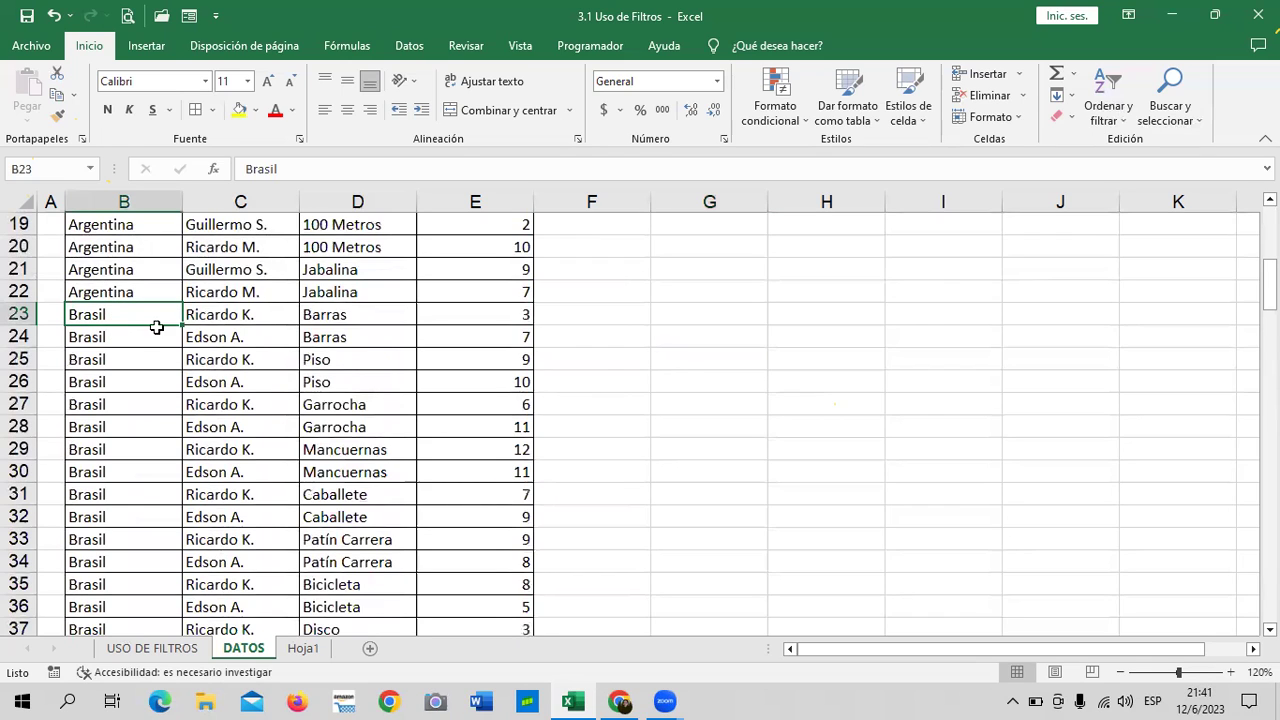
pyautogui.click(278, 312)
pyautogui.click(247, 291)
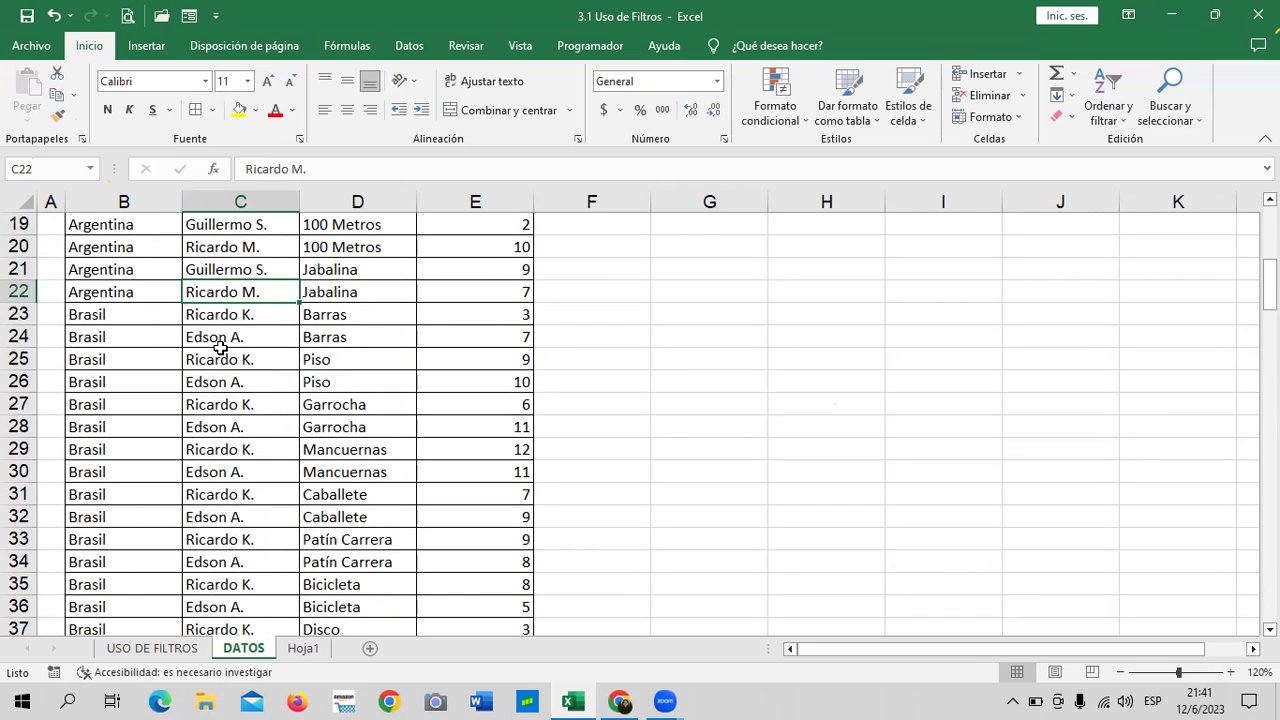
pyautogui.click(257, 319)
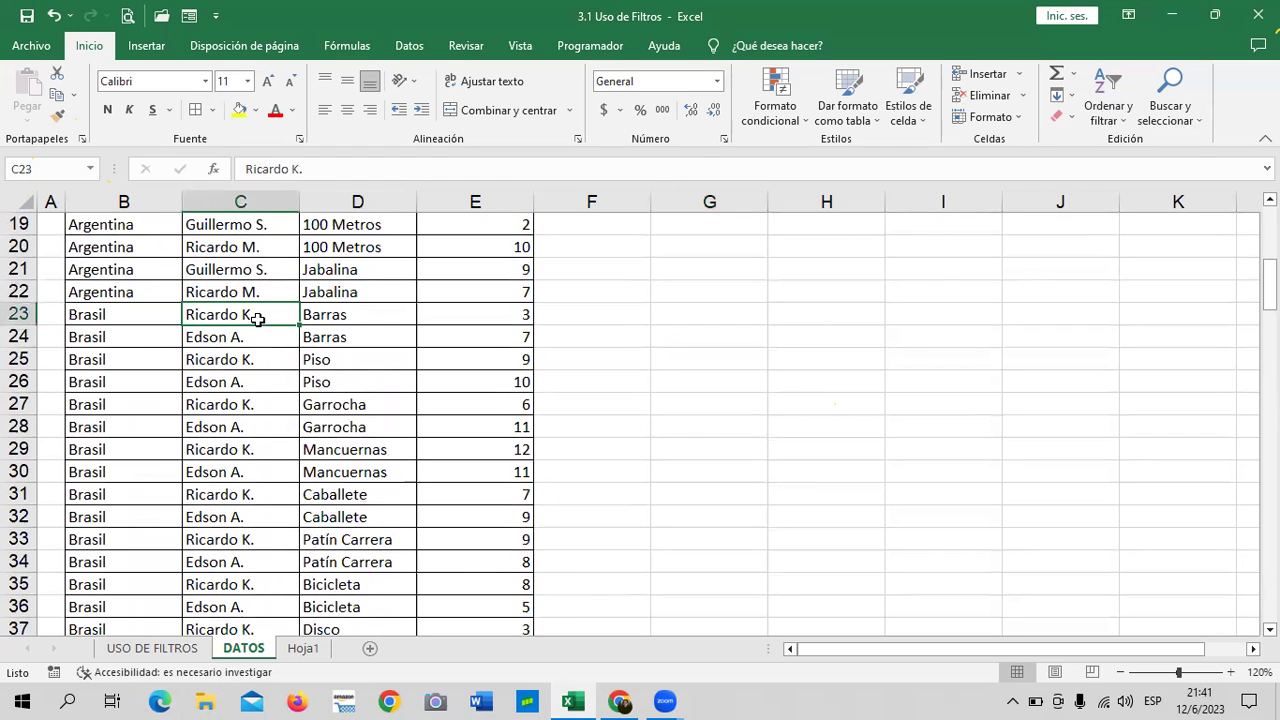
pyautogui.scroll(-1, 257, 319)
pyautogui.scroll(-1, 257, 319)
pyautogui.scroll(-1, 257, 319)
pyautogui.scroll(-4, 257, 319)
pyautogui.scroll(-4, 257, 319)
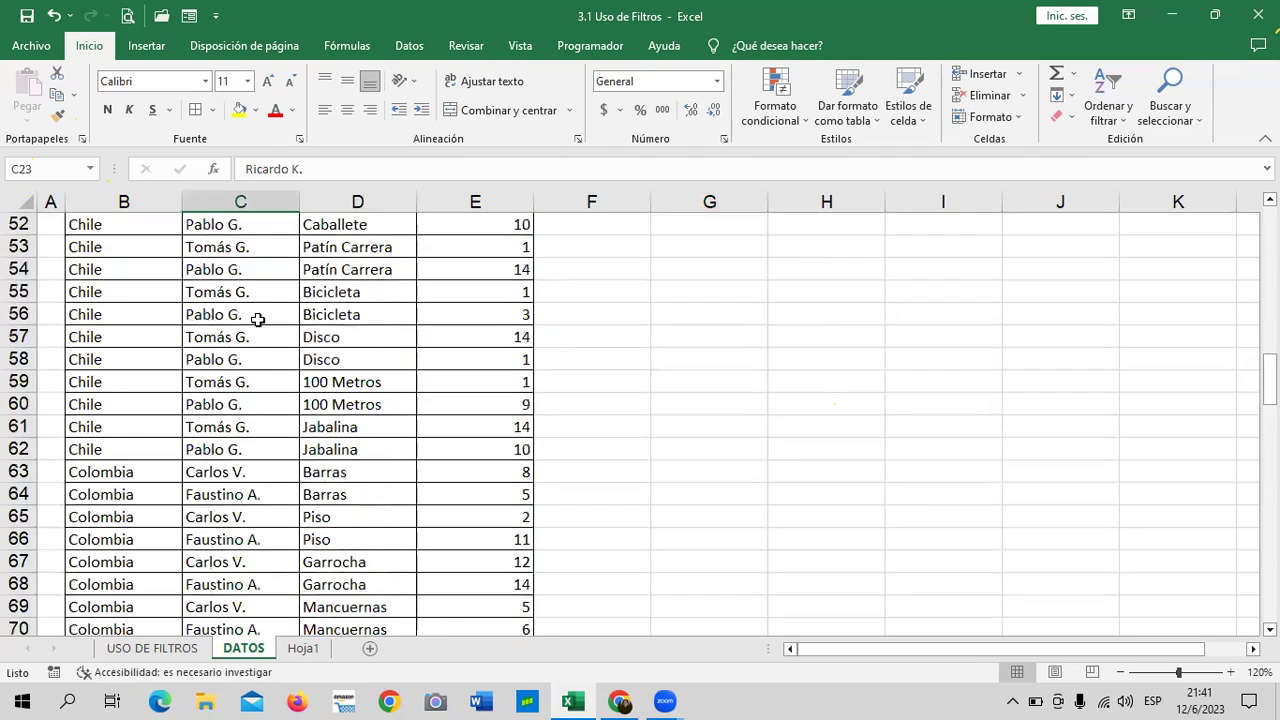
pyautogui.scroll(-2, 257, 319)
pyautogui.scroll(-2, 257, 319)
pyautogui.scroll(-1, 257, 319)
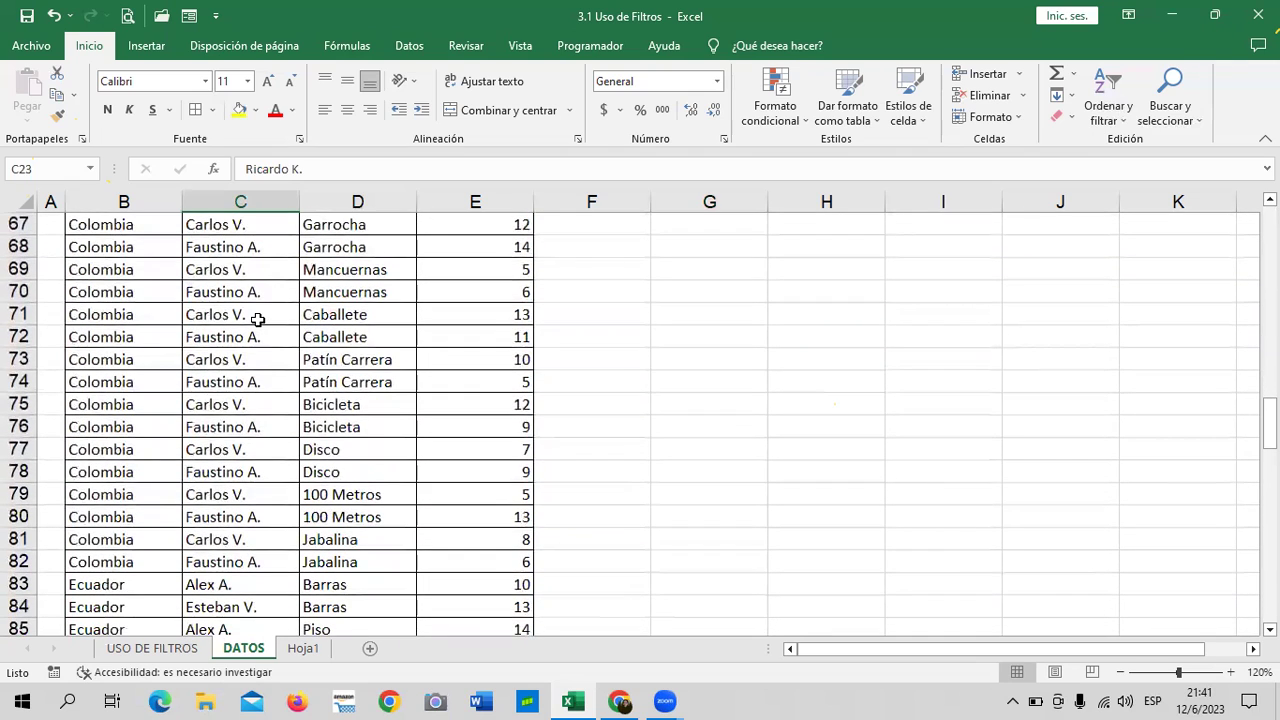
pyautogui.scroll(-1, 257, 319)
pyautogui.scroll(-1, 257, 319)
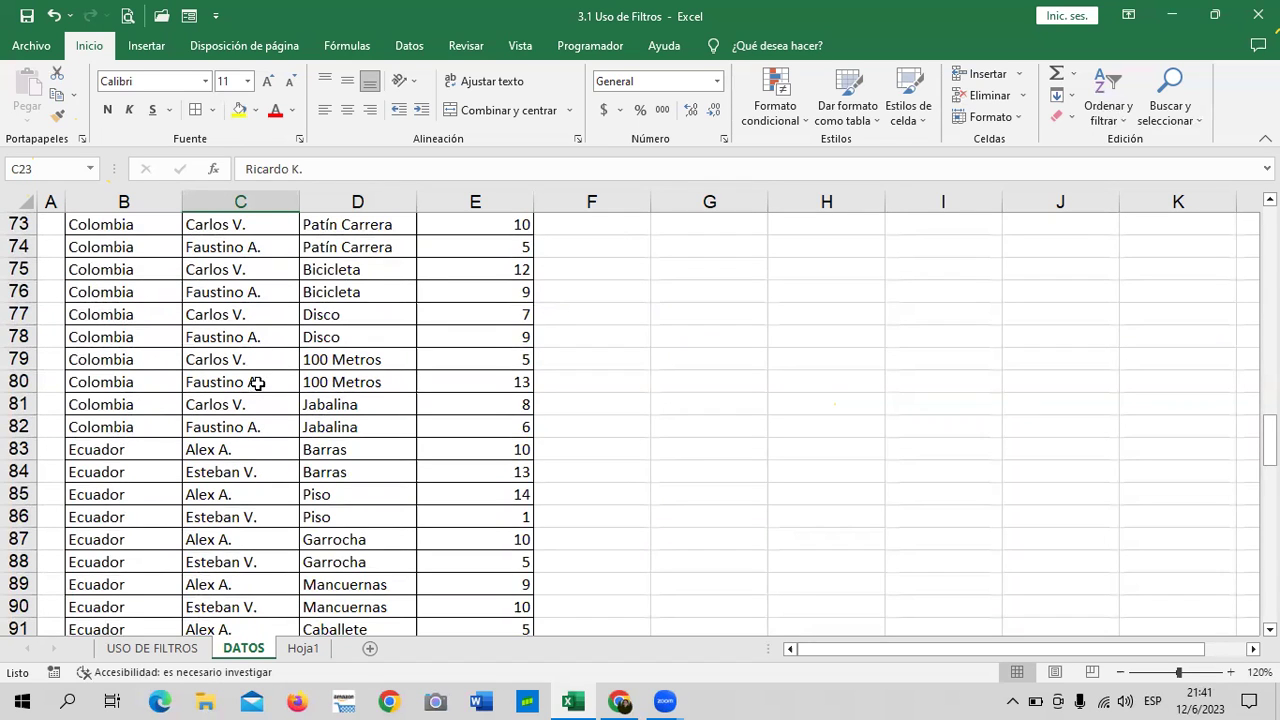
pyautogui.scroll(6, 252, 417)
pyautogui.scroll(5, 252, 417)
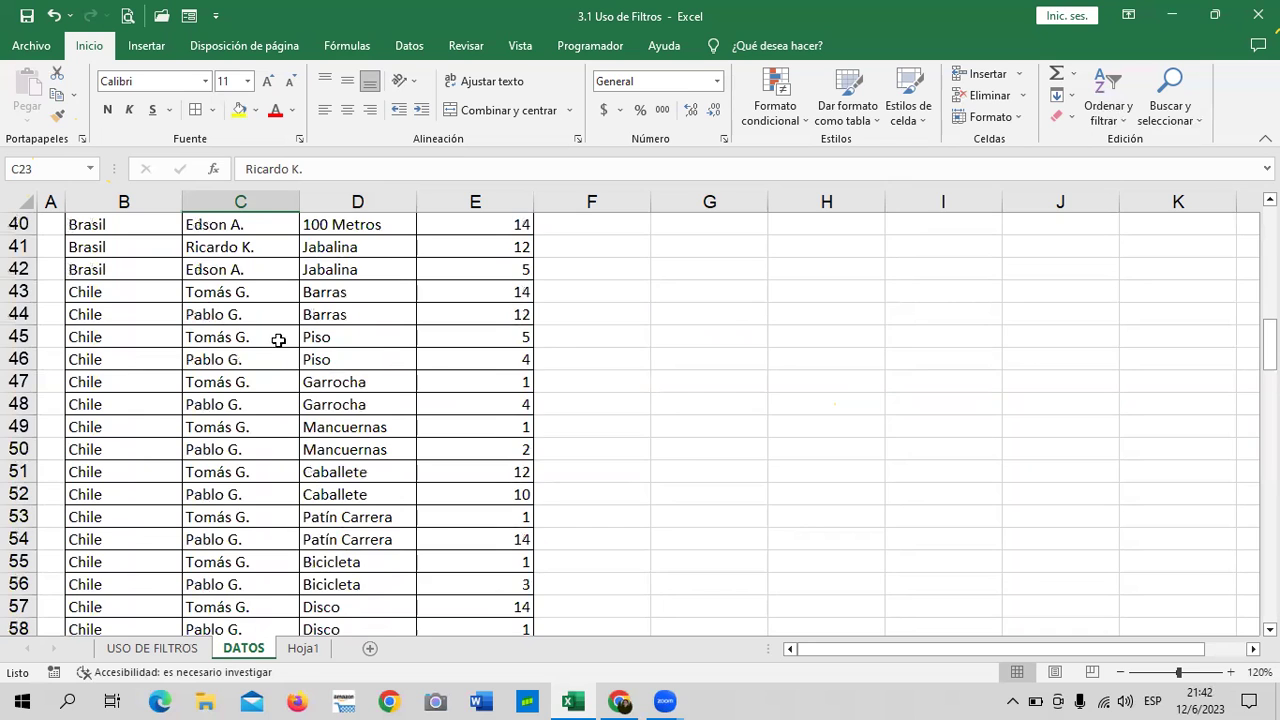
pyautogui.scroll(3, 254, 420)
pyautogui.scroll(4, 254, 422)
pyautogui.scroll(4, 256, 427)
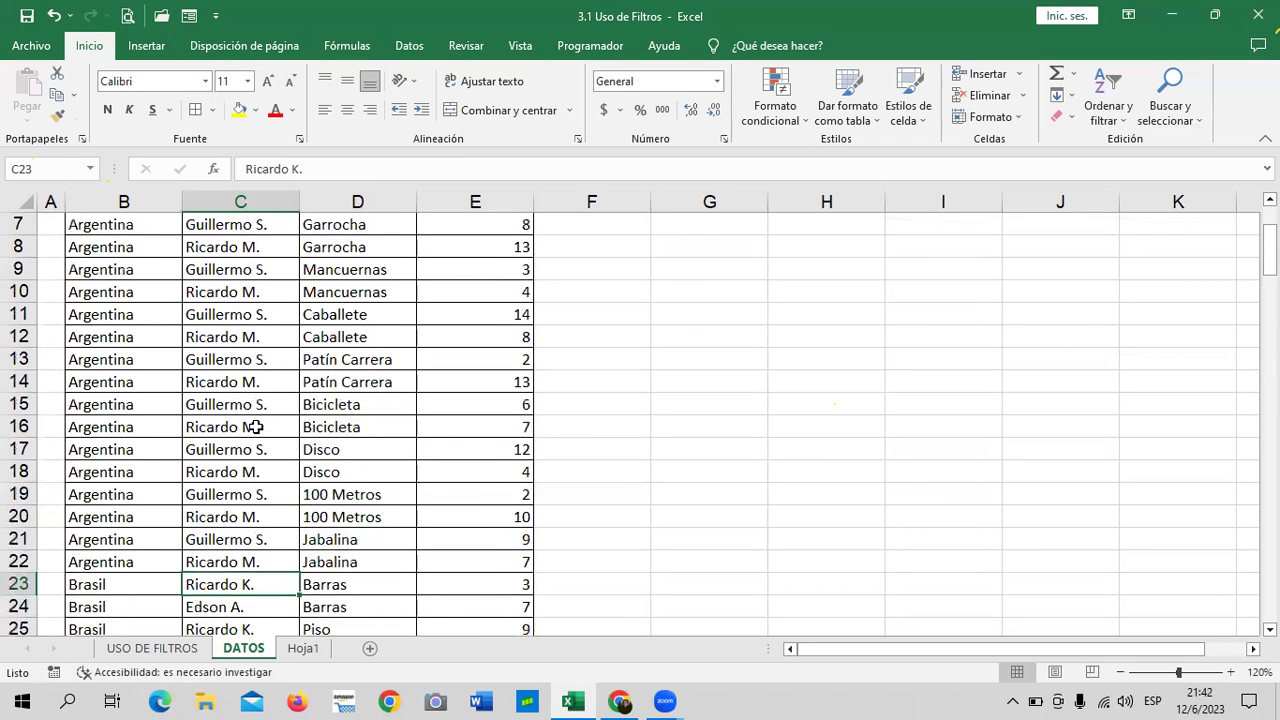
pyautogui.scroll(2, 256, 427)
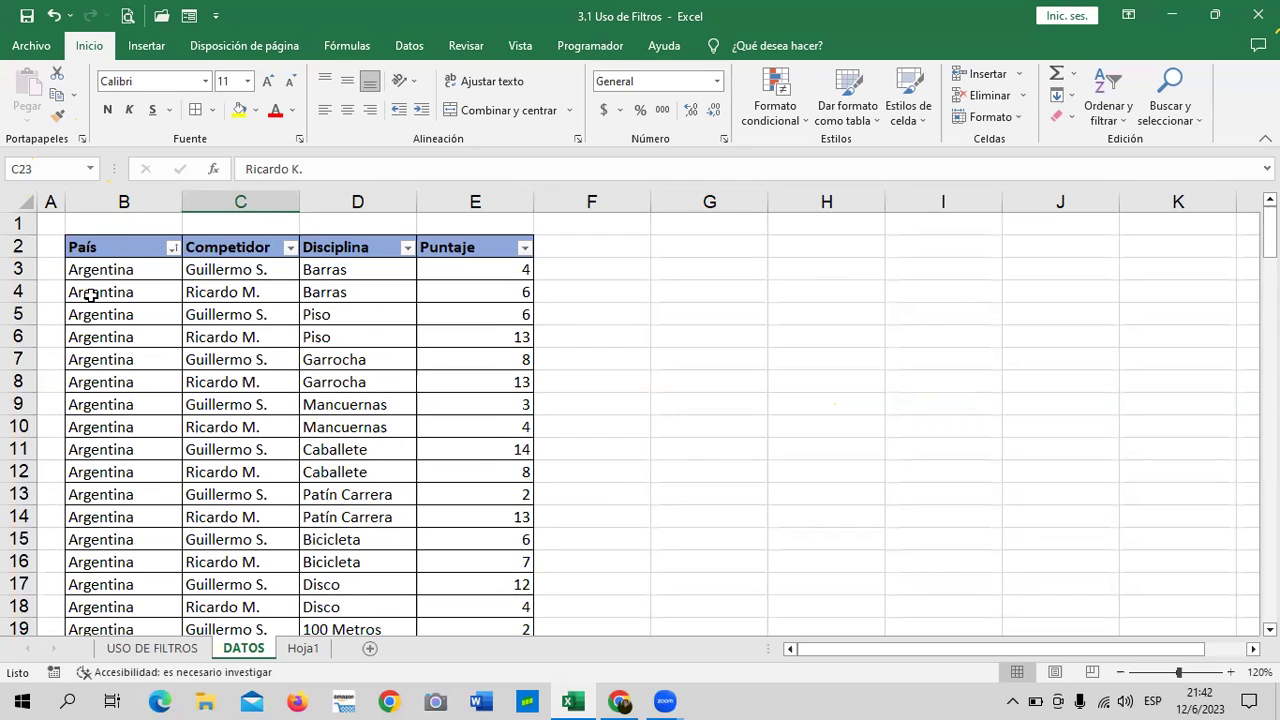
pyautogui.click(173, 249)
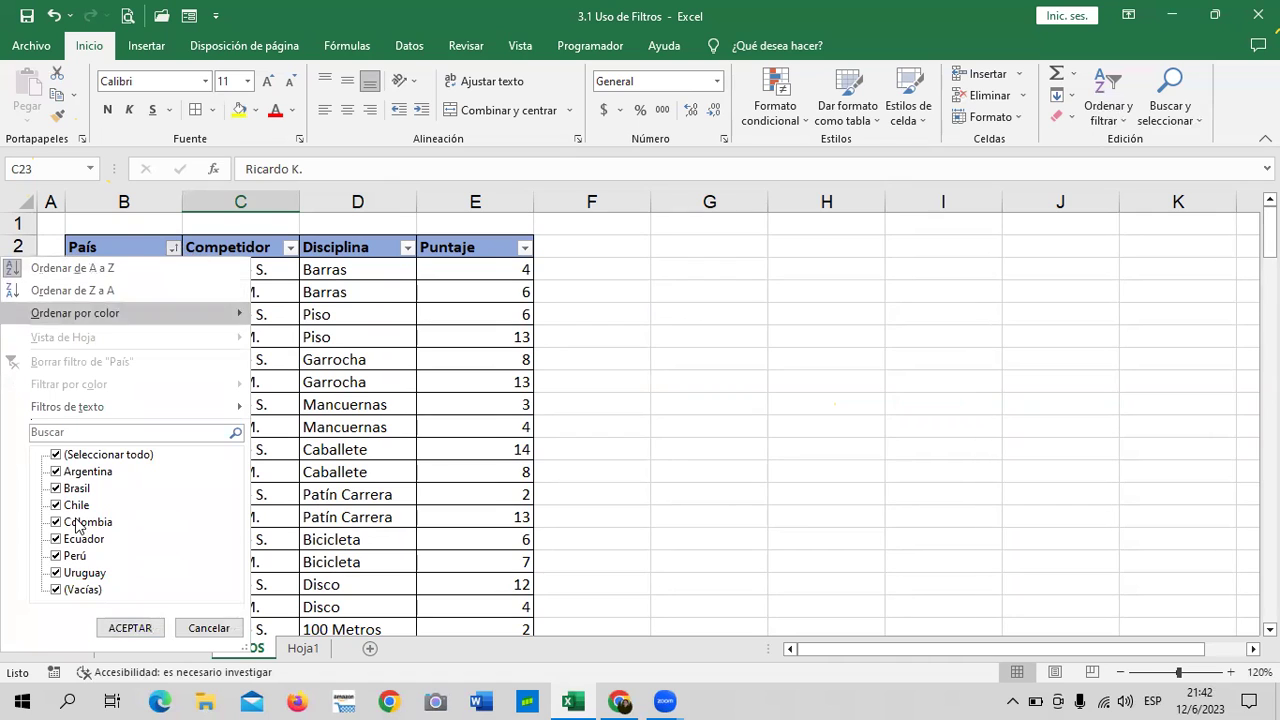
pyautogui.click(208, 628)
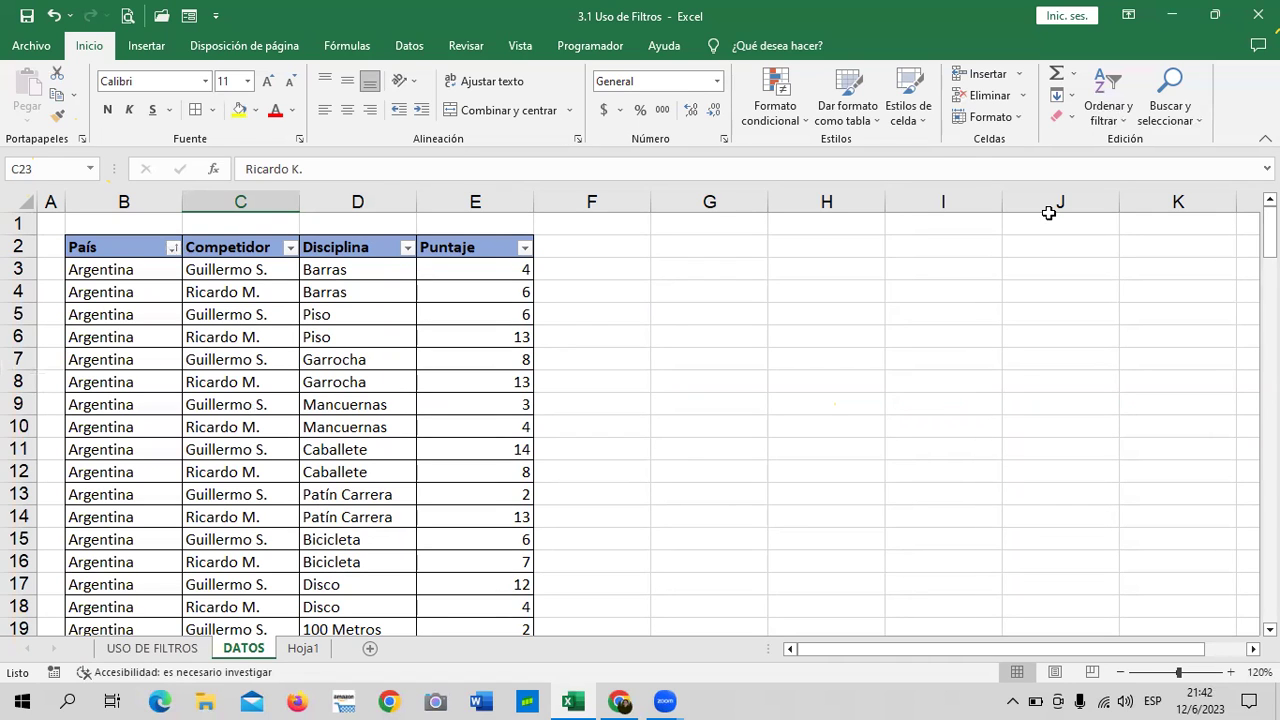
pyautogui.click(150, 270)
pyautogui.click(1121, 129)
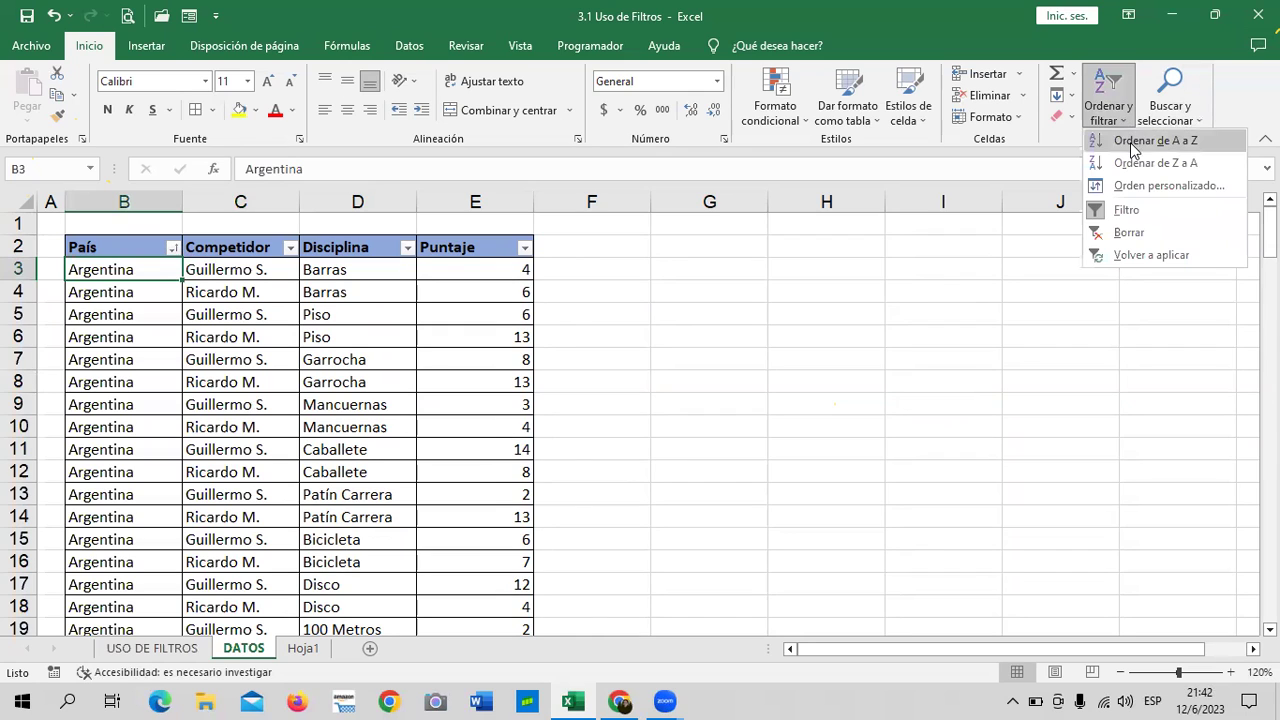
pyautogui.click(1134, 147)
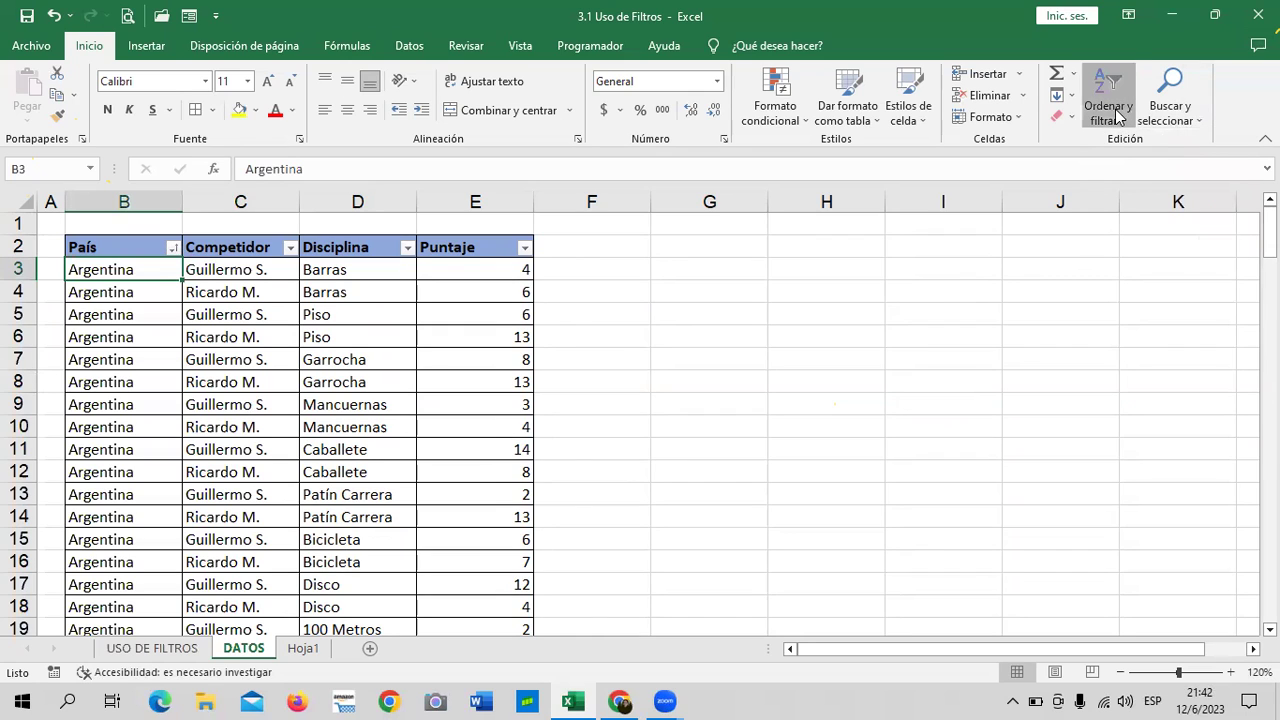
pyautogui.click(1117, 116)
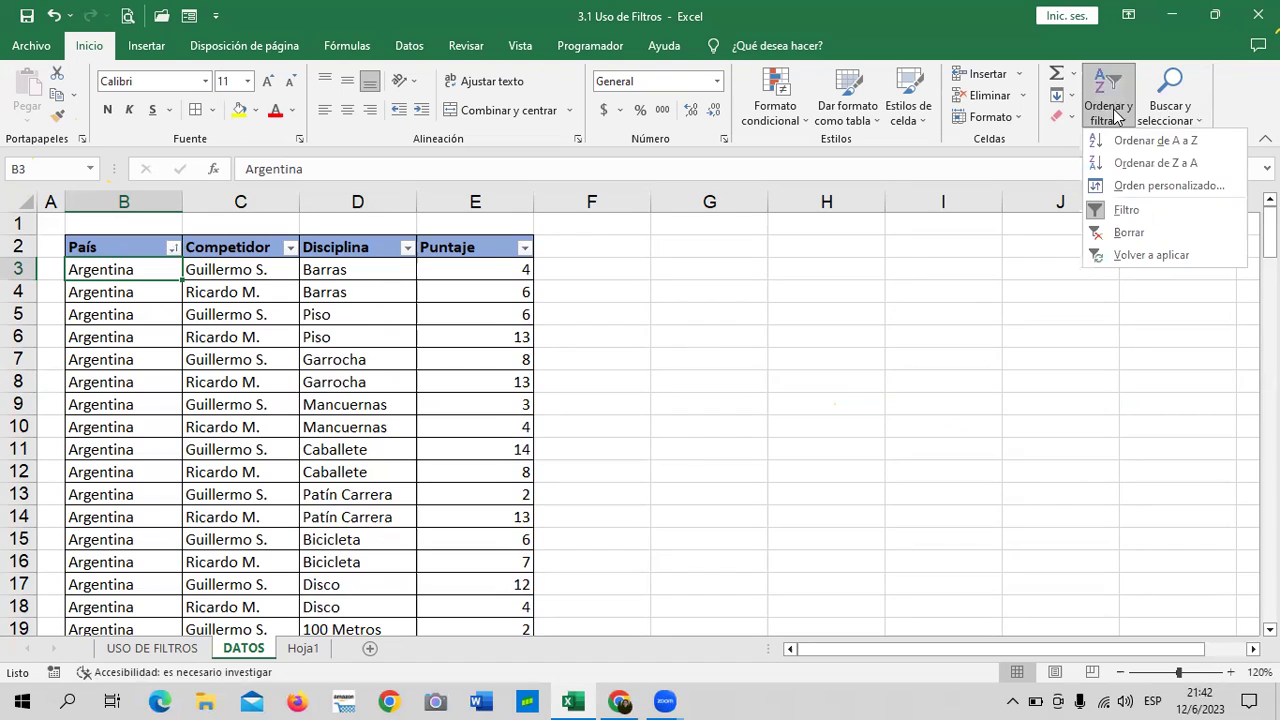
pyautogui.click(1103, 254)
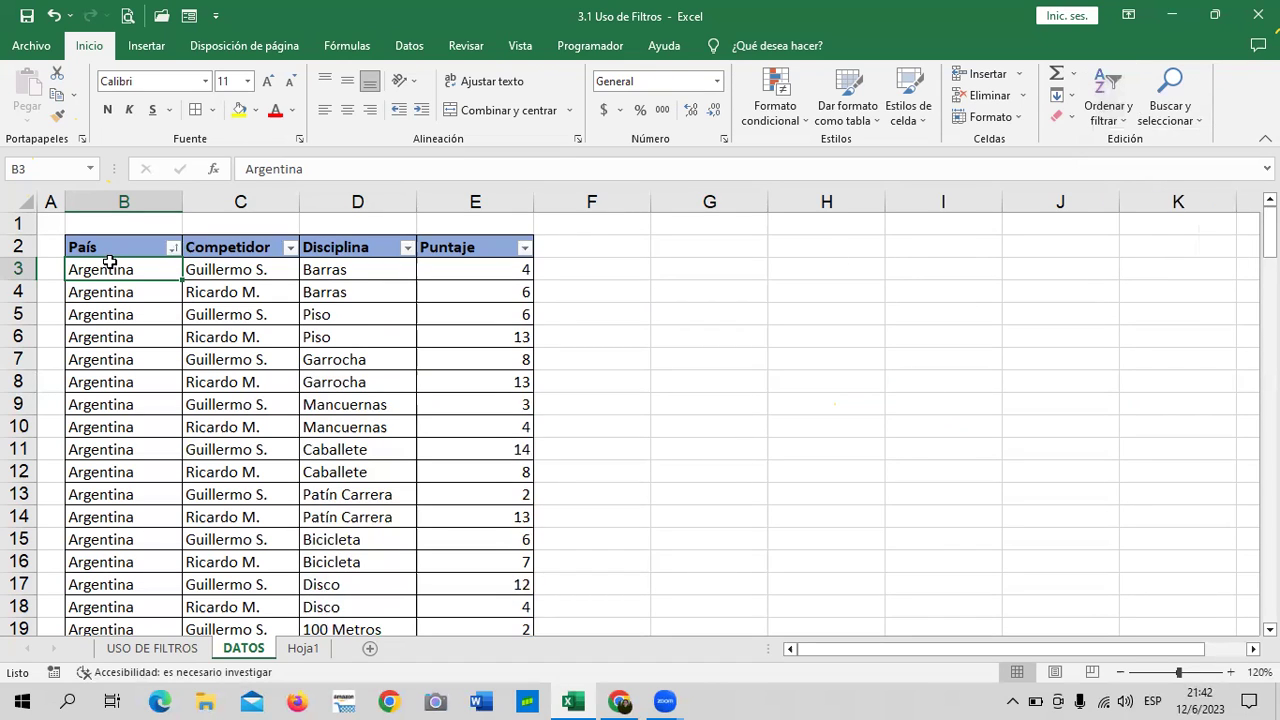
pyautogui.click(55, 16)
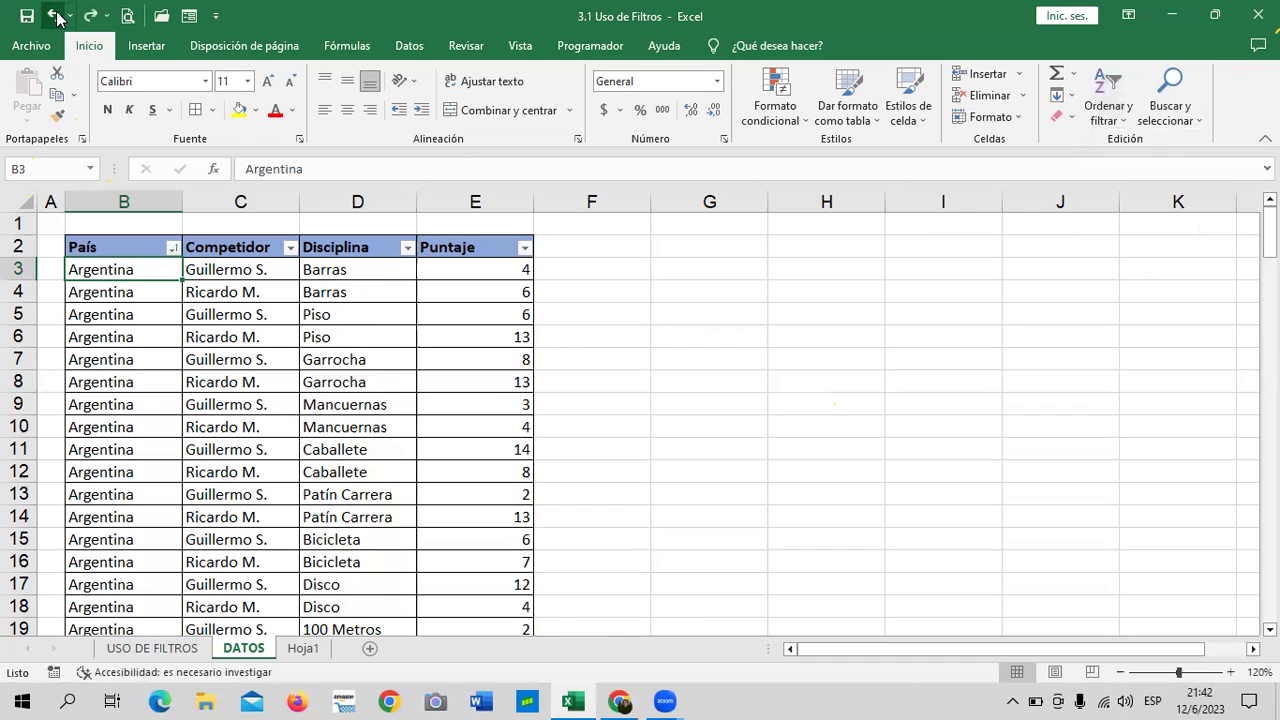
pyautogui.click(57, 16)
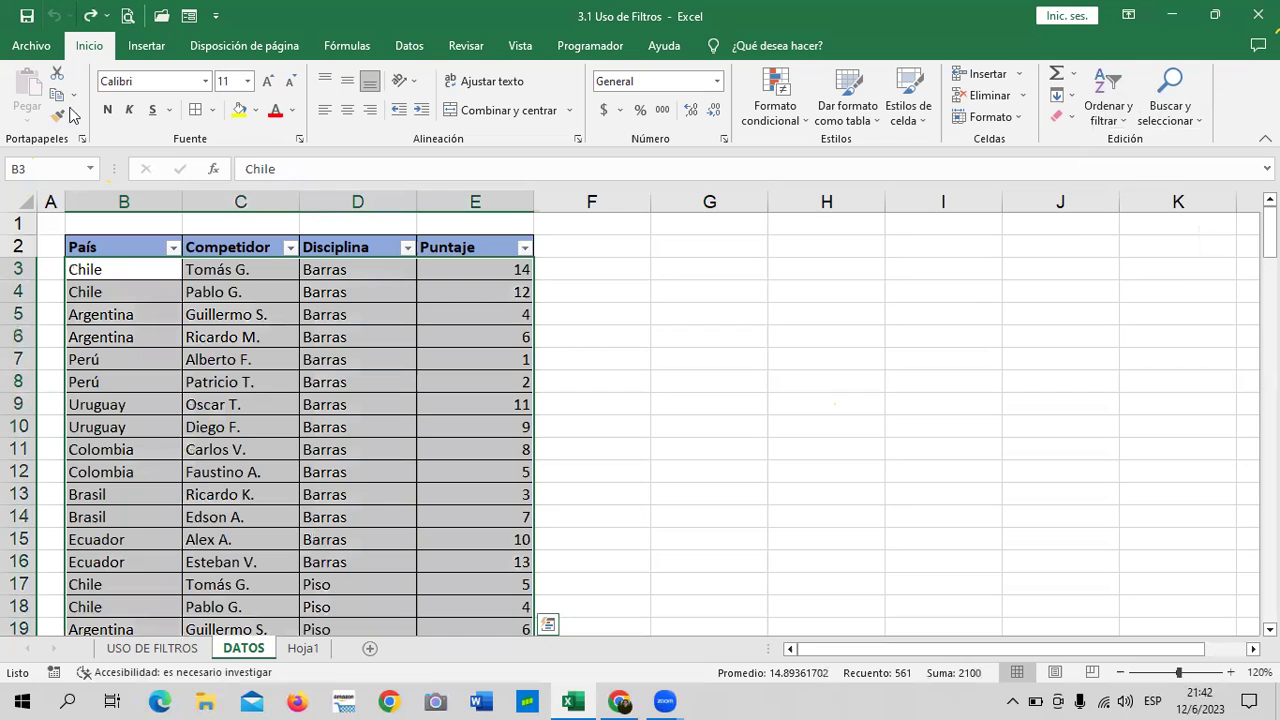
pyautogui.click(678, 342)
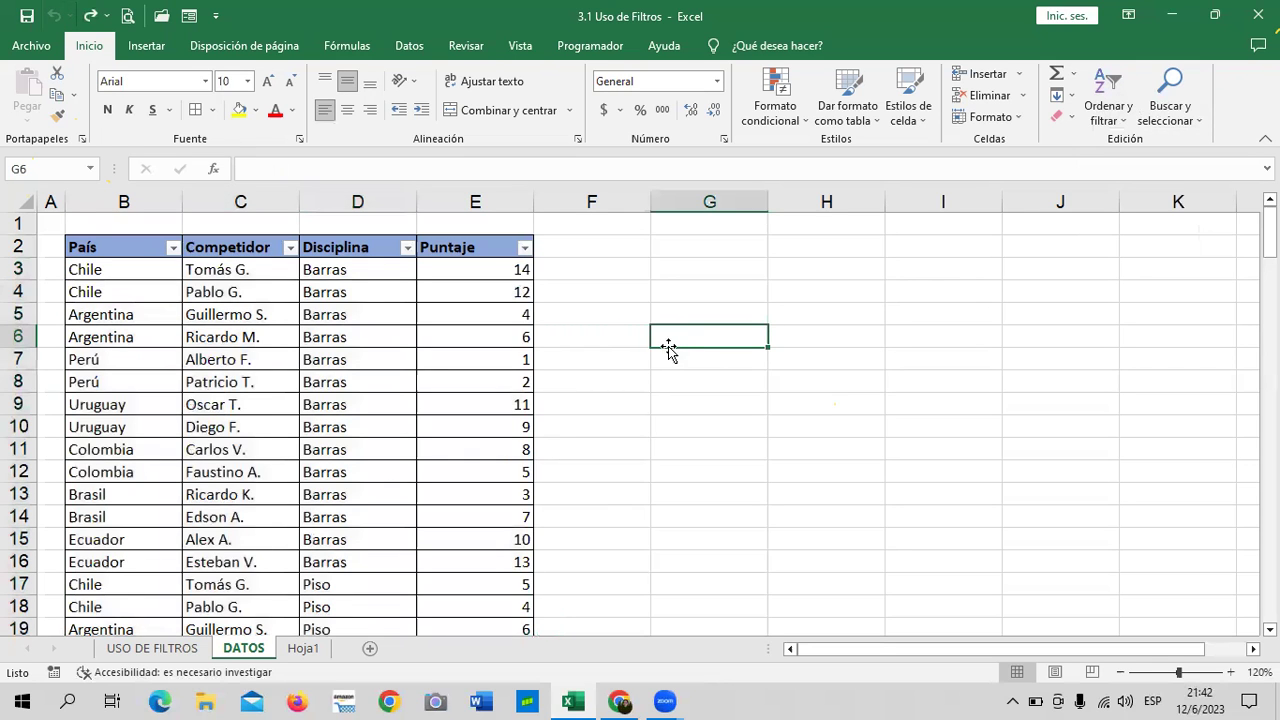
pyautogui.scroll(-3, 666, 349)
pyautogui.scroll(-2, 666, 349)
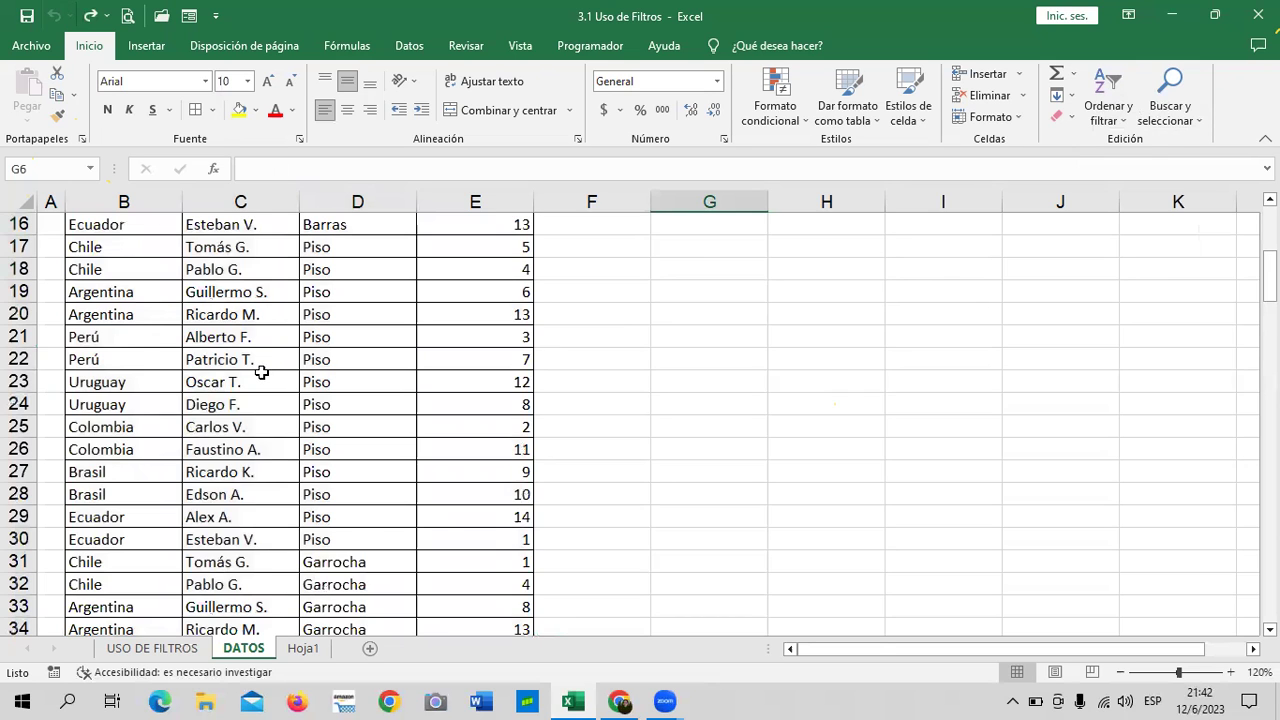
pyautogui.scroll(-2, 261, 372)
pyautogui.scroll(5, 259, 372)
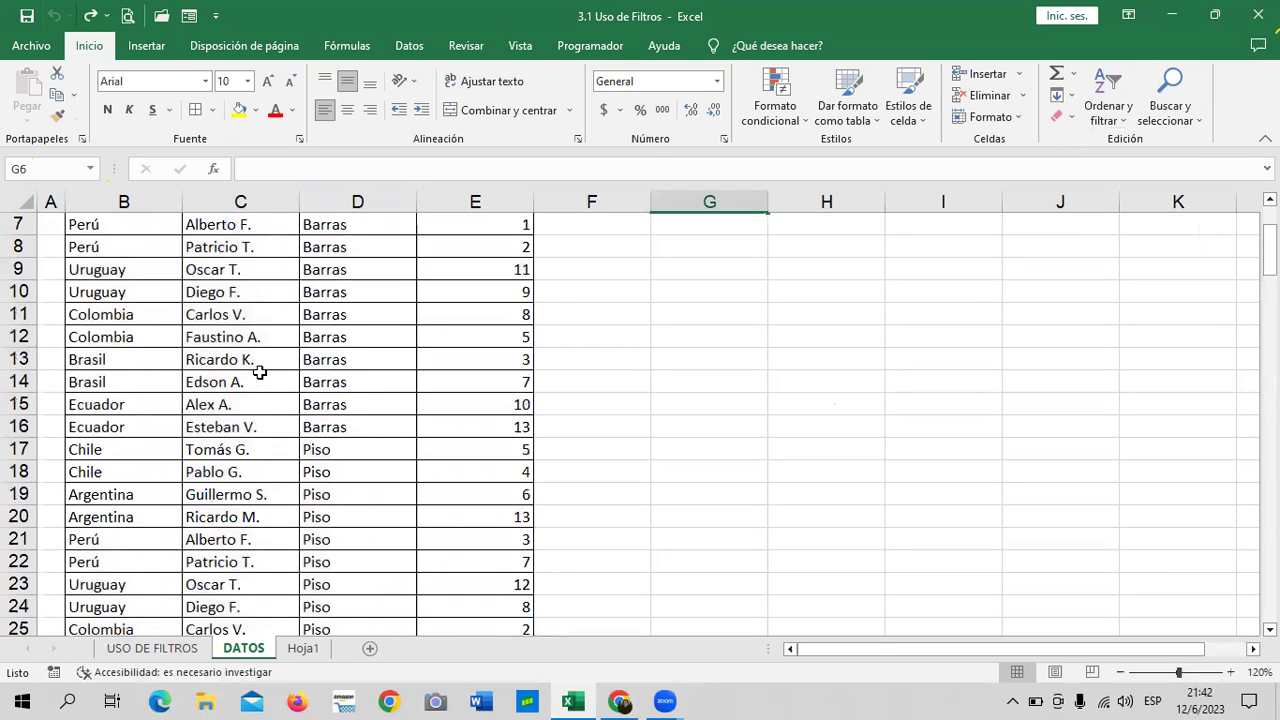
pyautogui.scroll(2, 259, 372)
pyautogui.scroll(-2, 259, 372)
pyautogui.scroll(-2, 259, 372)
pyautogui.scroll(-1, 259, 372)
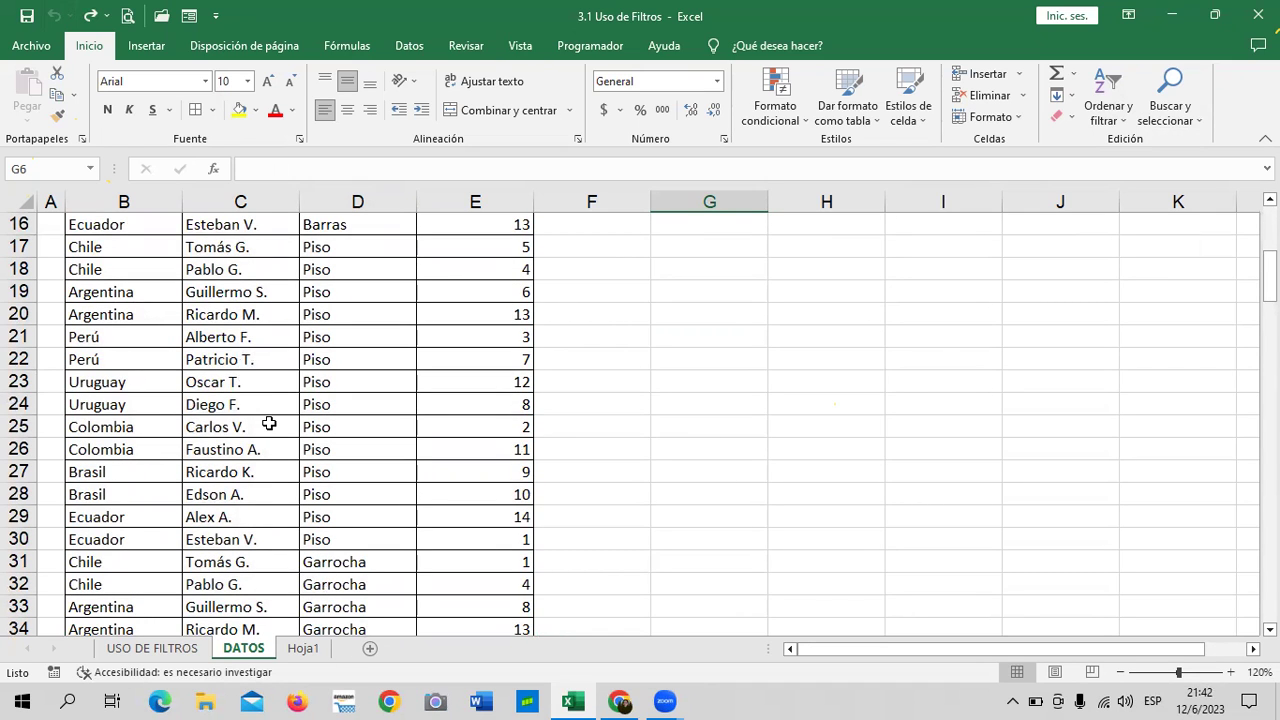
pyautogui.scroll(3, 269, 424)
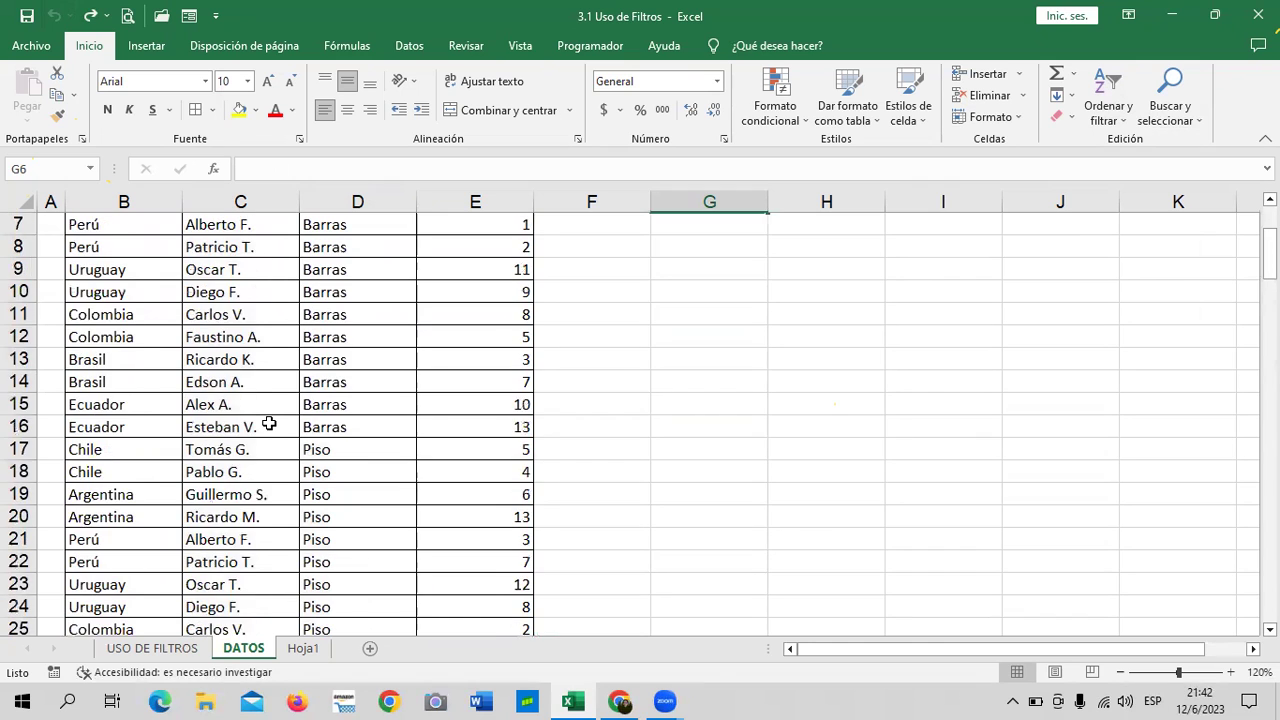
pyautogui.scroll(2, 269, 424)
pyautogui.scroll(-1, 269, 424)
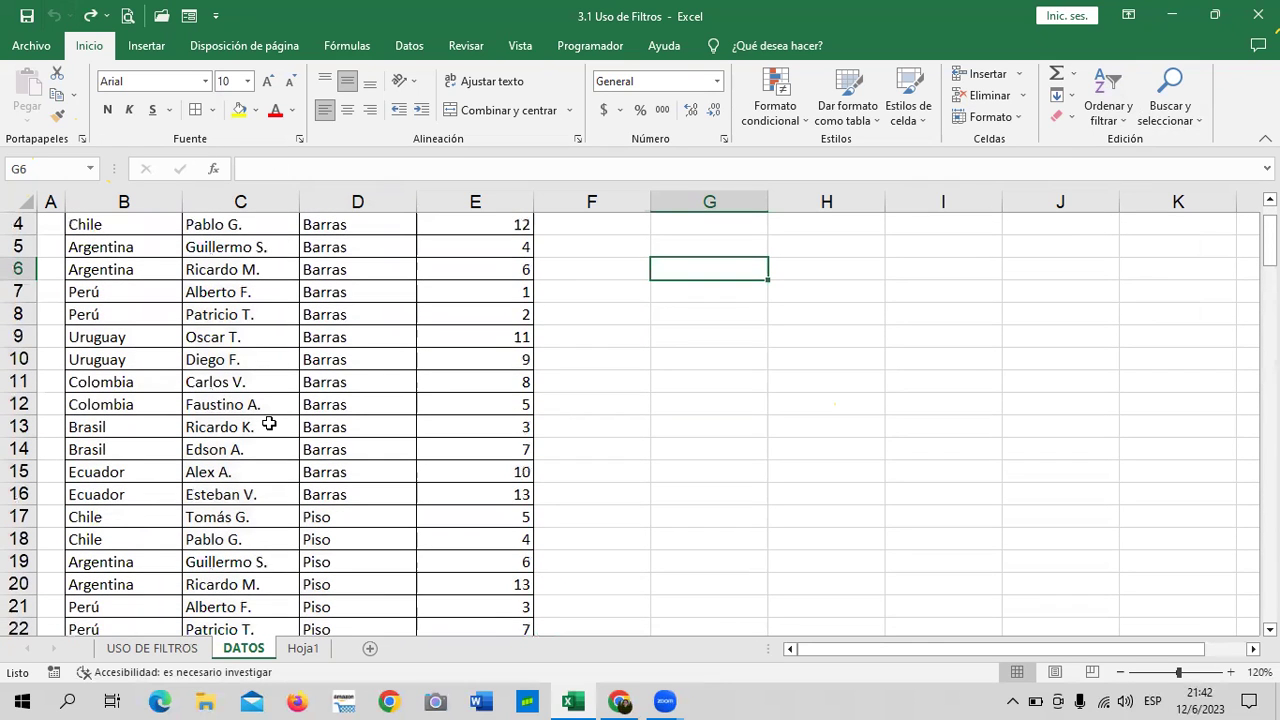
pyautogui.click(250, 267)
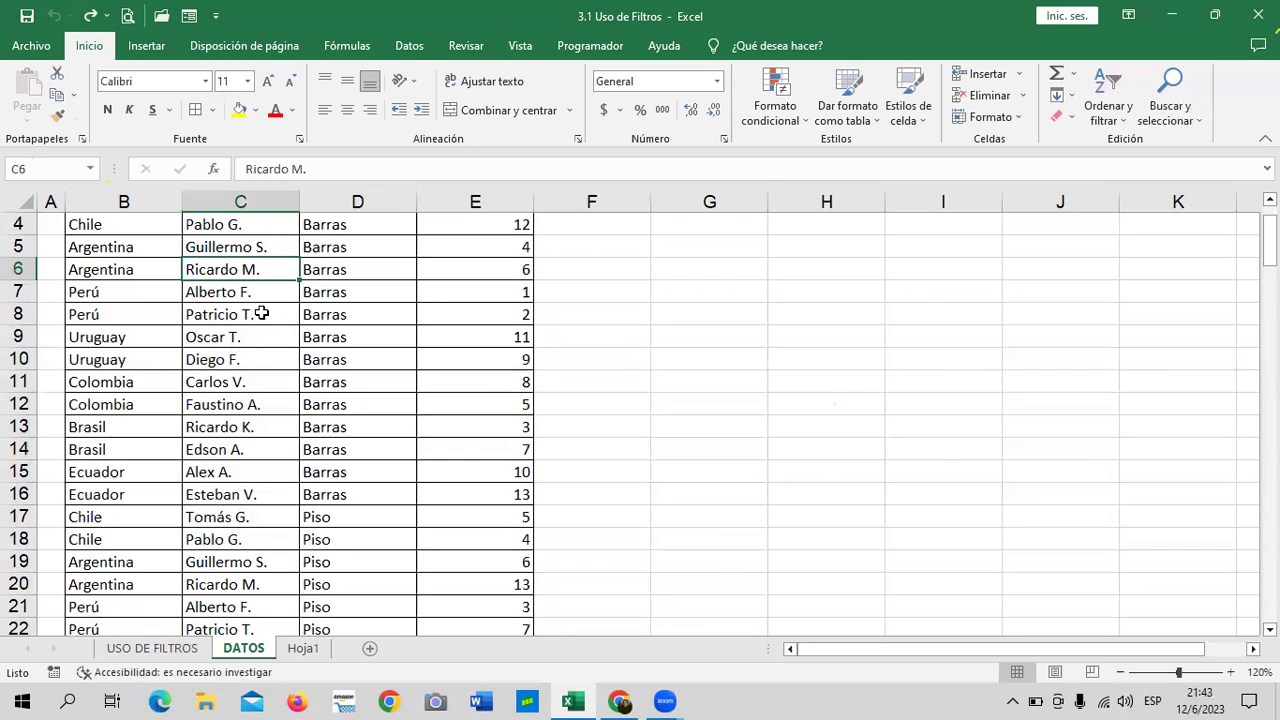
pyautogui.scroll(-1, 274, 407)
pyautogui.scroll(-1, 274, 407)
pyautogui.scroll(-2, 274, 407)
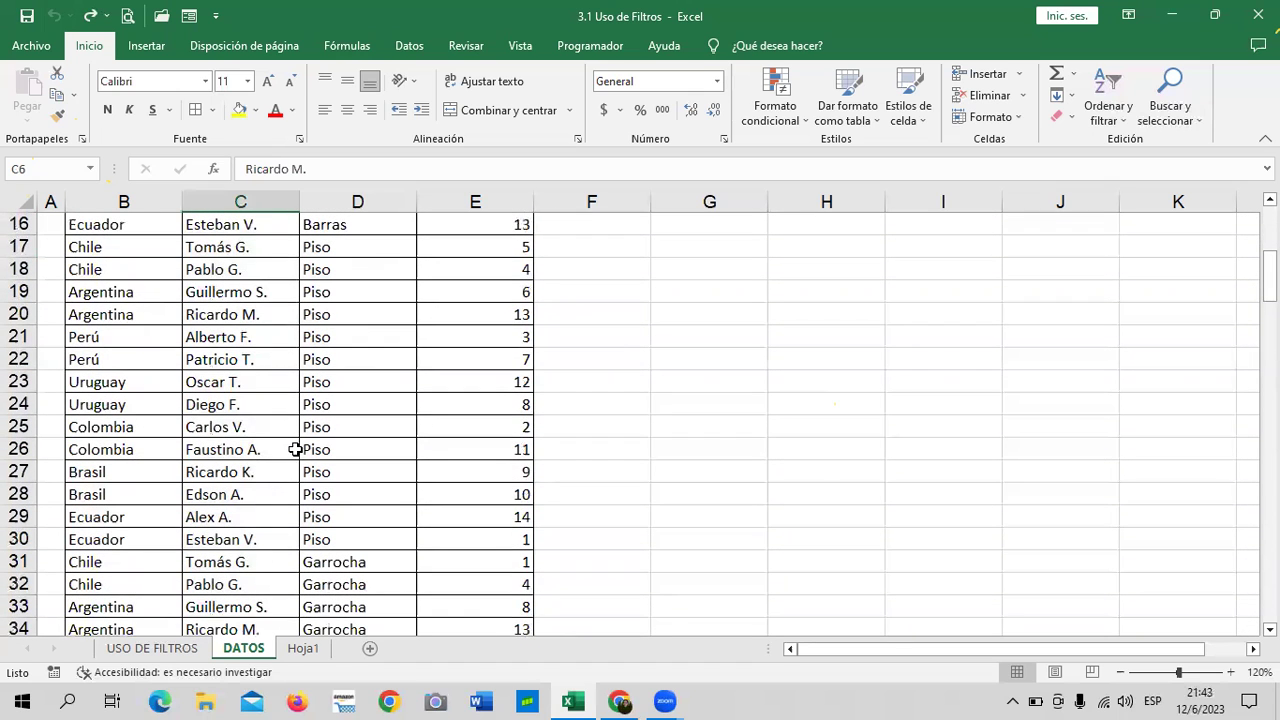
pyautogui.click(130, 472)
pyautogui.scroll(4, 270, 494)
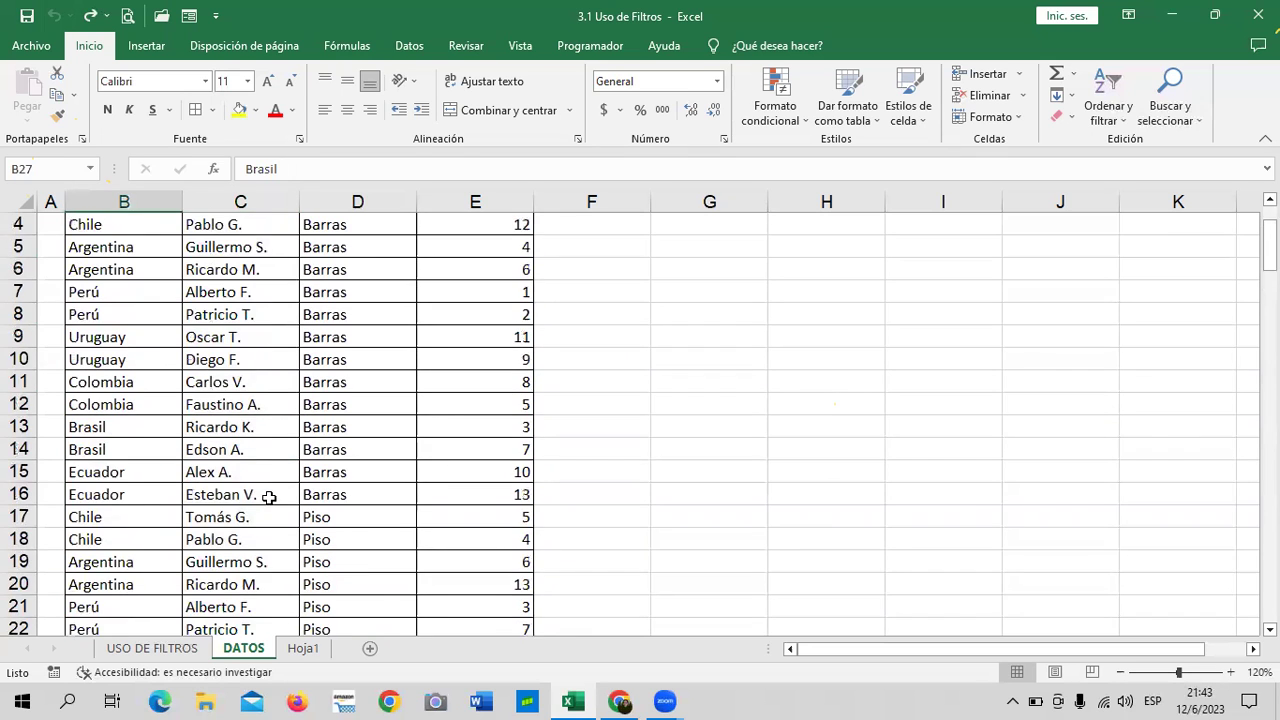
pyautogui.scroll(1, 258, 492)
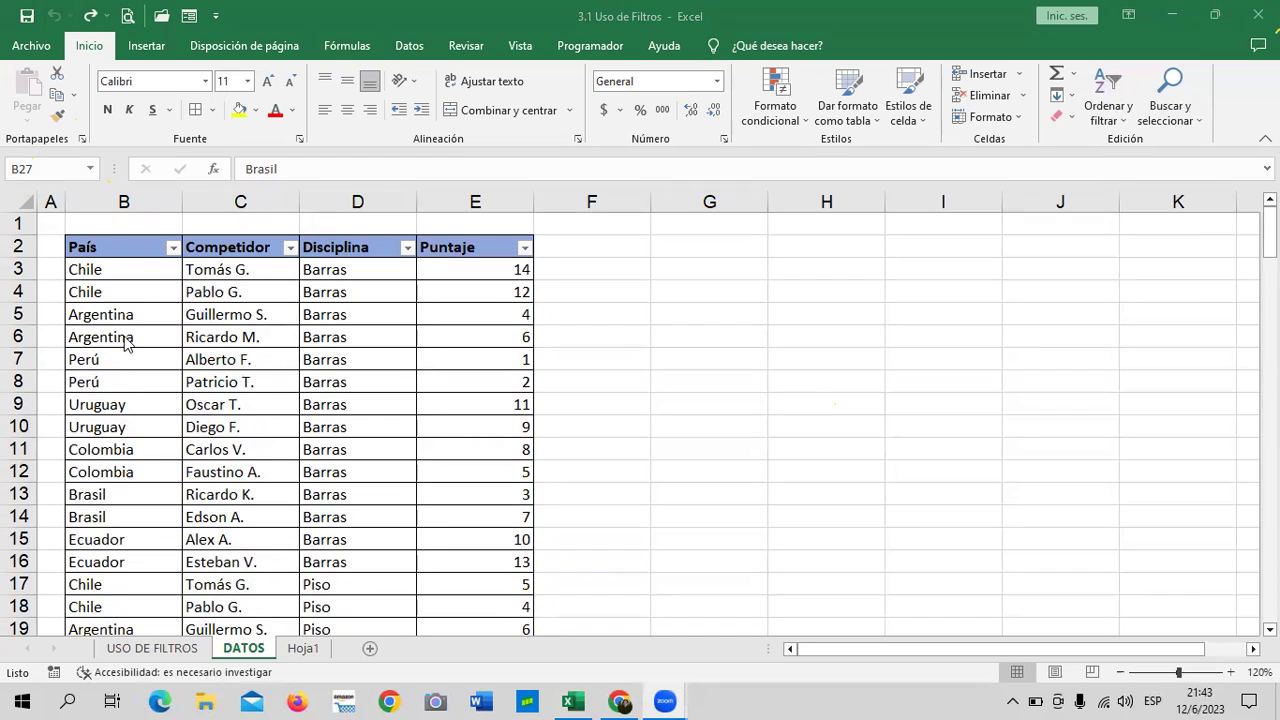
# Sort the DATOS table A to Z by Competidor, reapplying the sort several times.
pyautogui.click(229, 339)
pyautogui.click(1119, 109)
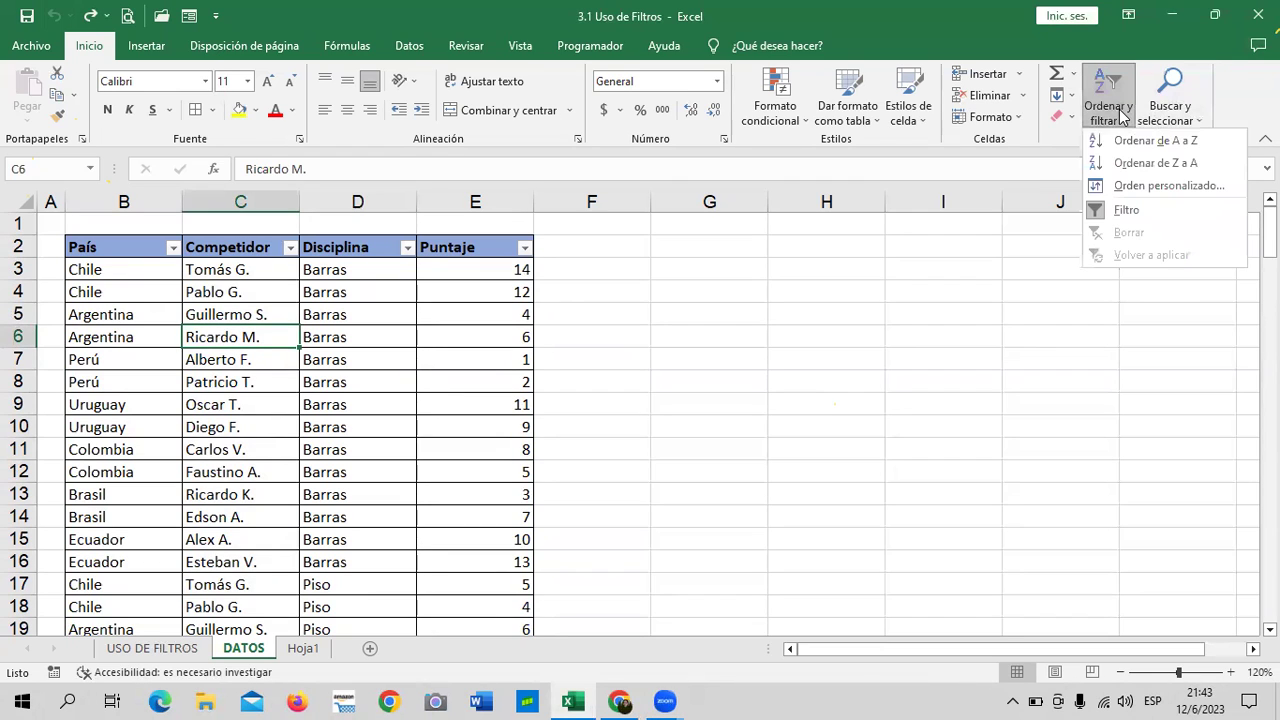
pyautogui.click(1131, 141)
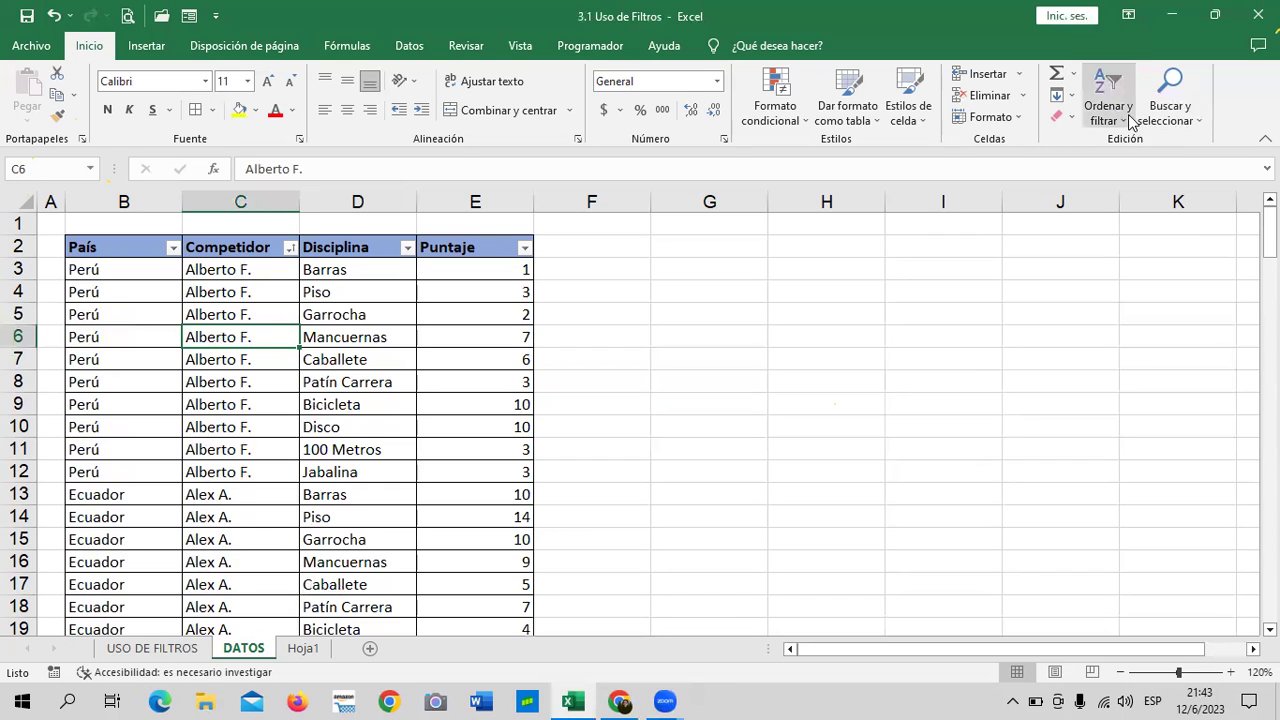
pyautogui.click(1126, 124)
pyautogui.click(1128, 143)
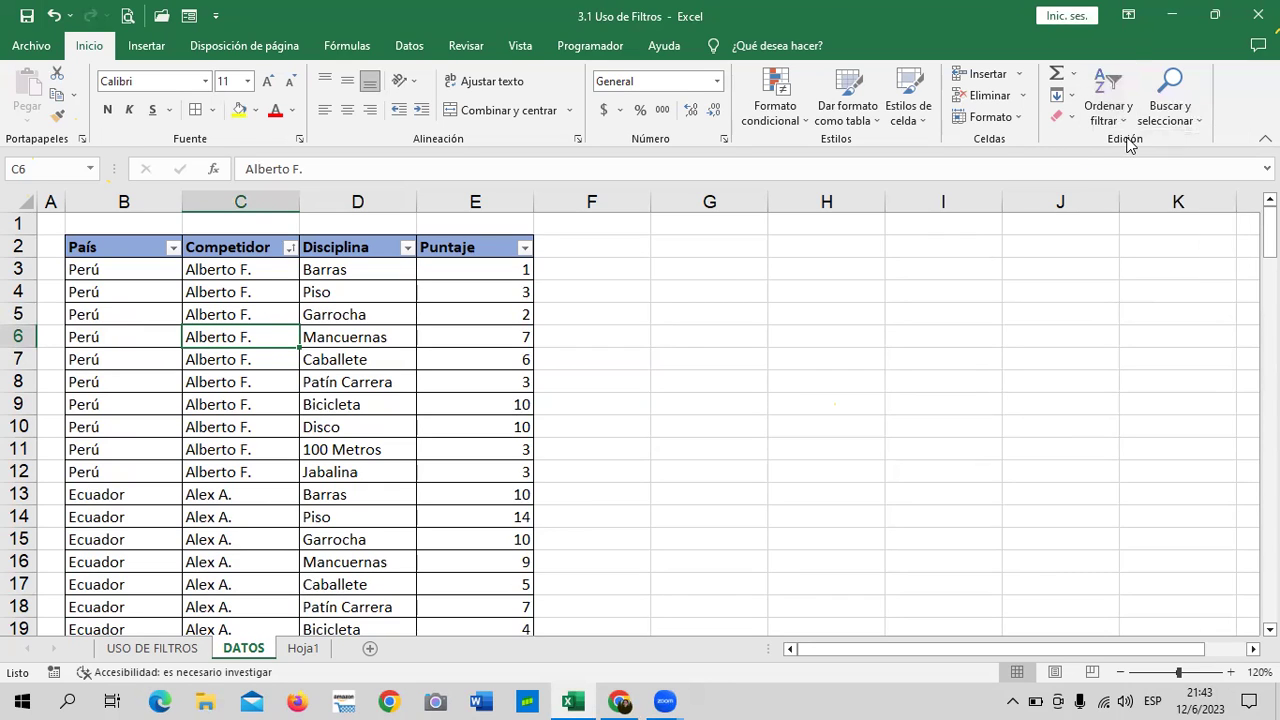
pyautogui.click(1127, 118)
pyautogui.click(1122, 143)
pyautogui.click(1110, 112)
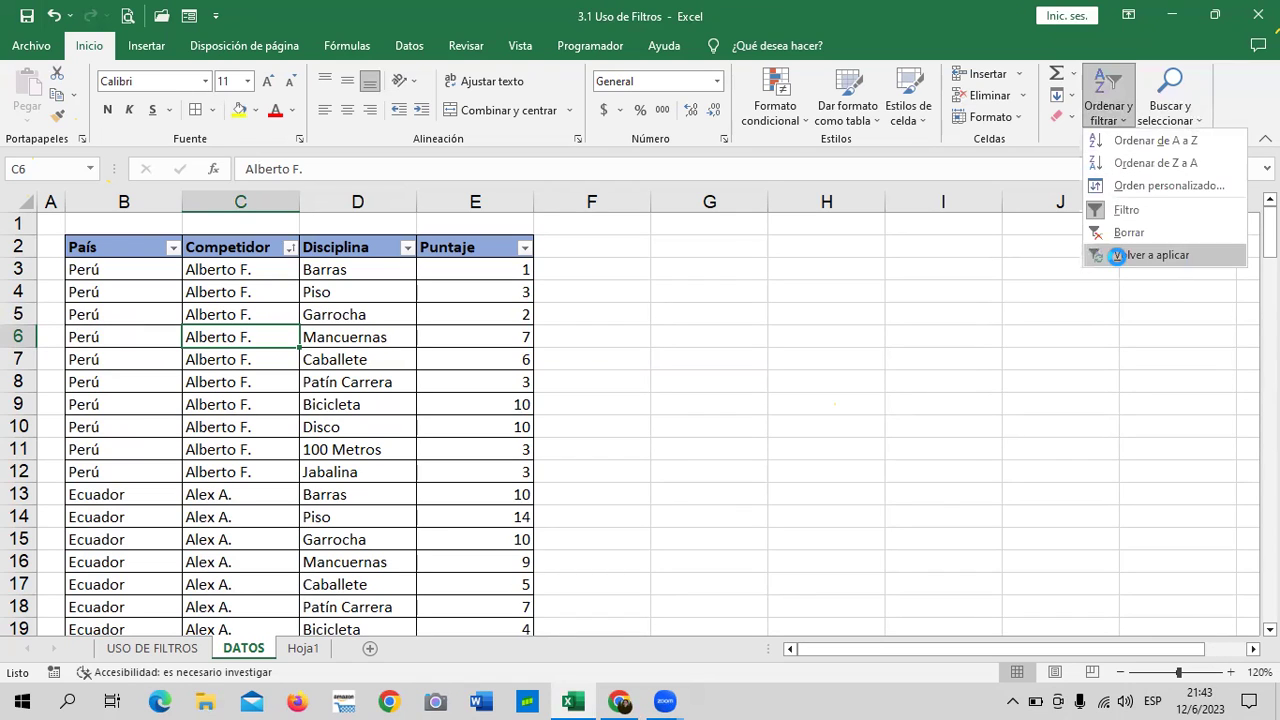
pyautogui.click(1120, 256)
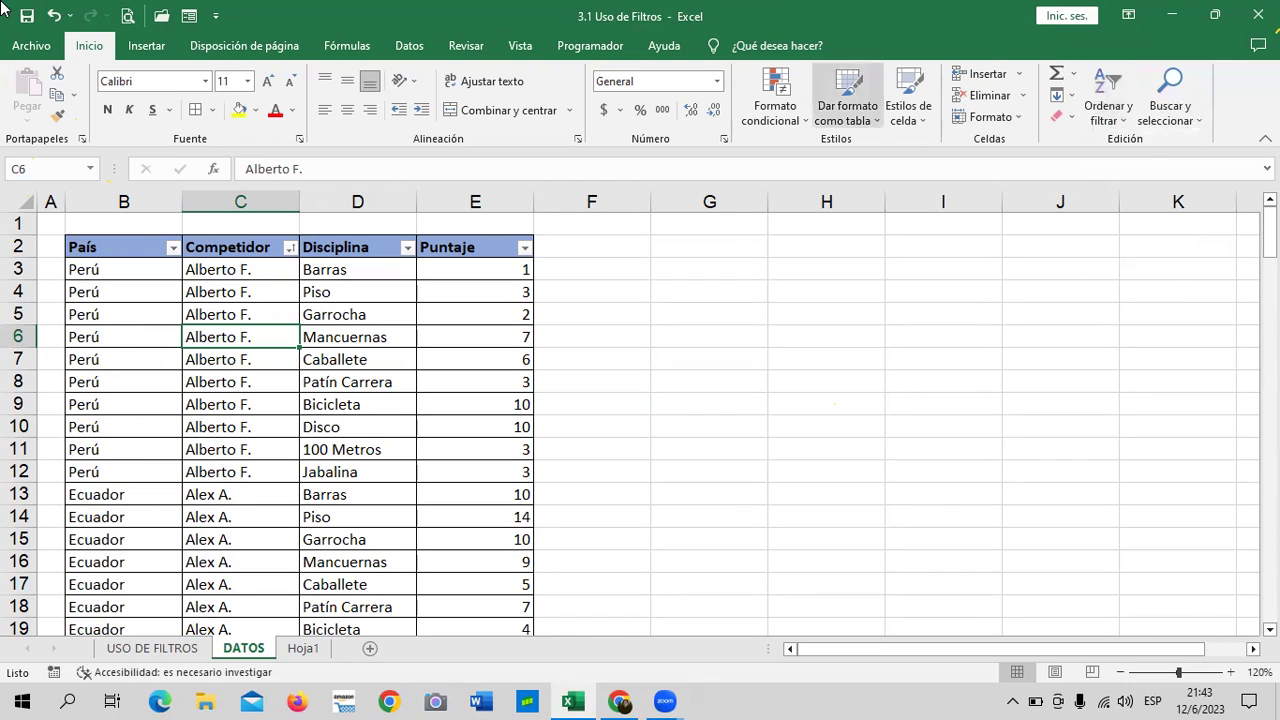
# Undo the sorts, sort by Competidor once more, and undo that to restore the original order.
pyautogui.click(54, 16)
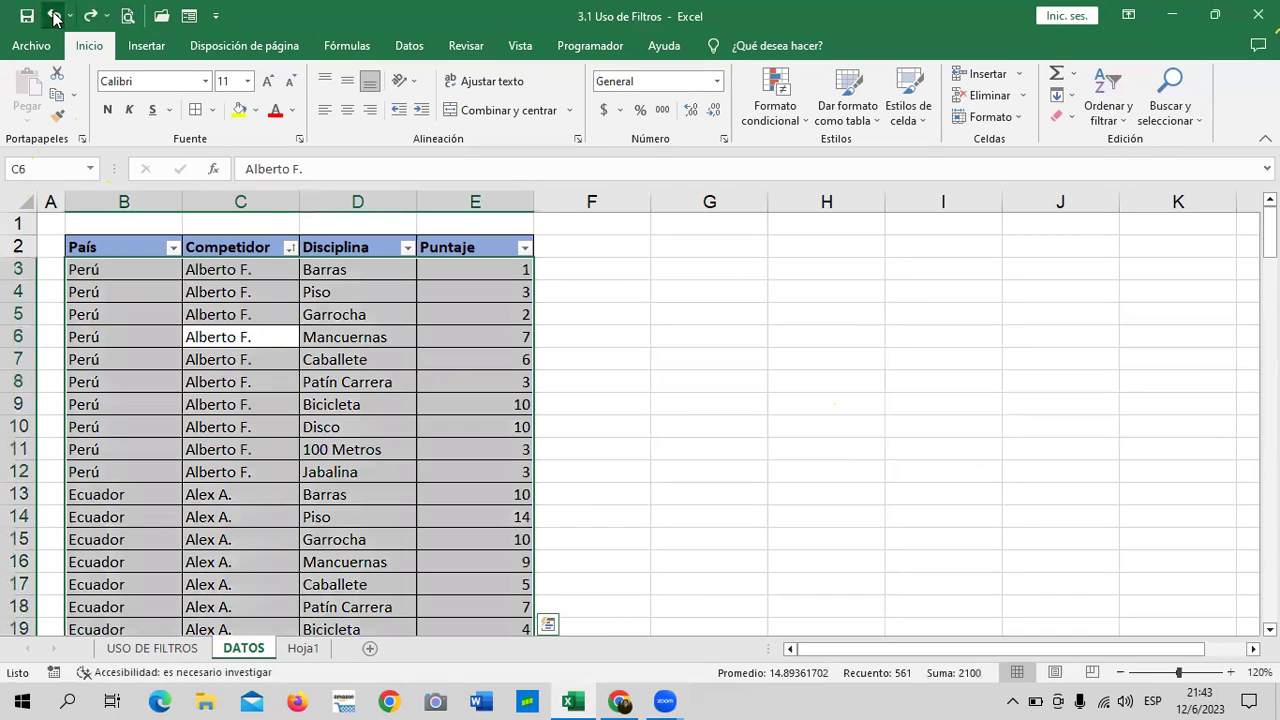
pyautogui.click(54, 16)
pyautogui.click(666, 382)
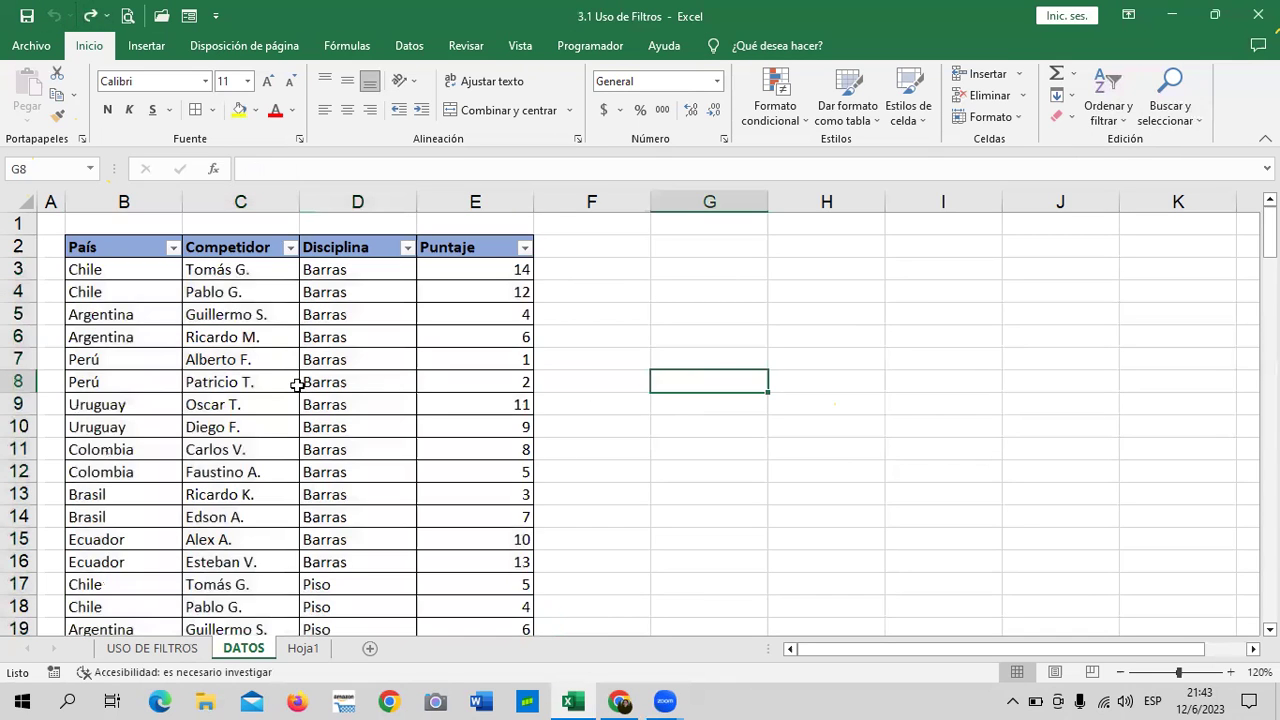
pyautogui.click(284, 272)
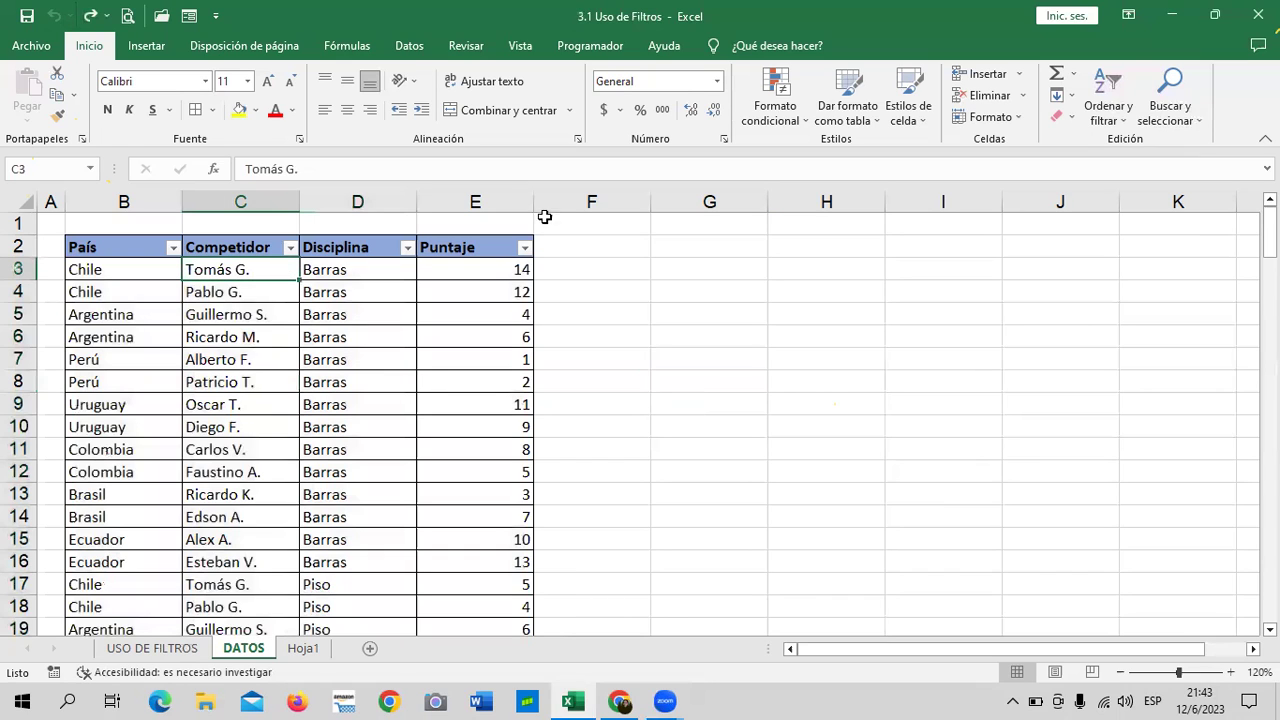
pyautogui.click(1122, 128)
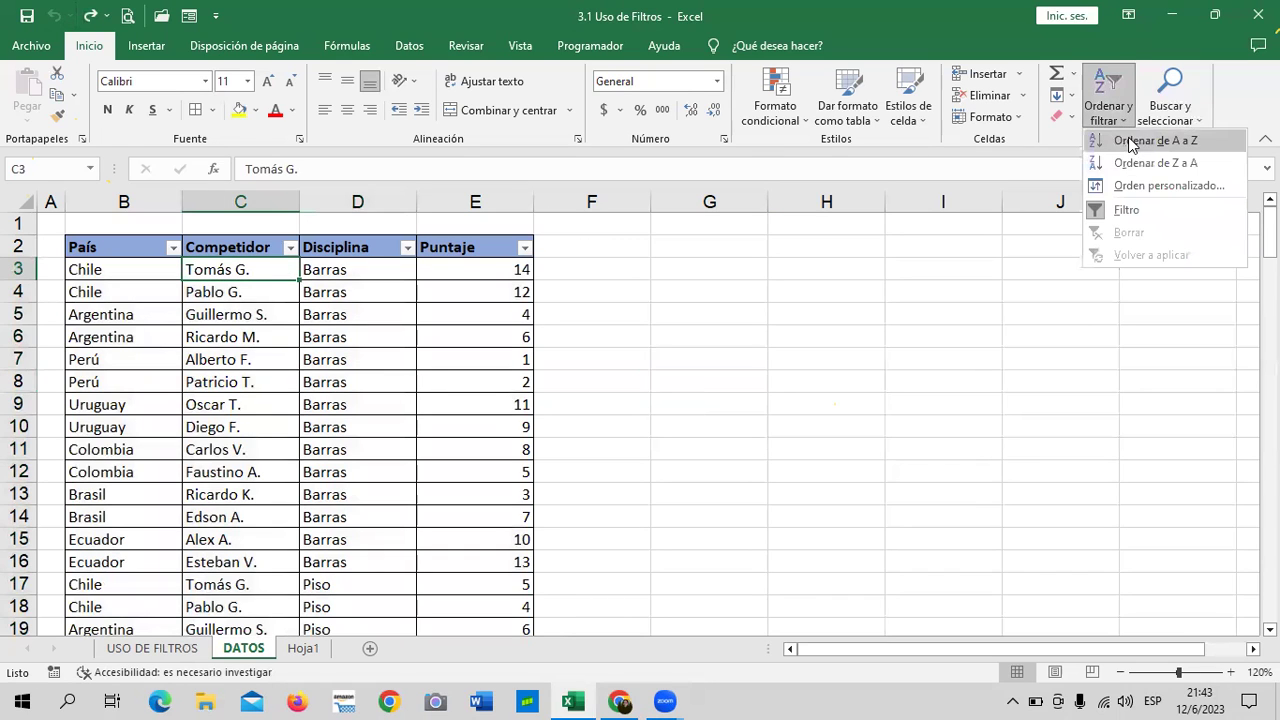
pyautogui.click(1132, 145)
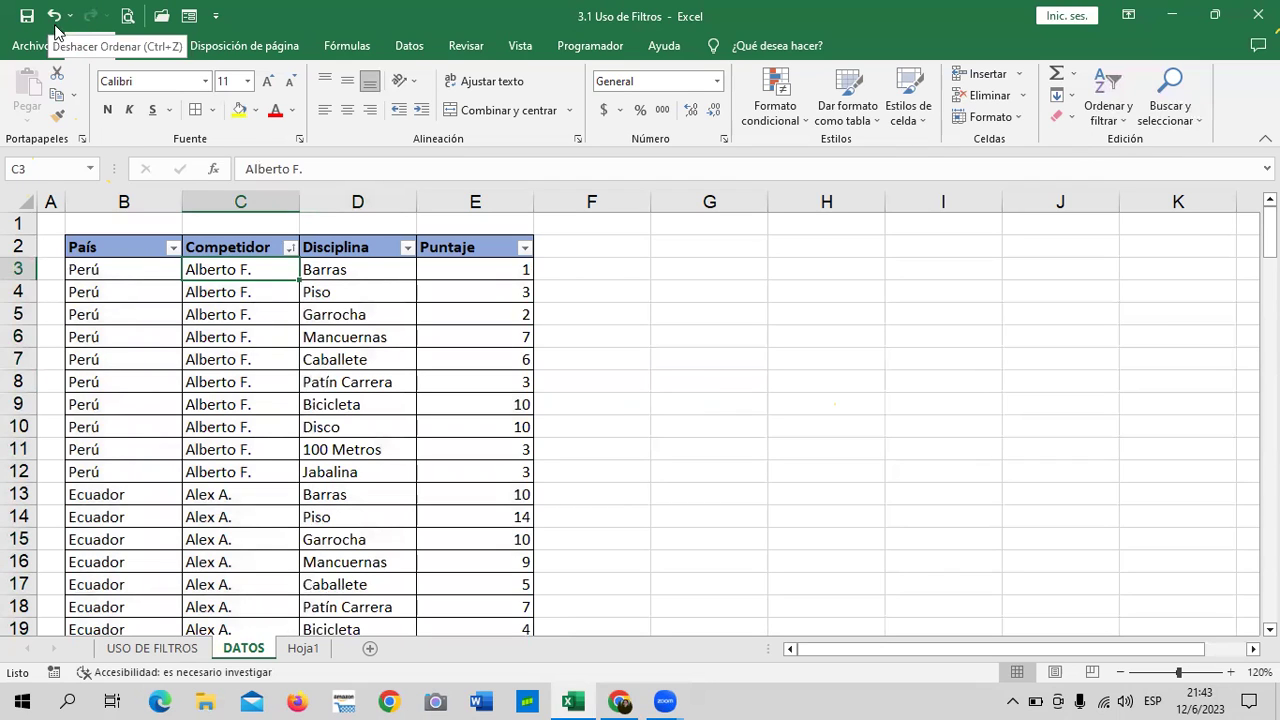
pyautogui.click(54, 14)
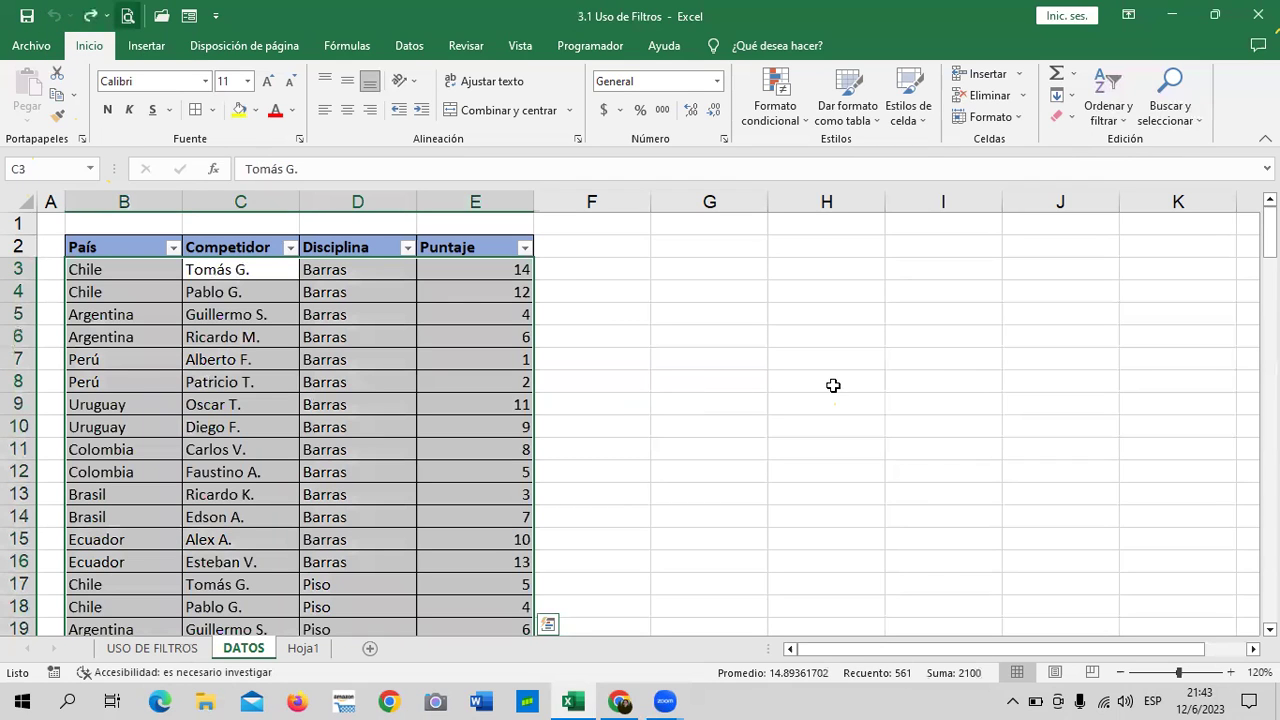
# Scroll through the restored table, then switch to the USO DE FILTROS sheet and the Chrome course page.
pyautogui.click(1128, 118)
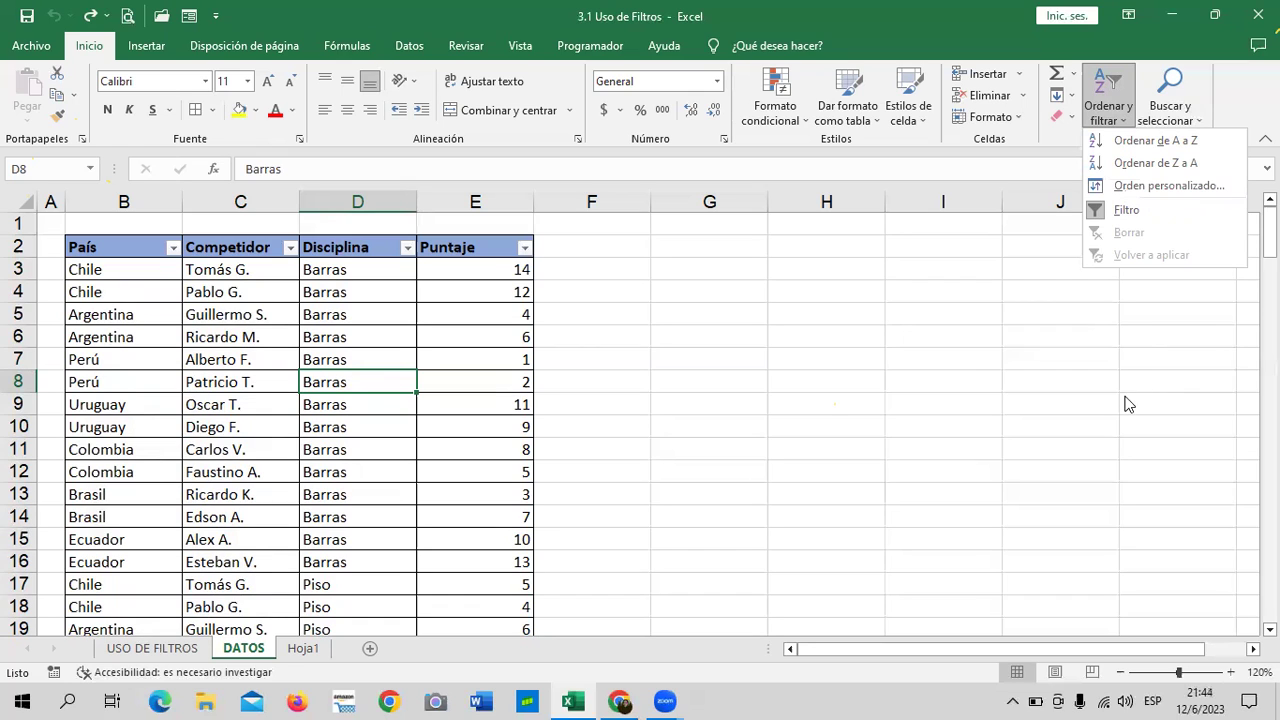
pyautogui.click(676, 320)
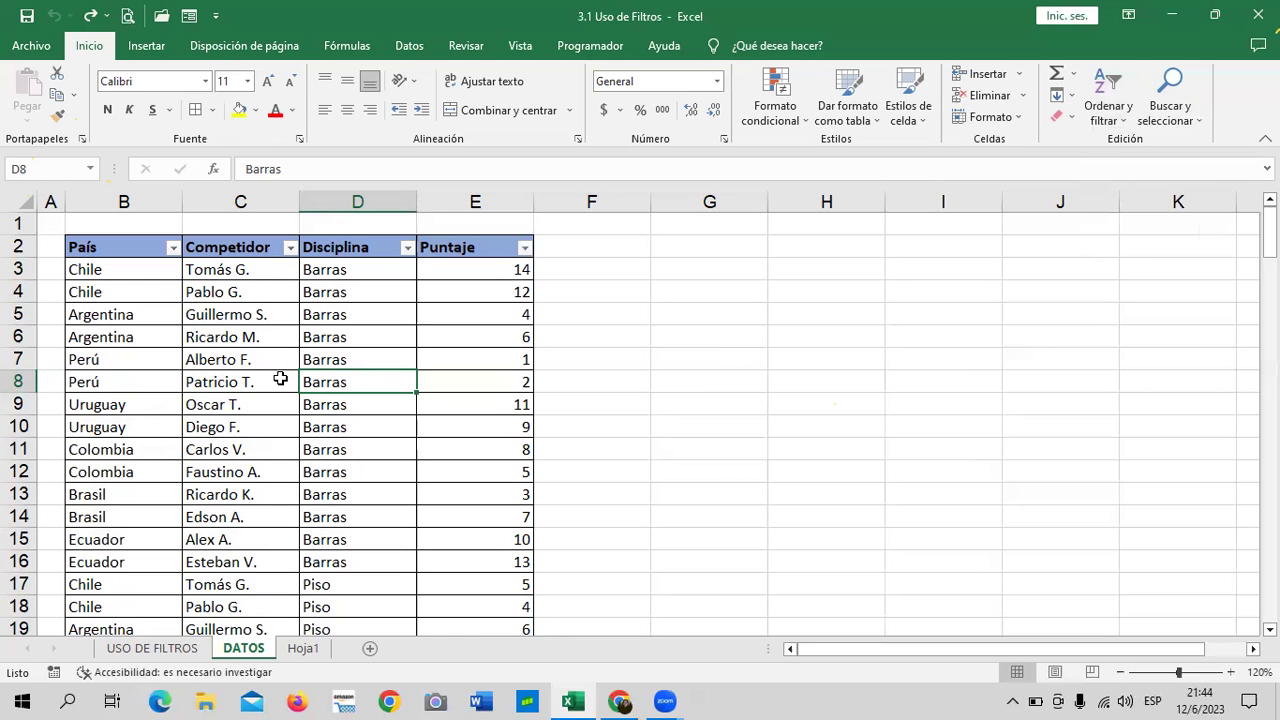
pyautogui.click(235, 248)
pyautogui.scroll(-6, 267, 383)
pyautogui.scroll(-5, 272, 470)
pyautogui.scroll(-6, 275, 480)
pyautogui.scroll(-4, 270, 491)
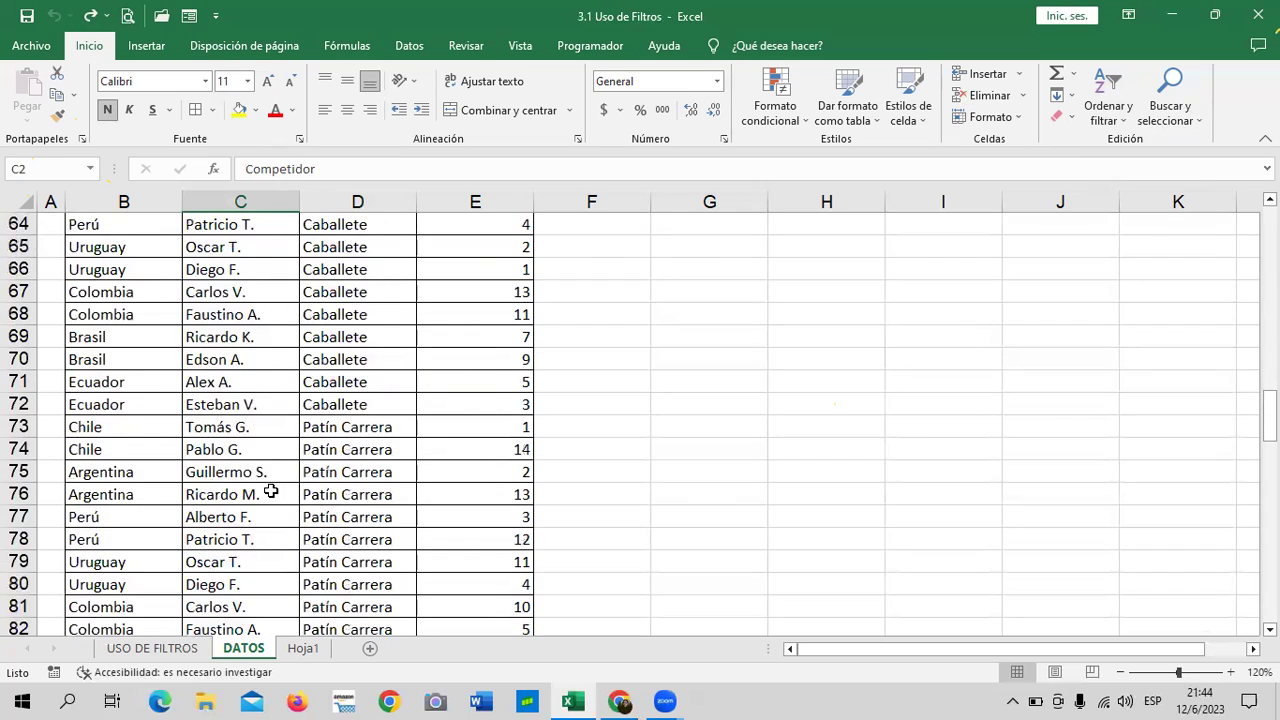
pyautogui.scroll(-7, 270, 491)
pyautogui.click(180, 650)
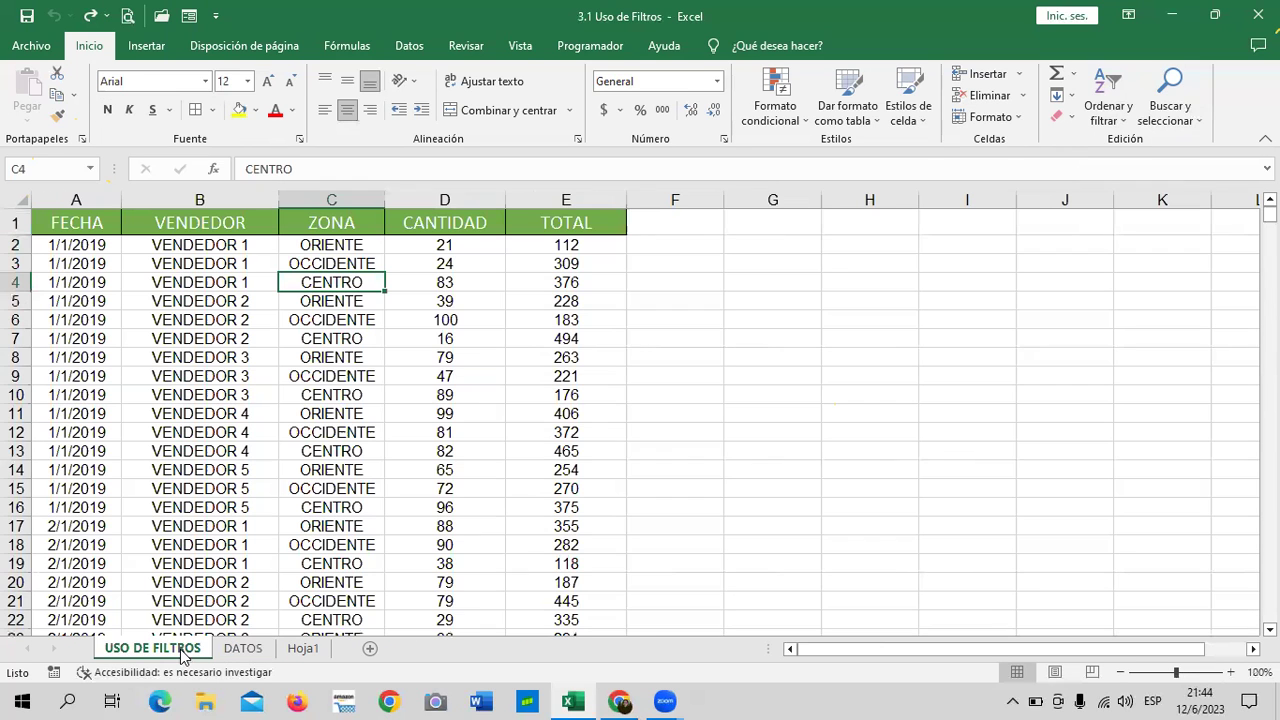
pyautogui.click(619, 701)
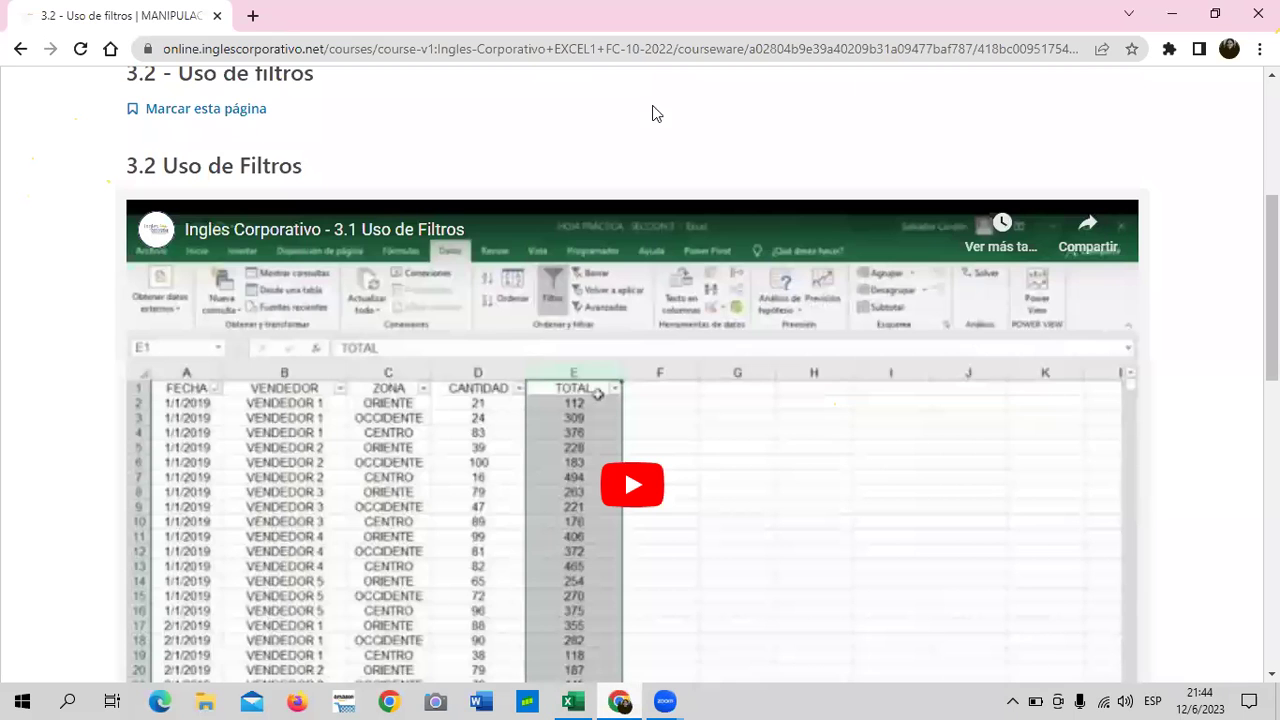
pyautogui.scroll(3, 797, 320)
pyautogui.scroll(-3, 697, 76)
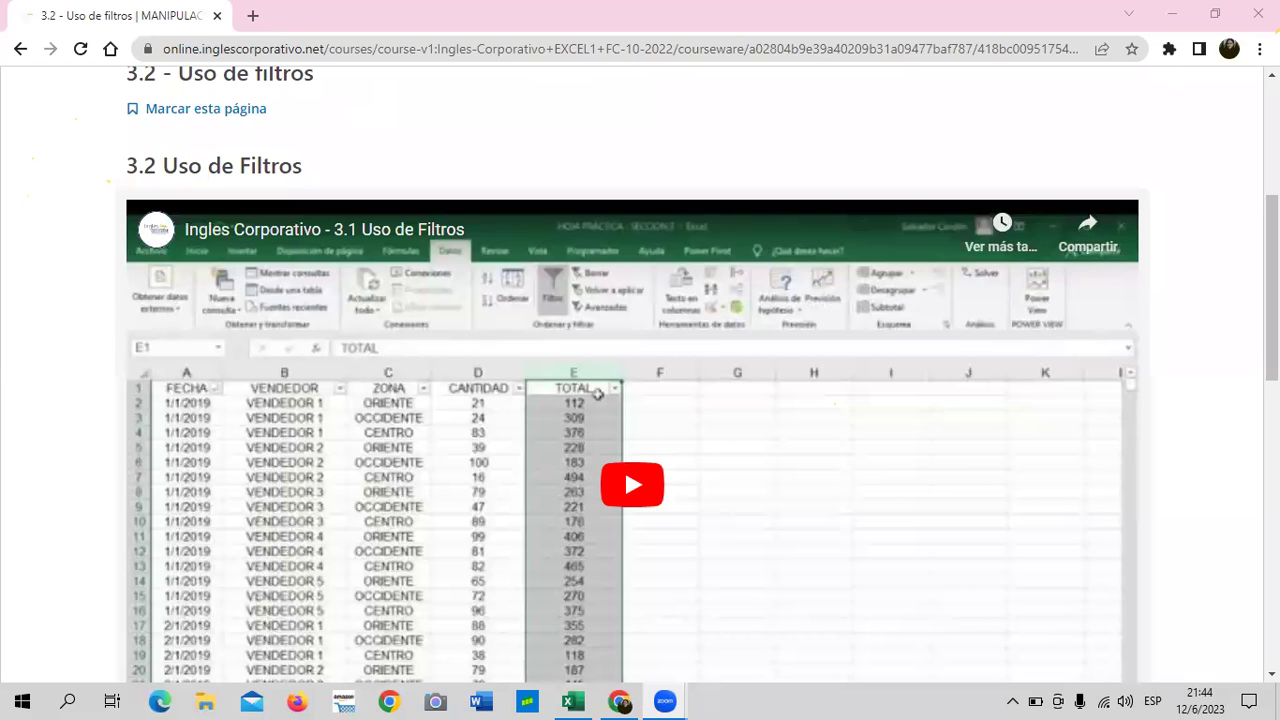
pyautogui.scroll(5, 365, 232)
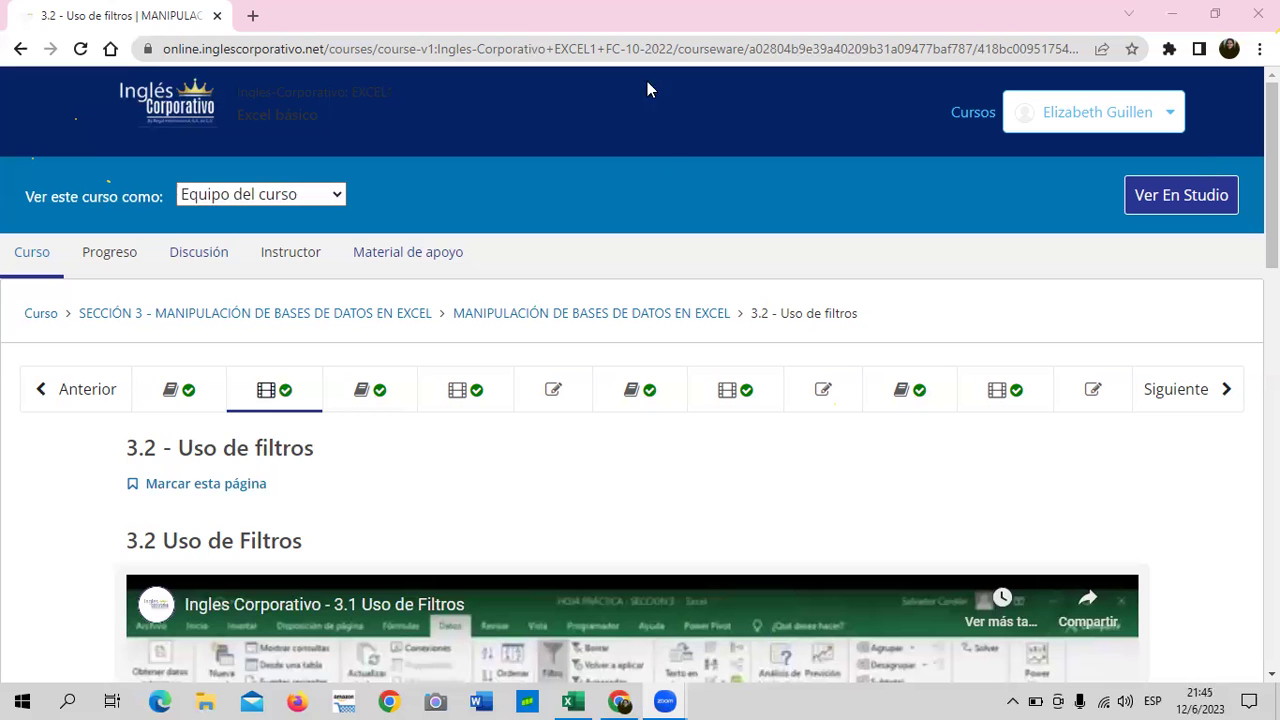
pyautogui.scroll(-4, 620, 510)
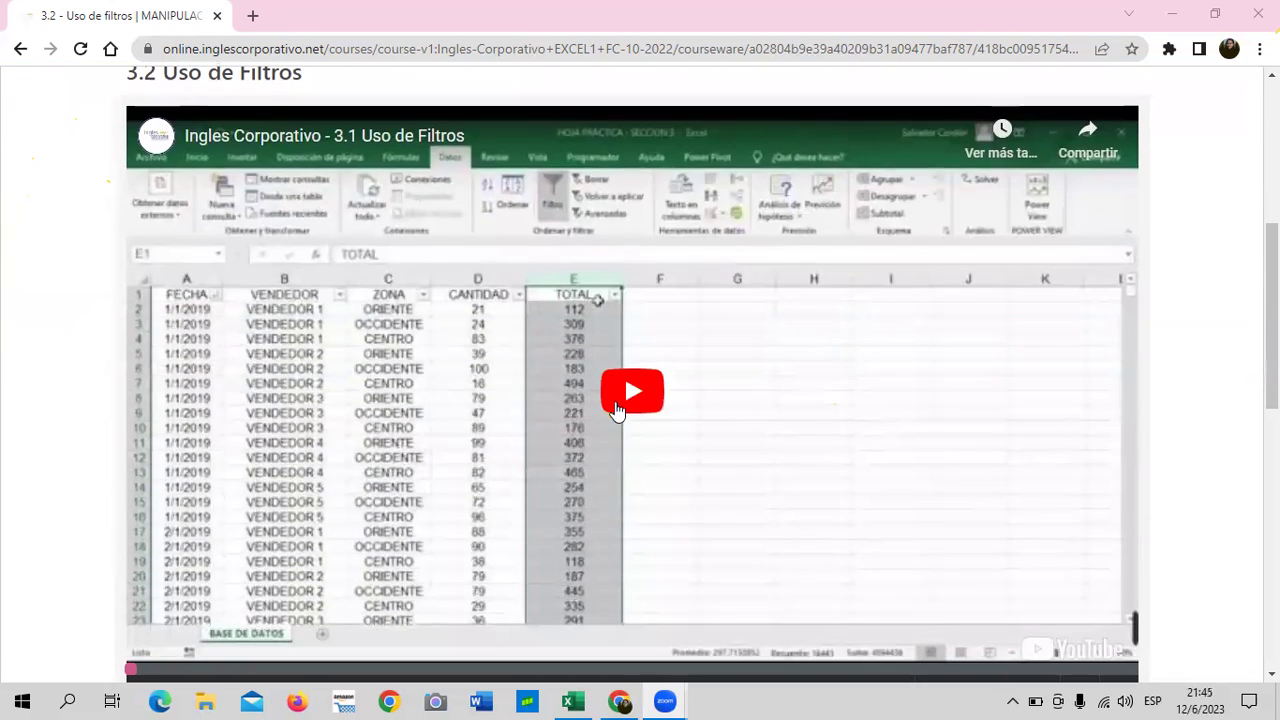
# Play the embedded 3.1 Uso de Filtros lesson video in the Inglés Corporativo course.
pyautogui.click(614, 392)
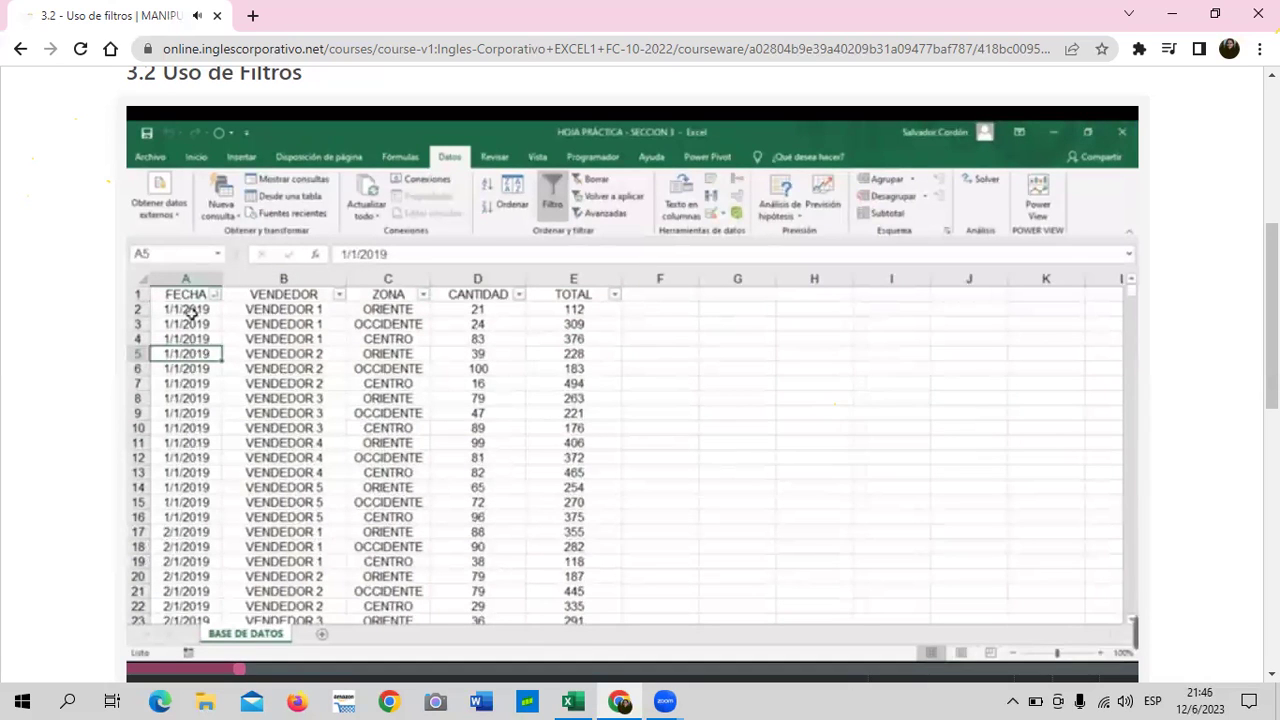
pyautogui.moveTo(748, 277)
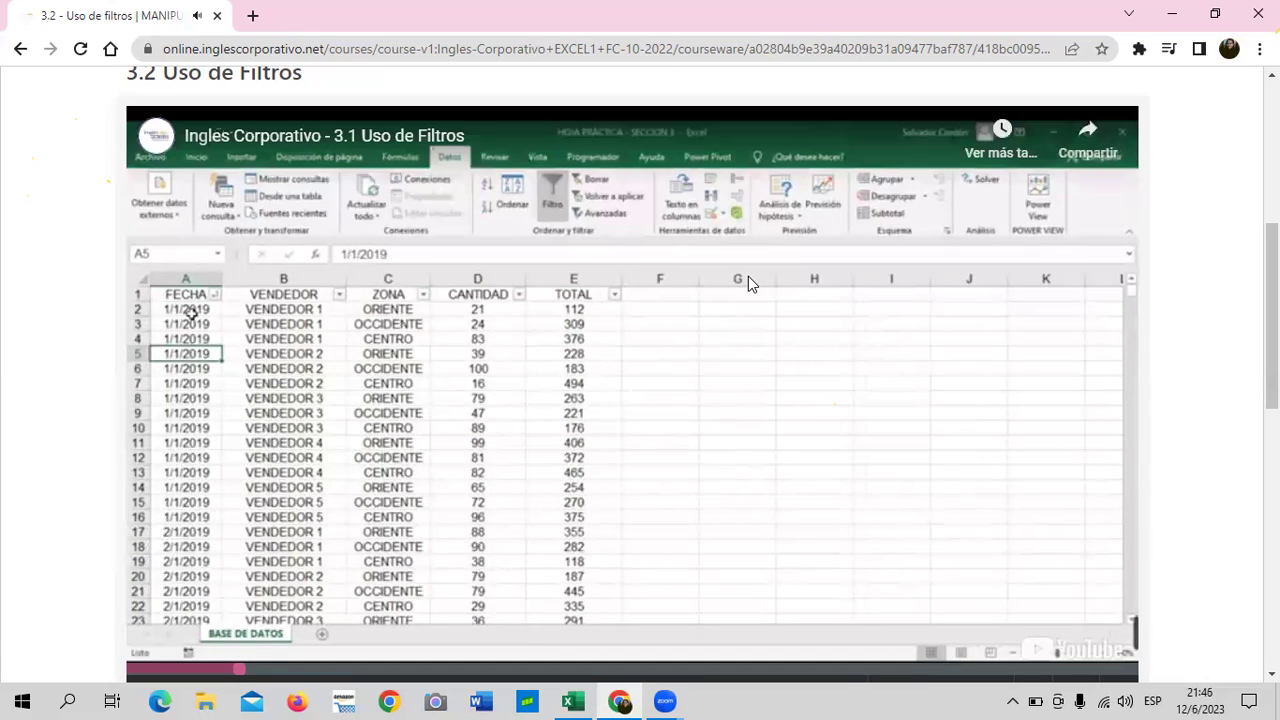
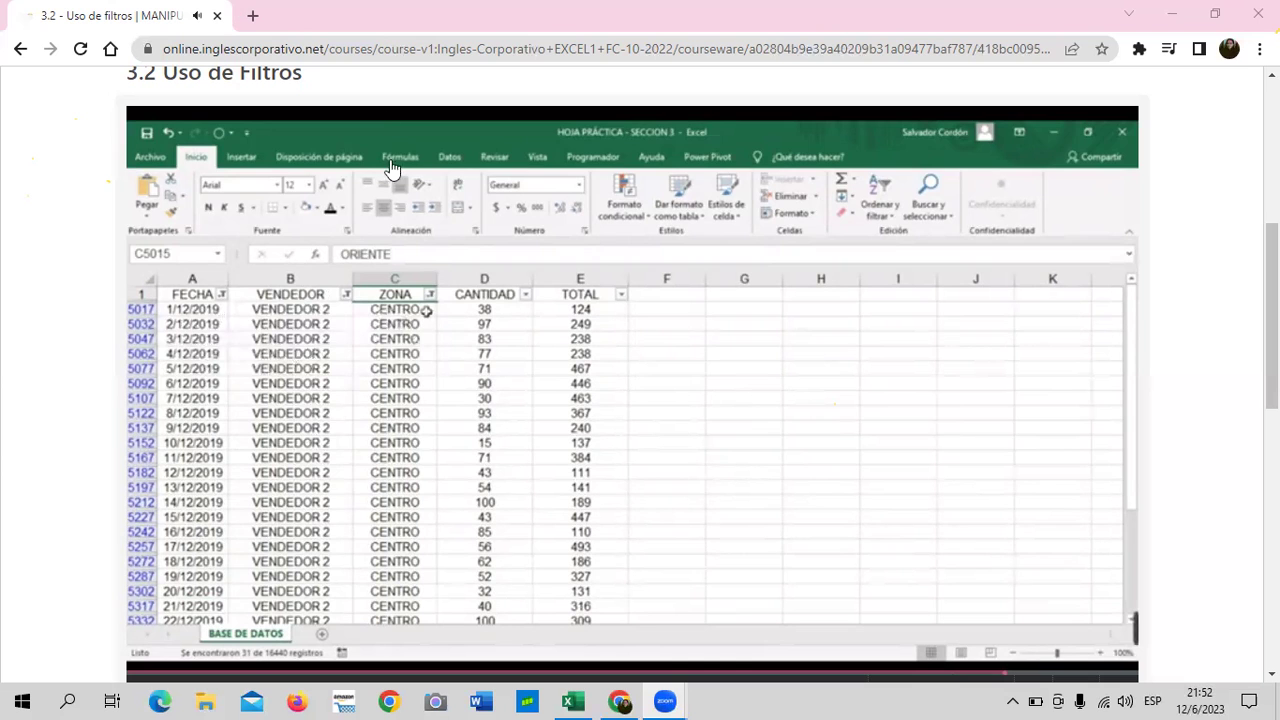
# Let the '3.1 Uso de Filtros' lesson video play through to its end screen.
pyautogui.moveTo(397, 176)
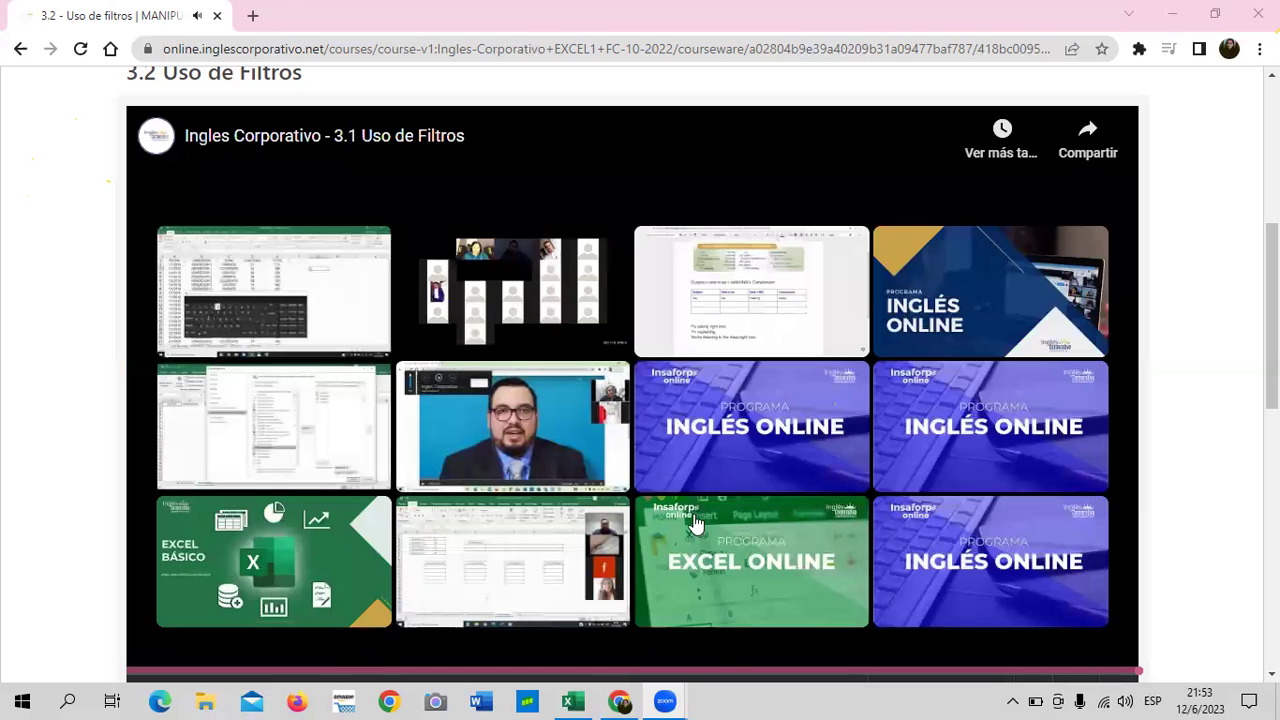
# Switch to the '3.1 Uso de Filtros' workbook and enable Filtro on the sales table headers.
pyautogui.moveTo(572, 700)
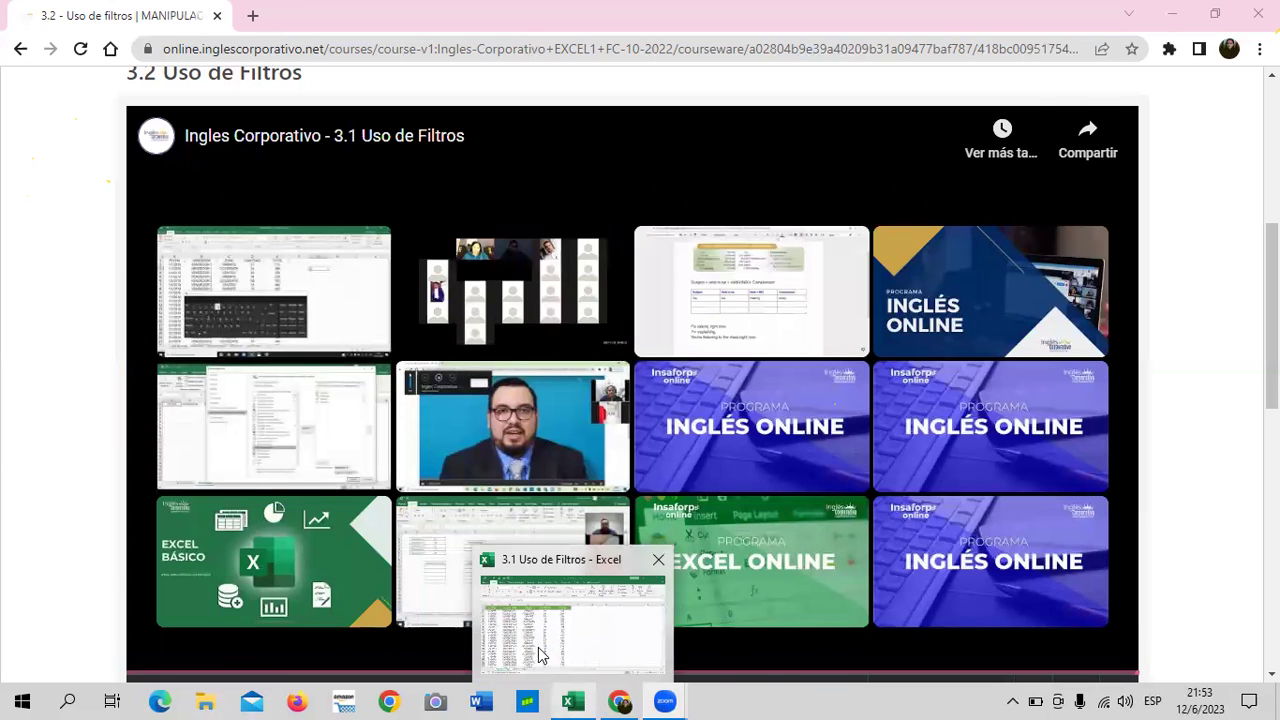
pyautogui.click(540, 655)
pyautogui.scroll(-5, 108, 507)
pyautogui.scroll(-8, 108, 507)
pyautogui.scroll(3, 108, 507)
pyautogui.scroll(10, 108, 507)
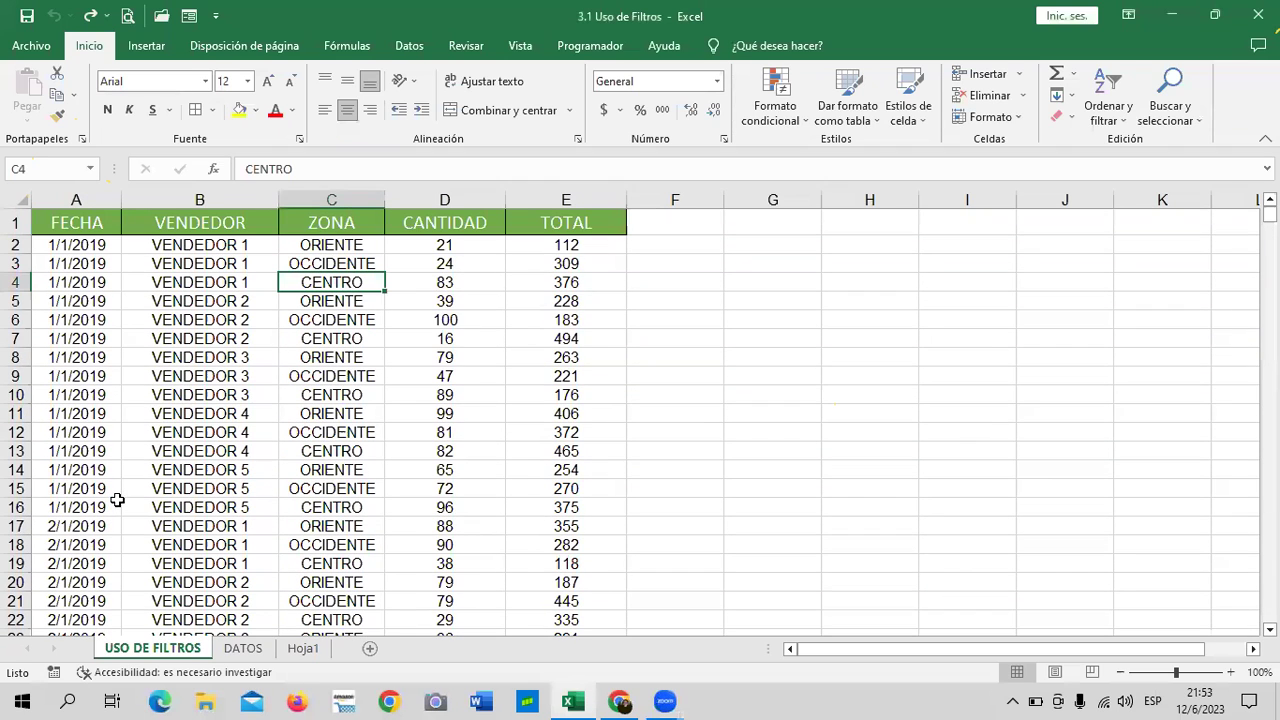
pyautogui.click(95, 280)
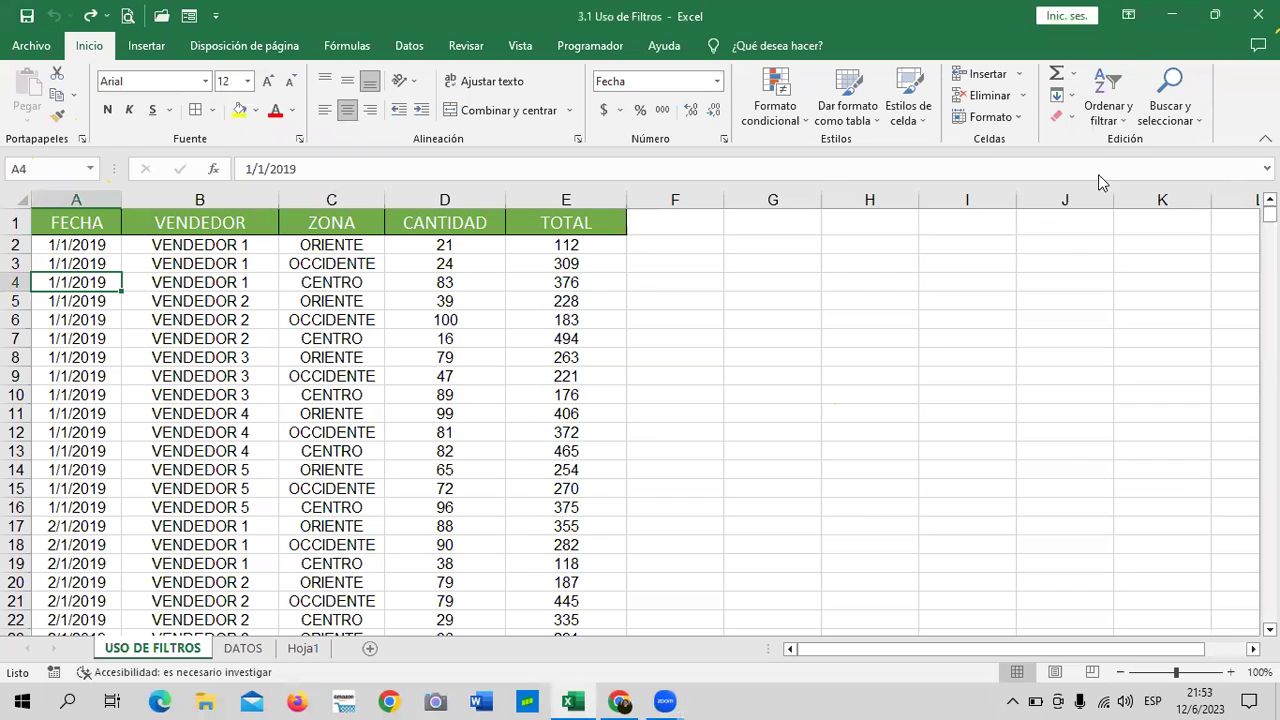
pyautogui.click(1108, 105)
pyautogui.click(1074, 213)
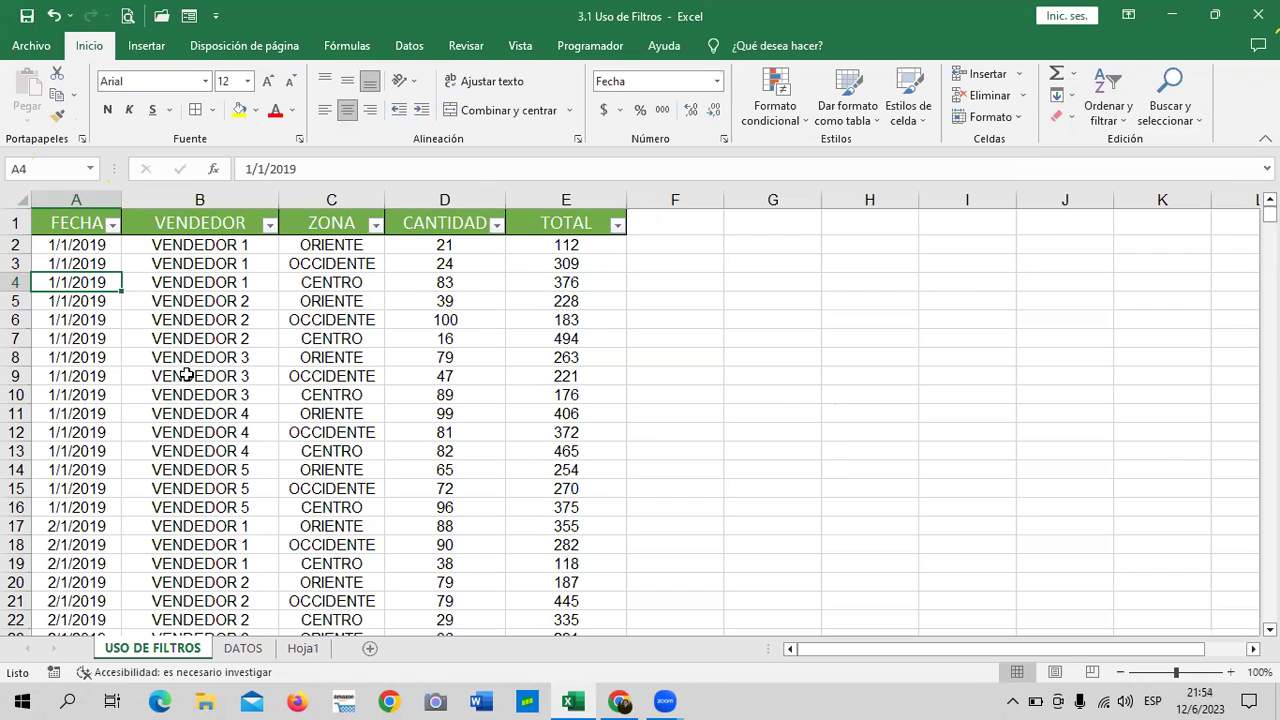
# Check the table's extent by jumping from FECHA to the last row, 16441, and back.
pyautogui.click(117, 357)
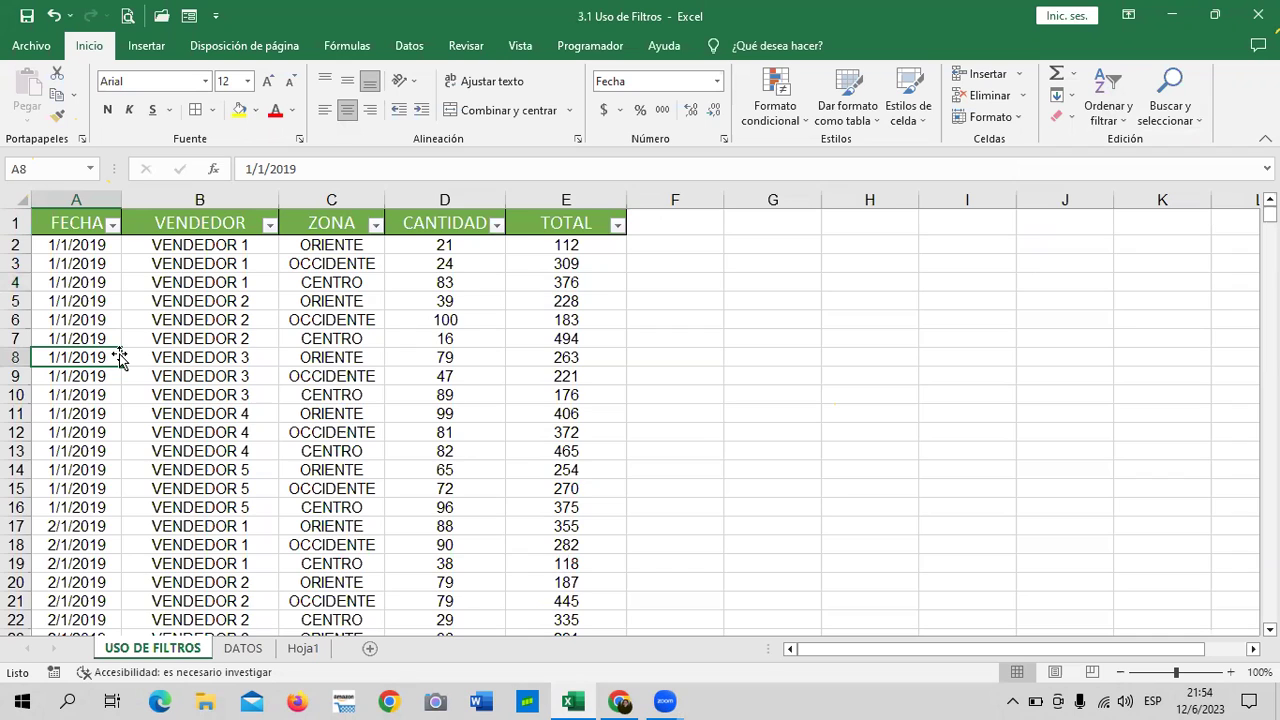
pyautogui.scroll(-3, 317, 400)
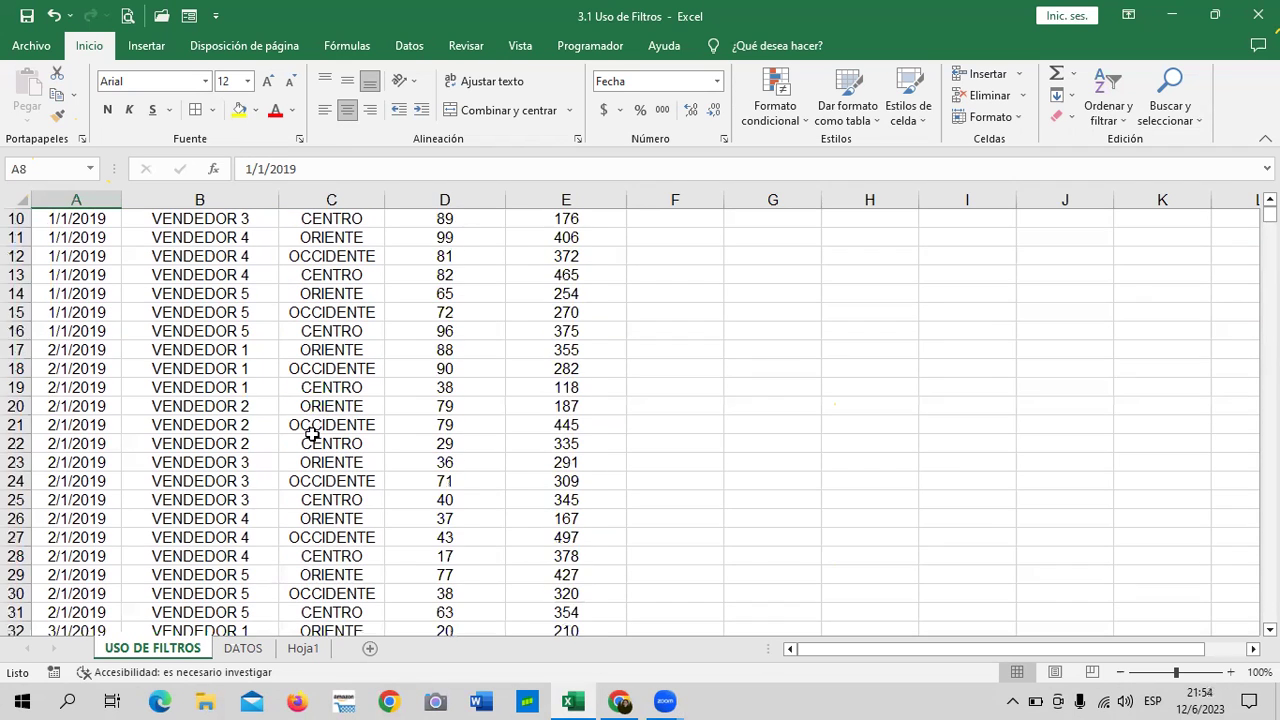
pyautogui.scroll(3, 312, 433)
pyautogui.click(64, 218)
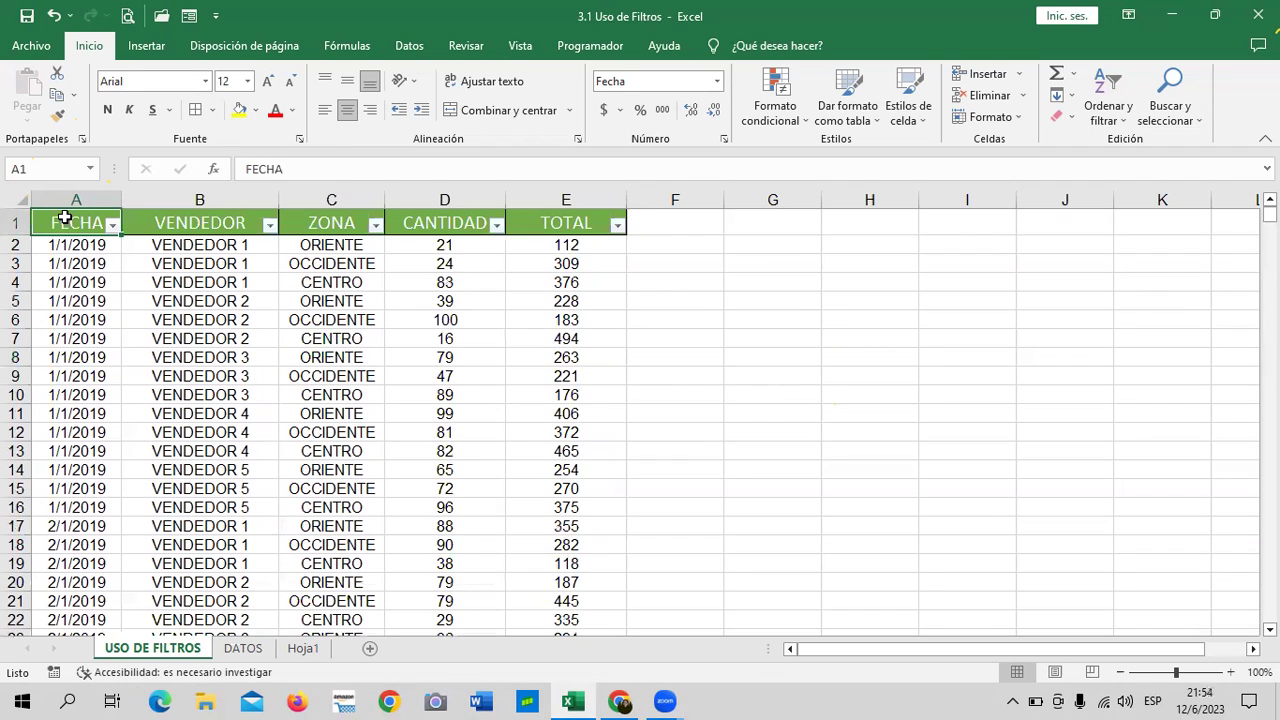
pyautogui.hotkey('ctrl', 'Down')
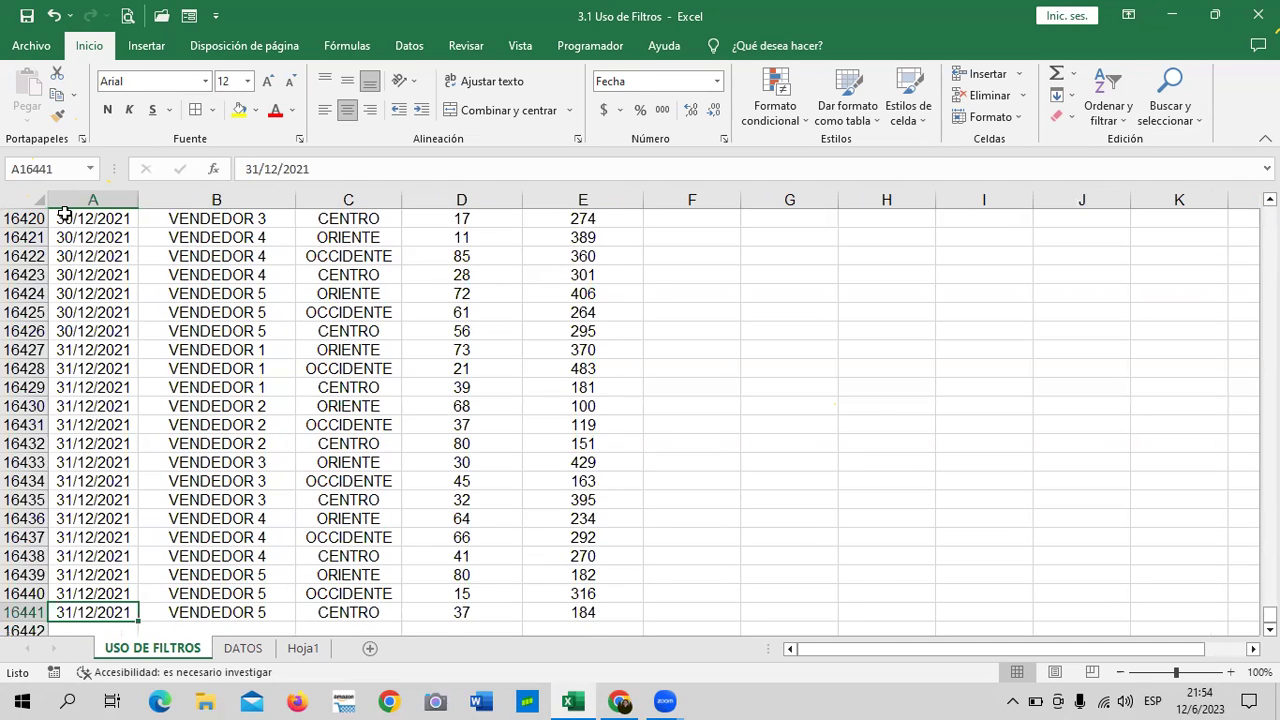
pyautogui.hotkey('ctrl', 'Up')
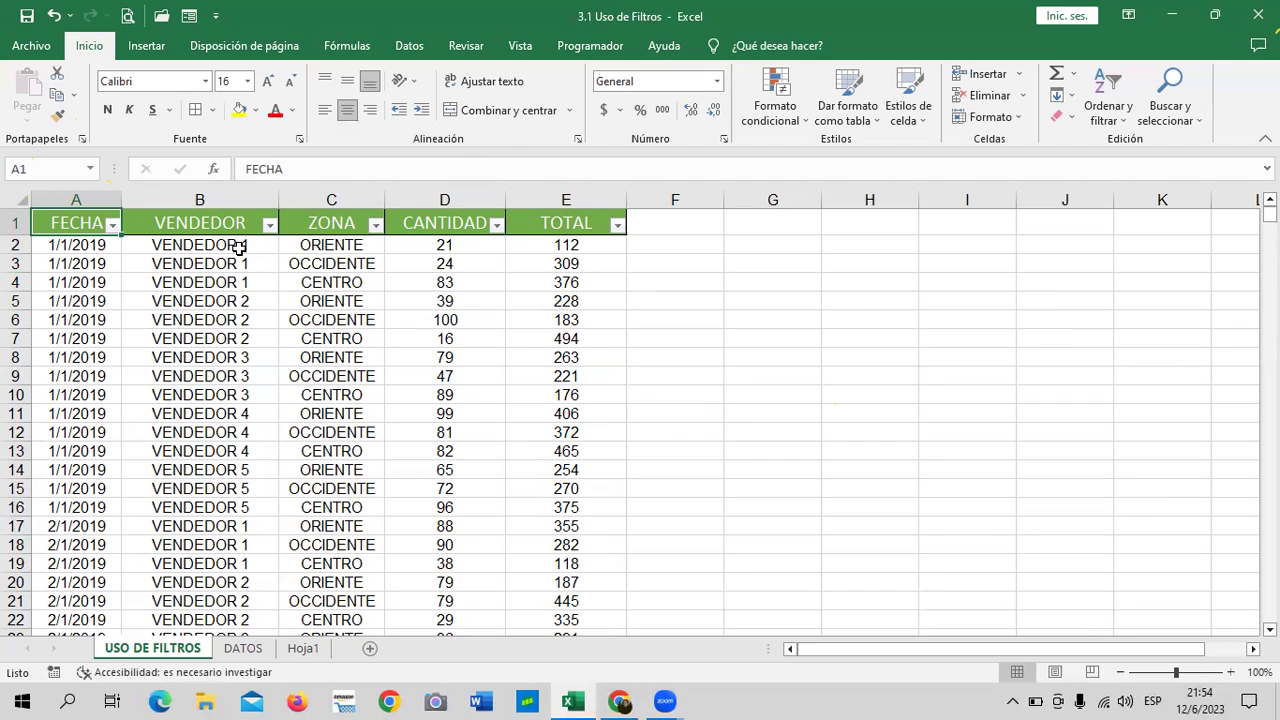
# Filter the VENDEDOR column to show only VENDEDOR 3.
pyautogui.click(270, 225)
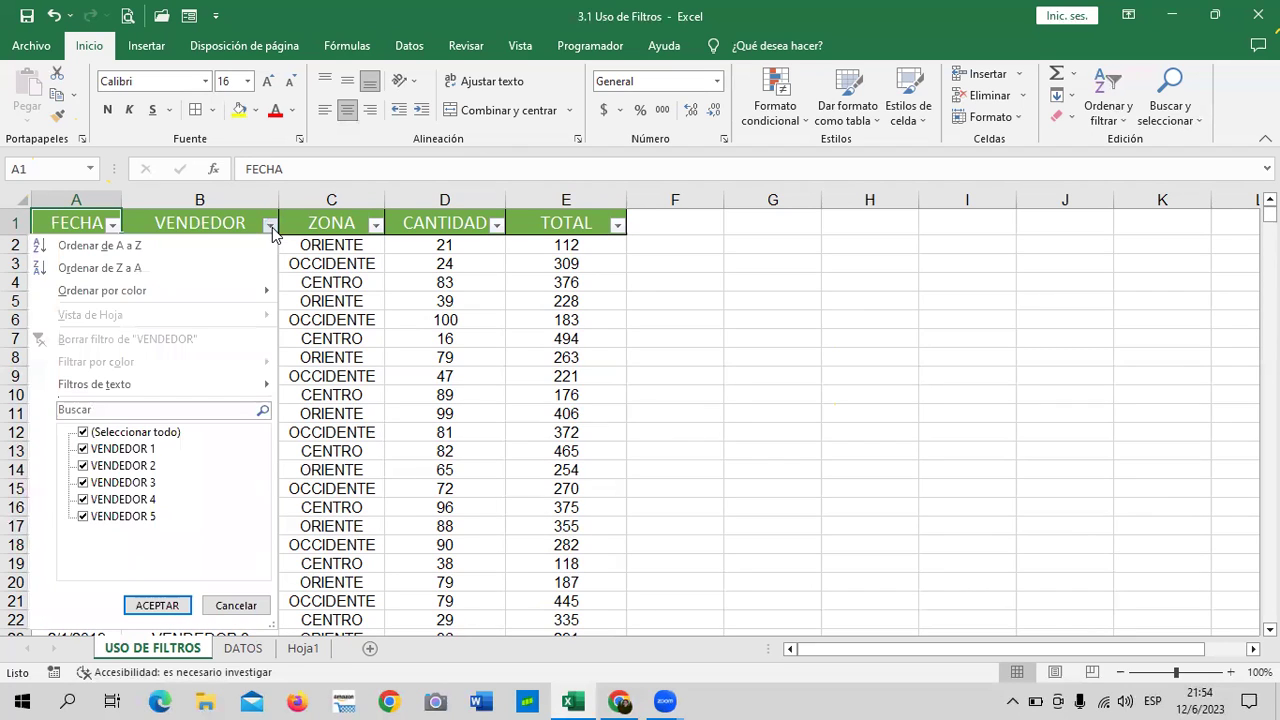
pyautogui.click(116, 434)
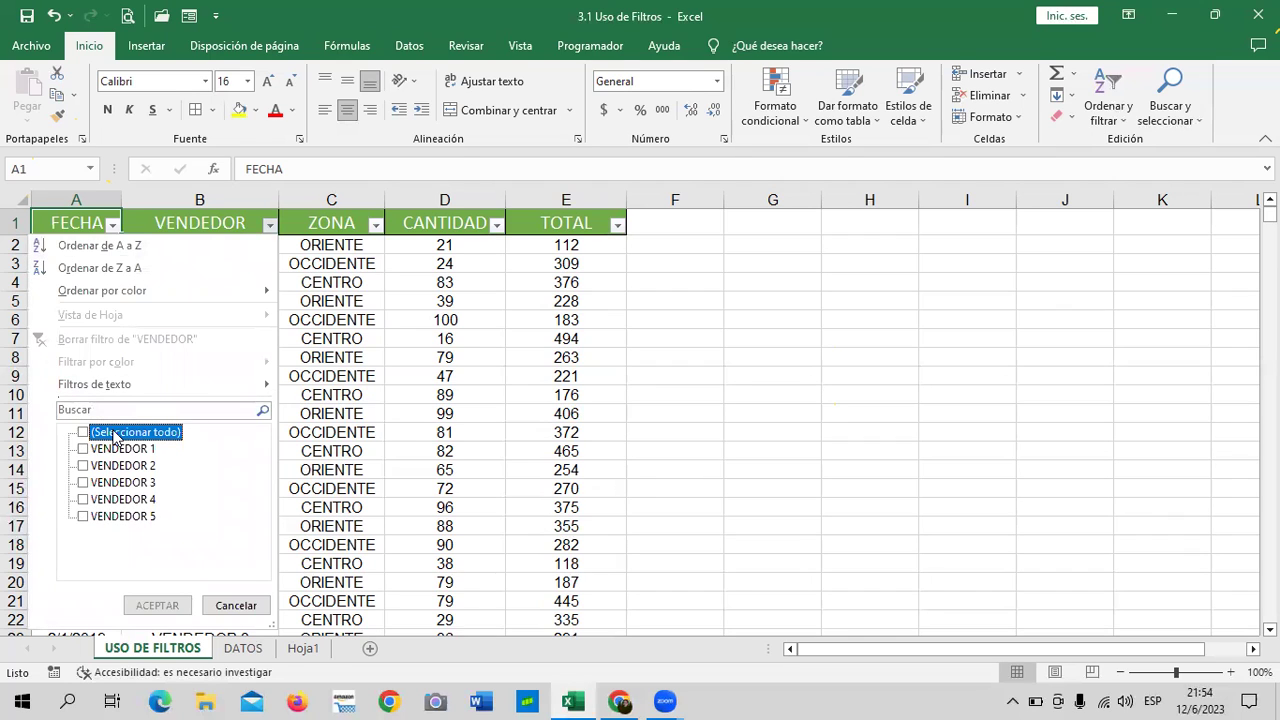
pyautogui.click(112, 483)
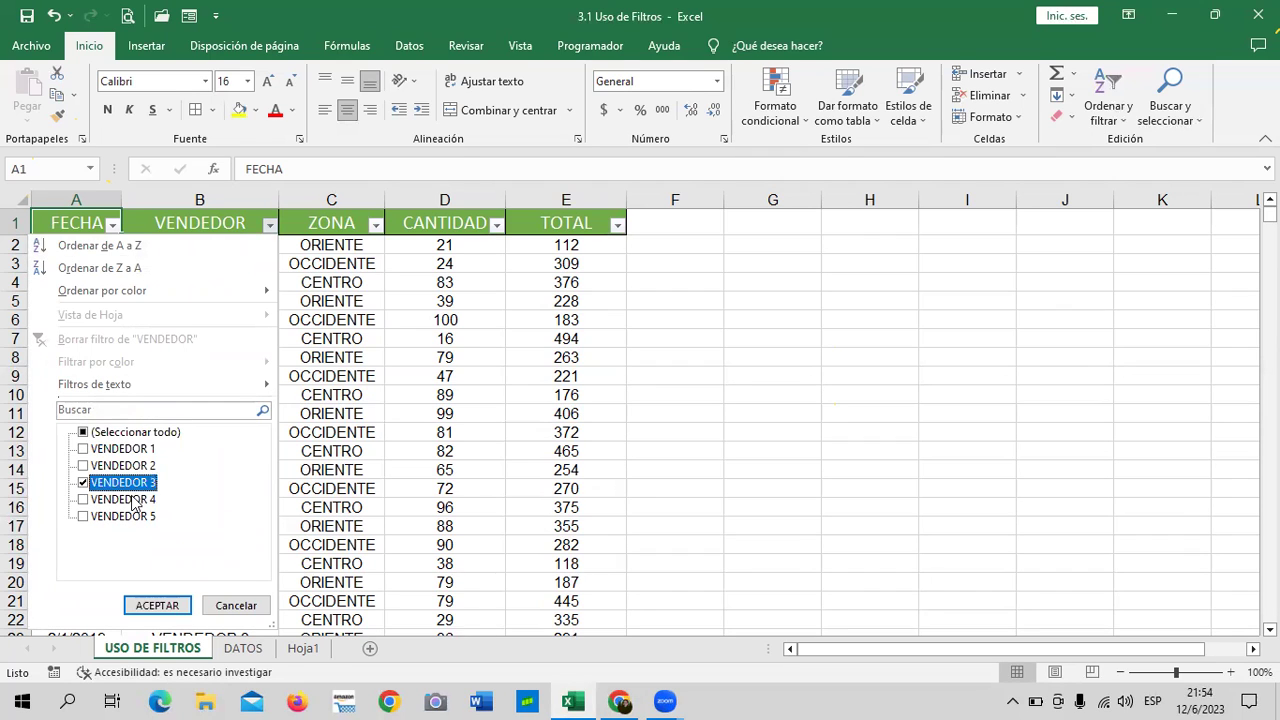
pyautogui.click(167, 605)
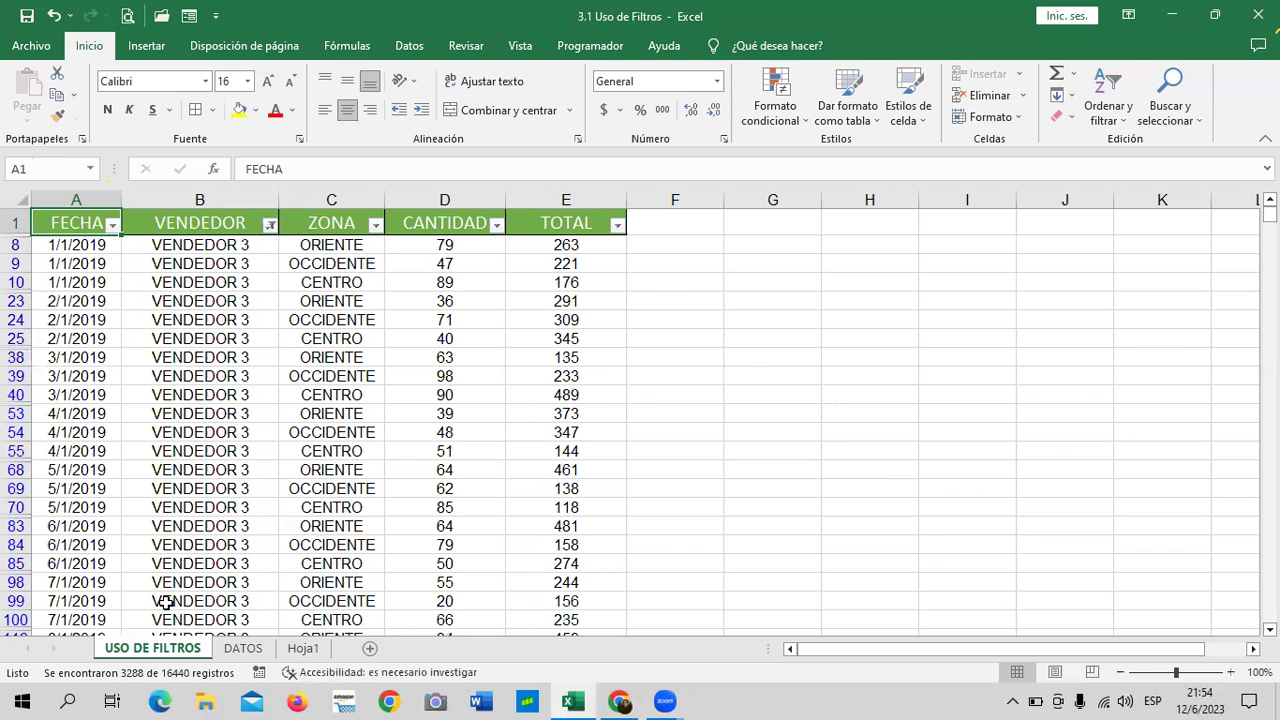
# Review the 3288 filtered rows, jumping to the last row and back to the top.
pyautogui.scroll(-4, 337, 451)
pyautogui.scroll(-5, 335, 450)
pyautogui.scroll(-6, 335, 452)
pyautogui.scroll(-6, 337, 460)
pyautogui.scroll(4, 339, 465)
pyautogui.scroll(12, 341, 468)
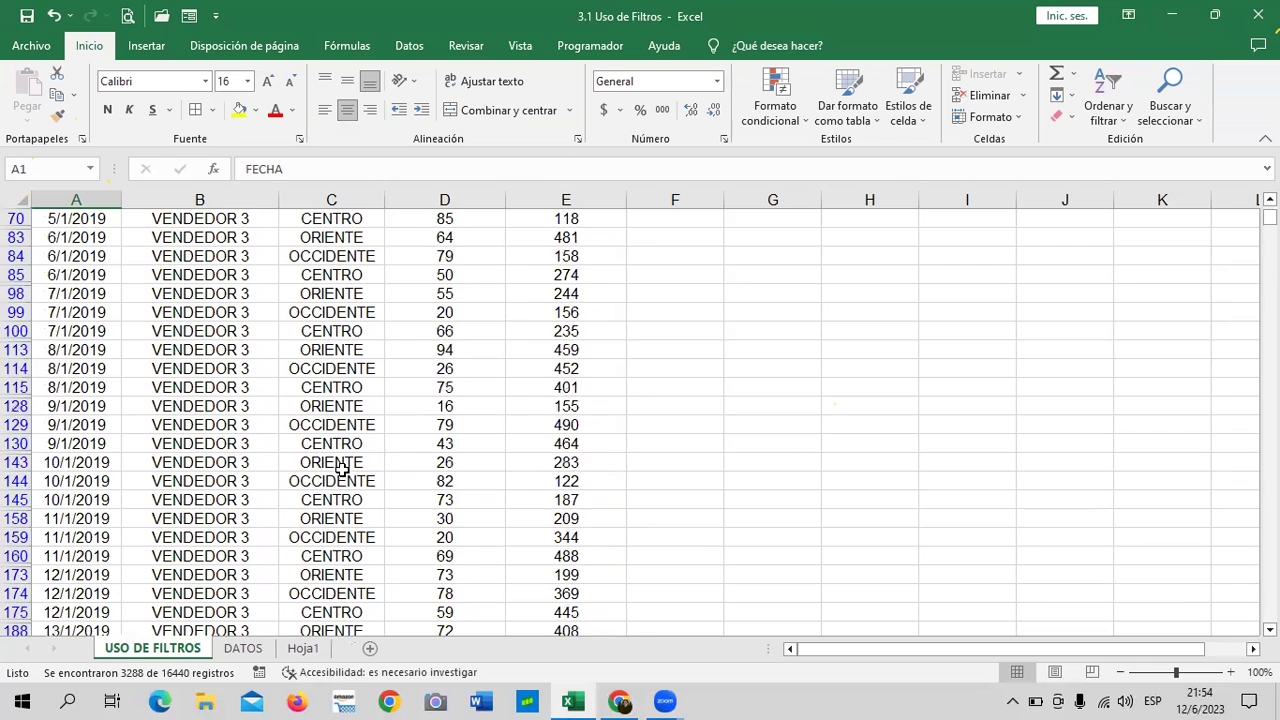
pyautogui.scroll(5, 341, 468)
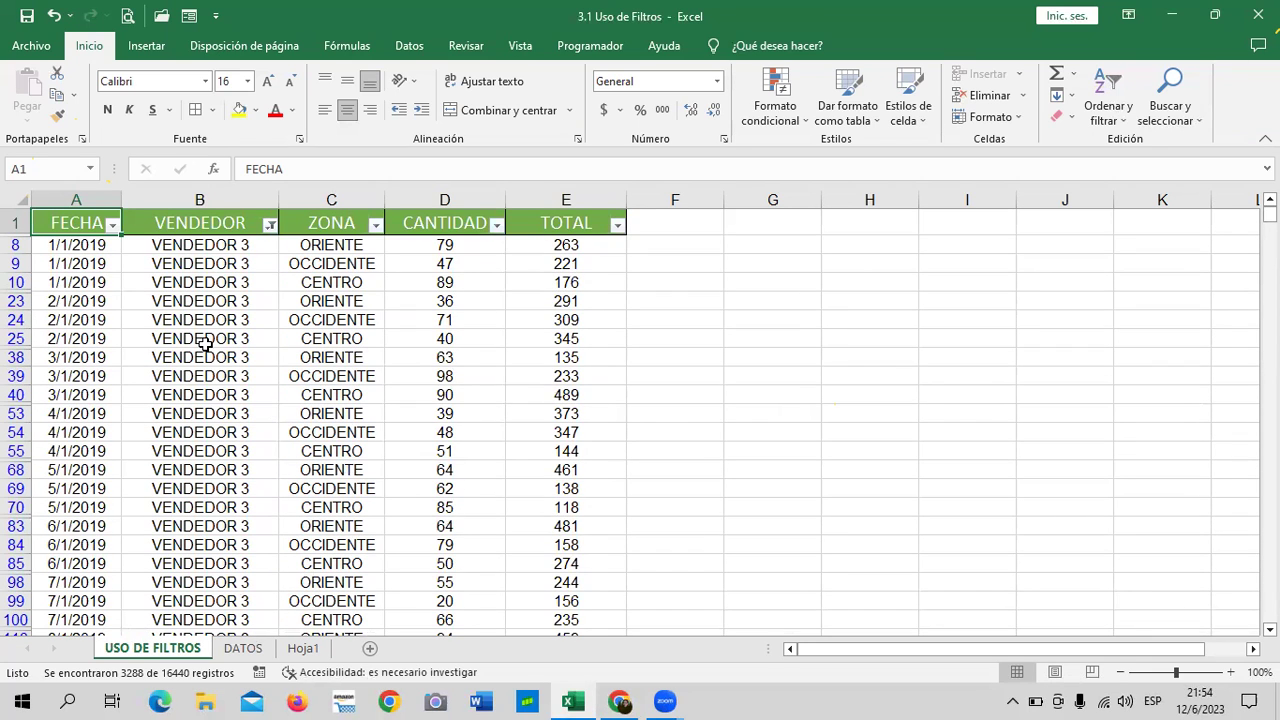
pyautogui.hotkey('ctrl', 'Down')
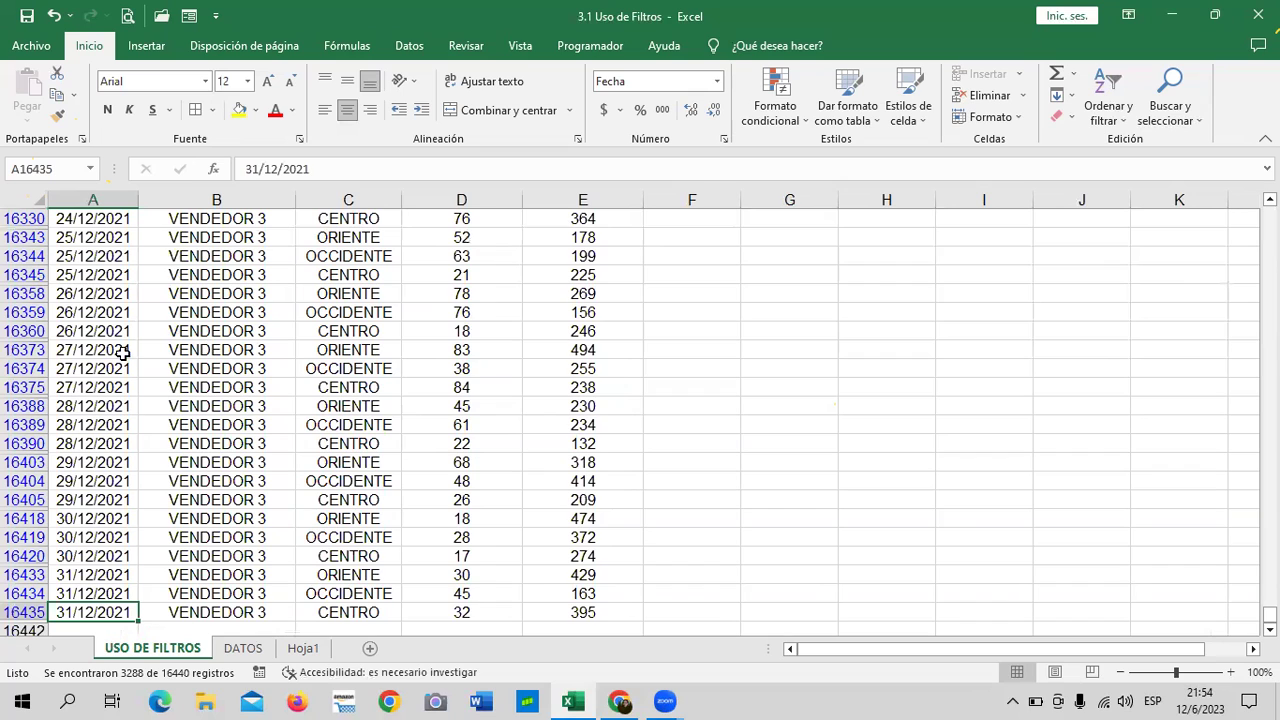
pyautogui.scroll(9, 150, 440)
pyautogui.scroll(6, 121, 480)
pyautogui.scroll(13, 121, 480)
pyautogui.scroll(7, 121, 480)
pyautogui.scroll(12, 120, 480)
pyautogui.scroll(5, 118, 481)
pyautogui.scroll(3, 118, 481)
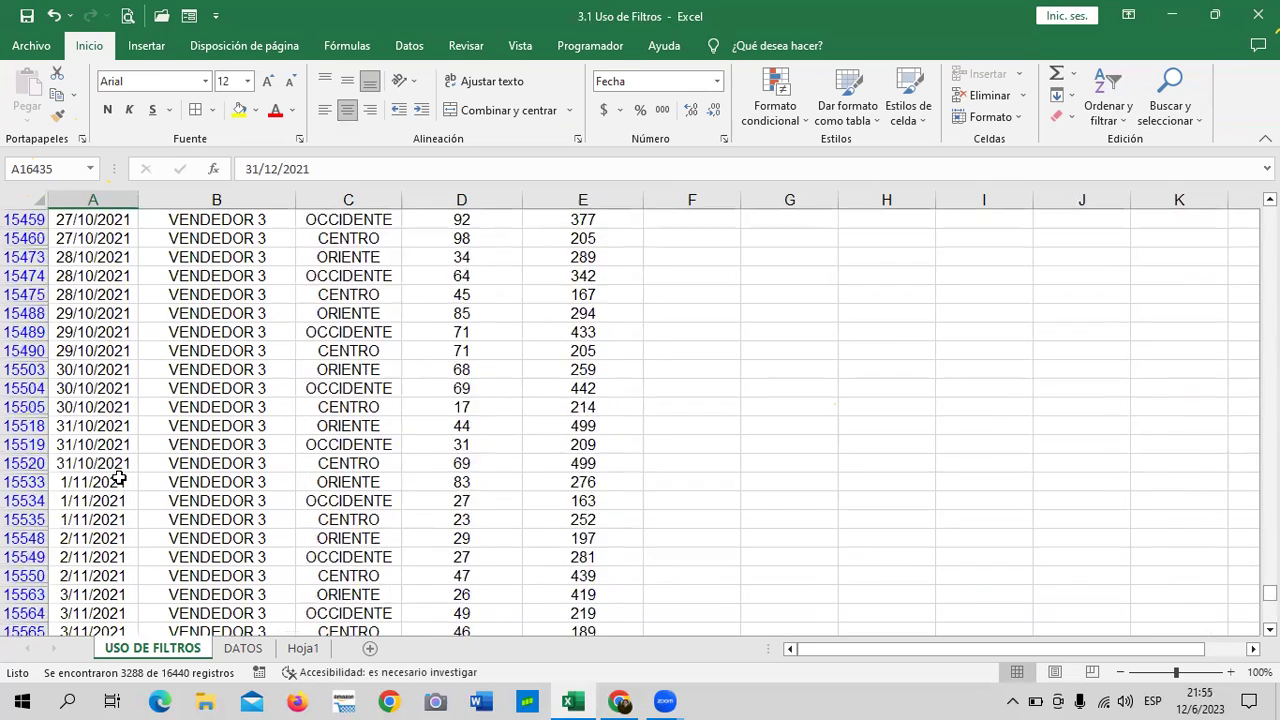
pyautogui.scroll(15, 150, 481)
pyautogui.hotkey('ctrl', 'Home')
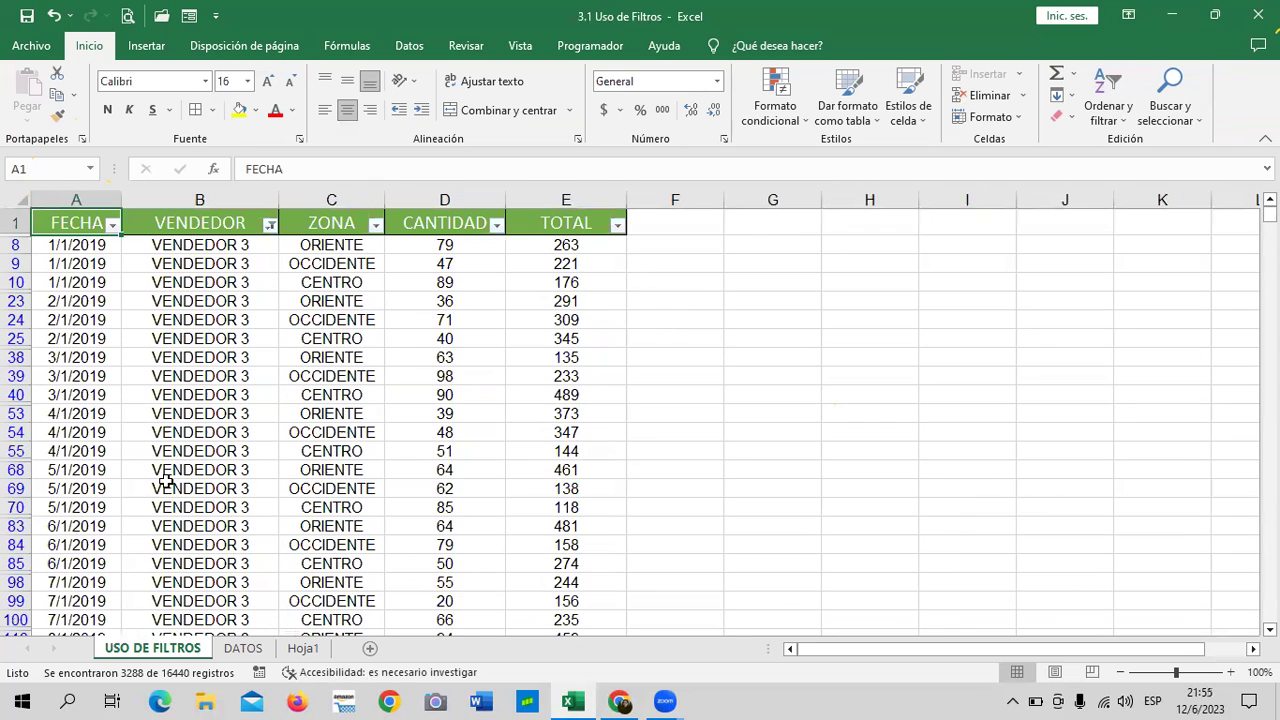
# Filter the ZONA column to keep only CENTRO.
pyautogui.click(374, 225)
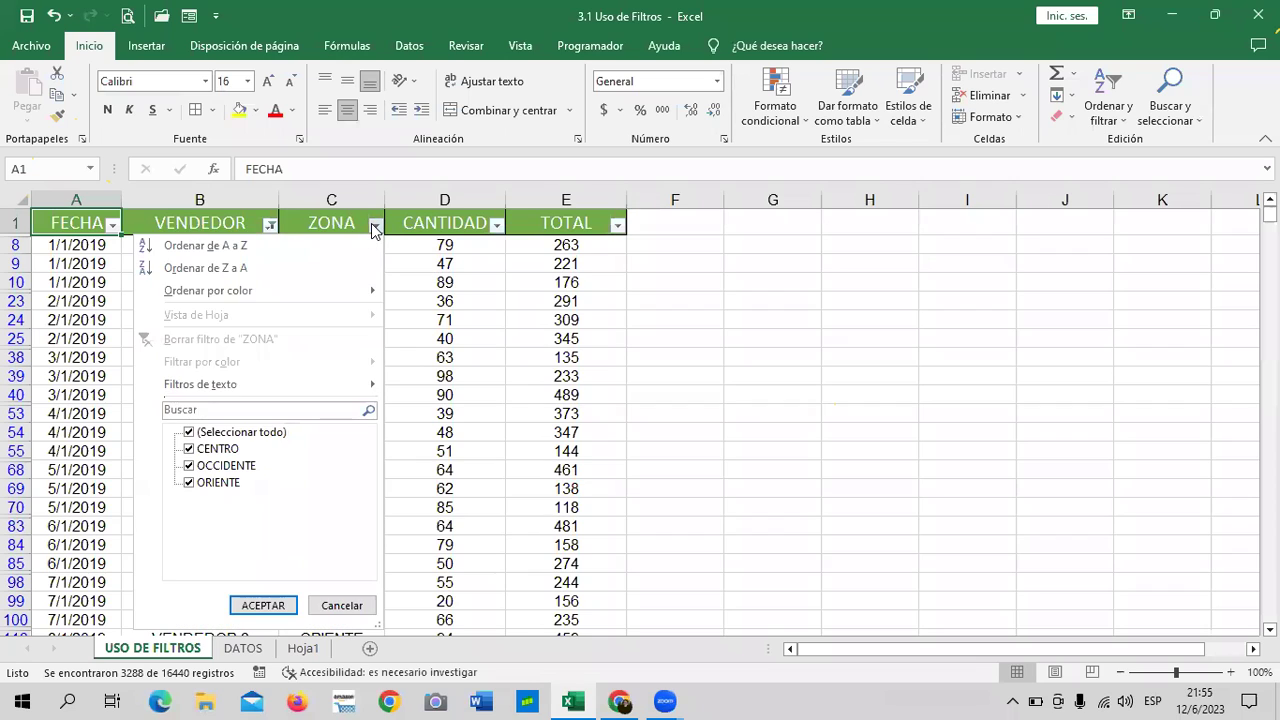
pyautogui.click(263, 434)
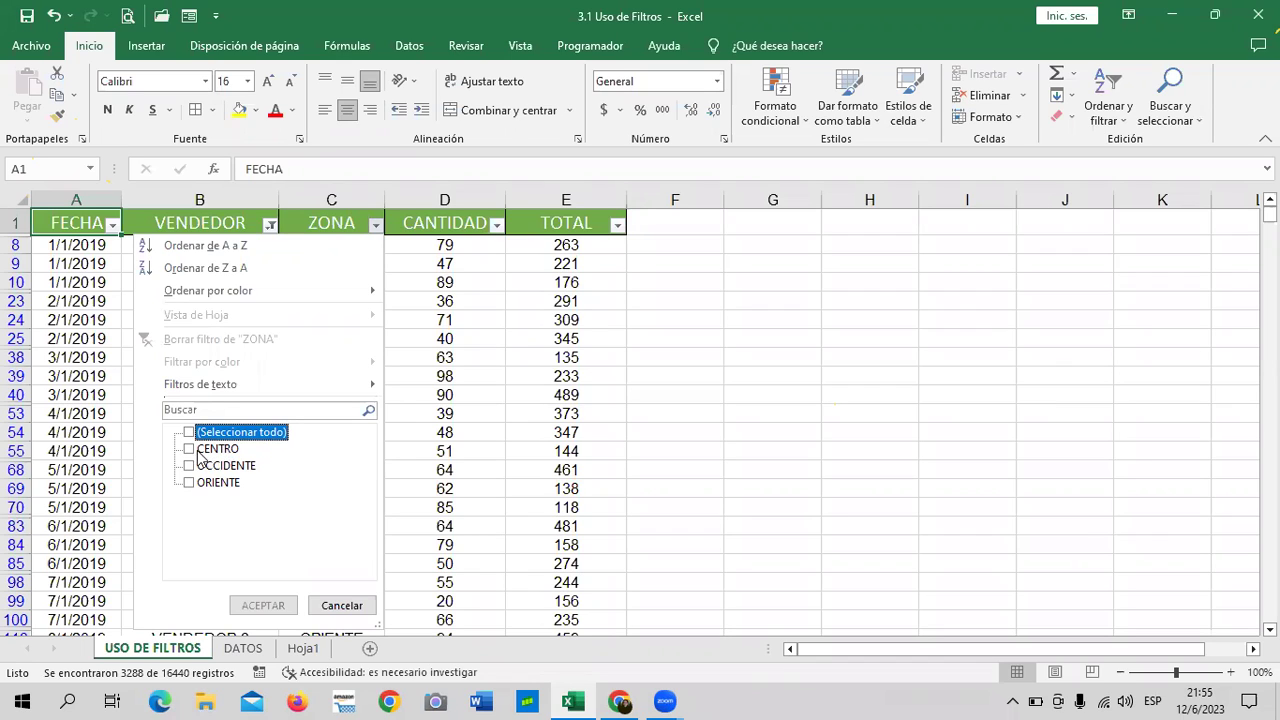
pyautogui.click(190, 449)
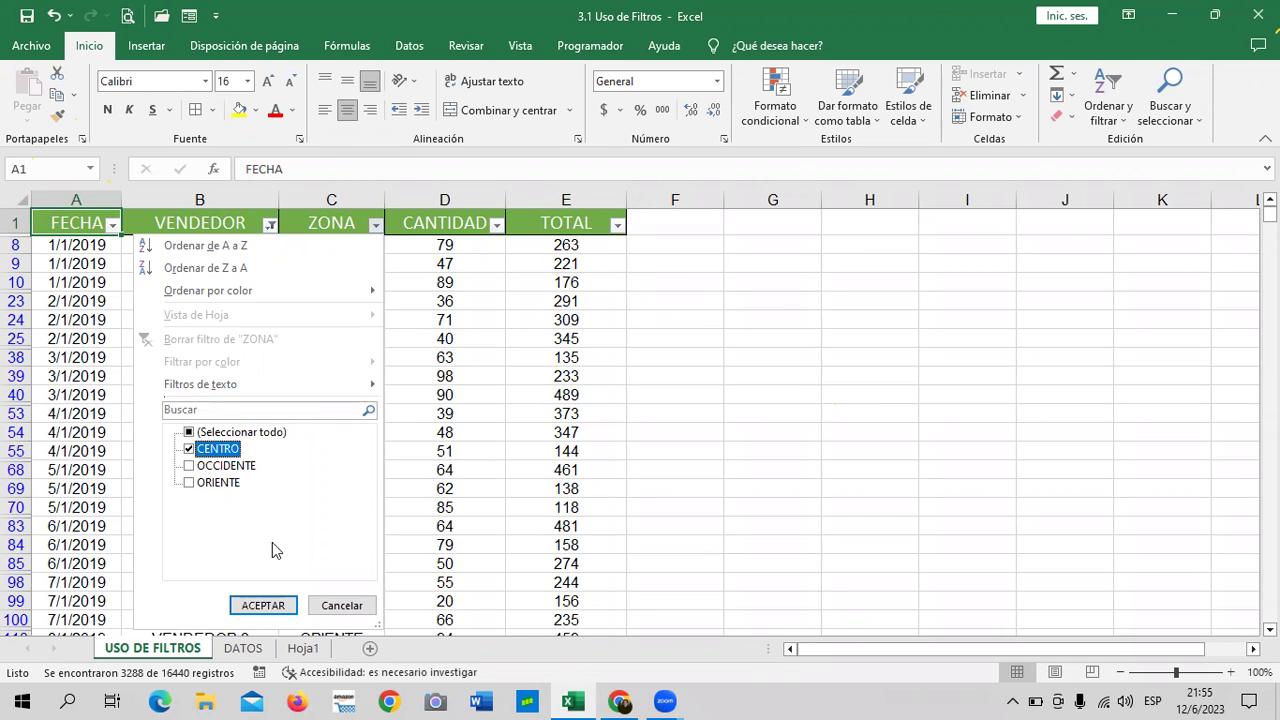
pyautogui.click(268, 605)
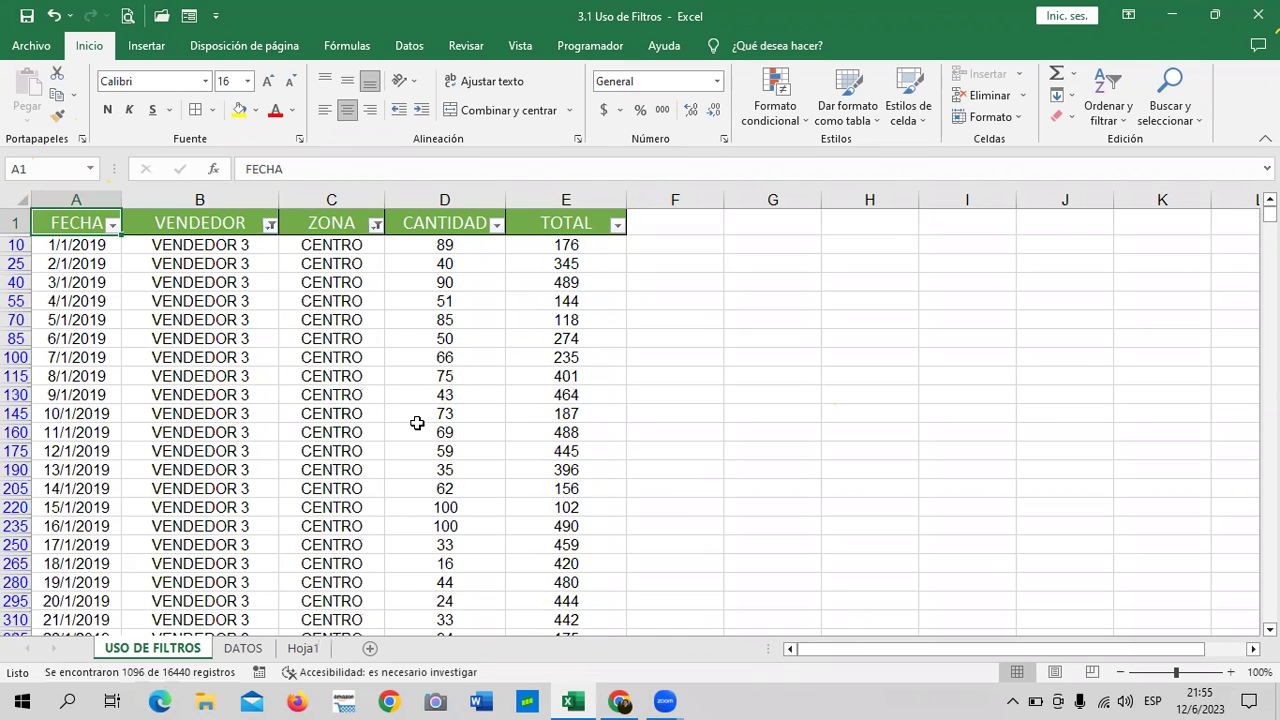
# Review the 1096 VENDEDOR 3 CENTRO rows, jumping to the last row and back.
pyautogui.scroll(-2, 413, 428)
pyautogui.scroll(-2, 413, 428)
pyautogui.scroll(-3, 411, 430)
pyautogui.scroll(-2, 411, 430)
pyautogui.scroll(-3, 405, 436)
pyautogui.scroll(-3, 400, 442)
pyautogui.scroll(-8, 398, 446)
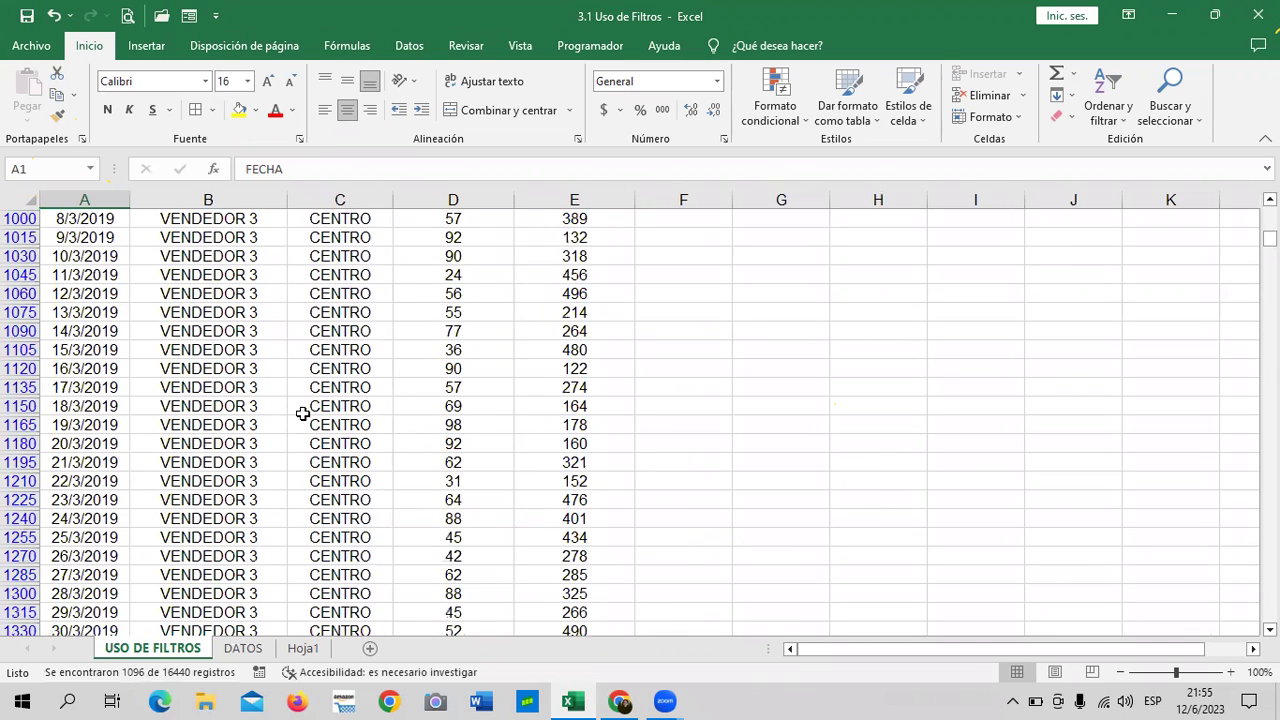
pyautogui.click(86, 275)
pyautogui.scroll(-1, 270, 420)
pyautogui.scroll(-3, 263, 434)
pyautogui.scroll(-5, 263, 434)
pyautogui.scroll(-5, 263, 434)
pyautogui.scroll(-2, 265, 433)
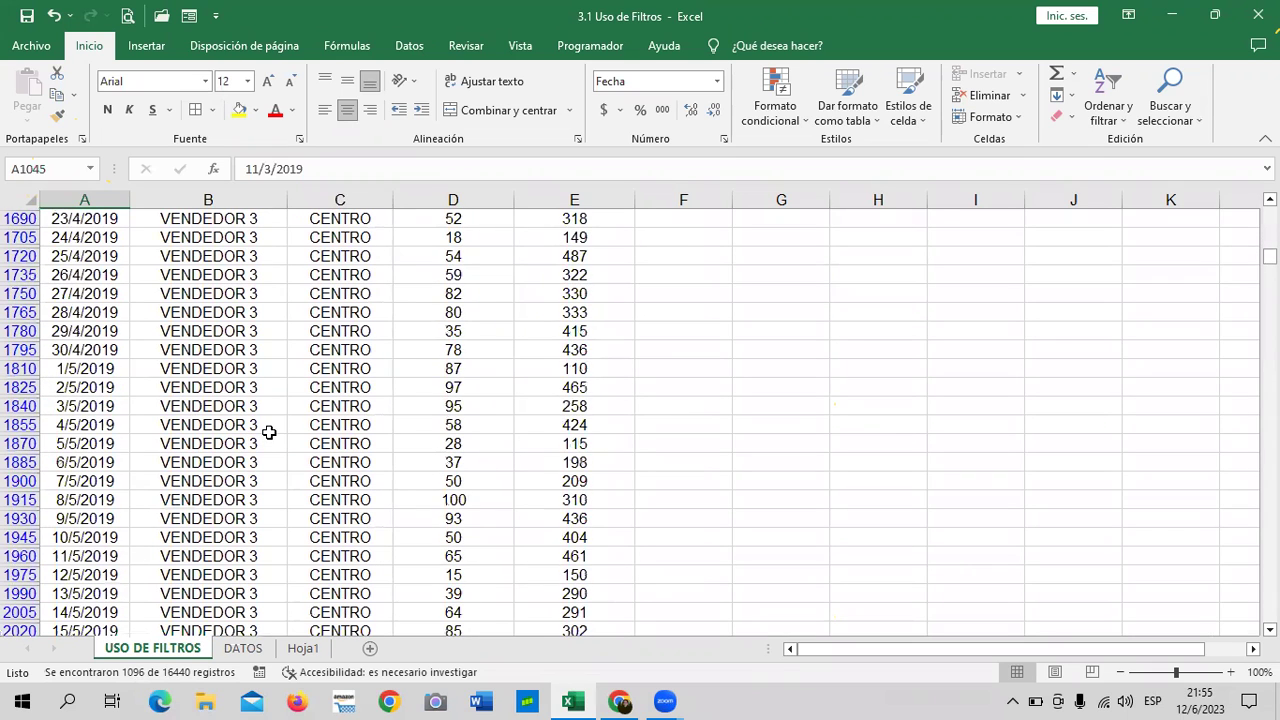
pyautogui.hotkey('ctrl', 'Down')
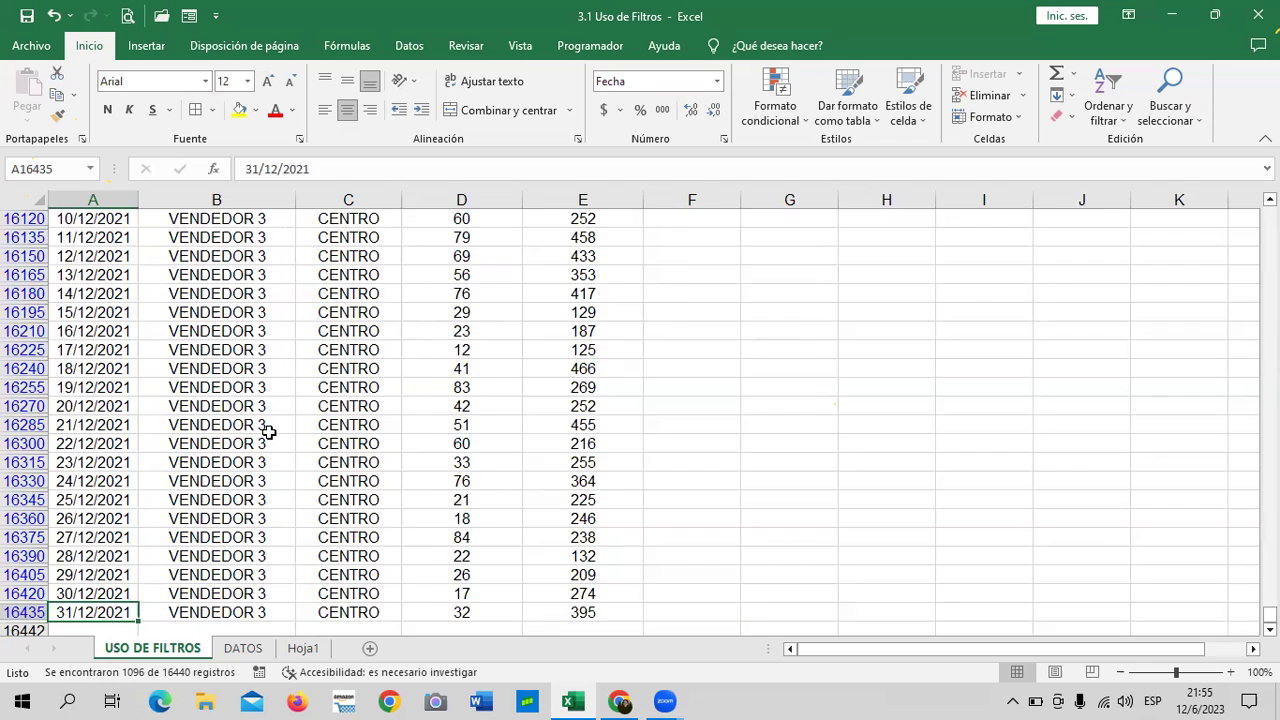
pyautogui.hotkey('ctrl', 'Up')
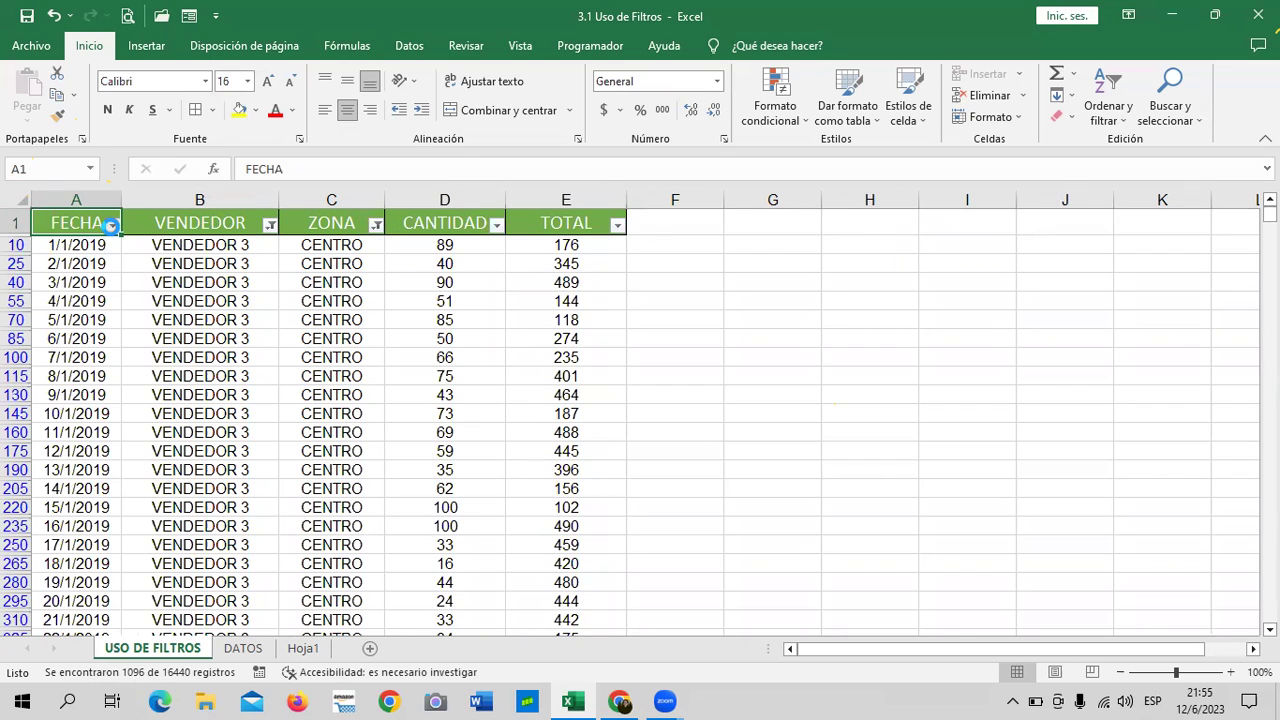
# Limit the FECHA filter to 2021 by excluding 2019 and 2020, then review the rows.
pyautogui.click(112, 229)
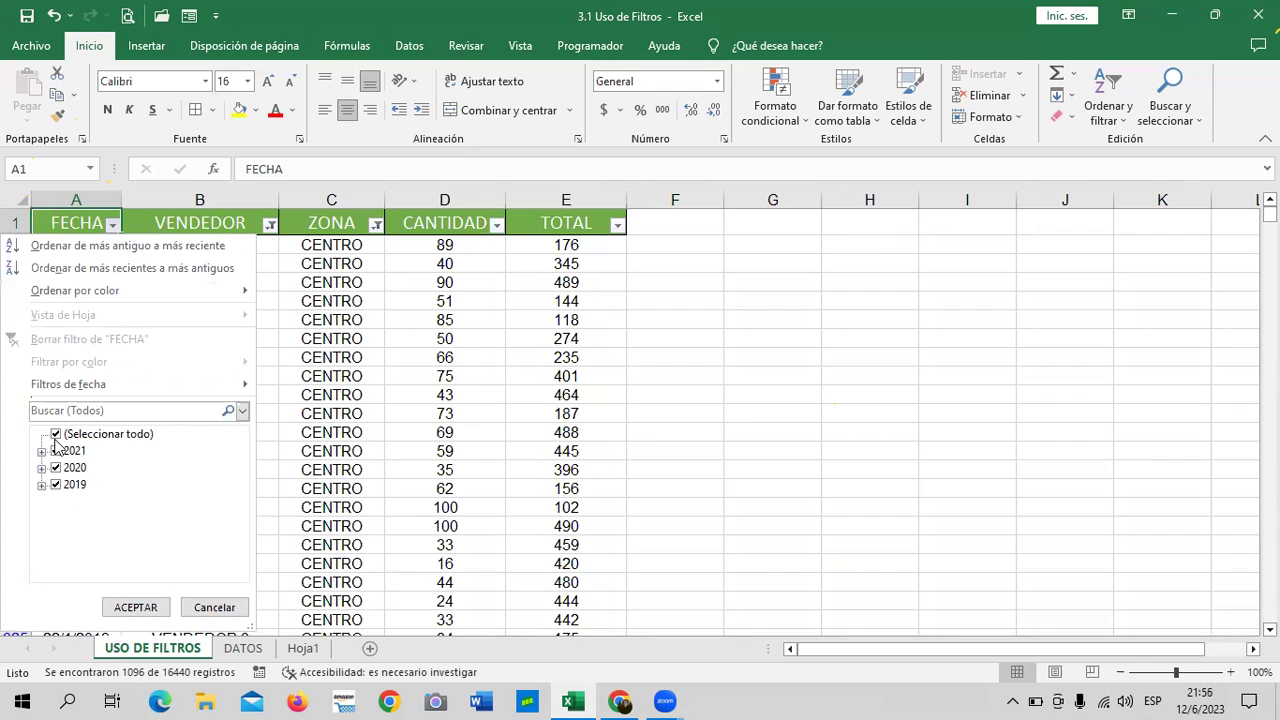
pyautogui.click(55, 484)
pyautogui.click(55, 467)
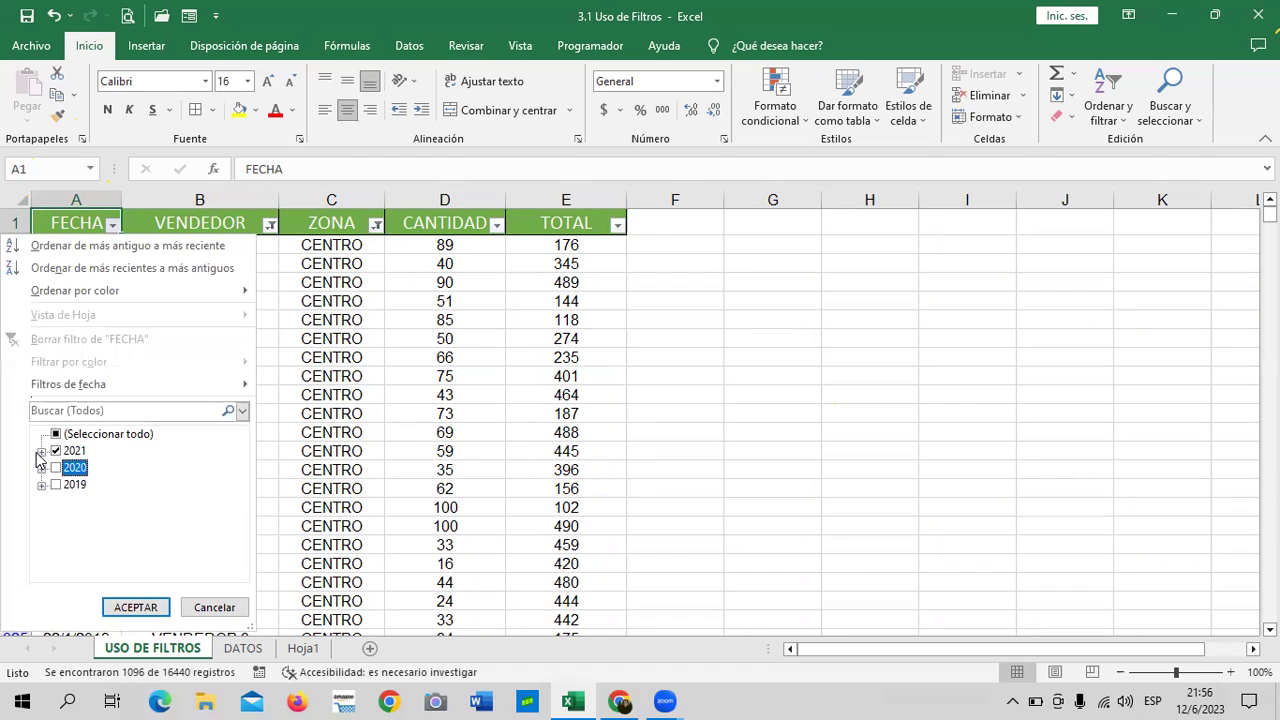
pyautogui.click(42, 468)
pyautogui.click(41, 435)
pyautogui.click(41, 451)
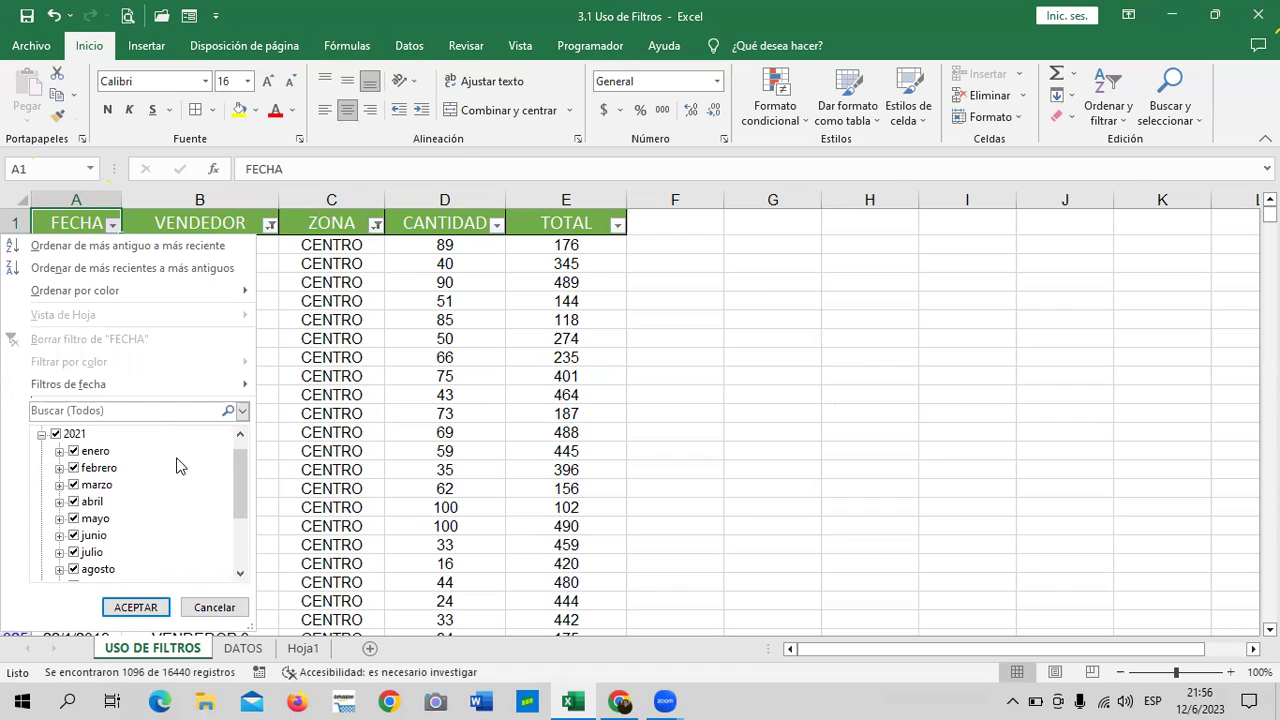
pyautogui.moveTo(240, 480); pyautogui.dragTo(238, 495)
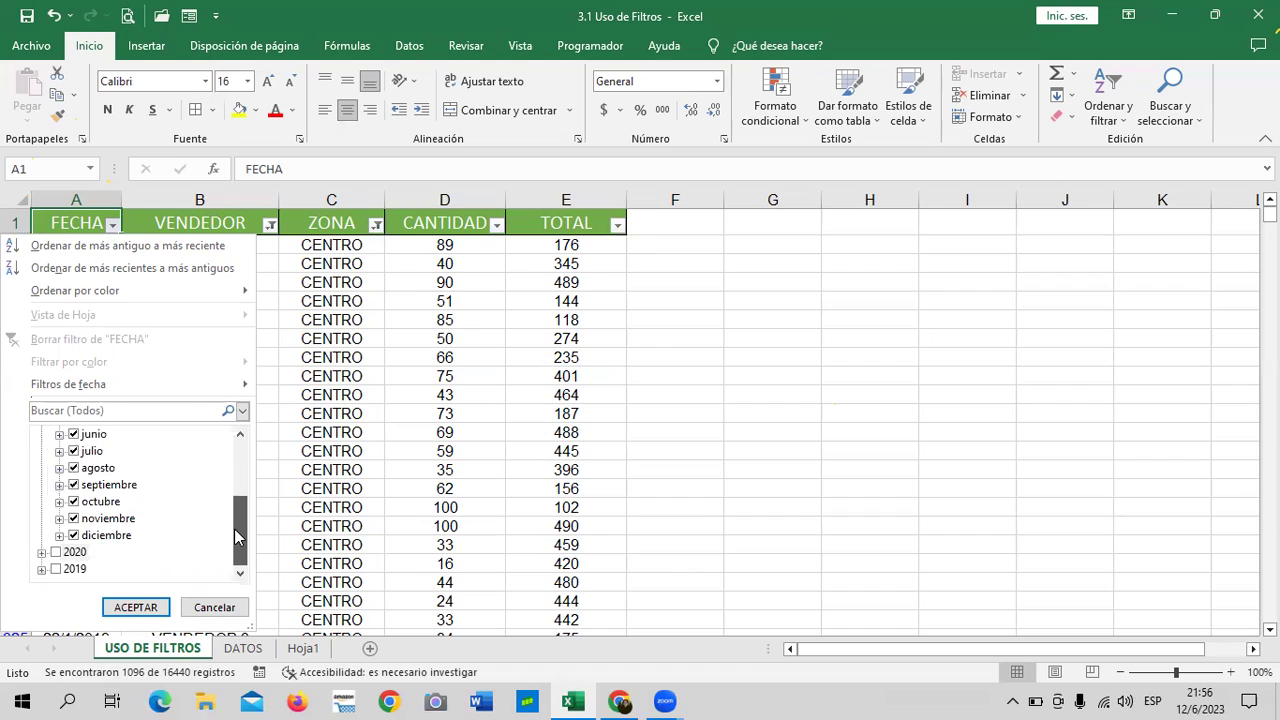
pyautogui.moveTo(237, 537); pyautogui.dragTo(239, 450)
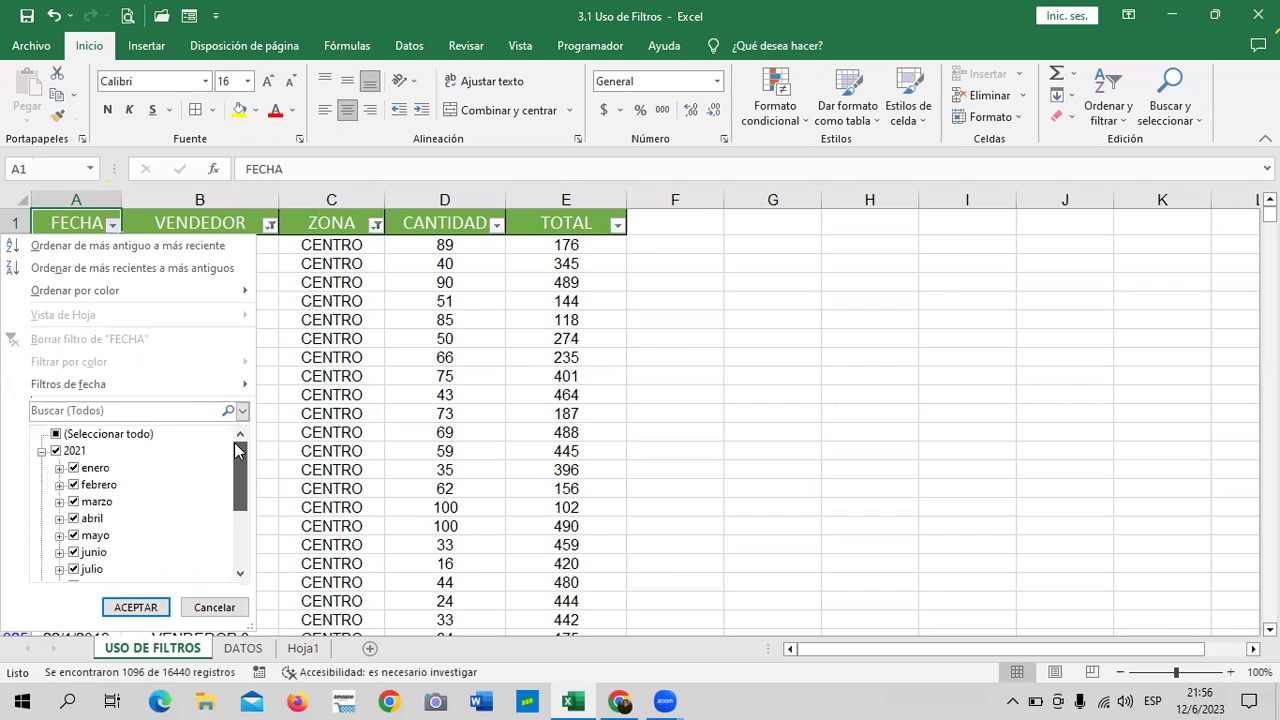
pyautogui.click(40, 451)
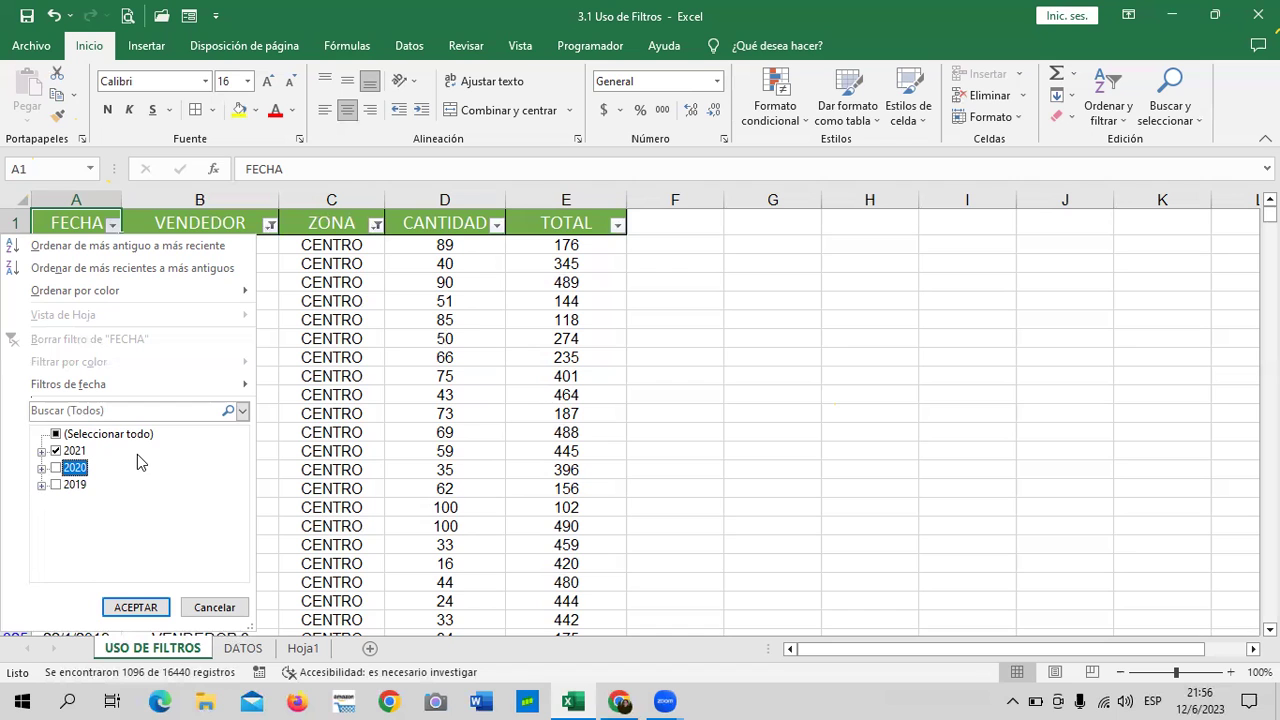
pyautogui.click(140, 607)
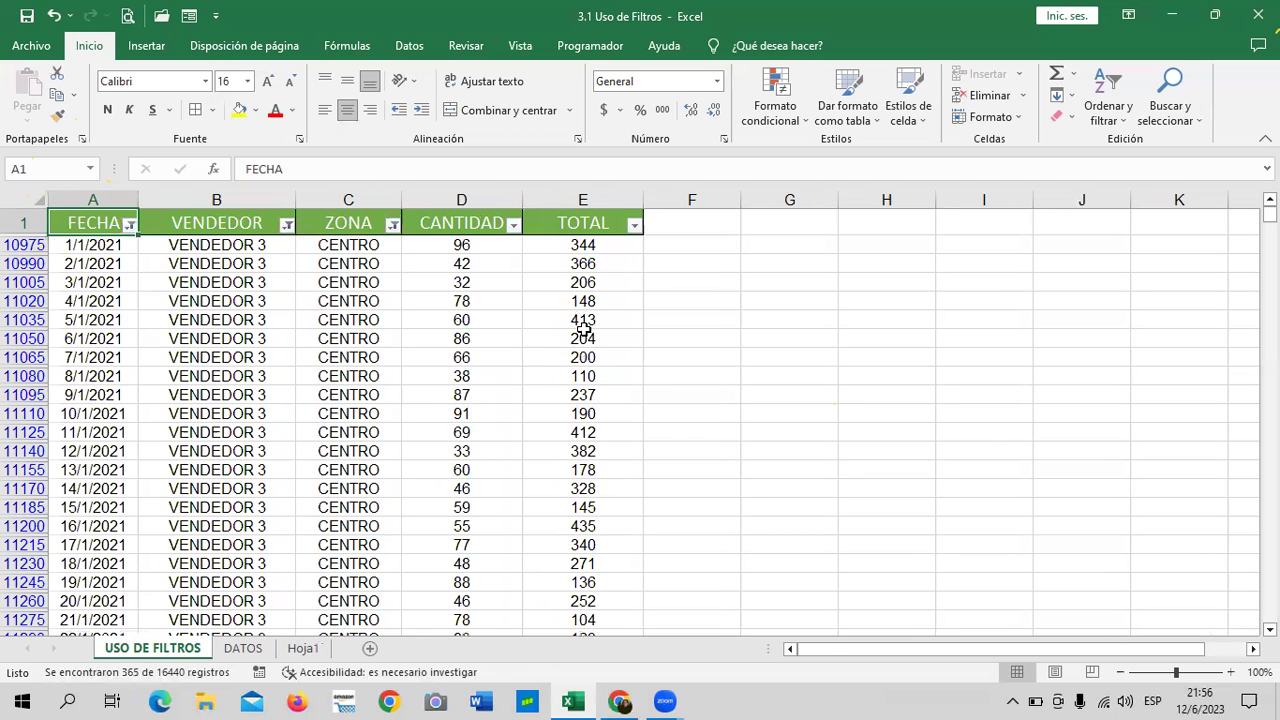
pyautogui.scroll(-4, 583, 330)
pyautogui.scroll(-4, 568, 349)
pyautogui.scroll(-4, 551, 386)
pyautogui.scroll(-3, 551, 386)
pyautogui.scroll(-2, 552, 395)
pyautogui.scroll(-3, 552, 395)
pyautogui.scroll(-1, 508, 460)
pyautogui.scroll(4, 508, 460)
pyautogui.scroll(2, 503, 462)
pyautogui.scroll(5, 503, 462)
pyautogui.scroll(2, 497, 460)
pyautogui.scroll(3, 511, 443)
pyautogui.scroll(5, 511, 440)
pyautogui.scroll(1, 516, 438)
# Uncheck abril through diciembre 2021 in FECHA so only enero–marzo remain.
pyautogui.click(129, 225)
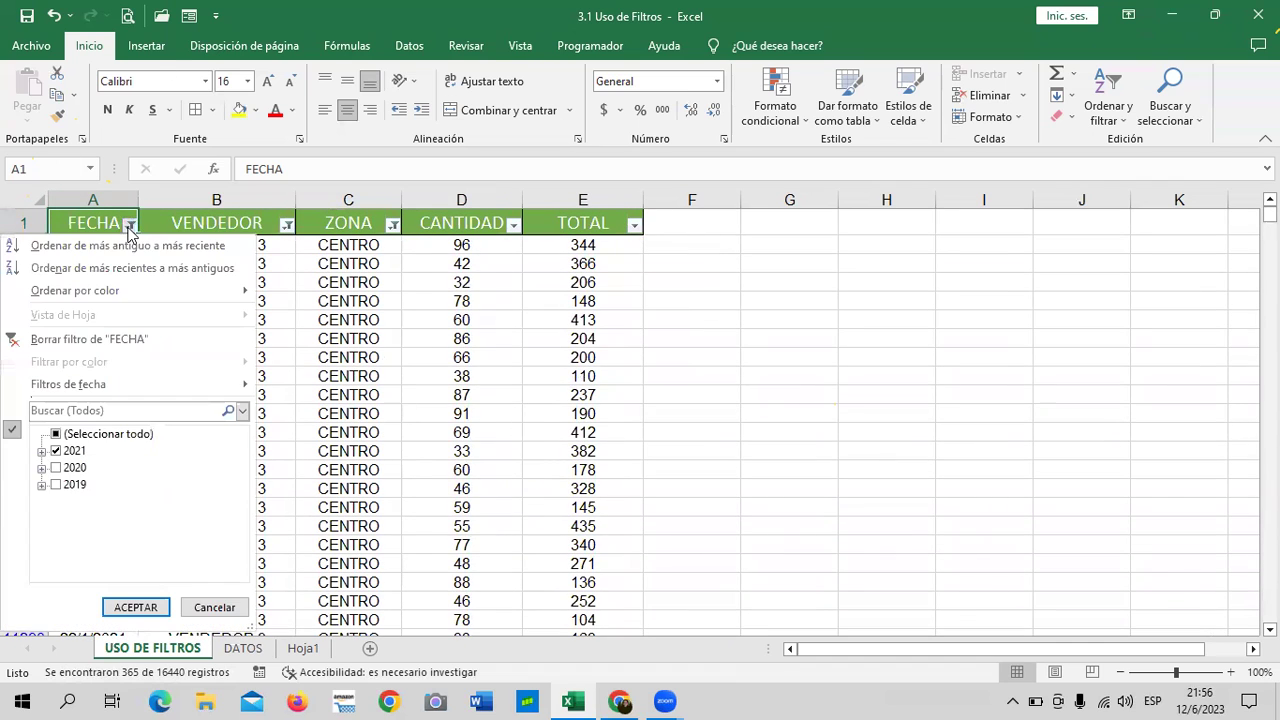
pyautogui.click(41, 451)
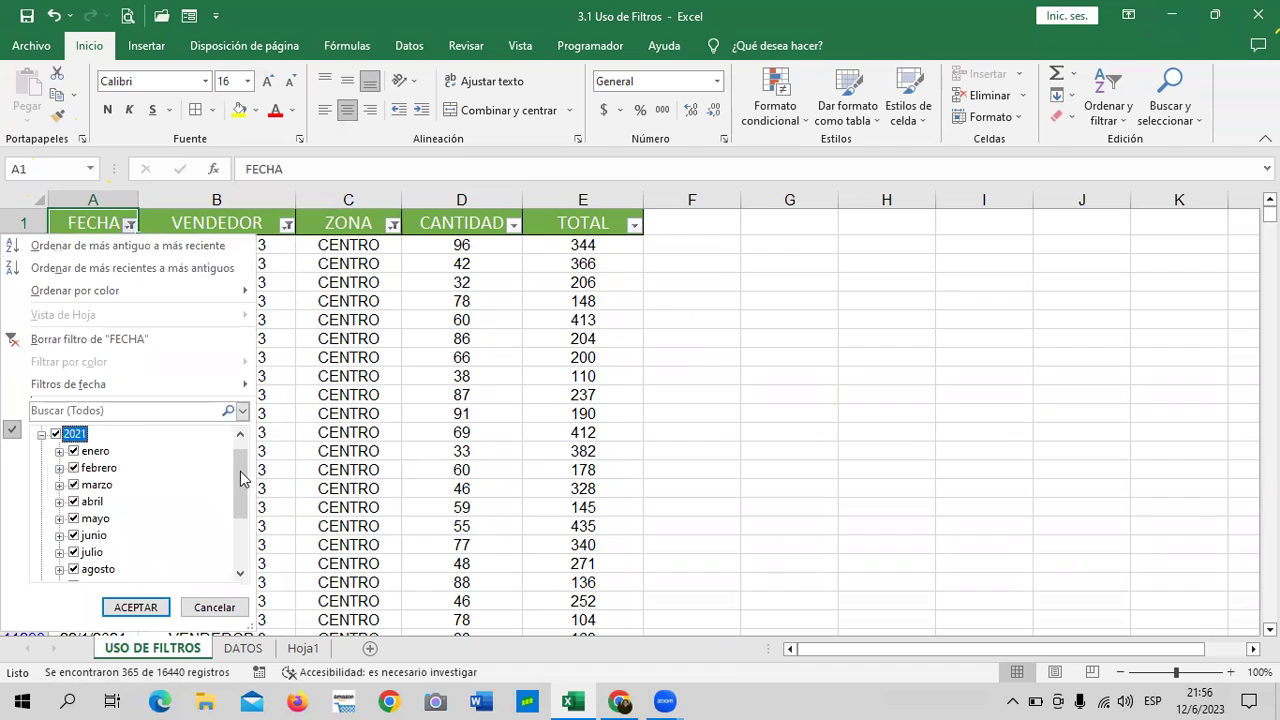
pyautogui.scroll(1, 241, 475)
pyautogui.scroll(-2, 241, 475)
pyautogui.scroll(1, 241, 475)
pyautogui.scroll(1, 241, 475)
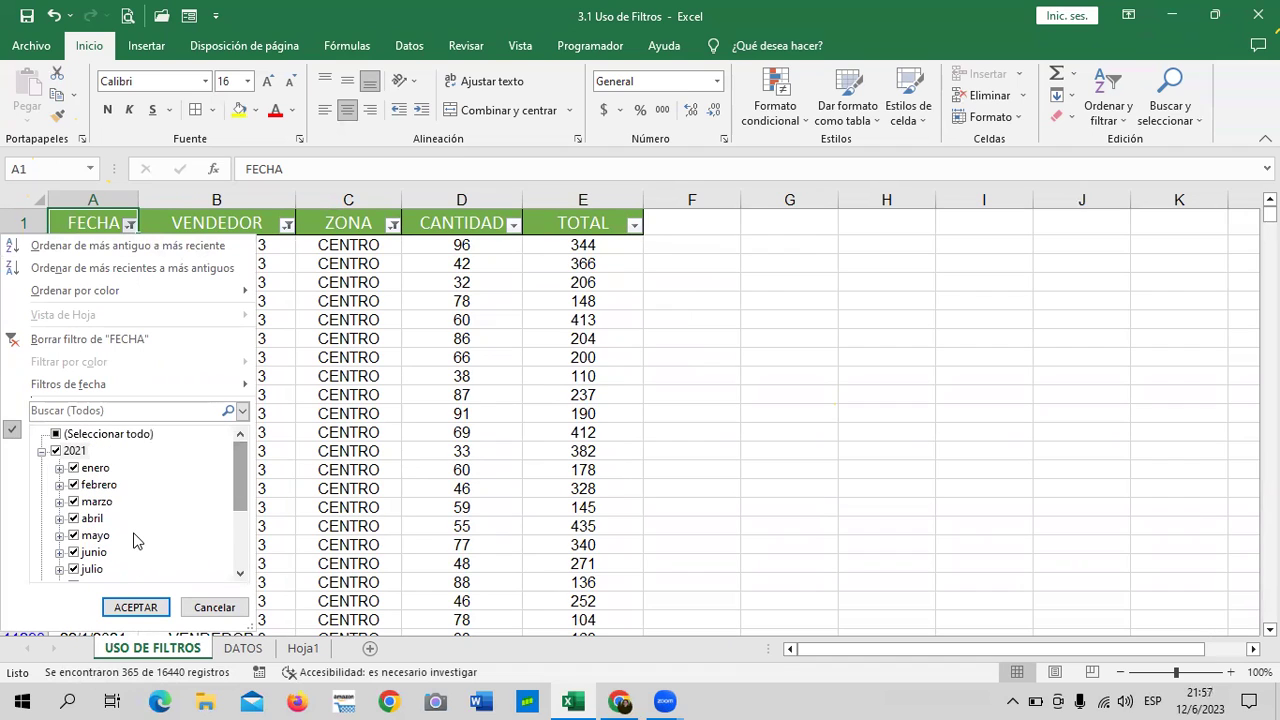
pyautogui.click(76, 520)
pyautogui.click(74, 535)
pyautogui.click(74, 552)
pyautogui.click(74, 569)
pyautogui.scroll(-2, 115, 541)
pyautogui.click(73, 485)
pyautogui.click(73, 502)
pyautogui.click(73, 519)
pyautogui.click(73, 536)
pyautogui.click(73, 553)
pyautogui.click(145, 606)
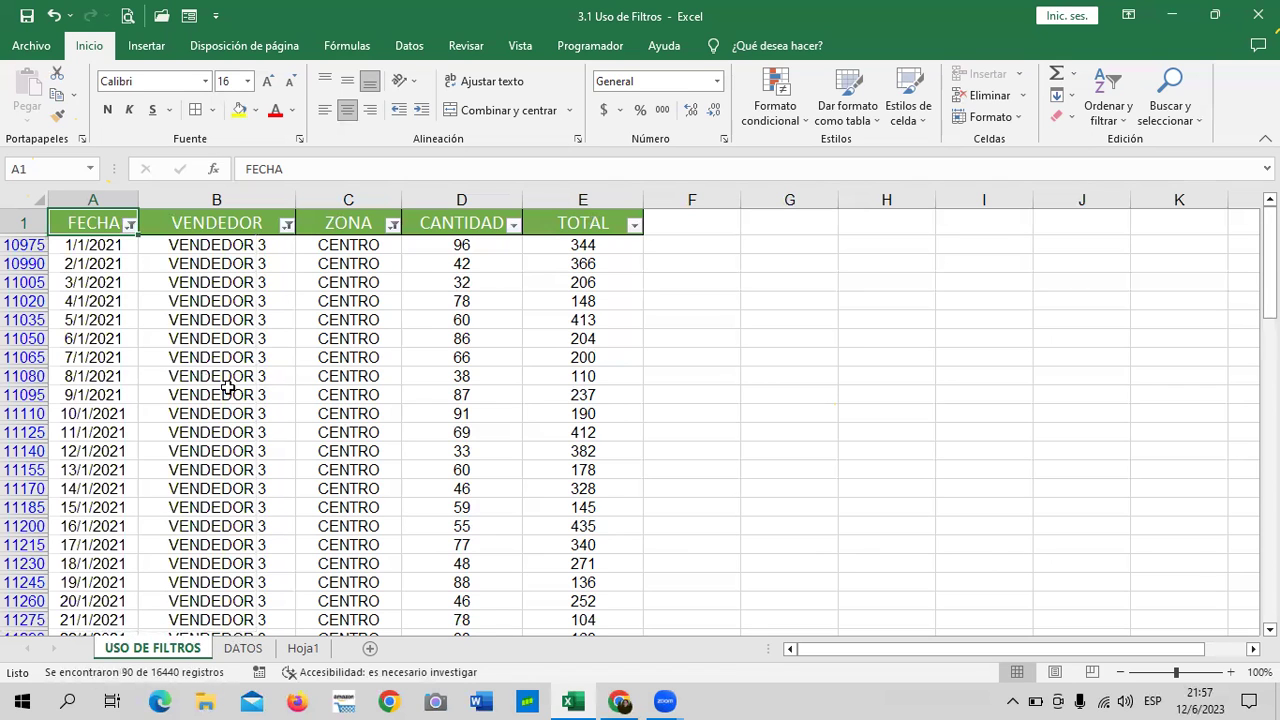
pyautogui.scroll(-1, 272, 420)
pyautogui.scroll(-2, 272, 420)
pyautogui.scroll(-2, 274, 422)
pyautogui.scroll(2, 274, 422)
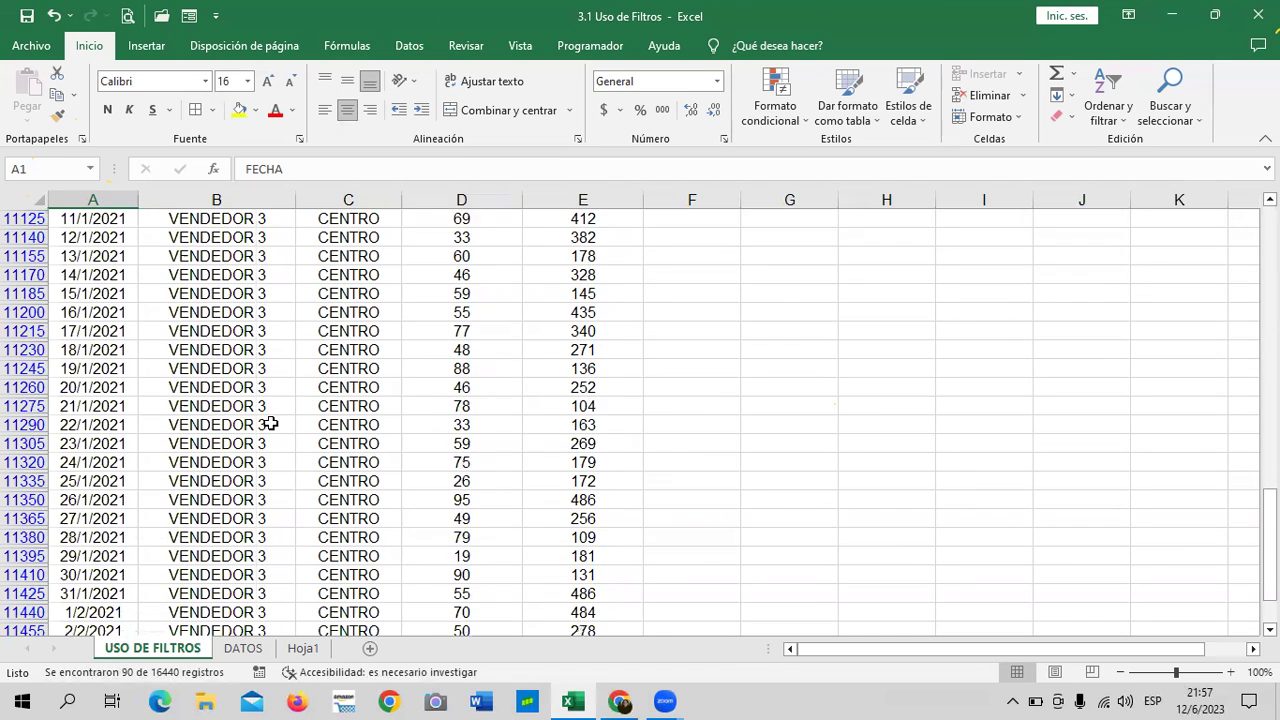
pyautogui.scroll(-4, 274, 422)
pyautogui.scroll(-2, 264, 425)
pyautogui.scroll(-4, 259, 427)
pyautogui.scroll(-2, 259, 427)
pyautogui.scroll(-4, 258, 428)
pyautogui.scroll(-2, 256, 430)
pyautogui.scroll(-2, 253, 435)
pyautogui.scroll(-1, 254, 435)
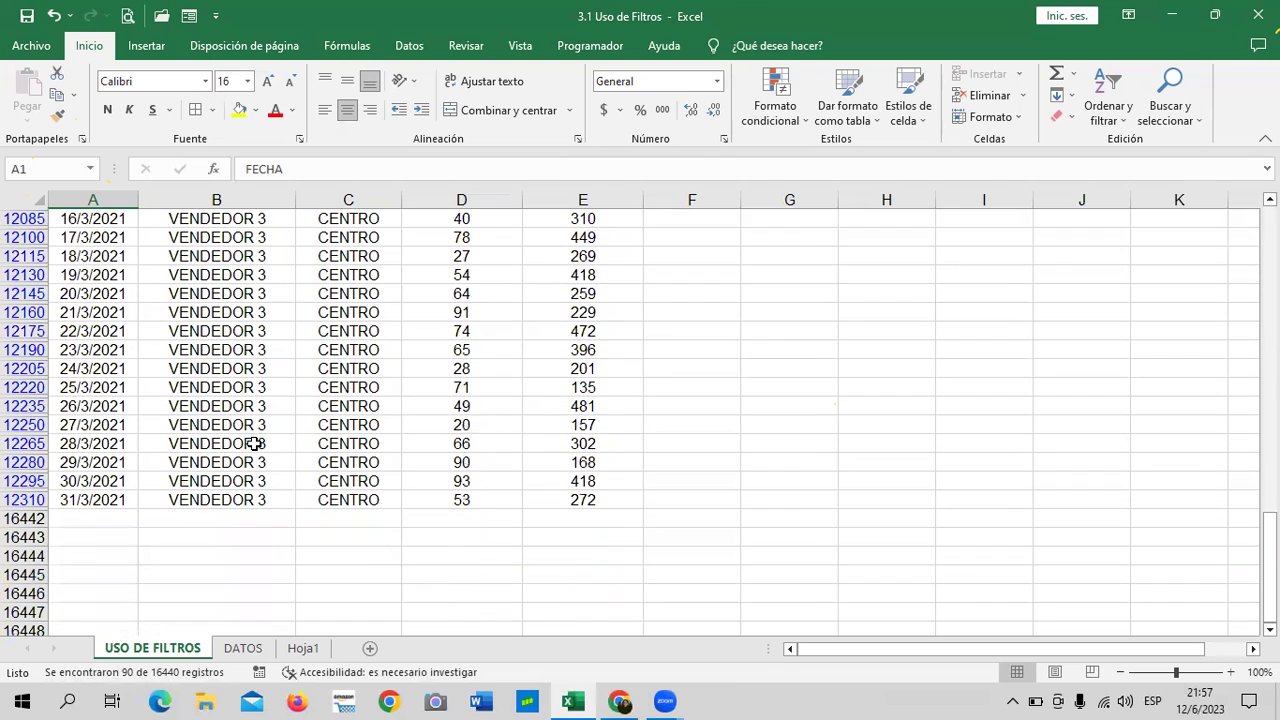
pyautogui.scroll(2, 258, 445)
pyautogui.scroll(2, 283, 449)
pyautogui.scroll(3, 283, 446)
pyautogui.scroll(3, 286, 436)
pyautogui.scroll(3, 286, 436)
pyautogui.scroll(3, 289, 437)
pyautogui.scroll(3, 289, 437)
pyautogui.scroll(5, 297, 436)
pyautogui.scroll(1, 297, 436)
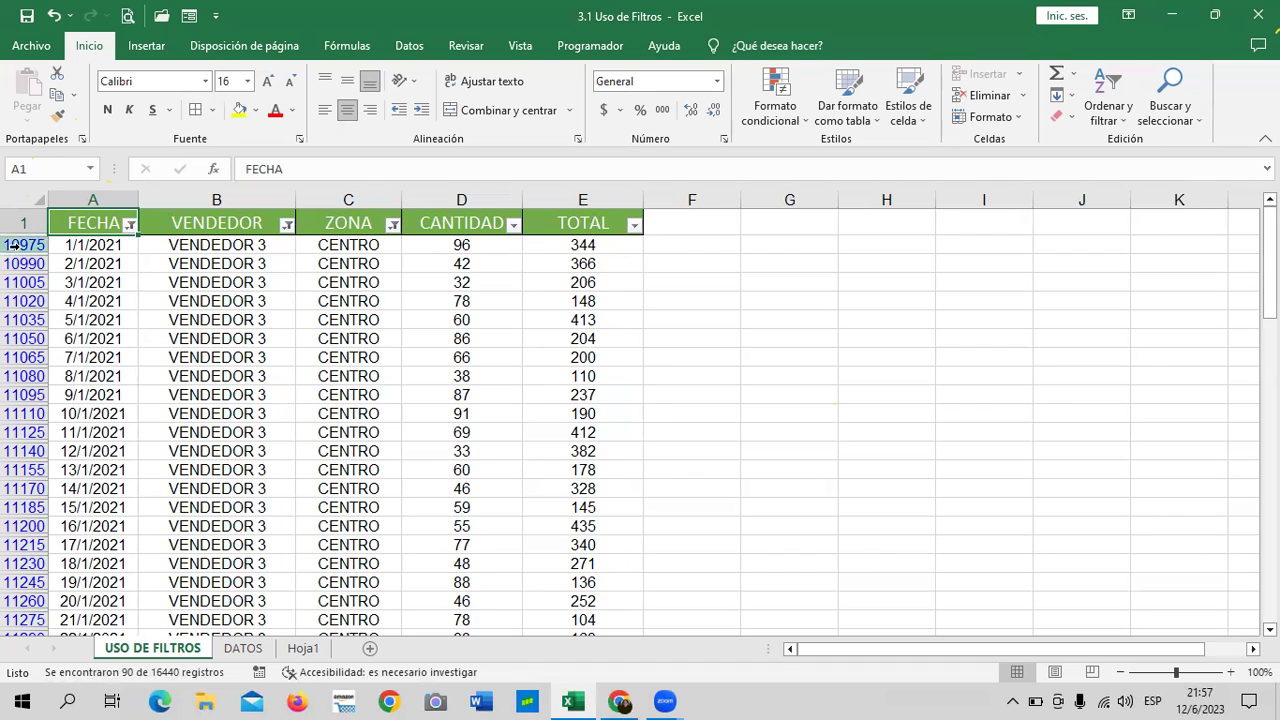
pyautogui.scroll(-4, 118, 452)
pyautogui.scroll(-5, 118, 452)
pyautogui.scroll(-3, 118, 452)
pyautogui.scroll(-4, 118, 452)
pyautogui.scroll(-3, 118, 452)
pyautogui.scroll(-3, 118, 452)
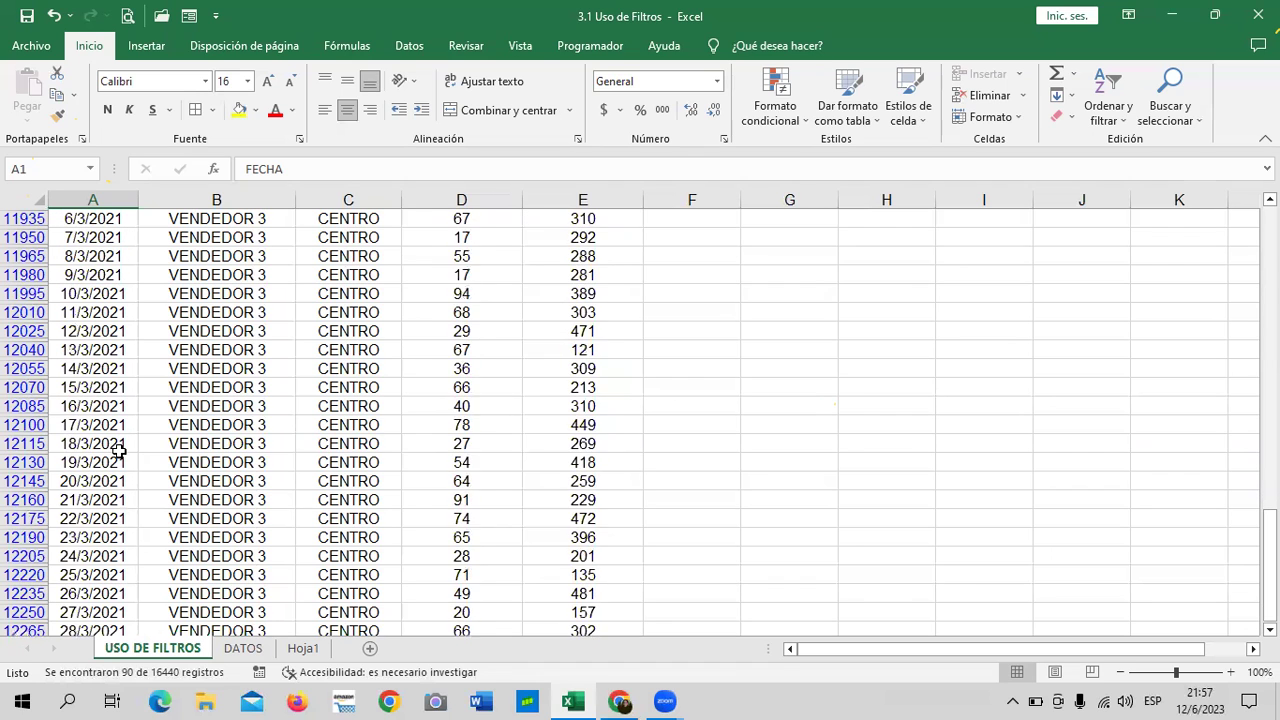
pyautogui.scroll(-3, 118, 452)
pyautogui.scroll(-2, 118, 452)
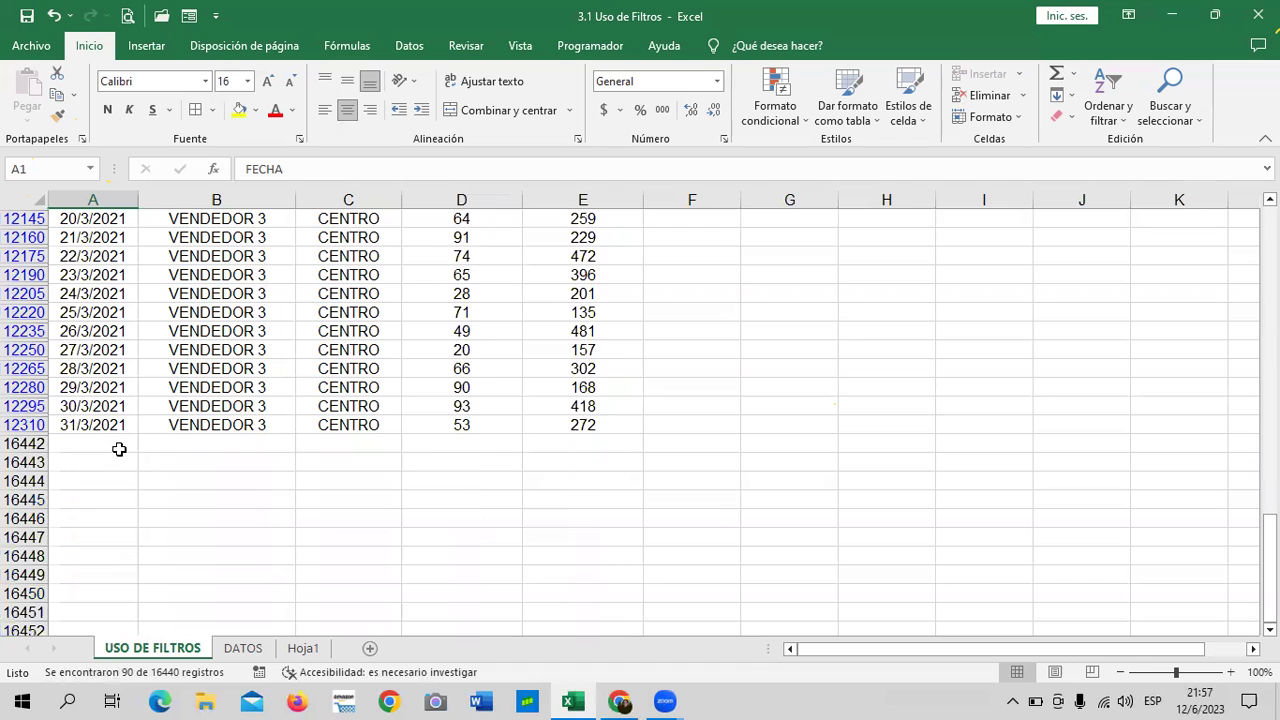
pyautogui.scroll(3, 118, 450)
pyautogui.scroll(2, 118, 450)
pyautogui.scroll(2, 118, 450)
pyautogui.scroll(2, 118, 452)
pyautogui.scroll(2, 118, 452)
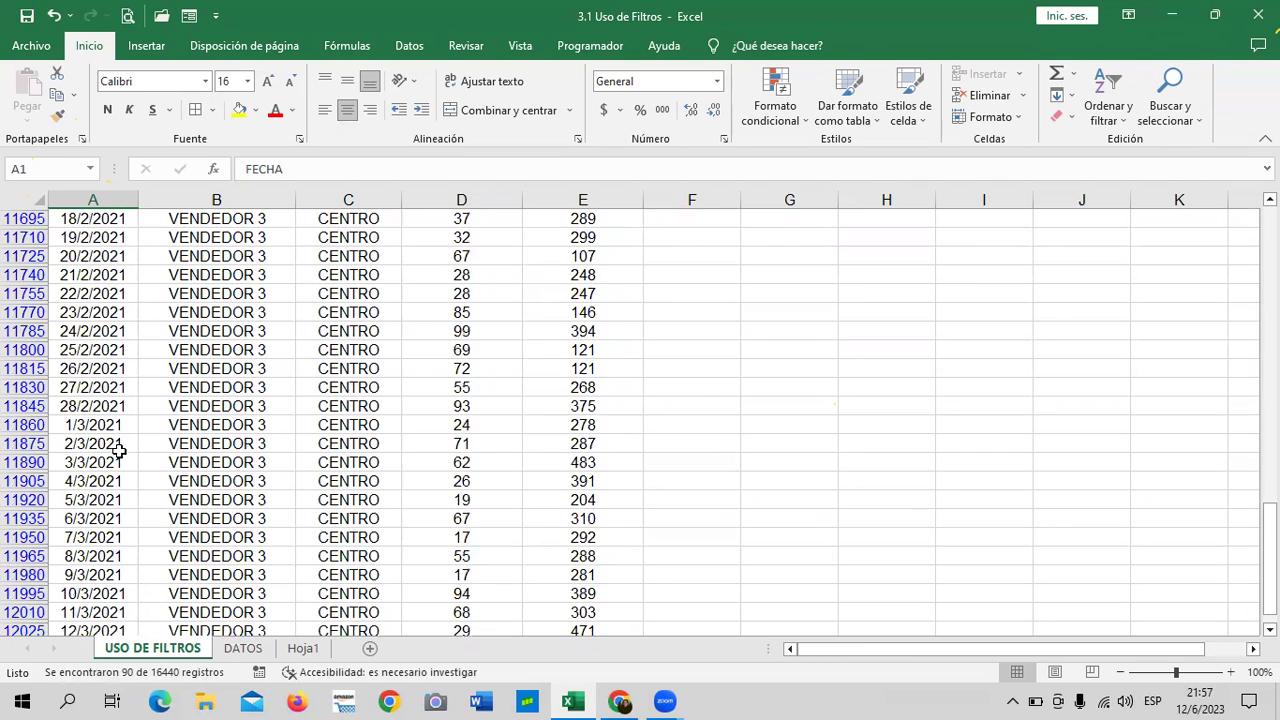
pyautogui.scroll(2, 69, 400)
pyautogui.scroll(2, 74, 414)
pyautogui.scroll(2, 86, 424)
pyautogui.scroll(4, 90, 420)
pyautogui.scroll(2, 103, 418)
pyautogui.scroll(3, 103, 414)
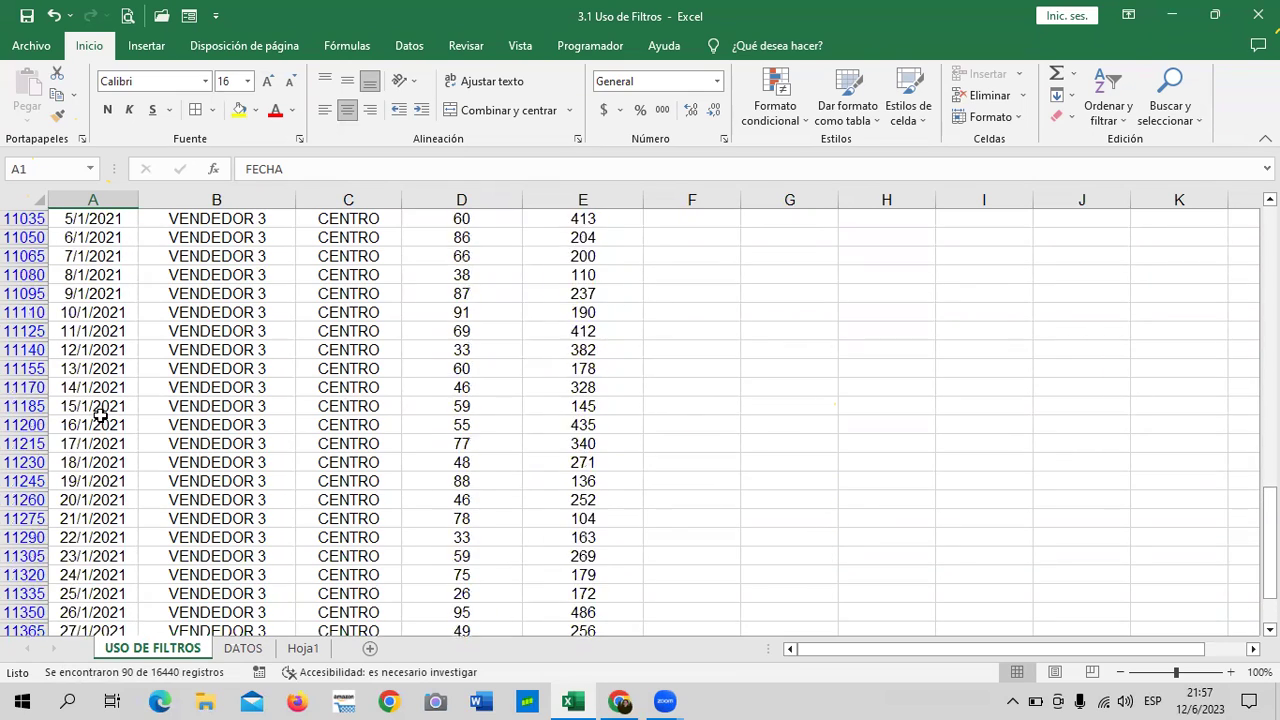
pyautogui.scroll(2, 130, 350)
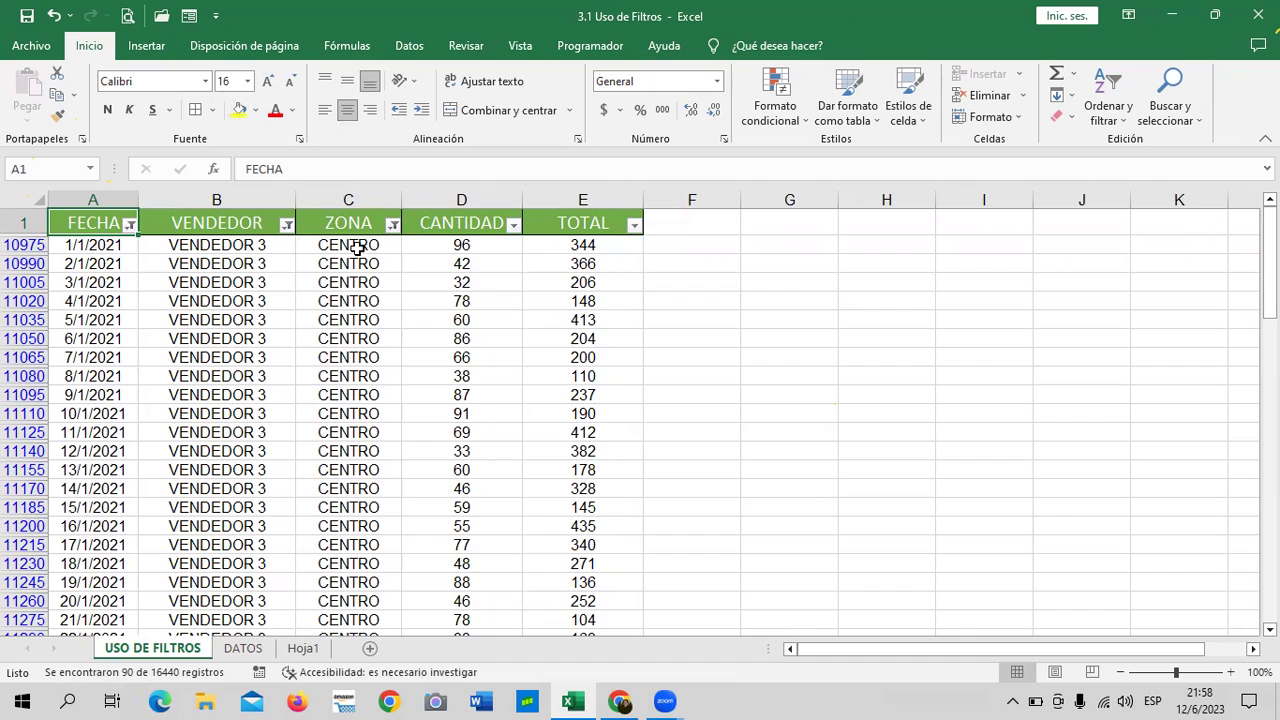
# Re-check (Seleccionar todo) in the ZONA filter so every zone is included.
pyautogui.click(393, 226)
pyautogui.click(258, 434)
pyautogui.click(280, 606)
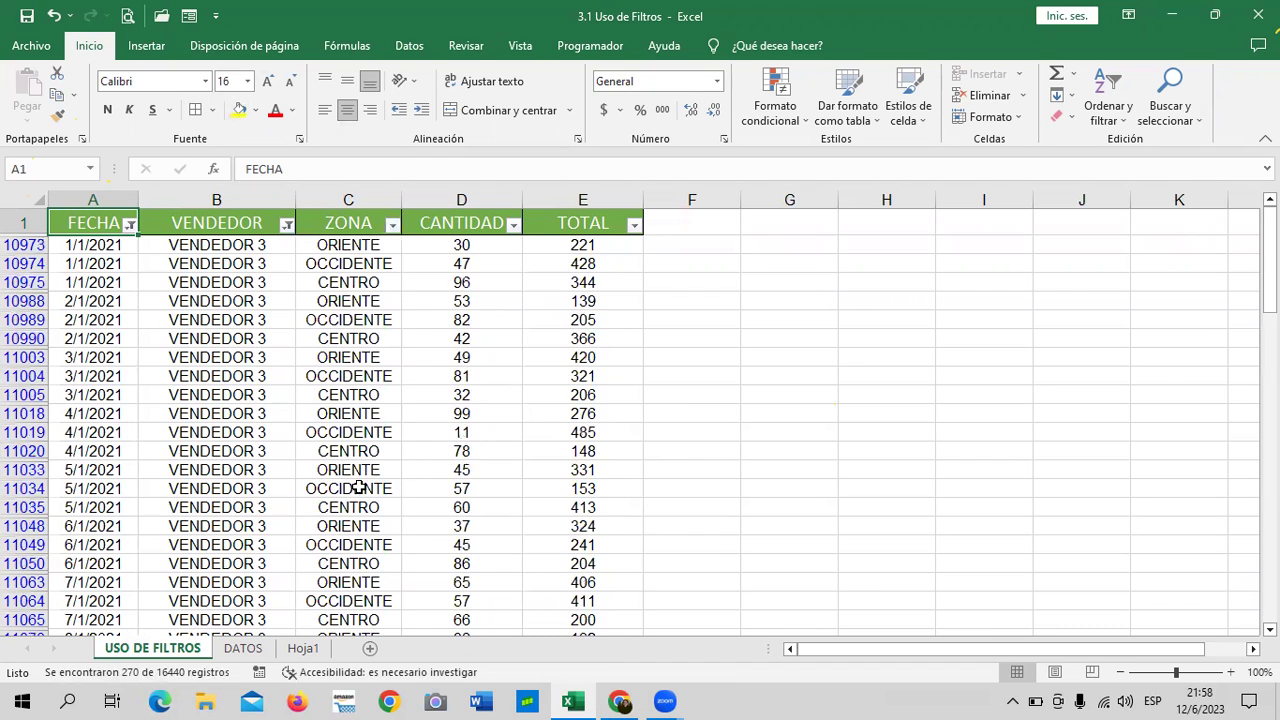
# Scroll through the 270 VENDEDOR 3 records across all zones.
pyautogui.scroll(-3, 350, 485)
pyautogui.scroll(-6, 375, 470)
pyautogui.scroll(-5, 375, 470)
pyautogui.scroll(-7, 375, 470)
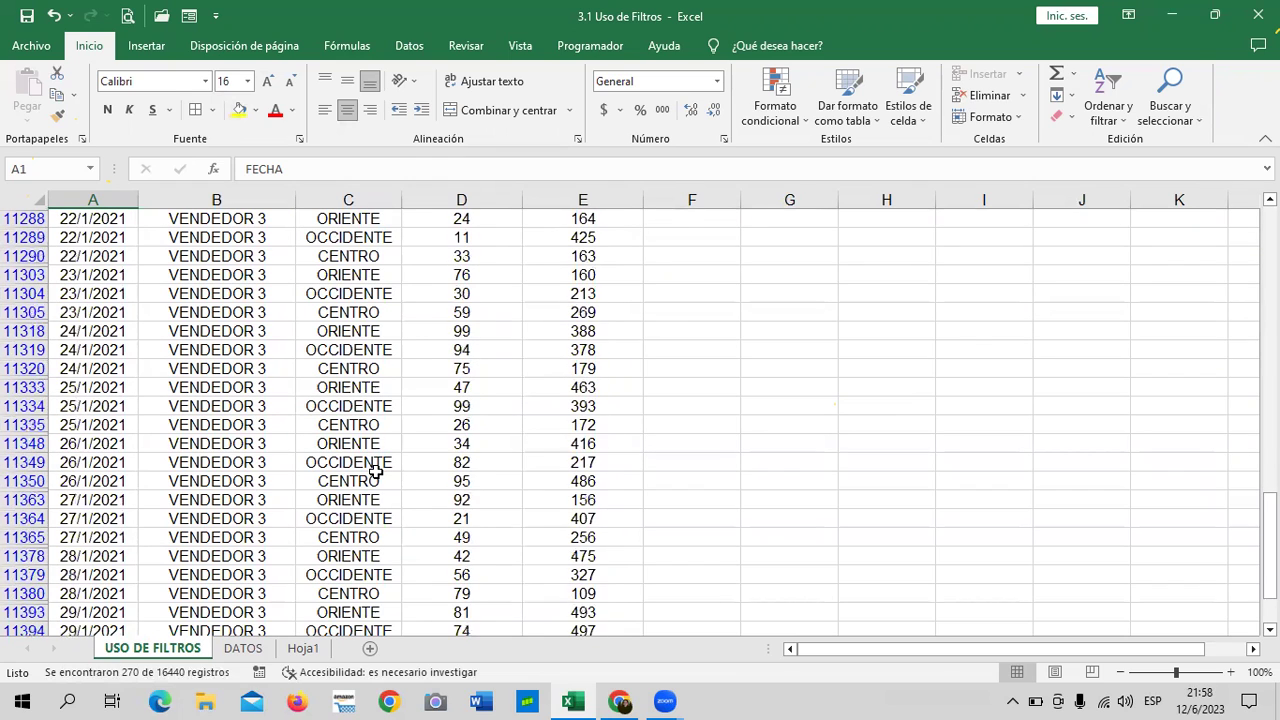
pyautogui.scroll(-20, 375, 470)
pyautogui.scroll(-7, 375, 470)
pyautogui.scroll(-6, 375, 470)
pyautogui.scroll(-6, 375, 470)
pyautogui.scroll(-7, 375, 470)
pyautogui.scroll(-4, 375, 470)
pyautogui.scroll(-9, 375, 470)
pyautogui.scroll(-6, 372, 463)
pyautogui.scroll(-7, 365, 470)
pyautogui.scroll(9, 360, 477)
pyautogui.scroll(6, 360, 477)
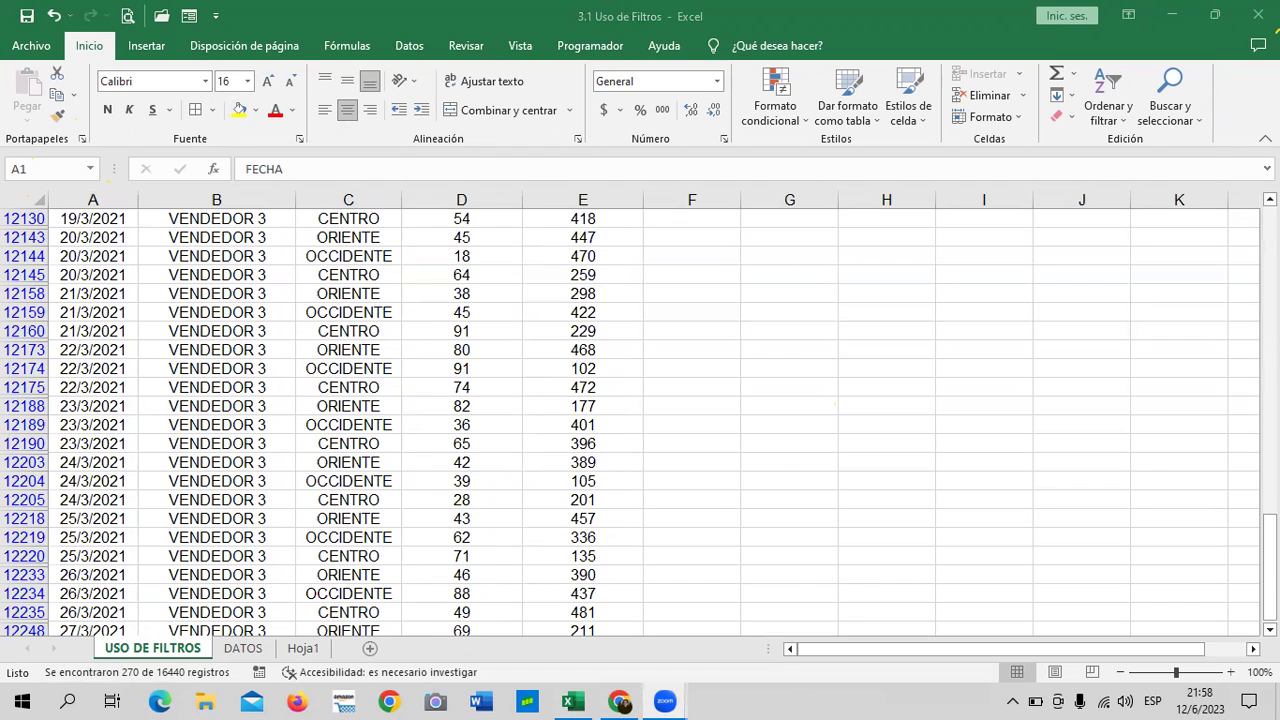
pyautogui.scroll(10, 300, 400)
pyautogui.scroll(6, 270, 430)
pyautogui.scroll(11, 270, 430)
pyautogui.scroll(7, 272, 428)
pyautogui.scroll(5, 272, 428)
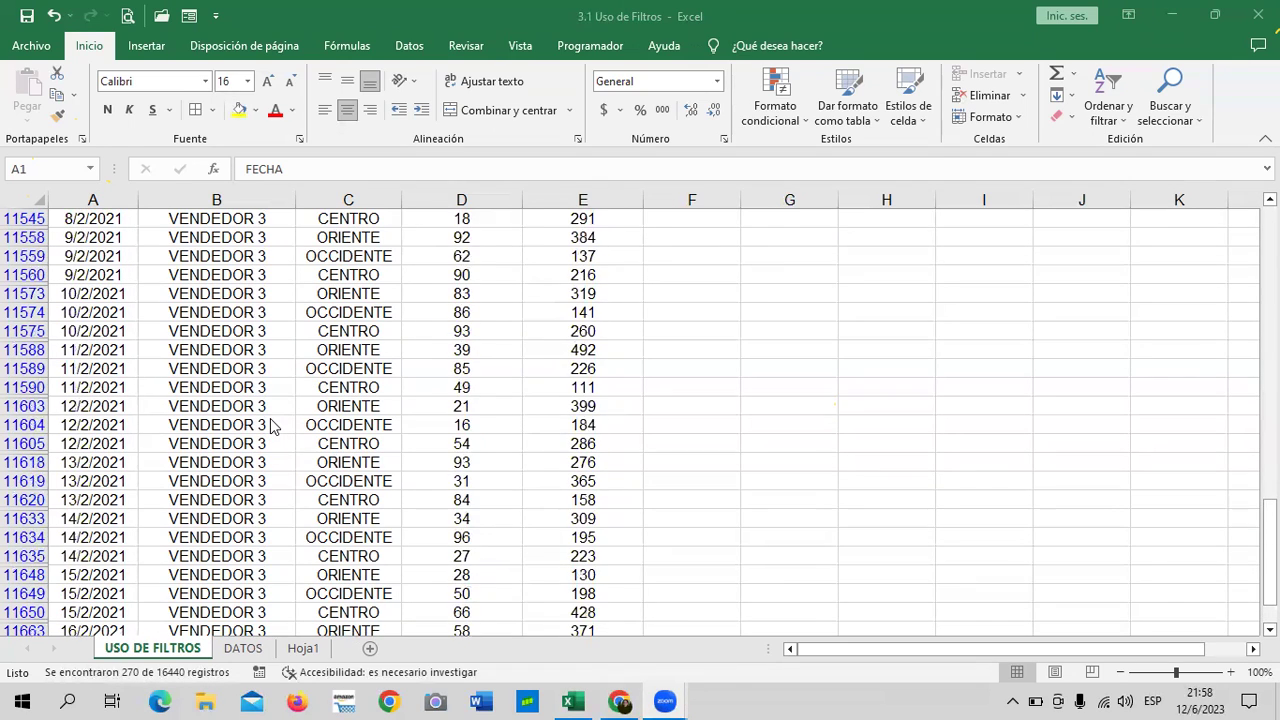
pyautogui.scroll(6, 272, 428)
pyautogui.scroll(9, 272, 428)
pyautogui.scroll(6, 272, 428)
pyautogui.scroll(5, 272, 428)
pyautogui.scroll(5, 272, 428)
pyautogui.scroll(4, 272, 428)
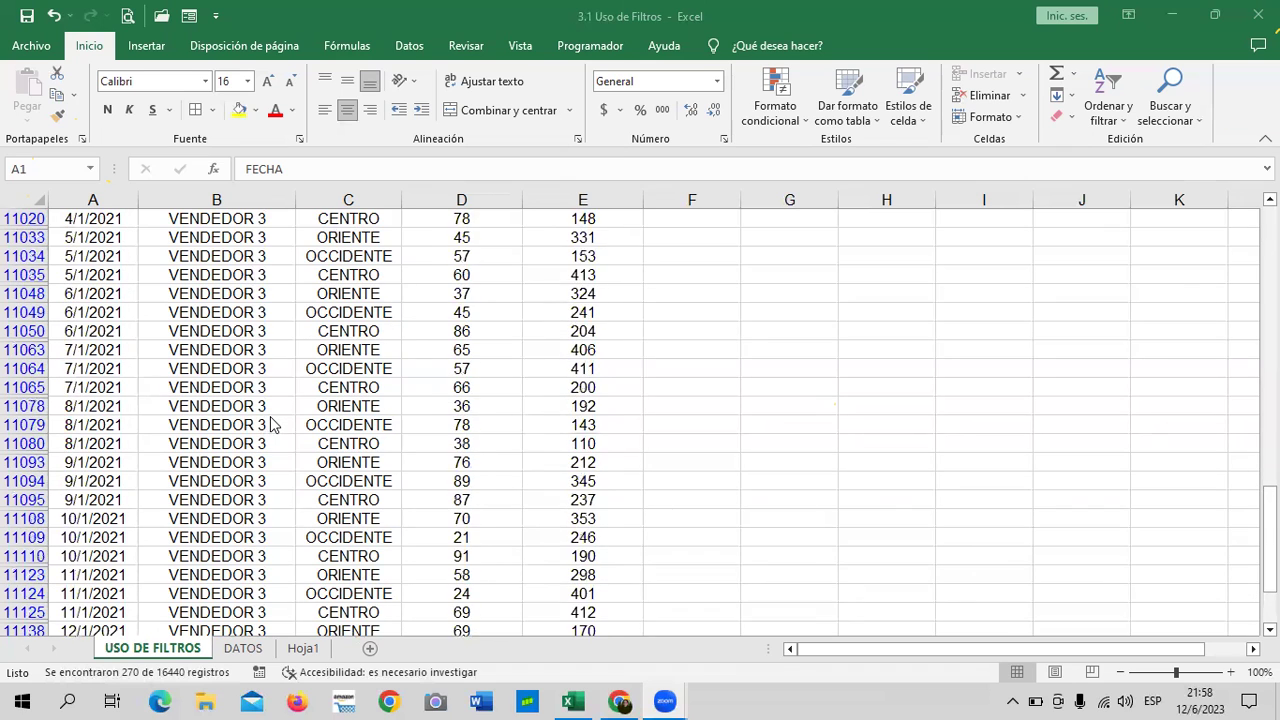
pyautogui.scroll(4, 276, 410)
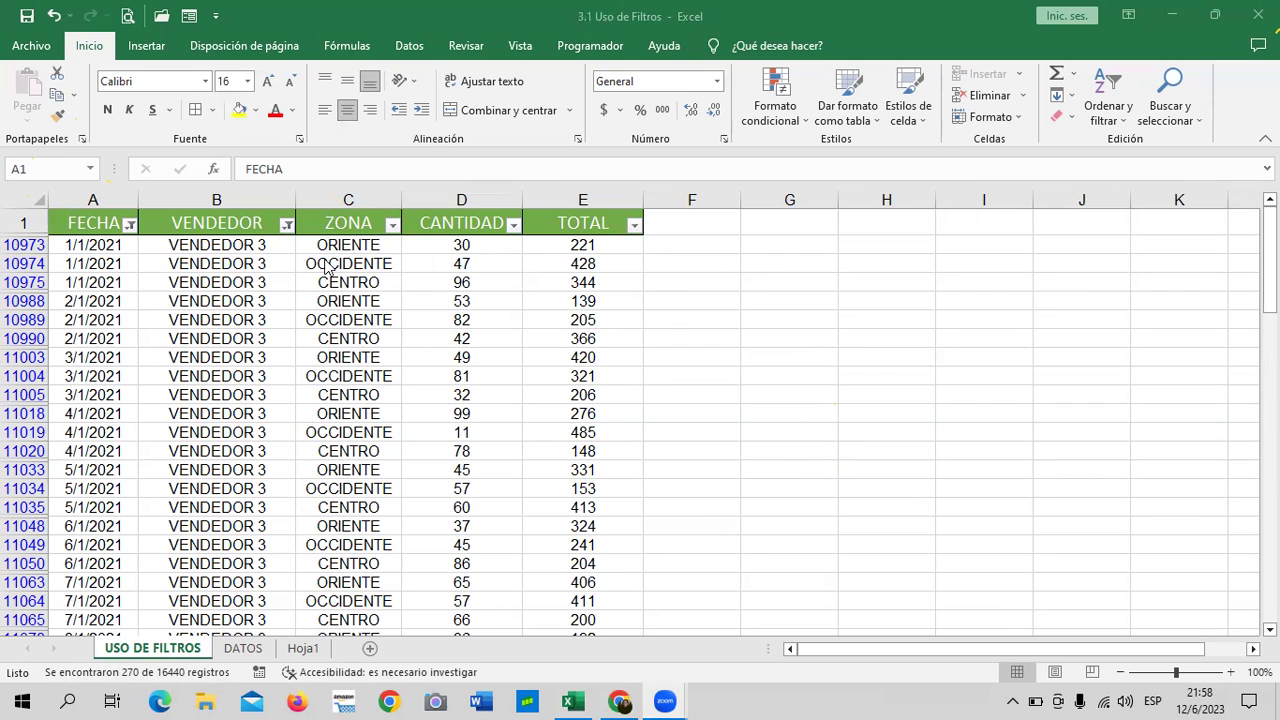
pyautogui.scroll(-1, 333, 433)
pyautogui.scroll(1, 333, 433)
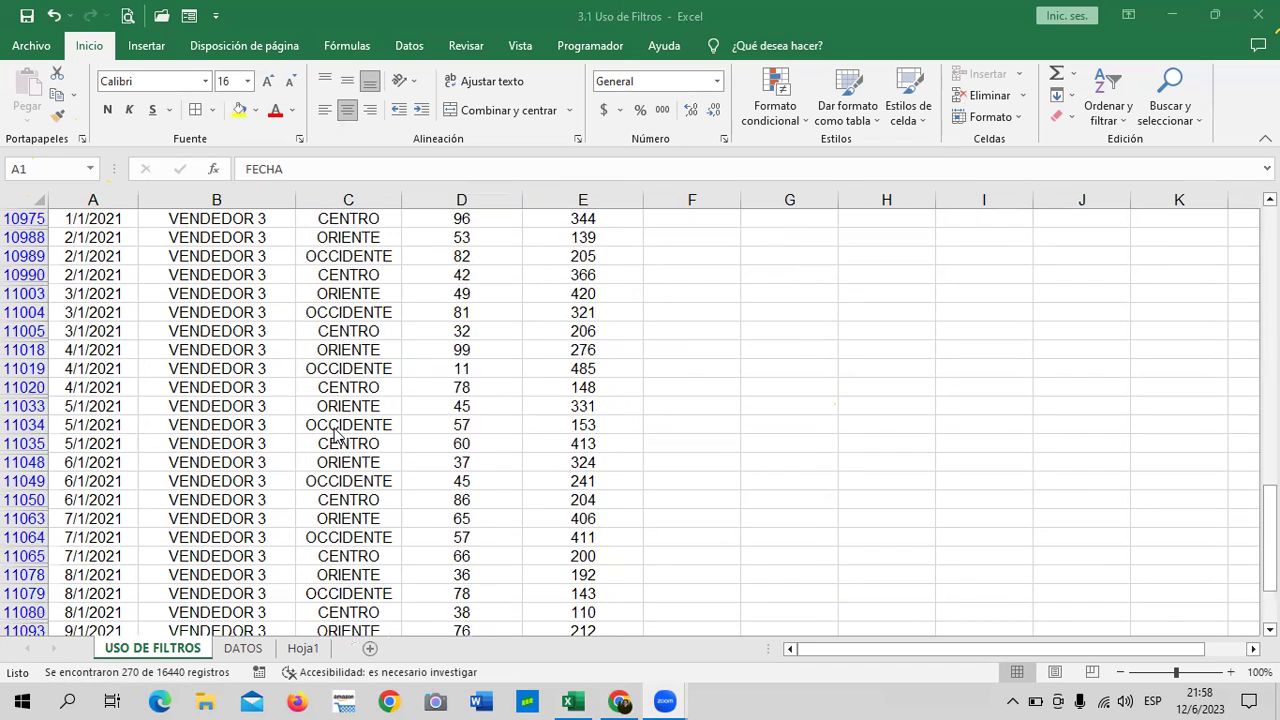
pyautogui.scroll(1, 333, 433)
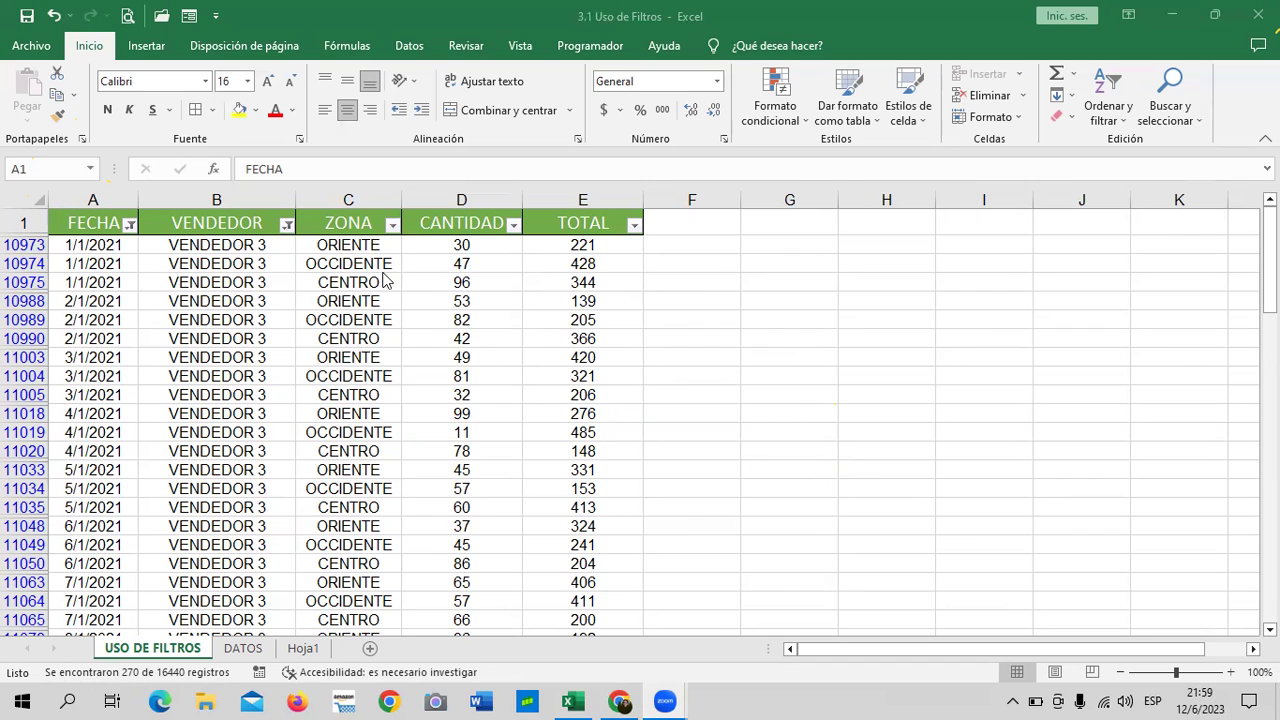
pyautogui.scroll(-4, 347, 412)
pyautogui.scroll(4, 347, 412)
# Include every month of 2021 in the FECHA filter.
pyautogui.click(285, 229)
pyautogui.moveTo(285, 230)
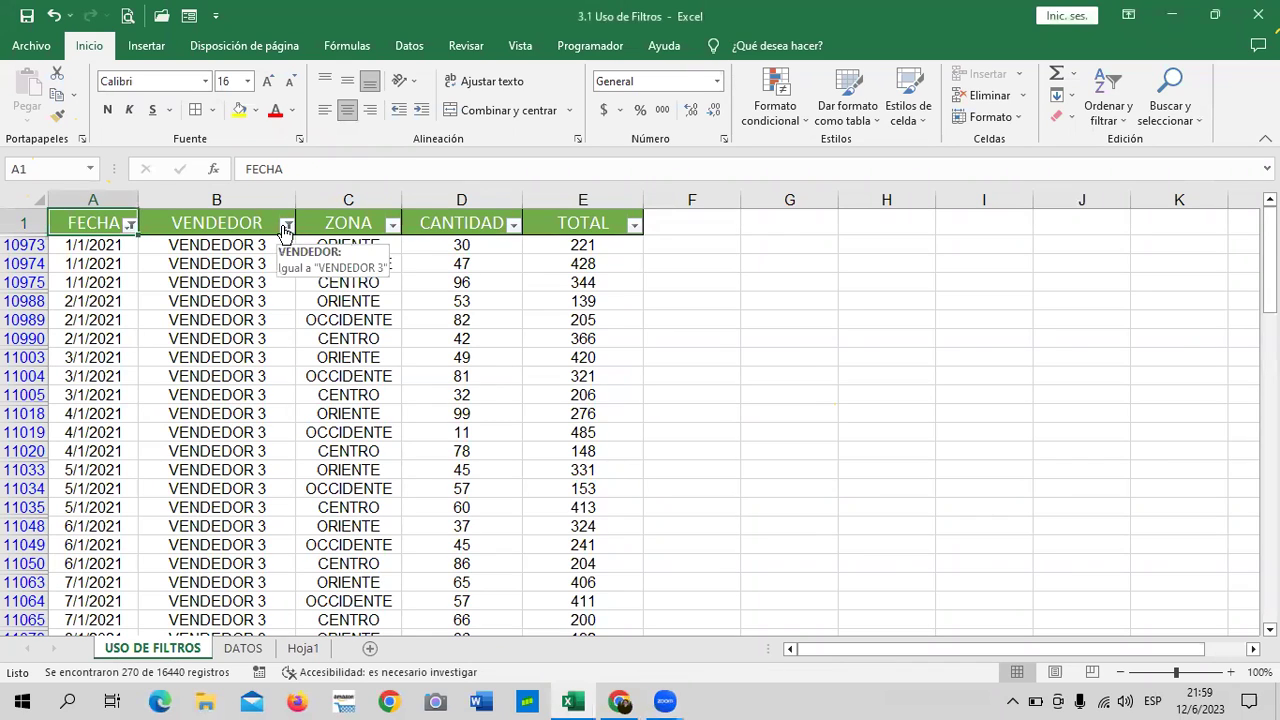
pyautogui.click(129, 226)
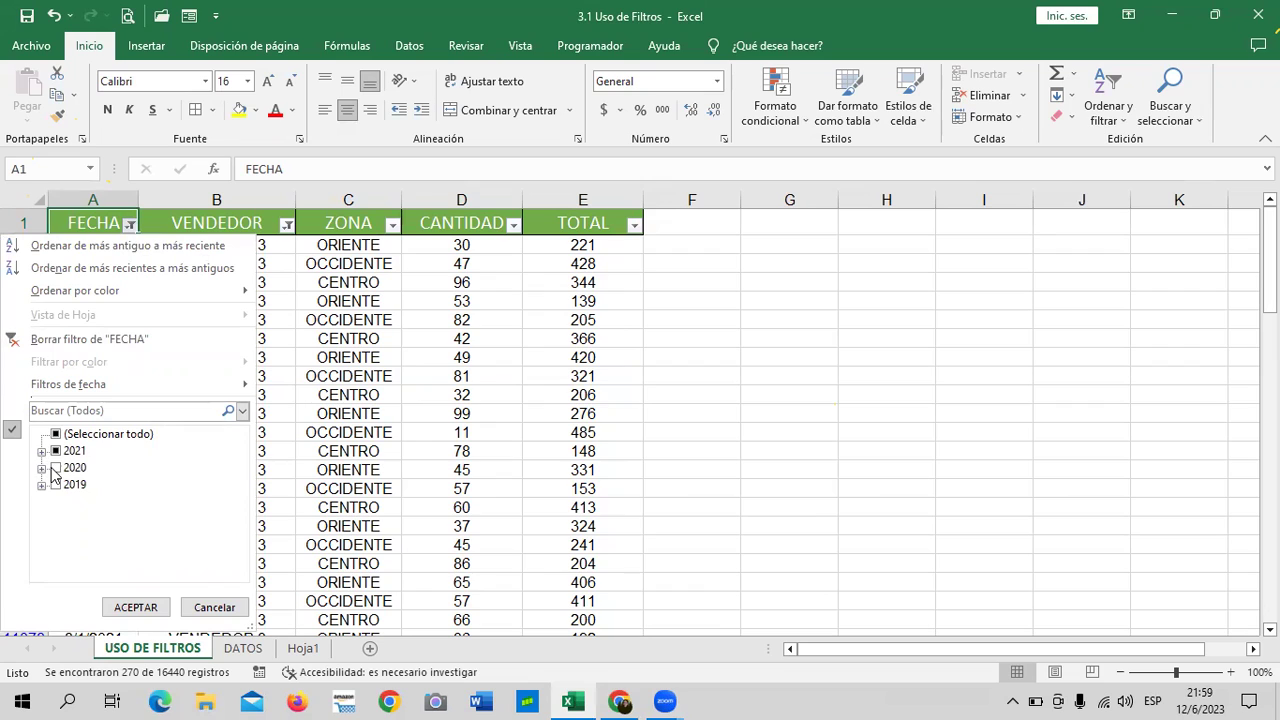
pyautogui.click(42, 452)
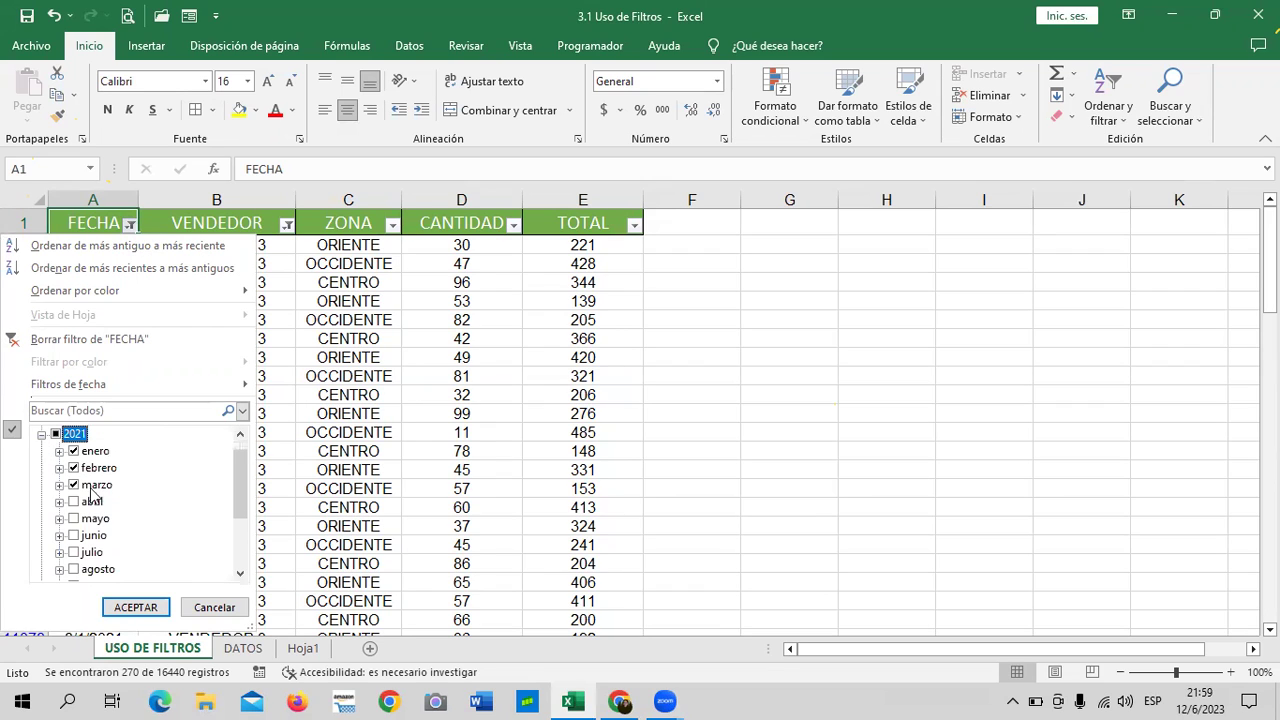
pyautogui.click(55, 434)
pyautogui.click(140, 607)
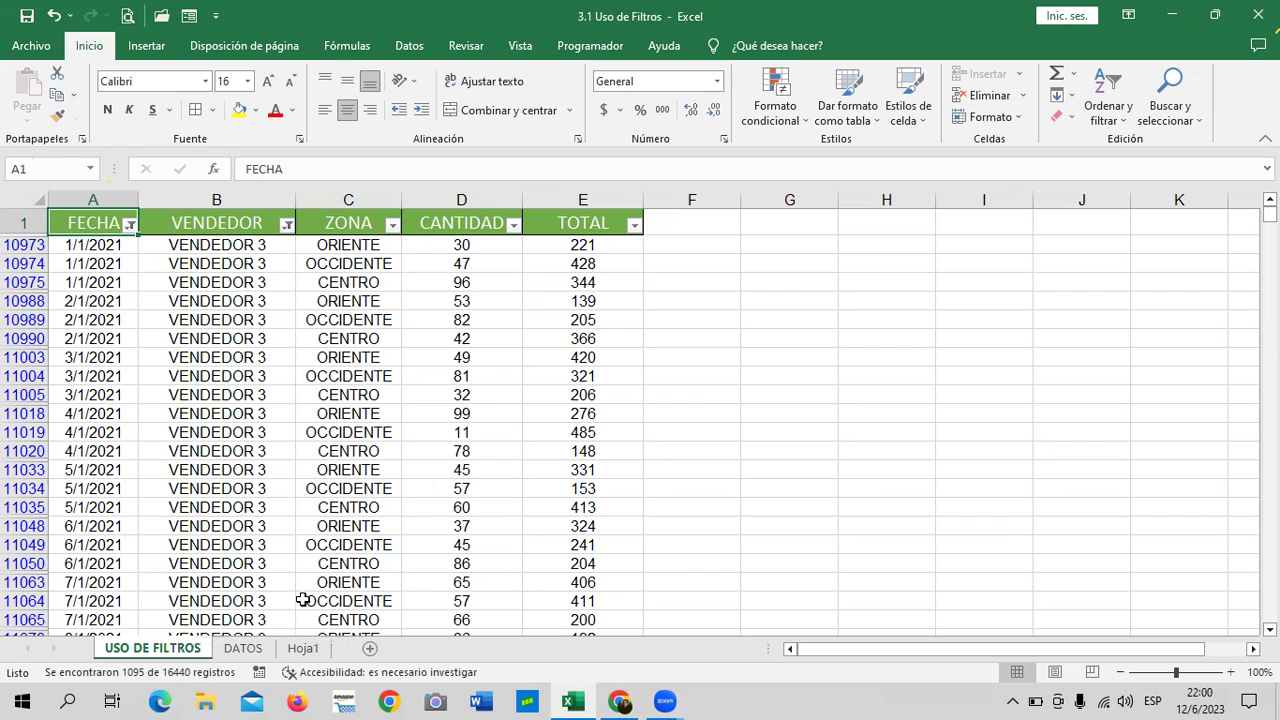
# Add 2019 and 2020 to the FECHA filter so all years show.
pyautogui.click(128, 226)
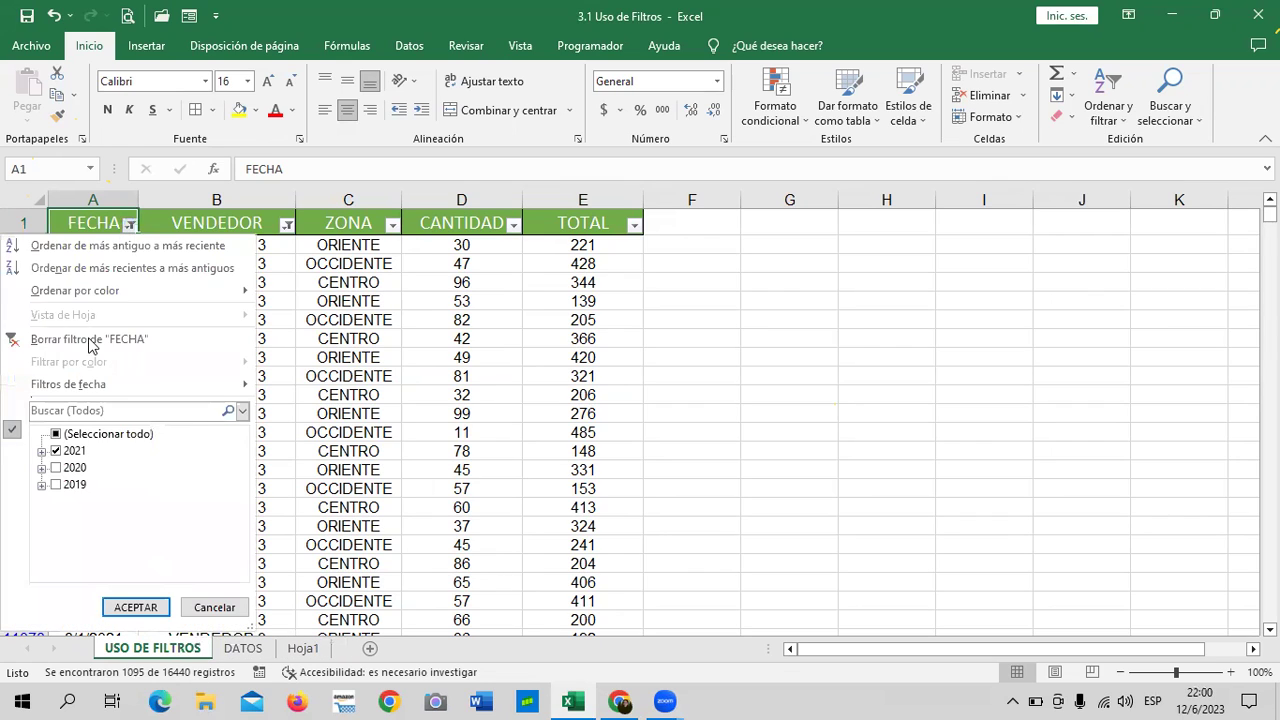
pyautogui.click(55, 485)
pyautogui.click(57, 468)
pyautogui.click(136, 610)
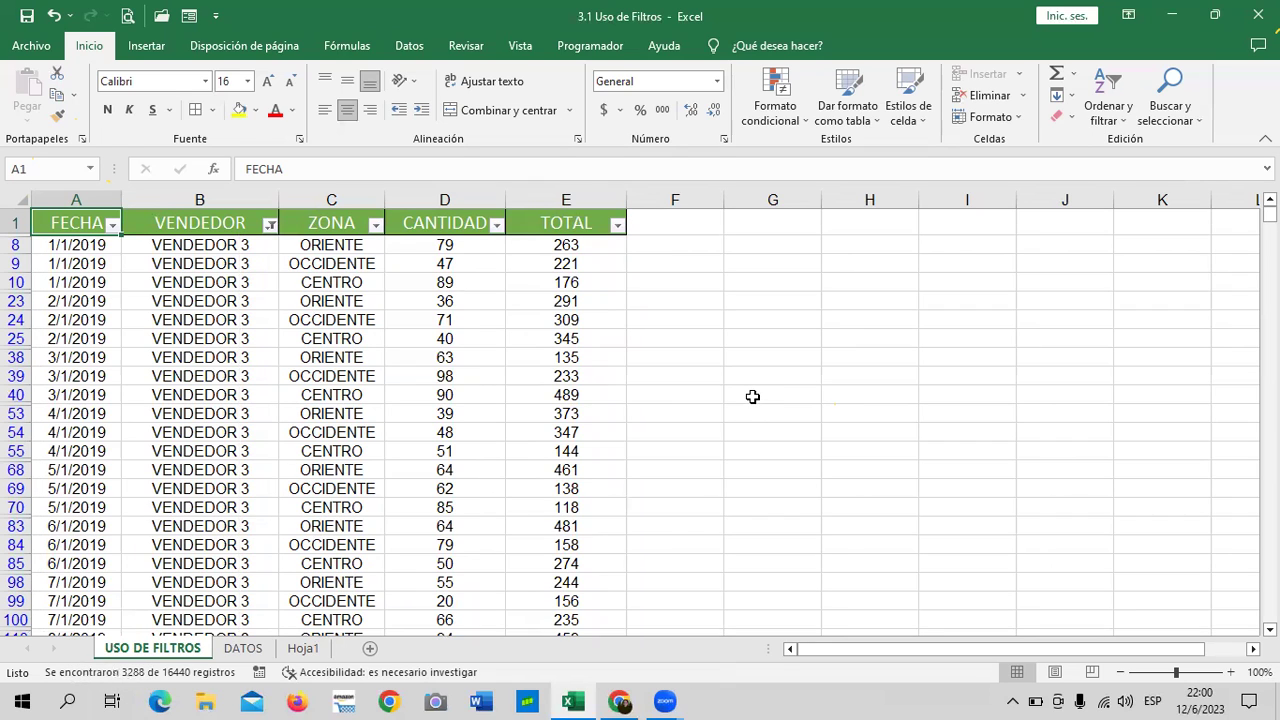
# Filter the VENDEDOR column to show only VENDEDOR 1 rows.
pyautogui.click(269, 224)
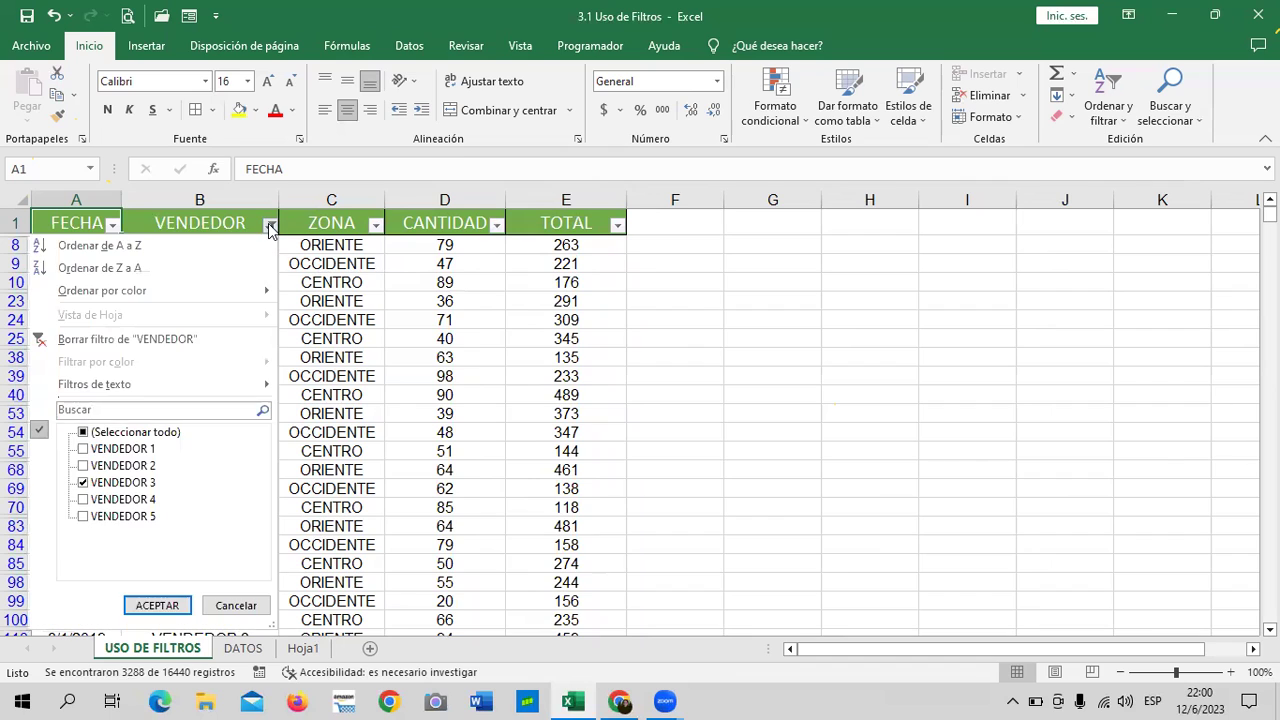
pyautogui.click(90, 453)
pyautogui.click(84, 433)
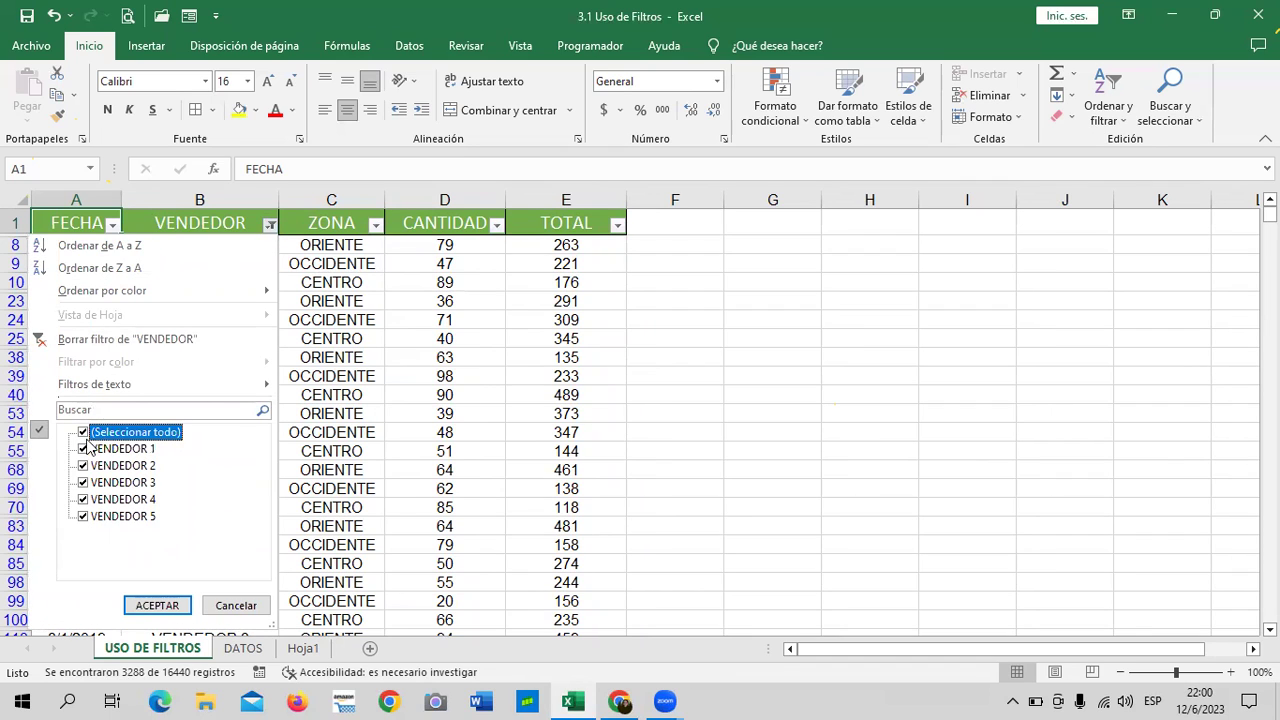
pyautogui.click(86, 450)
pyautogui.click(84, 433)
pyautogui.click(84, 433)
pyautogui.click(100, 482)
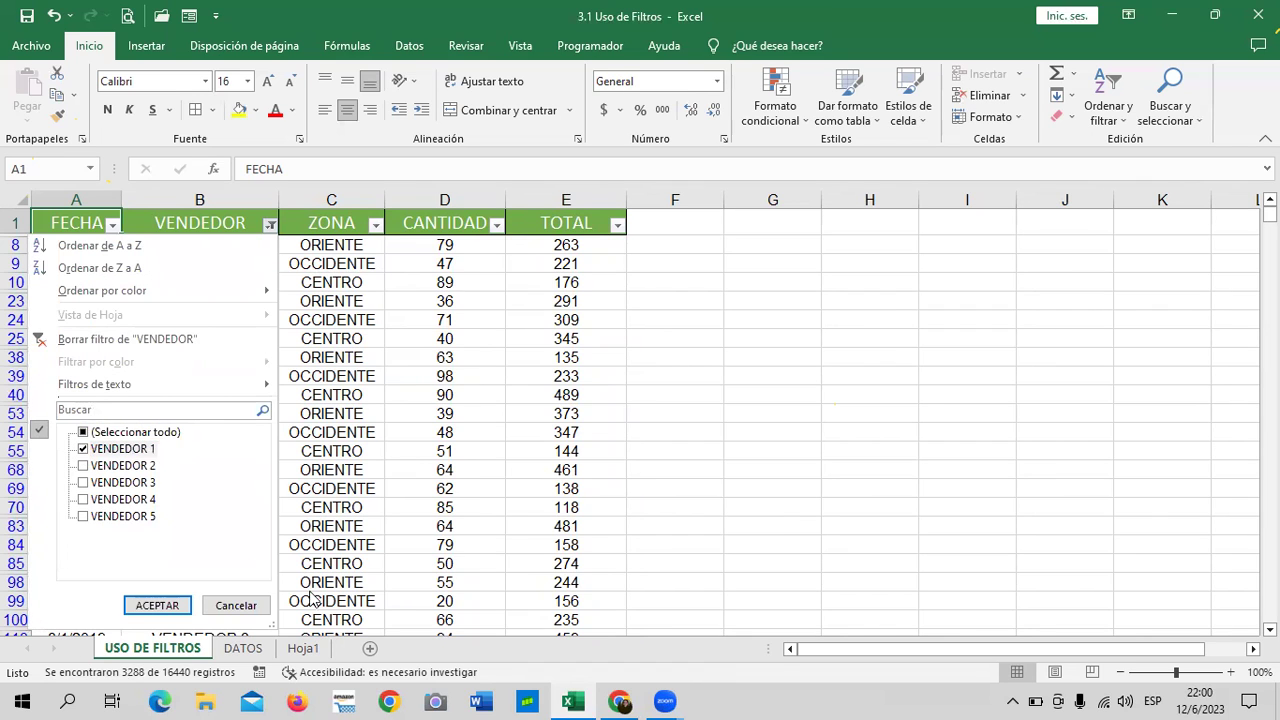
pyautogui.click(160, 605)
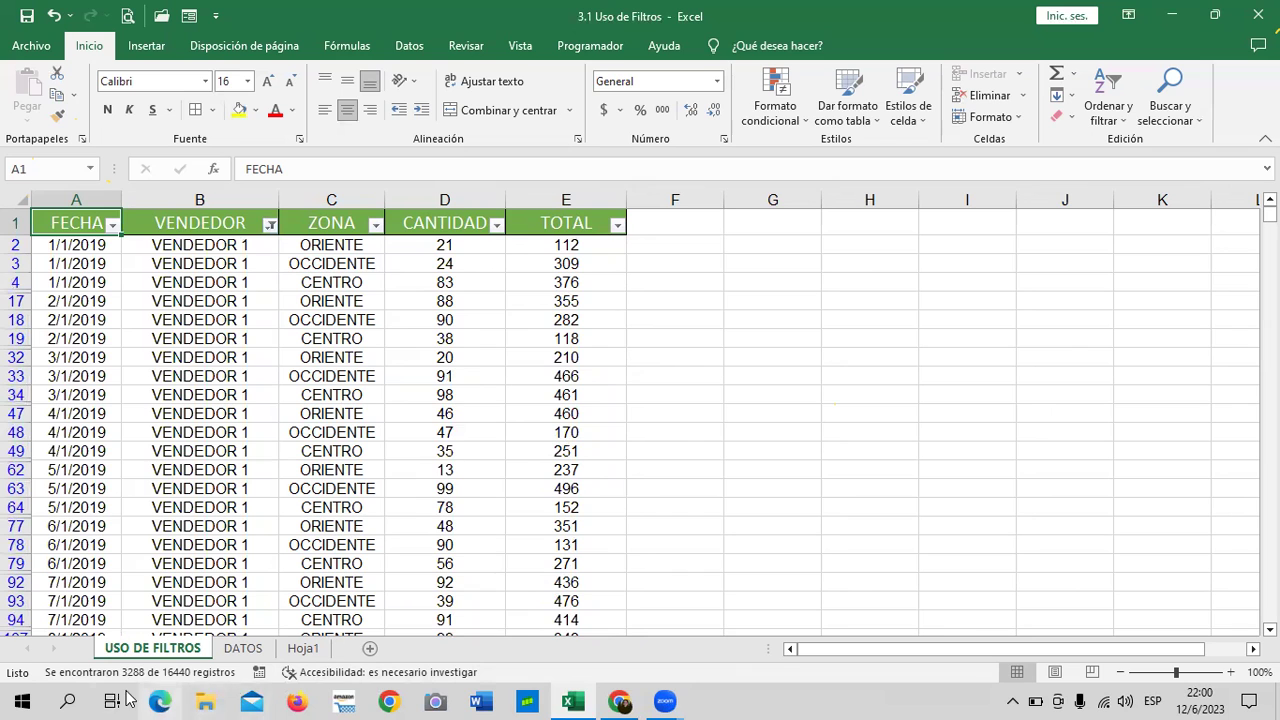
pyautogui.scroll(-4, 289, 512)
pyautogui.scroll(-2, 289, 512)
pyautogui.scroll(-3, 289, 512)
pyautogui.scroll(-6, 289, 512)
pyautogui.scroll(7, 289, 510)
pyautogui.scroll(8, 289, 507)
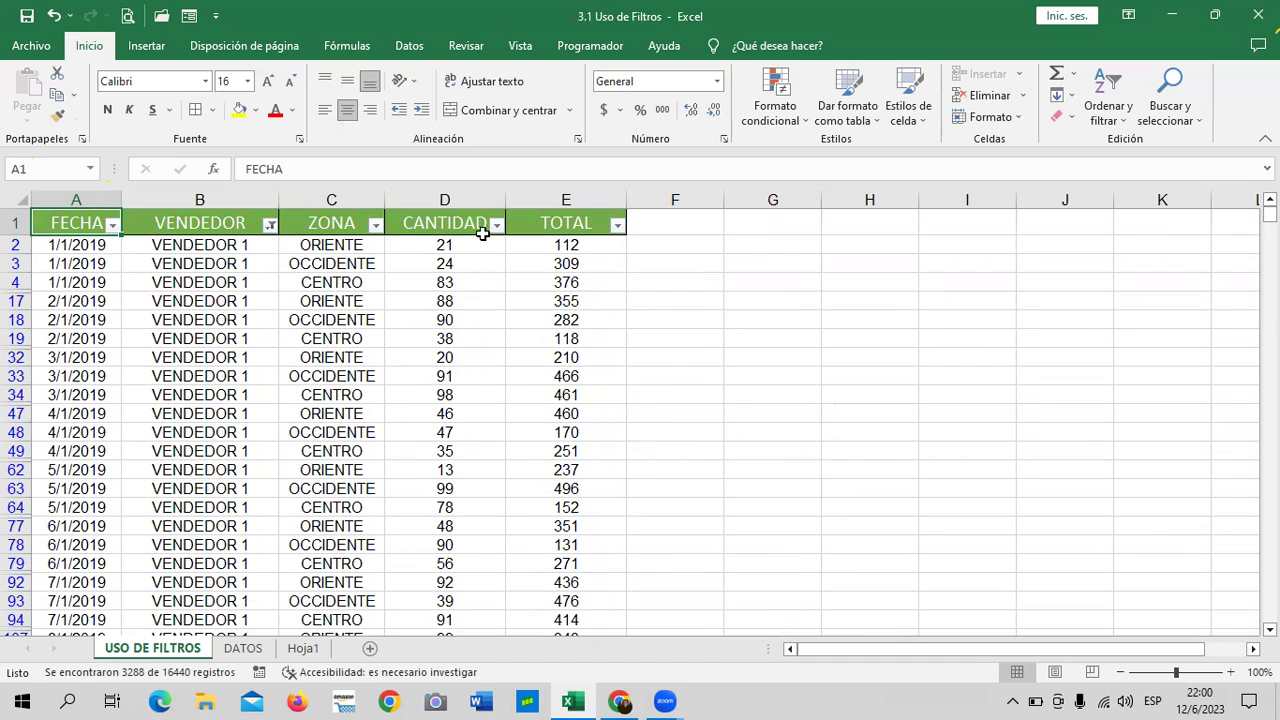
# Select all vendors in the VENDEDOR filter so all 16440 records show.
pyautogui.click(269, 226)
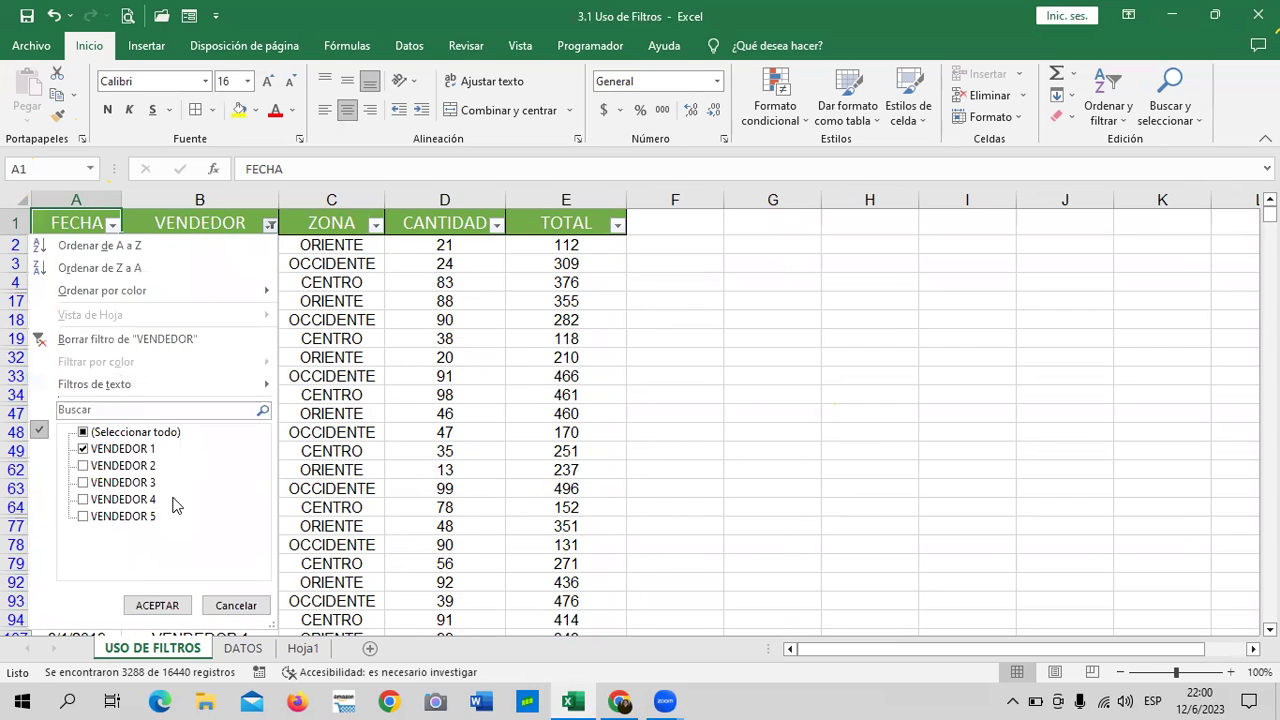
pyautogui.click(161, 435)
pyautogui.click(170, 609)
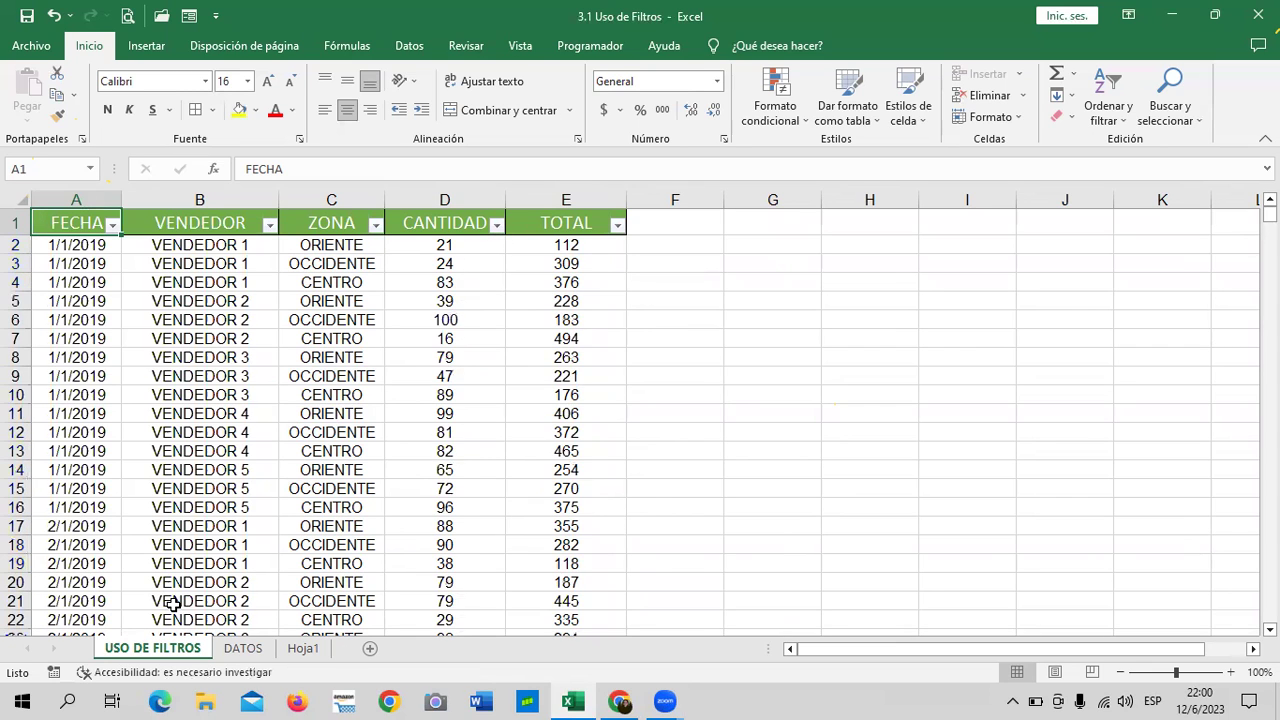
pyautogui.scroll(-4, 360, 434)
pyautogui.scroll(-6, 350, 503)
pyautogui.scroll(-10, 350, 503)
pyautogui.scroll(-5, 350, 503)
pyautogui.scroll(15, 350, 500)
pyautogui.scroll(8, 347, 494)
pyautogui.scroll(2, 347, 494)
# Apply a CANTIDAD number filter of greater than 75.
pyautogui.click(497, 225)
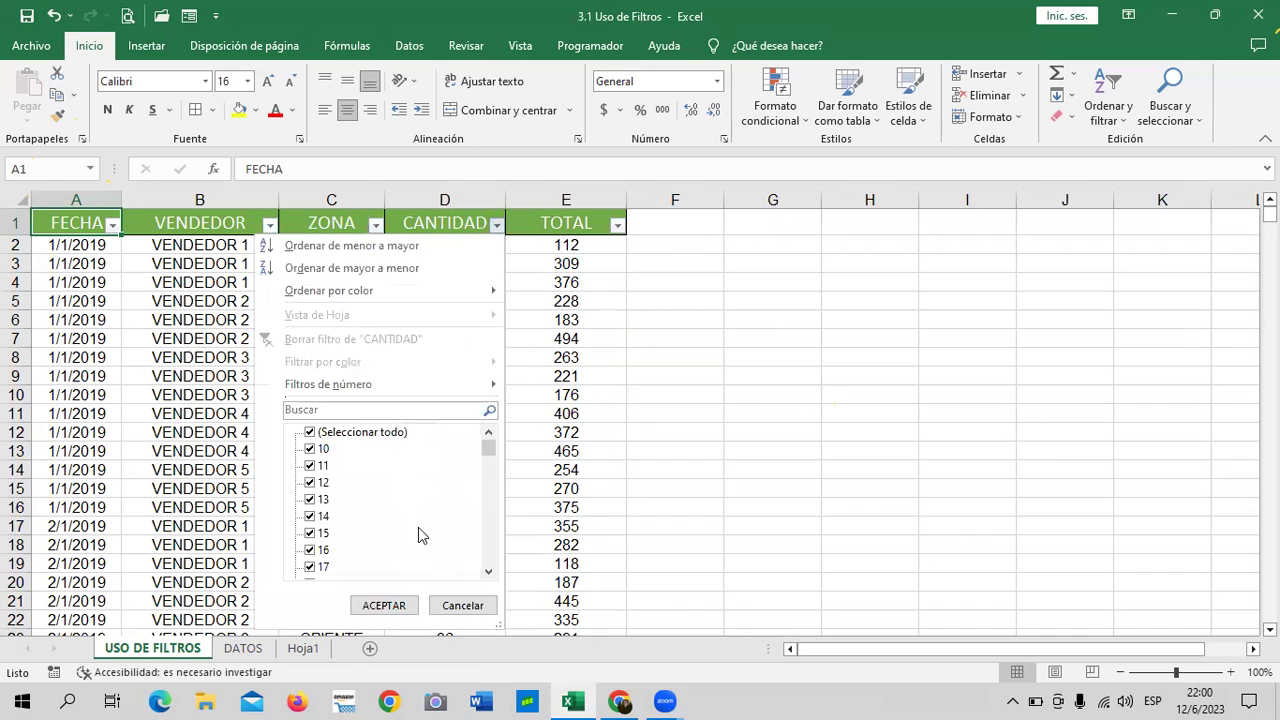
pyautogui.moveTo(488, 448)
pyautogui.mouseDown()
pyautogui.moveTo(490, 566)
pyautogui.moveTo(480, 408)
pyautogui.mouseUp()
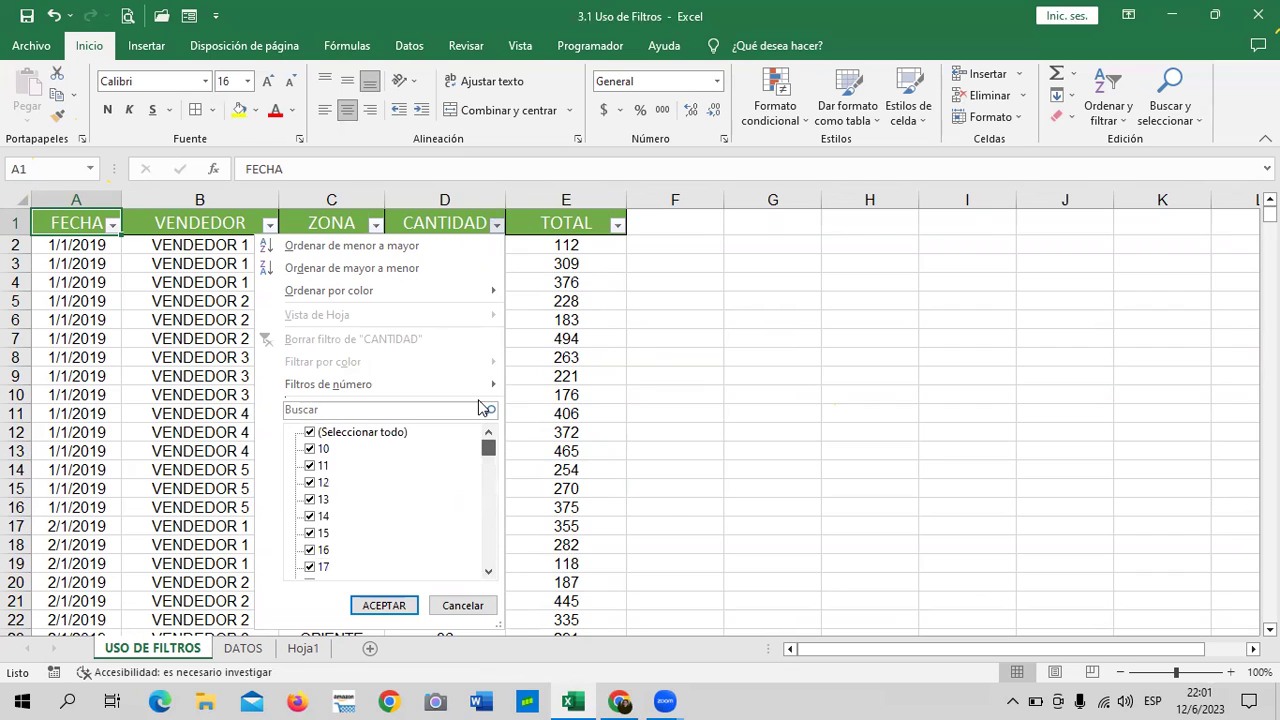
pyautogui.moveTo(470, 390)
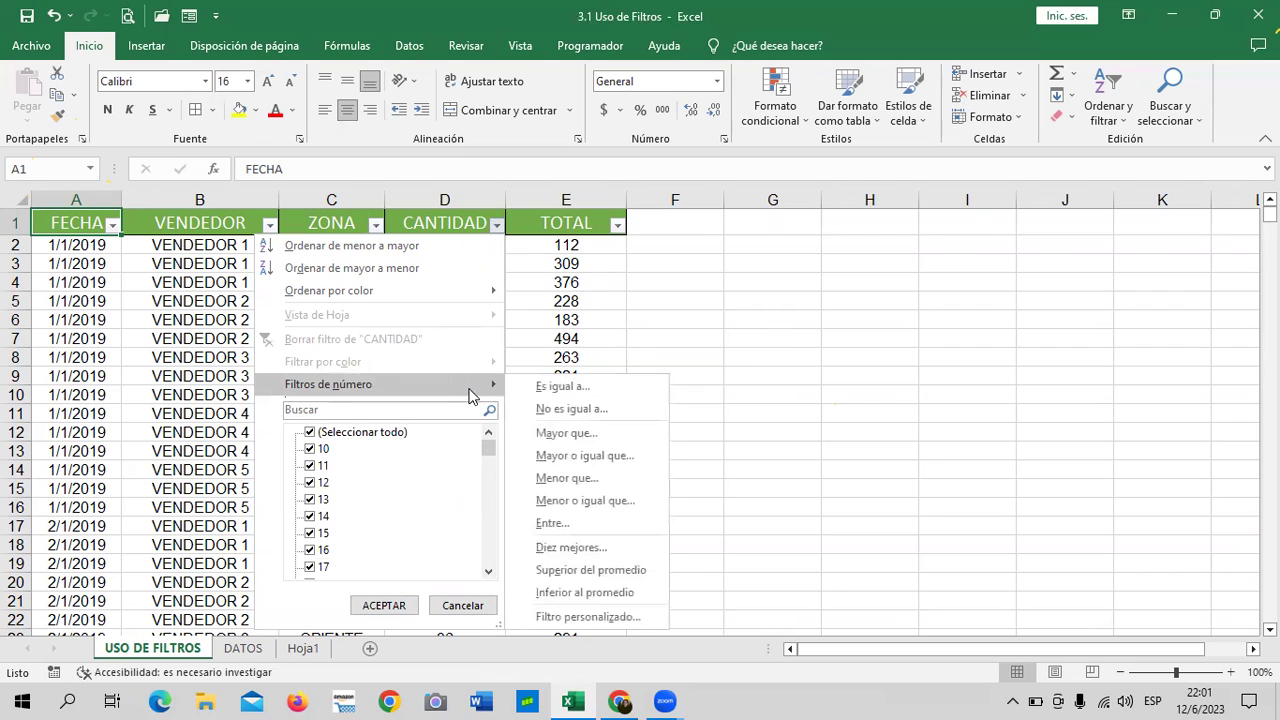
pyautogui.click(640, 433)
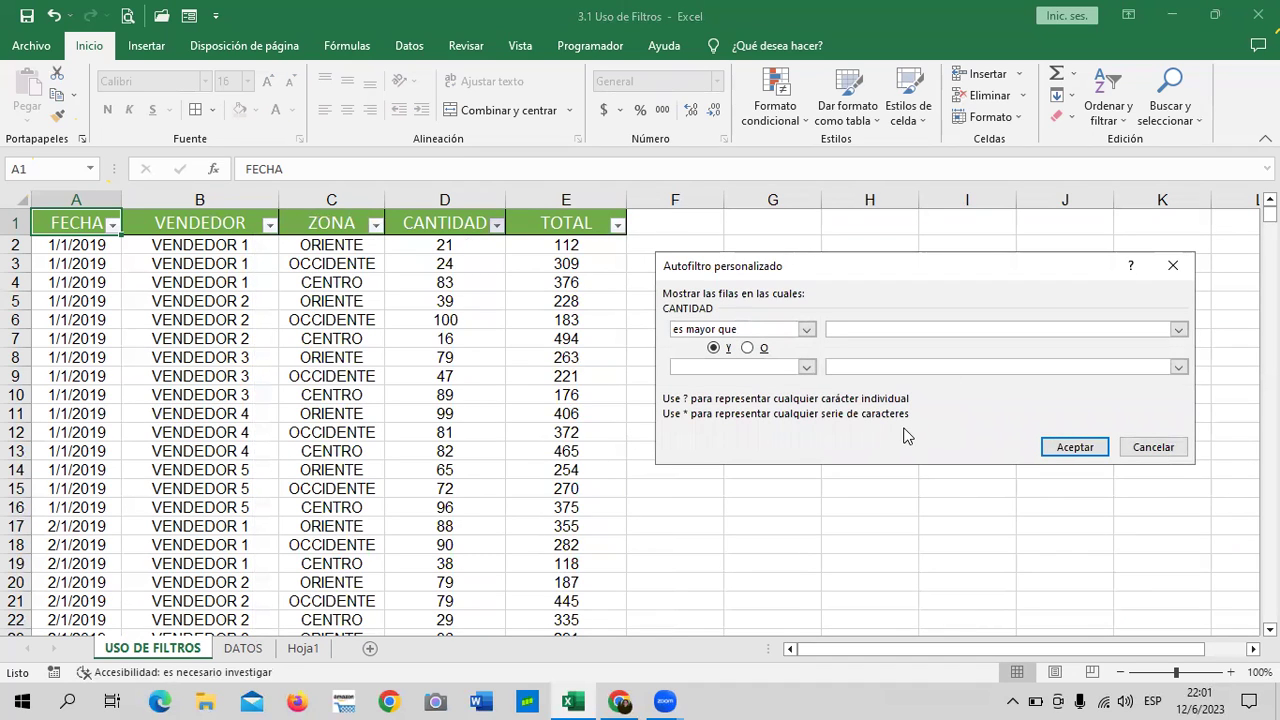
pyautogui.write('75')
pyautogui.click(1070, 446)
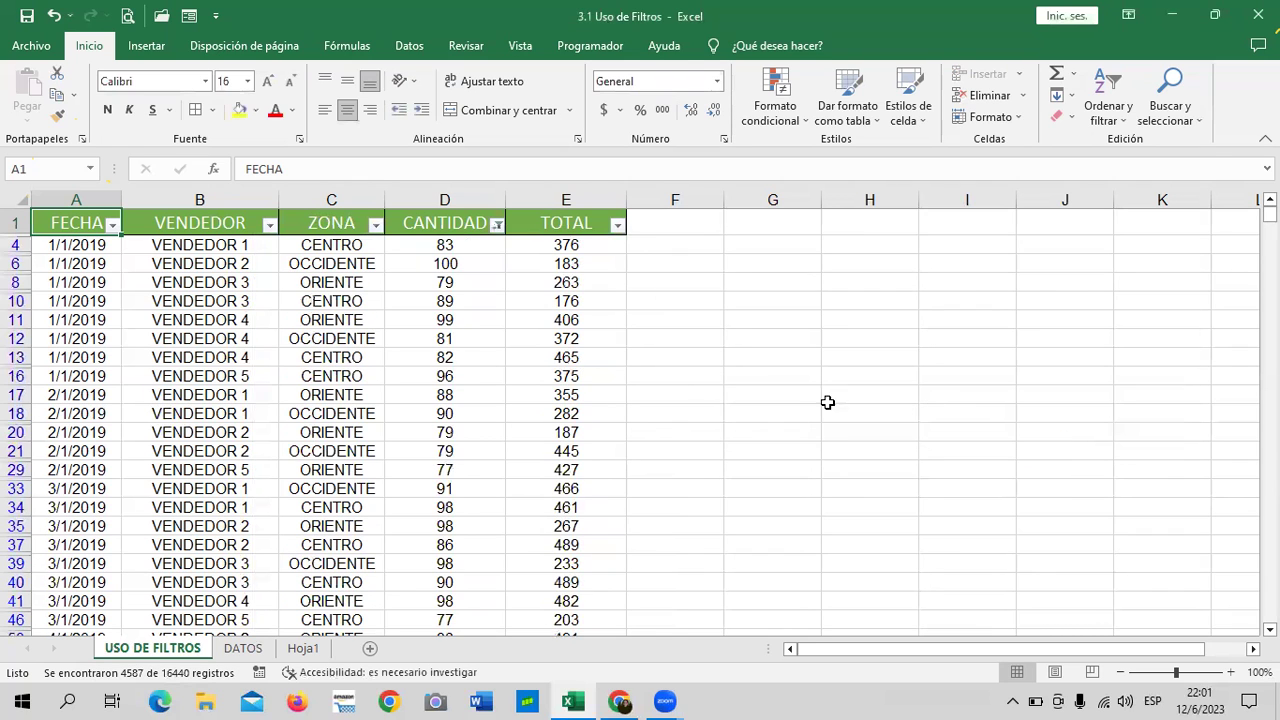
# Scroll through the 4587 filtered rows, selecting cell E380 along the way.
pyautogui.scroll(-3, 800, 470)
pyautogui.scroll(-3, 790, 479)
pyautogui.scroll(3, 791, 468)
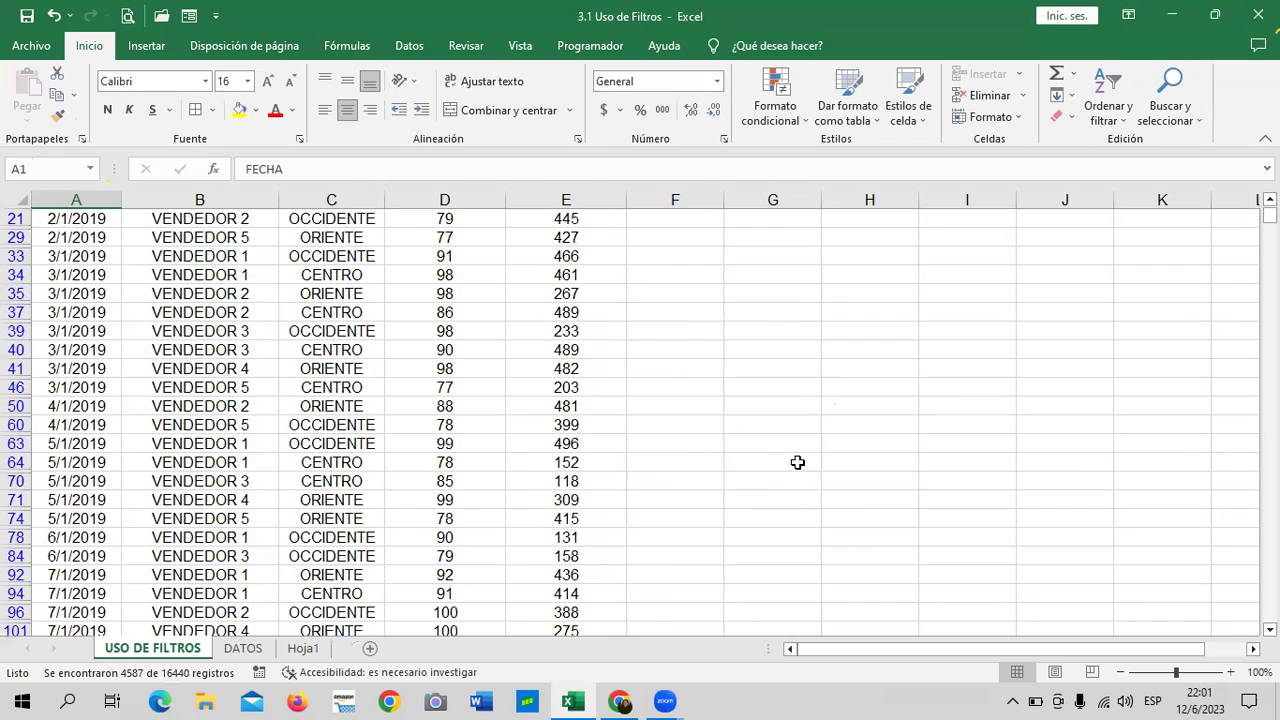
pyautogui.scroll(4, 797, 460)
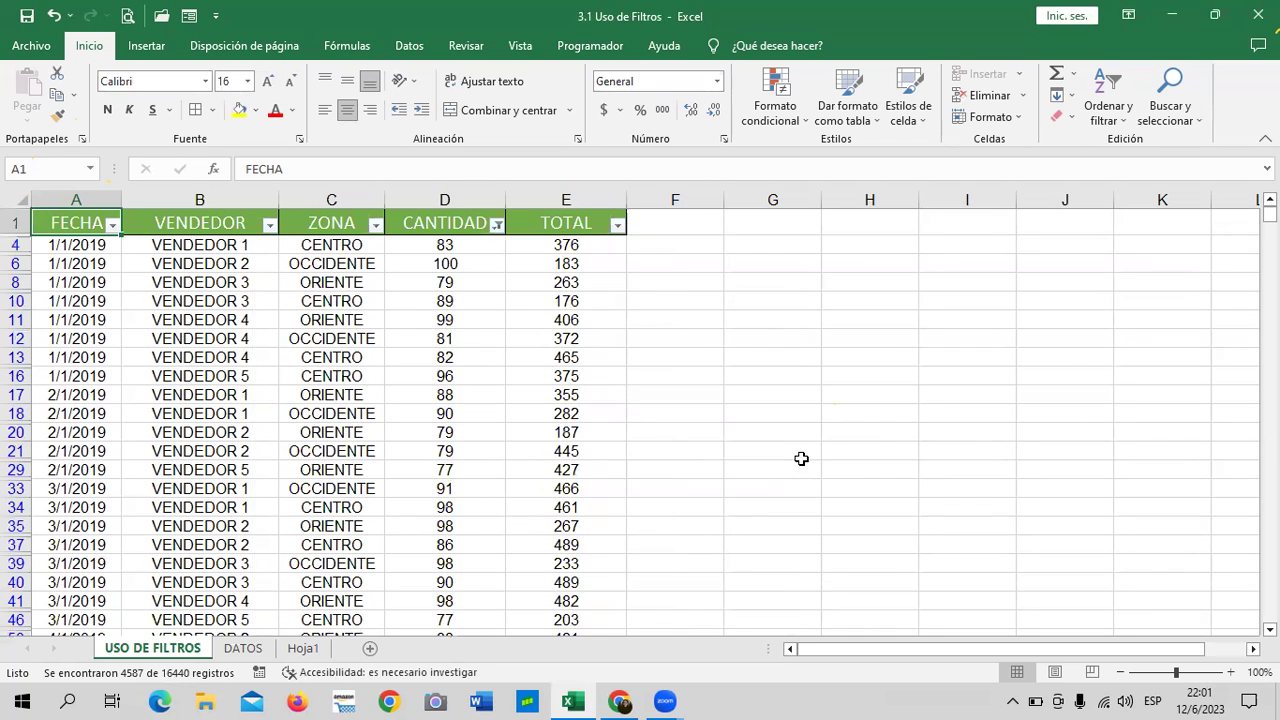
pyautogui.scroll(-3, 766, 471)
pyautogui.scroll(-3, 766, 471)
pyautogui.scroll(-5, 765, 473)
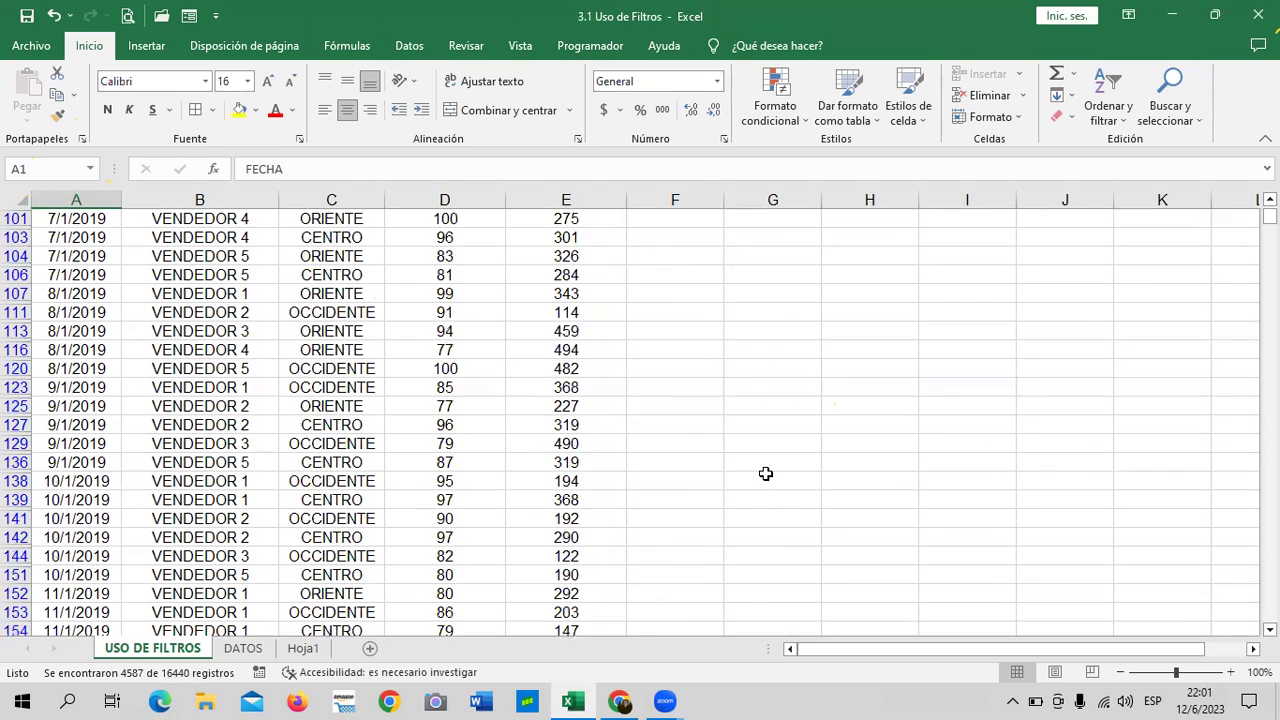
pyautogui.scroll(-2, 766, 473)
pyautogui.scroll(-2, 766, 473)
pyautogui.scroll(-1, 766, 474)
pyautogui.scroll(-4, 766, 474)
pyautogui.scroll(-4, 766, 476)
pyautogui.scroll(-3, 766, 474)
pyautogui.scroll(-4, 766, 474)
pyautogui.scroll(-3, 766, 474)
pyautogui.scroll(-4, 766, 474)
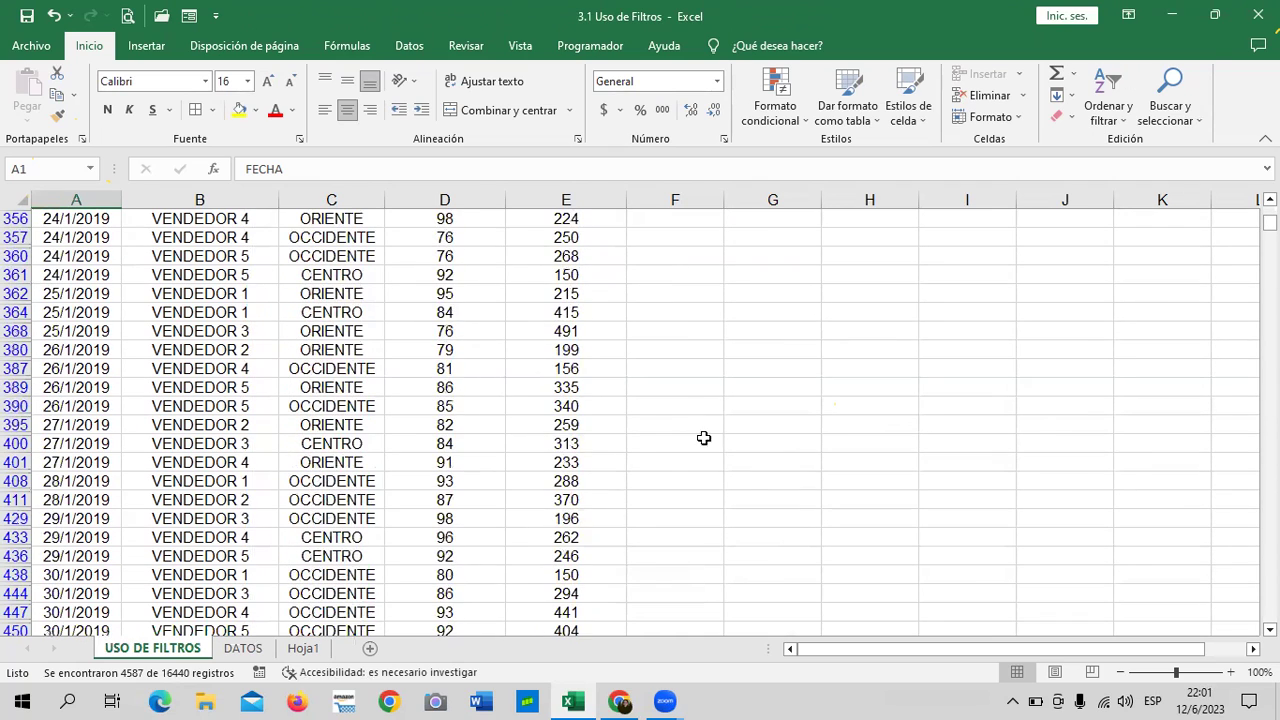
pyautogui.click(581, 351)
pyautogui.scroll(7, 543, 417)
pyautogui.scroll(4, 556, 441)
pyautogui.scroll(8, 556, 441)
pyautogui.scroll(4, 550, 435)
pyautogui.scroll(7, 540, 427)
pyautogui.scroll(10, 438, 400)
pyautogui.scroll(2, 443, 412)
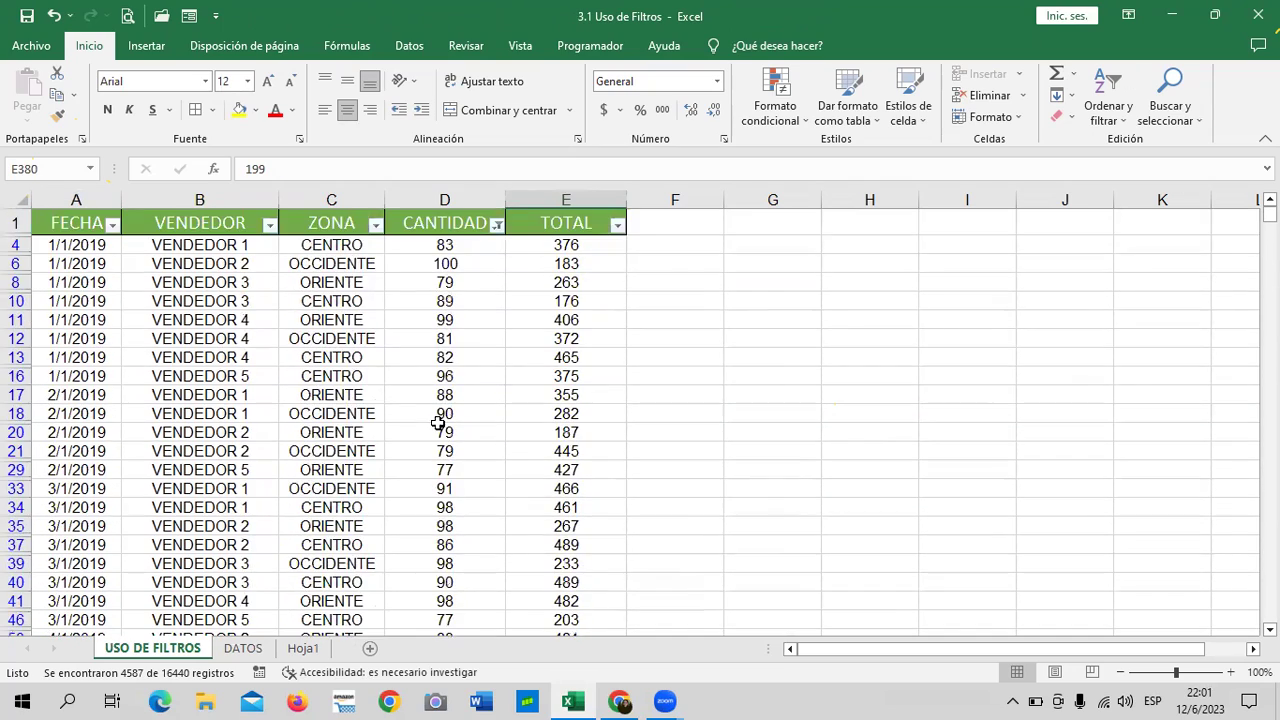
pyautogui.click(498, 224)
pyautogui.click(397, 432)
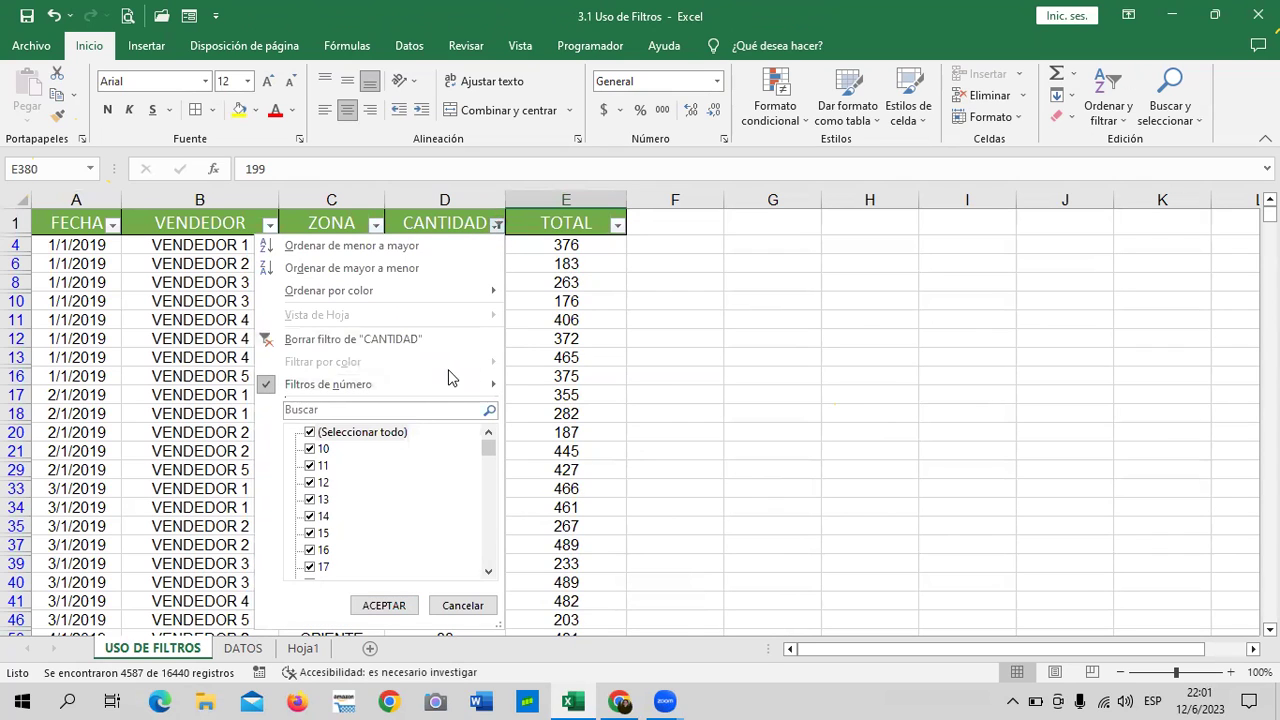
pyautogui.click(411, 340)
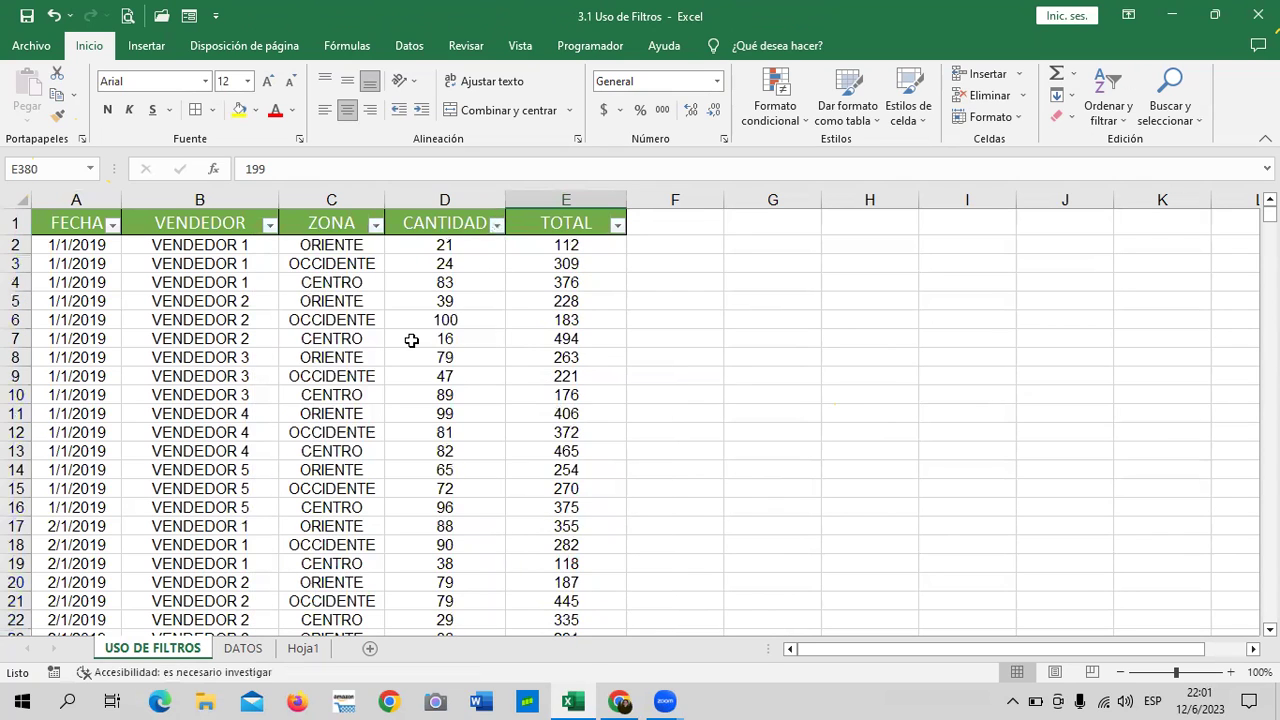
pyautogui.click(497, 225)
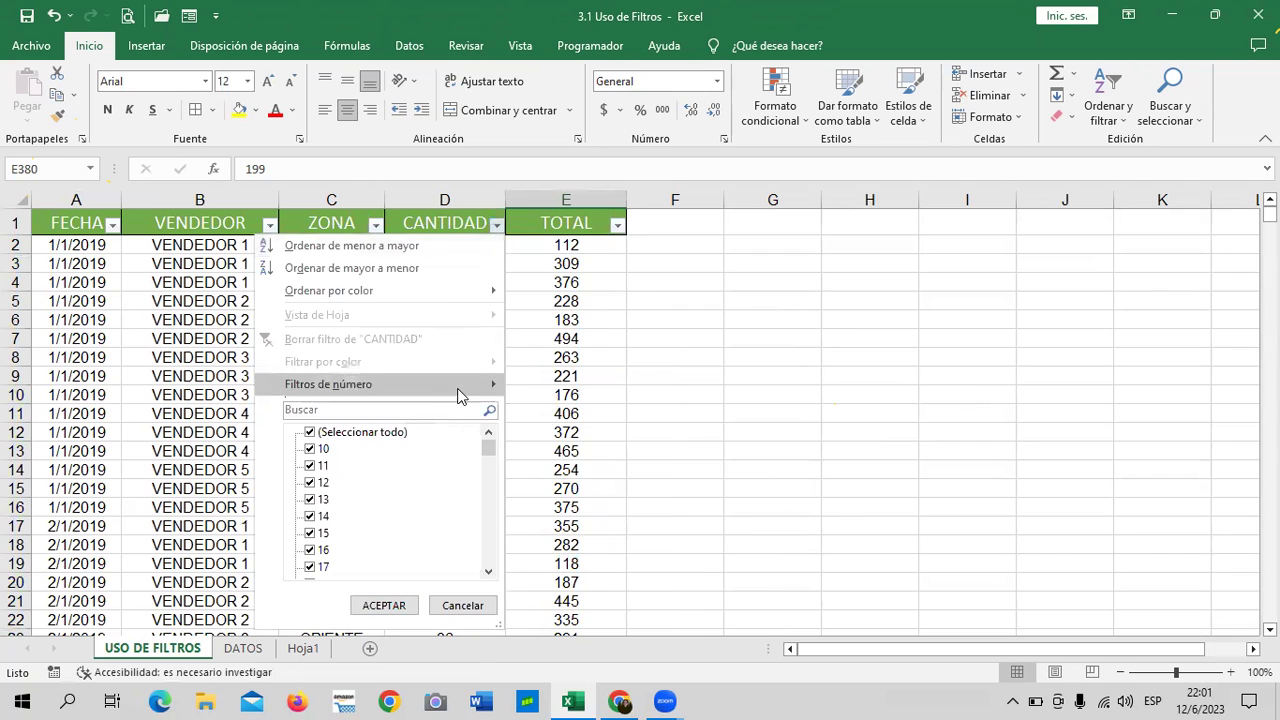
pyautogui.moveTo(462, 395)
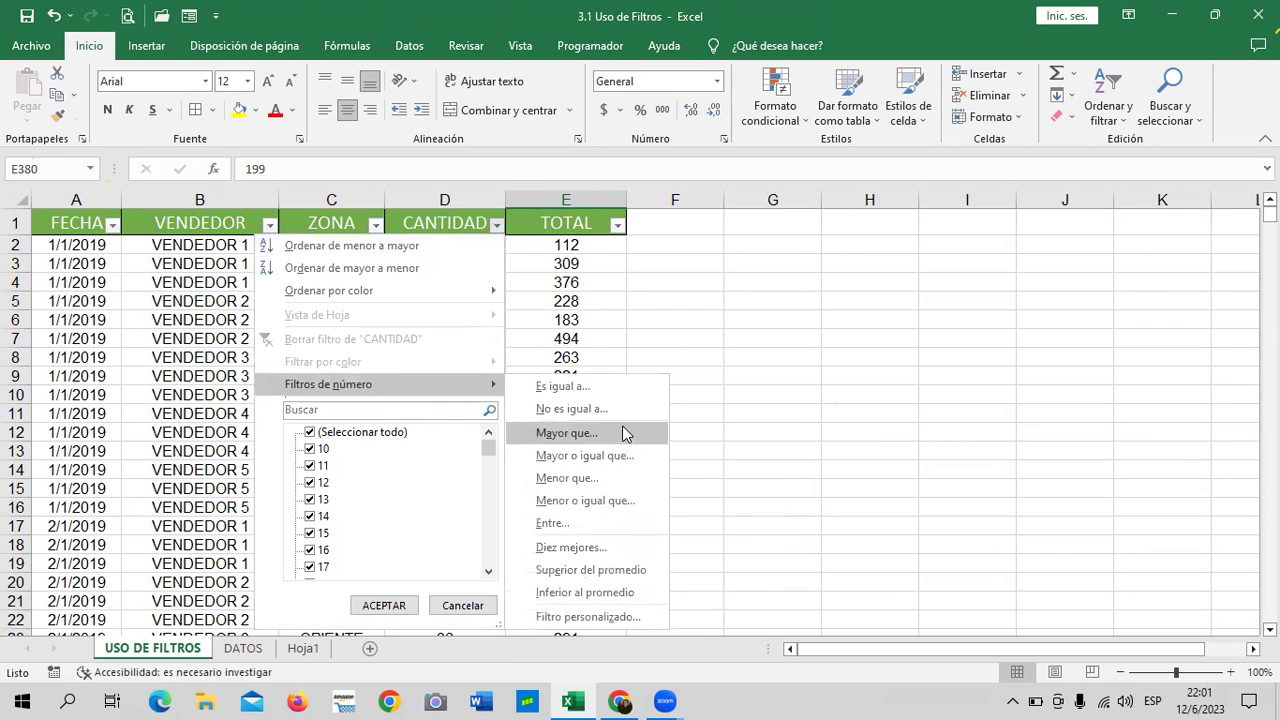
pyautogui.click(624, 433)
pyautogui.write('100')
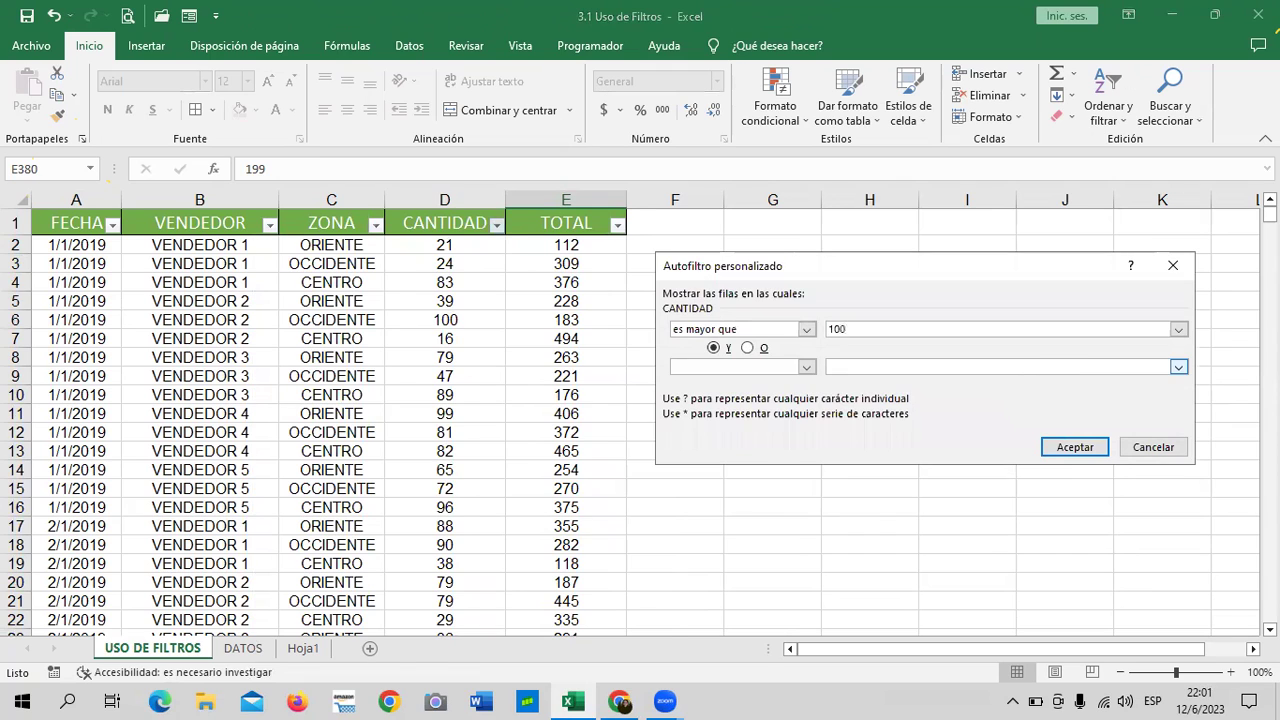
pyautogui.press('Return')
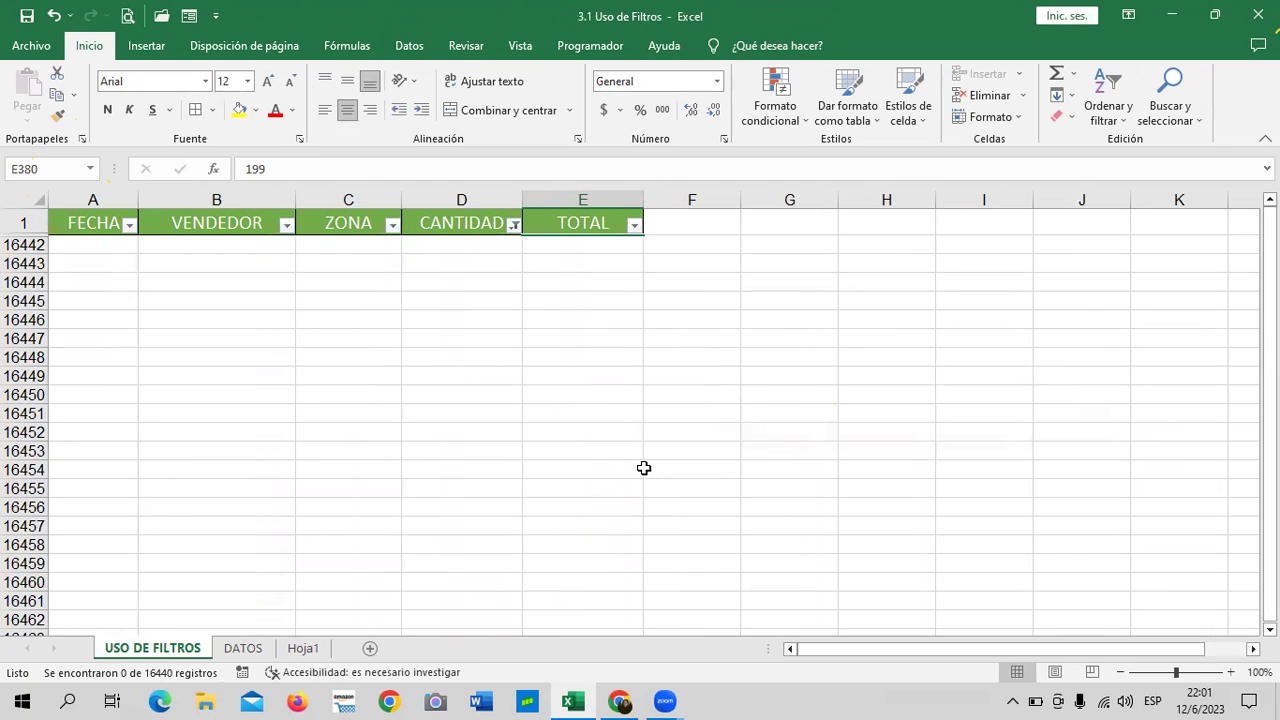
# Clear the previous CANTIDAD filter and filter CANTIDAD to equal 100.
pyautogui.click(513, 224)
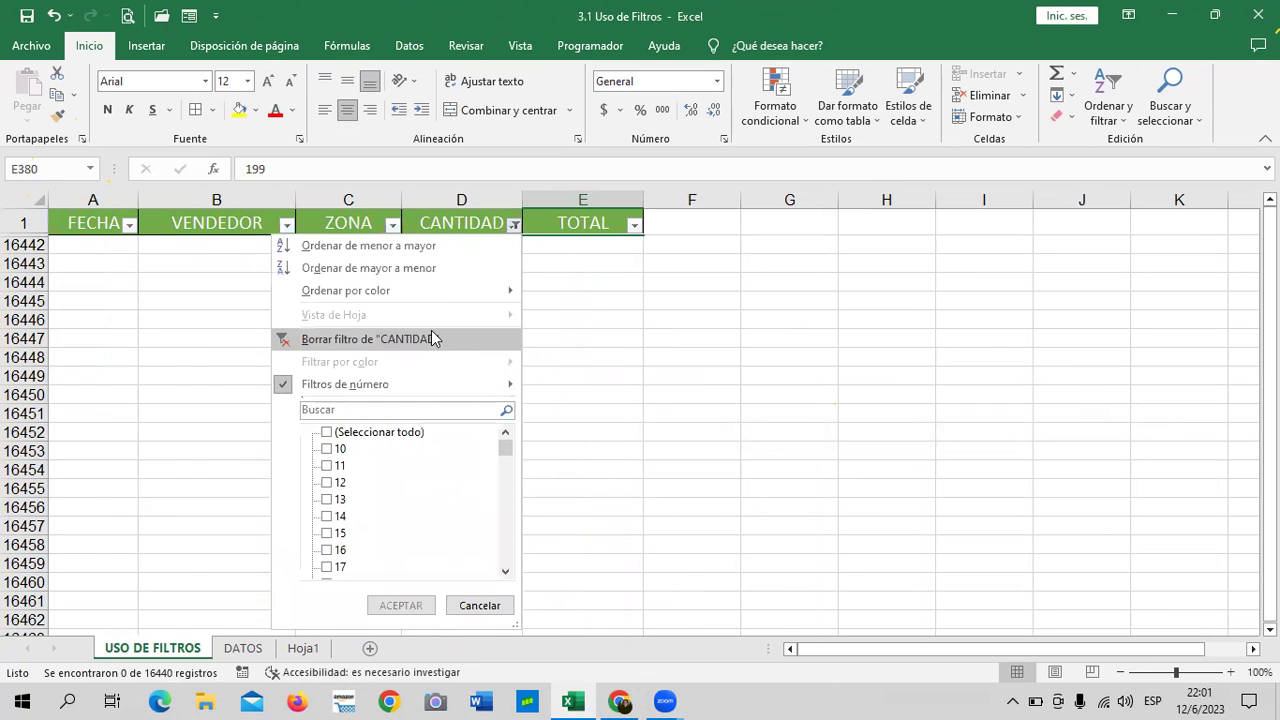
pyautogui.click(430, 339)
pyautogui.click(497, 226)
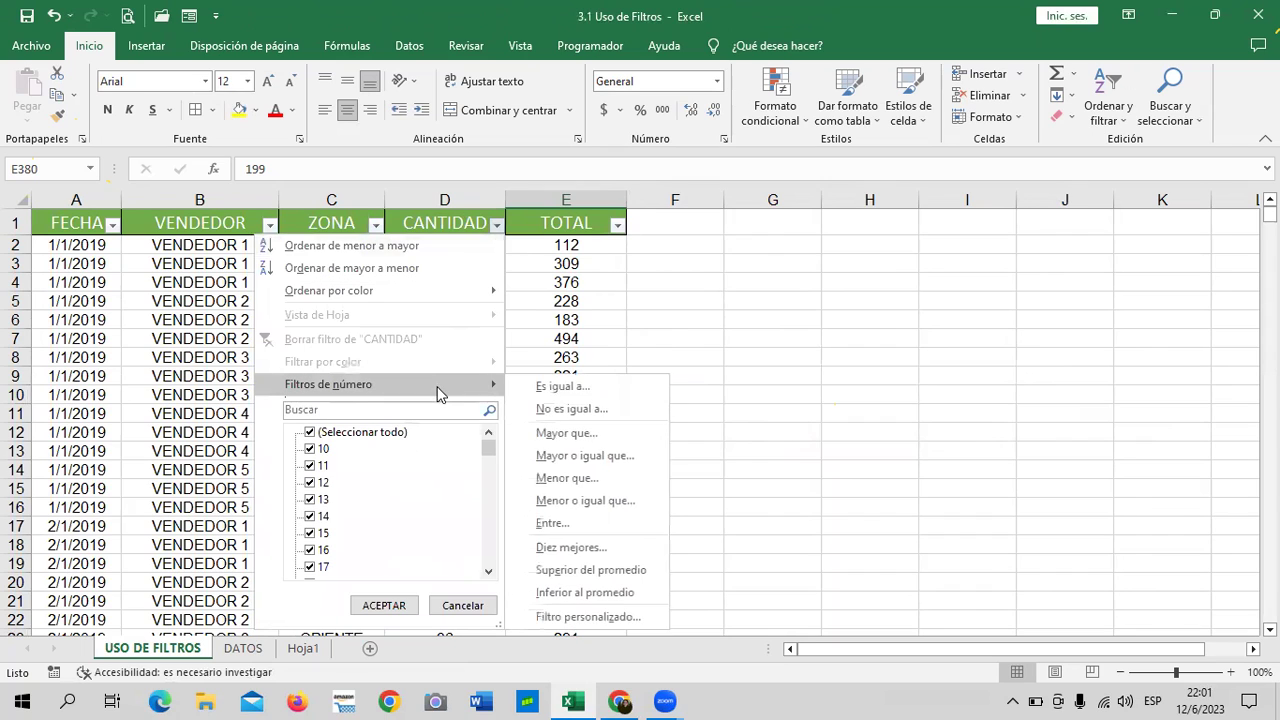
pyautogui.moveTo(487, 450)
pyautogui.mouseDown()
pyautogui.moveTo(487, 563)
pyautogui.moveTo(489, 450)
pyautogui.mouseUp()
pyautogui.moveTo(490, 390)
pyautogui.click(632, 386)
pyautogui.write('100')
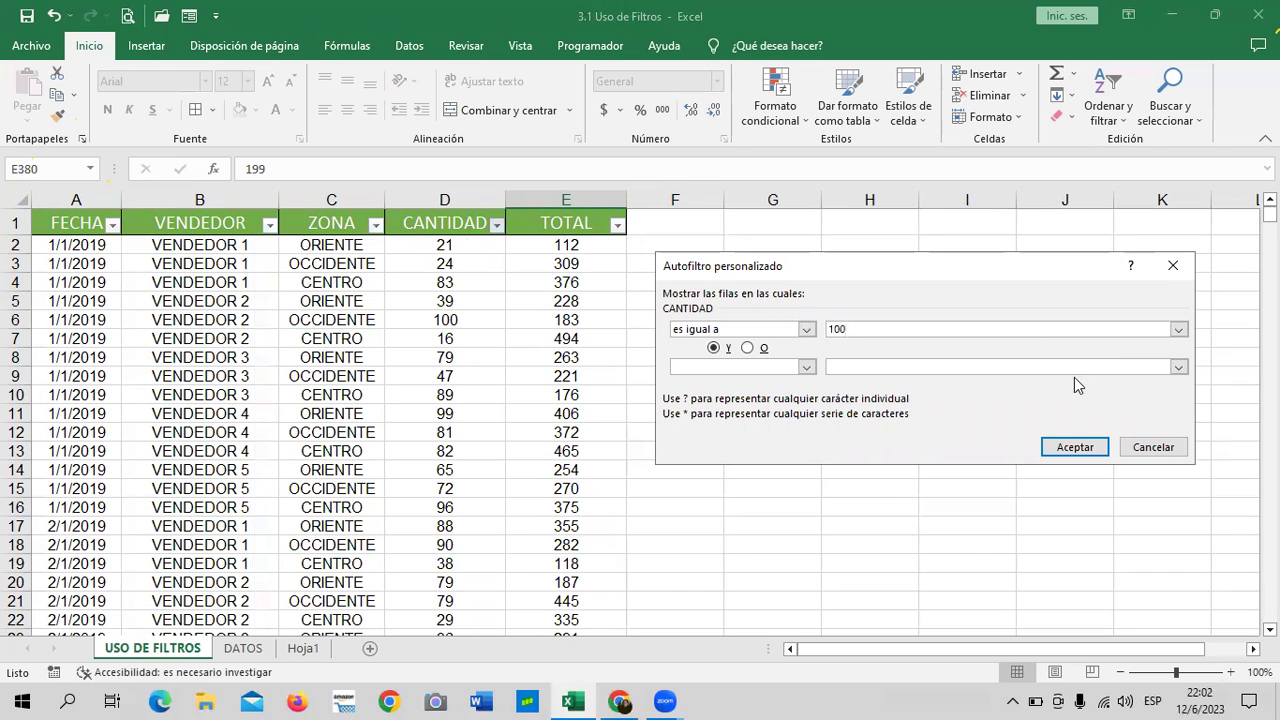
pyautogui.click(1071, 447)
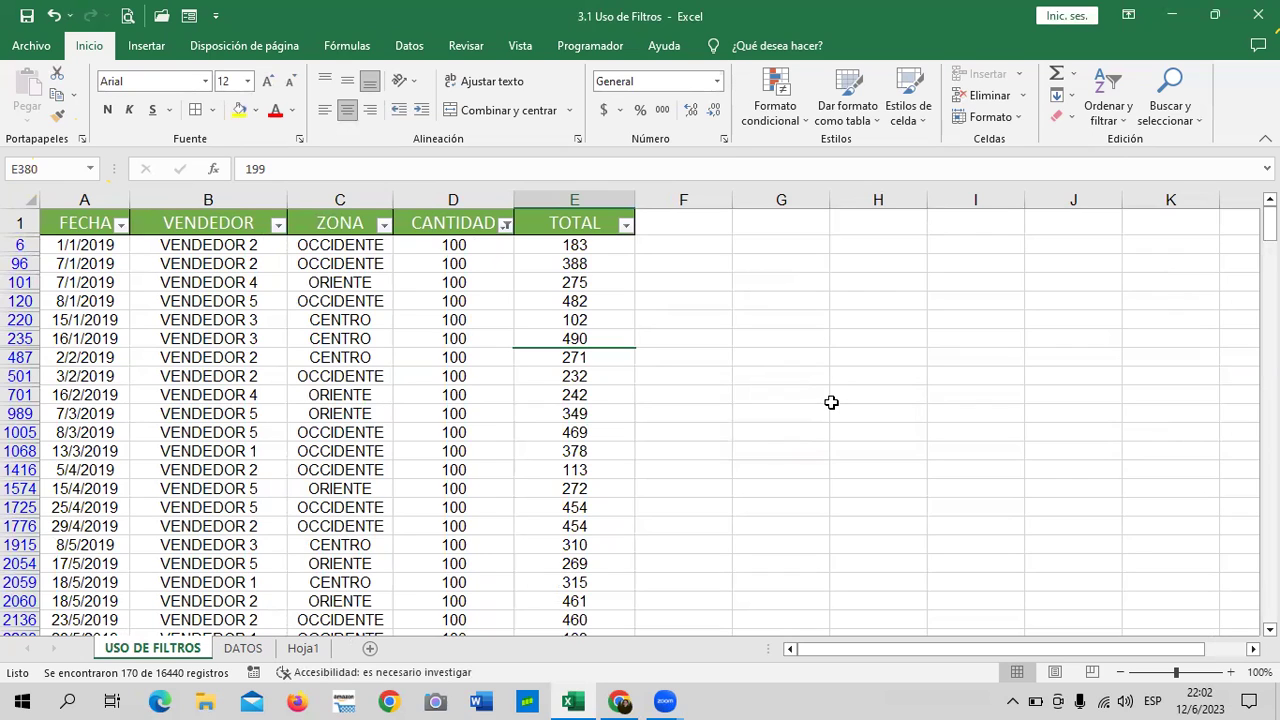
# Scroll through the 170 rows where CANTIDAD equals 100.
pyautogui.scroll(-2, 833, 397)
pyautogui.scroll(-4, 833, 397)
pyautogui.scroll(-3, 831, 396)
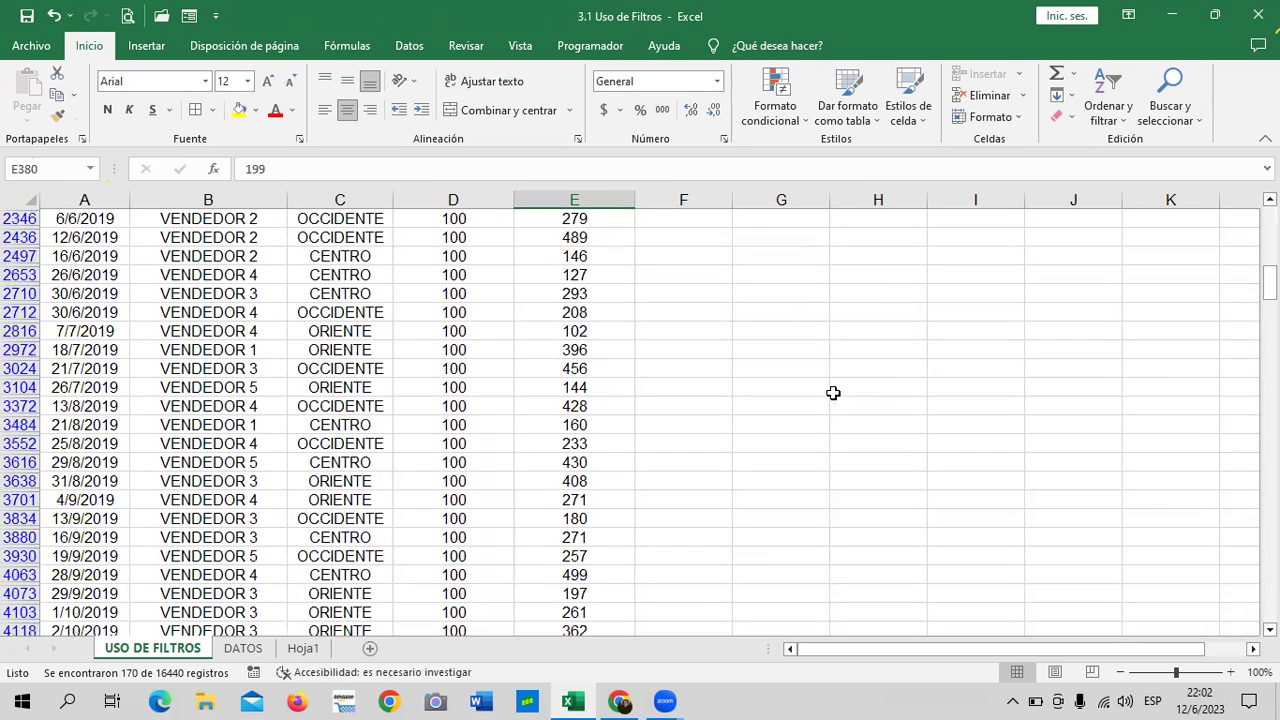
pyautogui.scroll(-4, 829, 395)
pyautogui.scroll(-3, 829, 395)
pyautogui.scroll(-2, 827, 396)
pyautogui.scroll(-4, 822, 397)
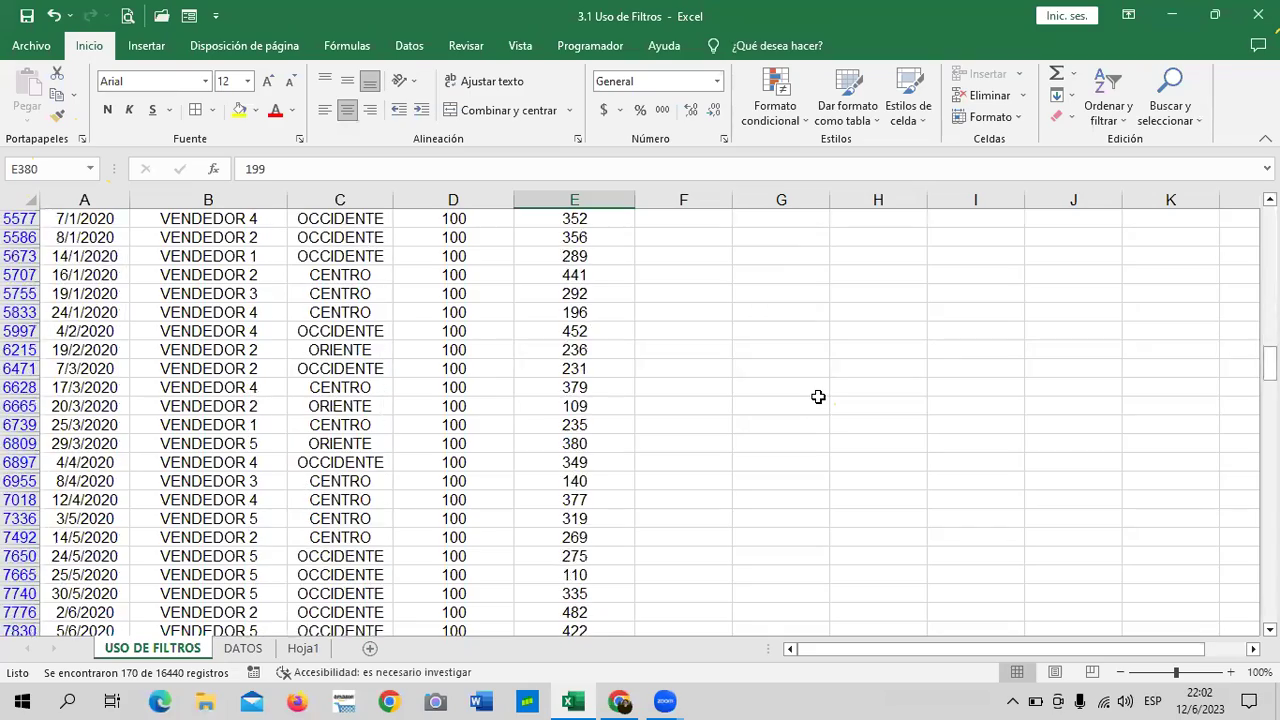
pyautogui.scroll(-2, 815, 398)
pyautogui.scroll(-4, 812, 399)
pyautogui.scroll(-2, 808, 397)
pyautogui.scroll(-5, 808, 397)
pyautogui.scroll(-4, 805, 398)
pyautogui.scroll(-2, 800, 401)
pyautogui.scroll(-2, 795, 405)
pyautogui.scroll(-5, 791, 410)
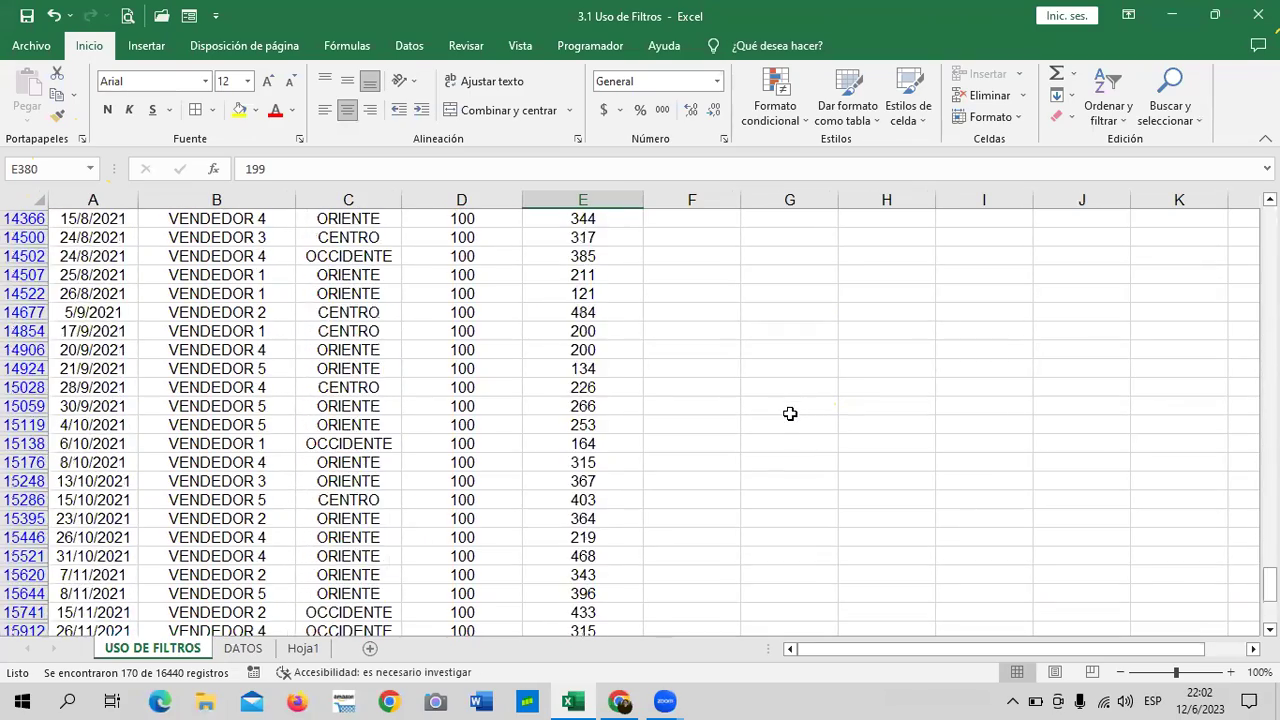
pyautogui.scroll(2, 789, 417)
pyautogui.scroll(3, 803, 403)
pyautogui.scroll(4, 811, 397)
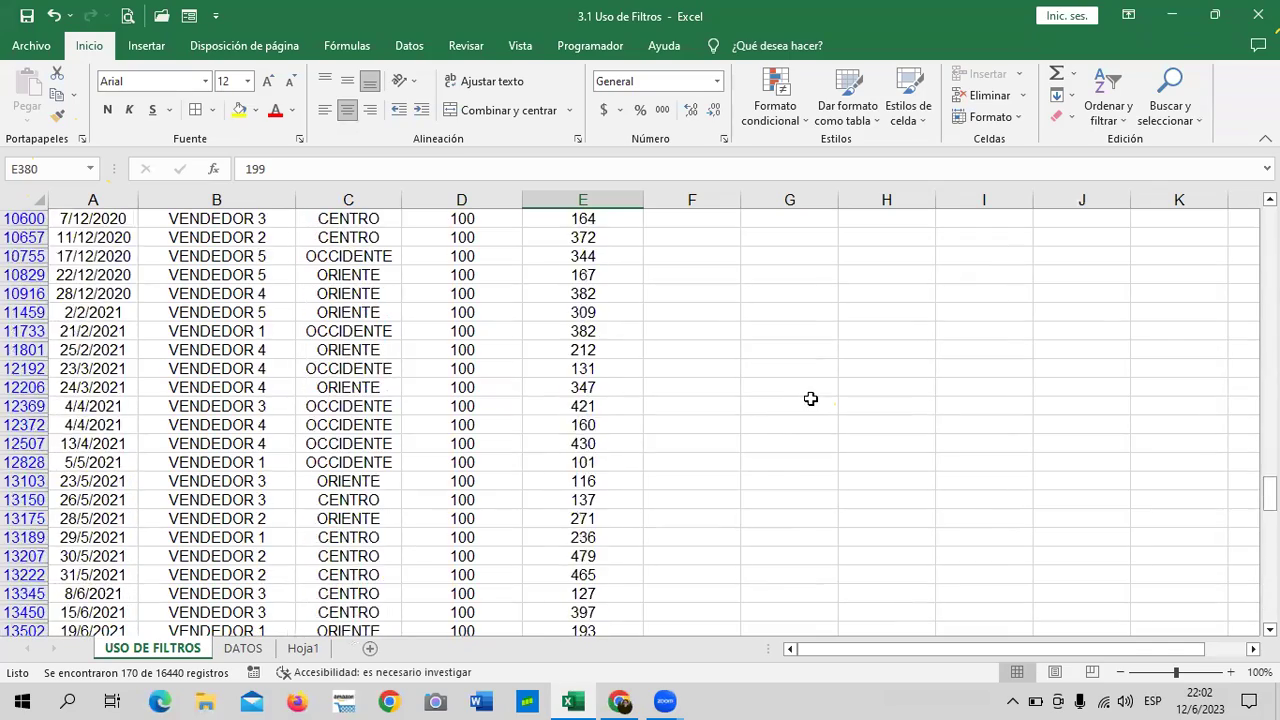
pyautogui.scroll(4, 825, 391)
pyautogui.scroll(3, 823, 388)
pyautogui.scroll(2, 826, 386)
pyautogui.scroll(5, 846, 366)
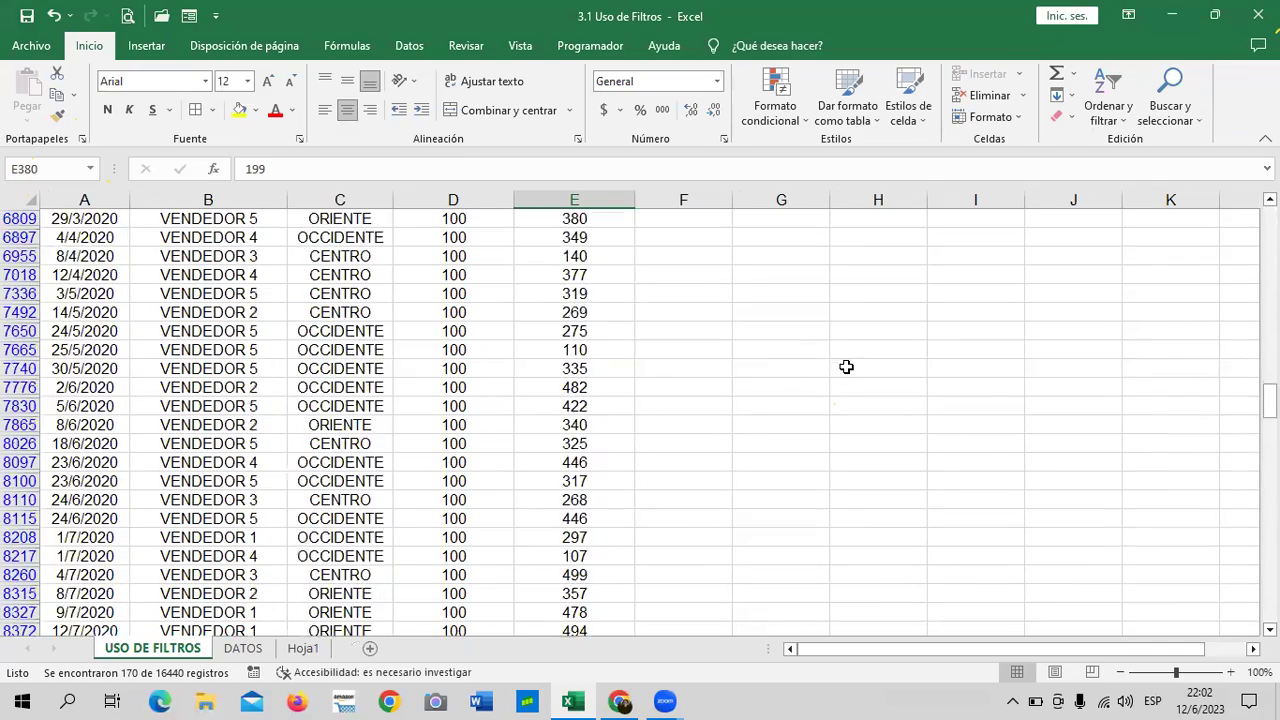
pyautogui.scroll(2, 863, 354)
pyautogui.scroll(5, 880, 340)
pyautogui.scroll(2, 894, 337)
pyautogui.scroll(3, 906, 326)
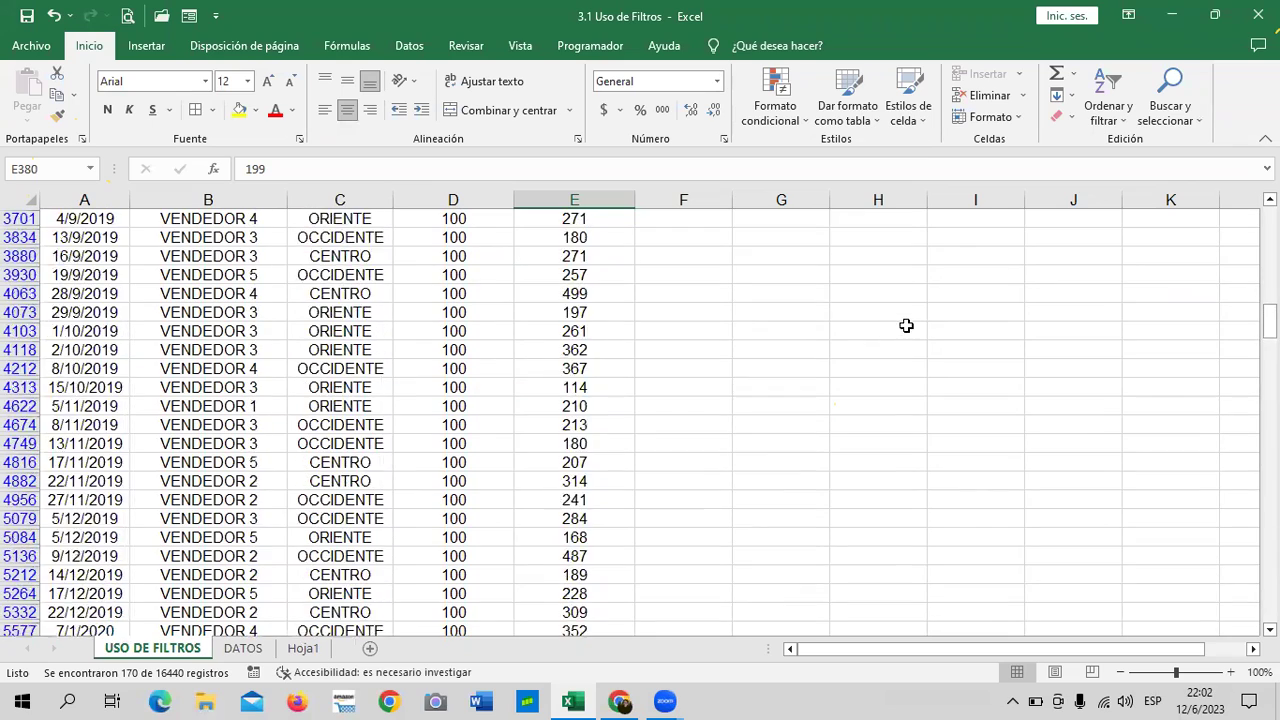
pyautogui.scroll(3, 917, 318)
pyautogui.scroll(2, 929, 309)
pyautogui.scroll(2, 886, 314)
pyautogui.scroll(5, 850, 338)
pyautogui.scroll(1, 850, 339)
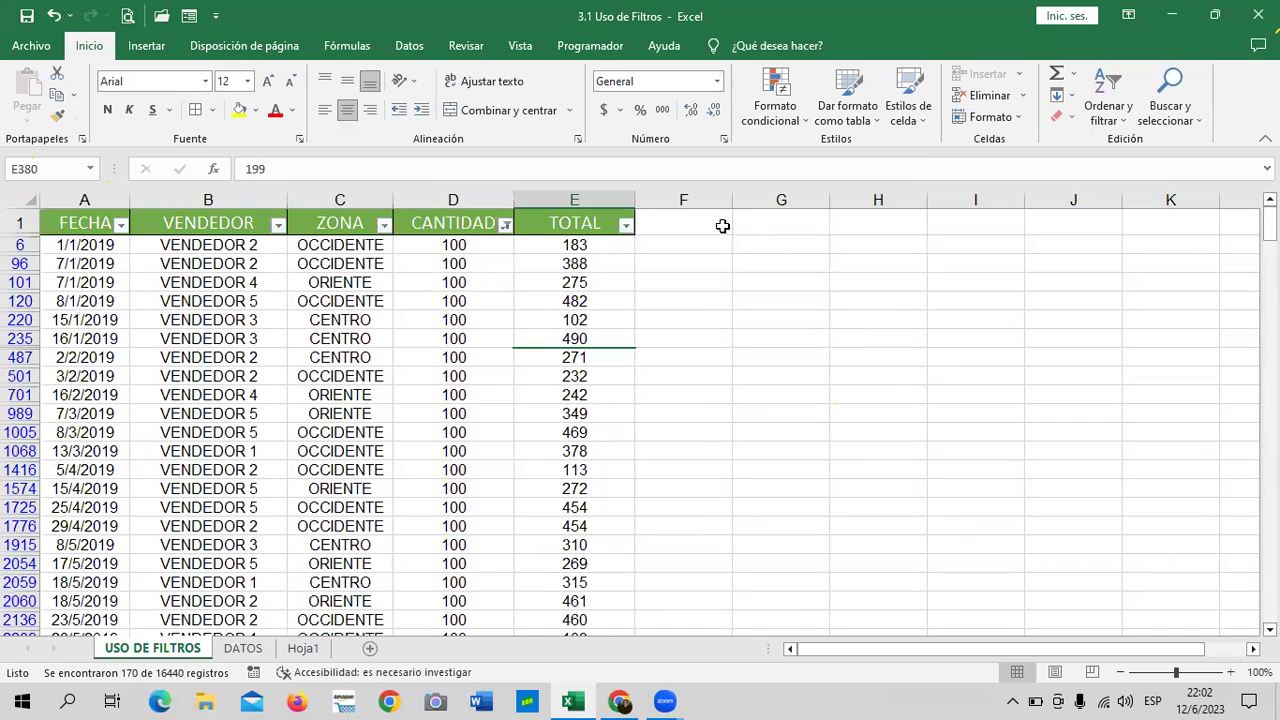
# Clear the CANTIDAD equals-100 filter.
pyautogui.click(506, 225)
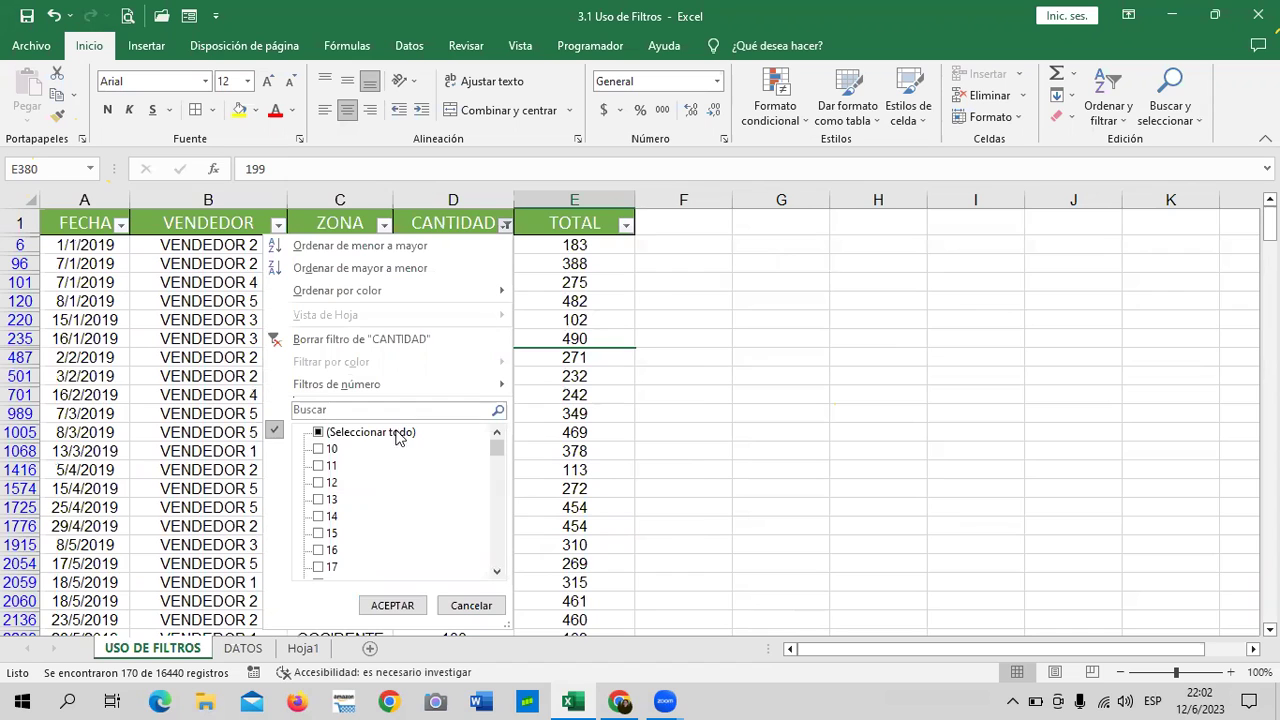
pyautogui.click(318, 432)
pyautogui.moveTo(340, 386)
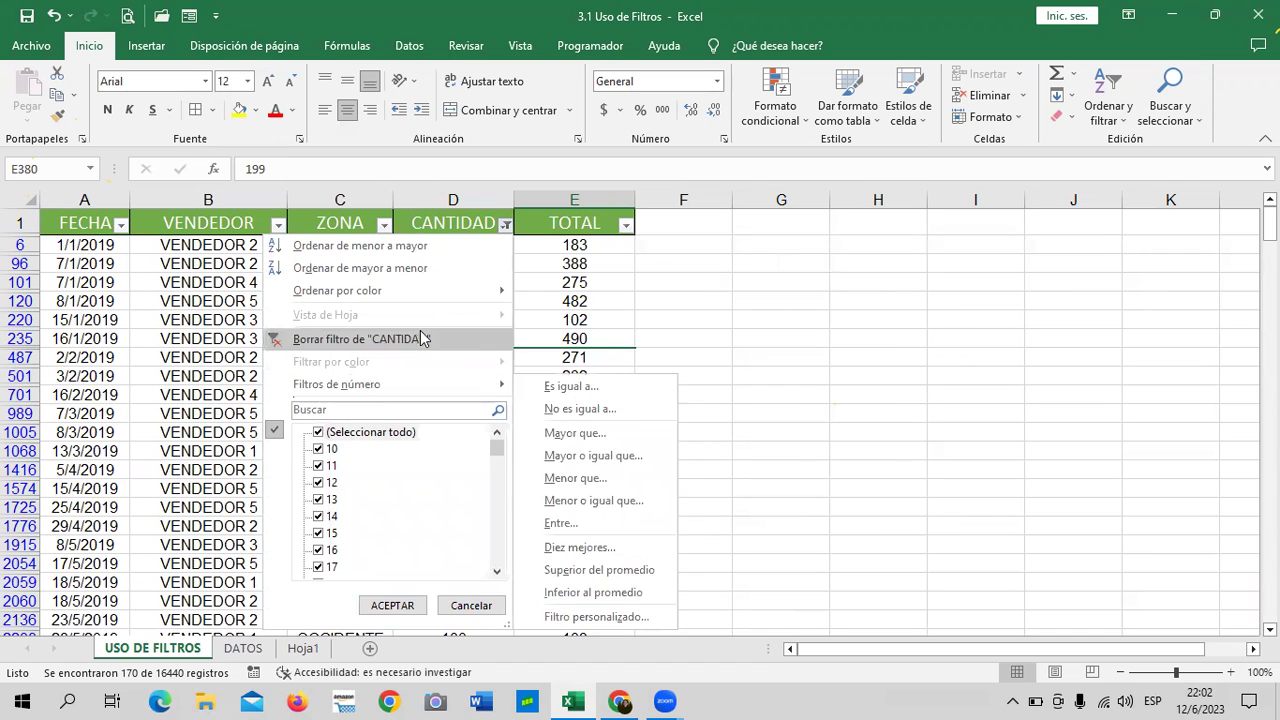
pyautogui.click(418, 341)
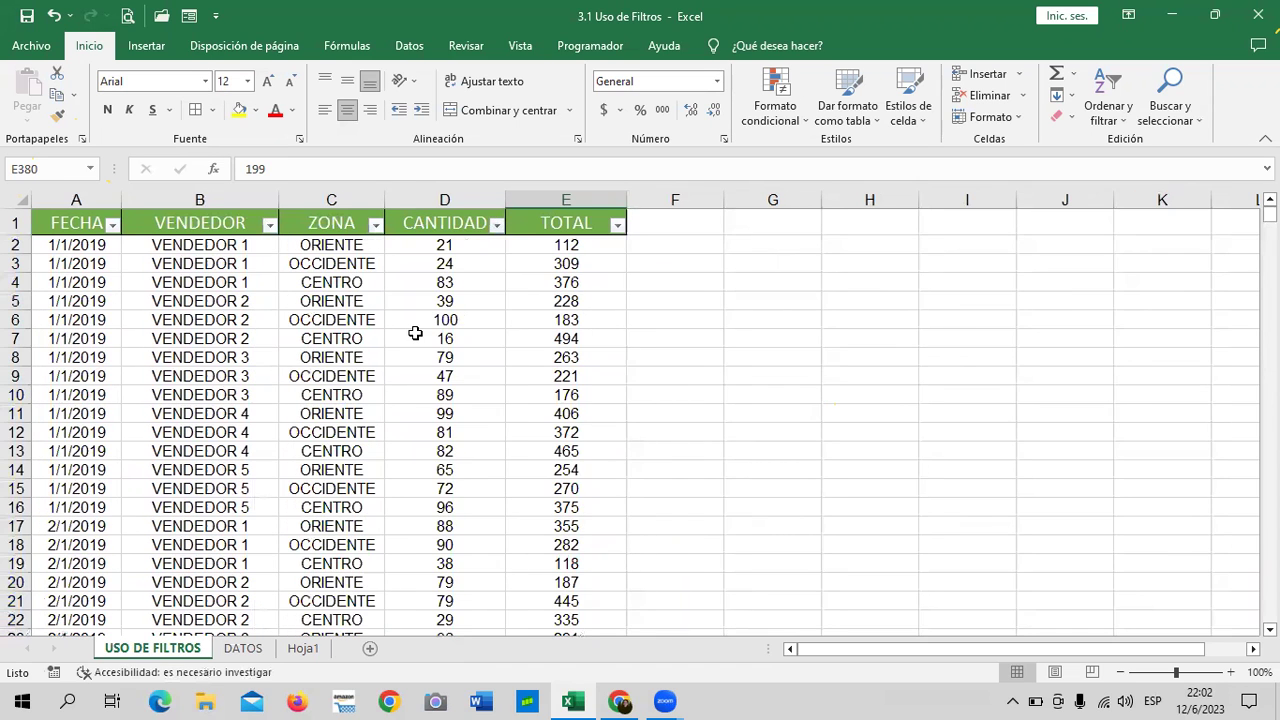
# Set a CANTIDAD number filter of equals 50.
pyautogui.click(497, 225)
pyautogui.moveTo(478, 388)
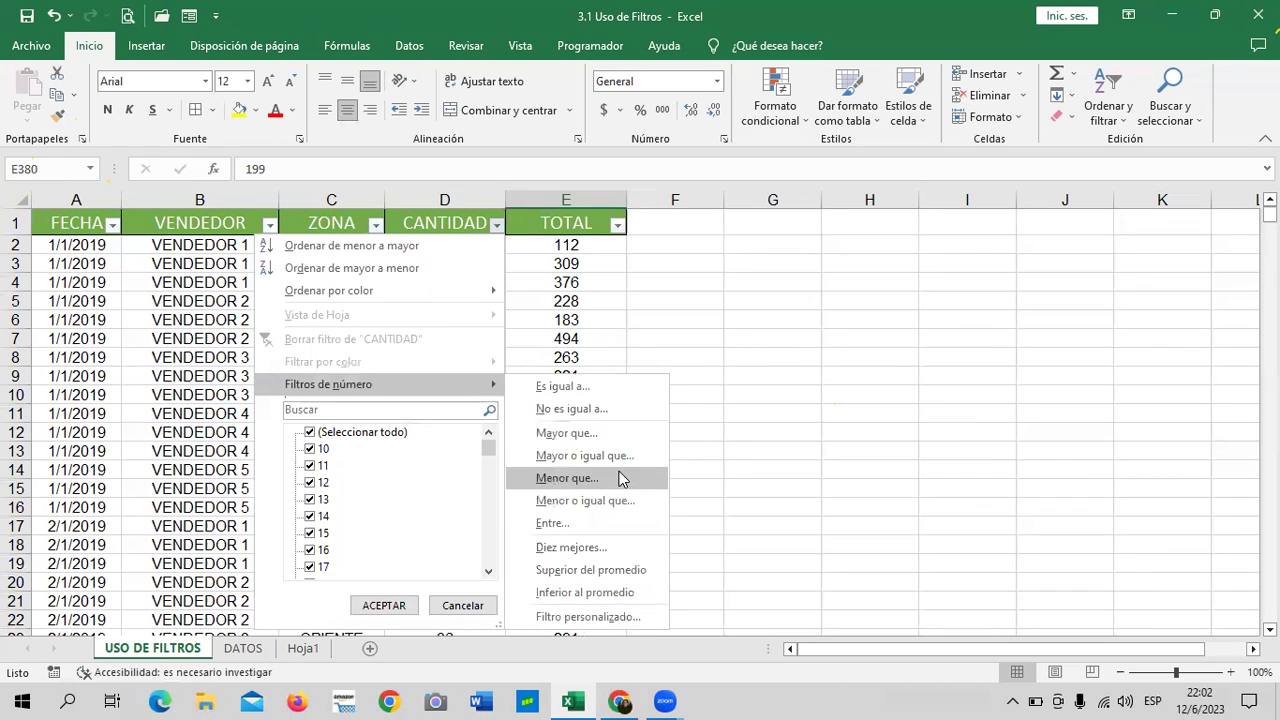
pyautogui.click(624, 389)
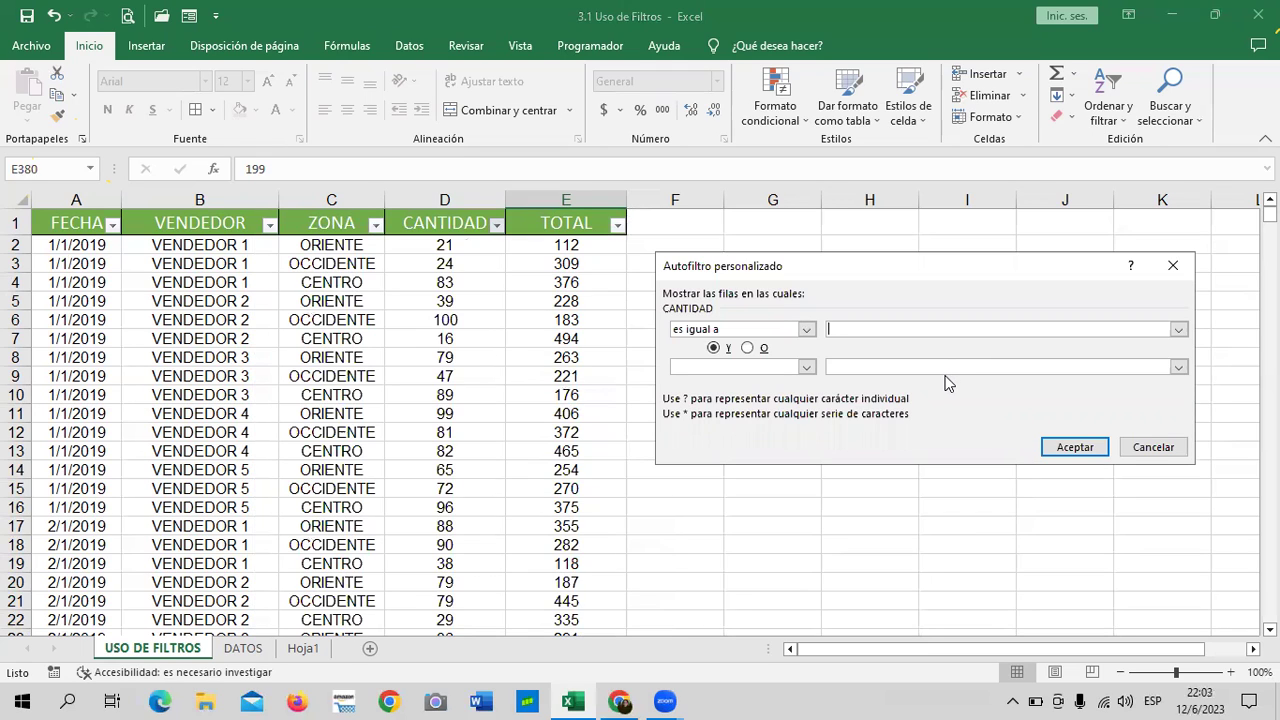
pyautogui.click(1088, 447)
pyautogui.scroll(-1, 449, 417)
pyautogui.scroll(-3, 434, 429)
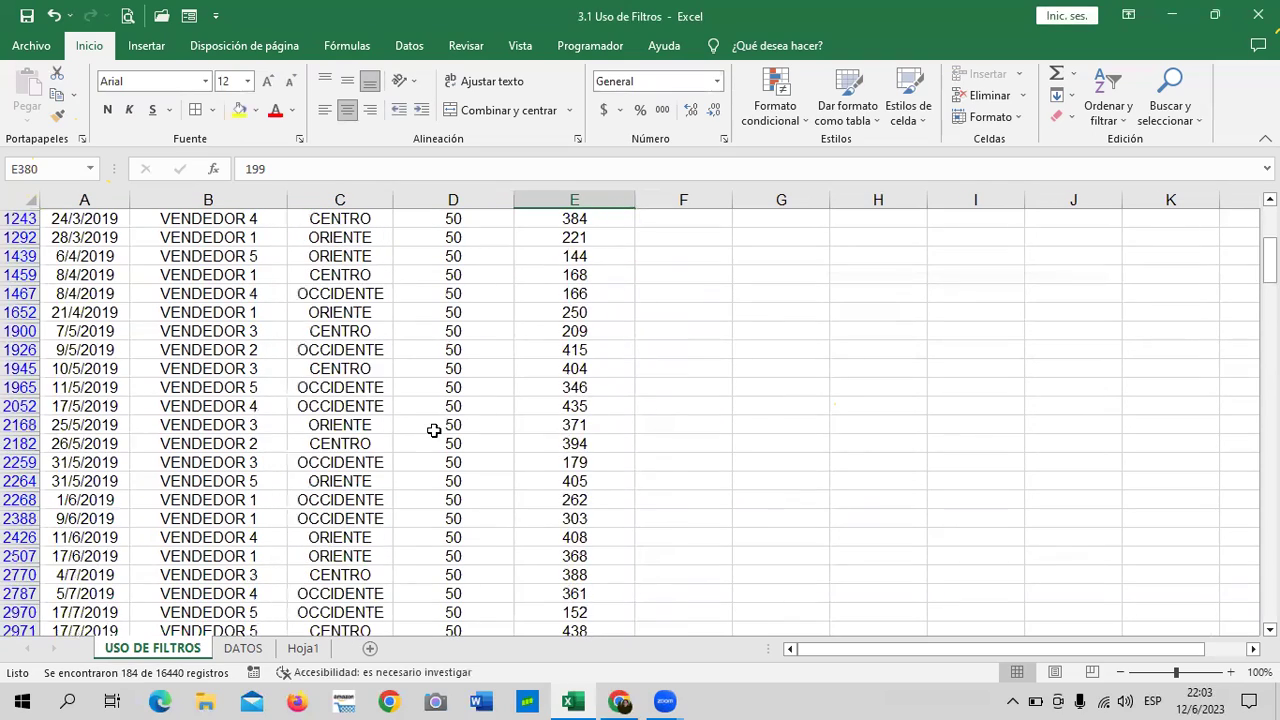
pyautogui.scroll(-2, 434, 429)
pyautogui.scroll(-1, 433, 426)
pyautogui.scroll(-4, 434, 426)
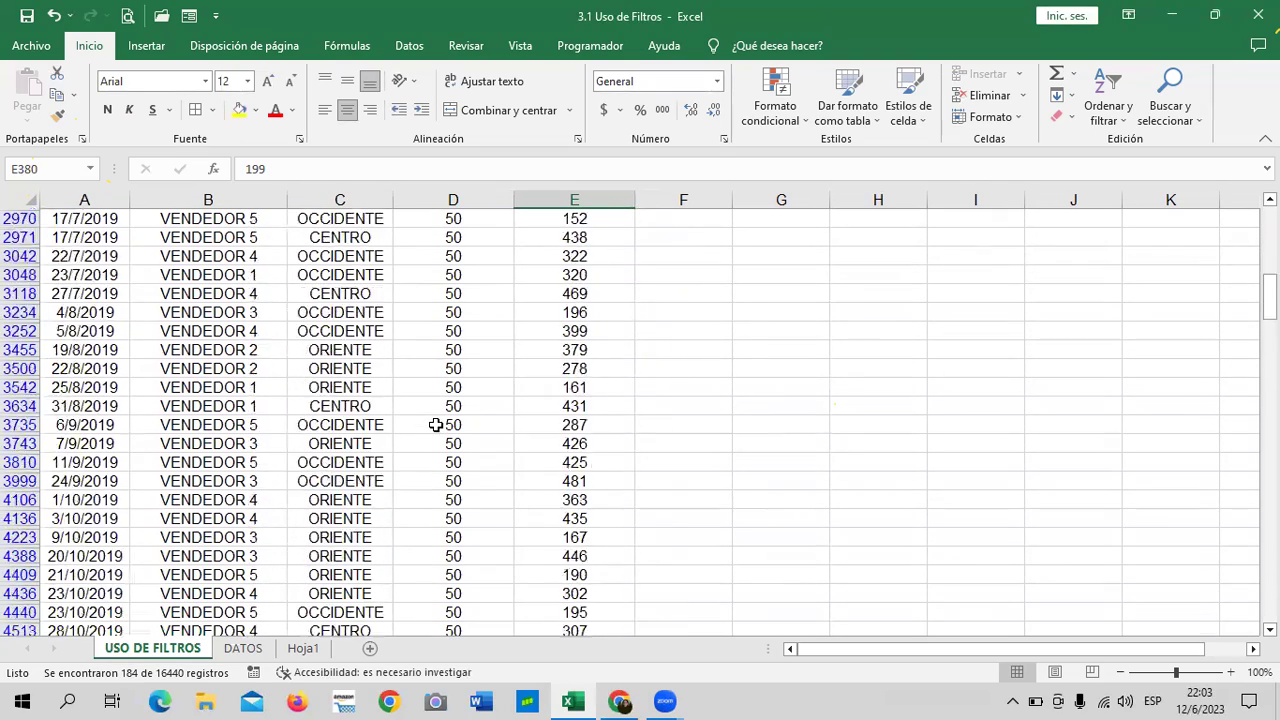
pyautogui.scroll(-4, 436, 426)
pyautogui.scroll(-5, 440, 425)
pyautogui.scroll(-4, 444, 427)
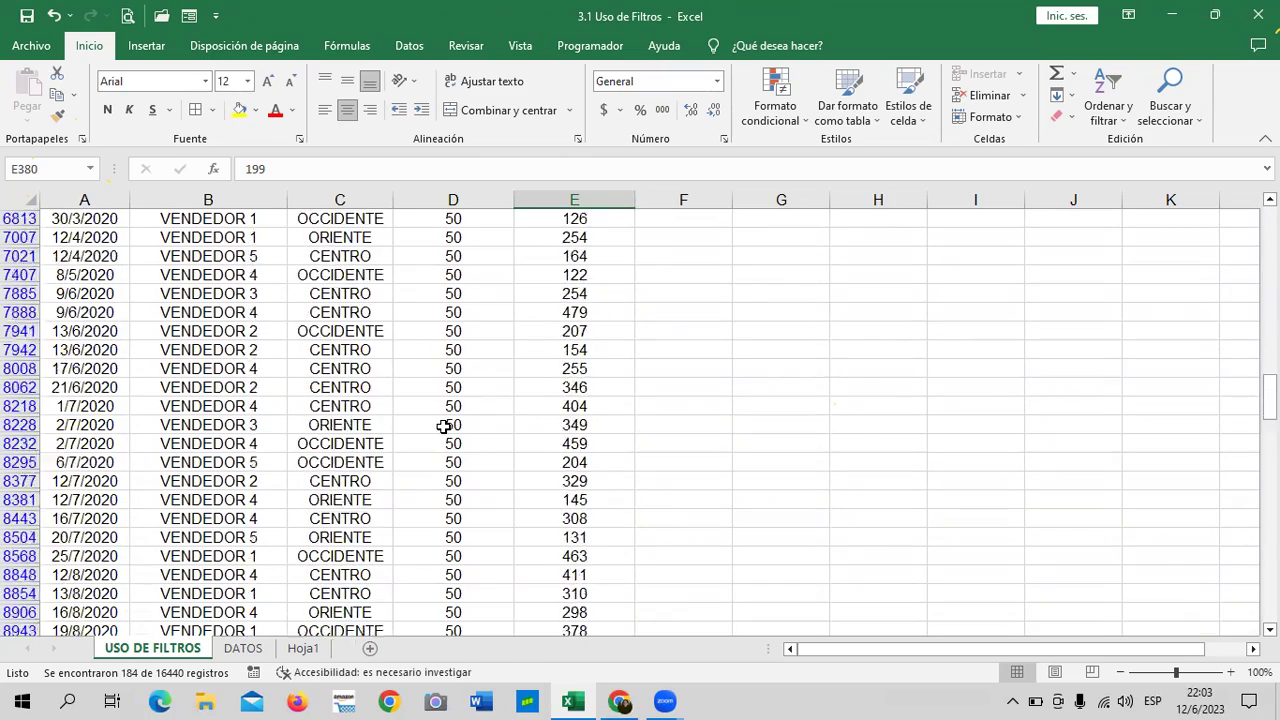
pyautogui.scroll(1, 446, 430)
pyautogui.scroll(2, 446, 430)
pyautogui.scroll(4, 448, 433)
pyautogui.scroll(1, 450, 440)
pyautogui.scroll(2, 470, 430)
pyautogui.scroll(1, 467, 425)
pyautogui.scroll(3, 467, 422)
pyautogui.scroll(2, 467, 422)
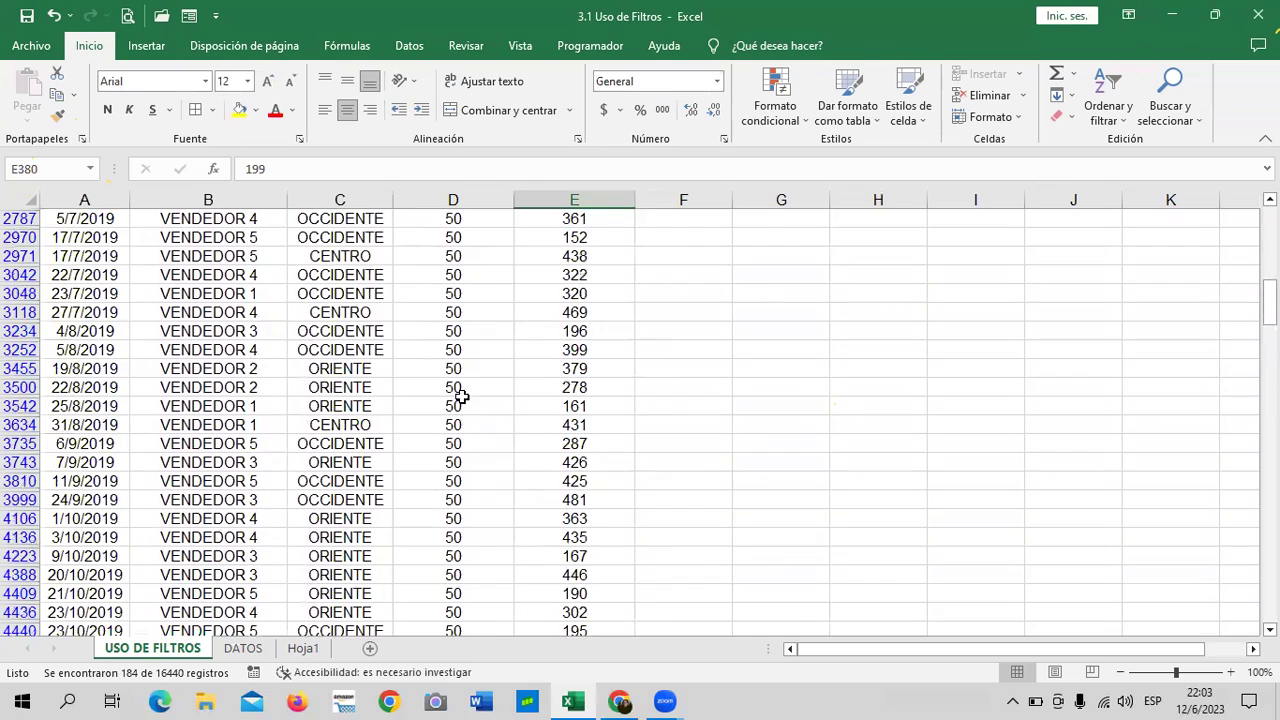
pyautogui.scroll(3, 460, 400)
pyautogui.scroll(2, 471, 384)
pyautogui.scroll(2, 472, 380)
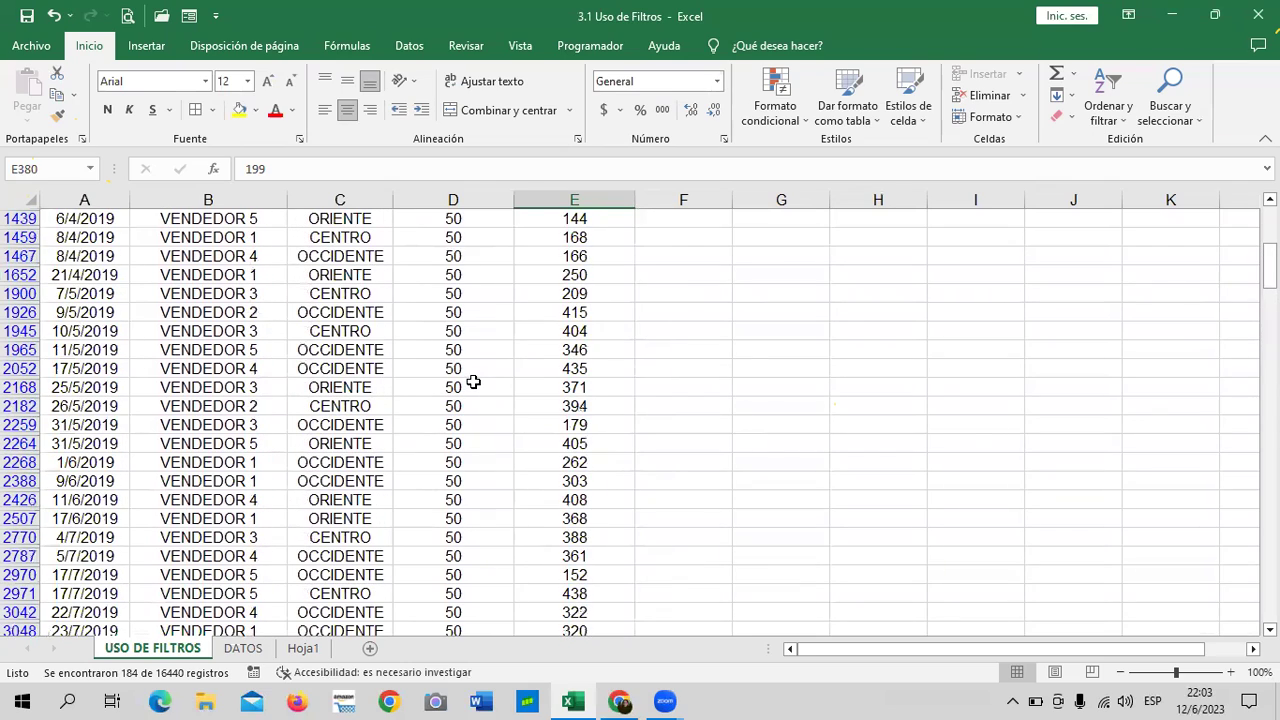
pyautogui.scroll(3, 477, 371)
pyautogui.scroll(2, 484, 371)
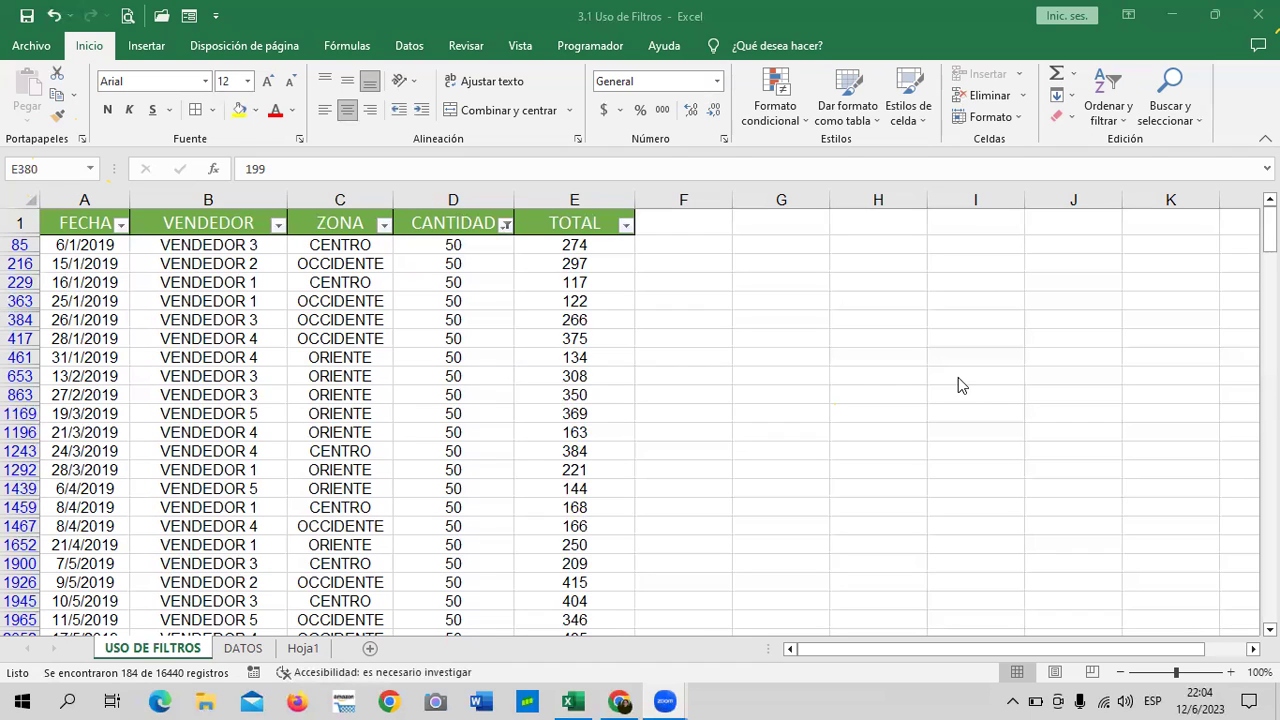
# Select all CANTIDAD values so every sales row from 1/1/2019 shows.
pyautogui.click(505, 224)
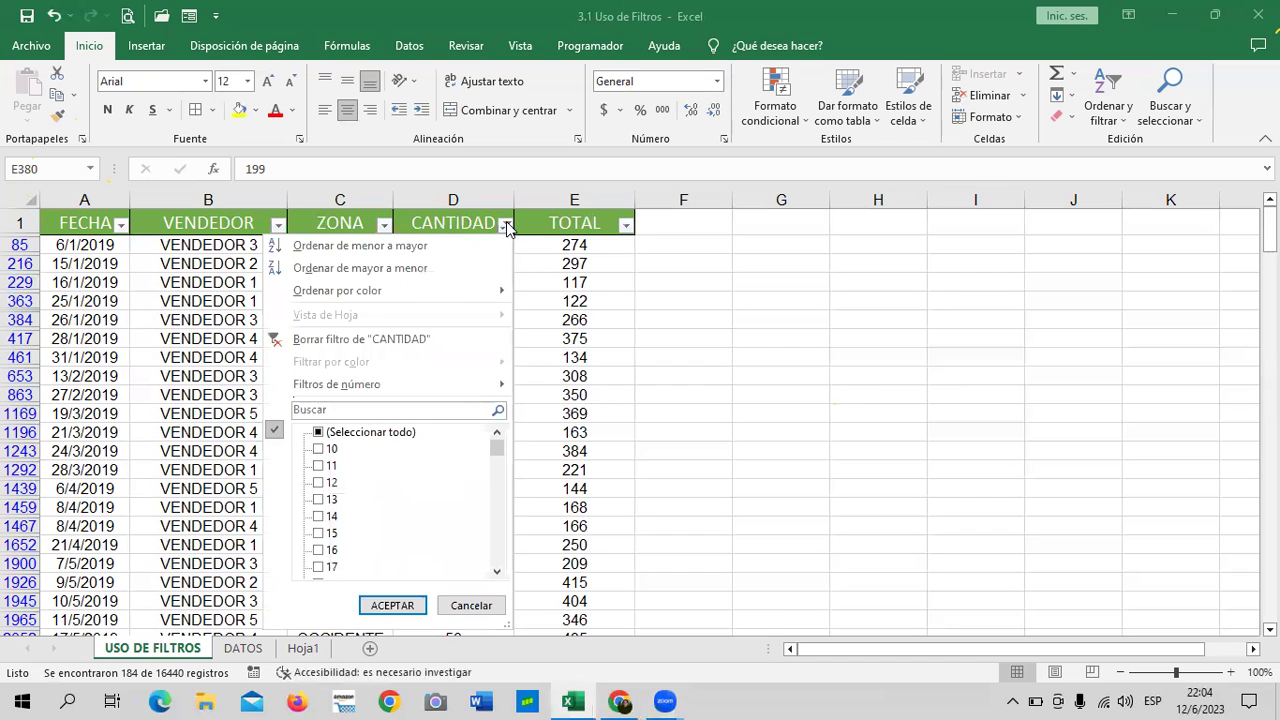
pyautogui.click(370, 431)
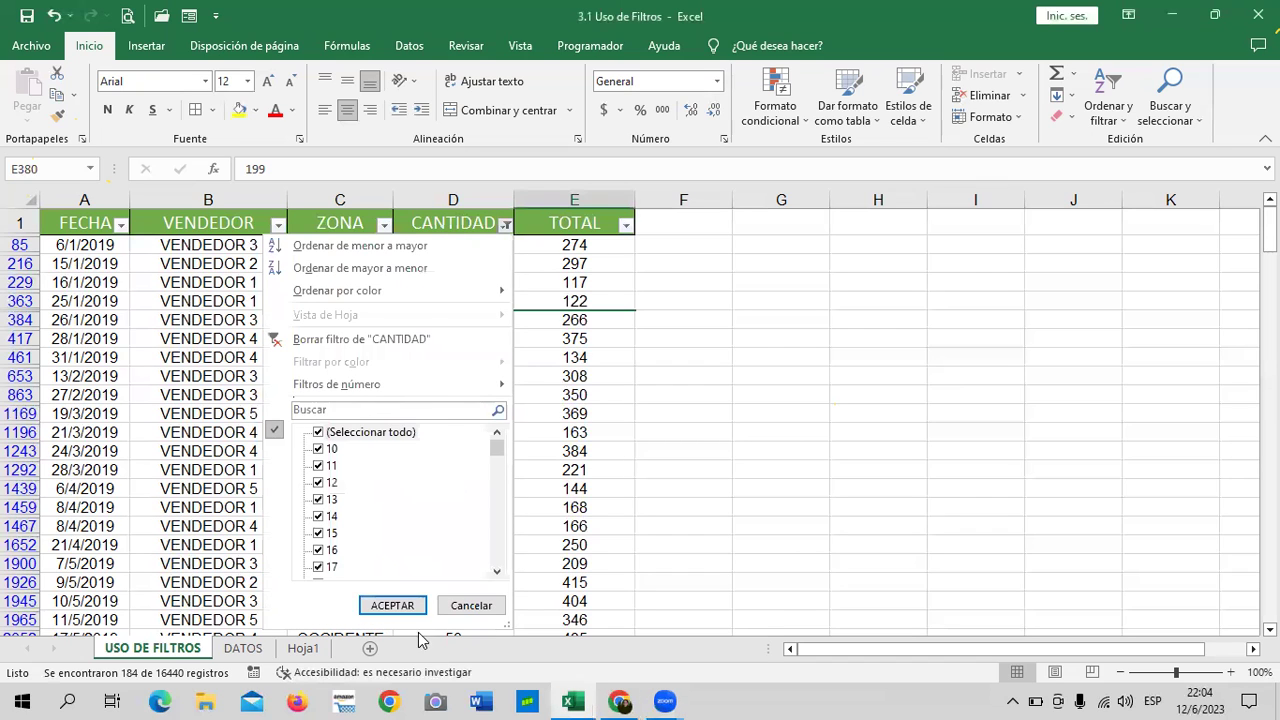
pyautogui.click(392, 605)
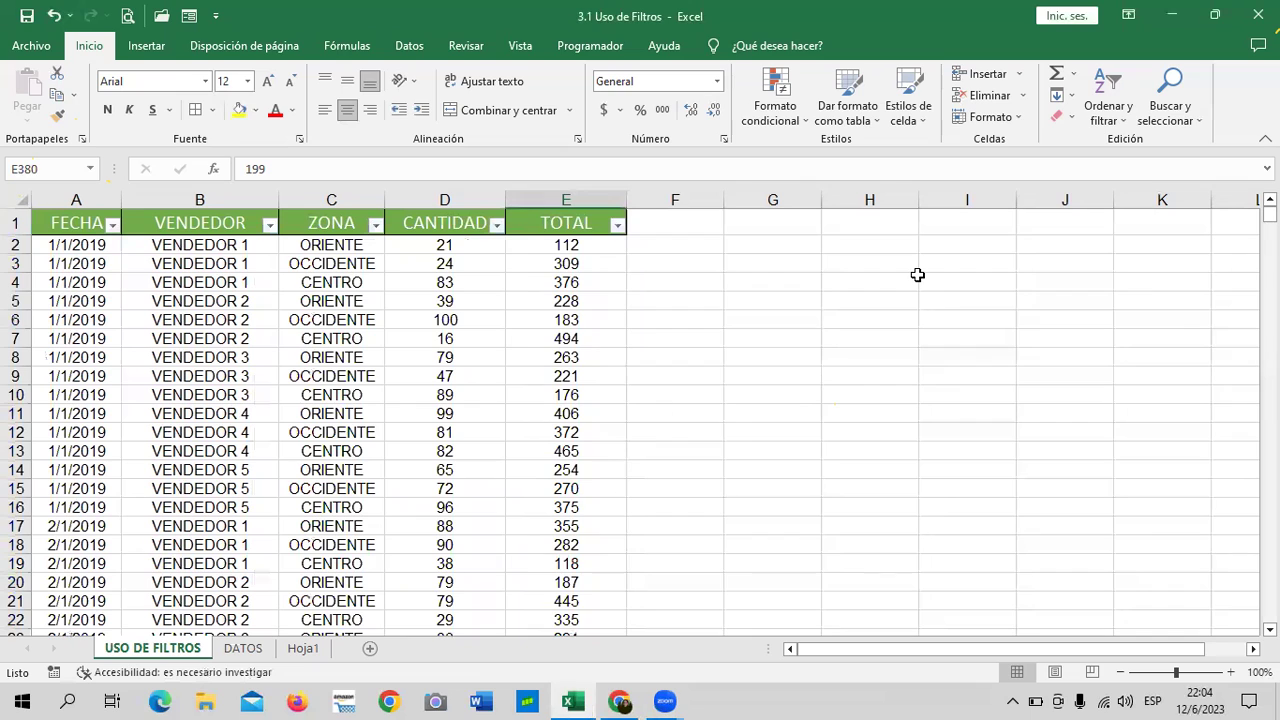